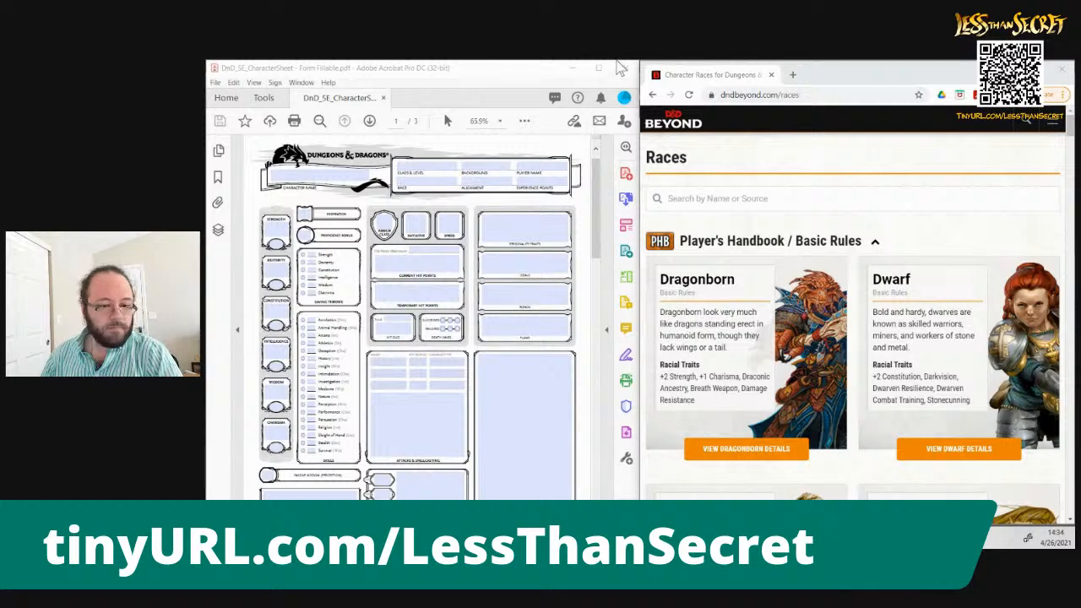
Open a new browser tab in Chrome and search Google for "roll 4d6 drop lowest"
left_click(827, 75)
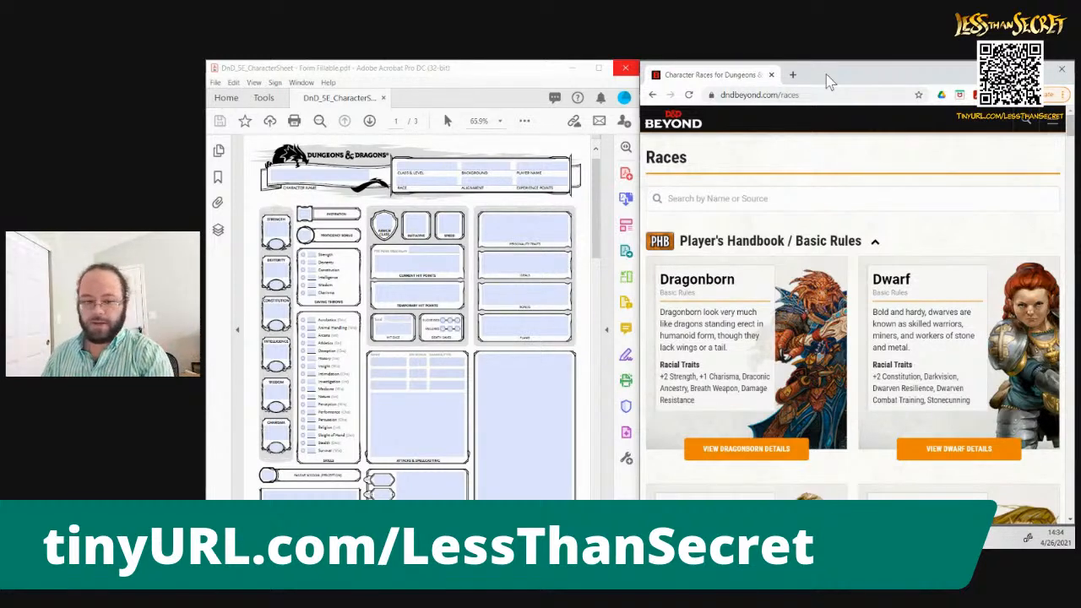
key("ctrl+t")
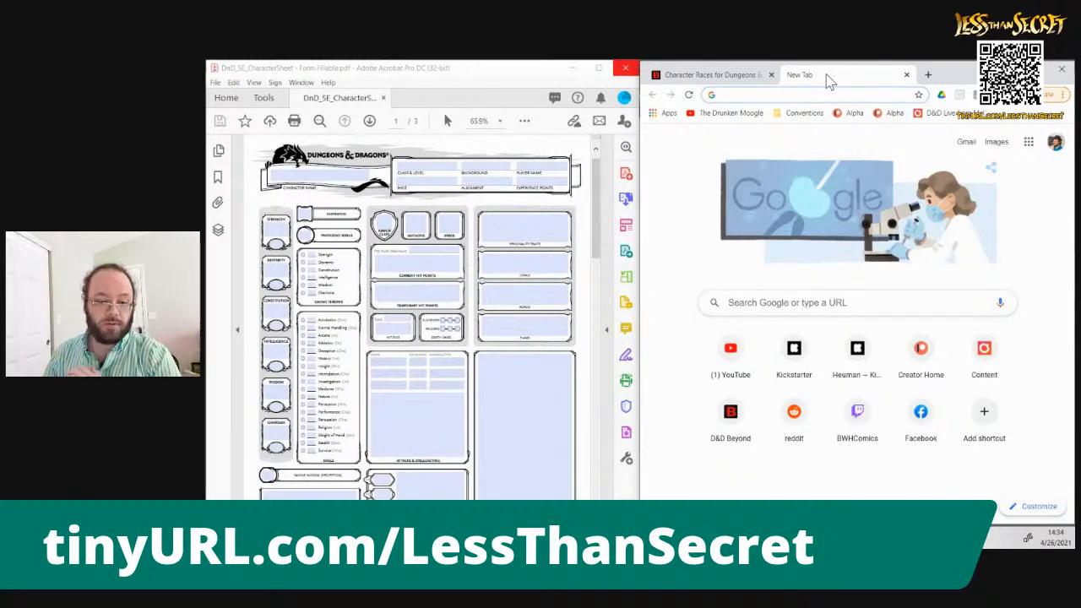
left_click(823, 302)
type("roll 4d6")
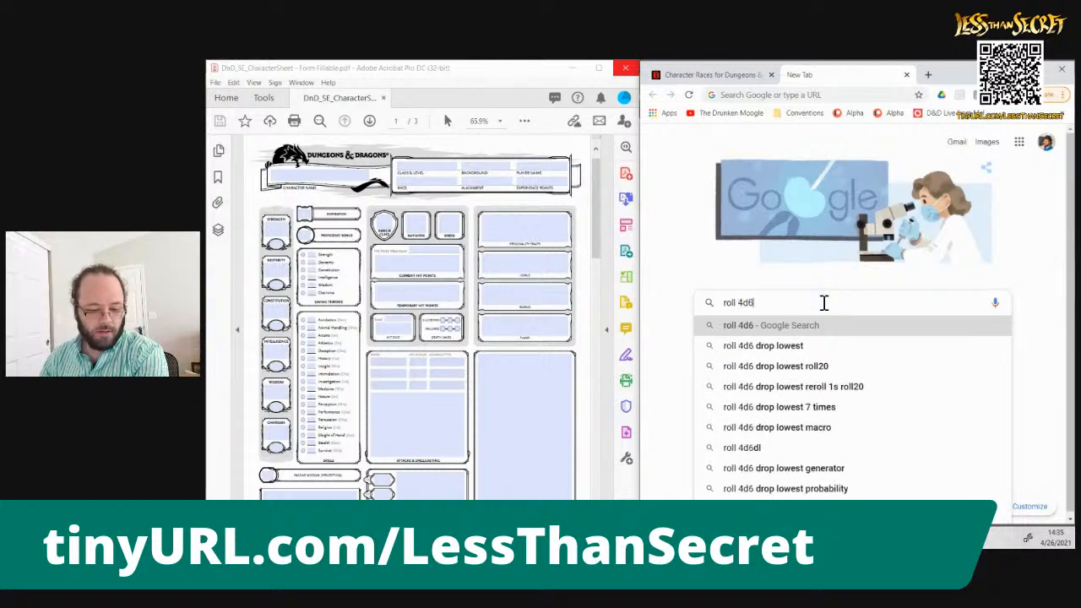
key("Down")
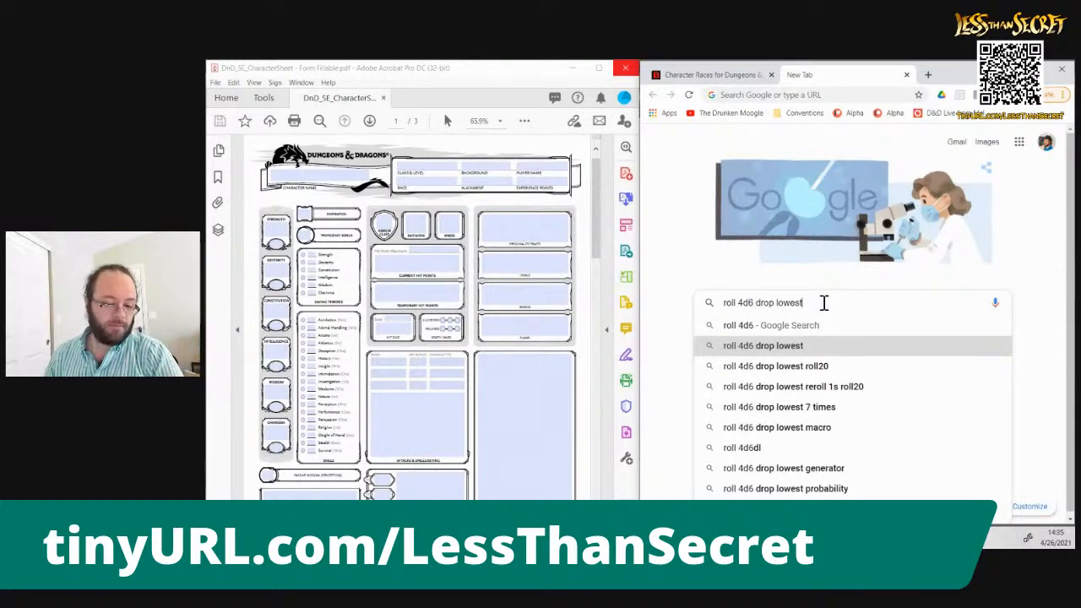
key("Return")
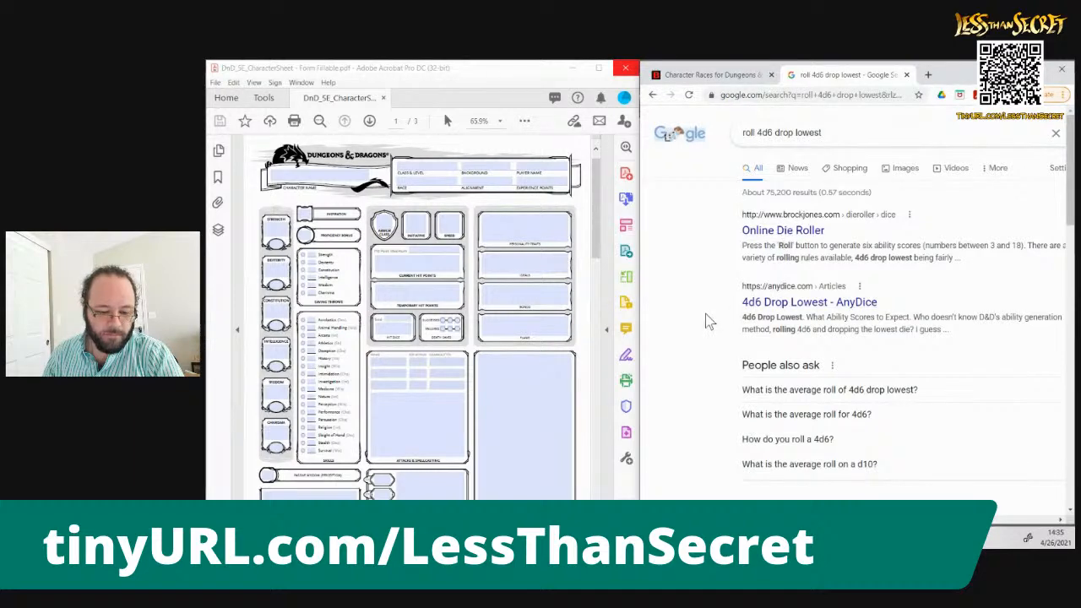
Replace the search with "roll 4d6" and bring the full dice roller with its total into view
left_click(847, 131)
key("ctrl+a")
key("BackSpace")
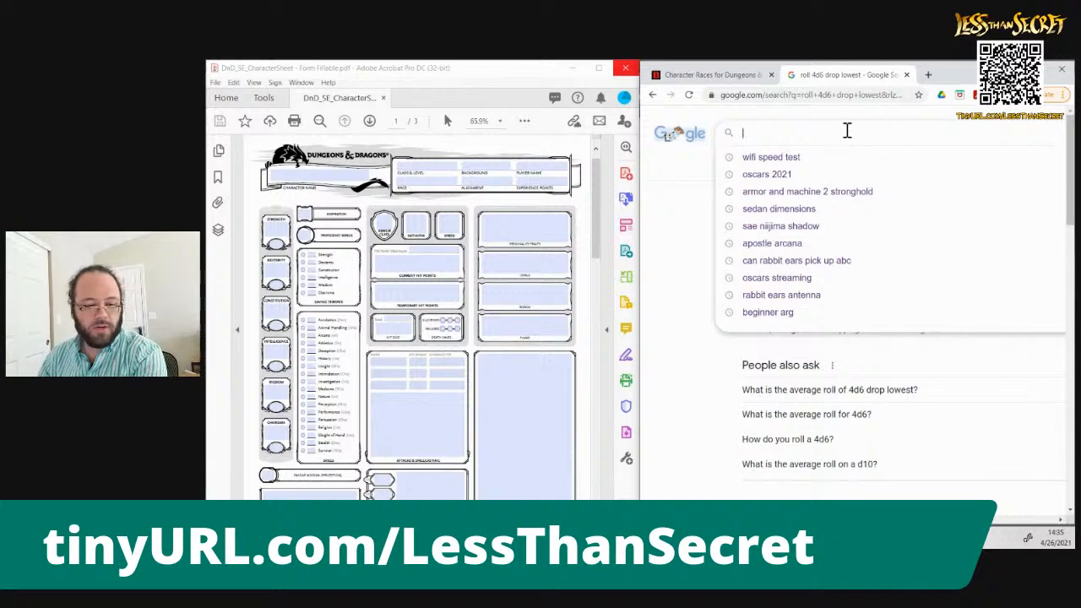
type("roll 4d6")
key("Return")
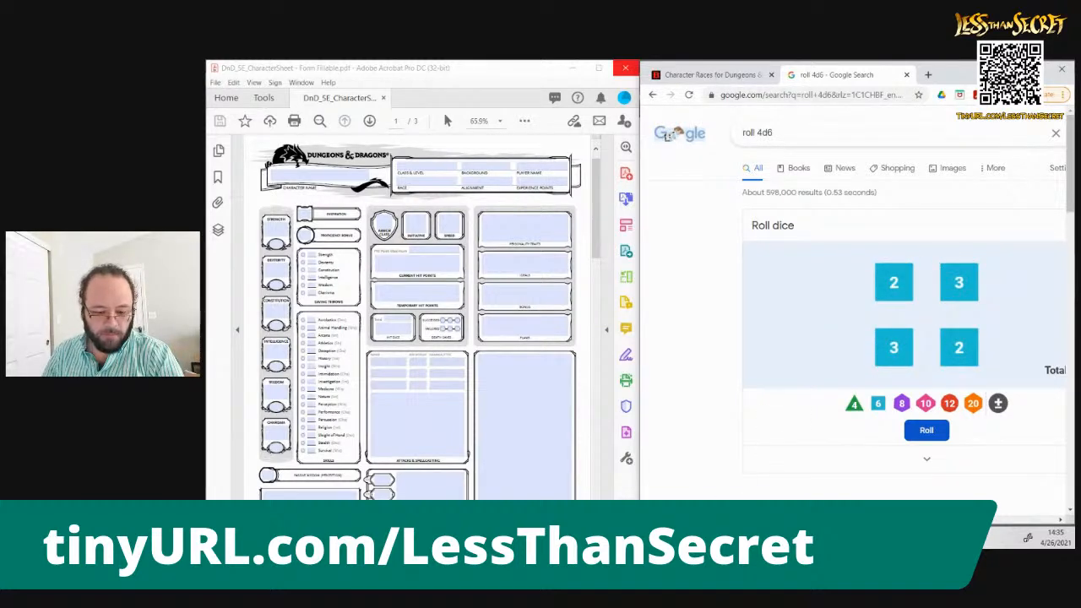
scroll(853, 304, "right", 2)
scroll(853, 321, "left", 1)
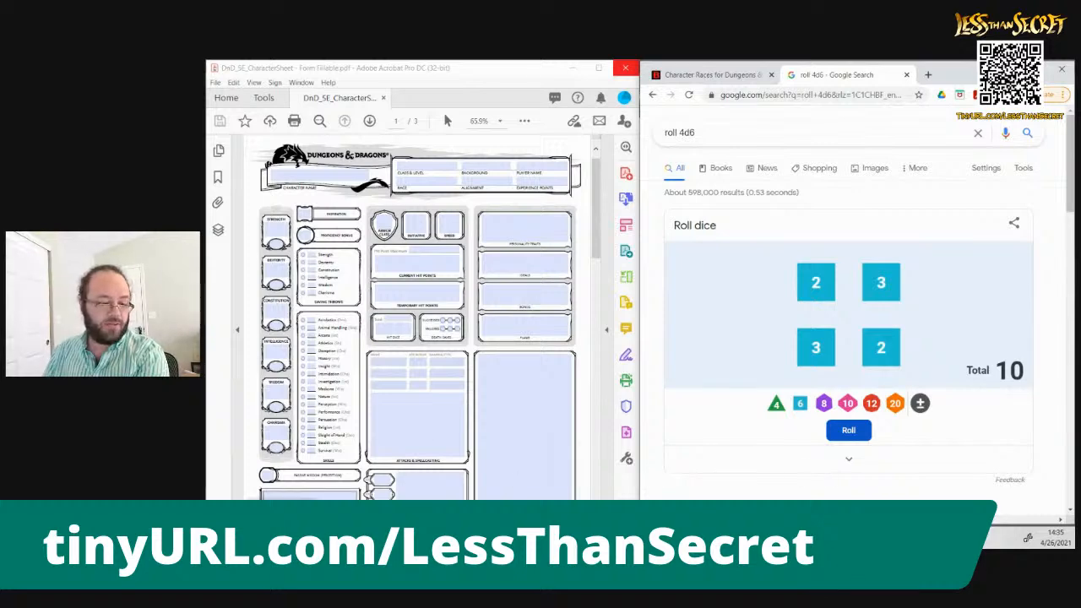
On the Acrobat character sheet, enter 8 in the large Strength box and, after rerolling the dice, 10 in the large Dexterity box
left_click(273, 231)
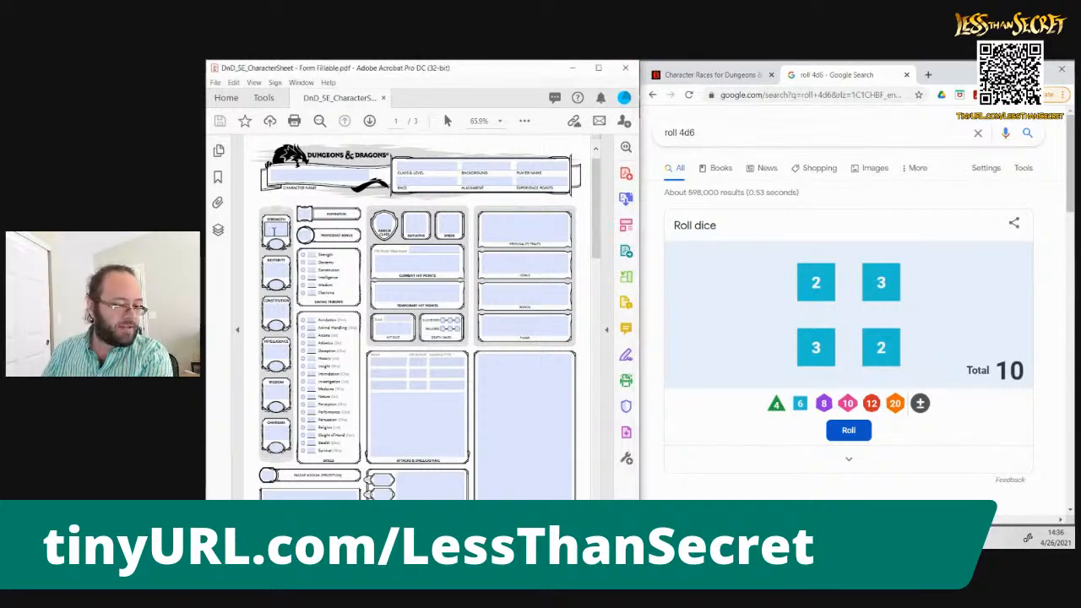
type("8")
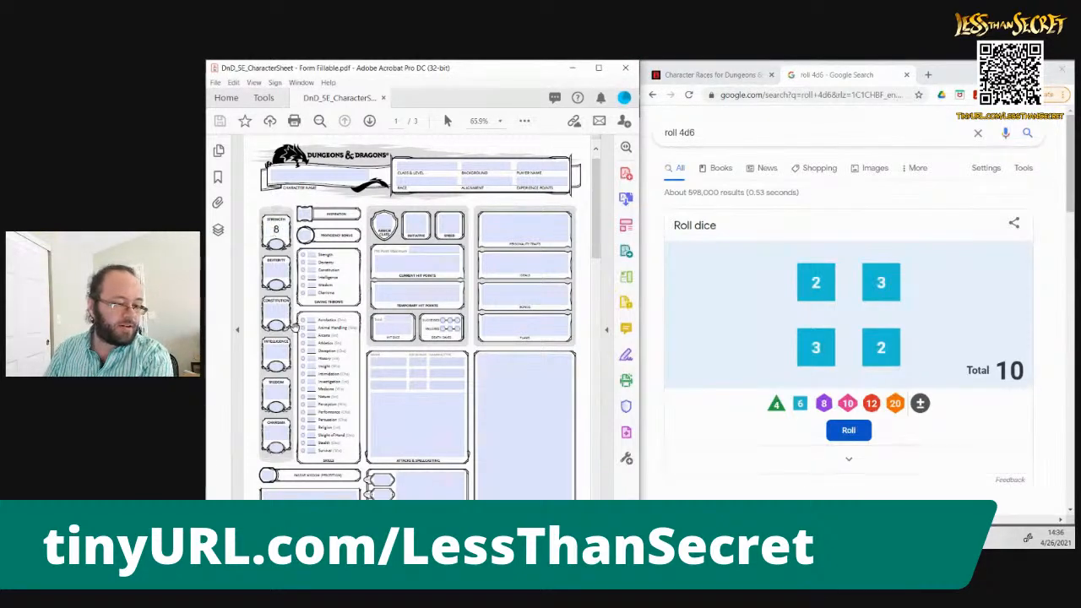
left_click(278, 270)
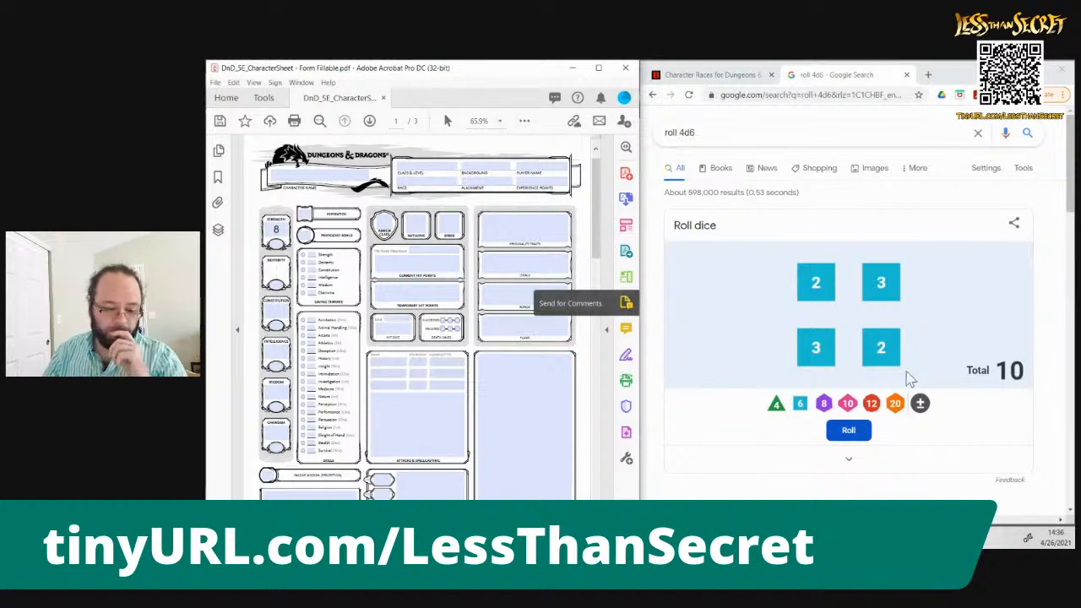
left_click(848, 438)
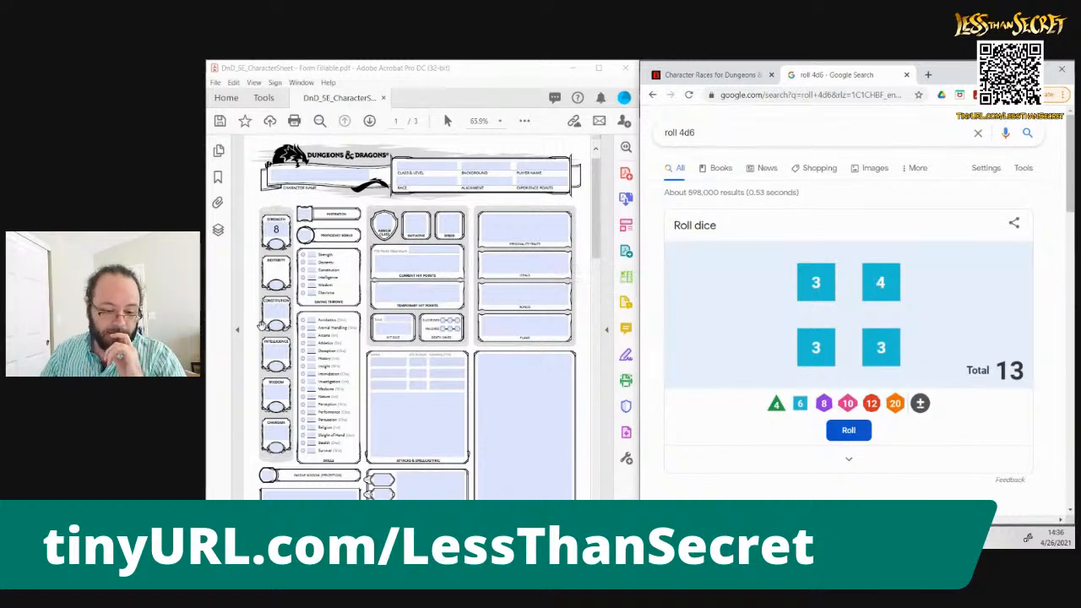
left_click(393, 369)
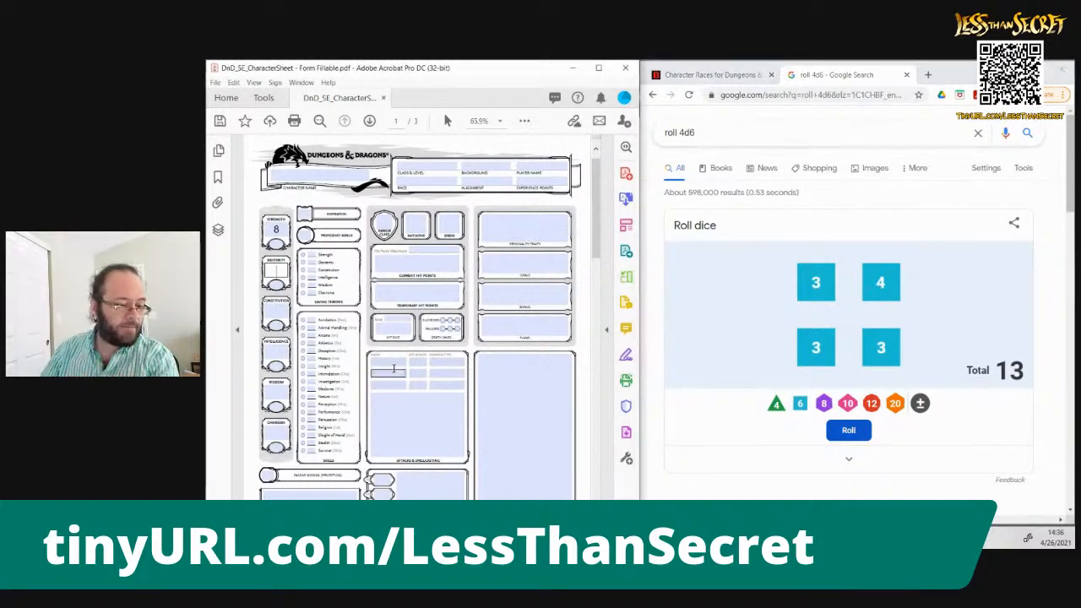
type("10")
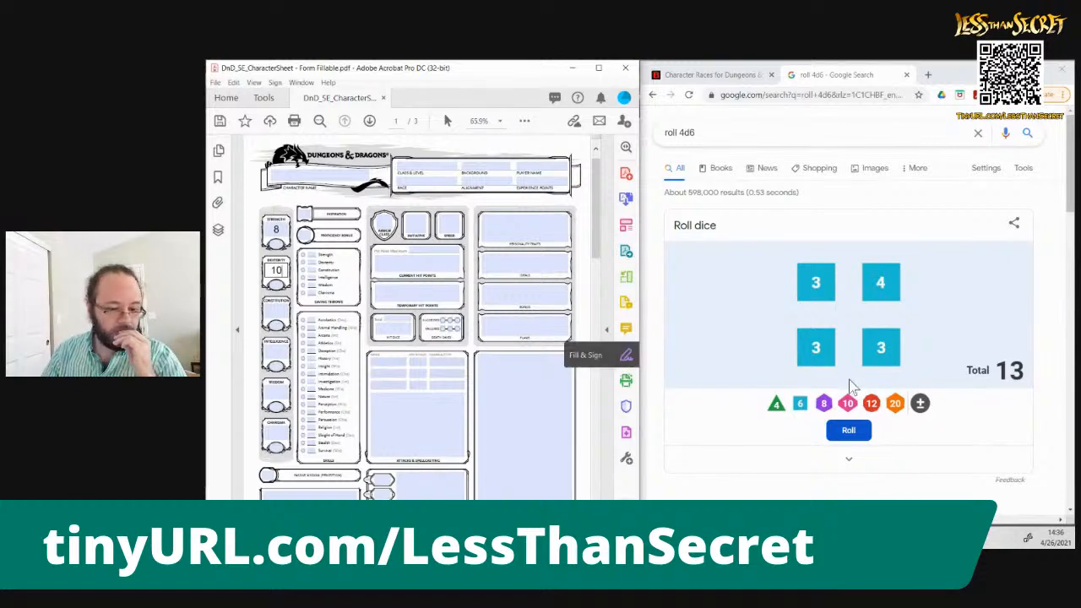
Reroll the four dice and move the scores 8 for Strength and 10 for Dexterity from the large boxes into the small ovals
left_click(849, 433)
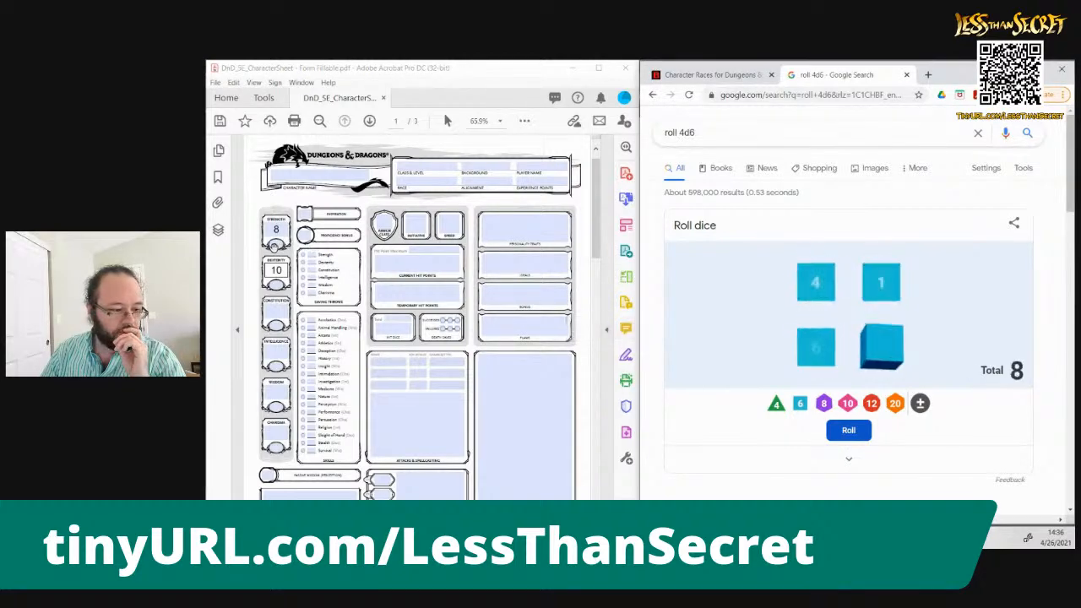
left_click(276, 242)
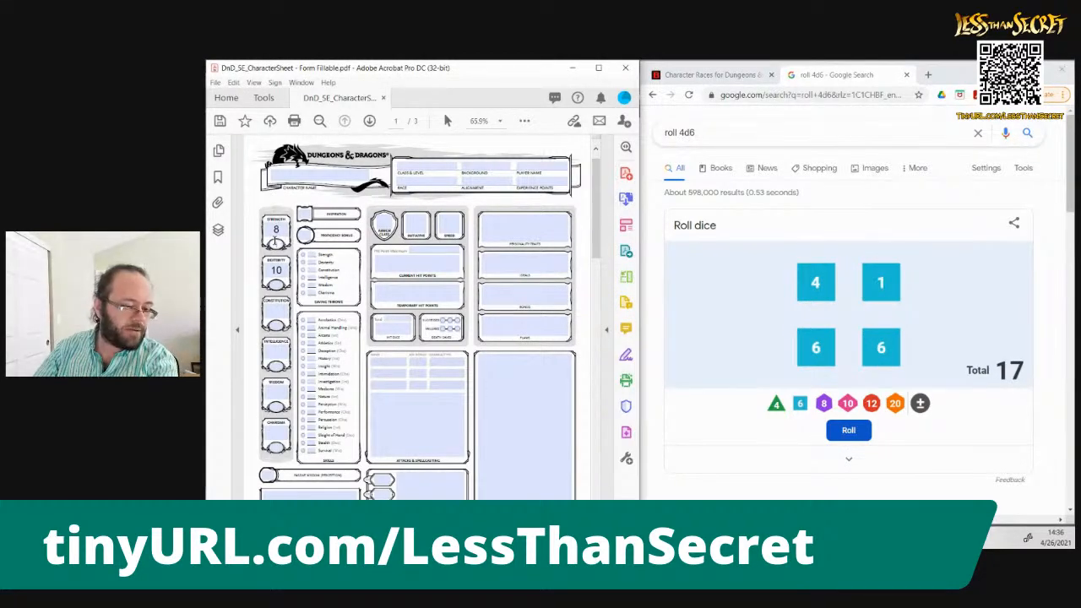
left_click(278, 286)
left_click(286, 269)
key("BackSpace")
key("BackSpace")
left_click(276, 230)
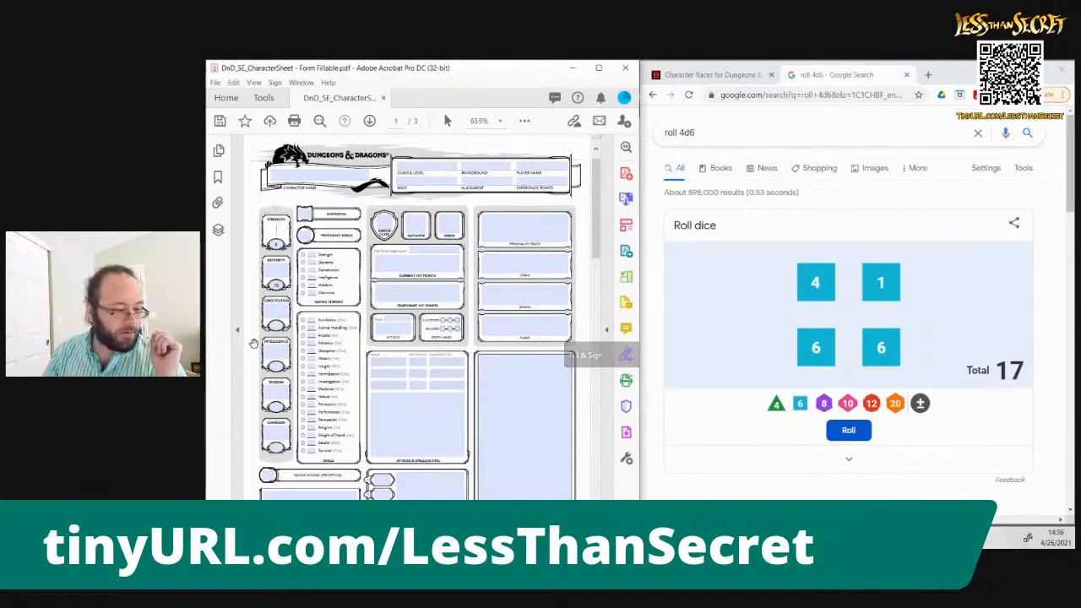
Enter 16 in the large Constitution box and roll the four dice for the Intelligence score
left_click(278, 311)
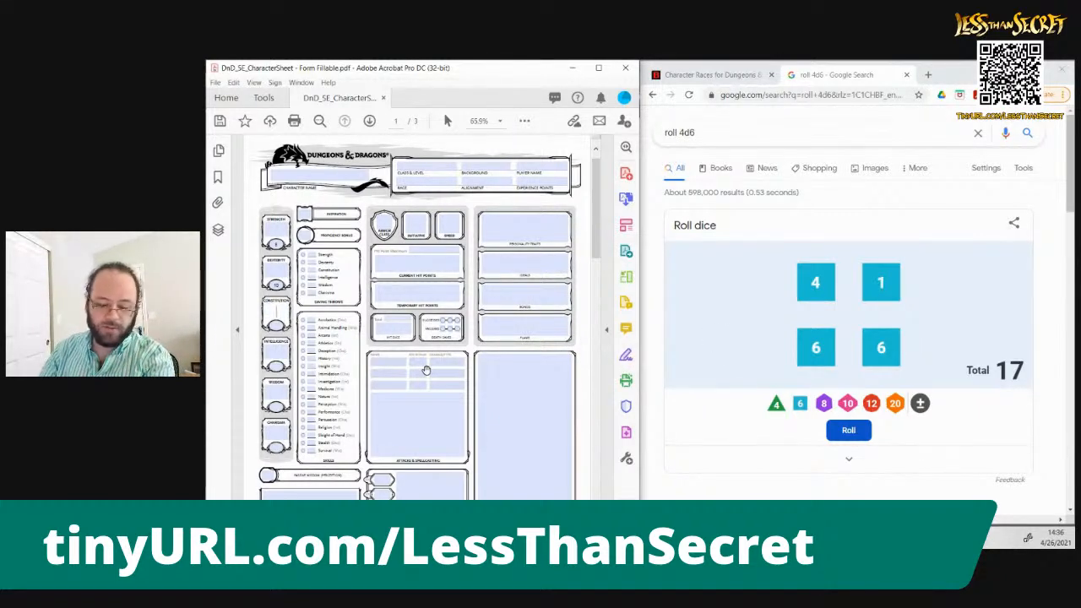
type("16")
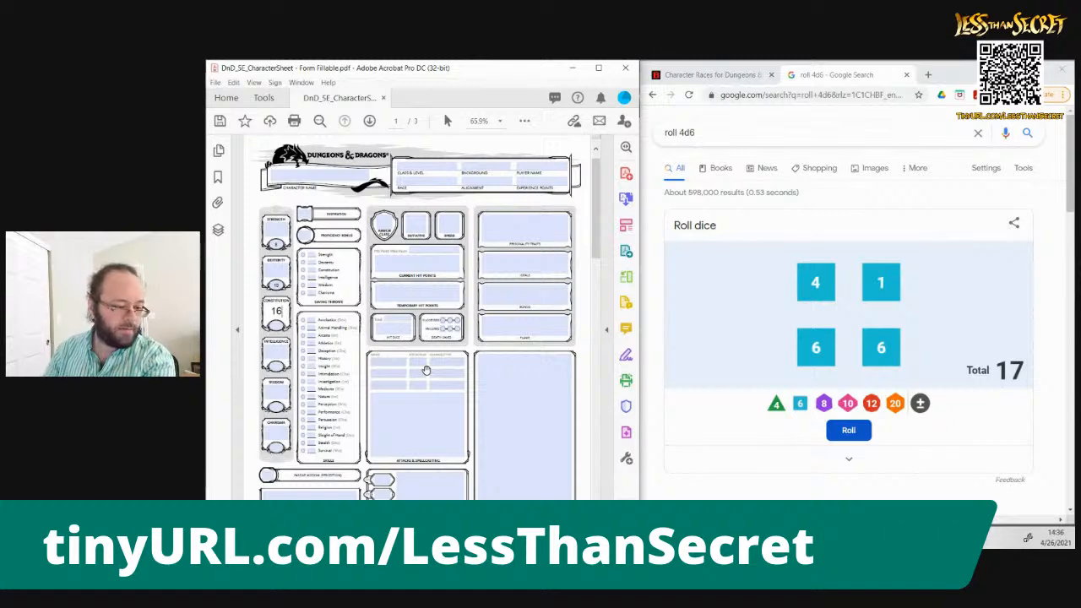
left_click(849, 432)
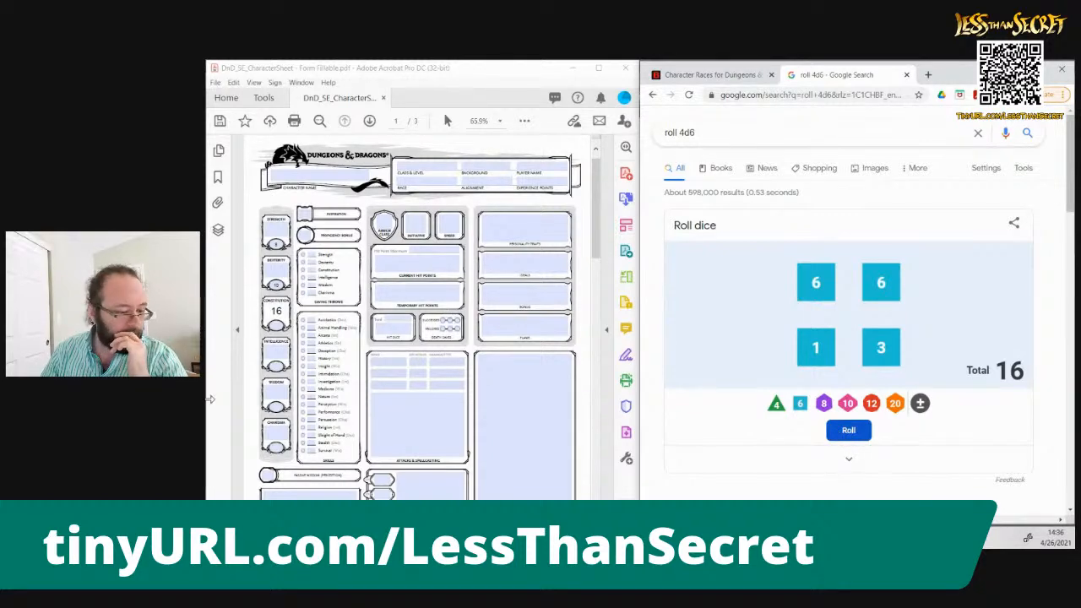
Enter 16 in the small Constitution oval and 15 in the small Intelligence oval, and clear the large Constitution box
left_click(275, 359)
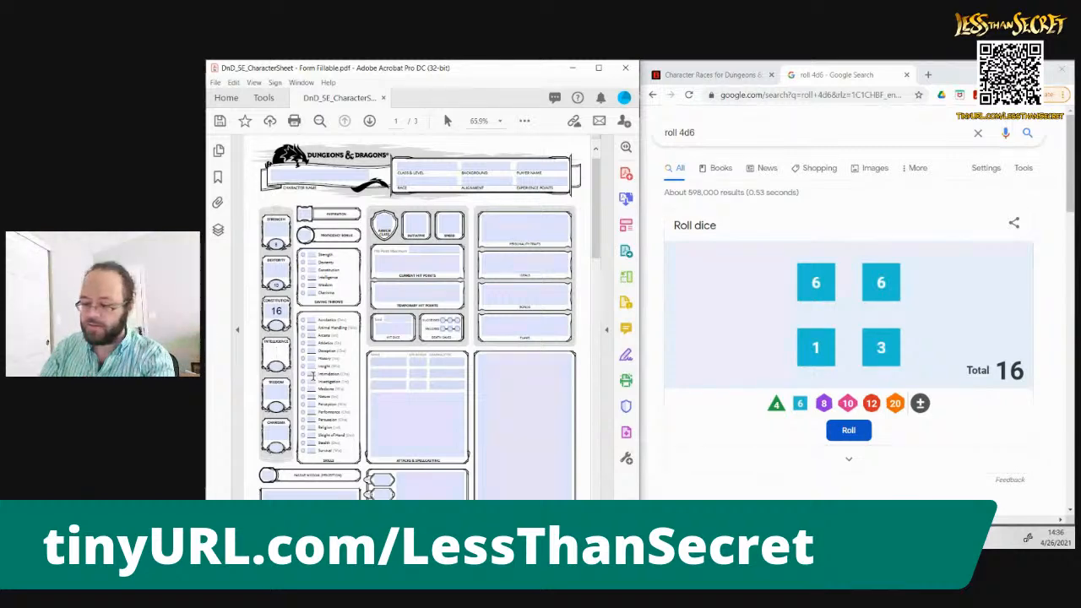
left_click(277, 327)
type("16")
left_click(276, 365)
type("15")
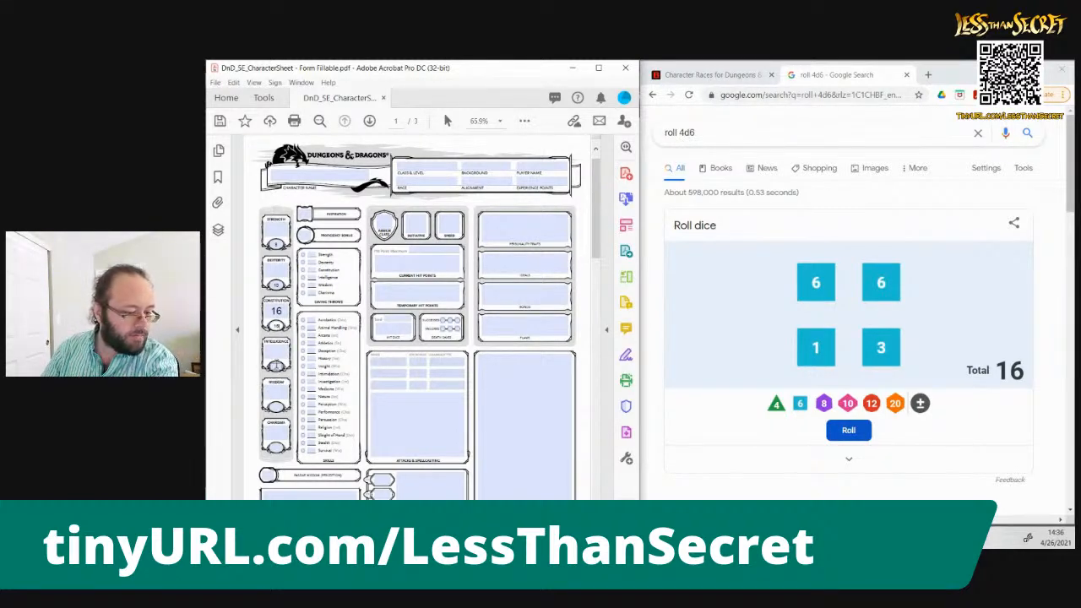
left_click(280, 315)
key("BackSpace")
key("BackSpace")
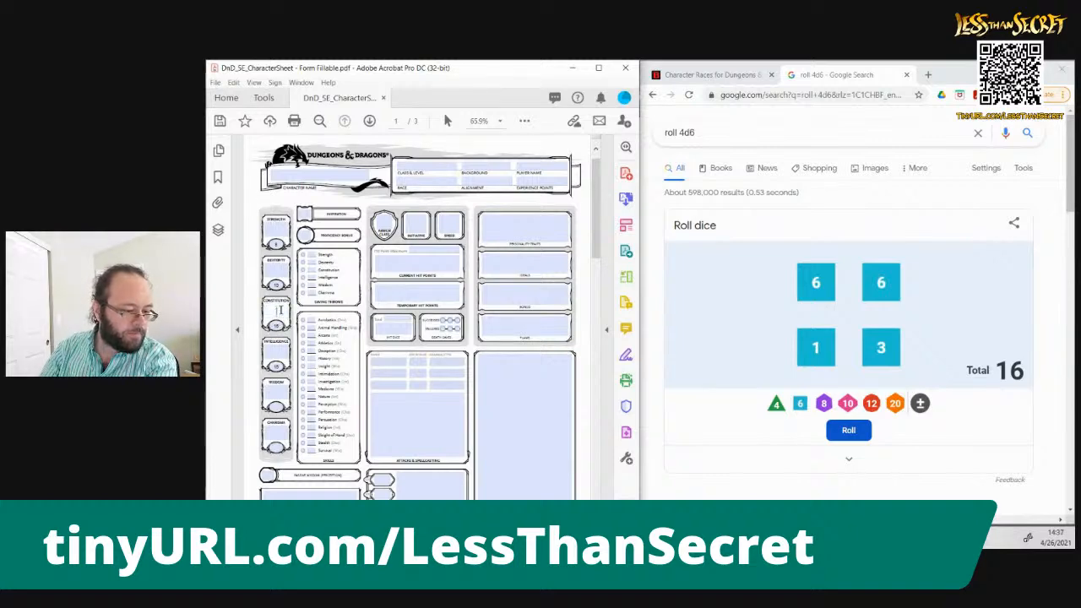
Roll the four dice for each remaining ability, entering 17 in the small Wisdom oval and 9 in the small Charisma oval
left_click(848, 442)
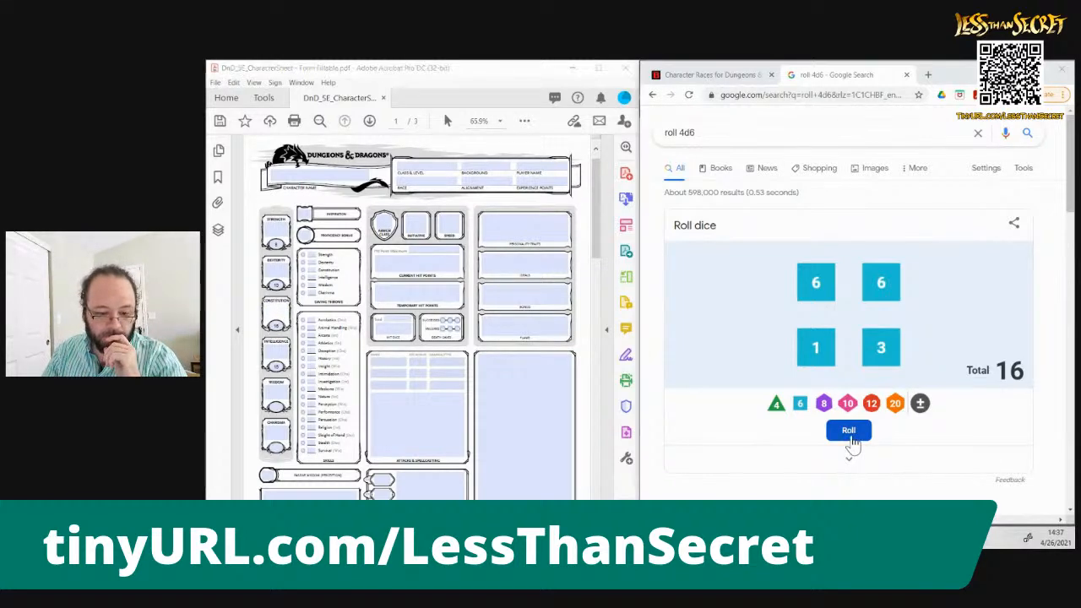
left_click(850, 440)
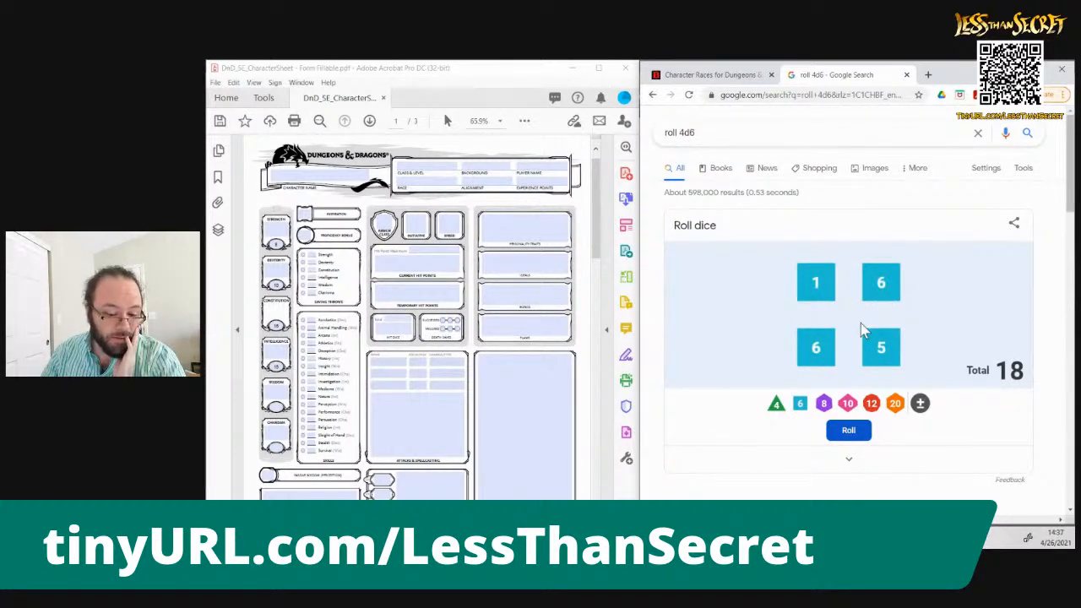
left_click(277, 387)
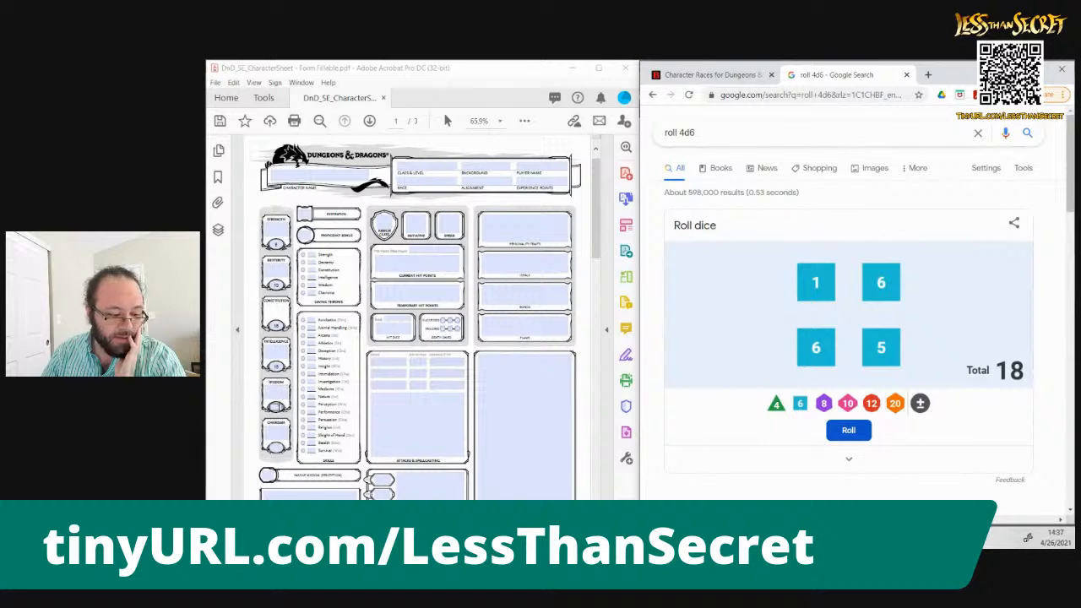
left_click(422, 426)
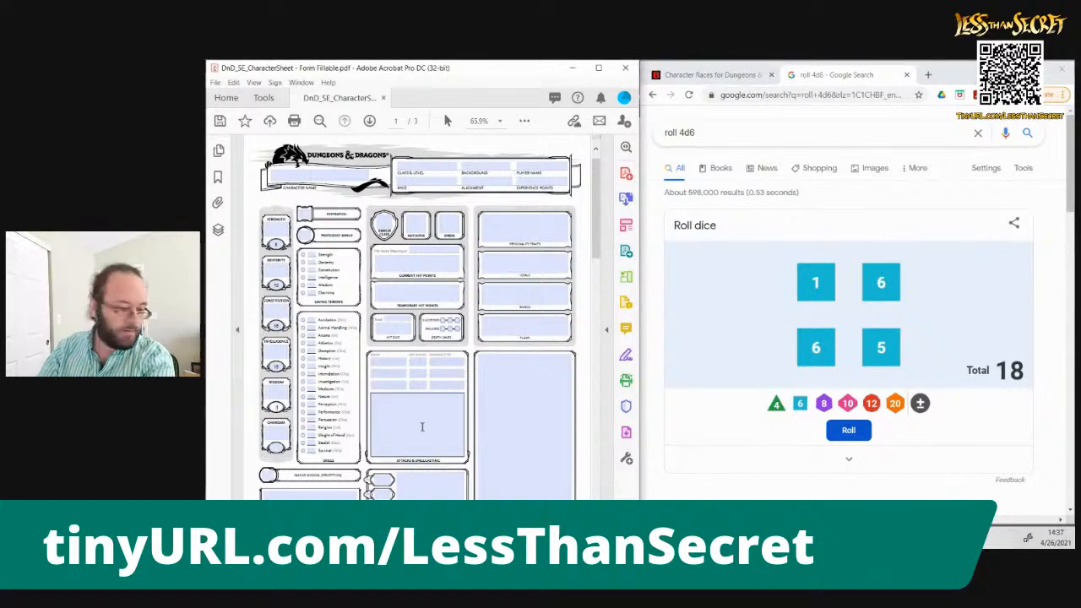
left_click(849, 431)
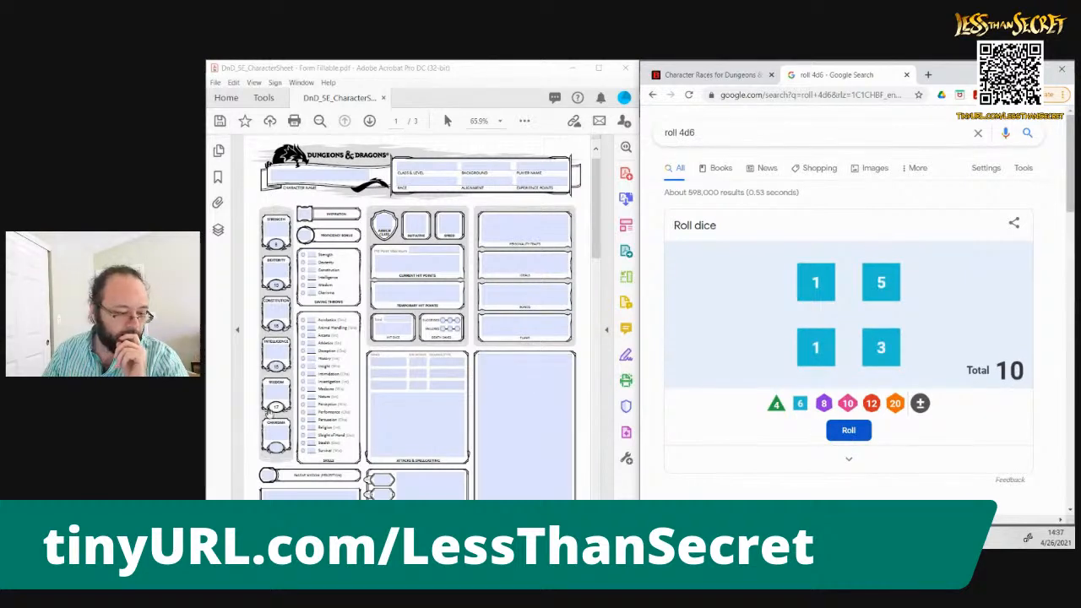
left_click(360, 452)
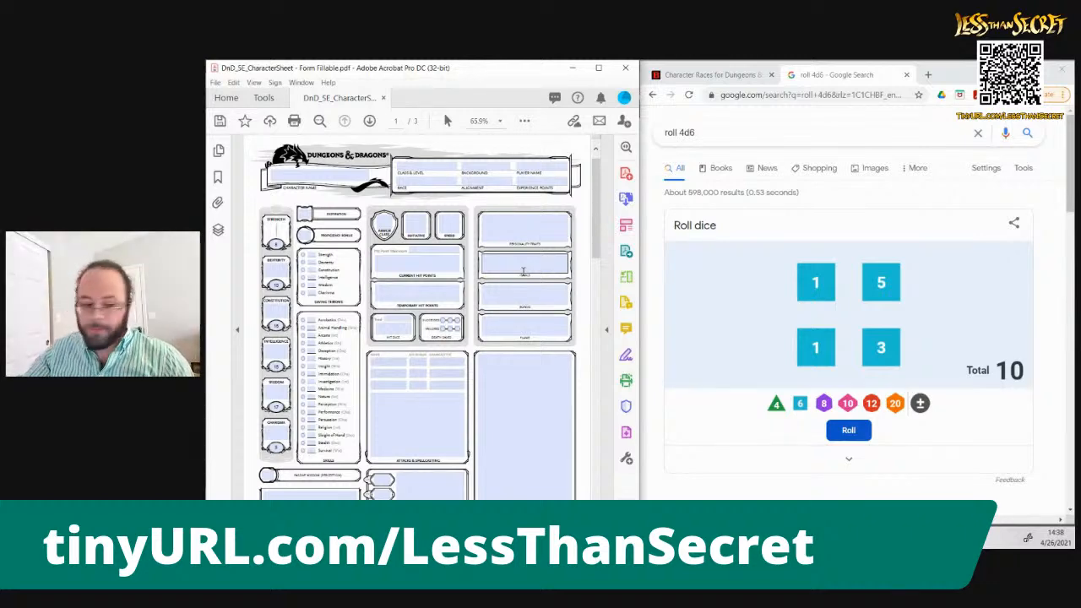
Look through the list of character races on D&D Beyond, from the Player's Handbook section to The Tortle Package, and return to its start
left_click(706, 76)
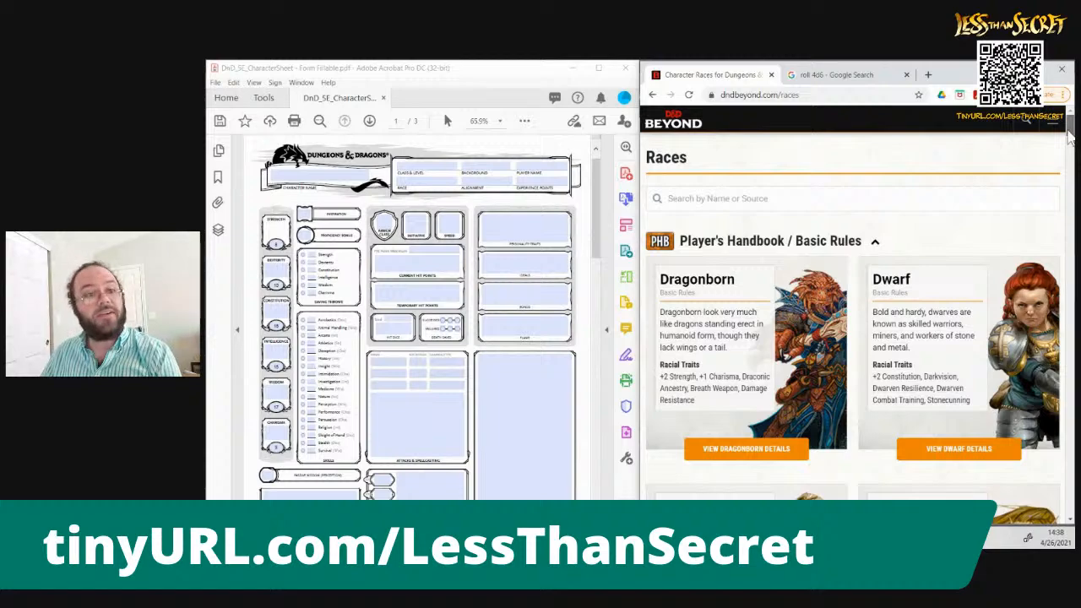
mouse_move(1070, 137)
left_mouse_down()
mouse_move(1069, 150)
mouse_move(1070, 133)
left_mouse_up()
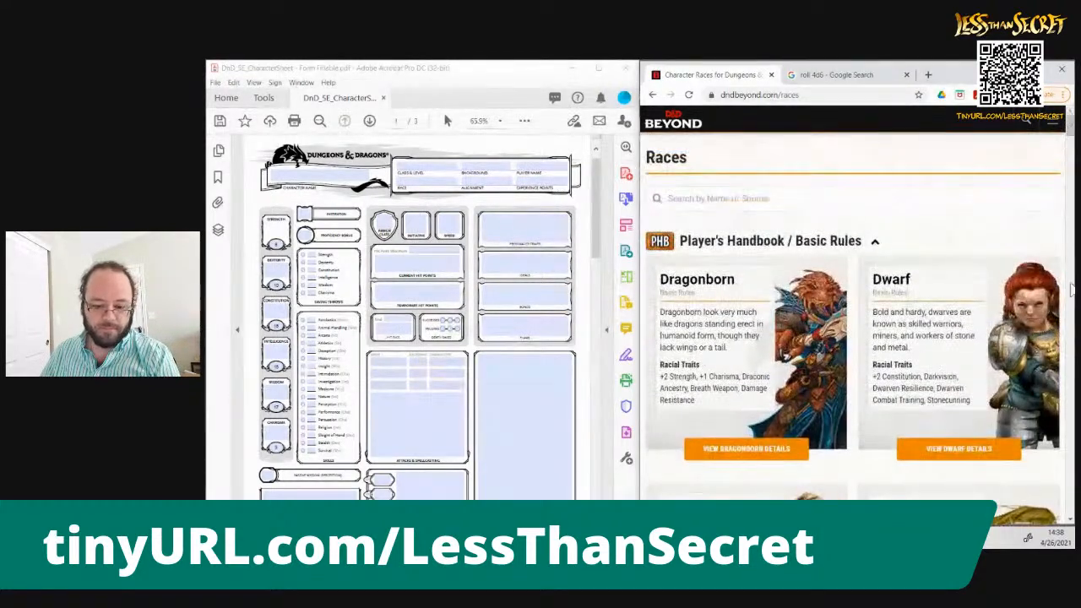
key("Page_Down")
key("Page_Down")
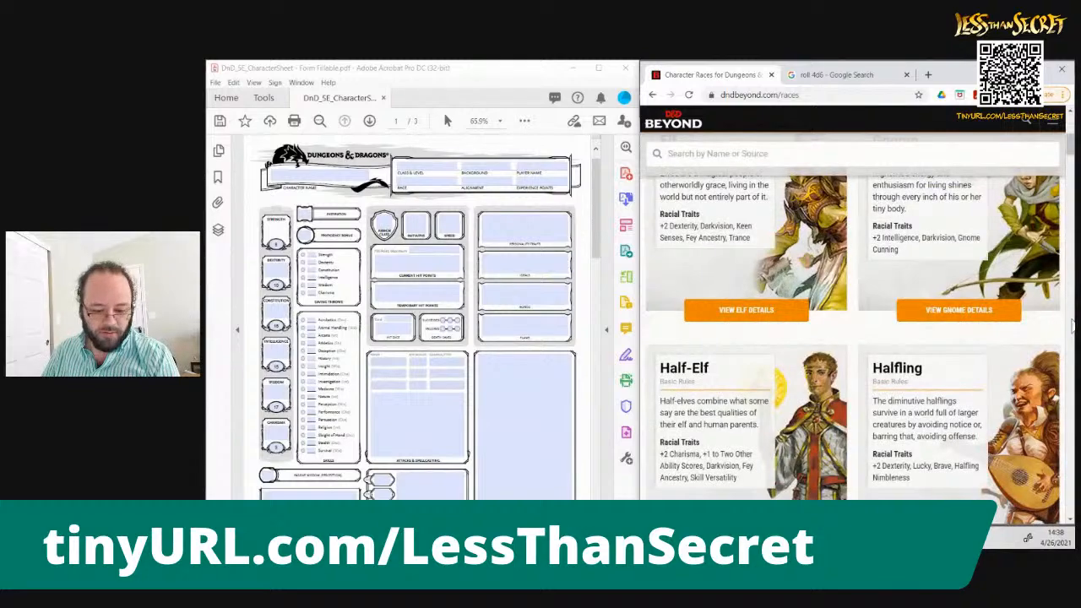
key("Page_Down")
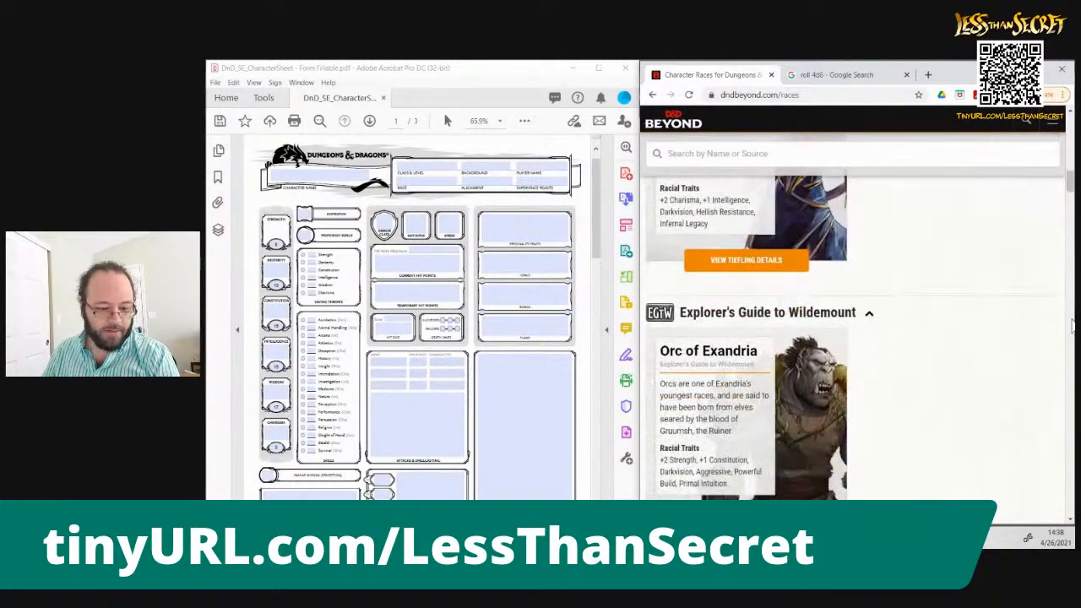
key("Page_Down")
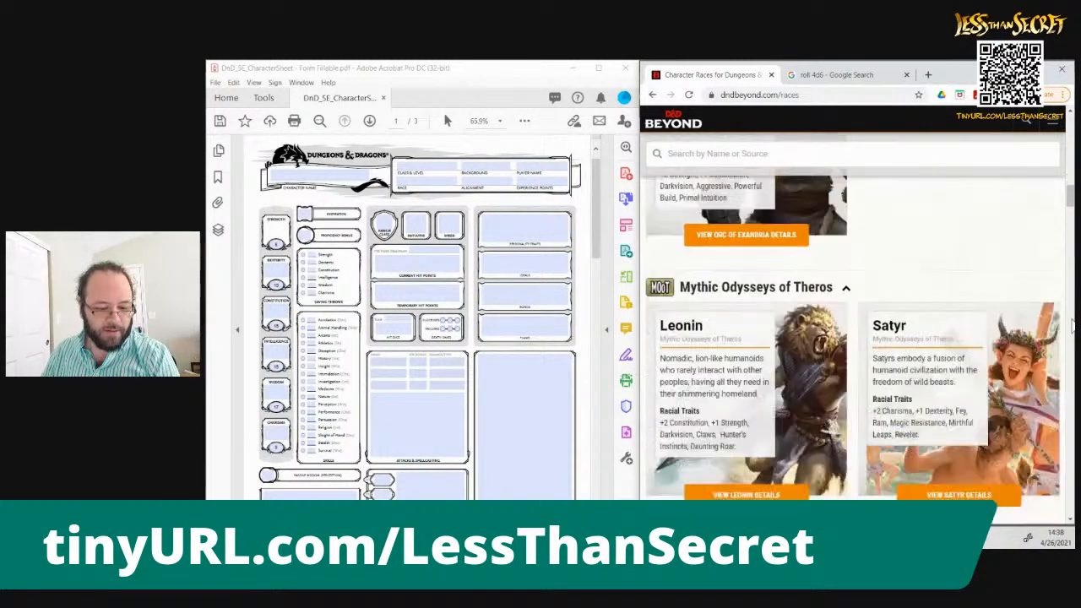
key("Page_Down")
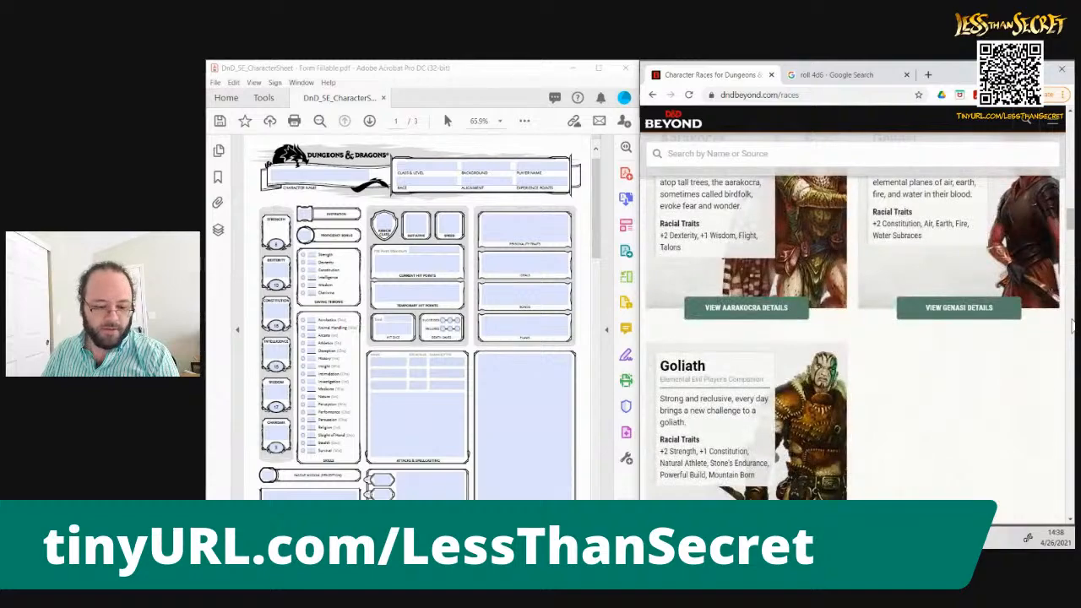
left_click(1072, 324)
left_click(1072, 324)
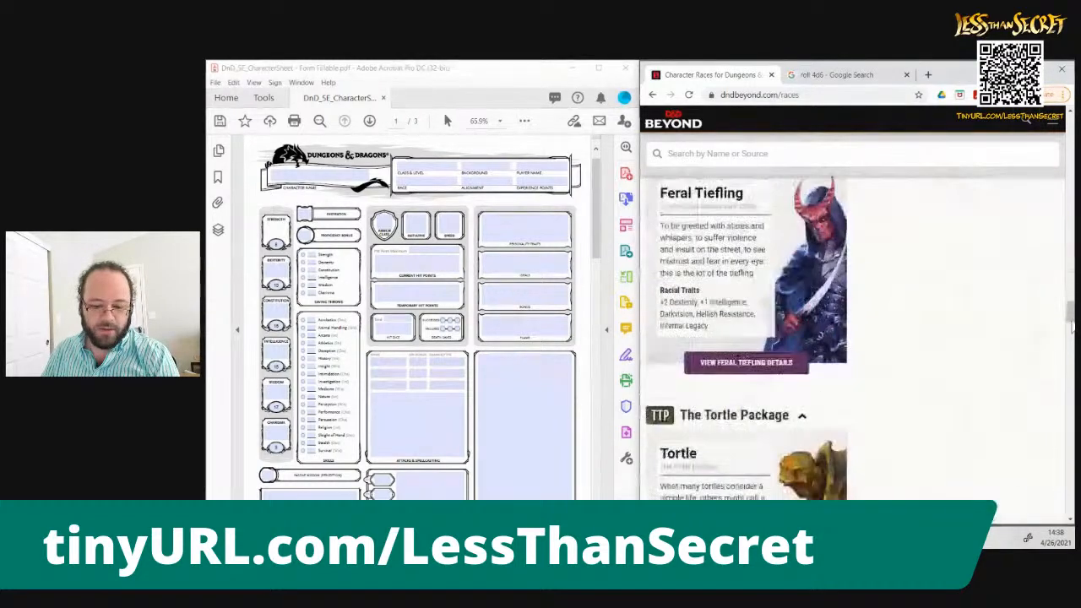
left_click_drag(1071, 325, 873, 76)
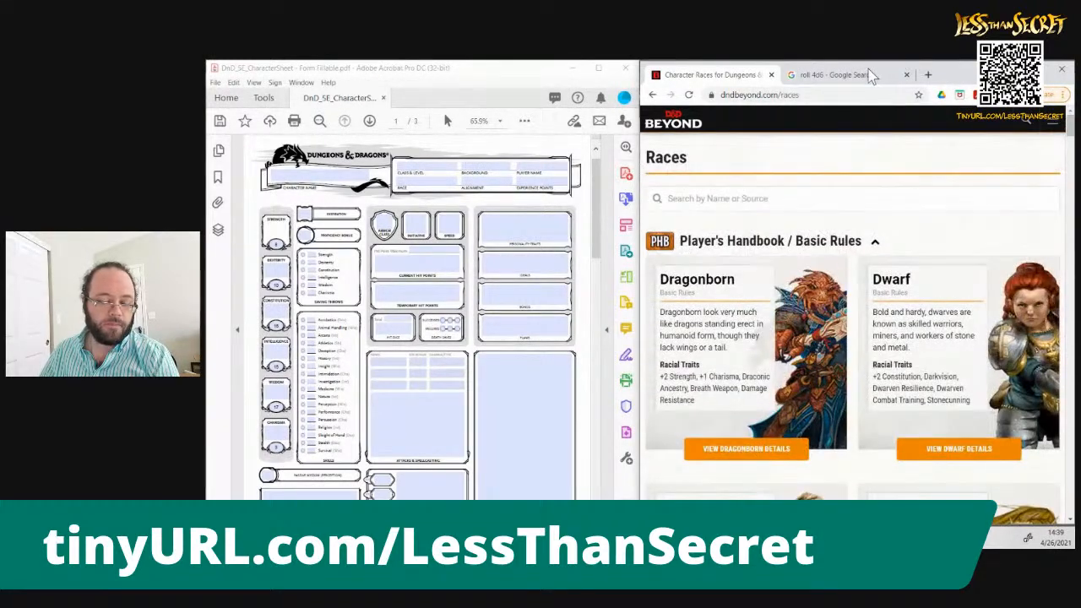
Replace the Google dice search with "roll 2d10" to roll two ten-sided dice
left_click(841, 74)
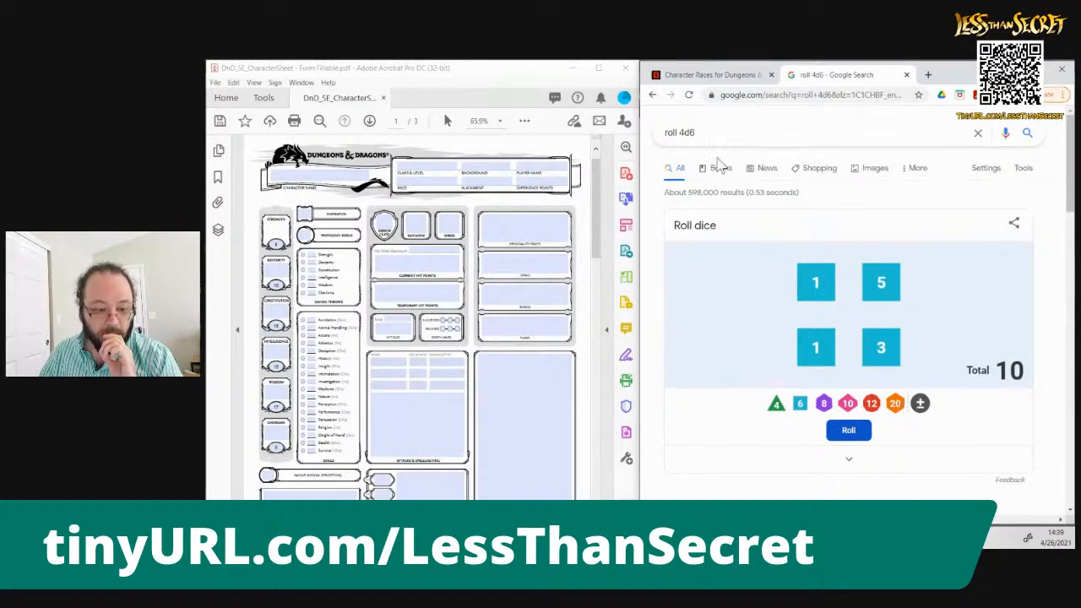
left_click(751, 132)
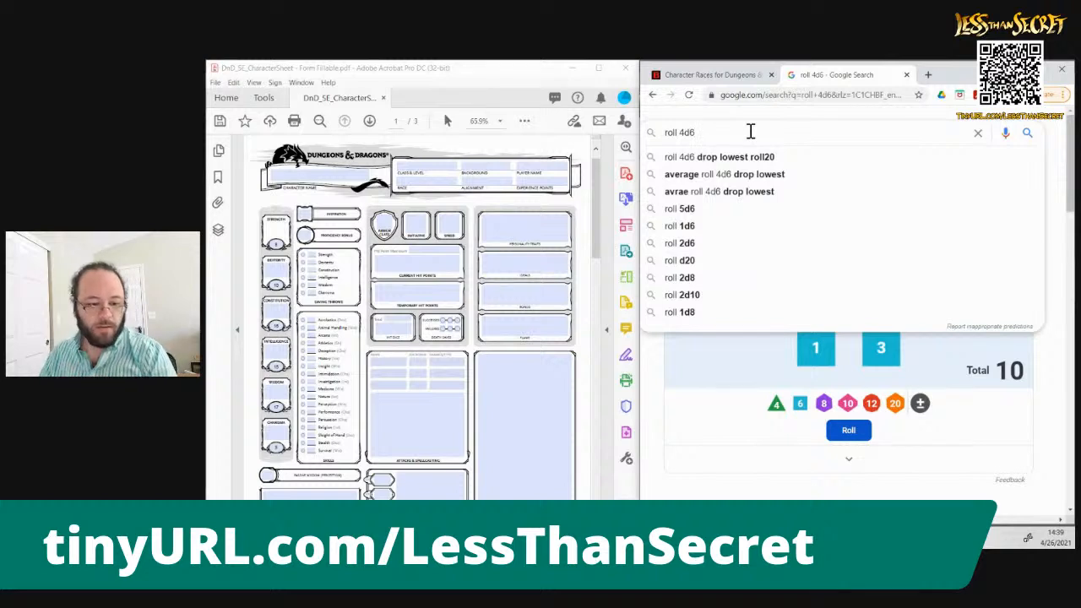
key("BackSpace")
key("BackSpace")
key("BackSpace")
key("BackSpace")
key("BackSpace")
key("BackSpace")
key("BackSpace")
key("BackSpace")
type("roll 2d10")
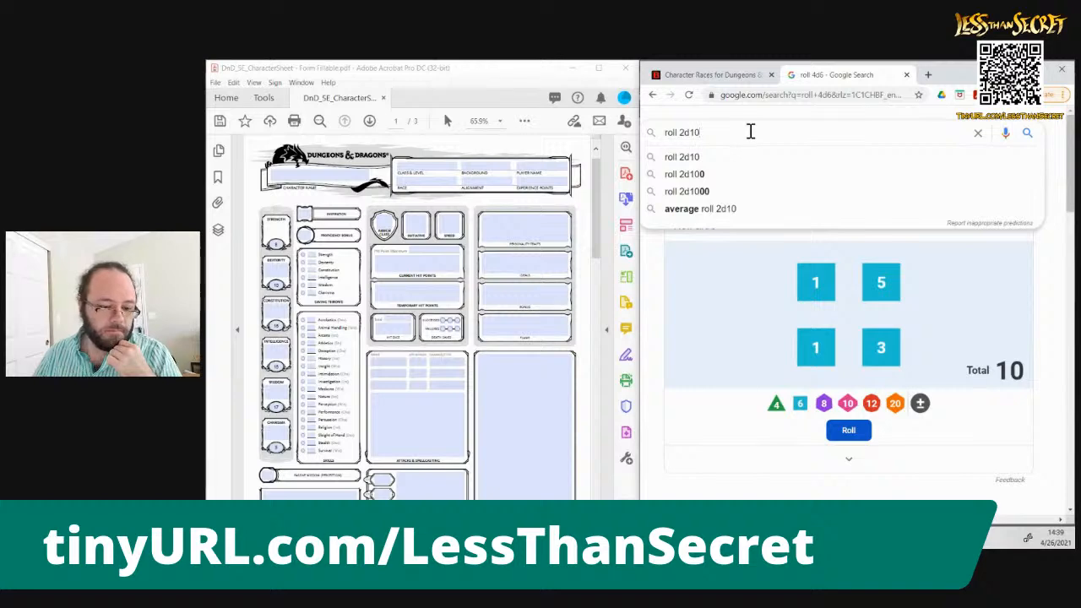
key("Return")
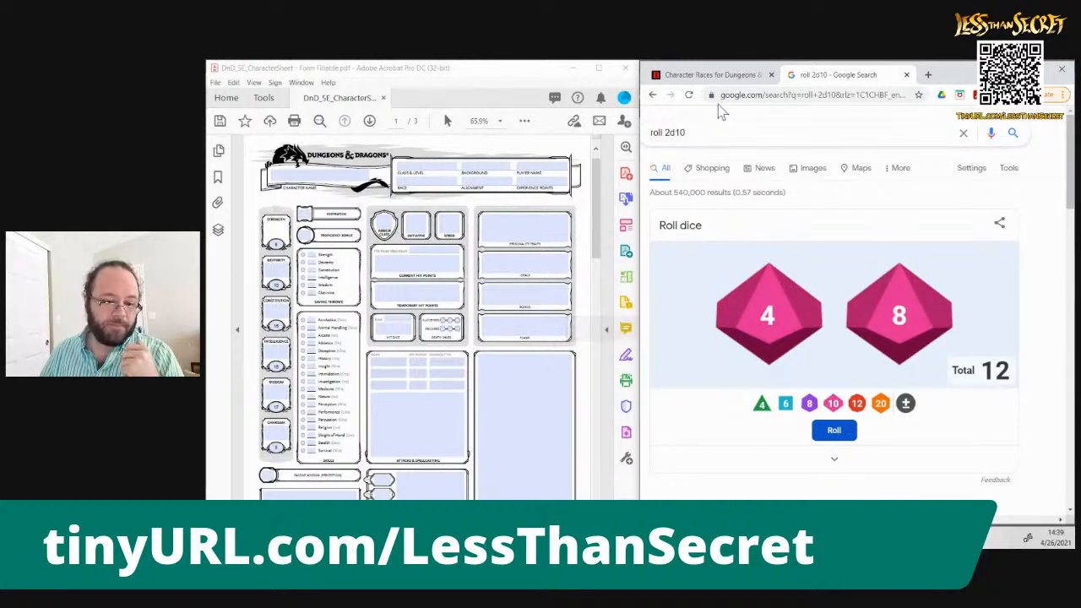
Go through the D&D Beyond race list from the Player's Handbook races to the Unearthed Arcana section
left_click(720, 74)
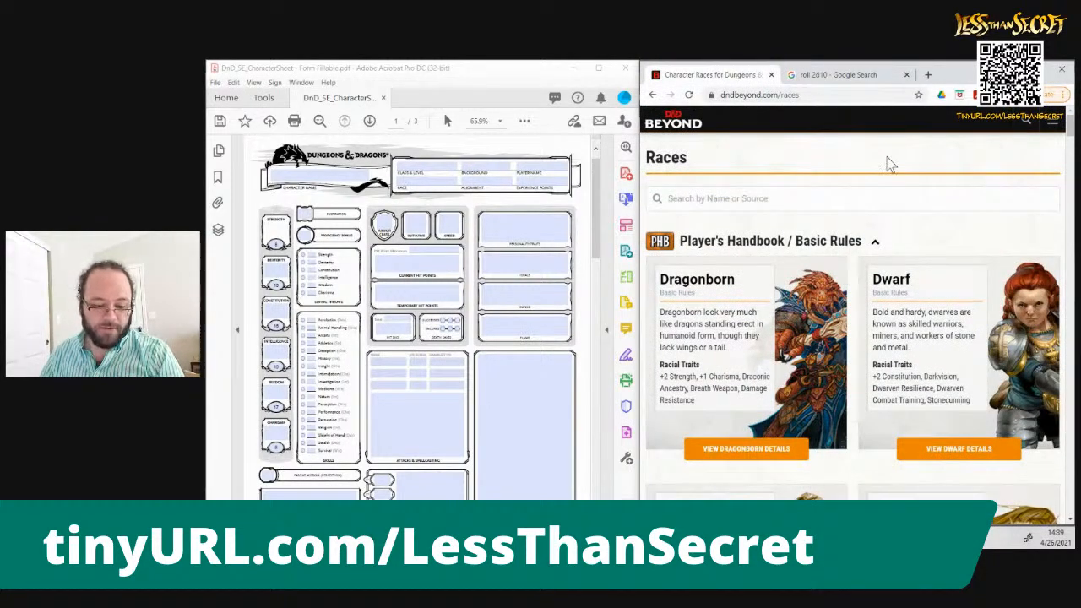
scroll(887, 161, "down", 1)
scroll(887, 157, "down", 7)
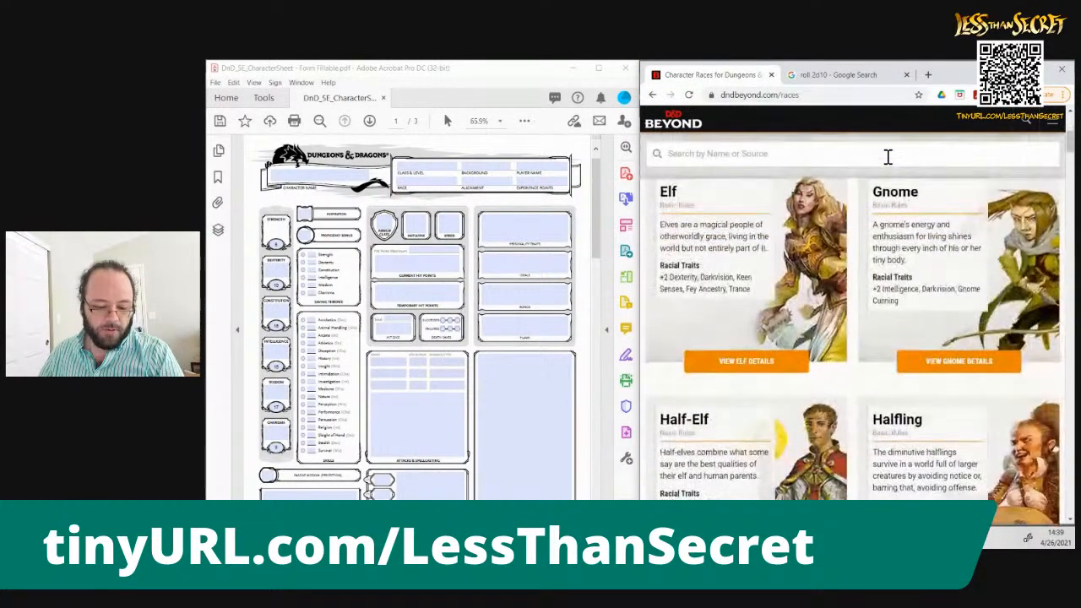
scroll(888, 157, "down", 8)
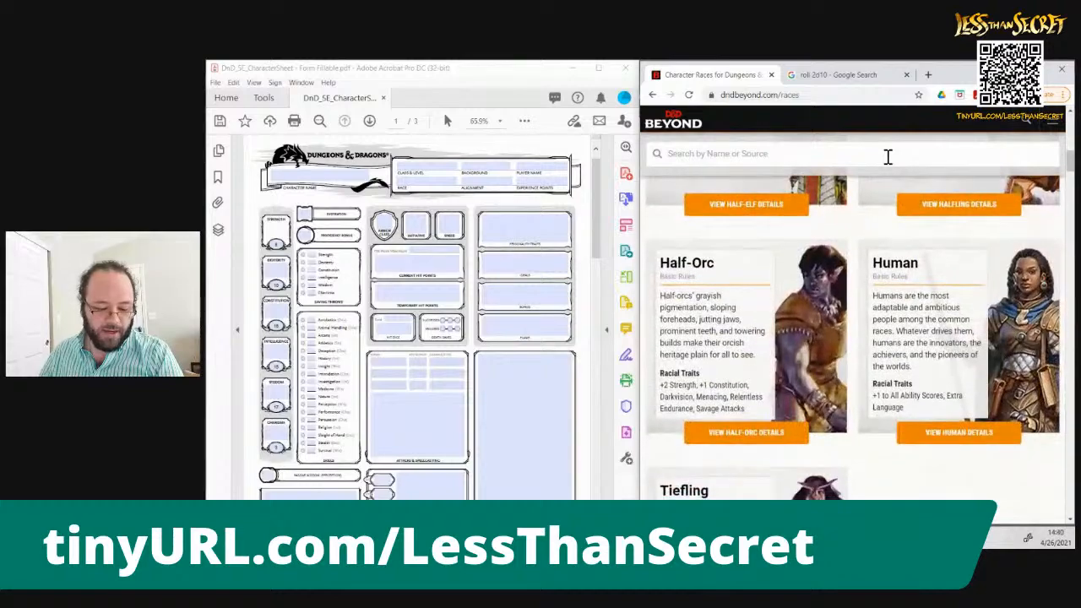
scroll(888, 157, "down", 10)
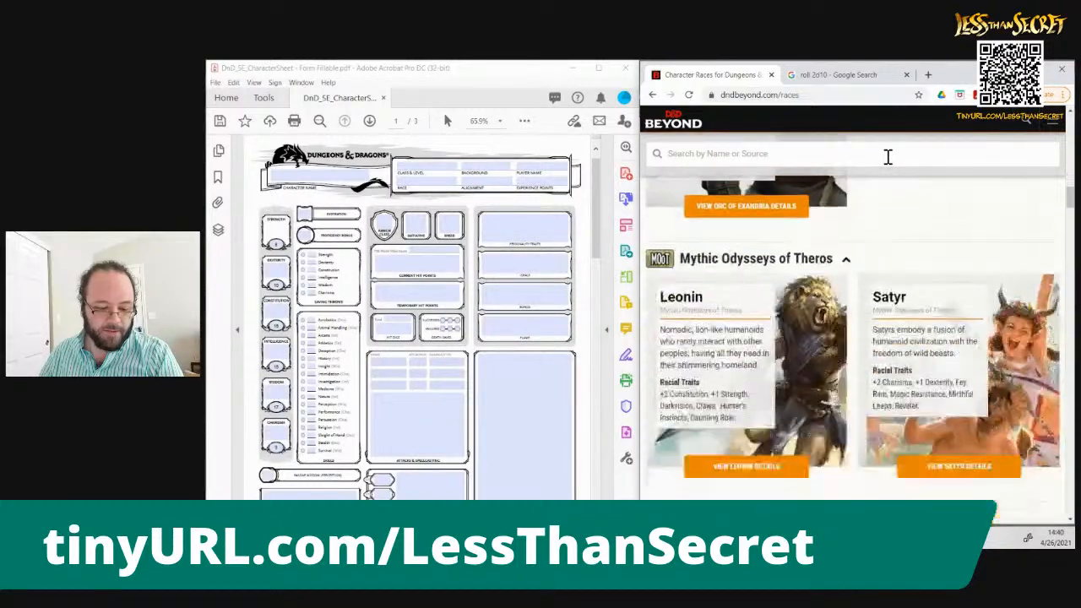
scroll(887, 157, "down", 8)
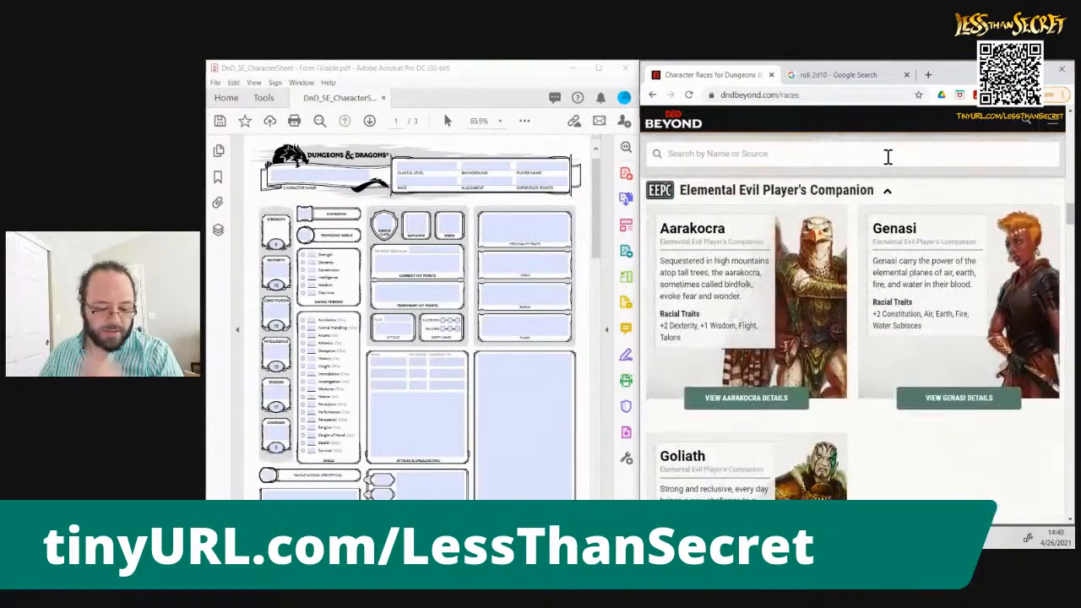
scroll(888, 158, "down", 5)
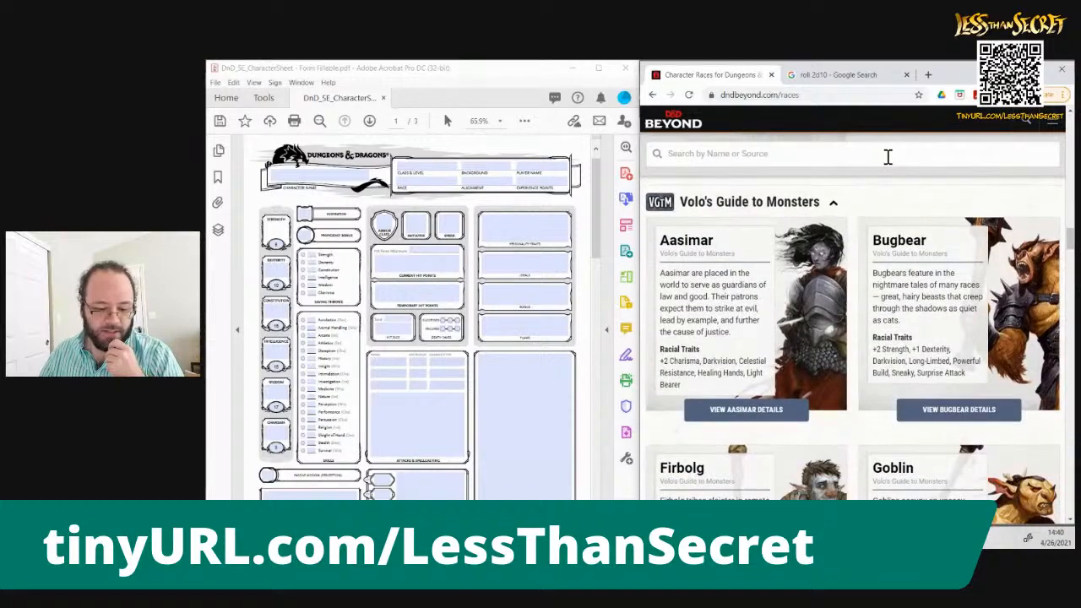
scroll(887, 157, "down", 3)
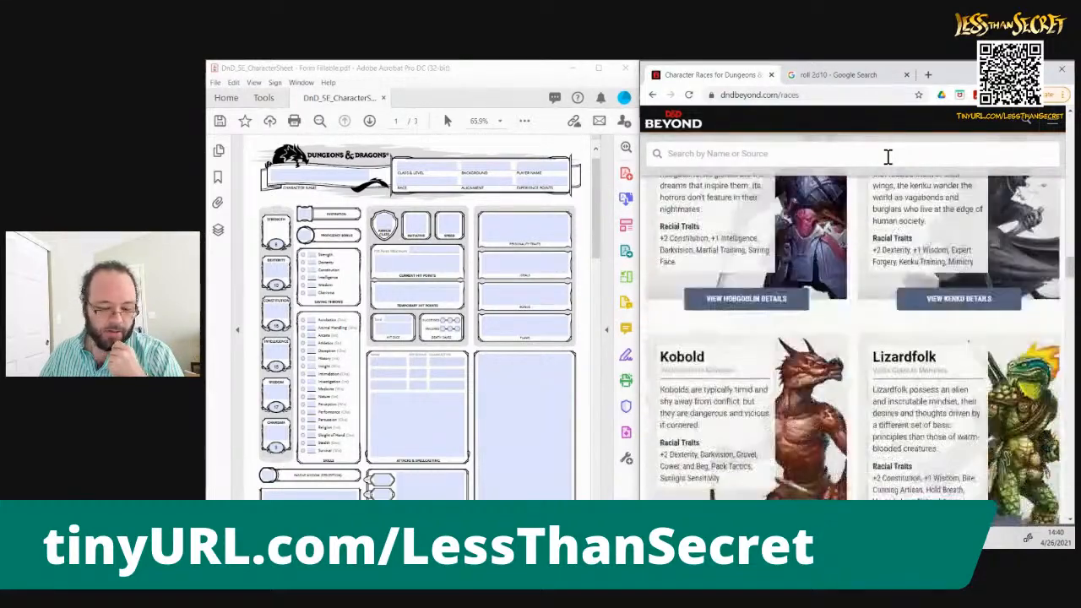
scroll(888, 157, "down", 3)
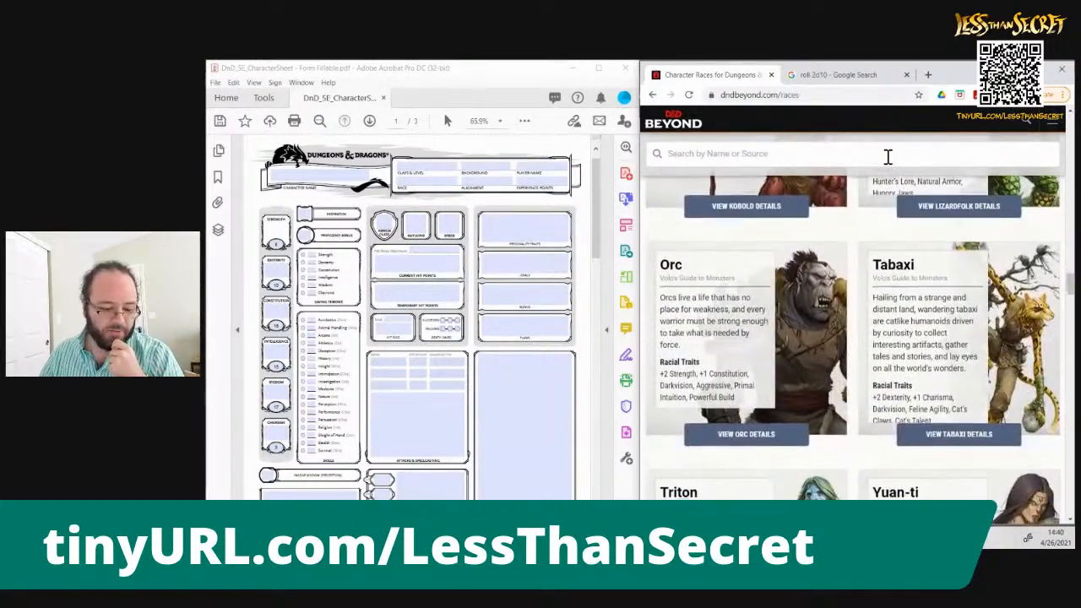
scroll(888, 157, "down", 2)
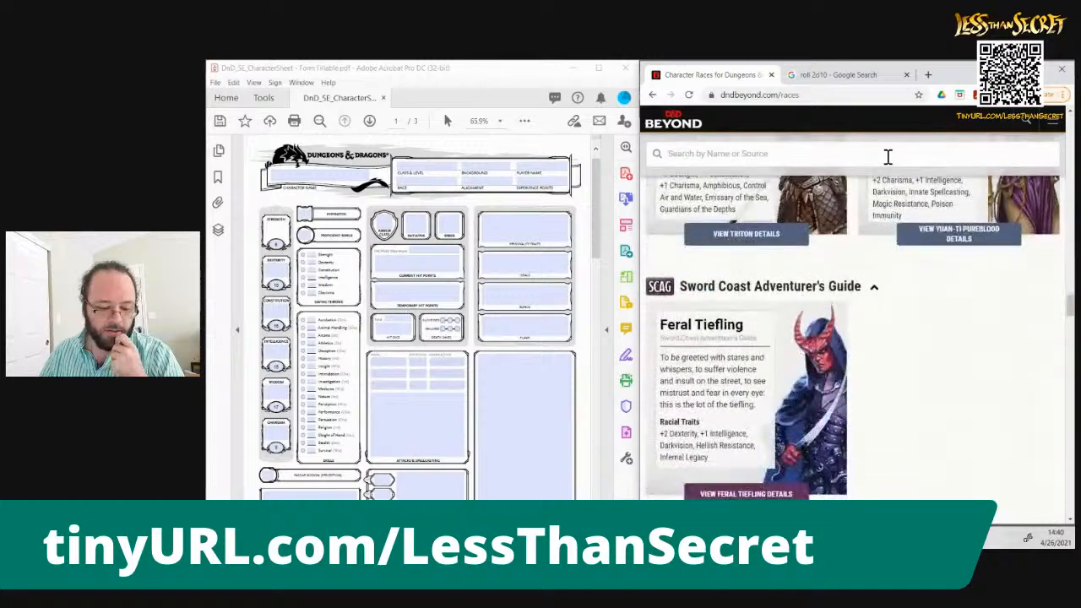
scroll(888, 158, "down", 2)
scroll(888, 157, "down", 1)
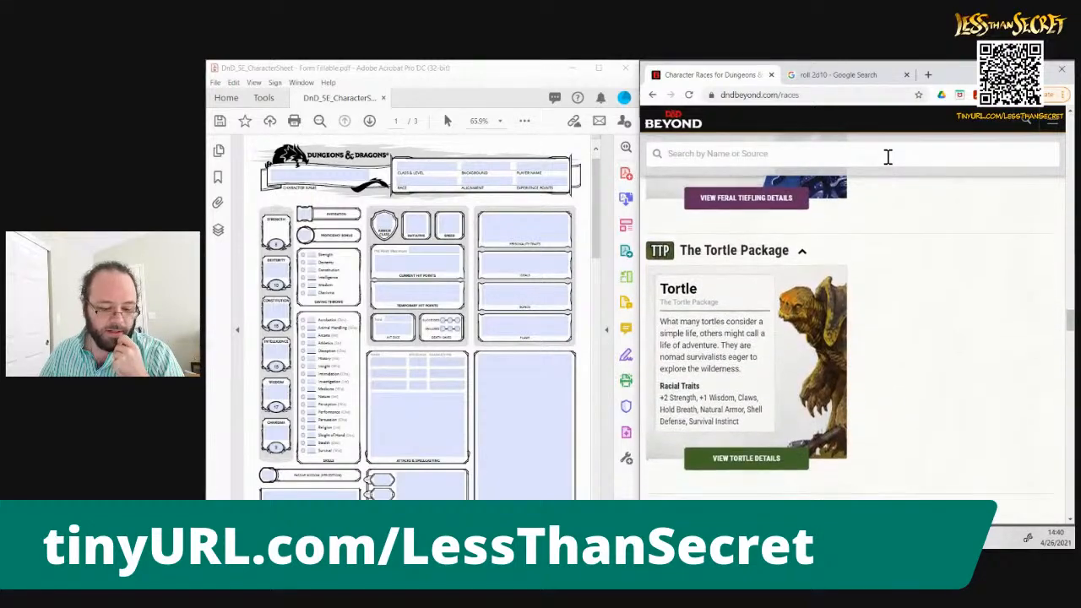
scroll(888, 157, "down", 3)
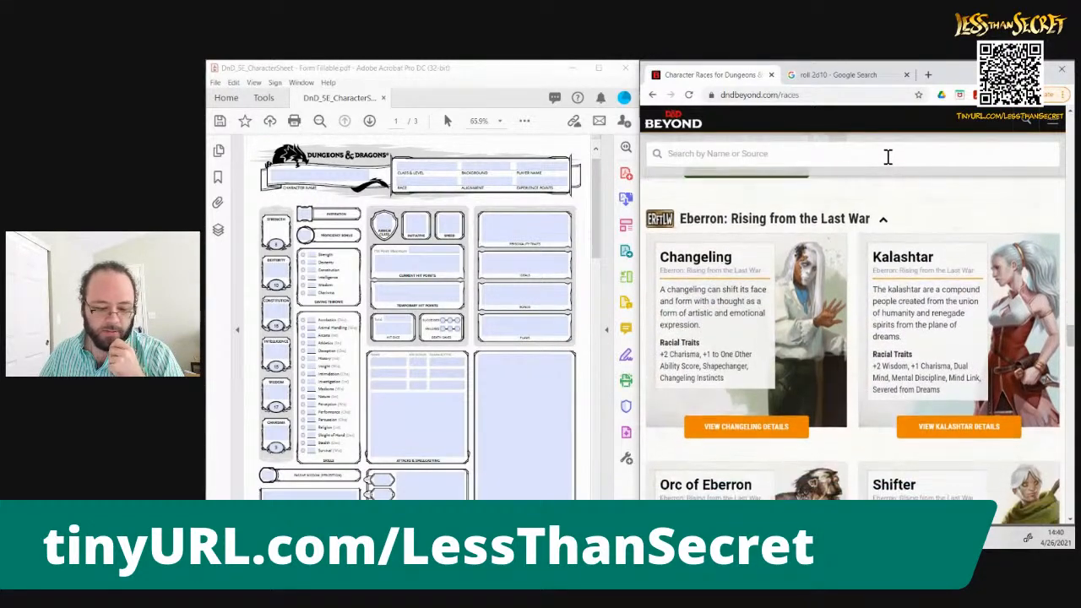
scroll(887, 157, "down", 6)
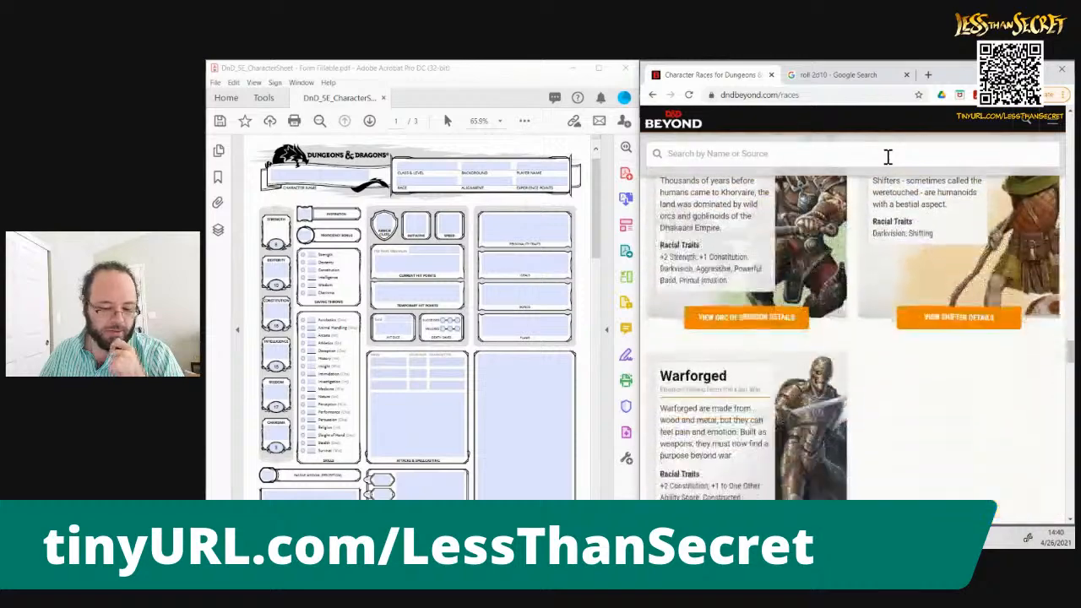
scroll(887, 157, "down", 3)
scroll(887, 157, "down", 8)
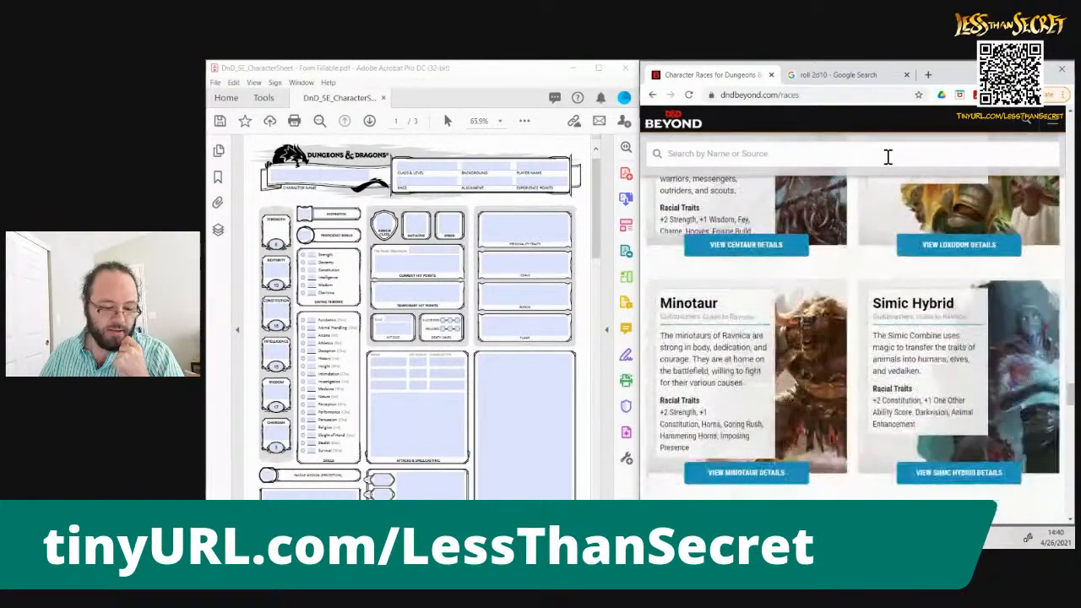
scroll(888, 157, "down", 5)
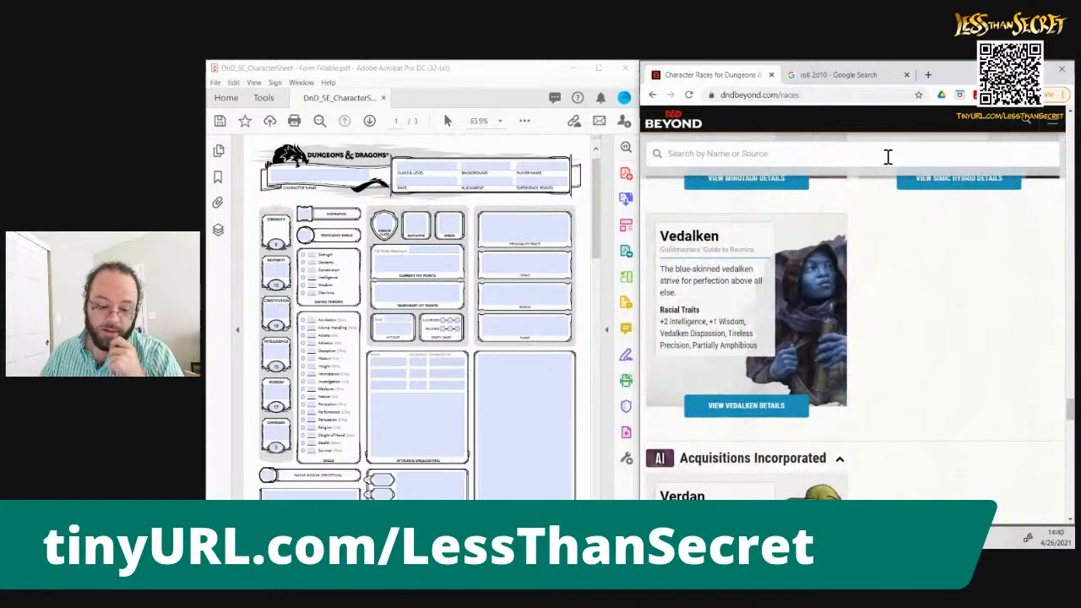
scroll(888, 157, "down", 4)
scroll(888, 157, "down", 5)
scroll(888, 157, "down", 6)
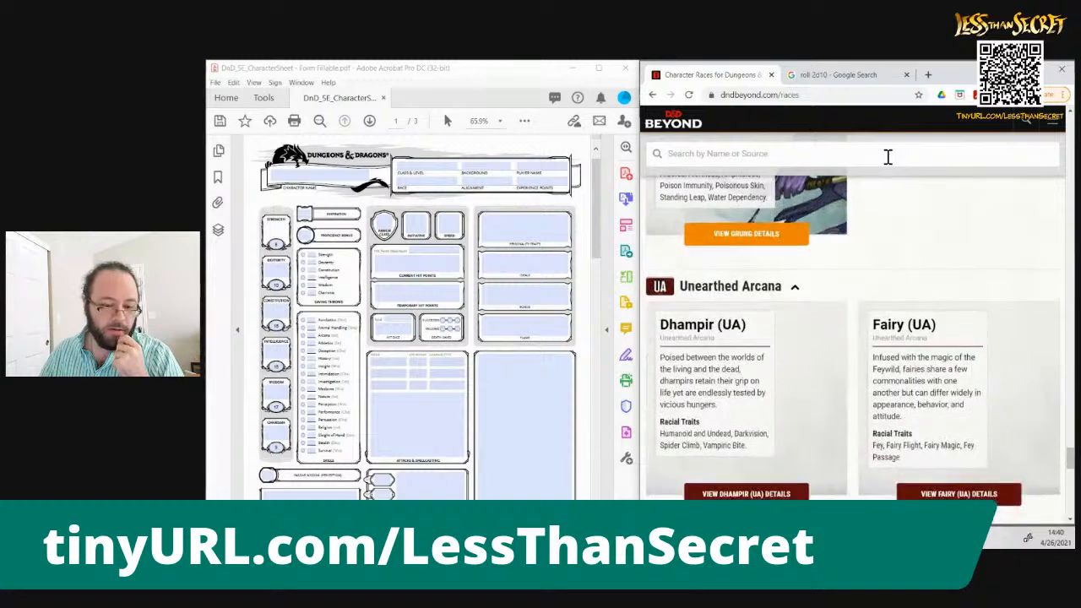
Recheck the 2d10 roll and look through the Unearthed Arcana races on D&D Beyond as far as Owlfolk and Rabbitfolk
left_click(818, 81)
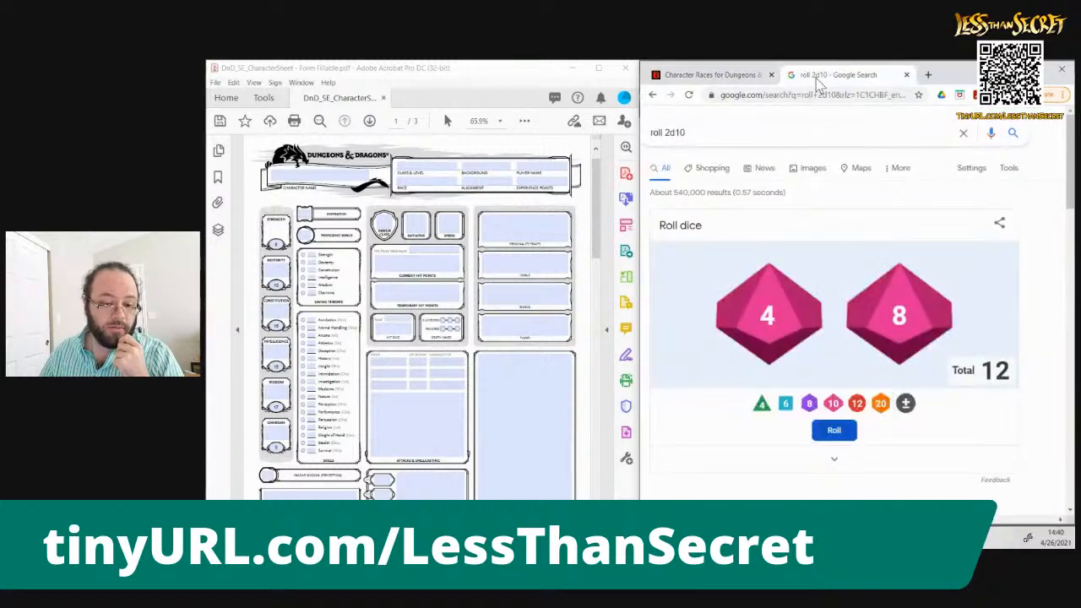
left_click(728, 77)
key("Down")
key("Down")
key("Down")
key("Down")
key("Down")
key("Down")
key("Down")
key("Down")
key("Down")
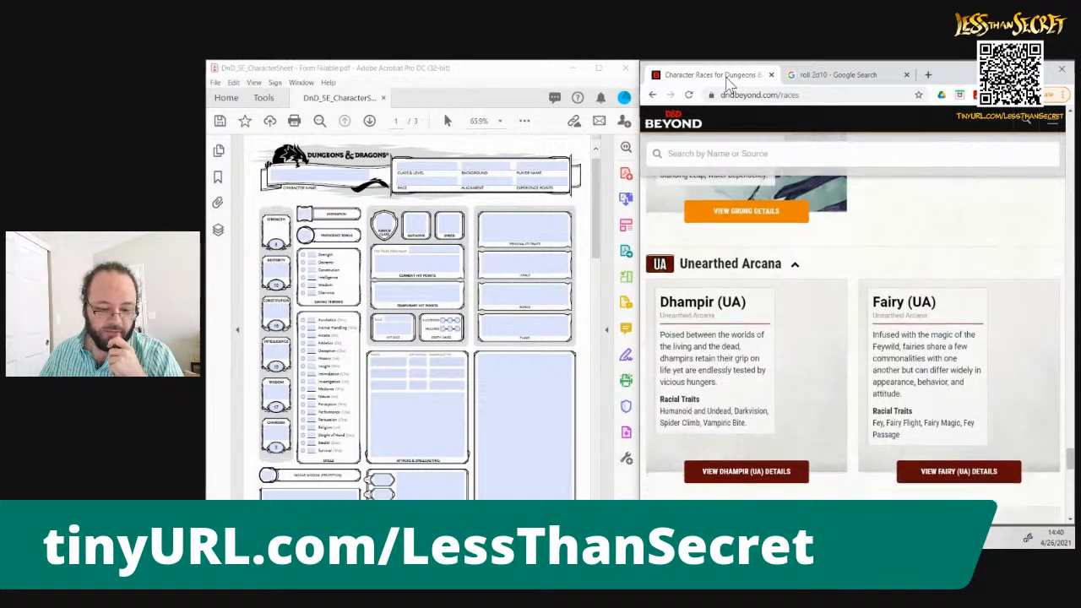
key("Down")
key("Down")
key("Down")
key("Down")
key("Down")
key("Down")
key("Down")
key("Down")
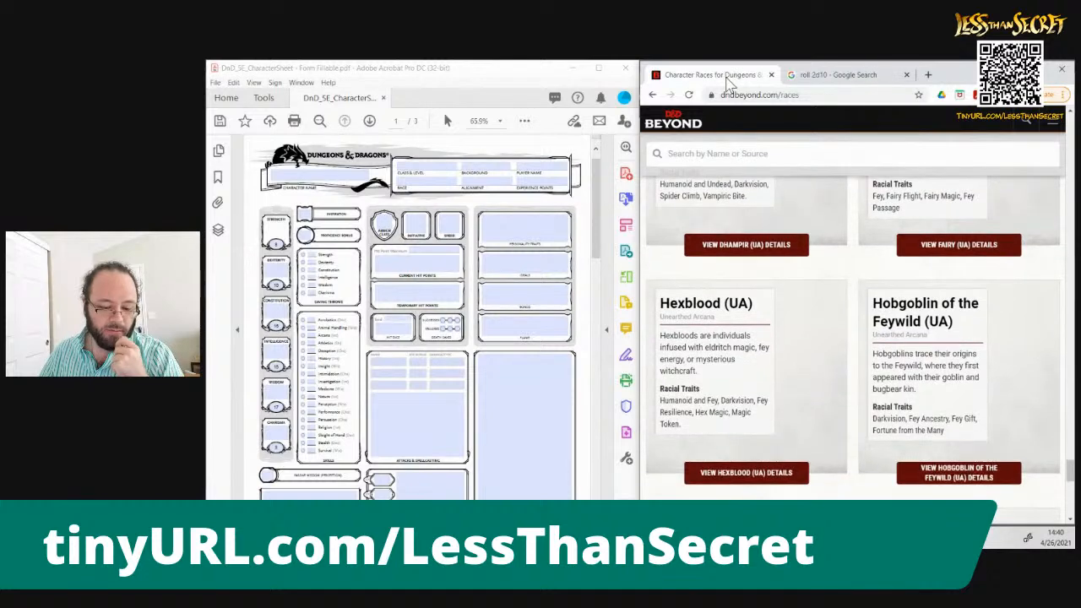
key("Down")
key("Down")
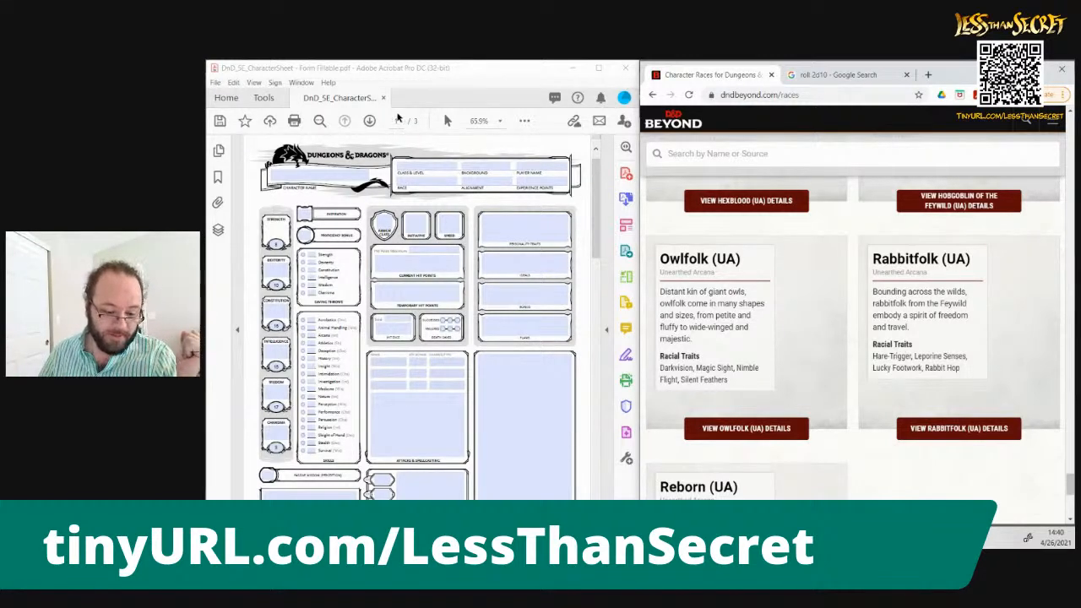
Open the details of the Owlfolk (UA) race and read its description and Ability Score Increase trait
left_click(748, 431)
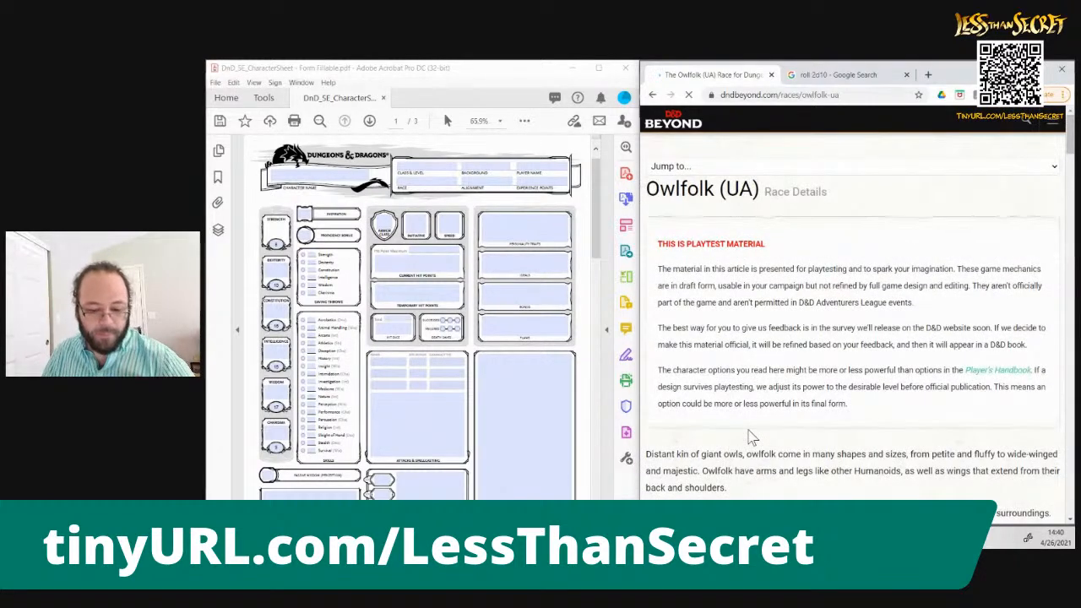
scroll(748, 437, "down", 2)
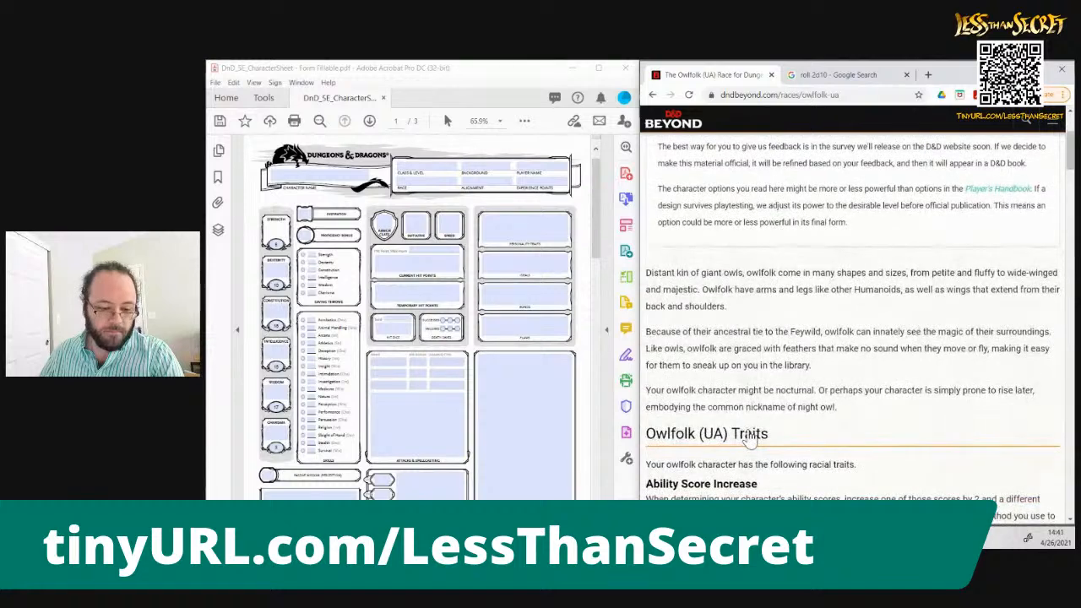
scroll(748, 437, "down", 2)
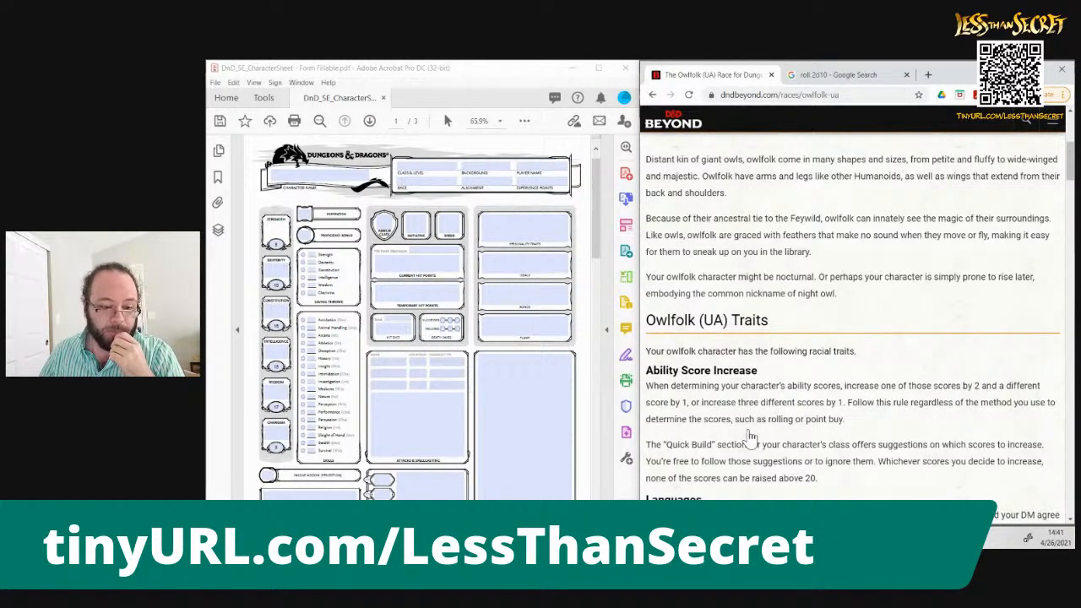
scroll(749, 435, "up", 2)
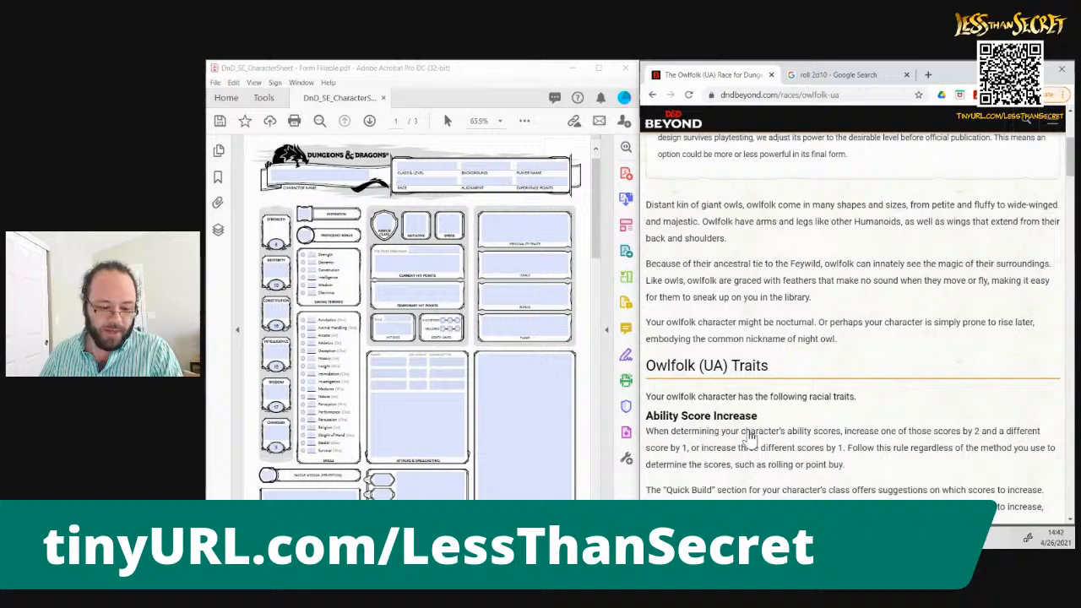
Read the Owlfolk (UA) traits from Languages and Creature Type down to Silent Feathers
scroll(750, 437, "down", 3)
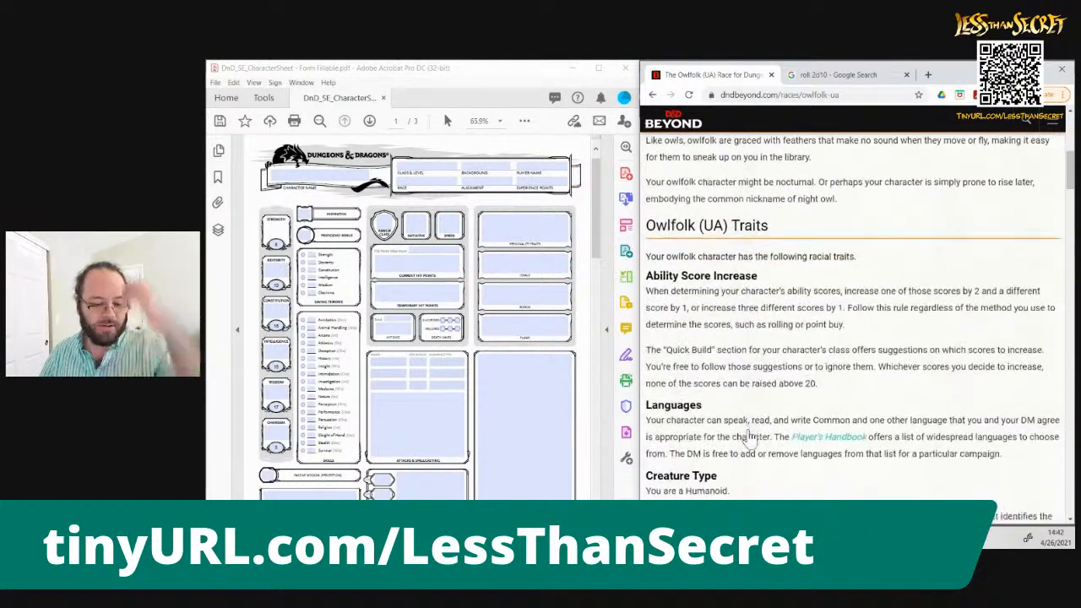
scroll(749, 436, "down", 1)
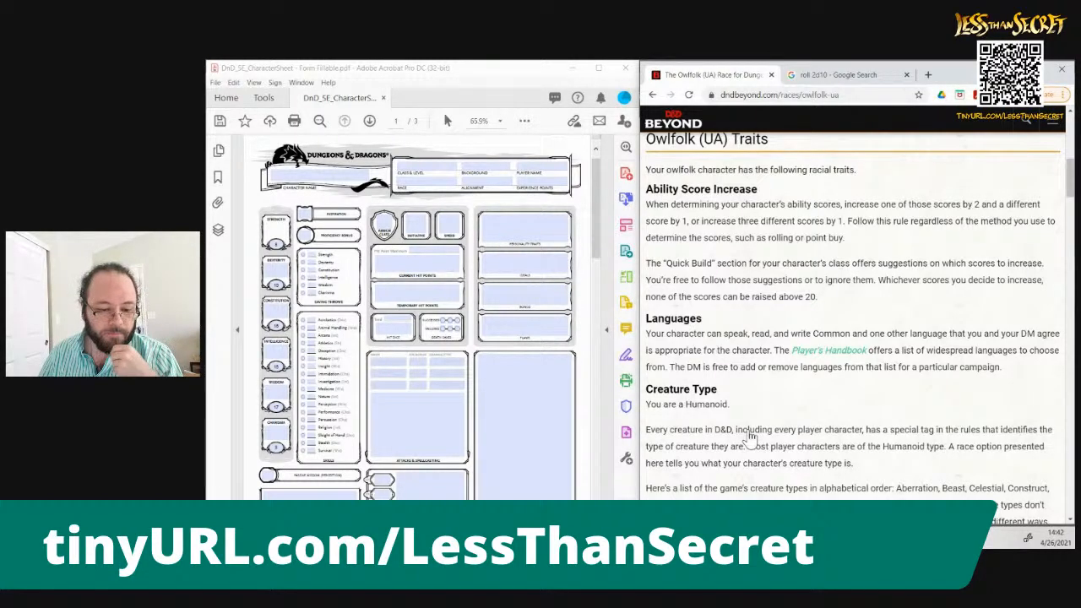
scroll(749, 438, "down", 1)
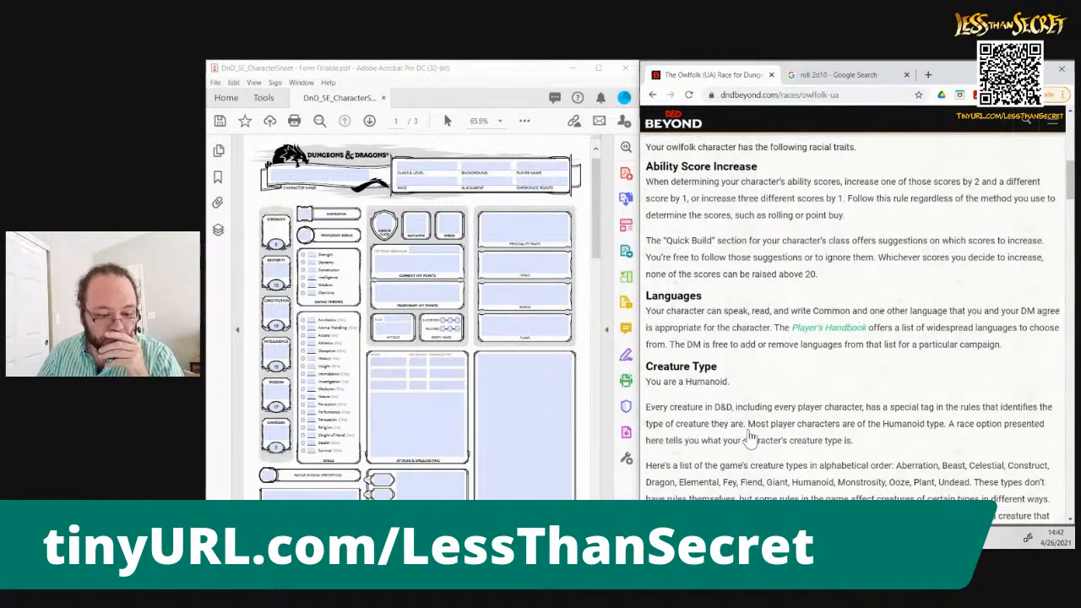
scroll(749, 437, "down", 2)
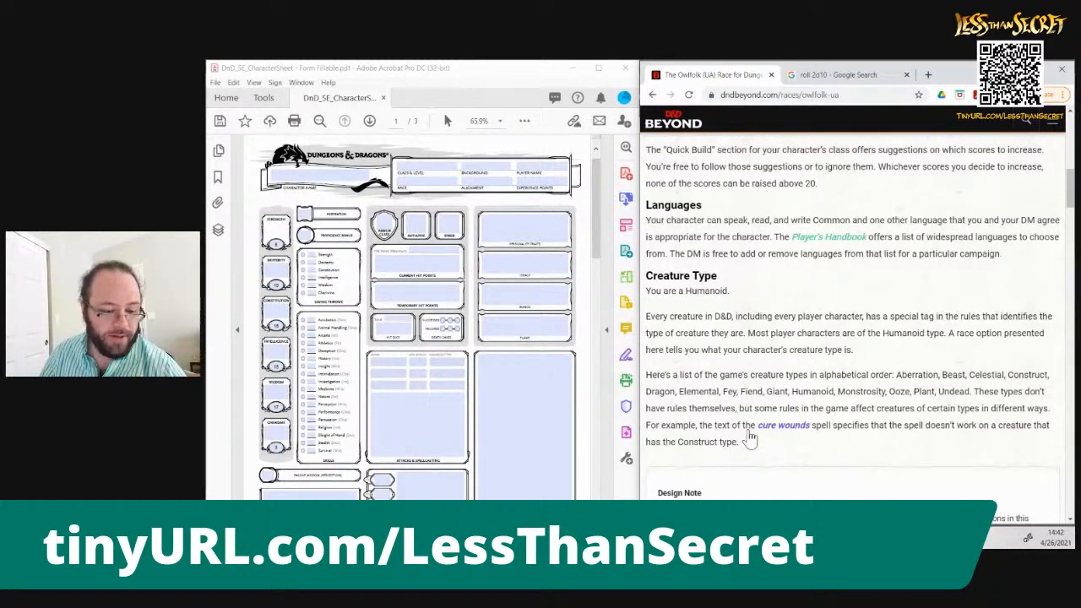
scroll(751, 440, "down", 2)
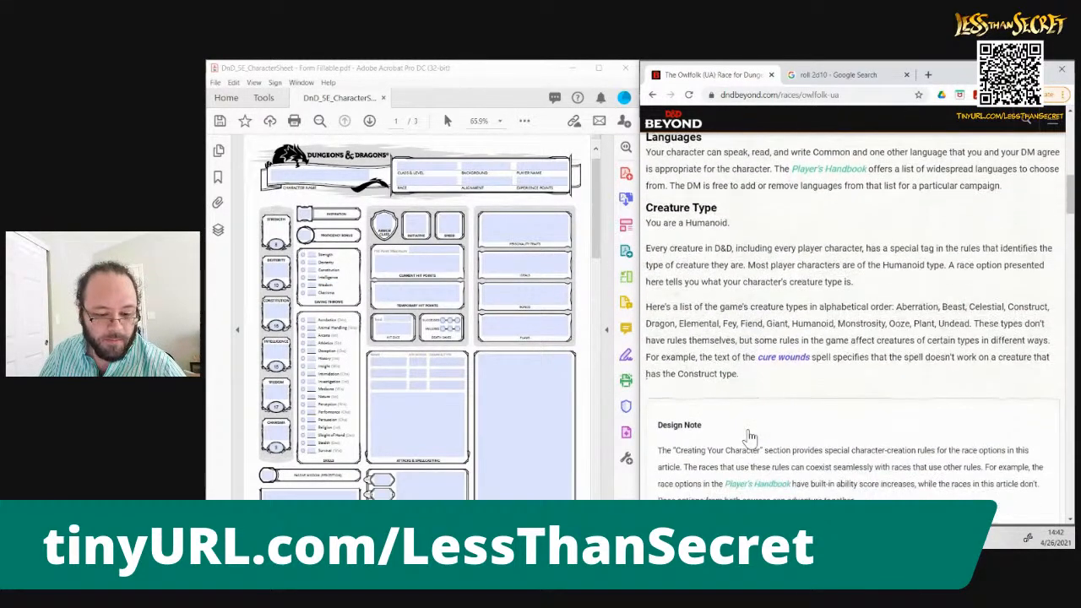
scroll(750, 437, "down", 5)
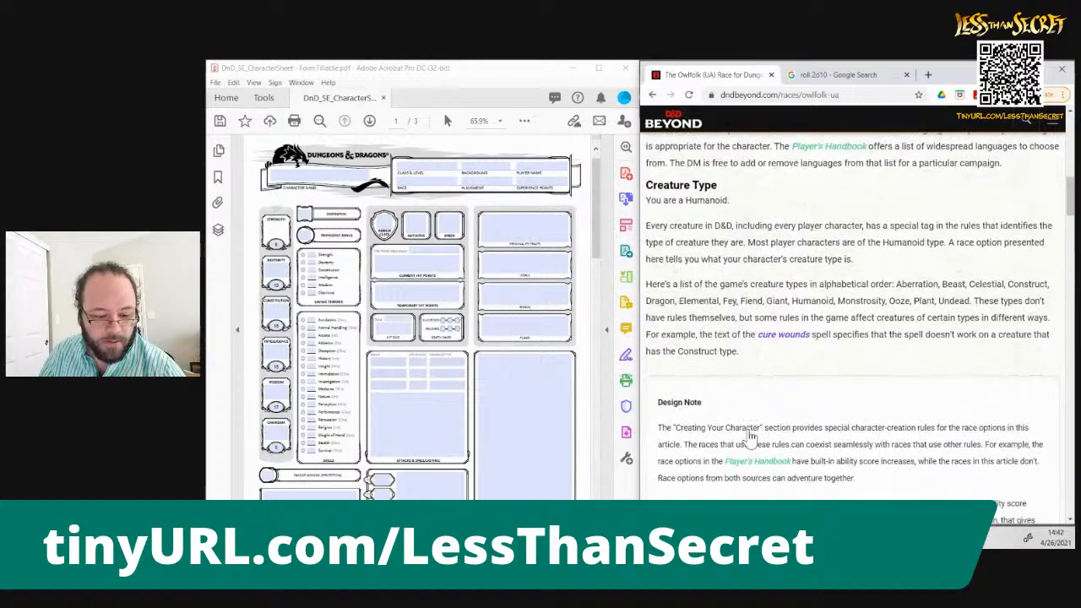
scroll(750, 439, "down", 6)
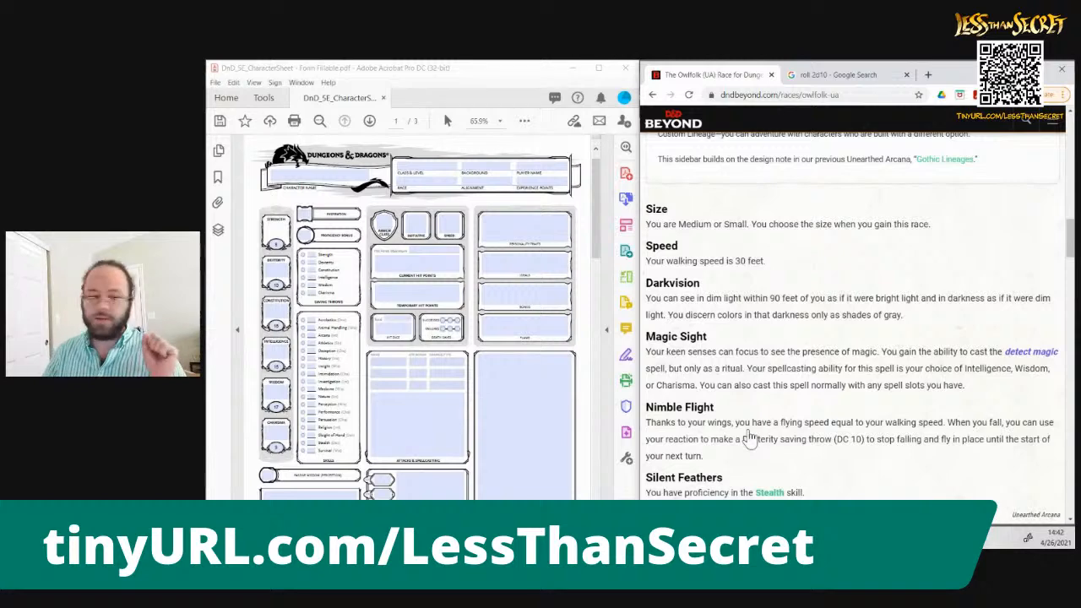
Add a four-sided die to the 2d10 roll on Google and return to the Owlfolk (UA) traits page
left_click(845, 76)
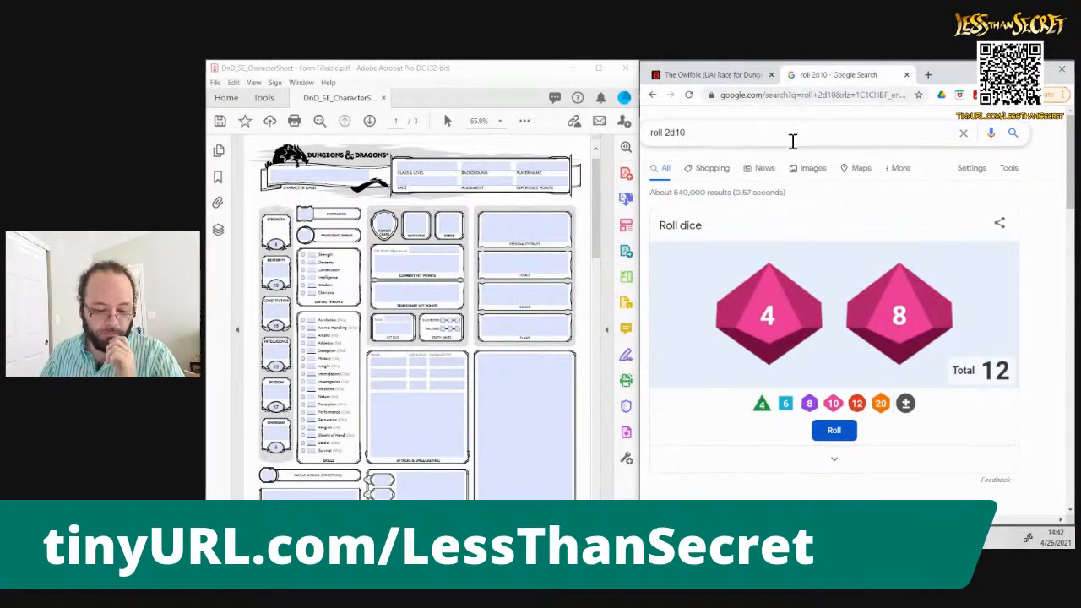
left_click(762, 406)
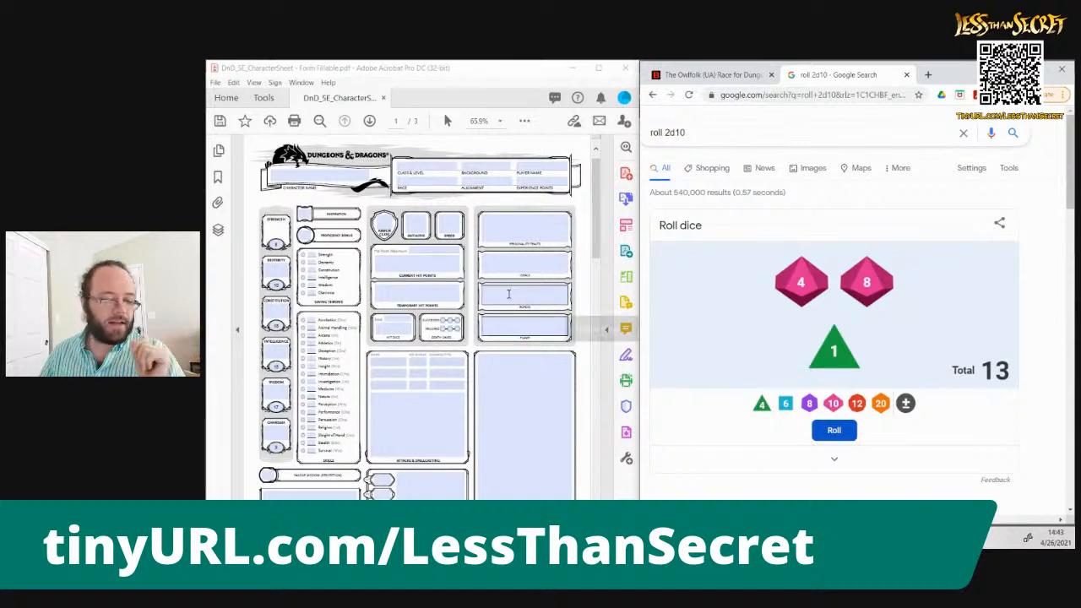
left_click(737, 78)
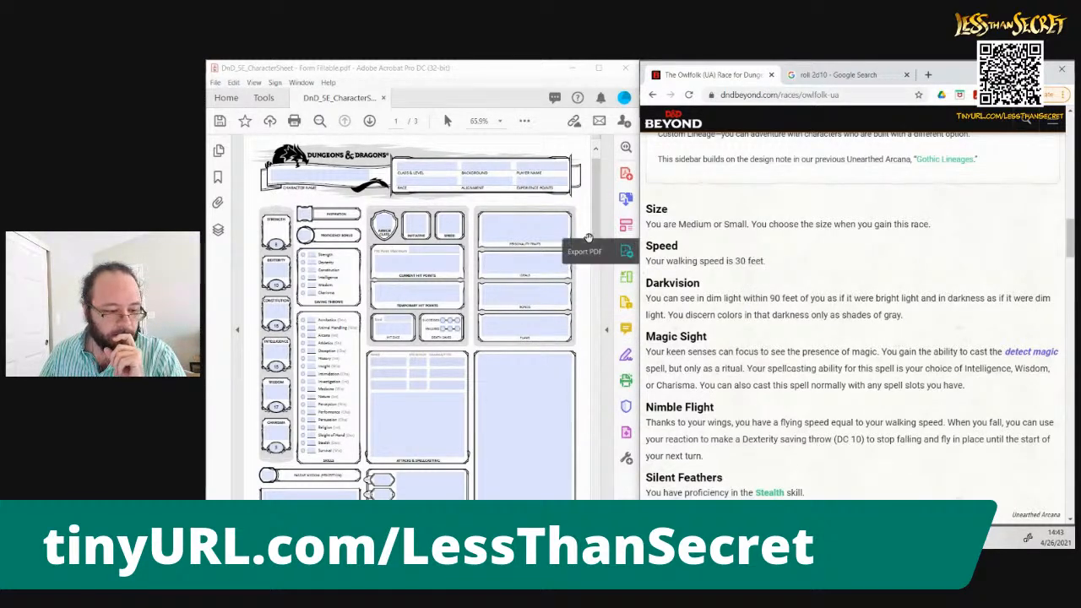
Fill in the character sheet's speed as 30 and the race as Owlfolk
left_click(454, 218)
type("30")
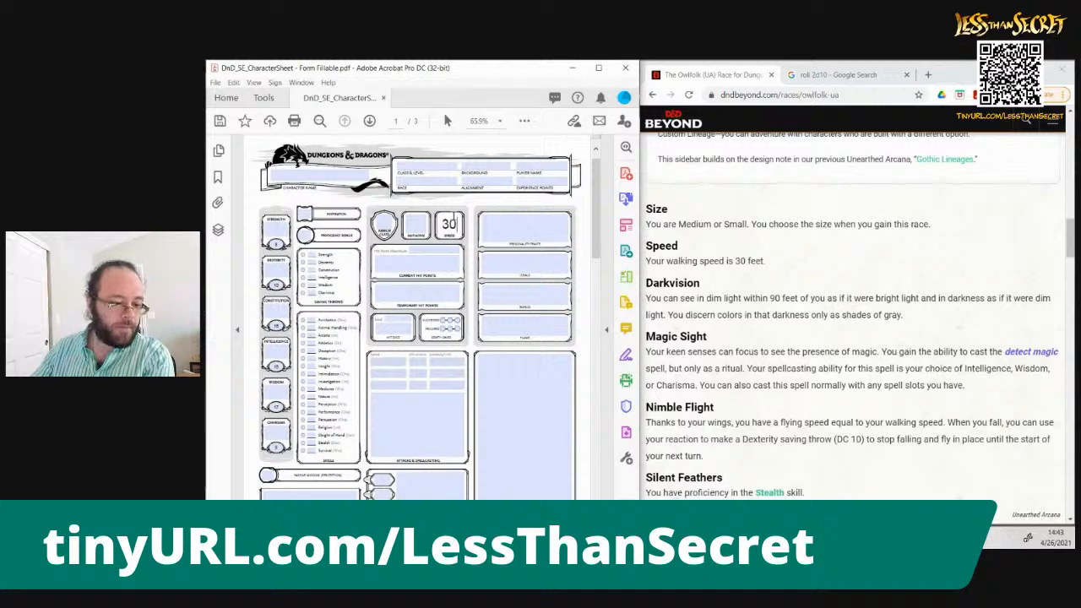
left_click(439, 179)
type("Owlfolk")
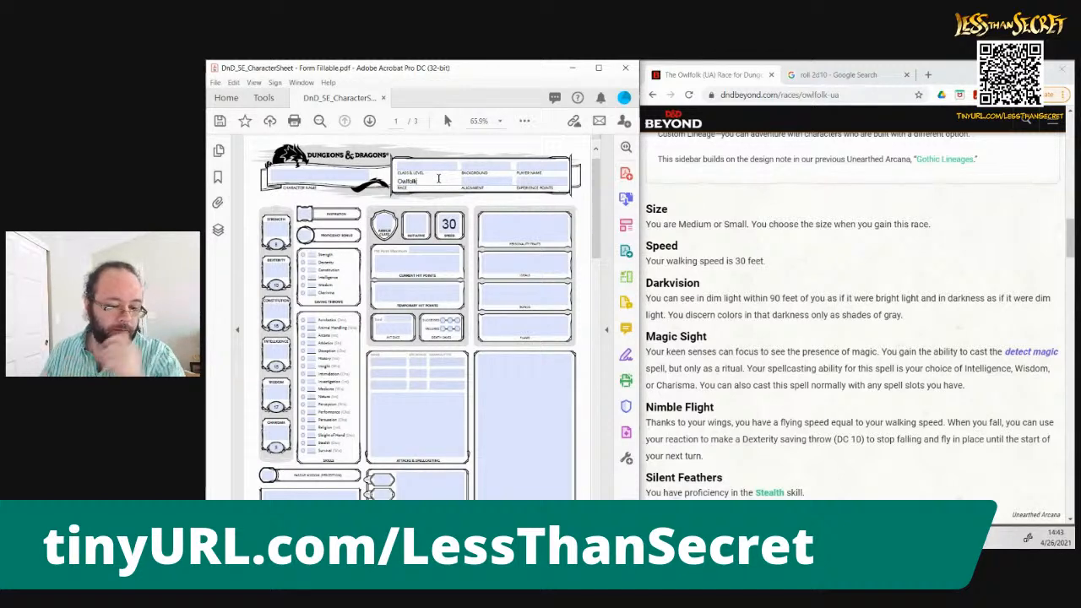
left_click(938, 369)
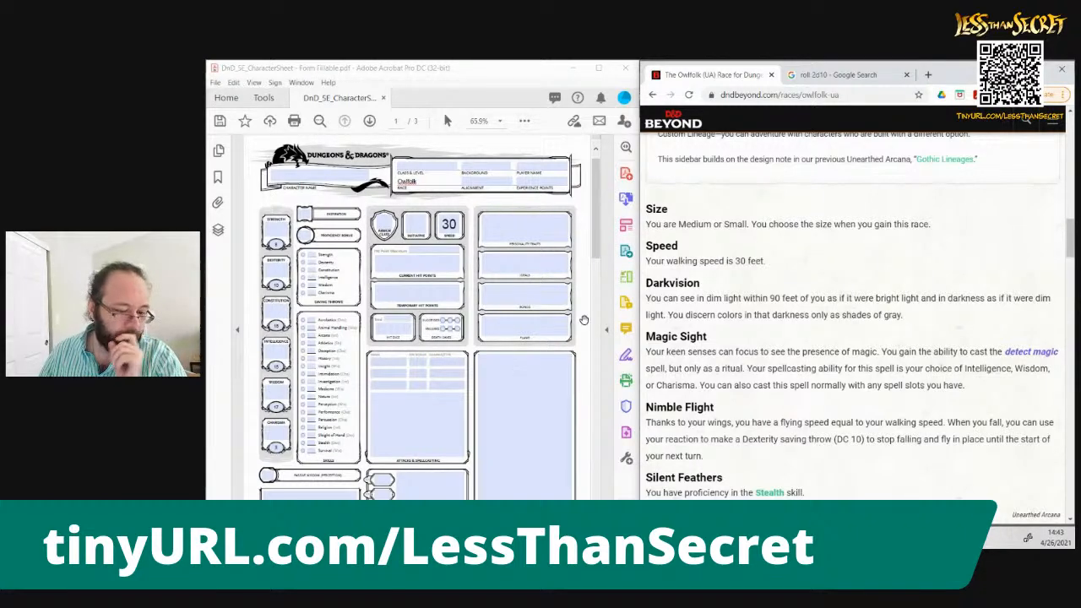
Enter "Darkvision - 90 ft" as the first line of the sheet's Features & Traits box
left_click_drag(598, 228, 598, 292)
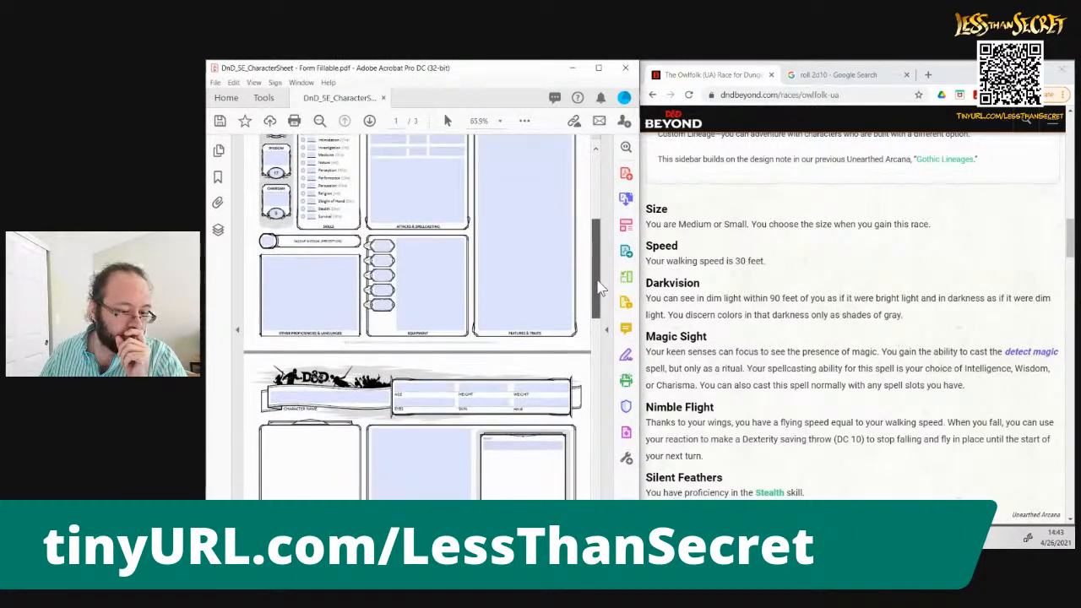
scroll(502, 312, "up", 5)
left_click(541, 342)
type("Darkvi")
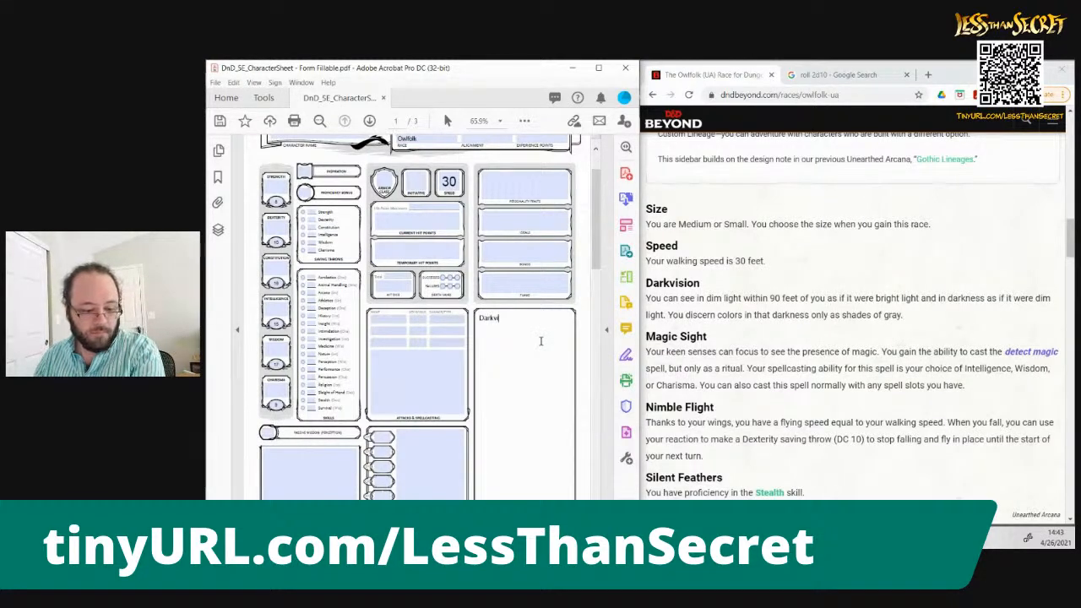
type("sion - 90 ft ")
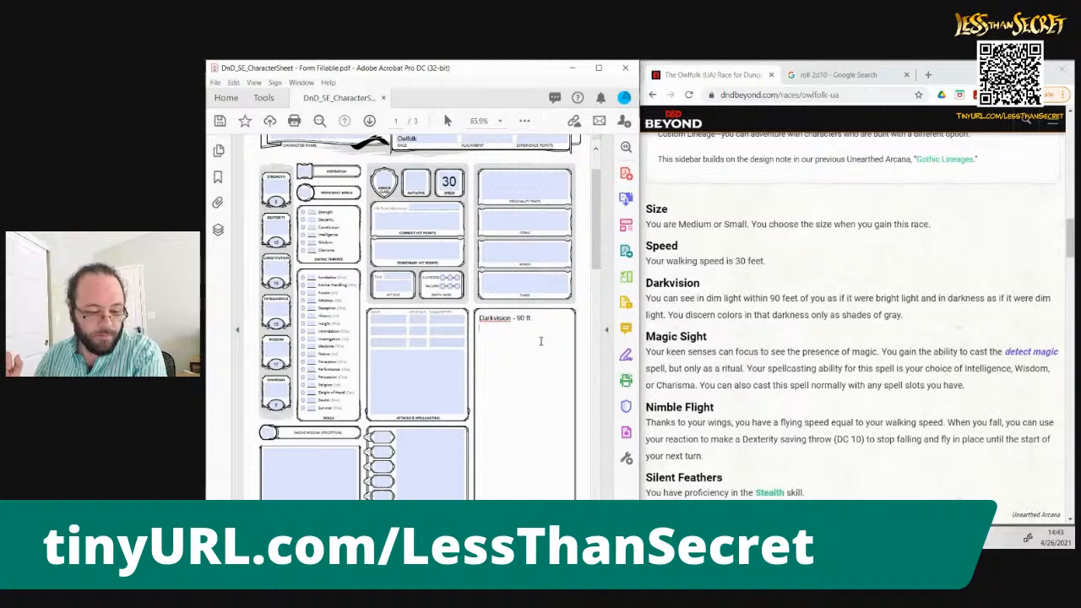
type("Magic sigh")
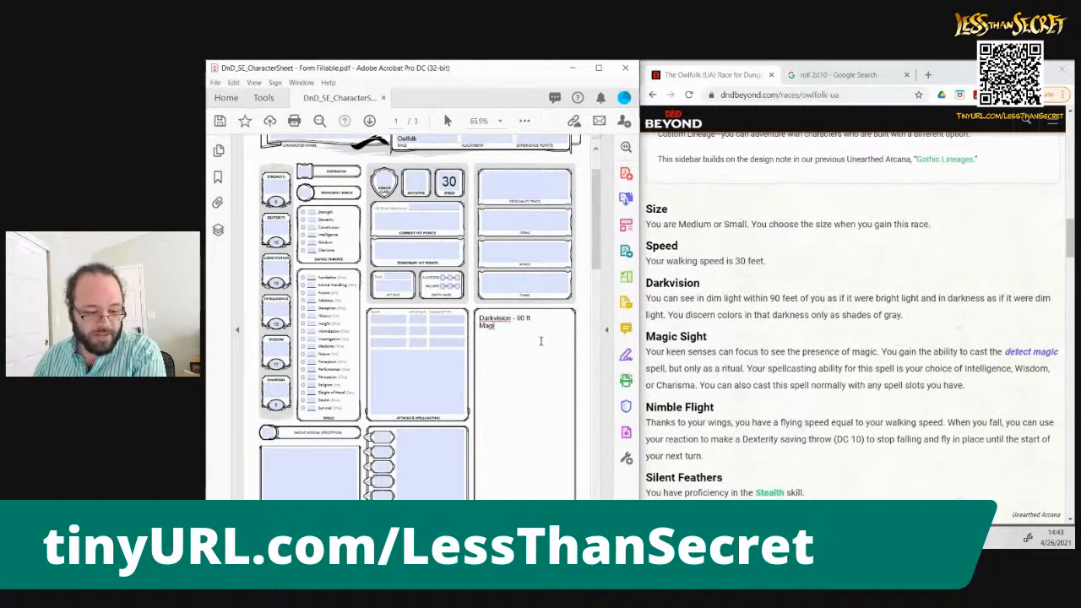
Add "Magic Sight (Detect Magic as ritual)" below Darkvision in the Features & Traits box
key("BackSpace")
key("BackSpace")
key("BackSpace")
key("BackSpace")
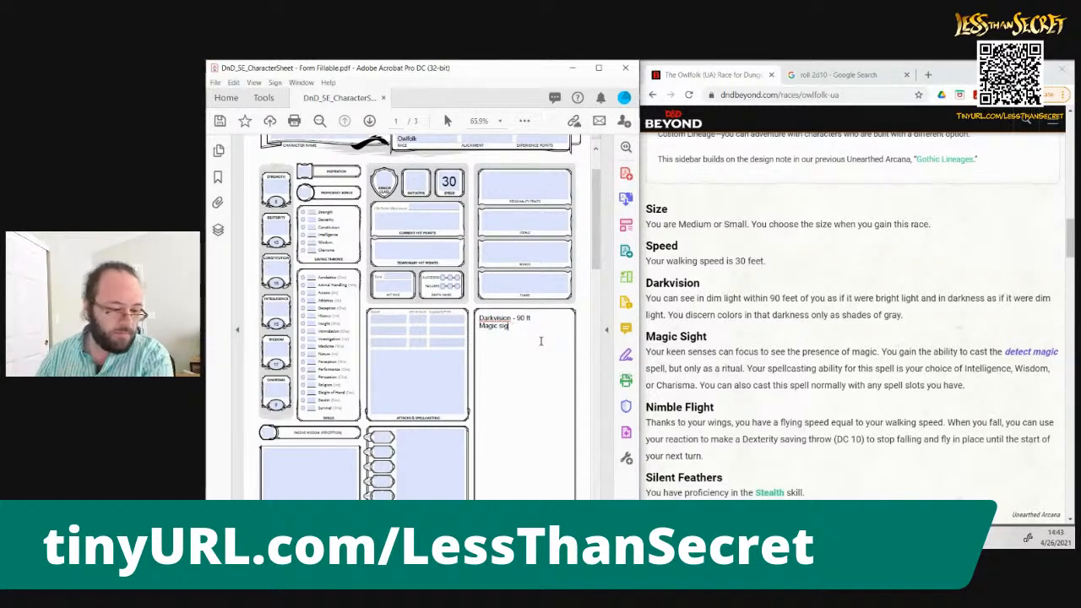
type("Sight")
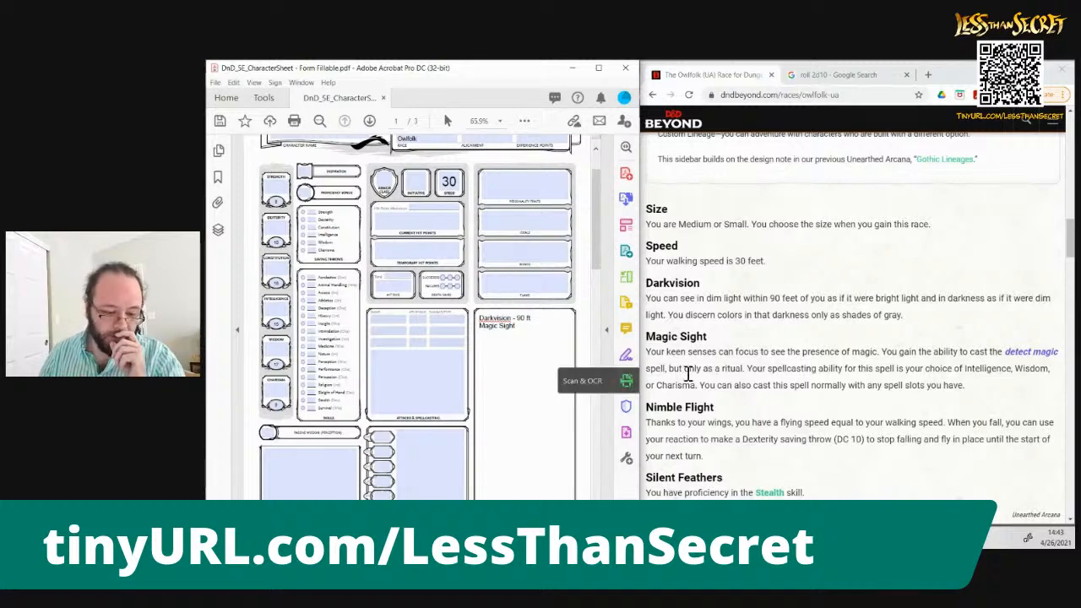
left_click(709, 374)
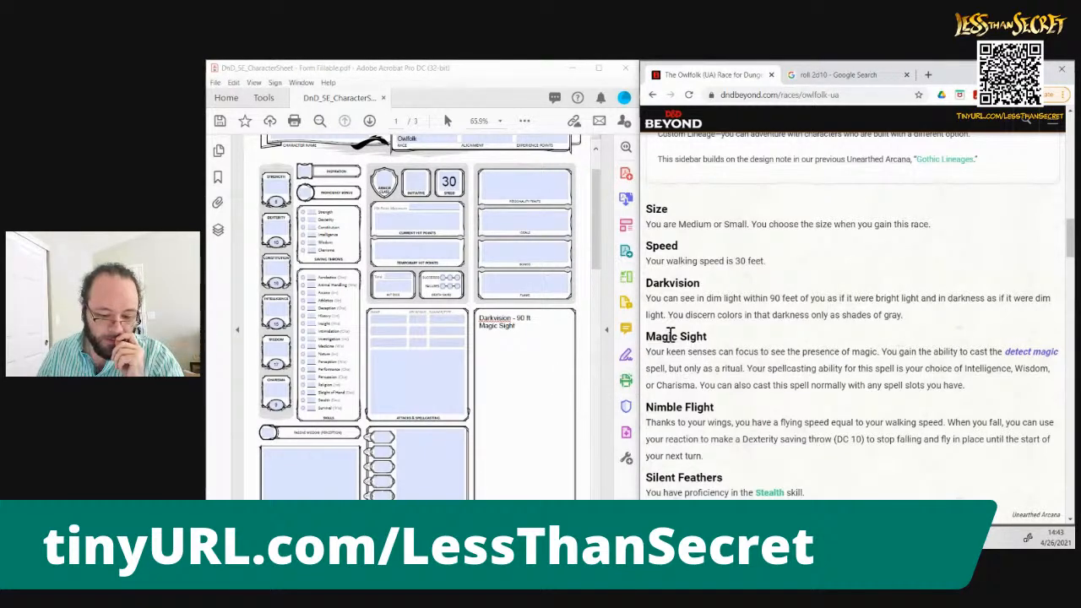
left_click(544, 331)
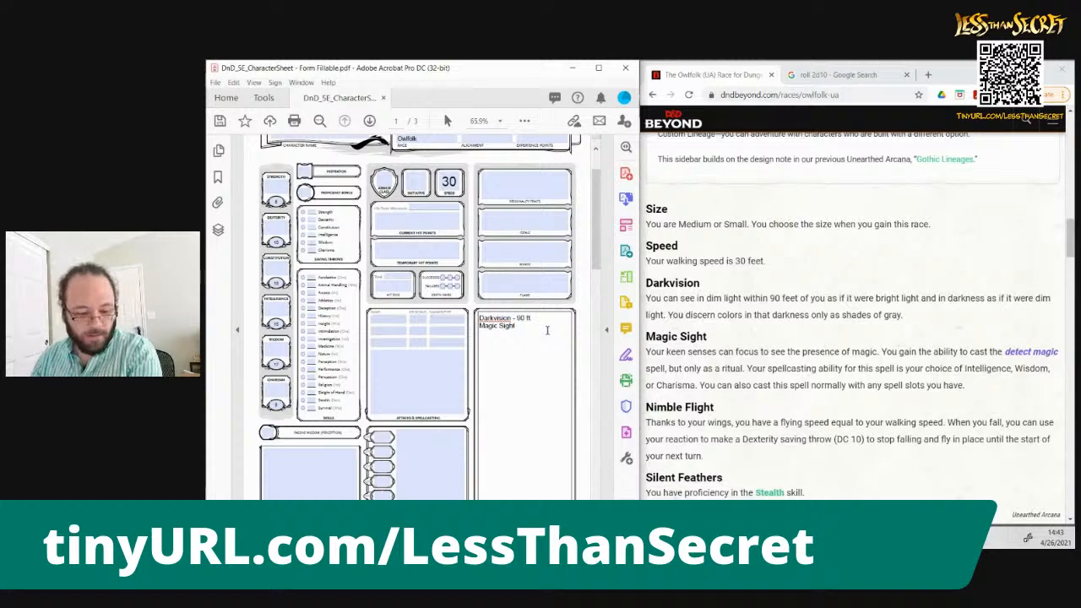
type("(R")
type("etect Magic")
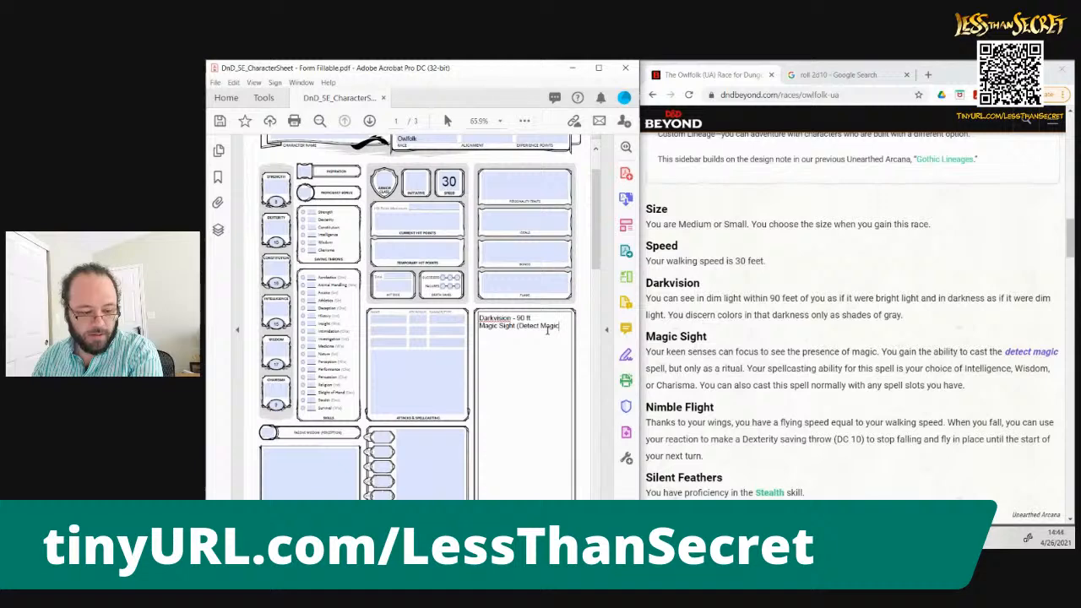
type(" as ritual)")
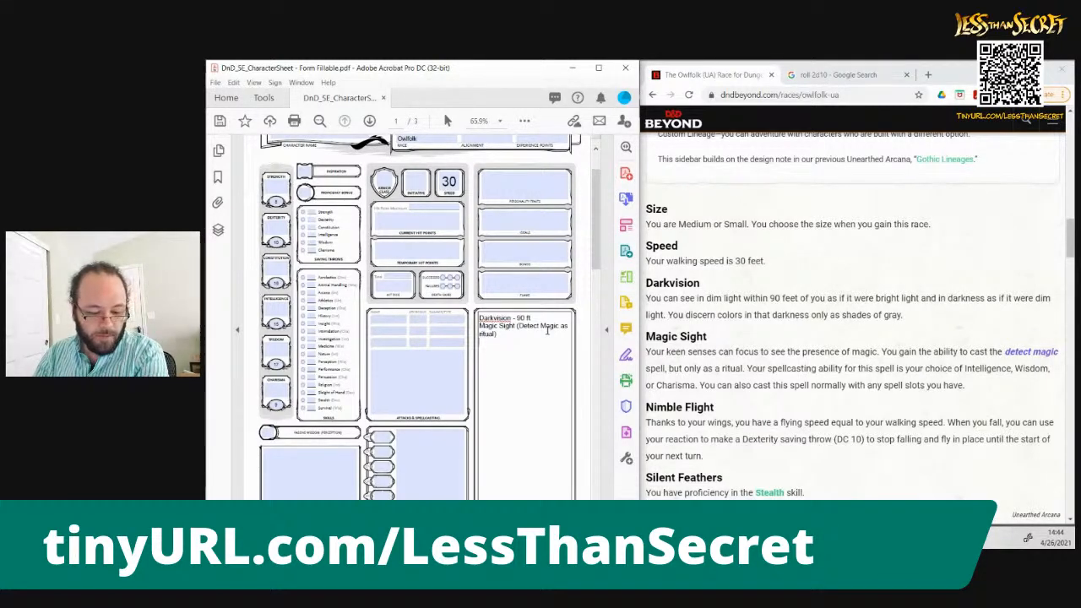
Add Nimble Flight and Silent Feathers to the listed traits and mark proficiency in the Stealth skill
key("Return")
type("Nimble Flight")
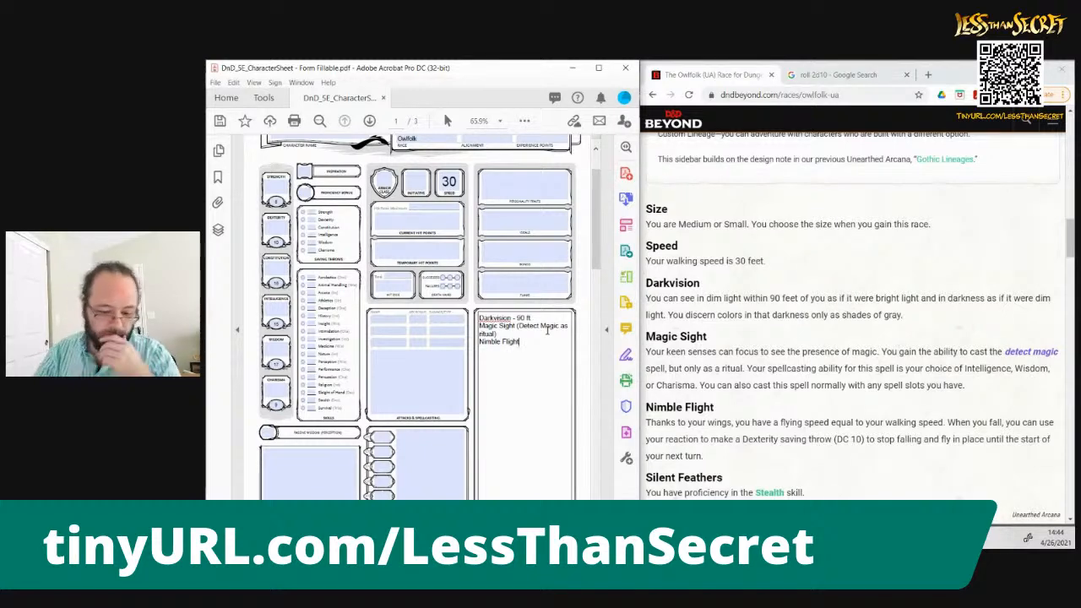
key("Return")
type("Silent Feathers")
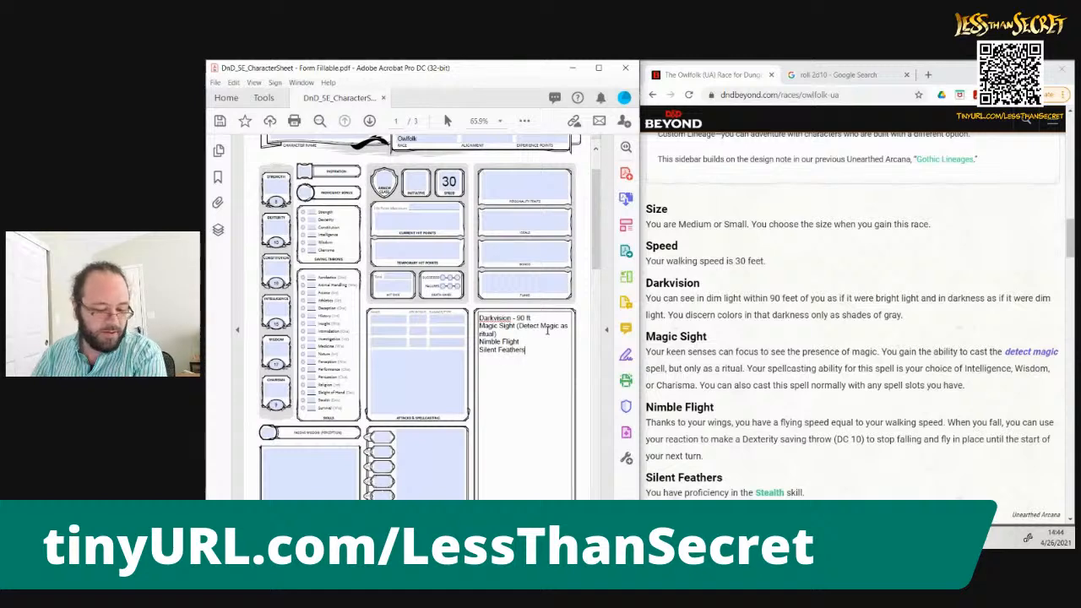
left_click(303, 400)
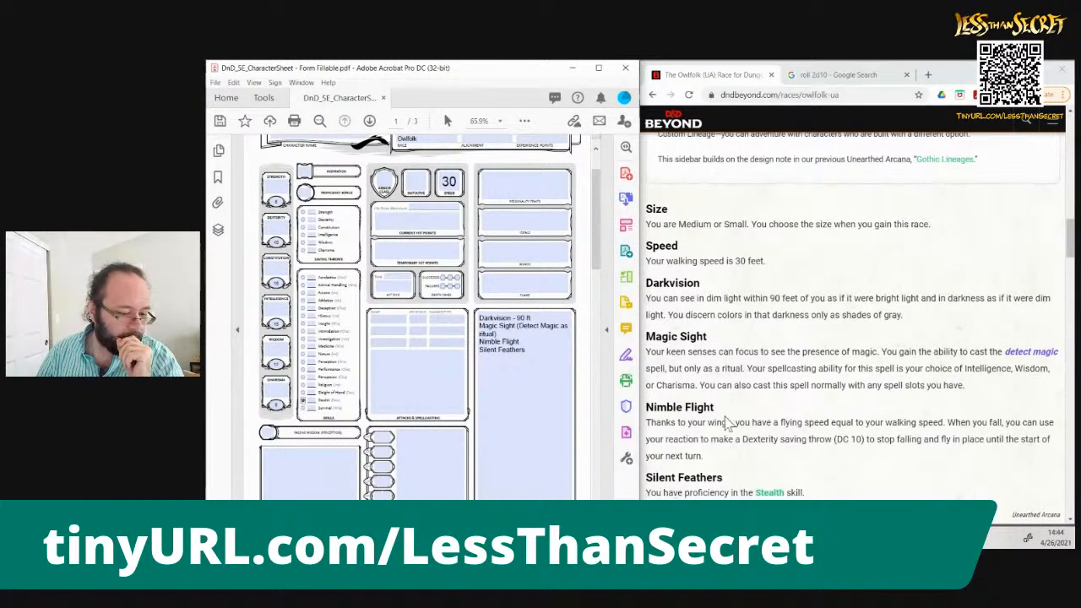
Leave the Owlfolk details and open the Classes page of the D&D Beyond game rules
left_click_drag(1070, 253, 1068, 149)
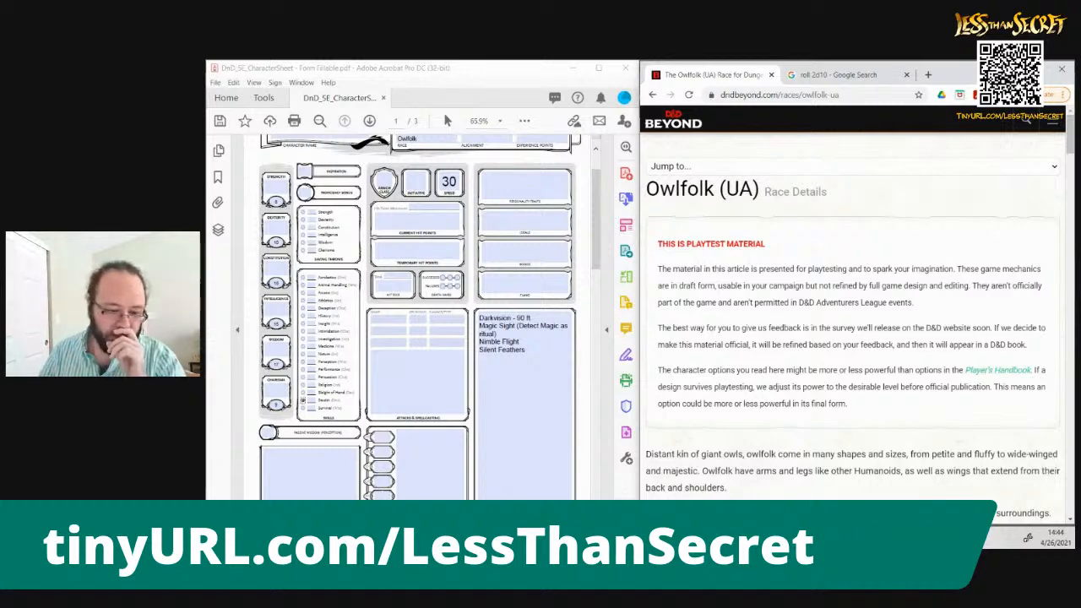
left_click(653, 96)
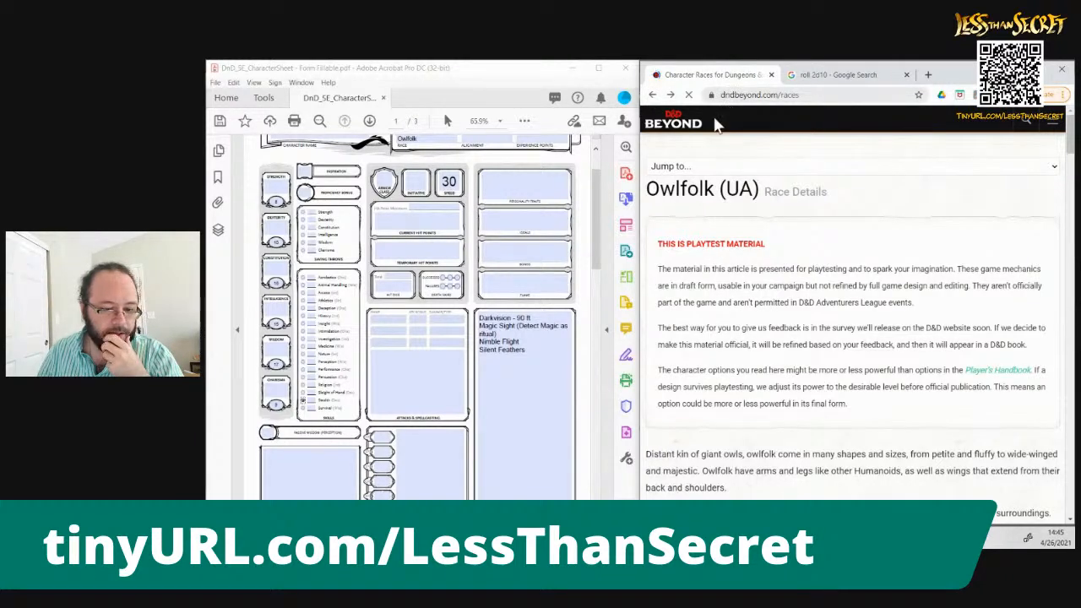
left_click(1071, 135)
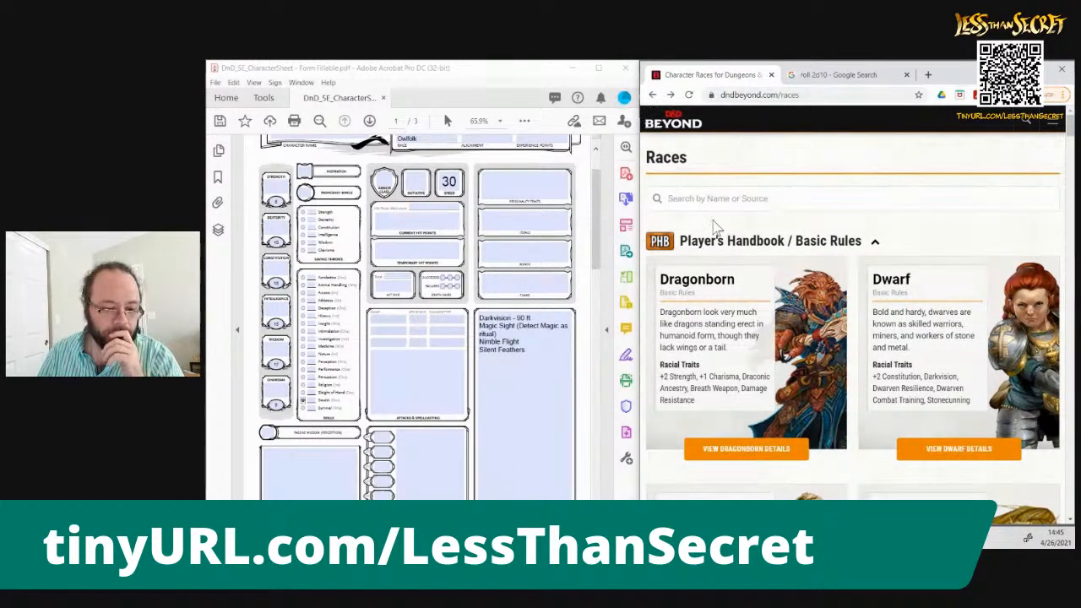
left_click(1055, 123)
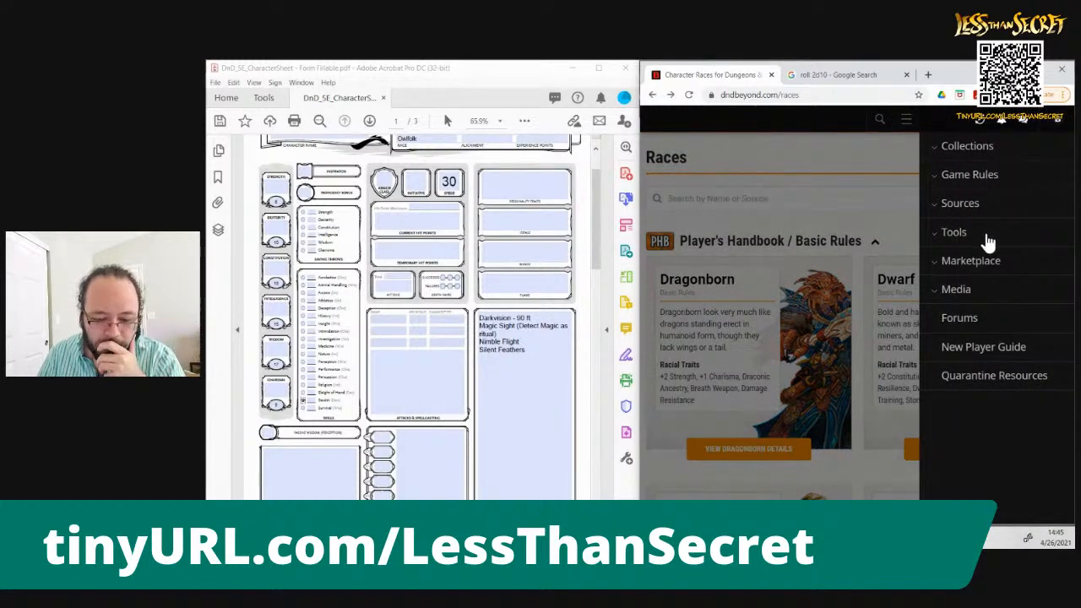
left_click(946, 177)
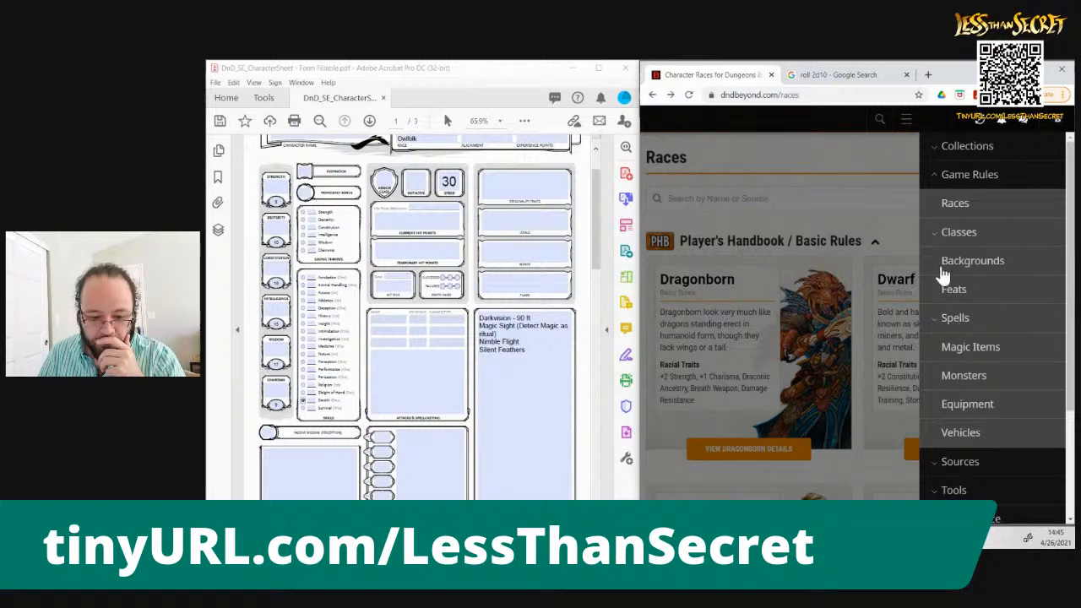
left_click(957, 235)
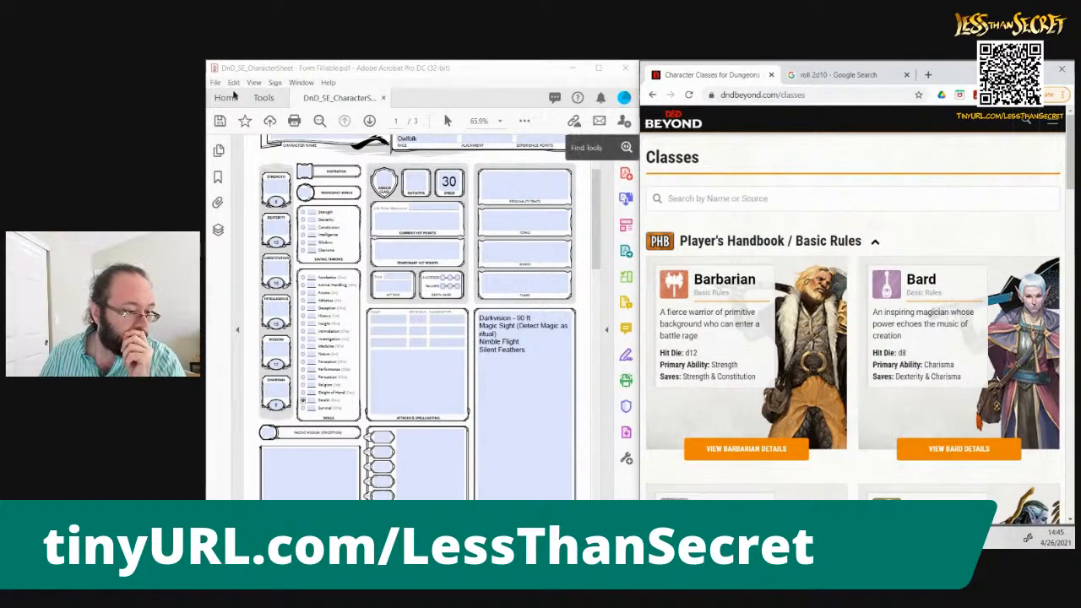
Enter the ability modifiers for Strength as -1, Dexterity as 0 and Constitution as +3 on the character sheet
left_click(275, 188)
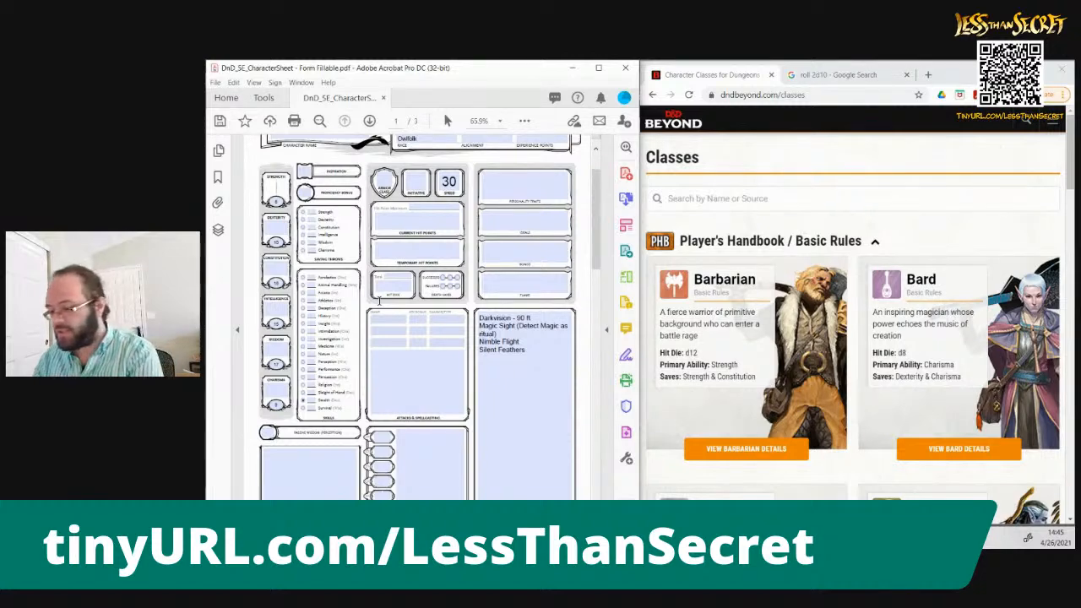
type("-1")
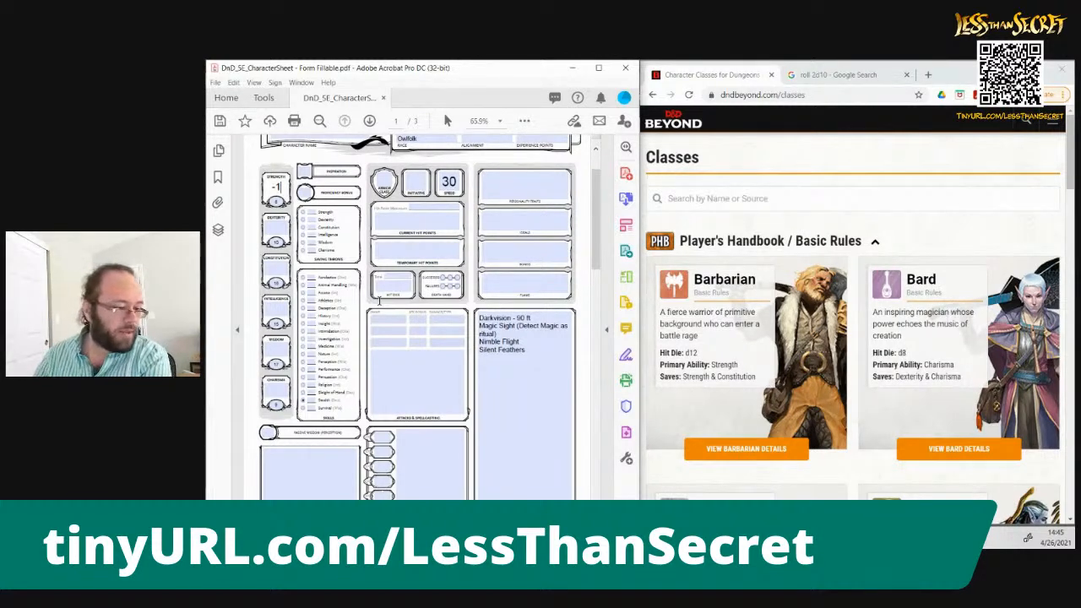
left_click(281, 228)
type("0")
left_click(273, 267)
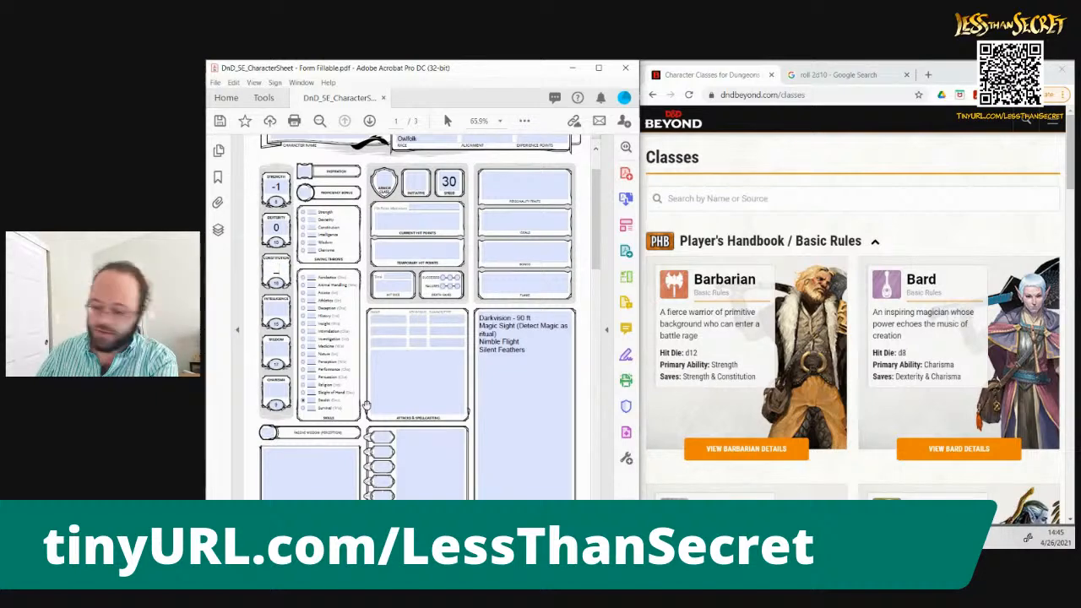
type("+")
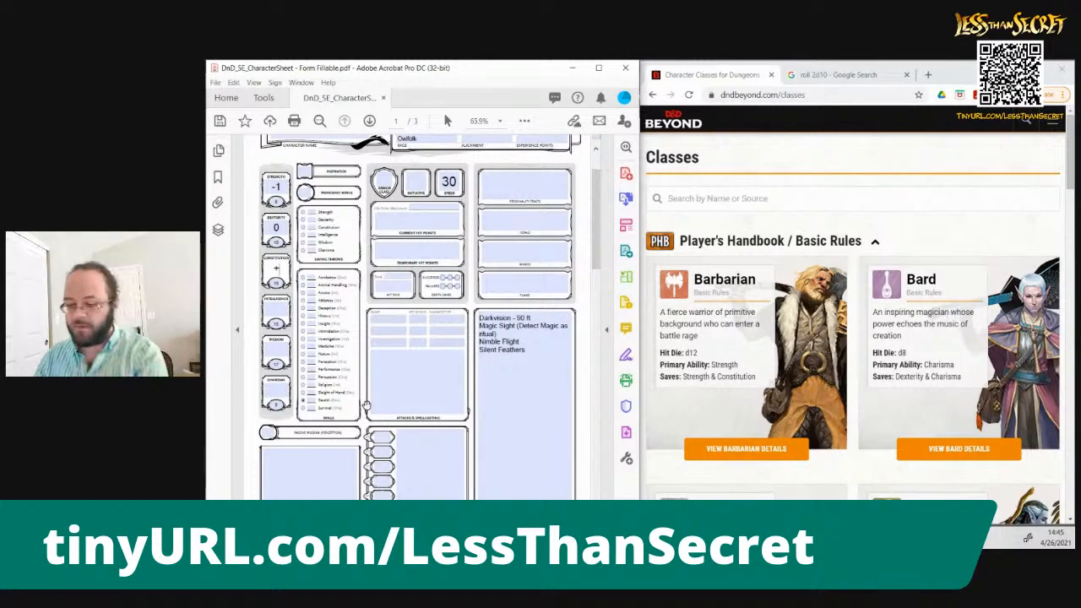
type("3")
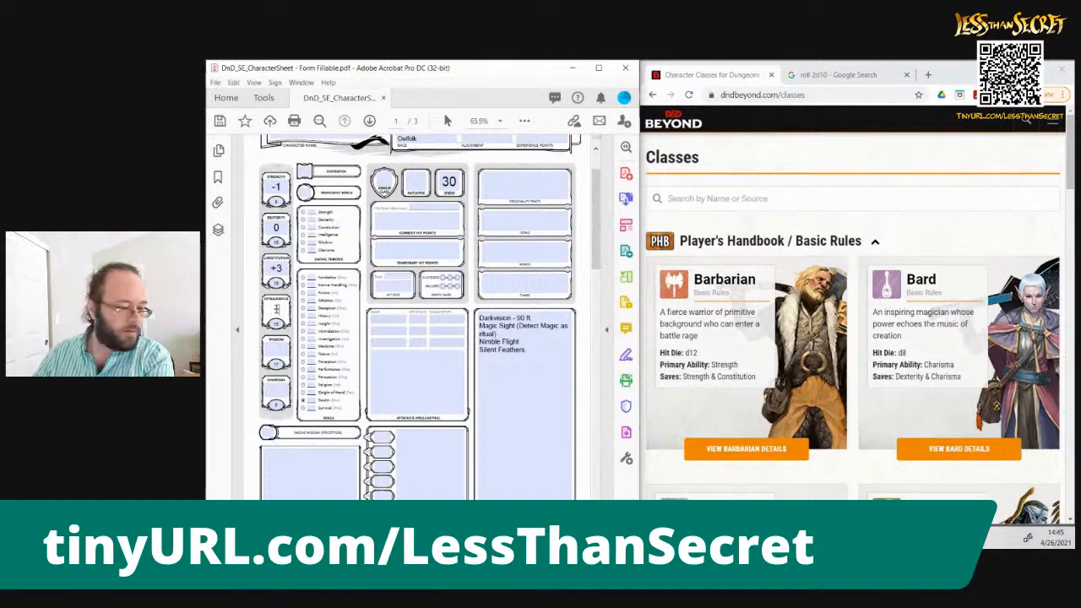
Fill in the remaining ability modifiers: Intelligence +2, Wisdom +3 and Charisma -1
left_click(276, 310)
type("+2")
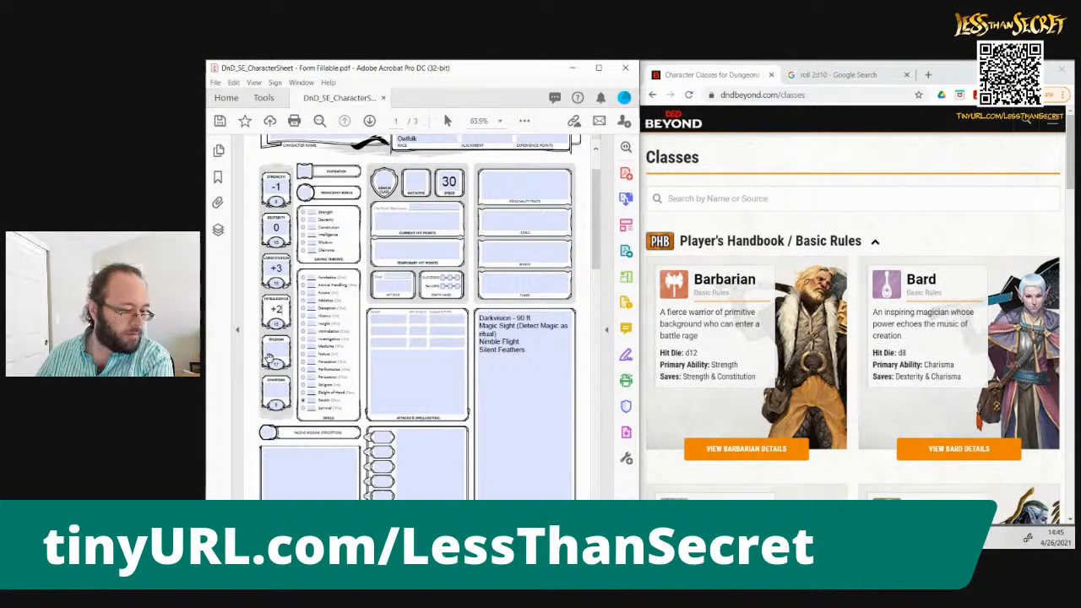
left_click(274, 347)
type("+3")
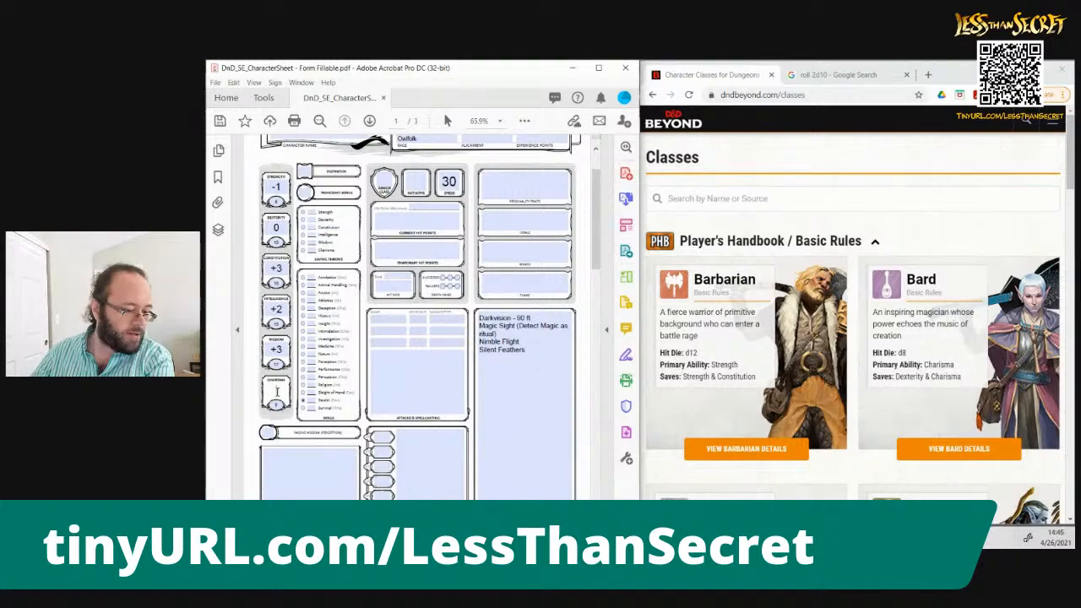
type("-1")
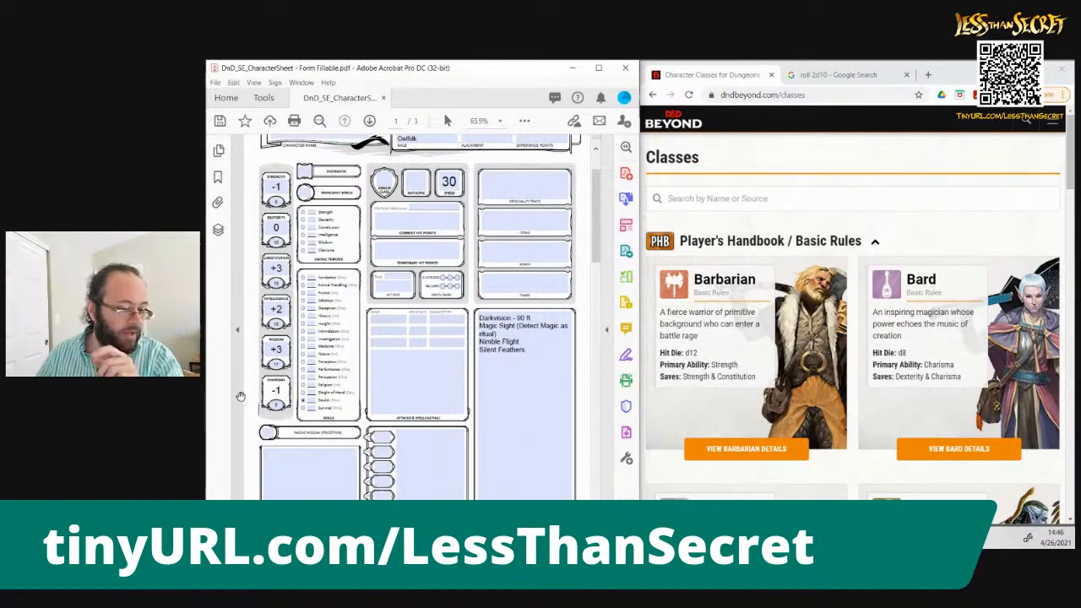
left_click(239, 393)
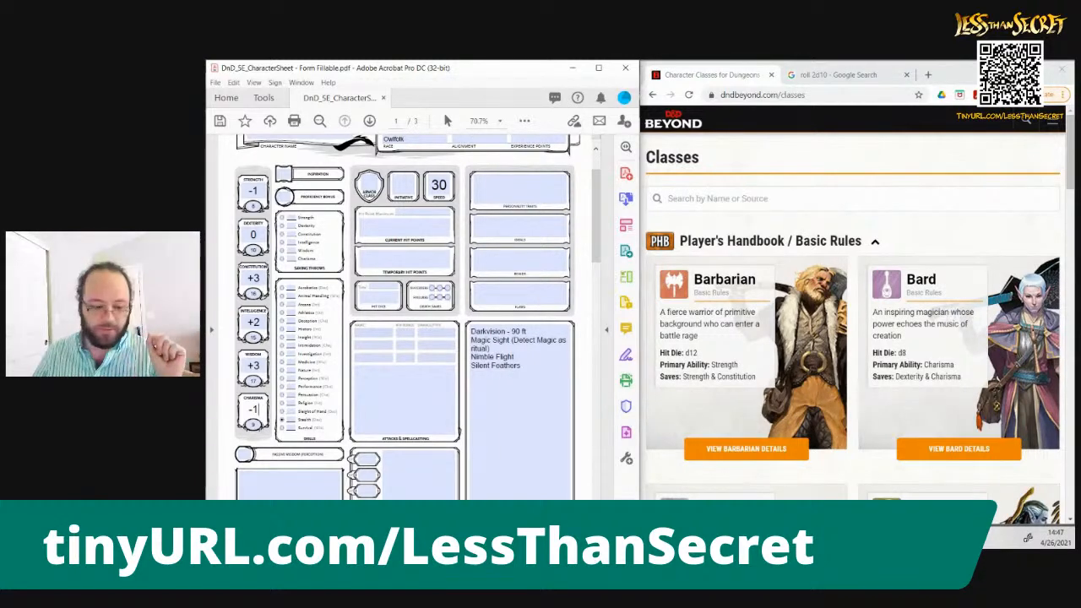
Review the primary abilities and saves of the Barbarian, Bard, Cleric and Druid classes on D&D Beyond
left_click(960, 169)
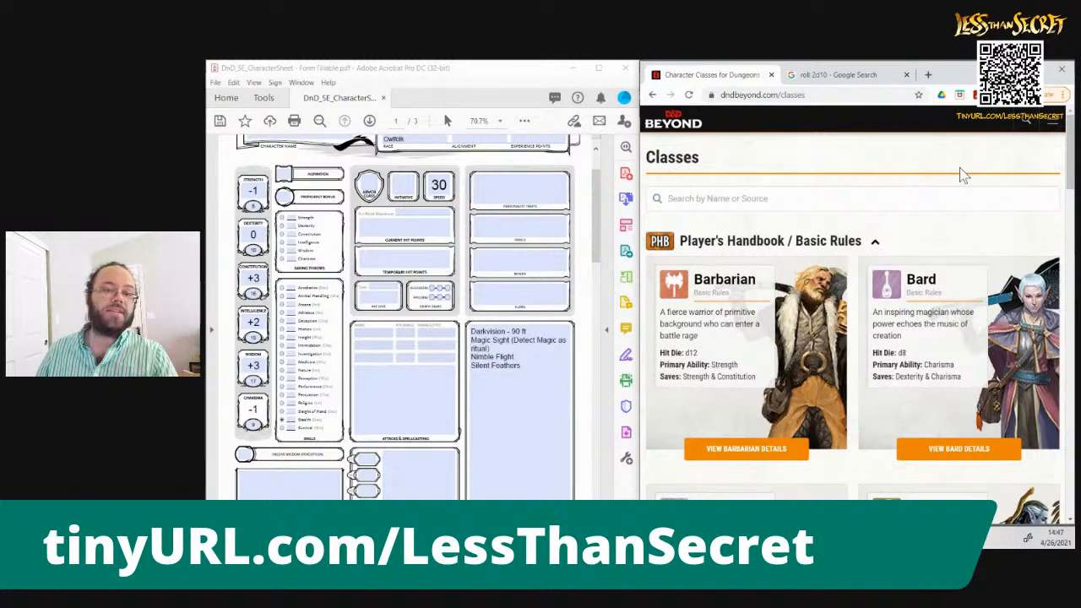
scroll(960, 168, "down", 2)
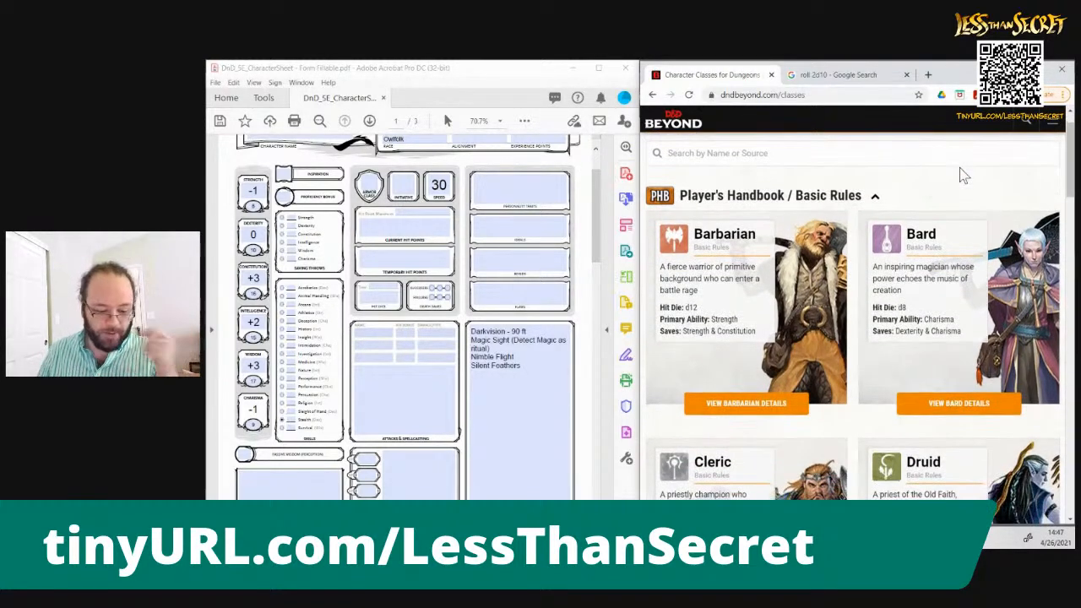
scroll(960, 168, "down", 1)
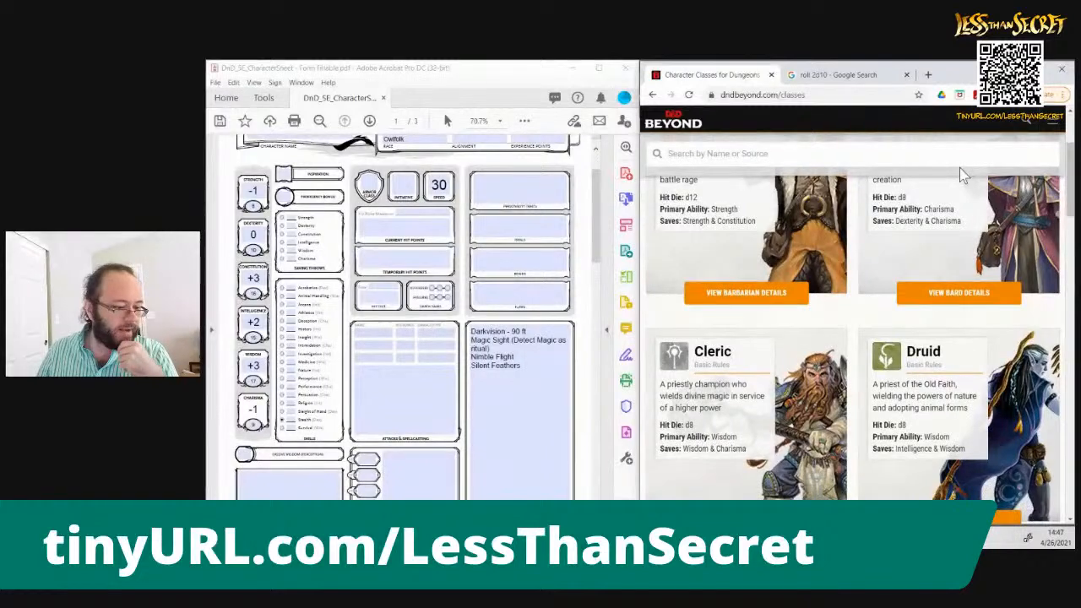
scroll(959, 168, "down", 1)
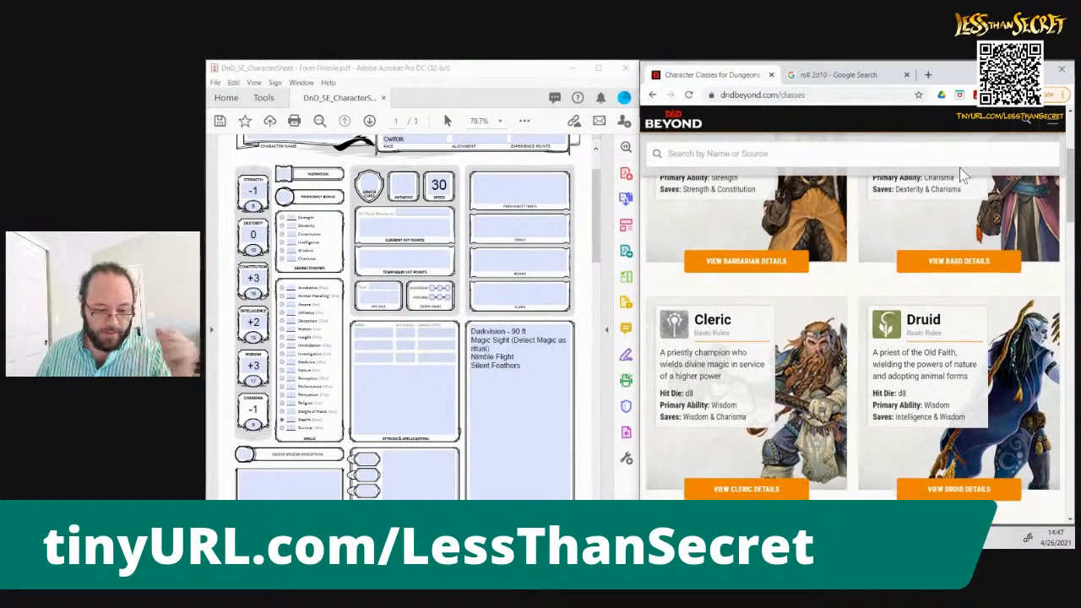
scroll(960, 168, "down", 2)
scroll(960, 168, "up", 1)
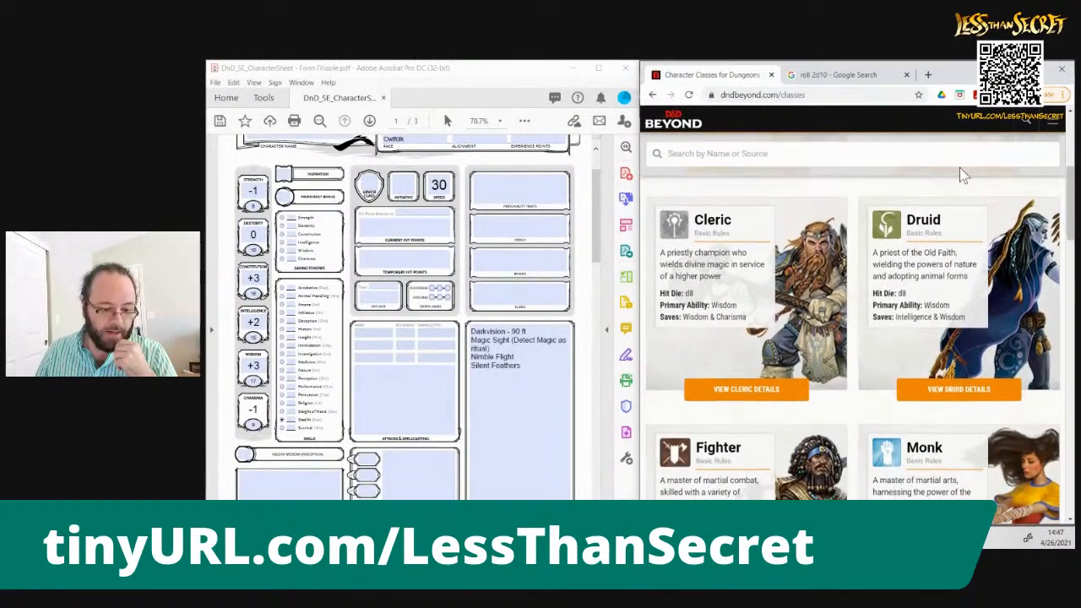
scroll(959, 167, "up", 2)
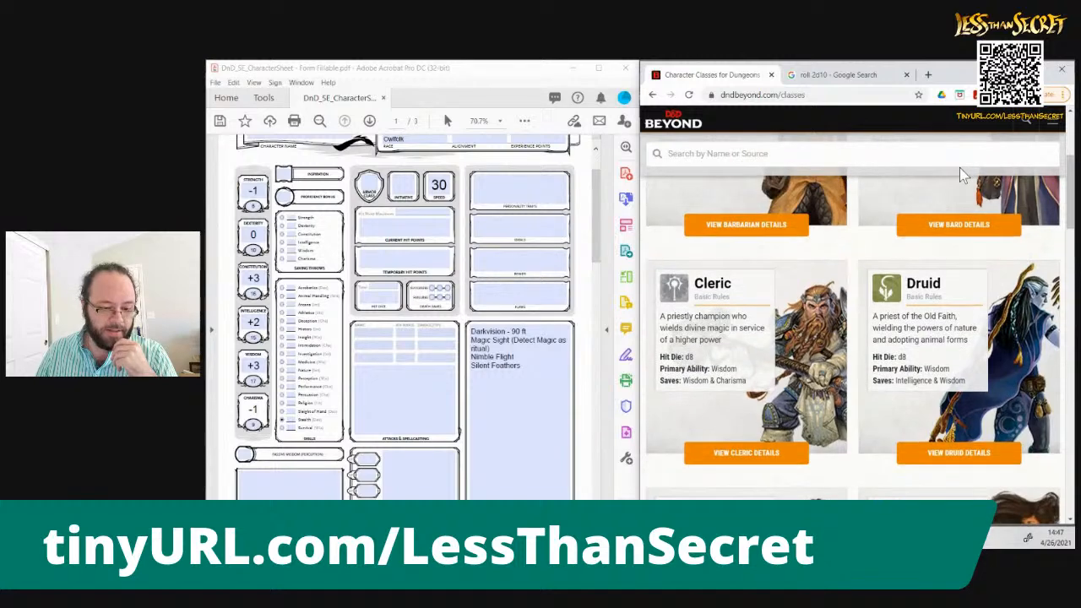
scroll(961, 167, "up", 2)
scroll(962, 172, "down", 1)
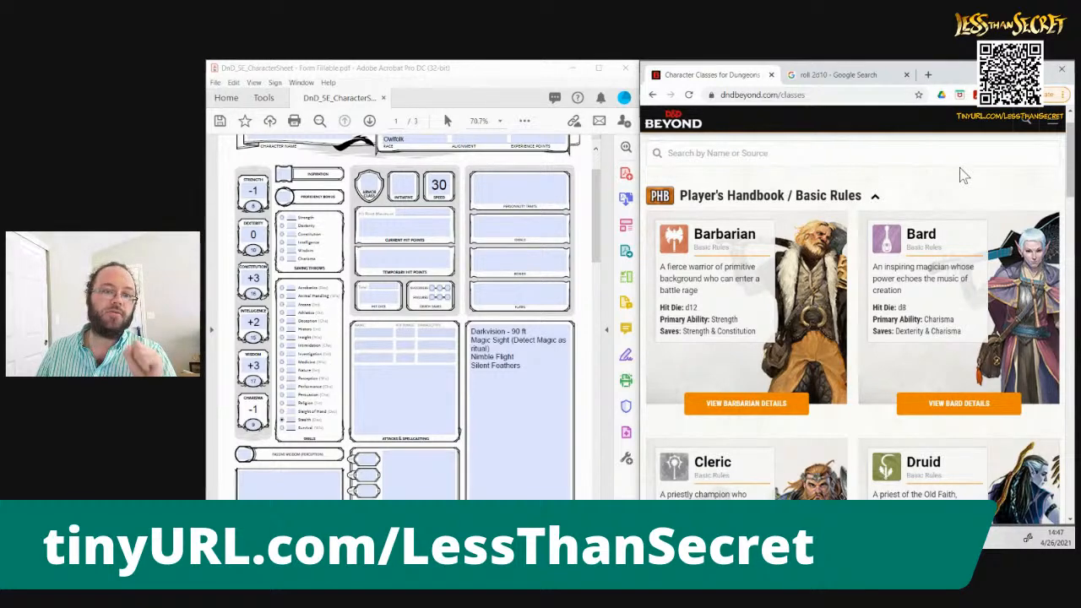
Compare the hit dice, primary abilities and saves of the Fighter, Monk, Paladin and Ranger classes with the character's ability modifiers
scroll(960, 167, "down", 2)
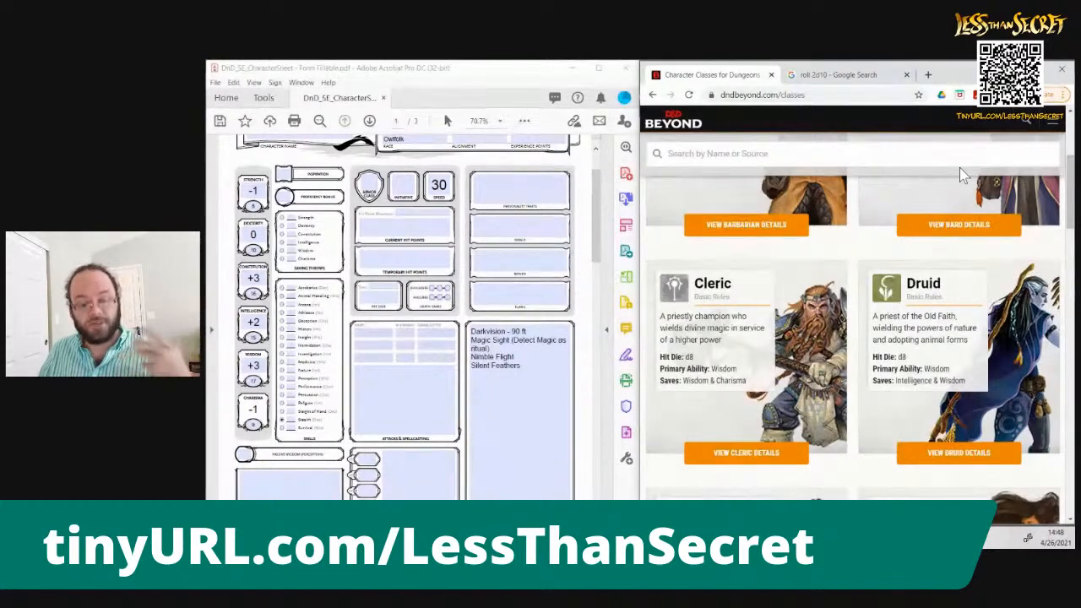
scroll(962, 174, "down", 1)
scroll(961, 174, "down", 3)
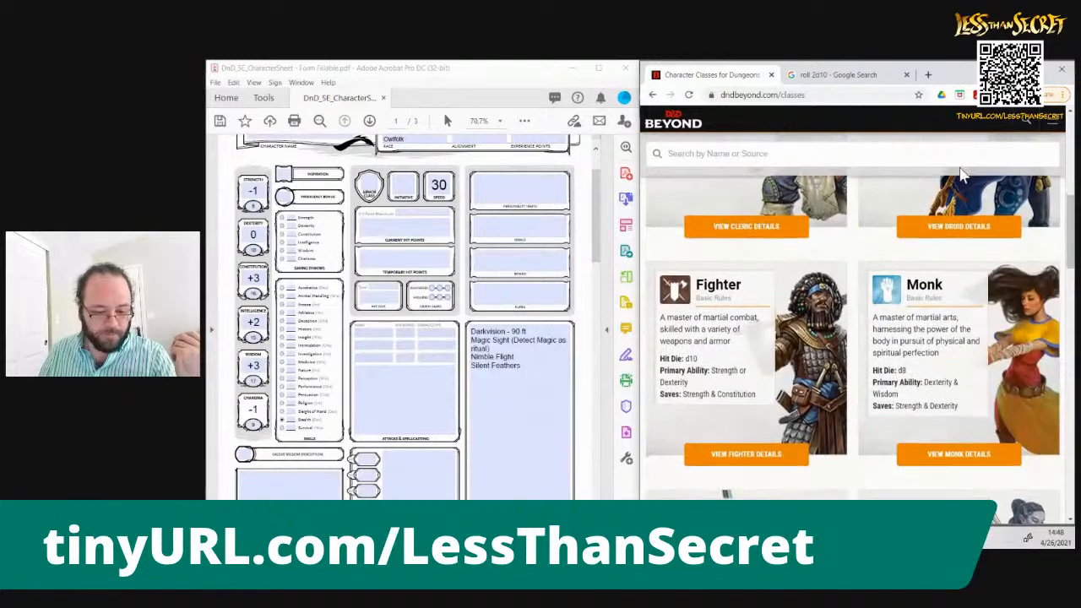
scroll(961, 174, "down", 1)
scroll(961, 173, "down", 2)
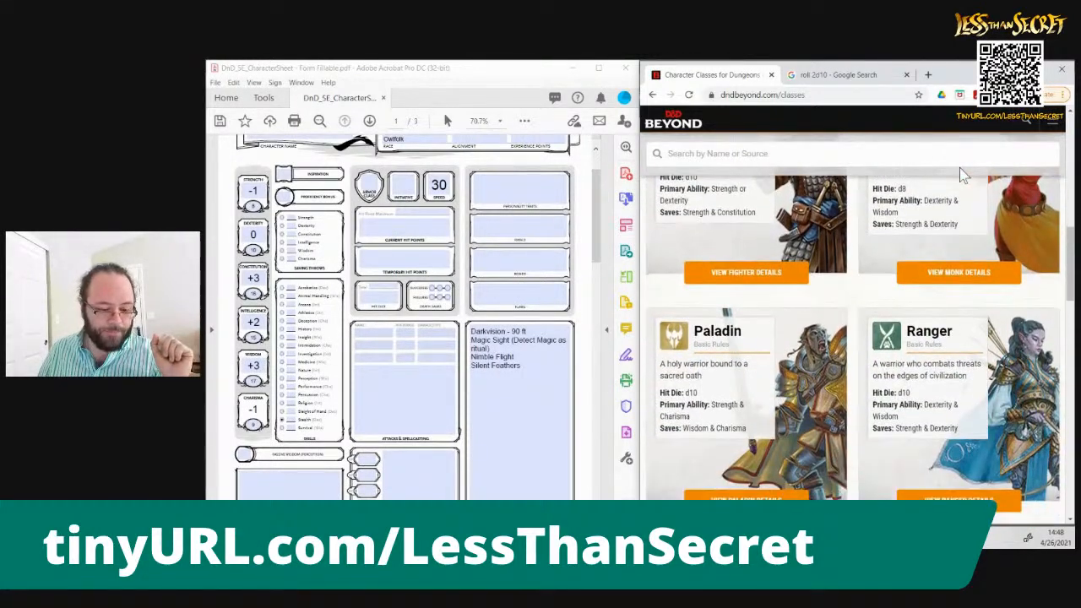
scroll(961, 174, "down", 1)
scroll(961, 168, "down", 1)
scroll(960, 168, "up", 2)
scroll(959, 167, "up", 3)
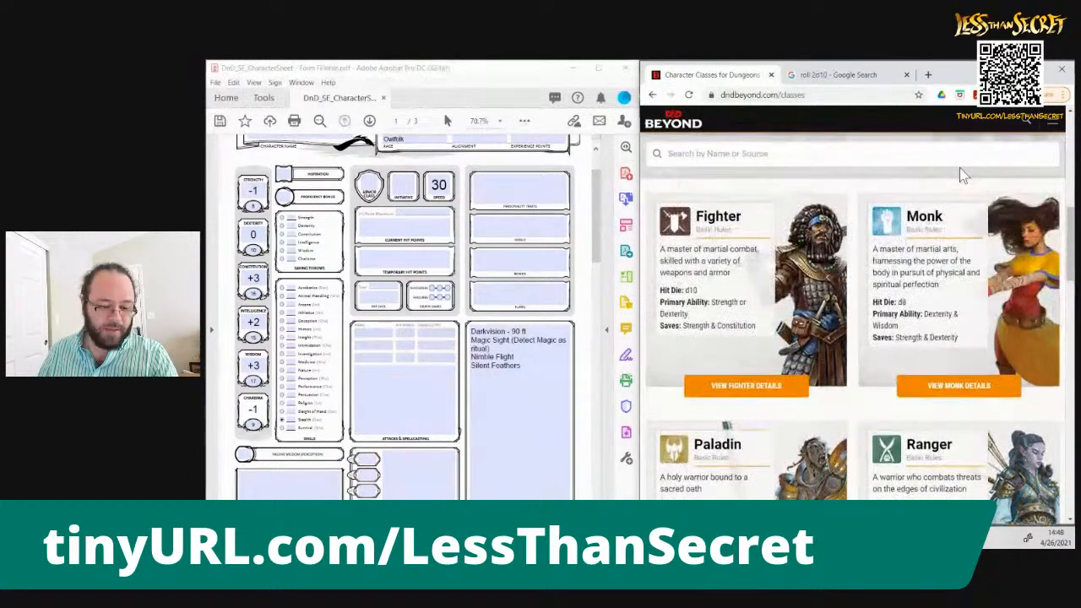
scroll(959, 168, "up", 6)
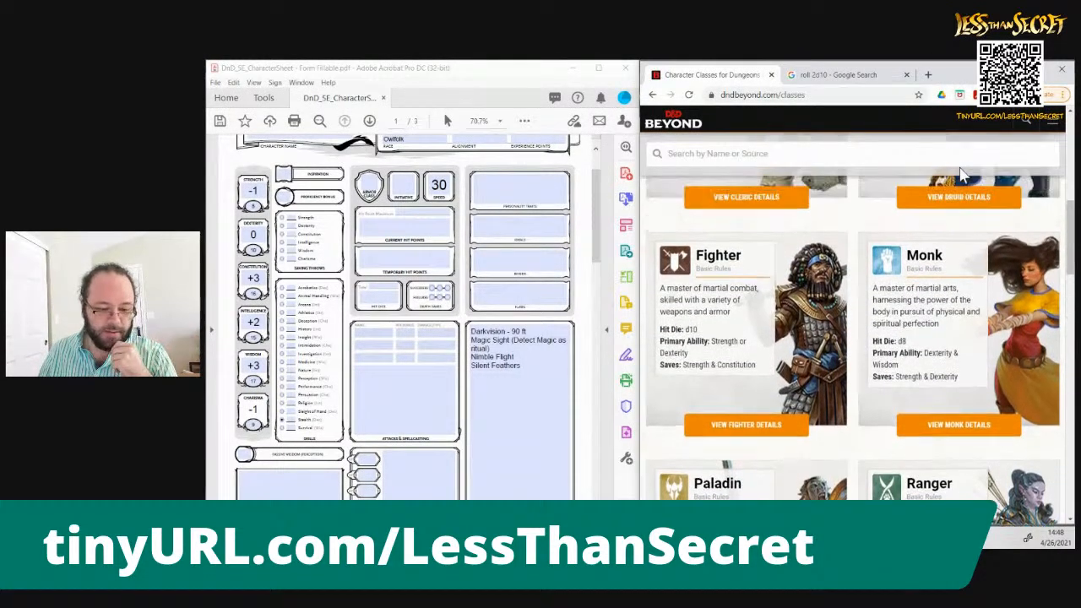
scroll(960, 167, "down", 4)
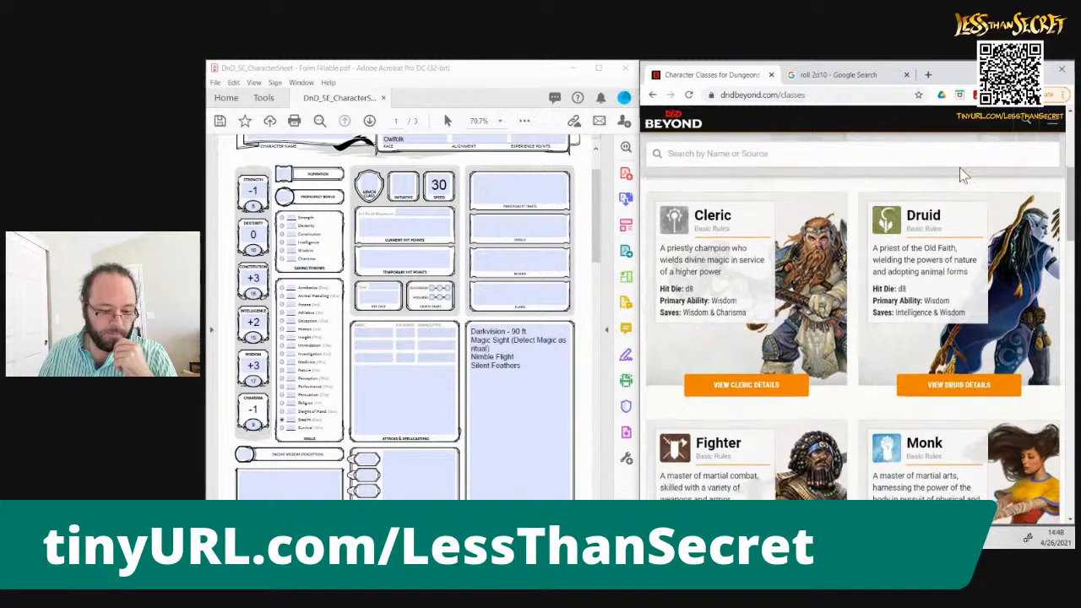
scroll(960, 172, "down", 2)
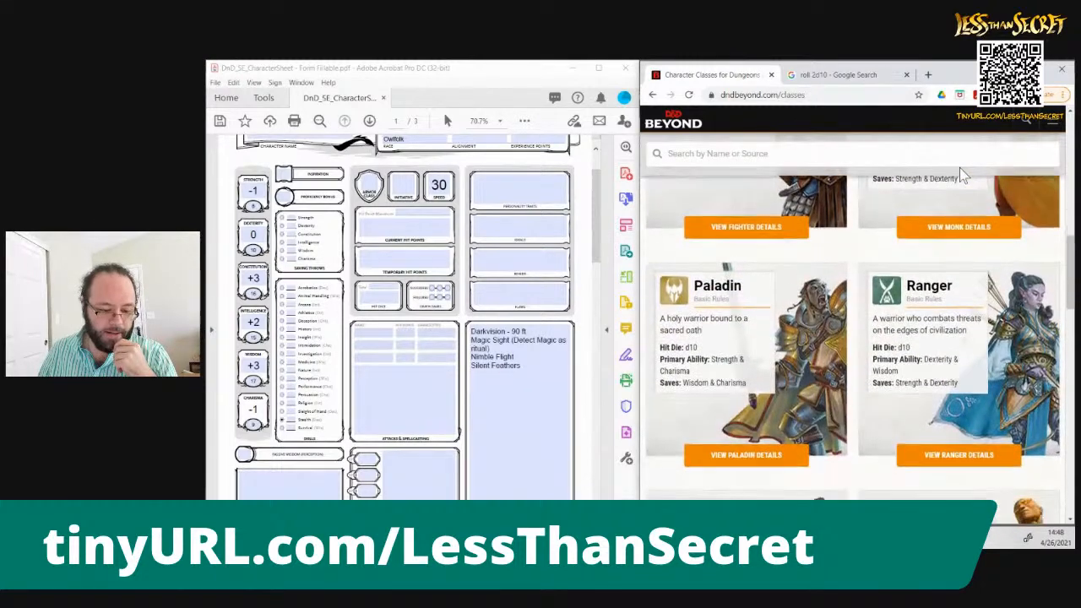
scroll(959, 167, "down", 1)
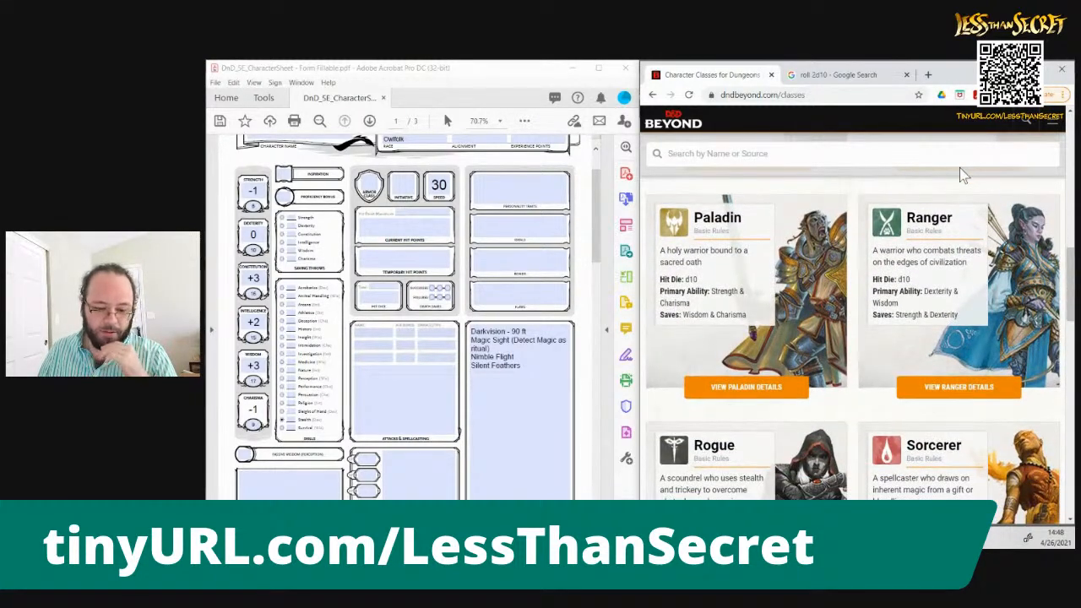
scroll(960, 168, "down", 3)
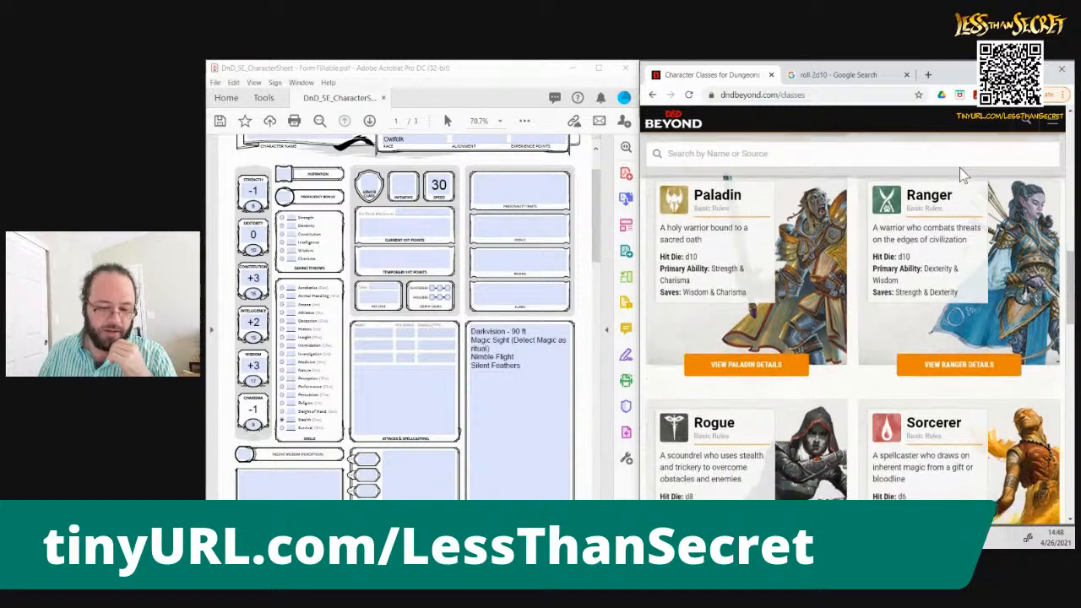
Examine the remaining classes, from Rogue, Sorcerer, Warlock and Wizard through to Artificer and Blood Hunter
scroll(959, 168, "down", 2)
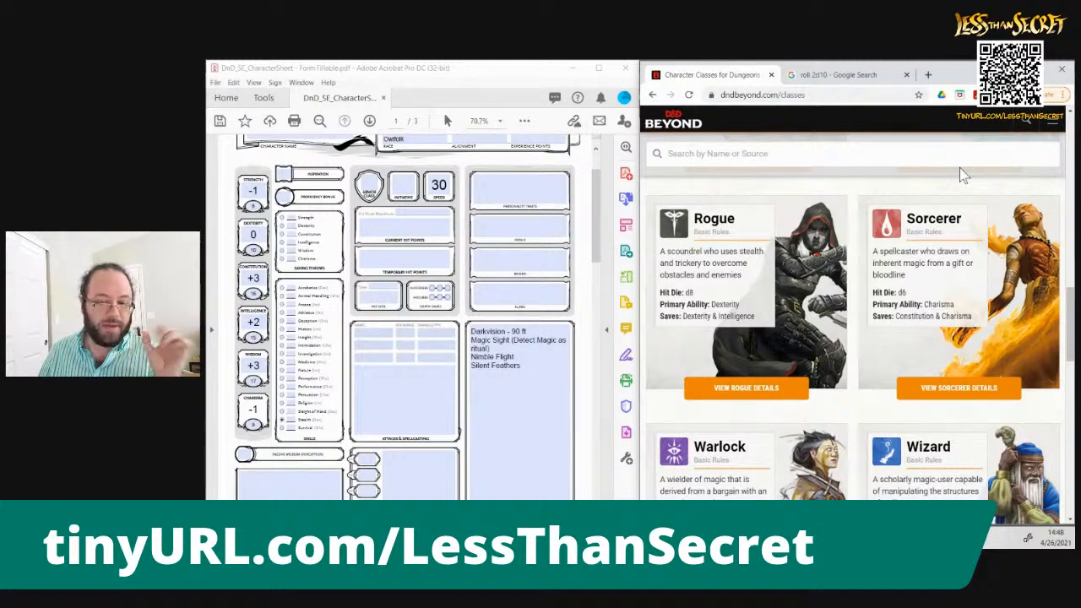
scroll(959, 173, "down", 3)
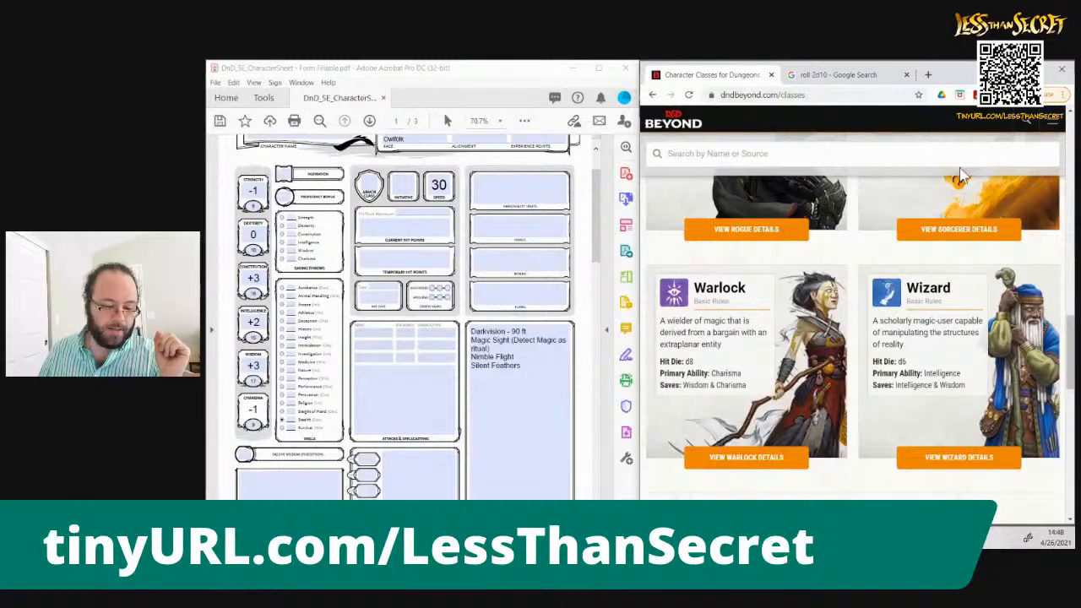
scroll(959, 174, "down", 1)
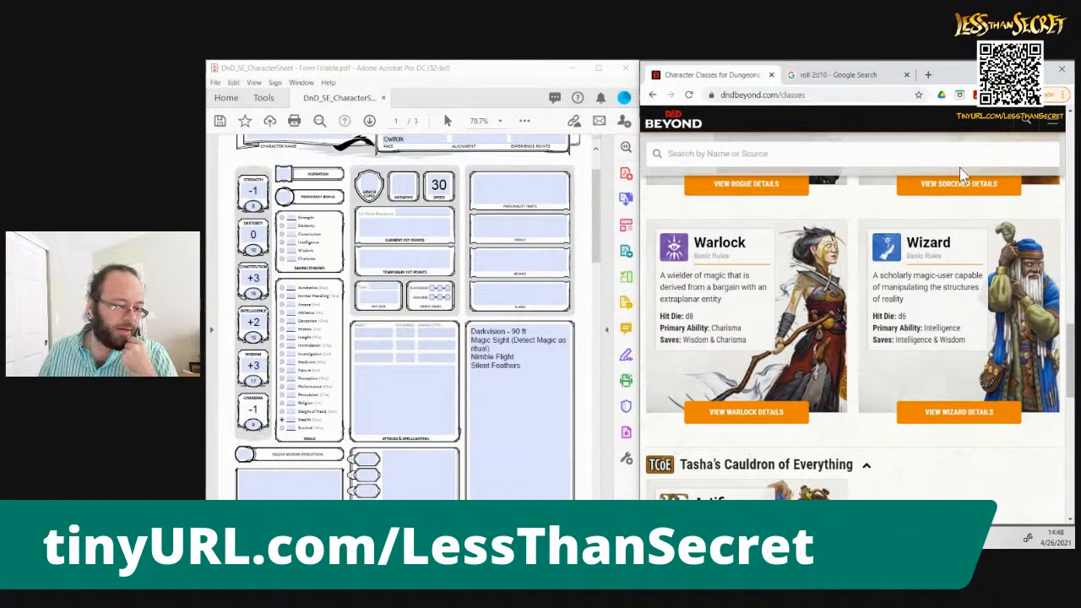
scroll(960, 173, "down", 4)
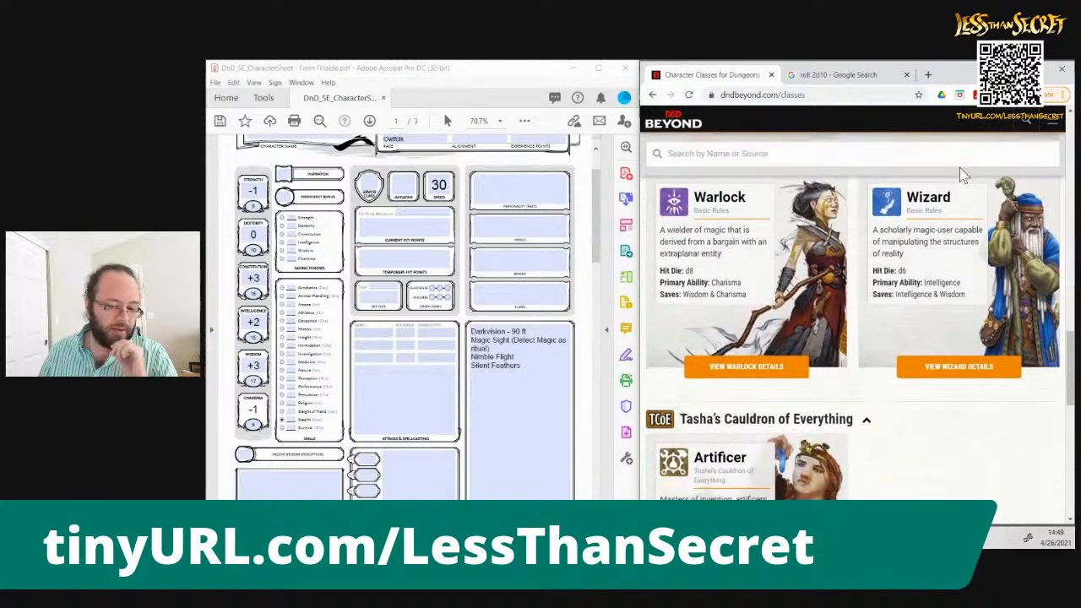
scroll(959, 167, "down", 1)
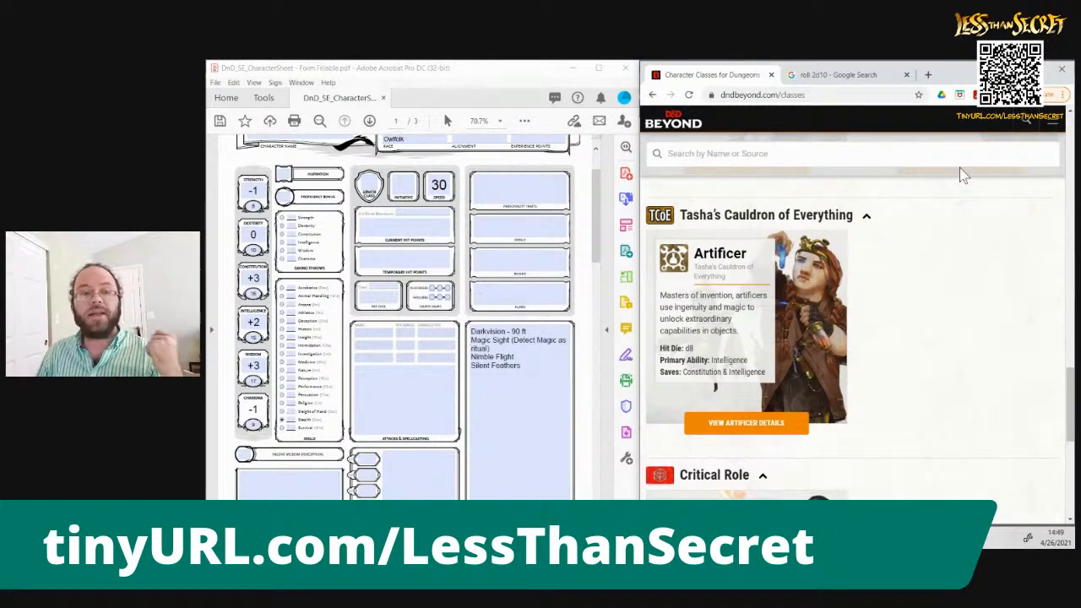
scroll(960, 173, "down", 2)
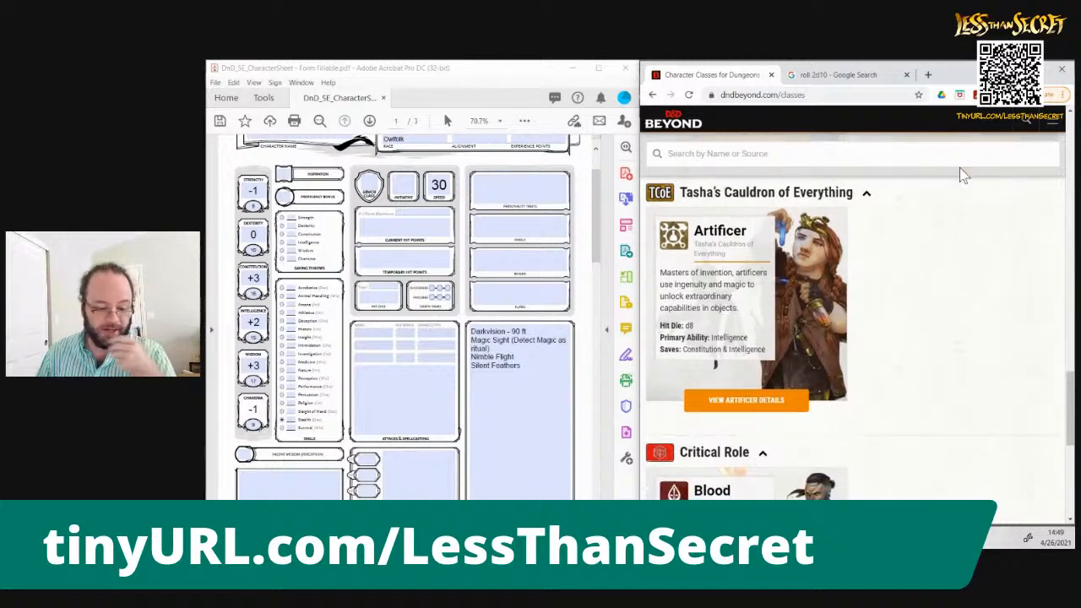
scroll(959, 173, "down", 2)
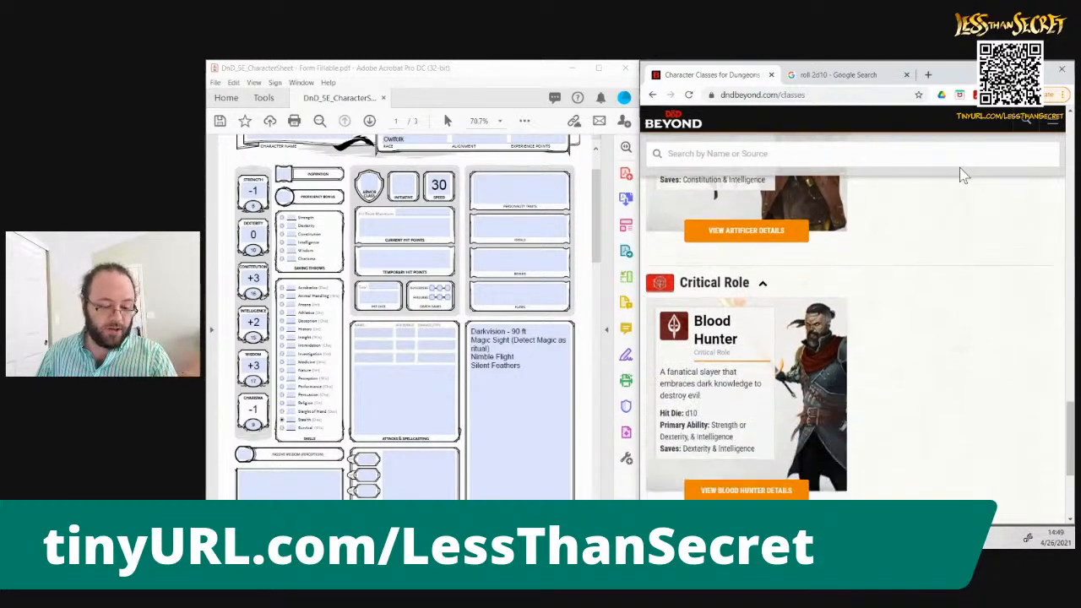
Choose the Artificer class from Tasha's Cauldron of Everything and open its class details
scroll(960, 173, "down", 2)
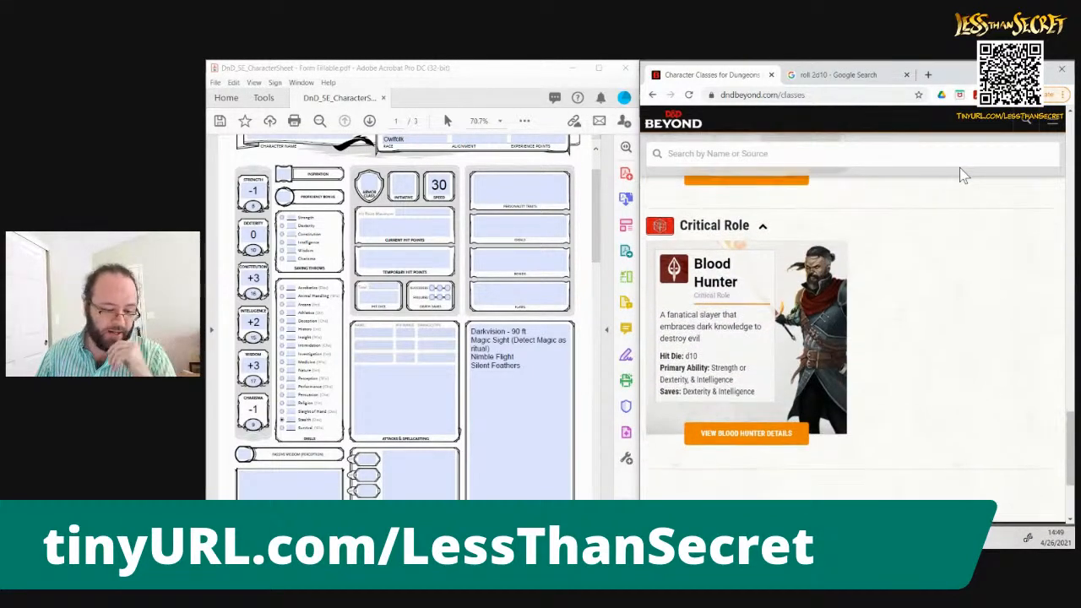
scroll(959, 168, "up", 5)
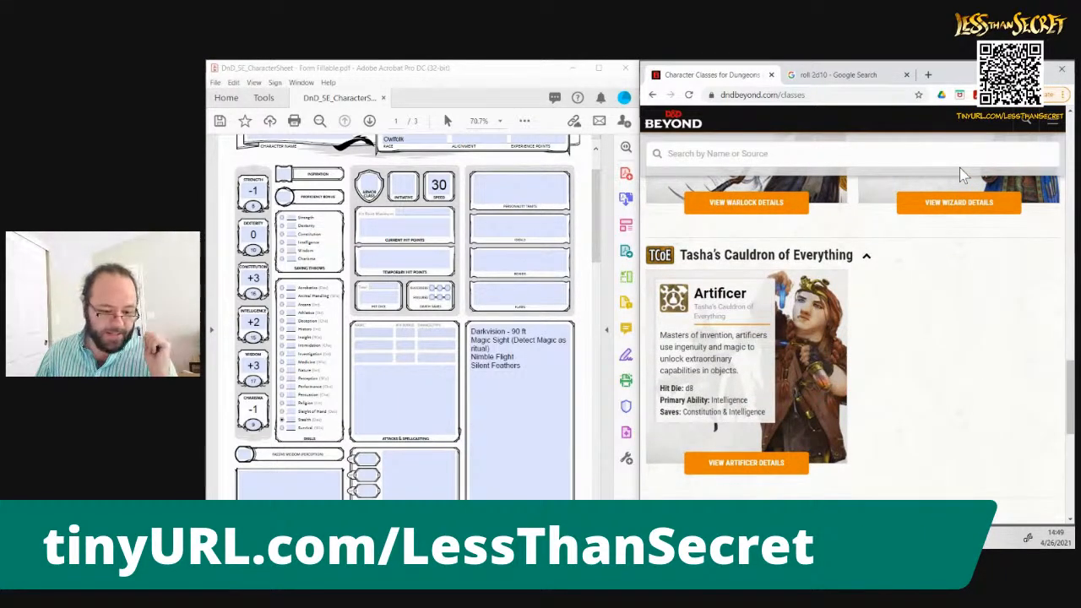
left_click(778, 474)
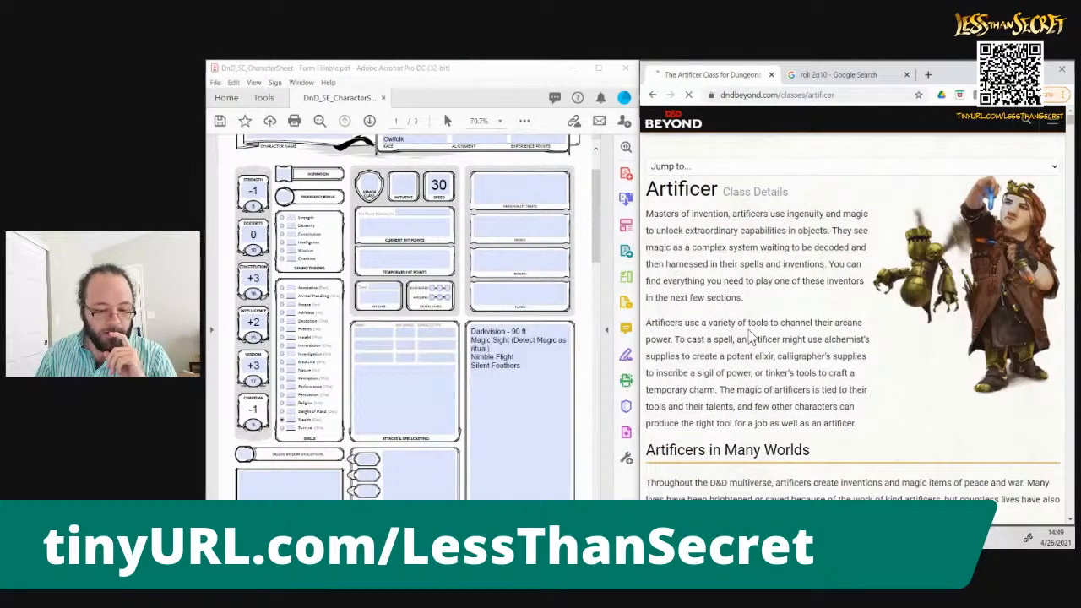
Examine the Artificer overview, from its lore and character creation advice to the level table and multiclassing rules
scroll(750, 336, "down", 2)
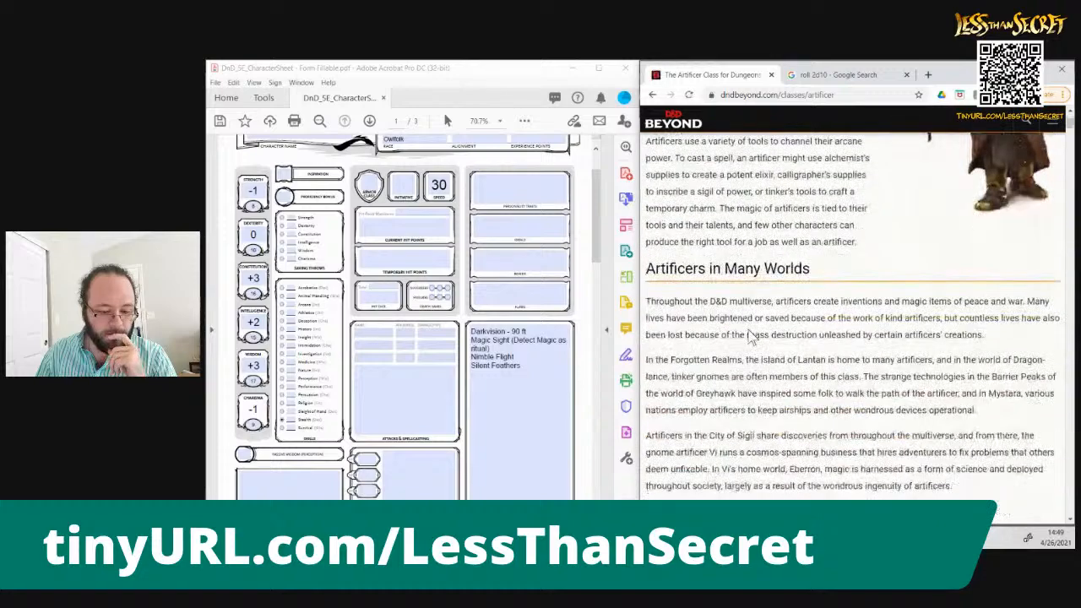
scroll(750, 336, "down", 2)
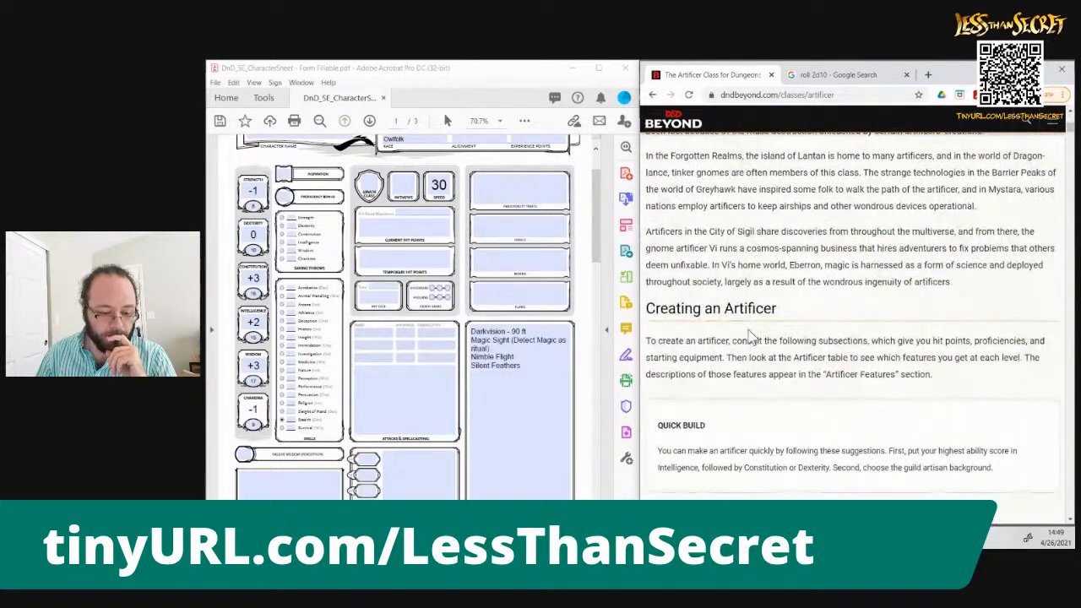
scroll(750, 336, "down", 2)
scroll(748, 332, "down", 2)
scroll(750, 337, "down", 15)
scroll(750, 336, "up", 4)
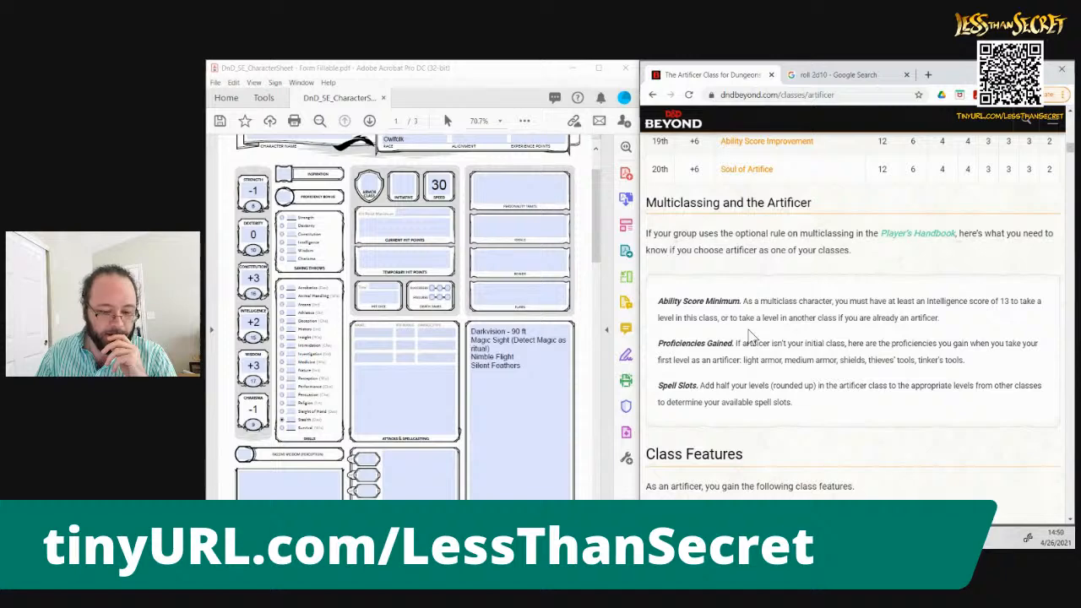
Review the Artificer's hit points, proficiencies, starting equipment and Magical Tinkering feature
scroll(750, 336, "down", 3)
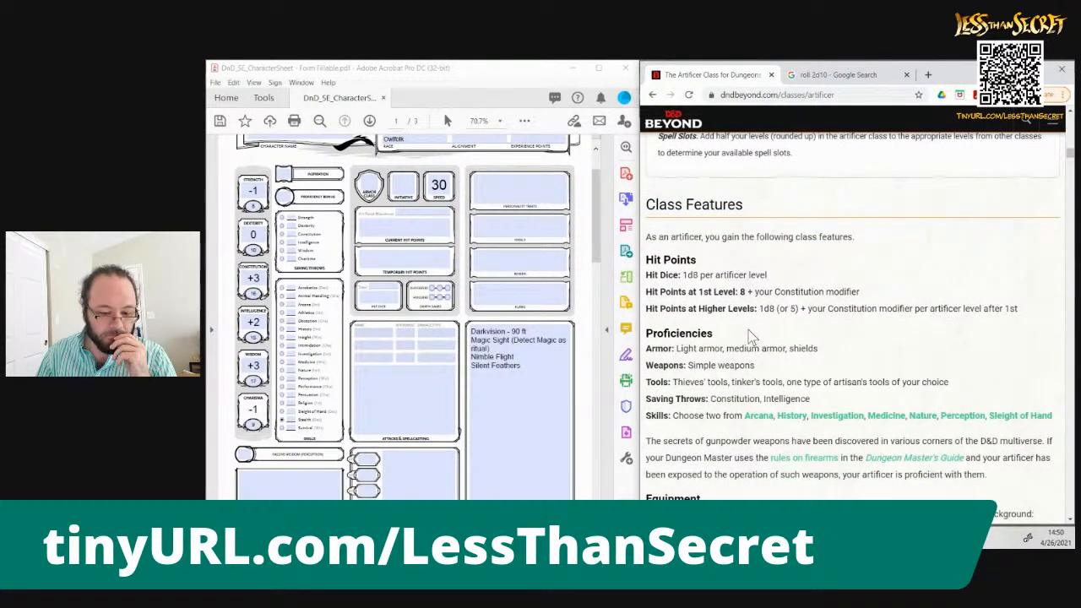
scroll(750, 336, "down", 1)
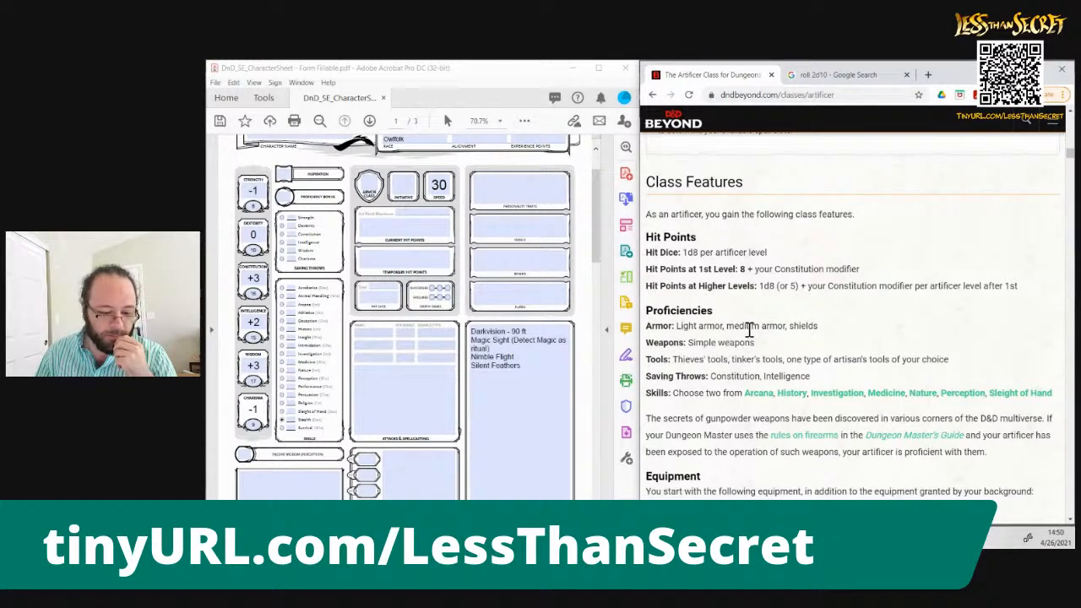
scroll(751, 331, "down", 3)
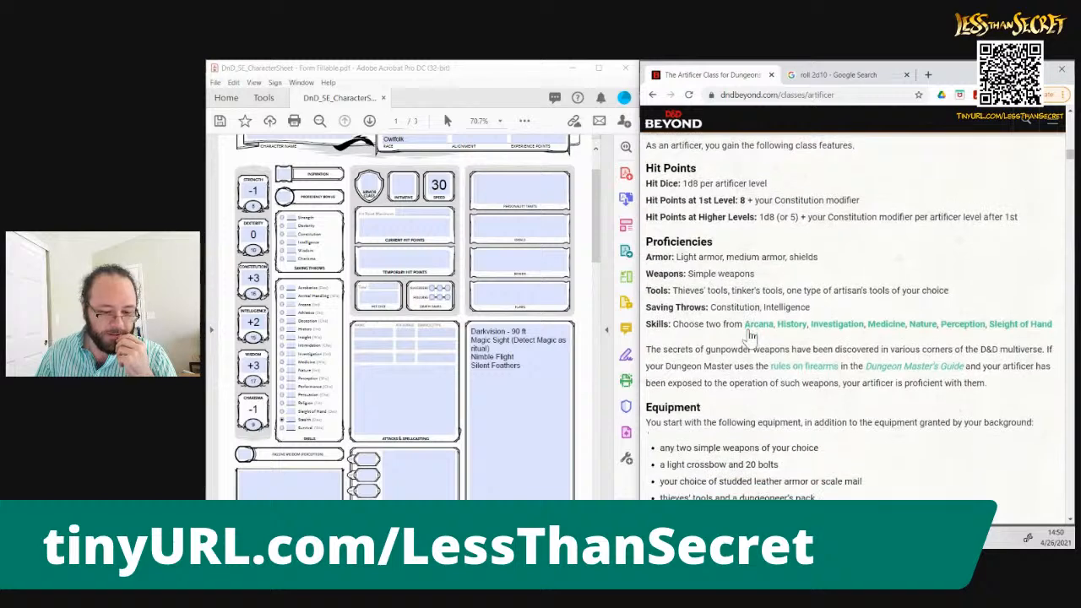
scroll(750, 331, "down", 1)
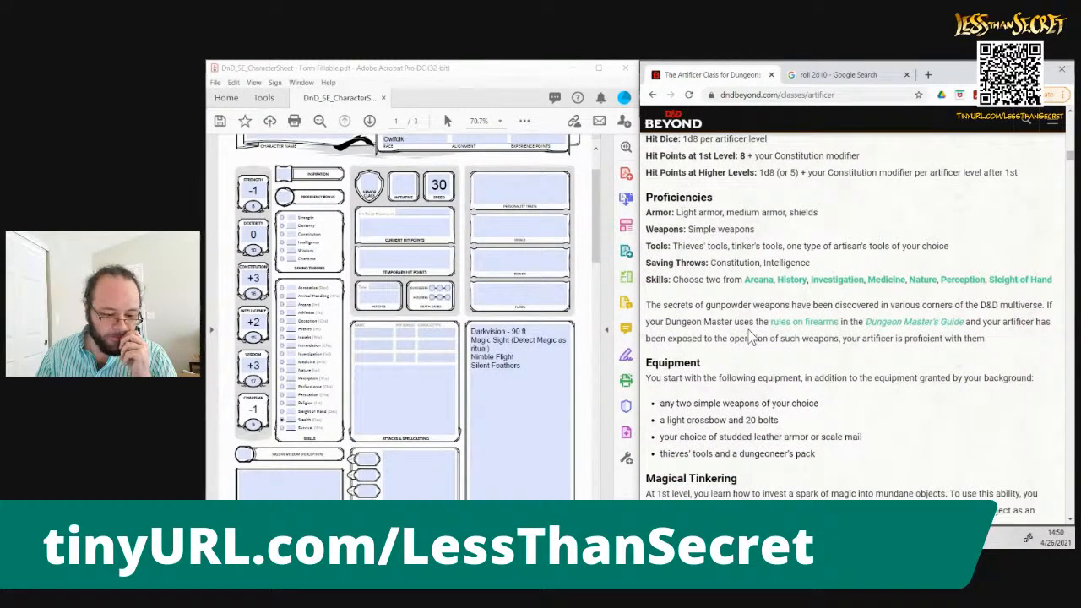
scroll(750, 333, "down", 3)
scroll(750, 330, "down", 5)
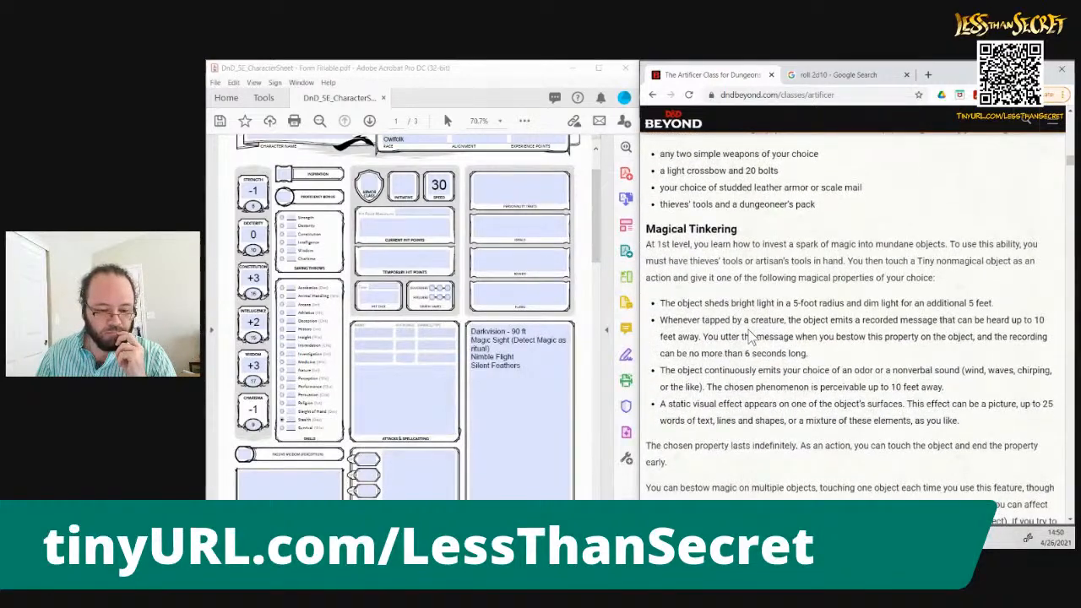
scroll(750, 336, "down", 2)
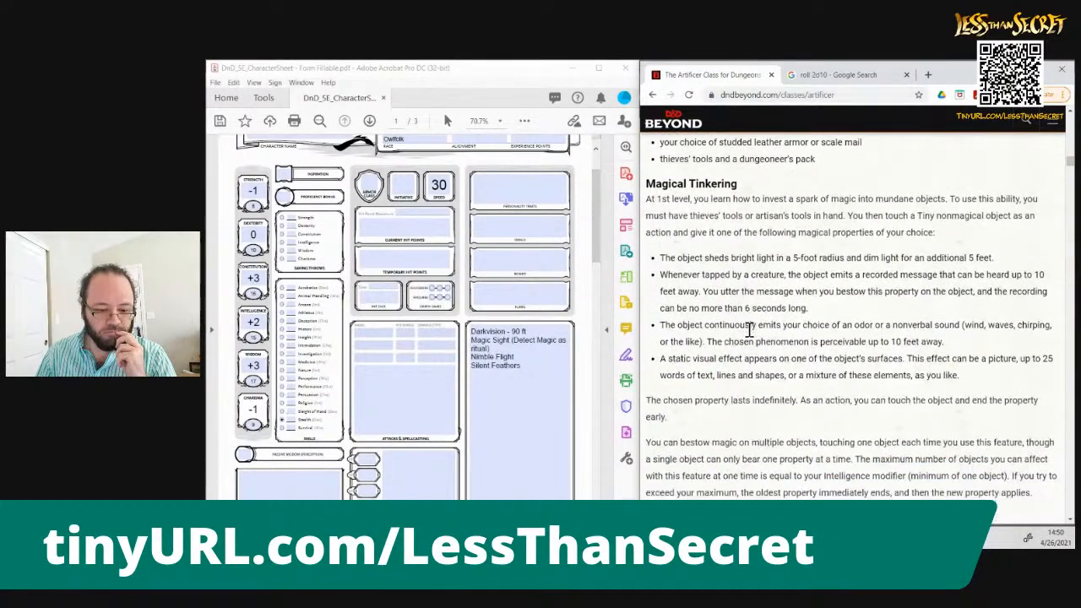
scroll(750, 330, "down", 2)
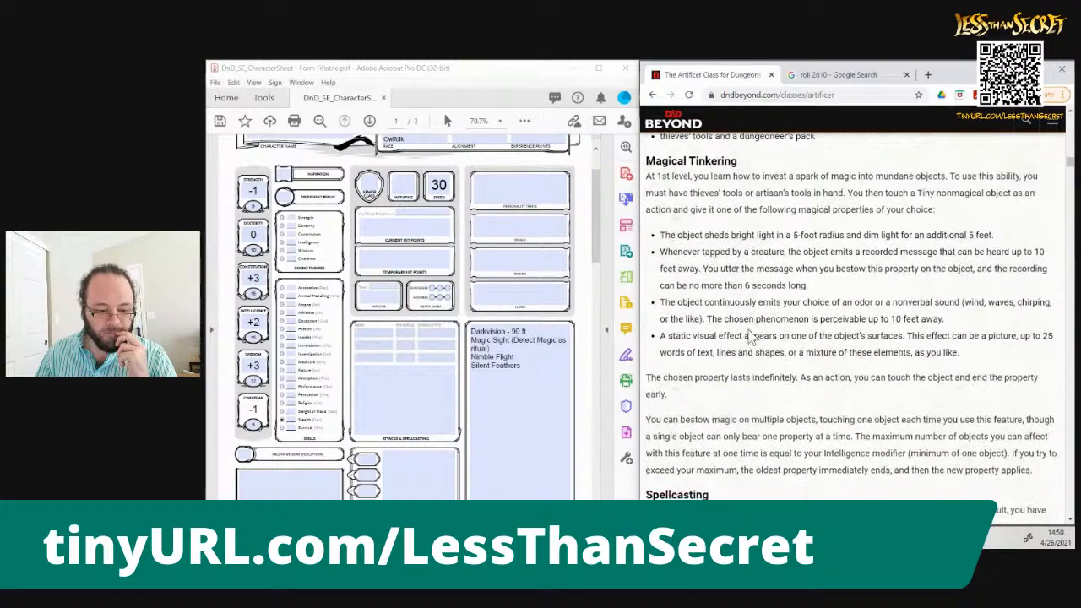
scroll(750, 330, "down", 3)
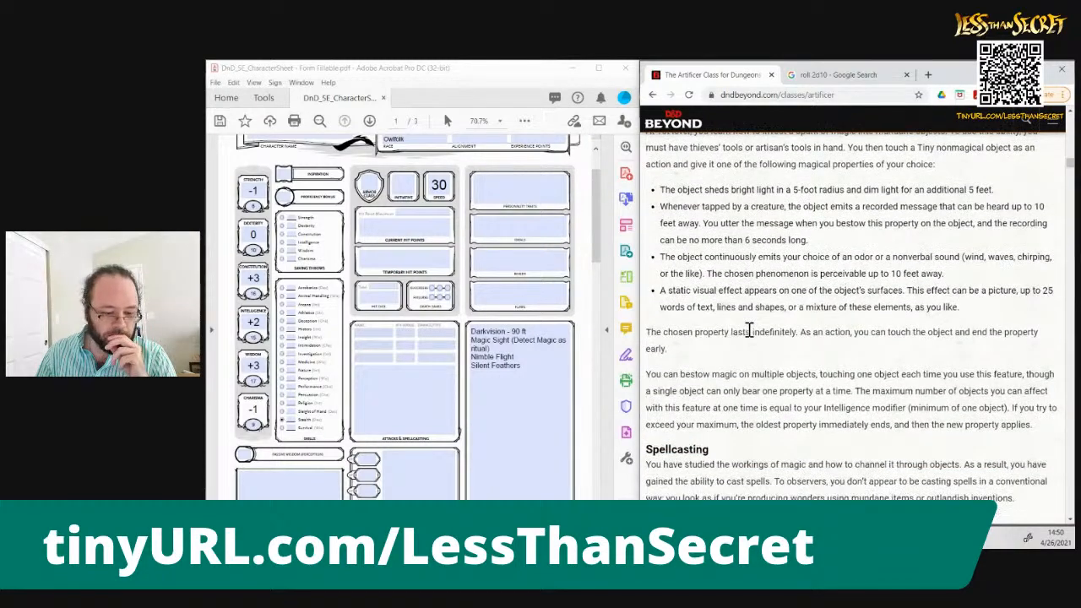
Examine the Artificer's spellcasting rules, higher-level features and armor infusions
scroll(749, 330, "down", 7)
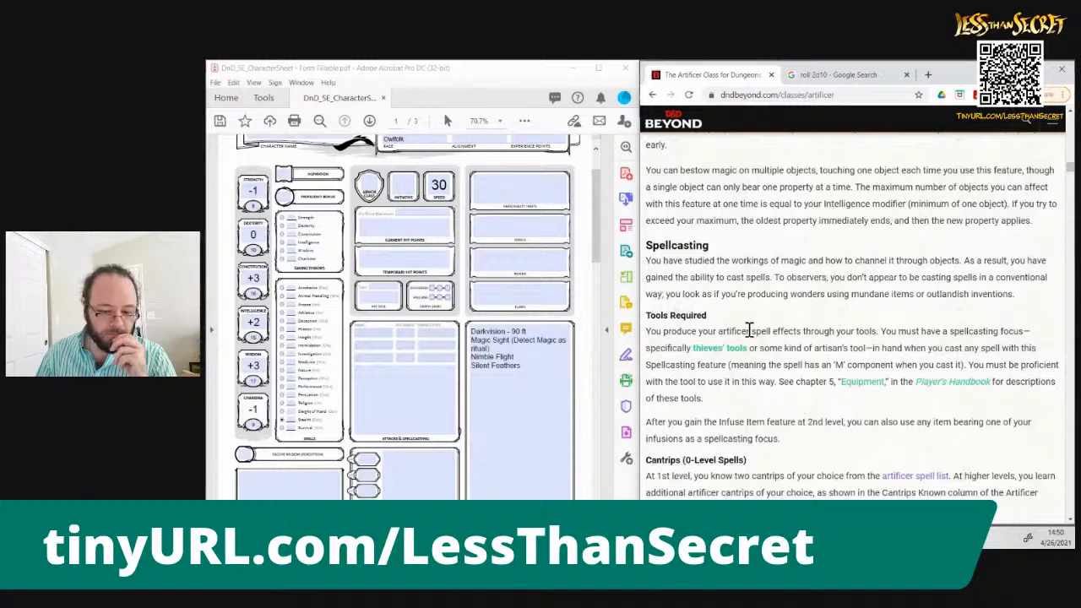
scroll(750, 330, "down", 2)
scroll(750, 336, "down", 4)
scroll(750, 336, "down", 4)
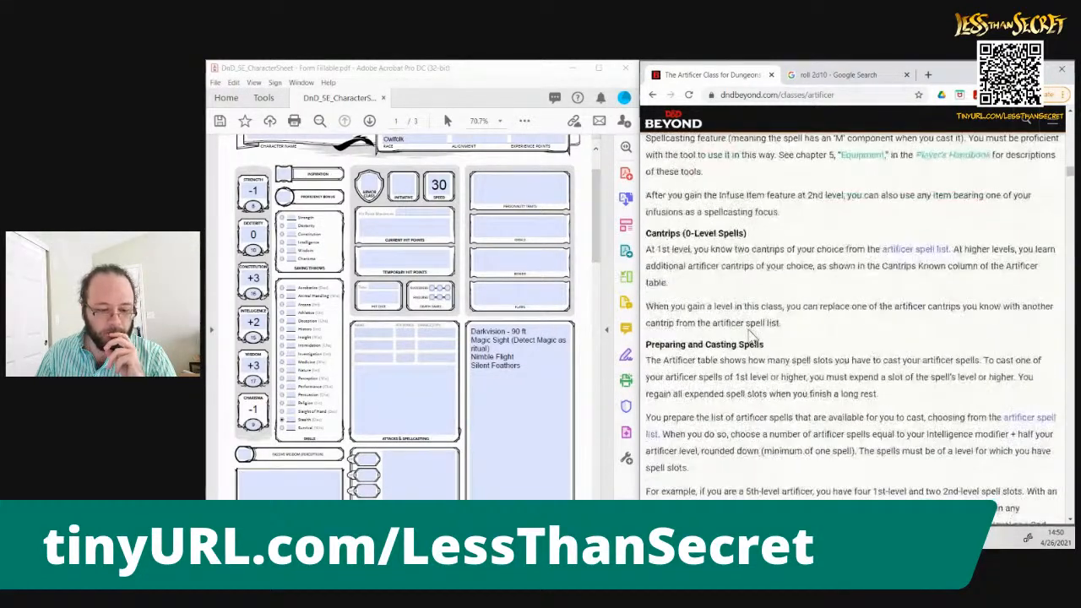
scroll(749, 335, "down", 15)
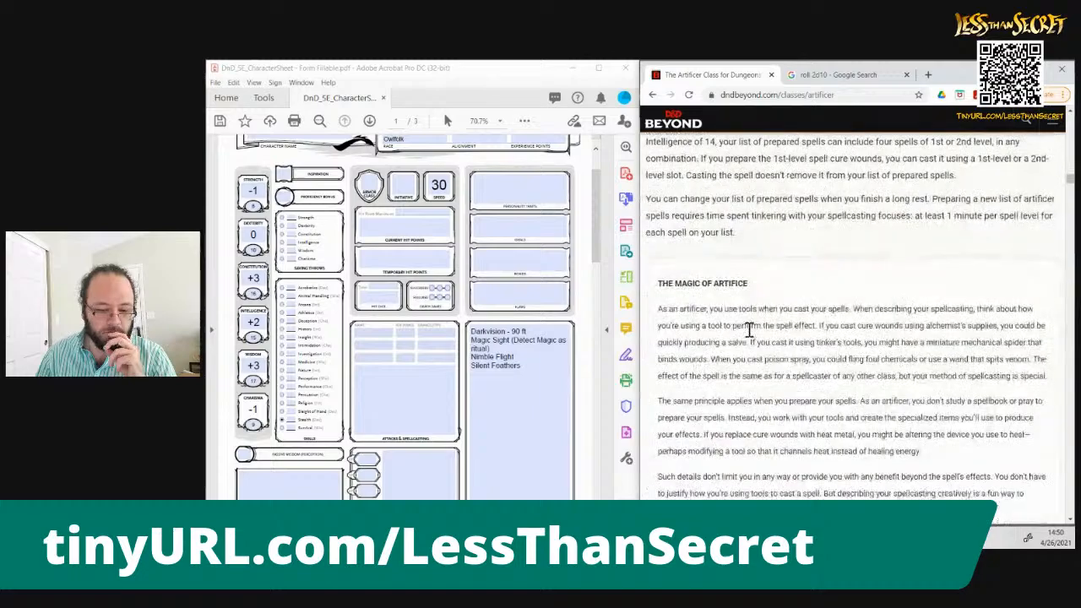
scroll(750, 335, "down", 20)
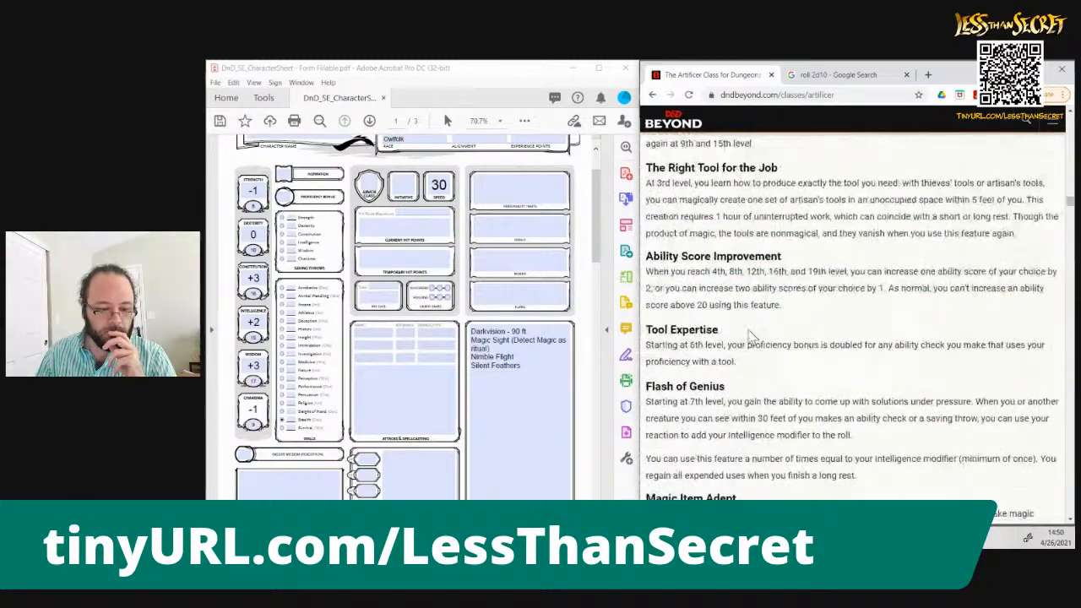
scroll(750, 336, "down", 20)
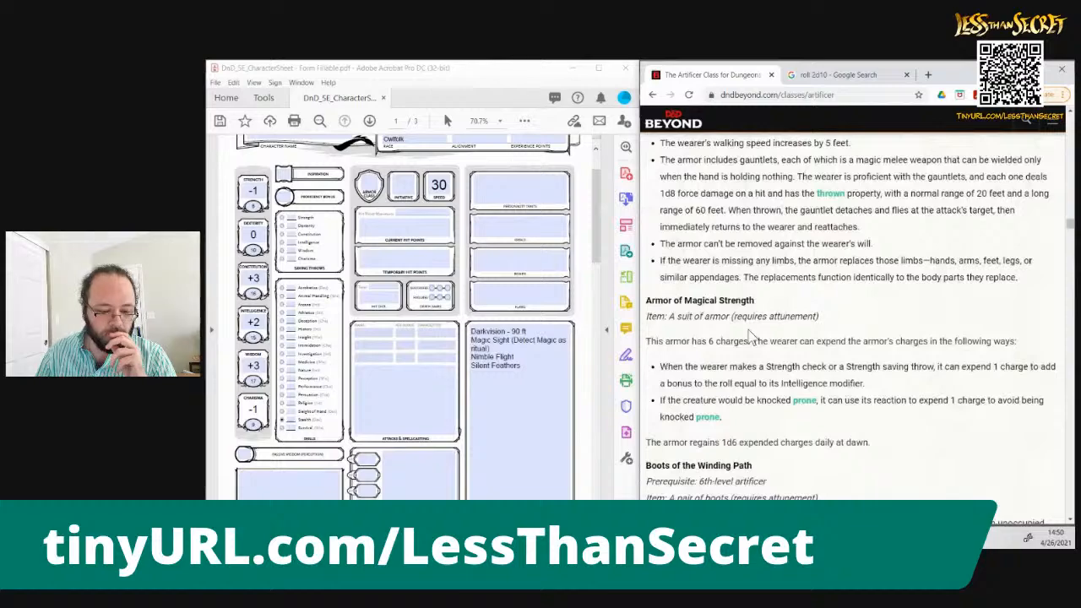
scroll(750, 335, "up", 20)
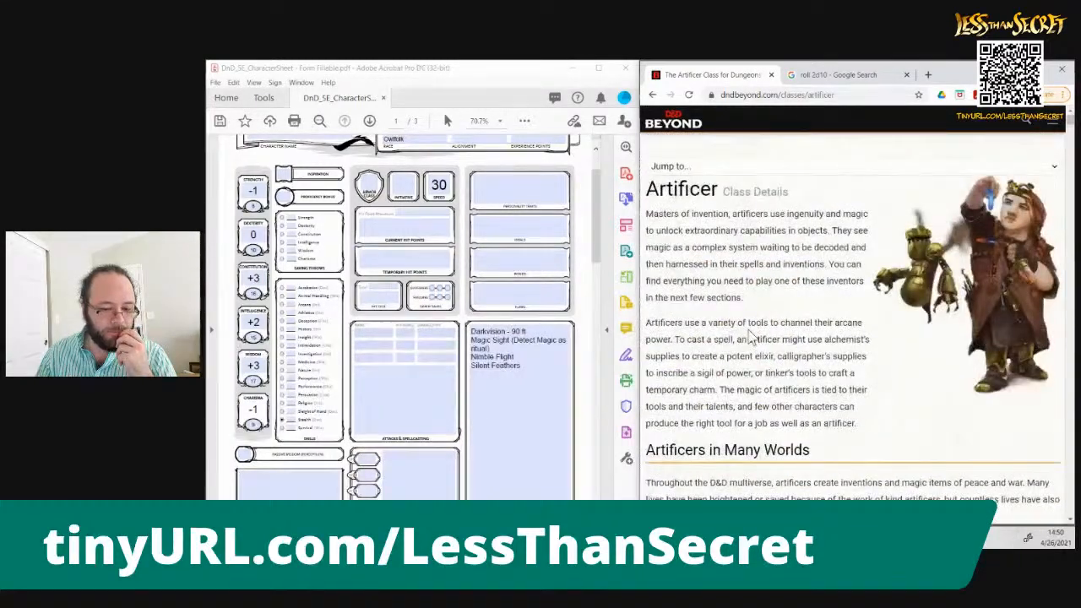
Open the Druid class details instead of the Artificer's and enter "Druid, Level 1" as the class and level on the character sheet
left_click(653, 97)
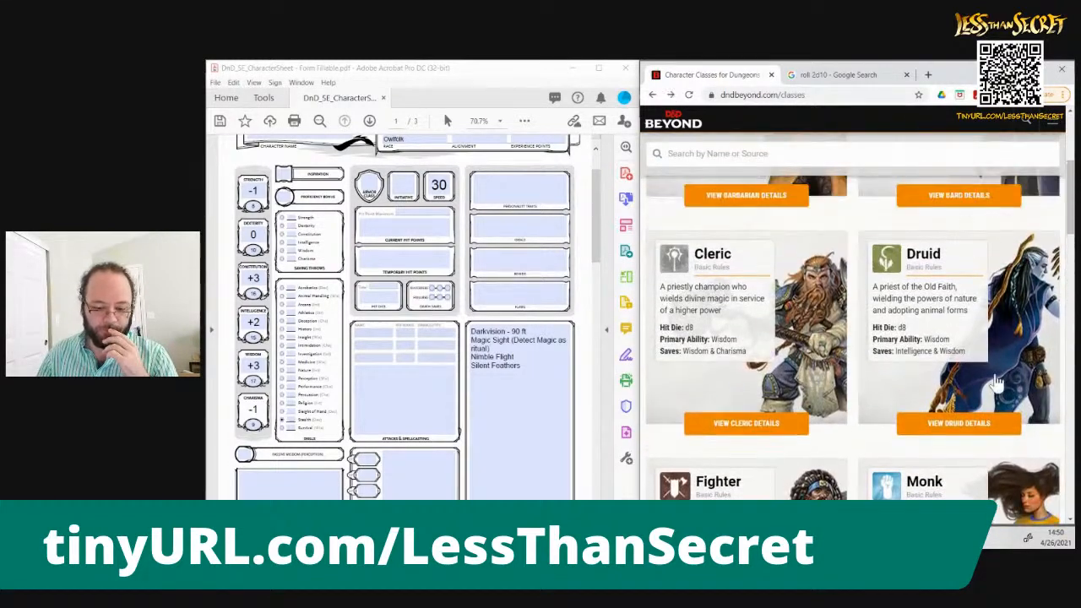
left_click(959, 427)
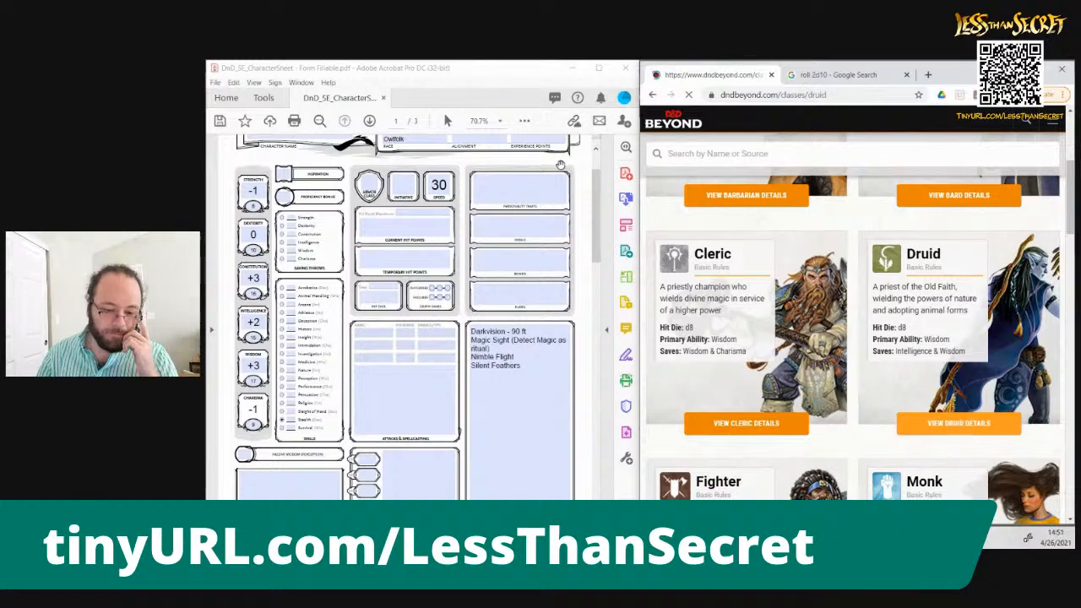
left_click(506, 173)
scroll(505, 173, "up", 1)
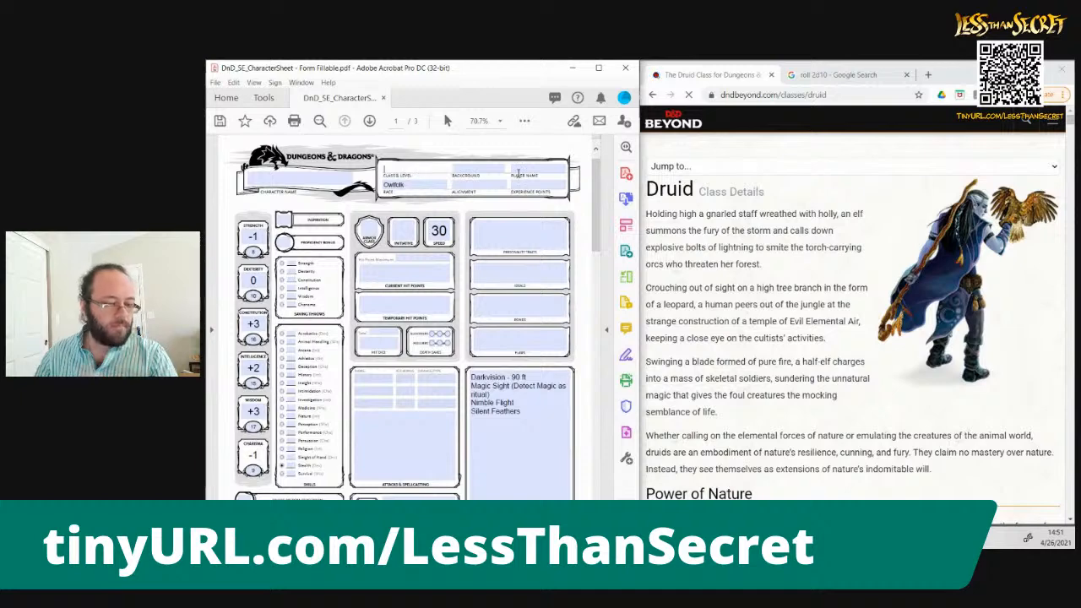
type("Druid")
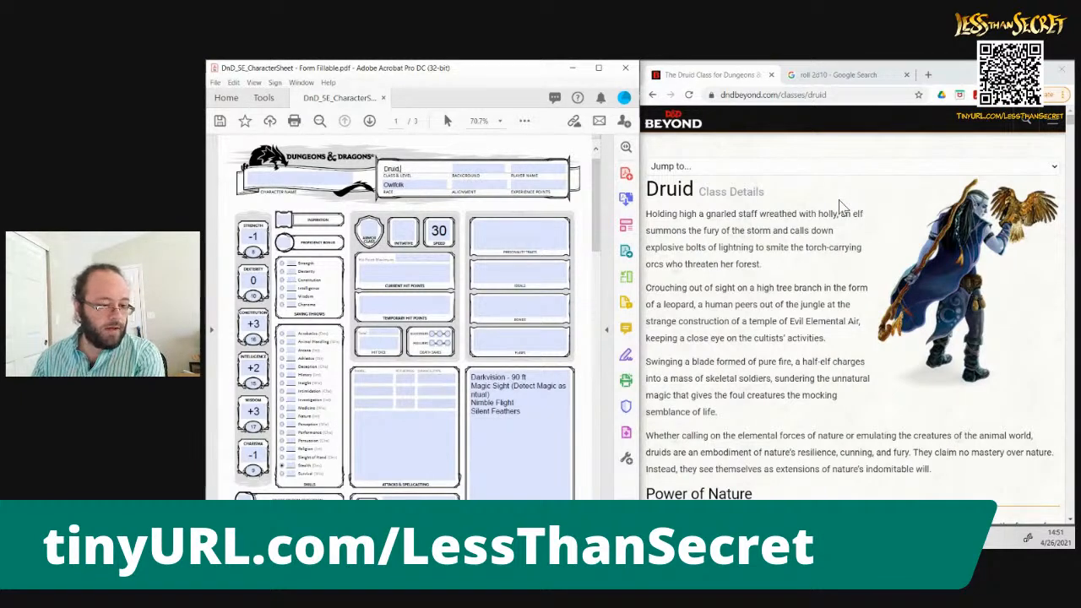
type(", Level 1")
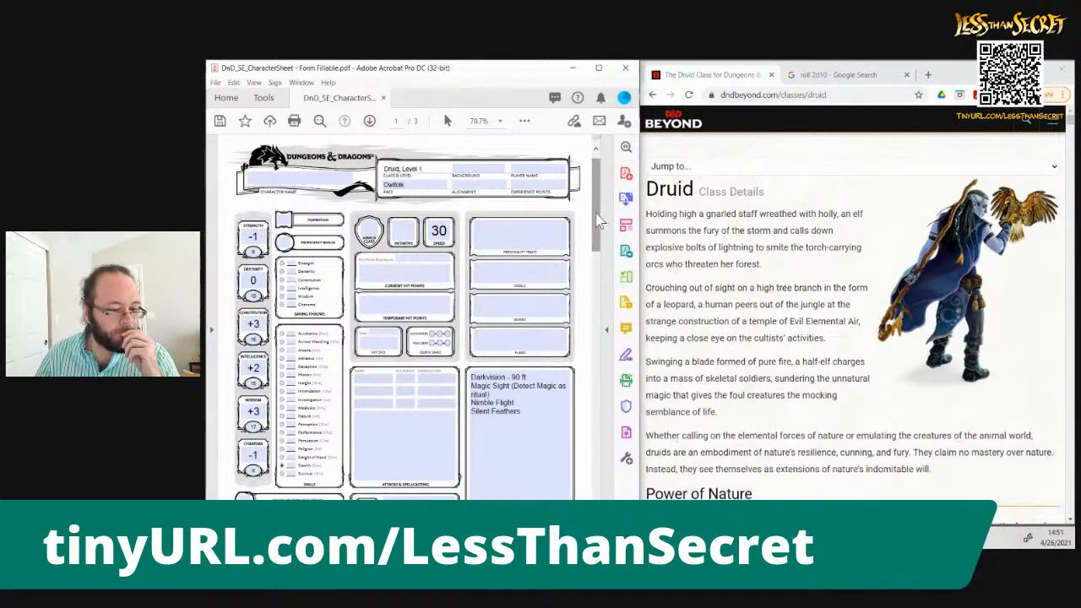
Set the Wisdom modifier on the character sheet to +4
left_click_drag(599, 222, 600, 232)
left_click(254, 368)
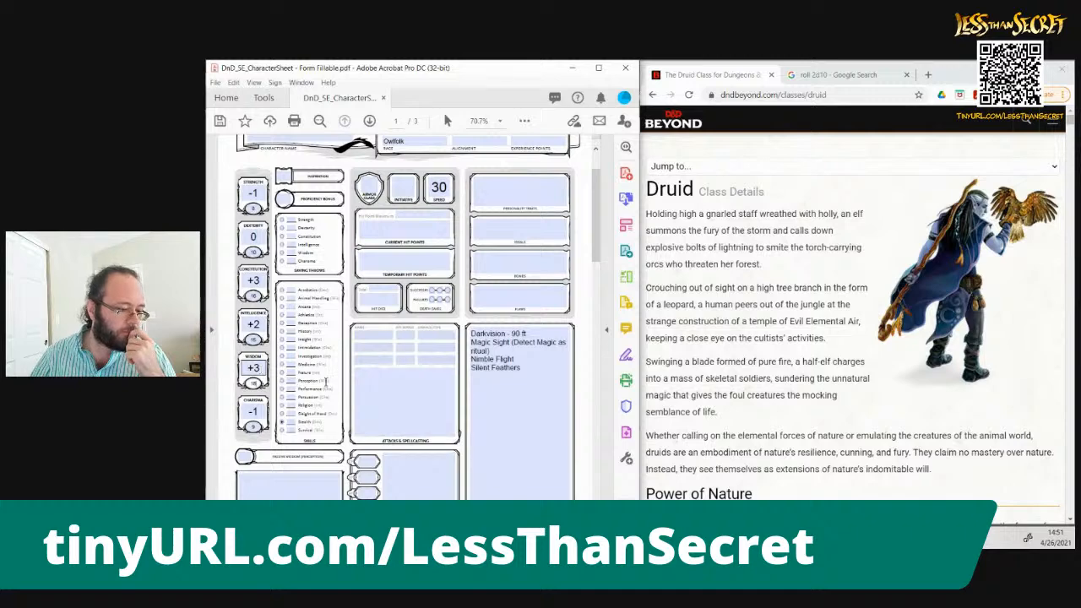
key("ctrl+s")
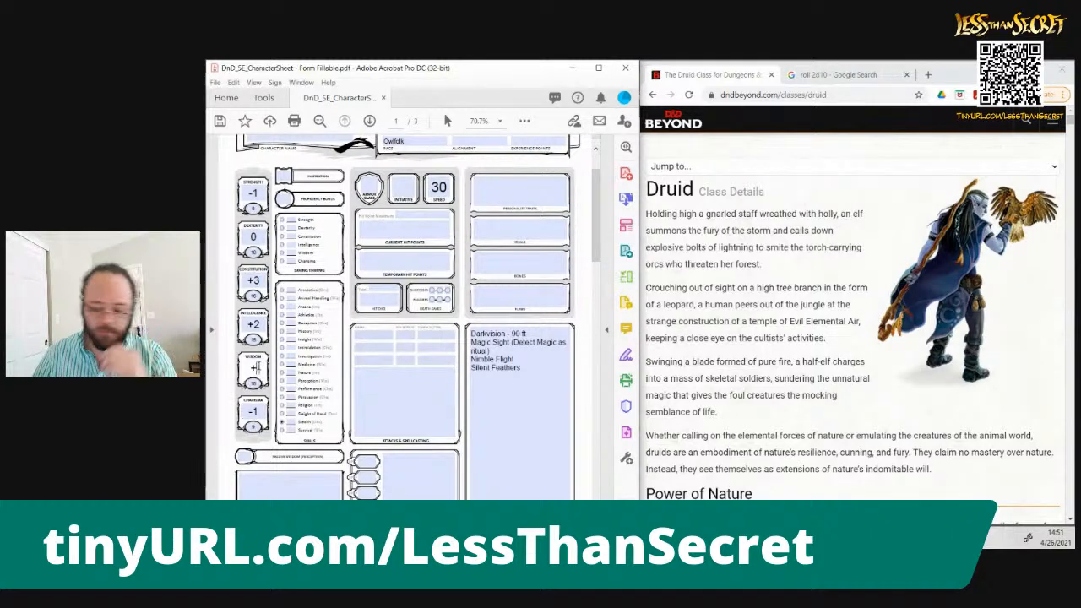
type("44")
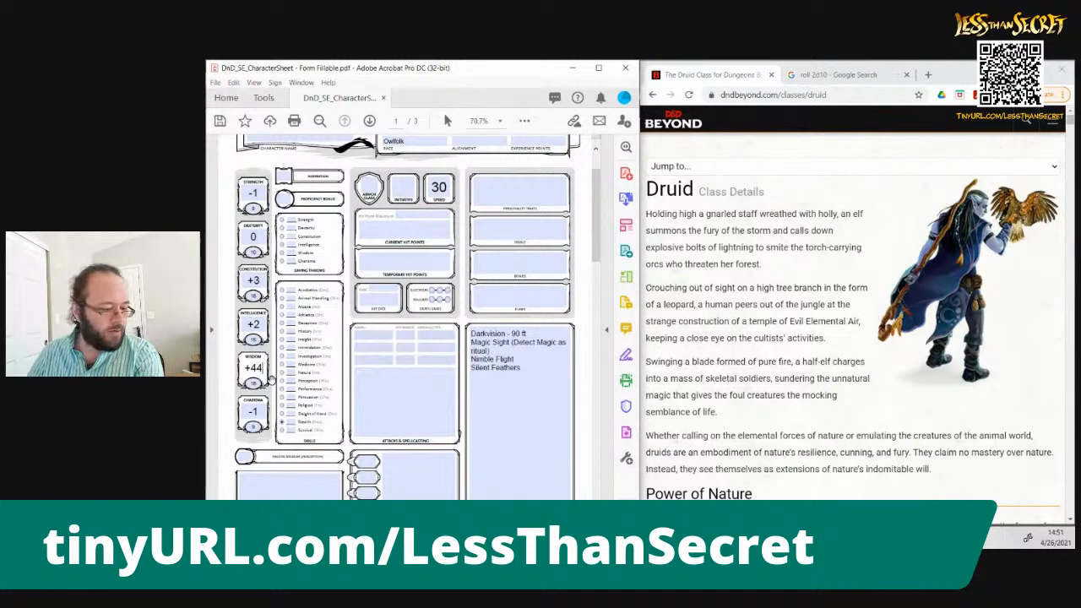
key("BackSpace")
key("BackSpace")
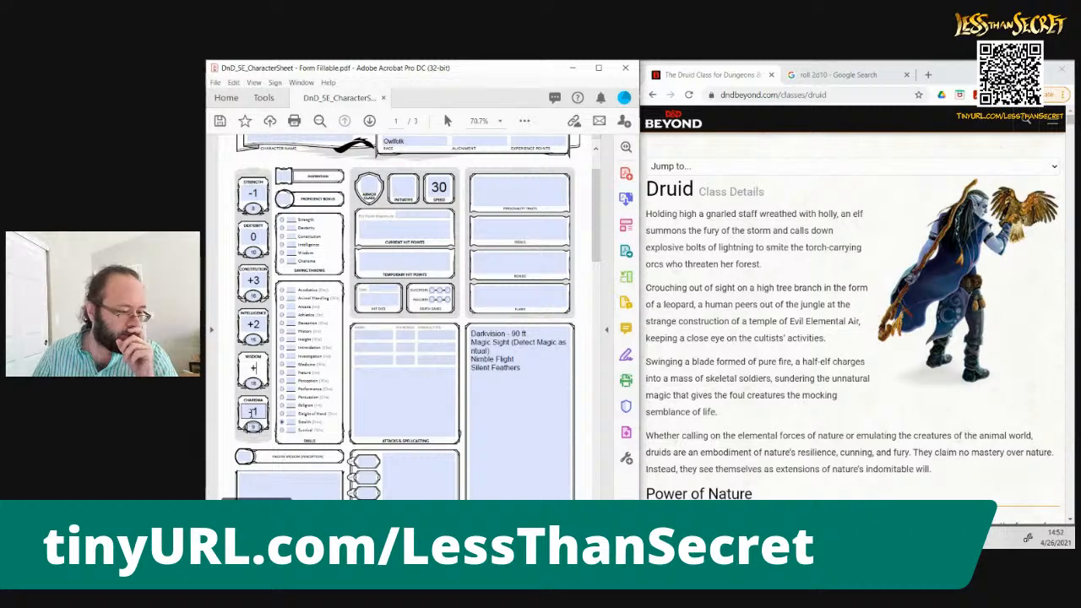
left_click(263, 367)
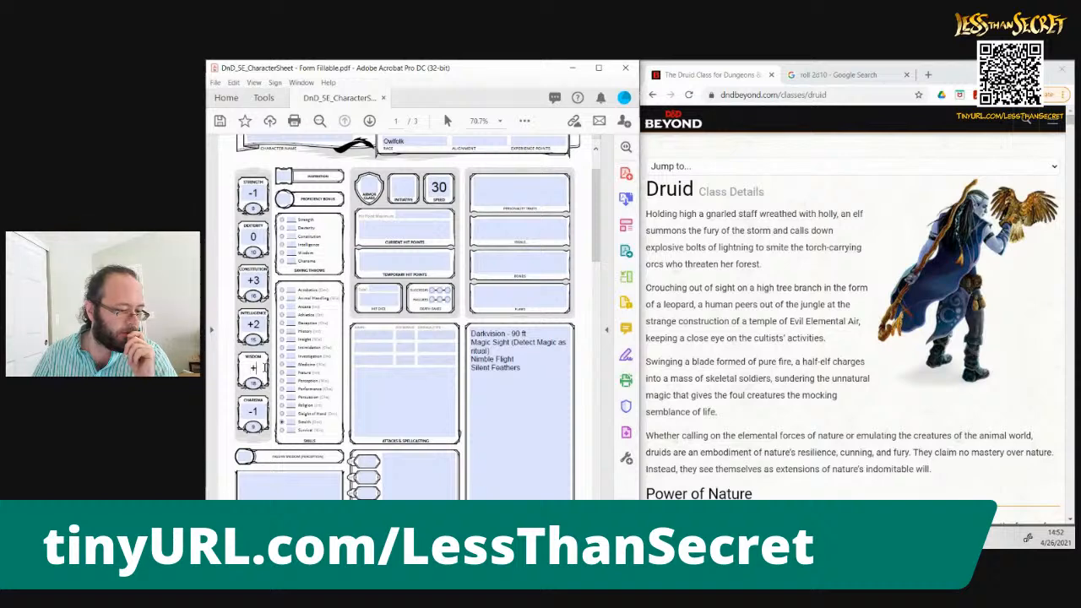
key("BackSpace")
type("+4")
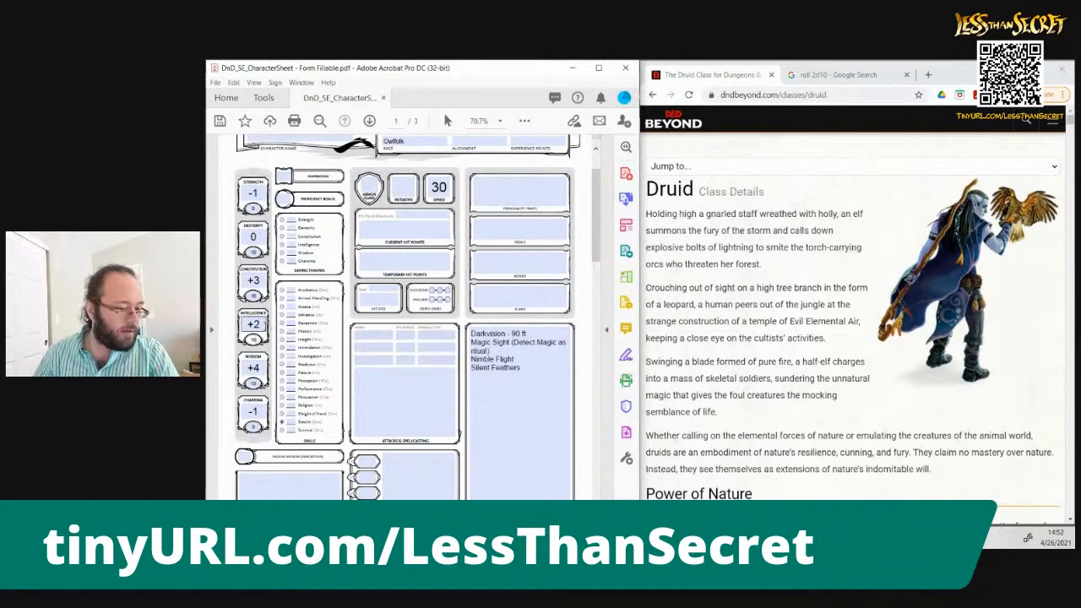
Set the Intelligence modifier on the character sheet to +3
left_click(264, 323)
key("BackSpace")
type("3")
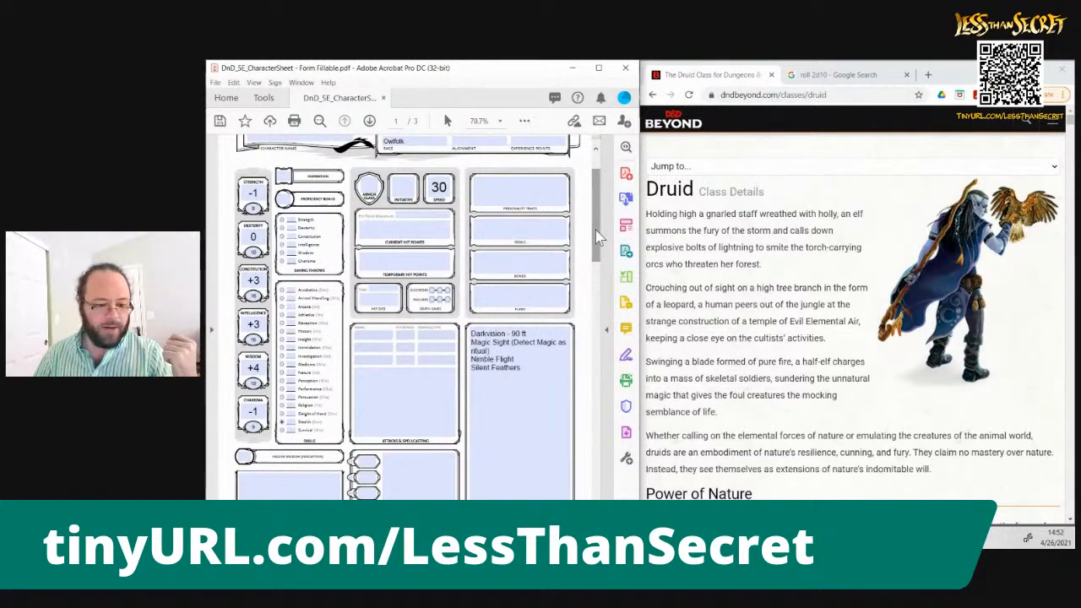
Replace the query on the Google dice roller page with "roll 1d6" and run the search
left_click(832, 74)
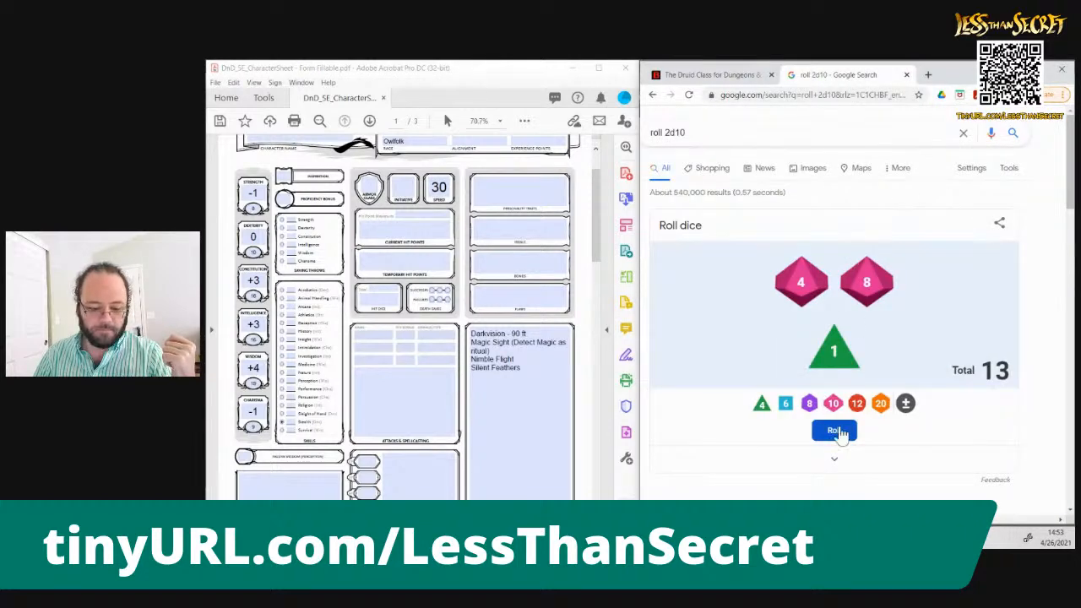
left_click(834, 460)
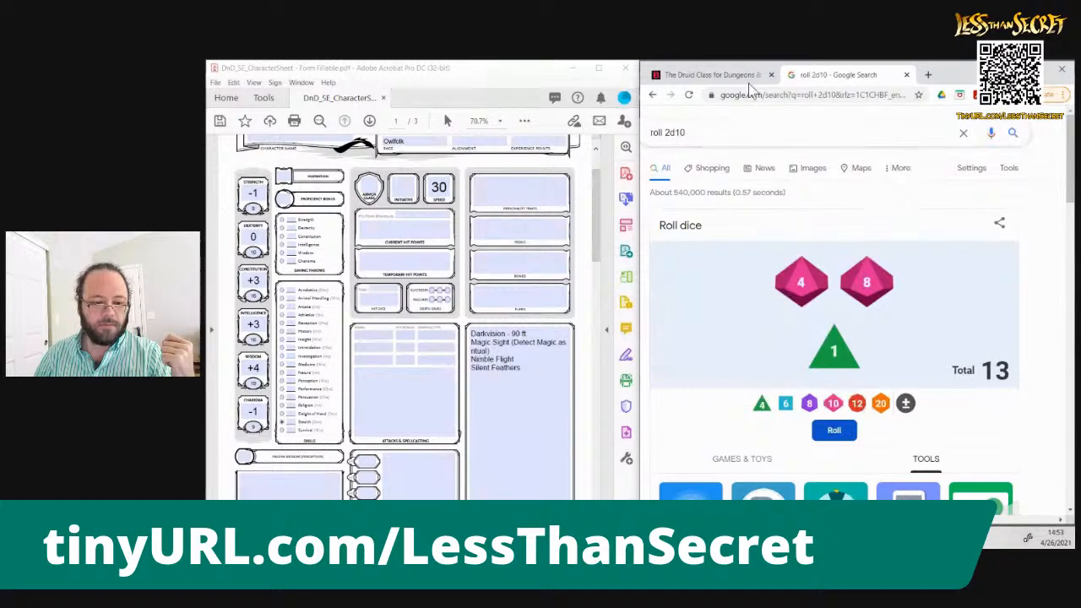
left_click(719, 138)
key("BackSpace")
key("BackSpace")
key("BackSpace")
key("BackSpace")
key("BackSpace")
type("1")
key("BackSpace")
type("1d")
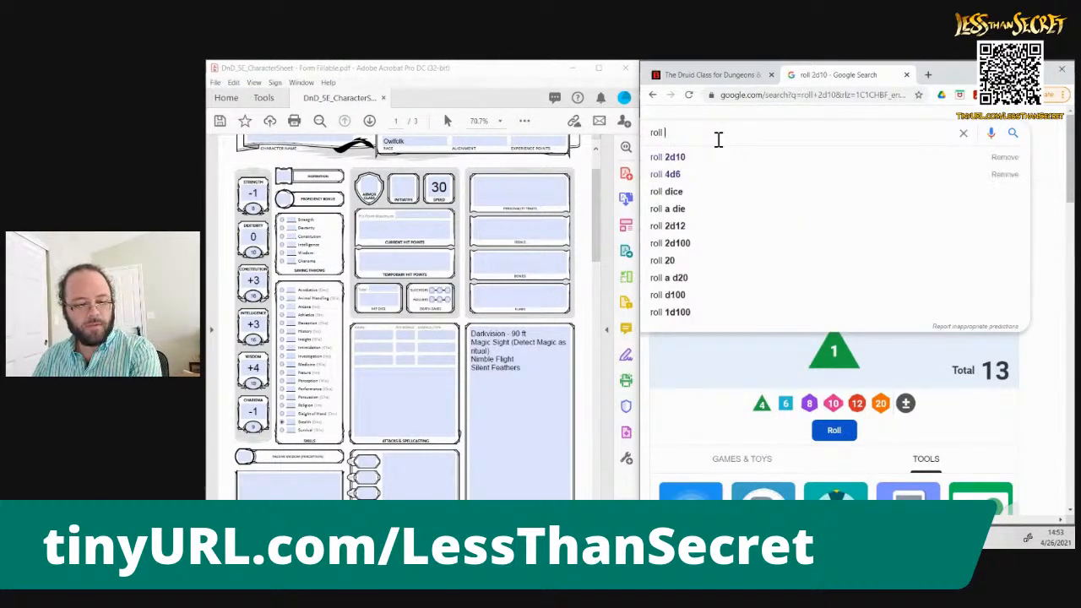
type("4")
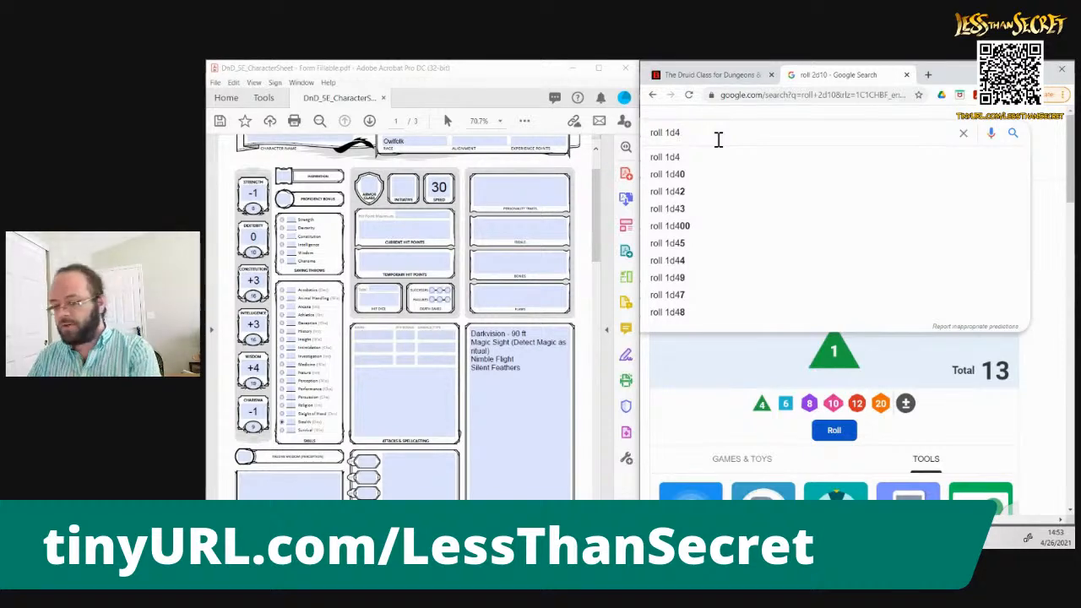
key("BackSpace")
type("6")
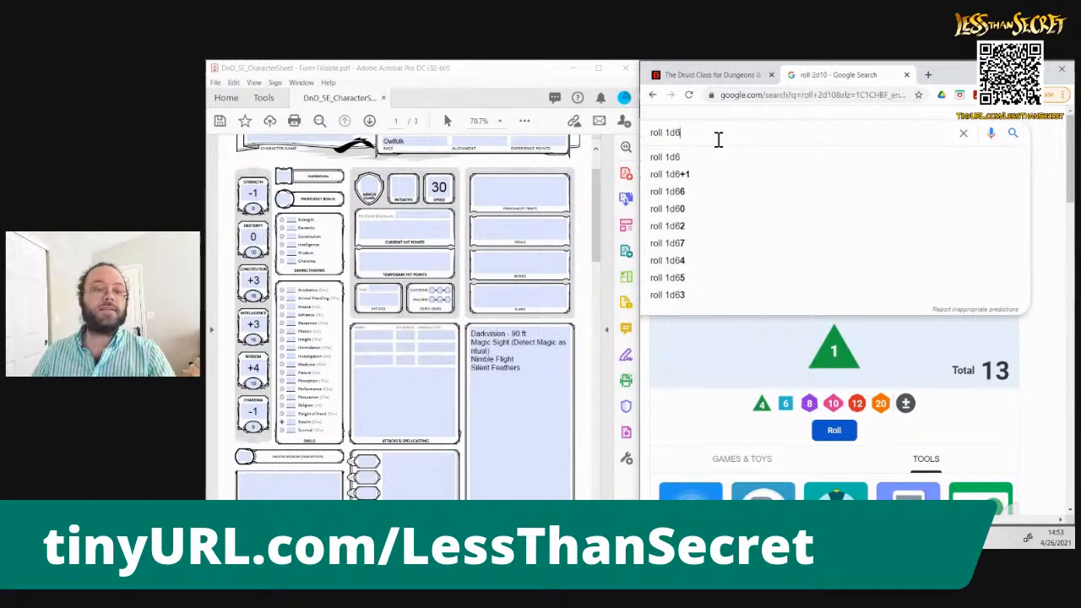
key("Return")
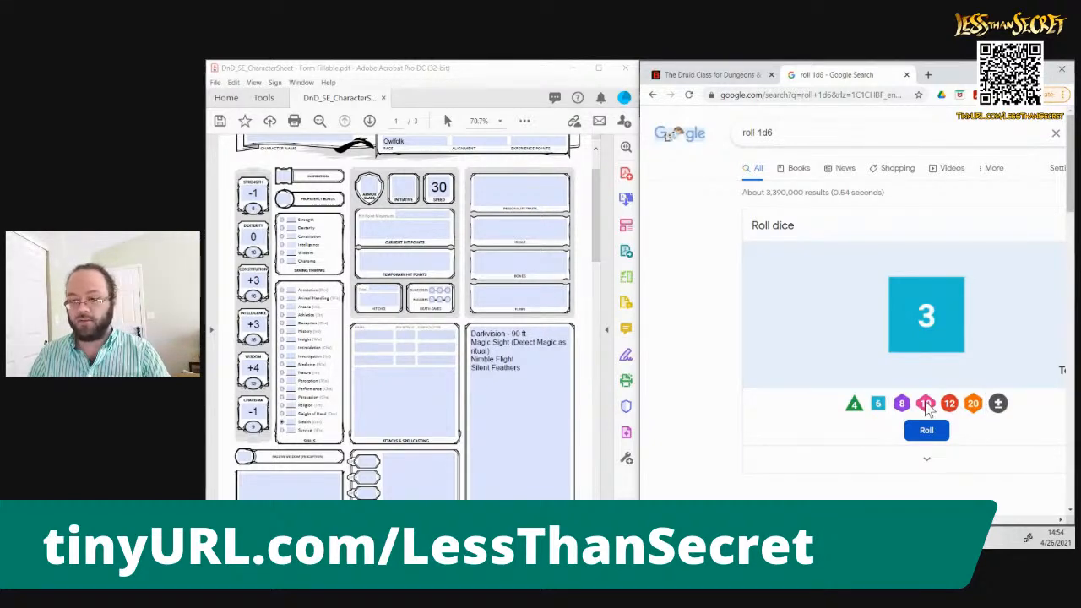
Add two d10 dice to the Google roll and enter "Lawful Evil" as the alignment on the character sheet
double_click(928, 406)
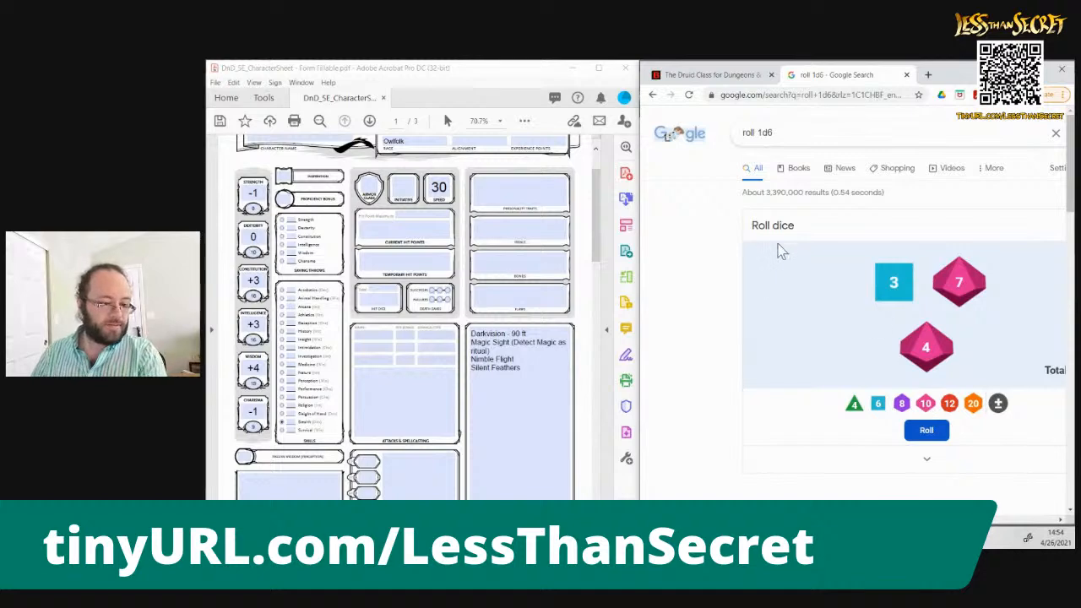
left_click(470, 145)
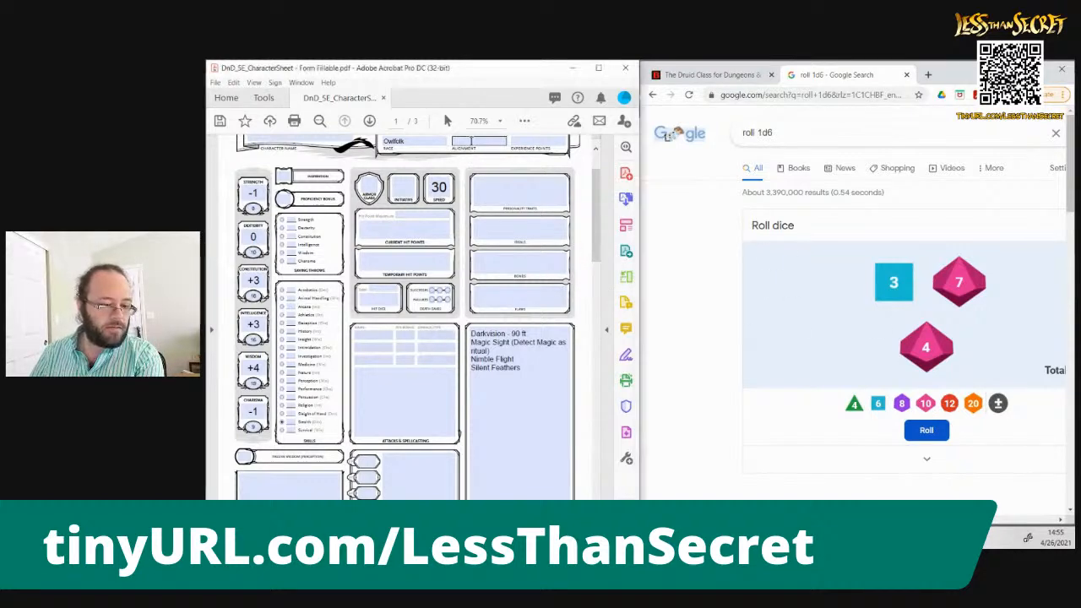
type("Lawful Evil")
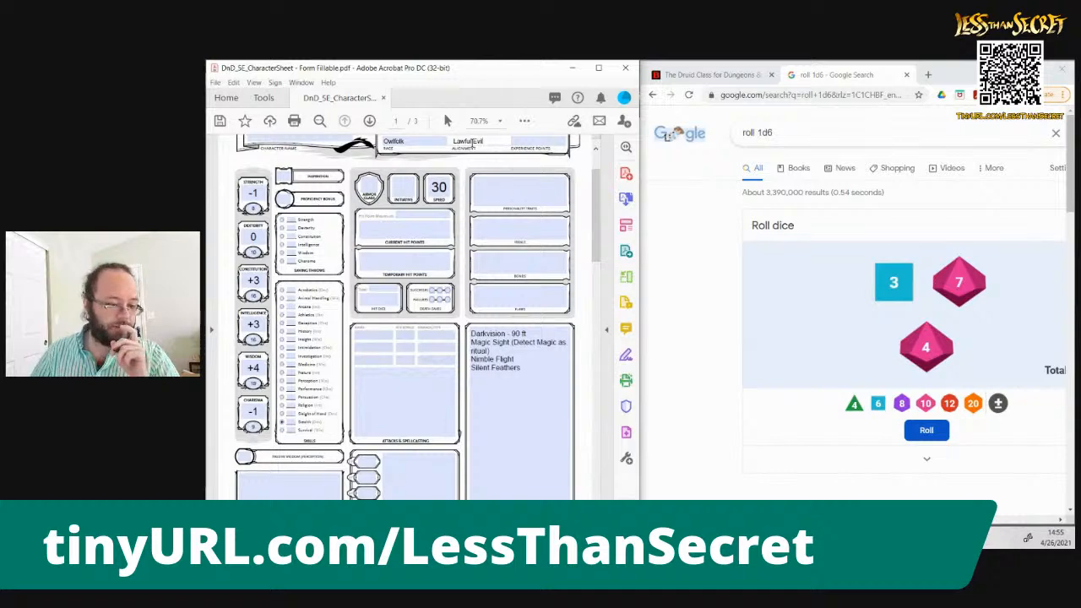
scroll(594, 213, "up", 1)
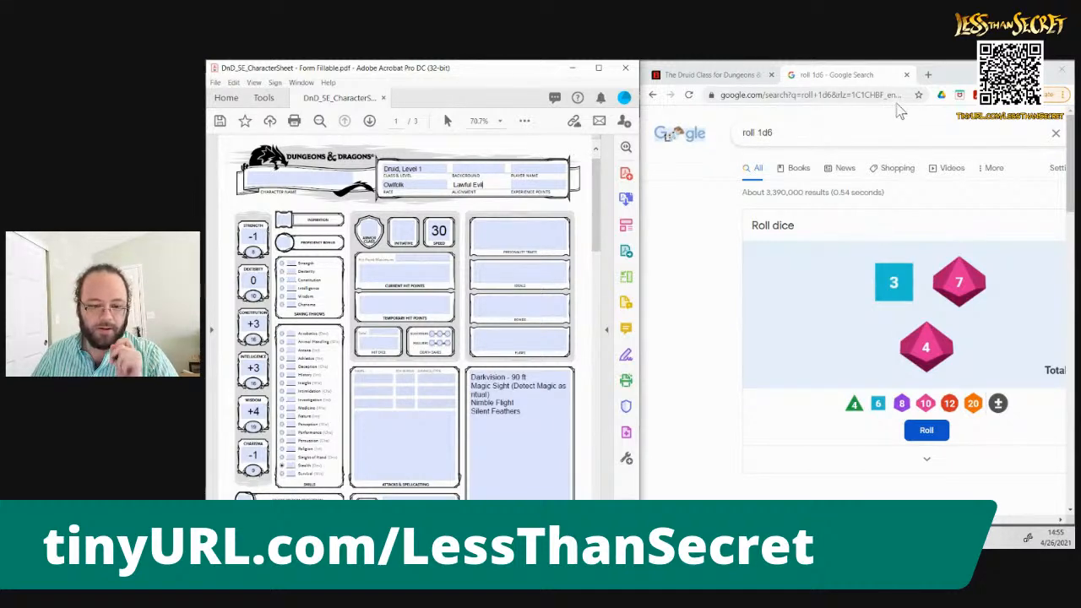
Open the Backgrounds list from the D&D Beyond game rules
left_click(738, 76)
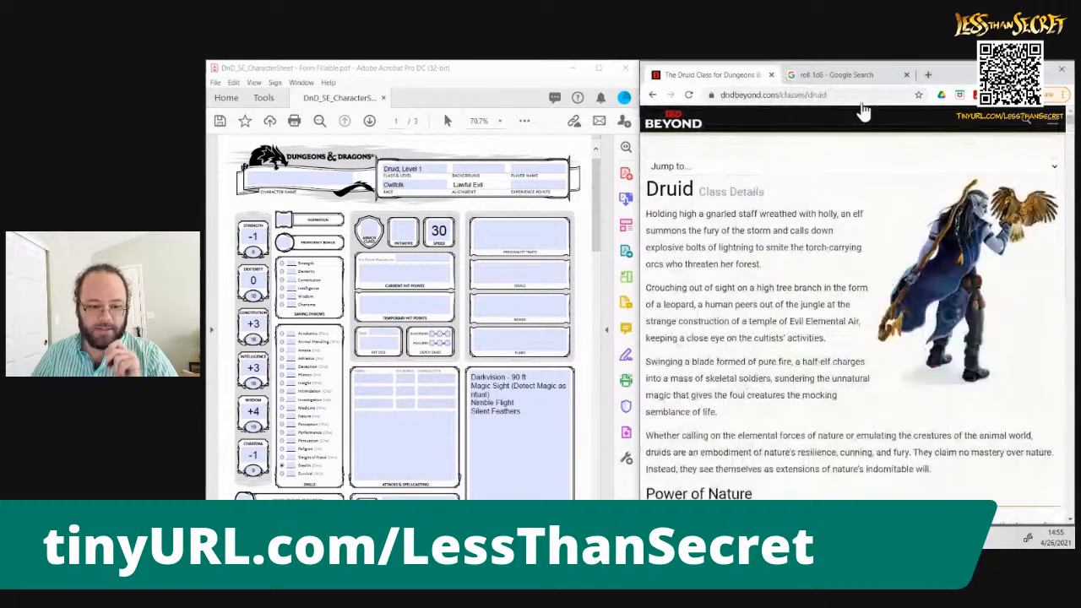
left_click(1059, 123)
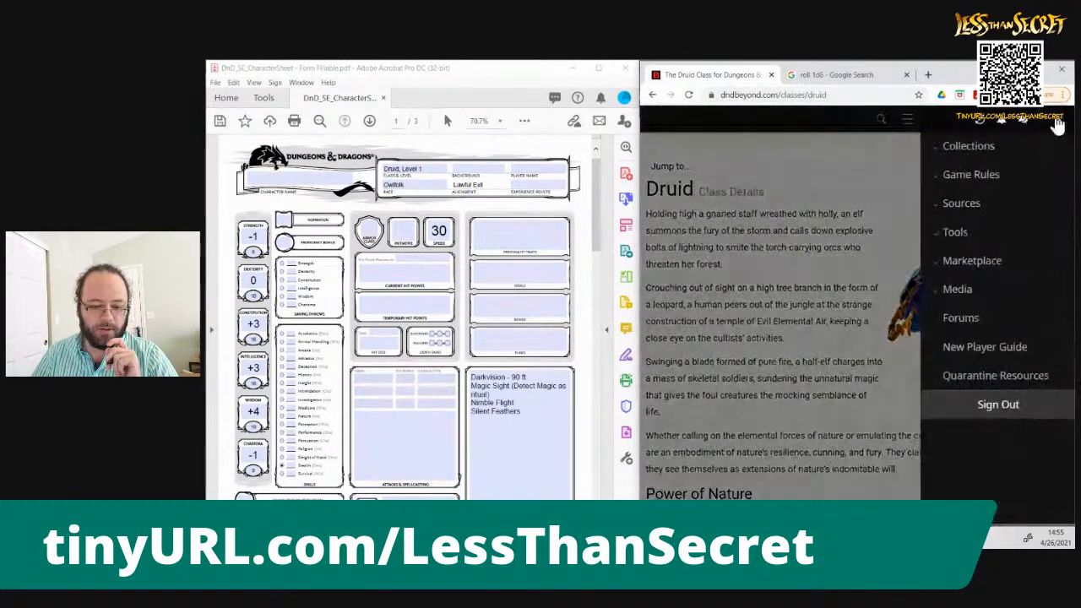
left_click(969, 177)
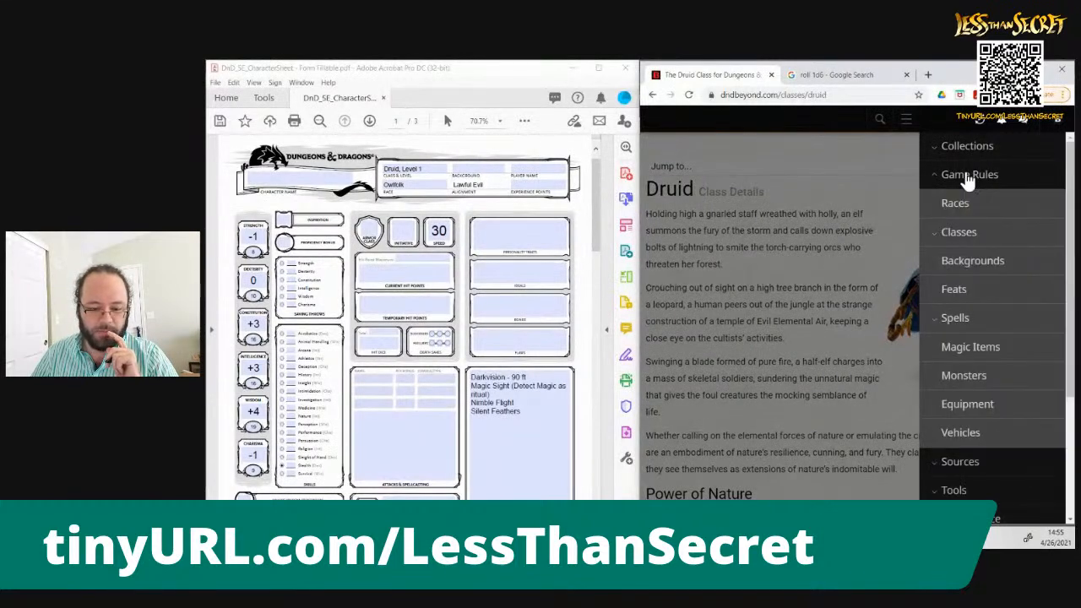
left_click(971, 263)
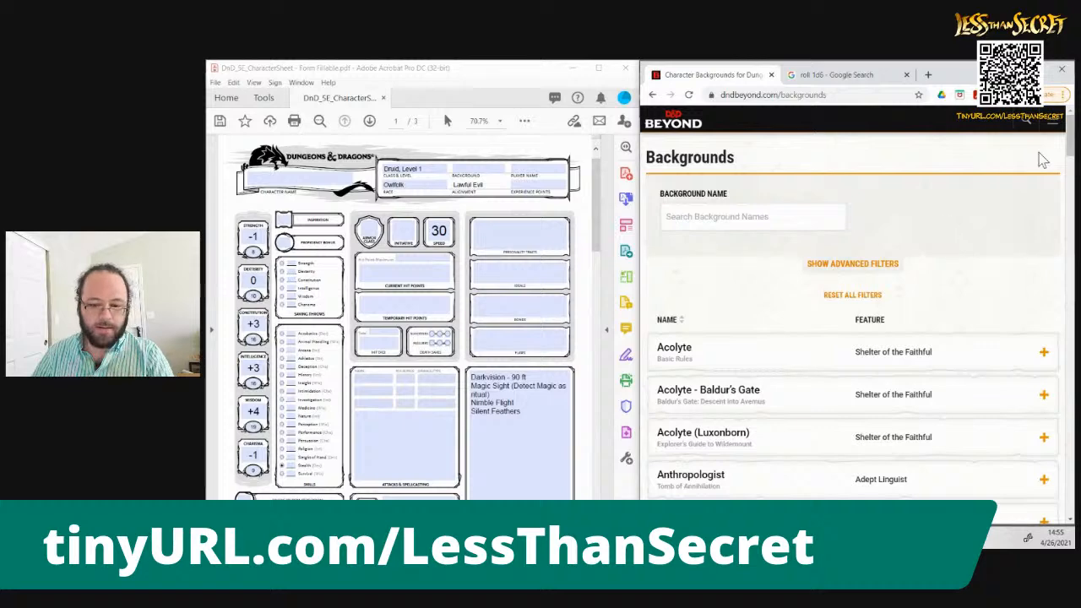
mouse_move(1069, 140)
left_mouse_down()
mouse_move(1071, 533)
mouse_move(1060, 133)
left_mouse_up()
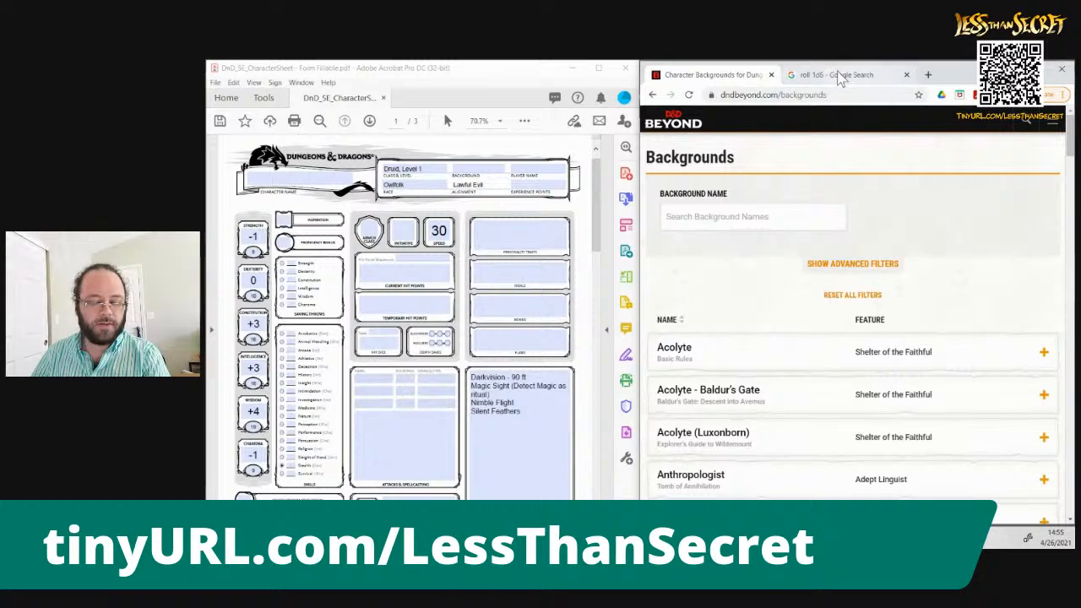
Replace the query on the Google dice roller page with "roll 2d10" and run the search
left_click(840, 75)
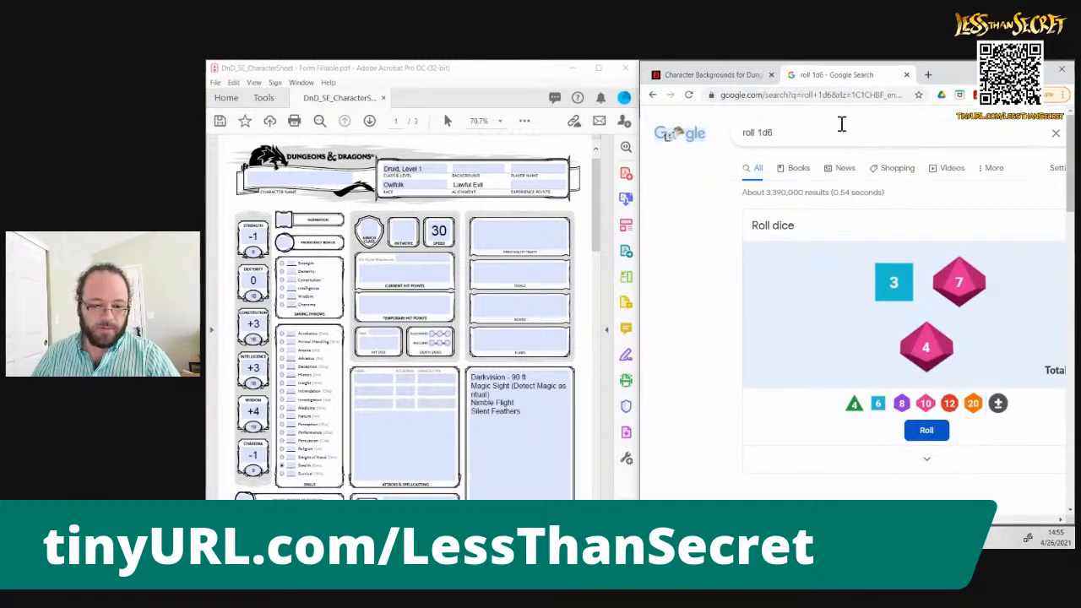
left_click(842, 134)
key("BackSpace")
key("BackSpace")
type("2d10")
key("Return")
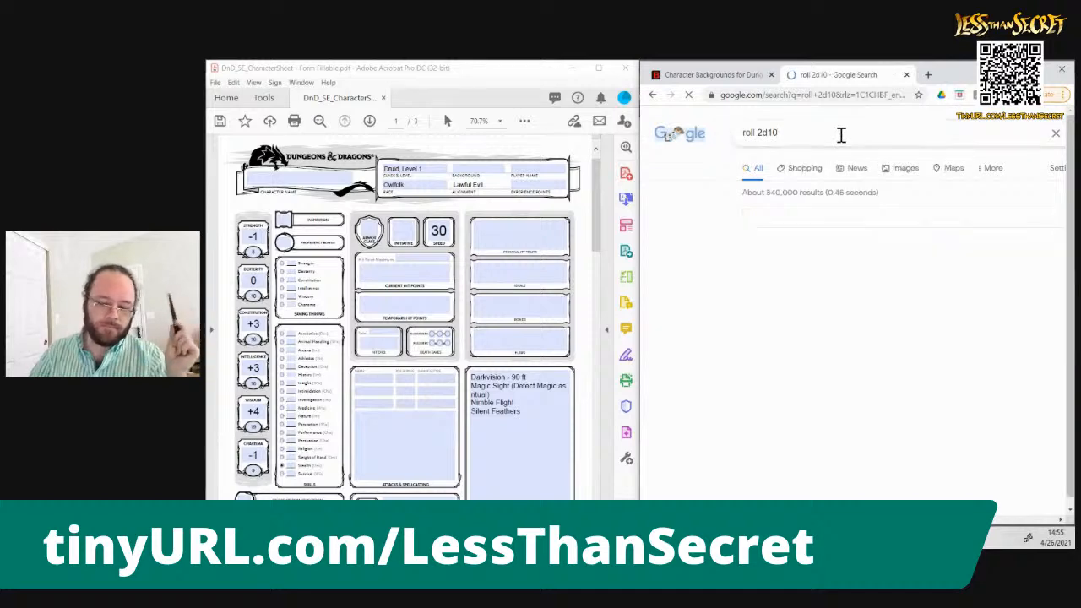
Look through the D&D Beyond backgrounds list from Acolyte down to Noble for a background for the character
left_click(706, 75)
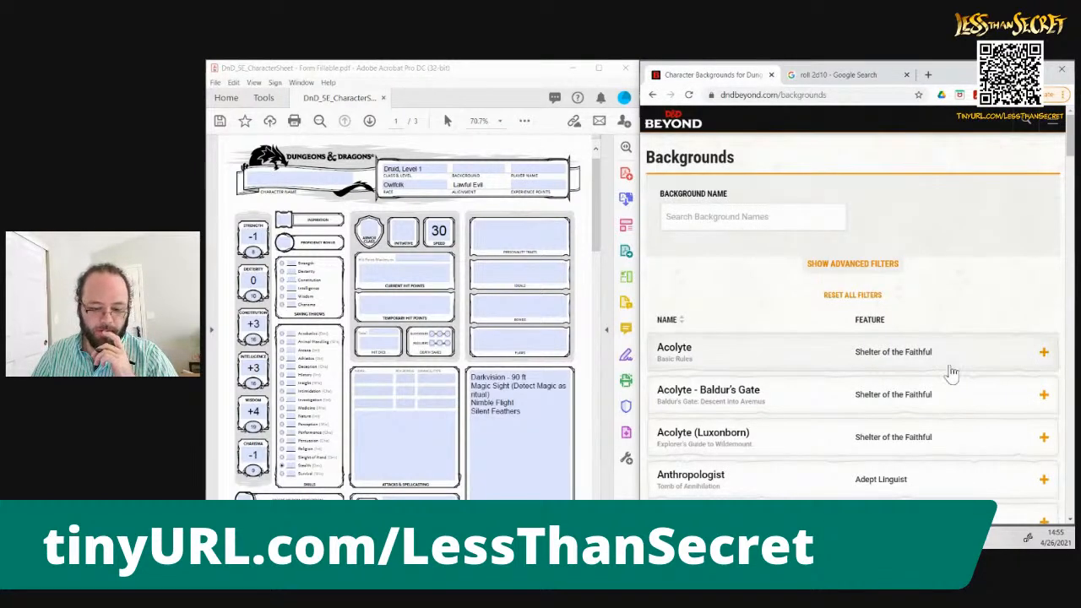
scroll(1071, 143, "down", 3)
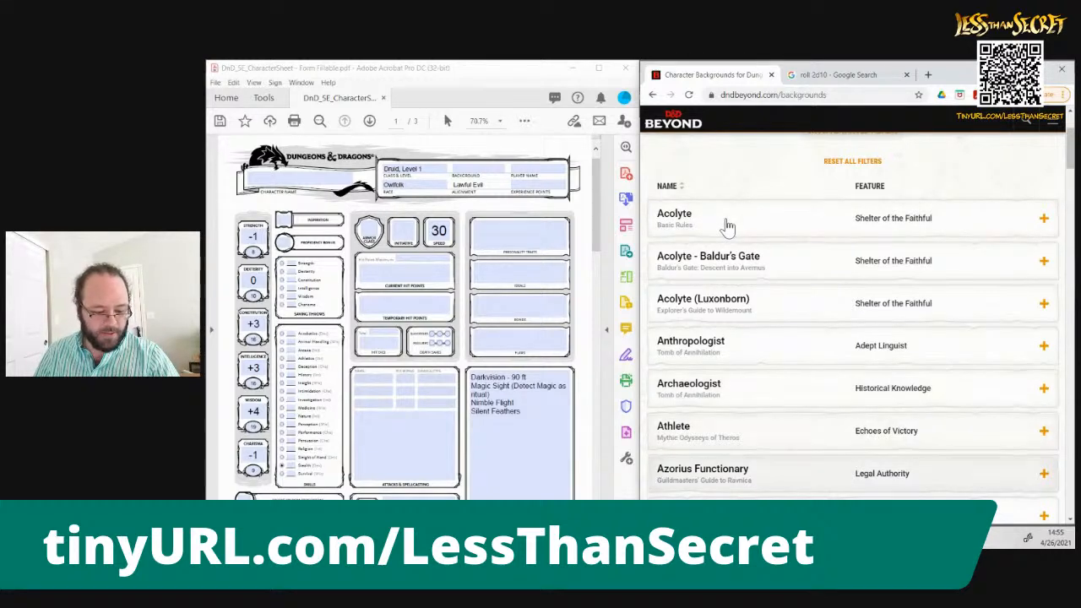
scroll(728, 226, "down", 3)
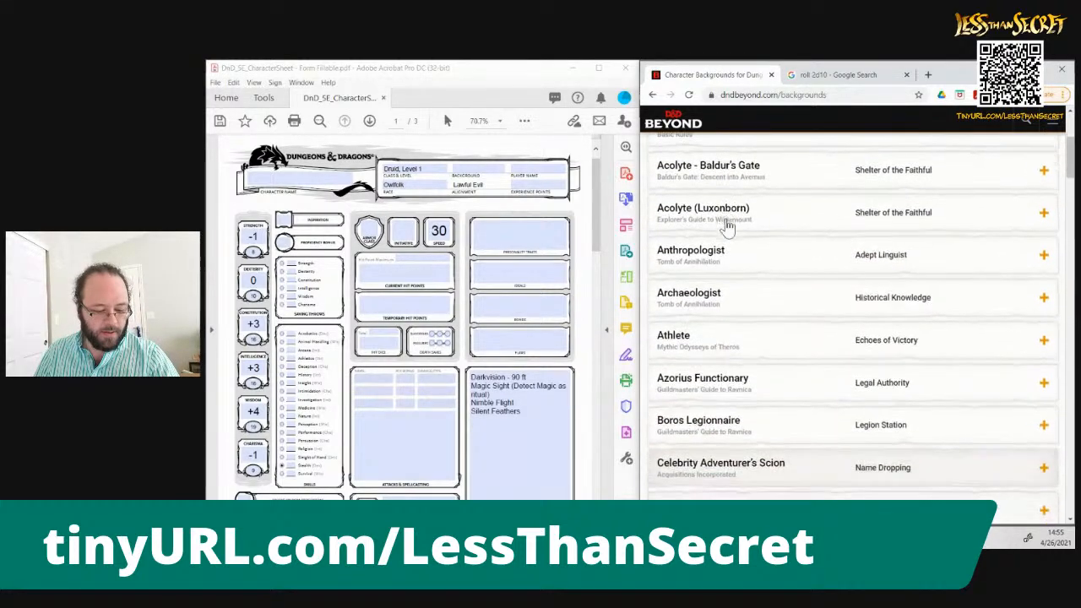
scroll(726, 224, "down", 4)
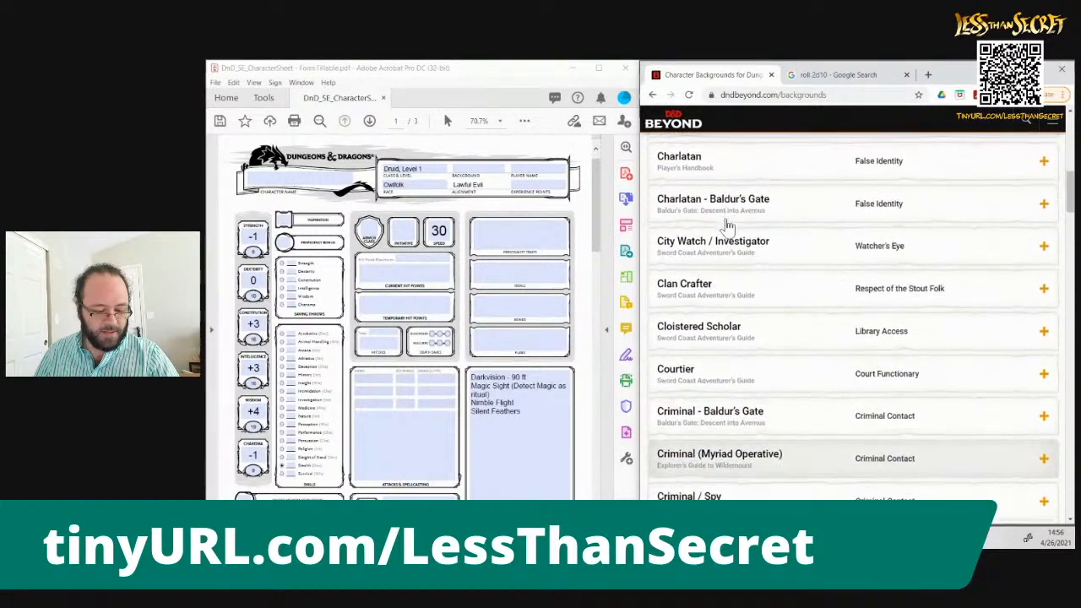
scroll(728, 227, "down", 1)
scroll(728, 226, "down", 2)
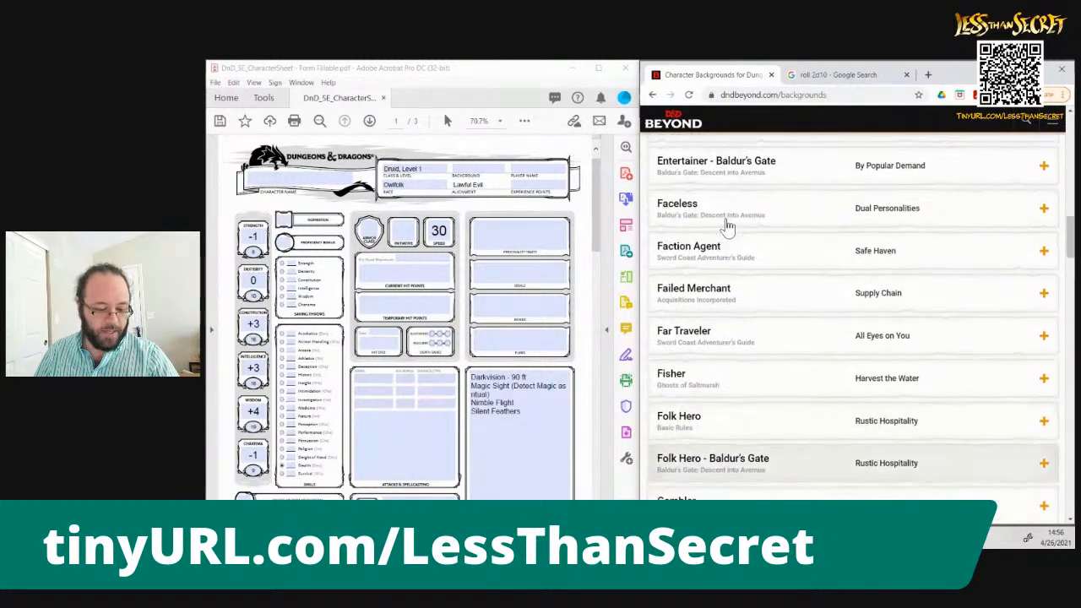
scroll(729, 226, "down", 1)
scroll(728, 226, "down", 1)
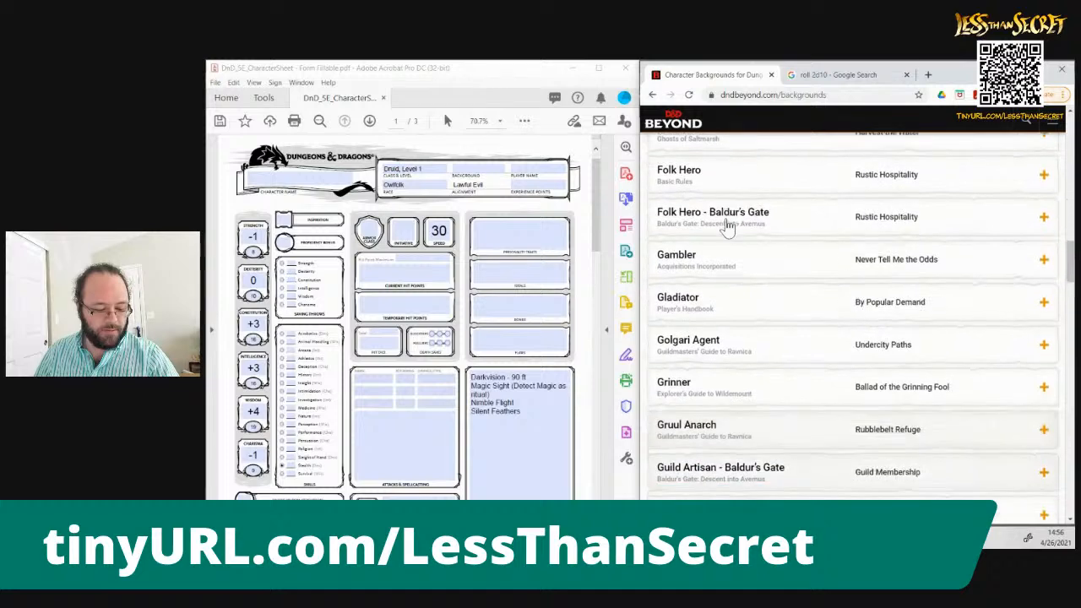
scroll(728, 227, "down", 1)
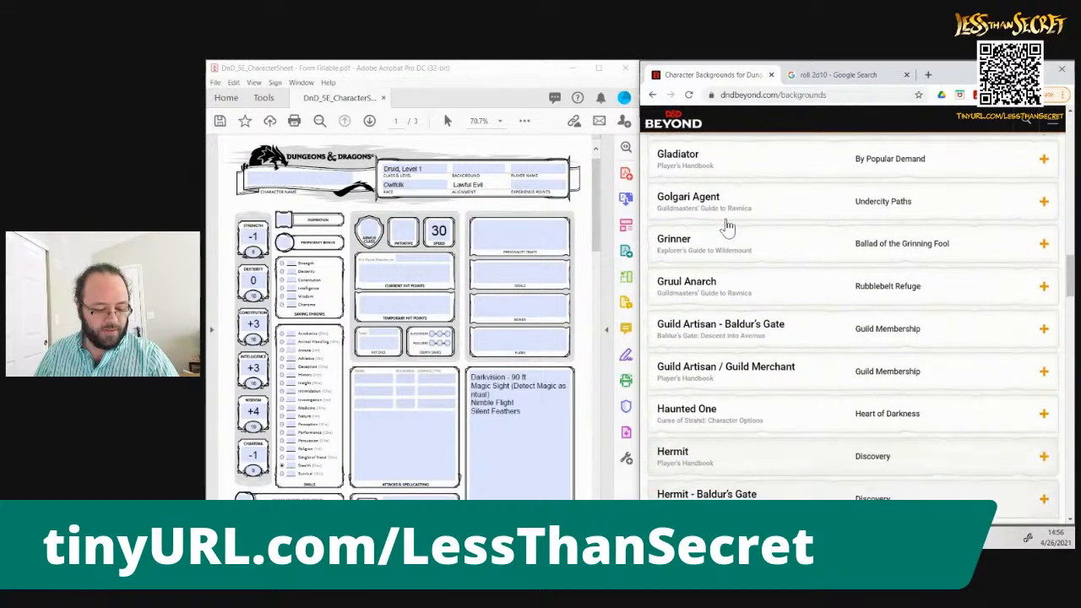
scroll(728, 227, "down", 4)
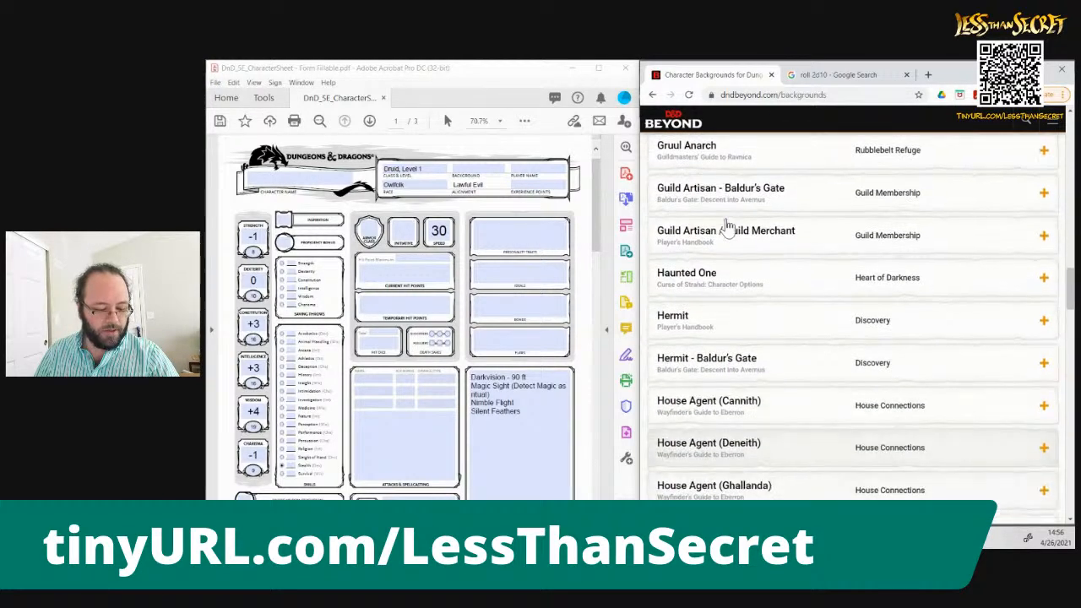
scroll(728, 227, "down", 3)
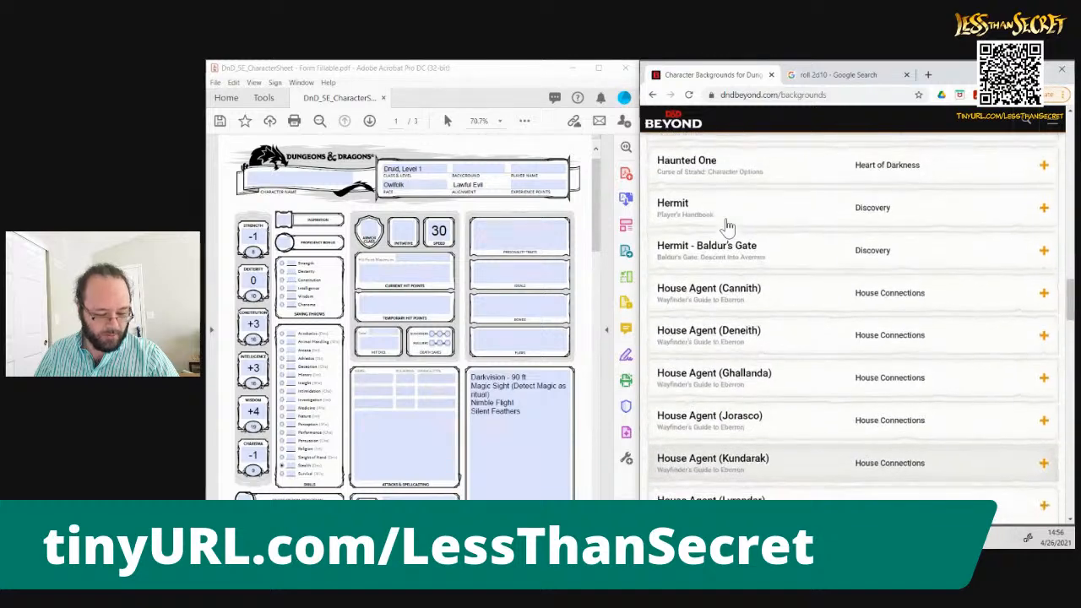
scroll(728, 227, "down", 3)
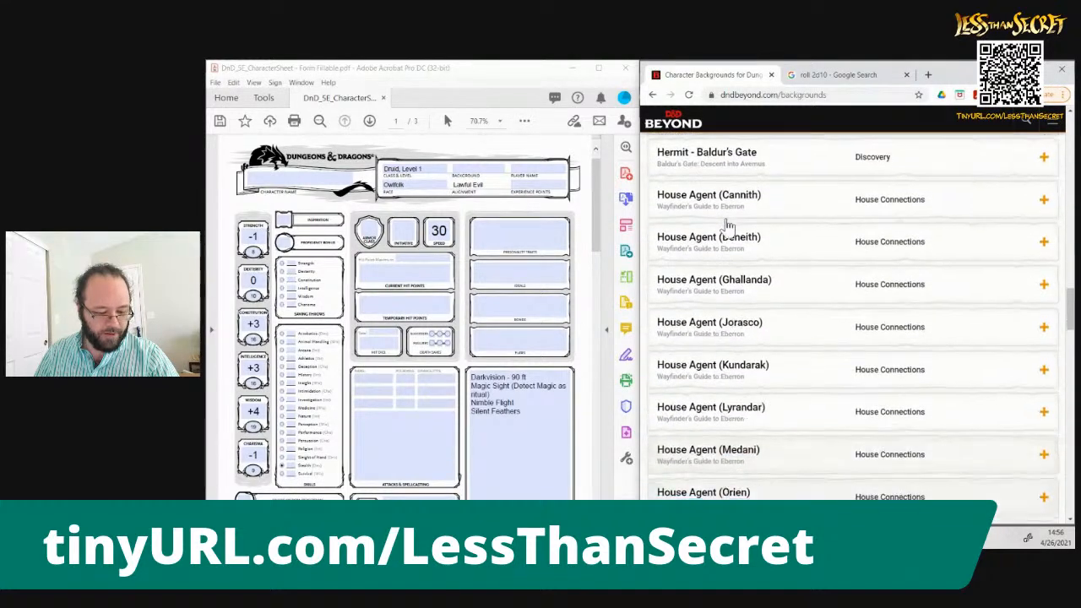
scroll(728, 227, "down", 3)
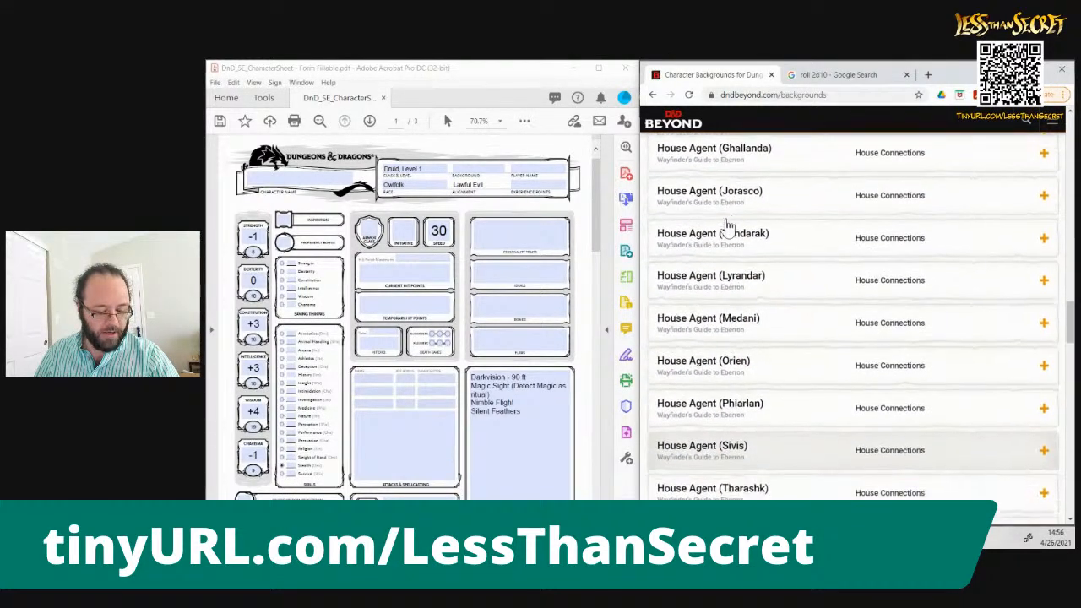
scroll(728, 226, "down", 1)
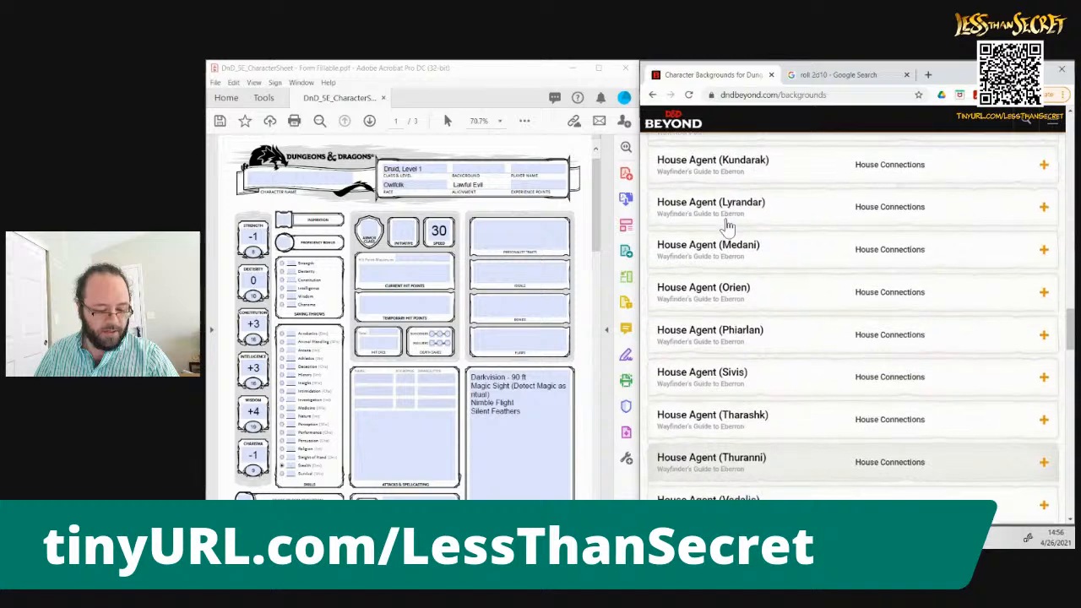
scroll(728, 226, "down", 1)
scroll(728, 226, "down", 2)
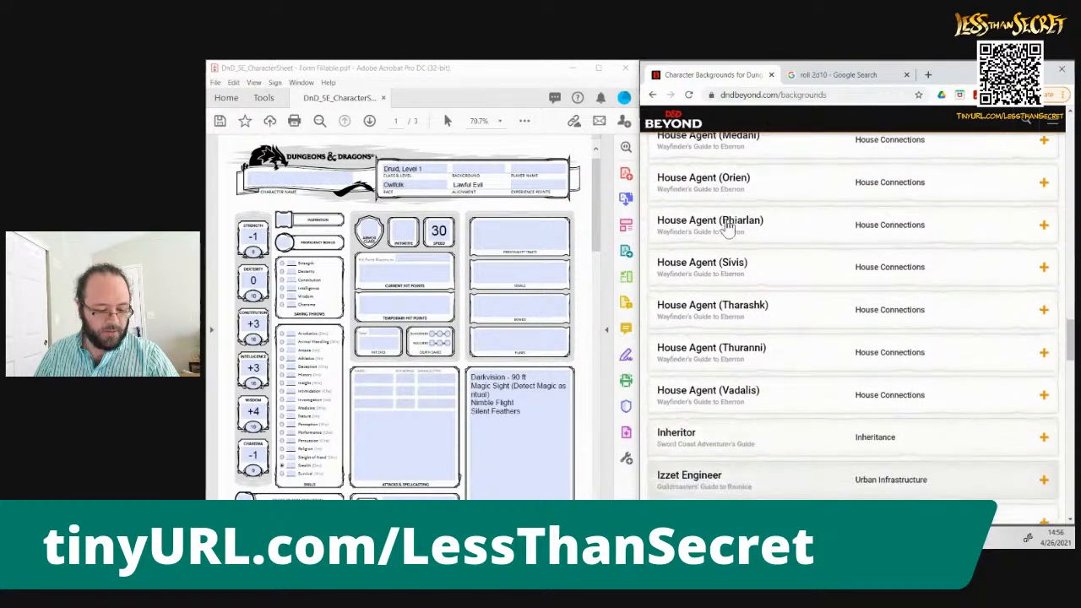
scroll(728, 227, "down", 2)
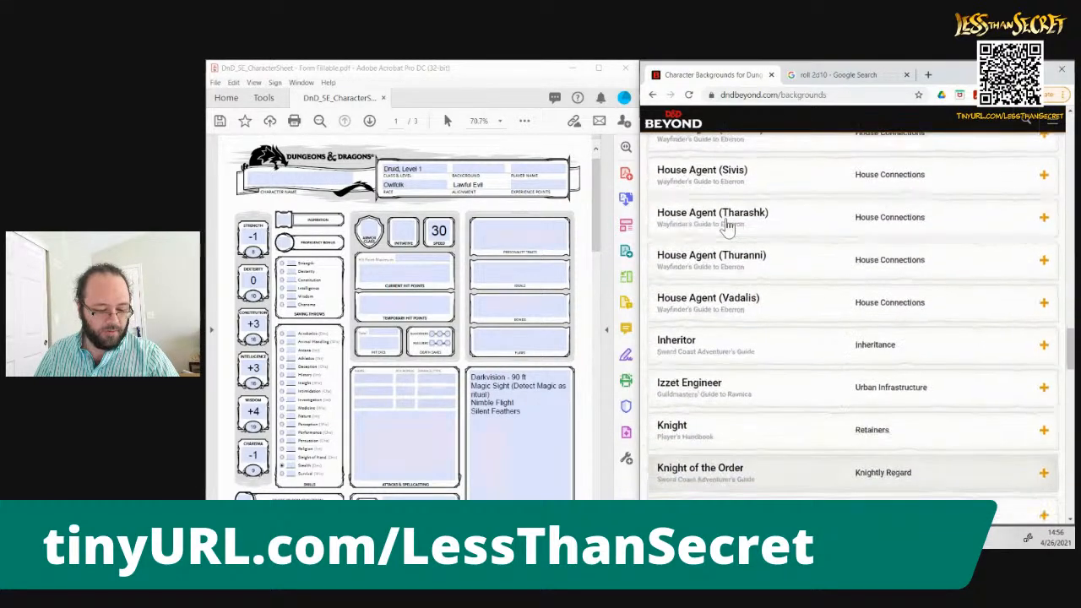
scroll(728, 227, "down", 1)
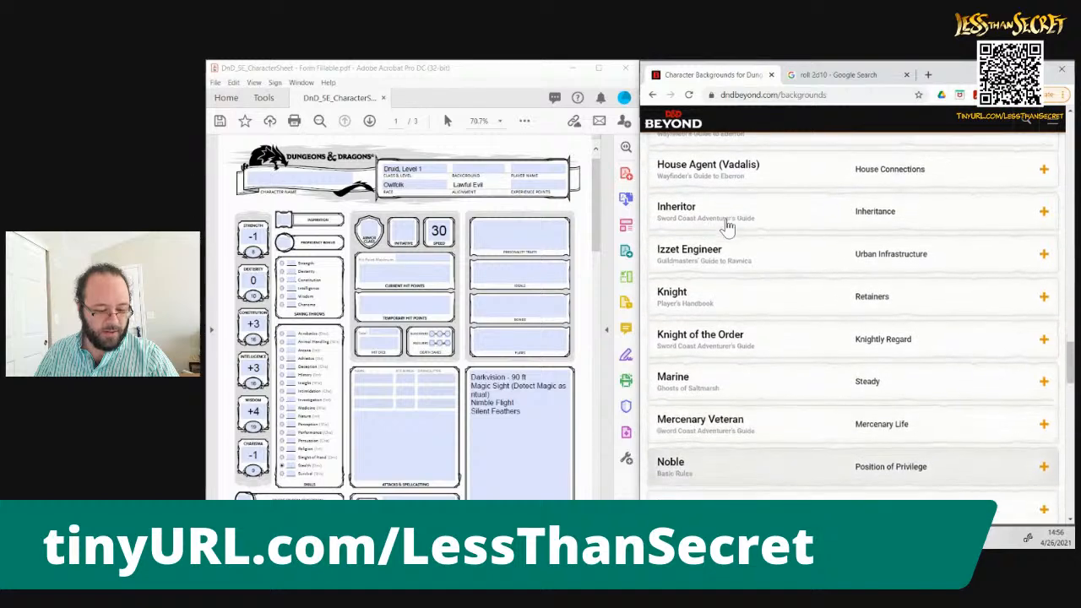
Check the 2d10 roll, expand the basic Noble background's details and enter "Noble" as the background on the character sheet
left_click(811, 76)
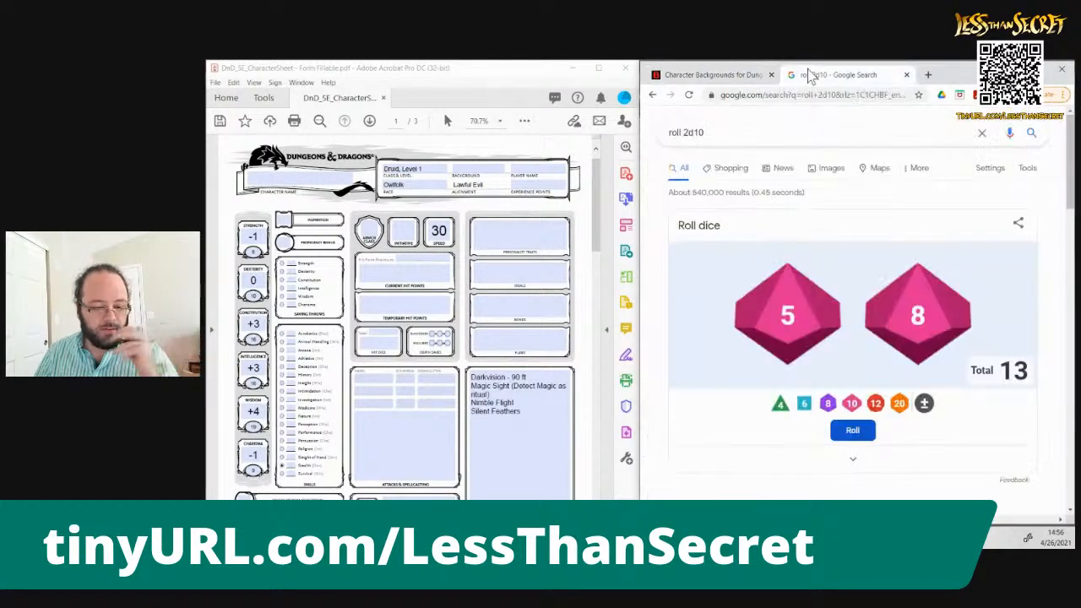
left_click(714, 75)
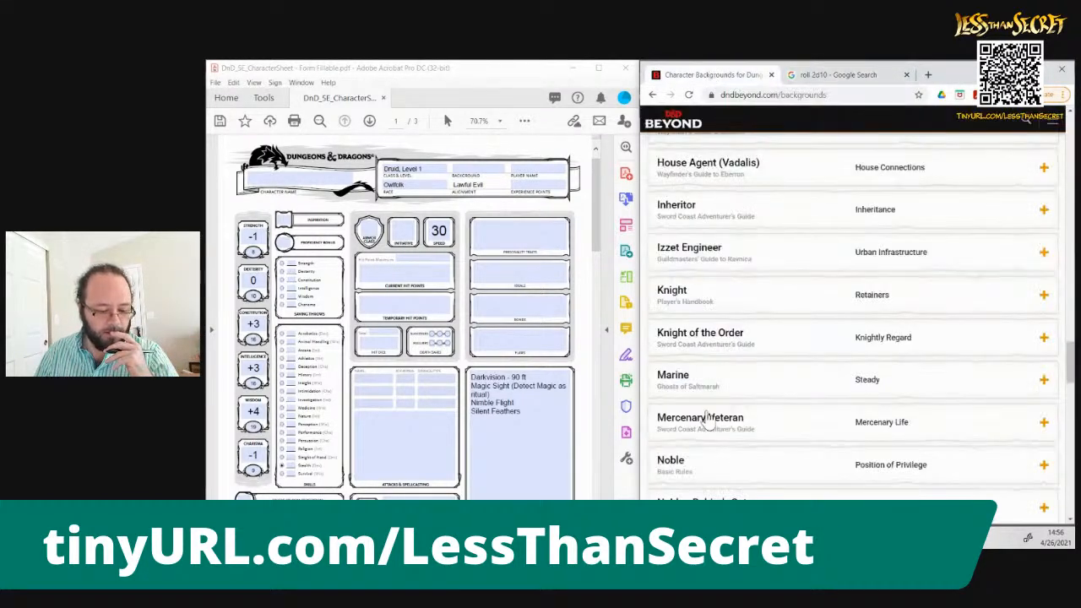
left_click(784, 463)
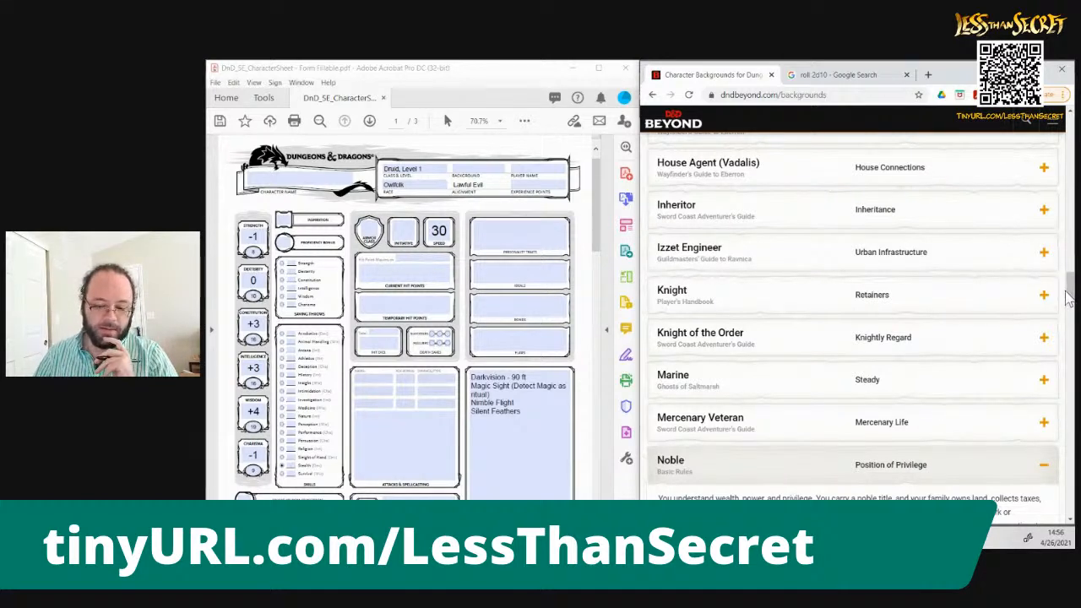
left_click_drag(1069, 295, 1071, 313)
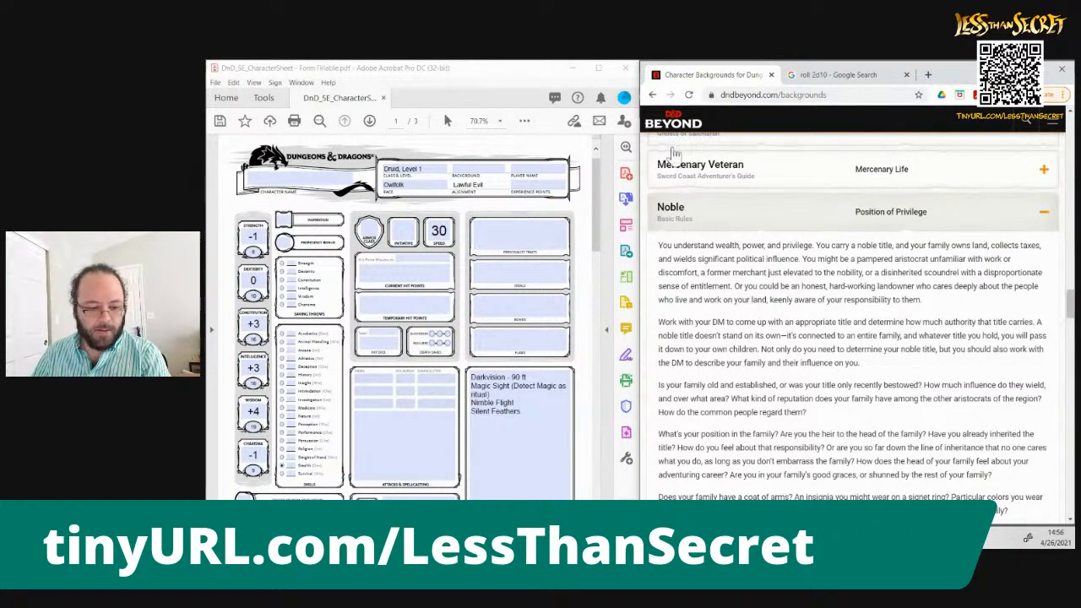
left_click(476, 170)
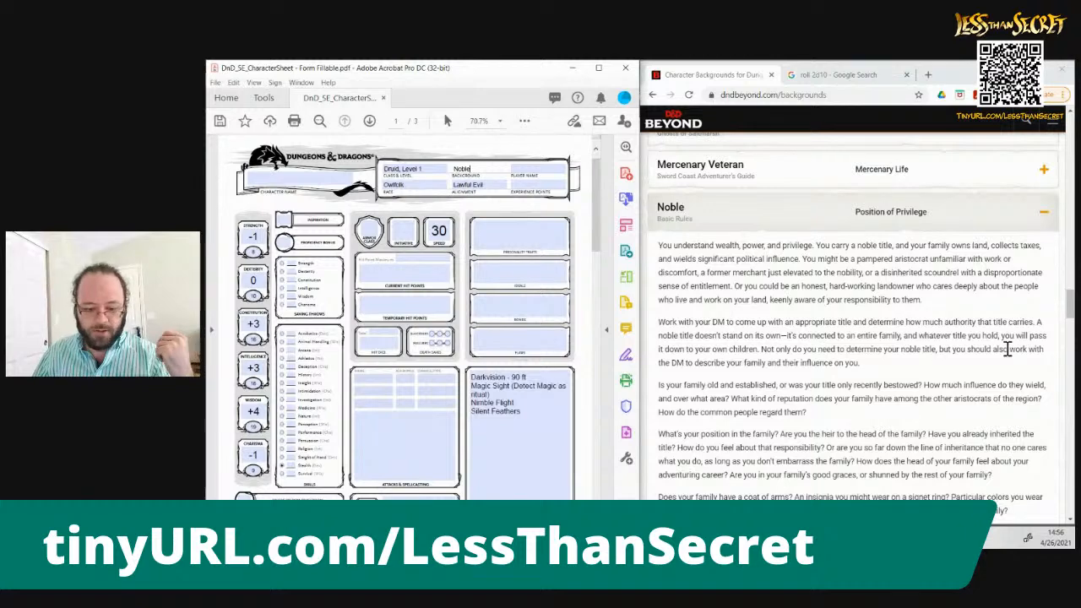
Mark History and Persuasion as proficient skills on the character sheet, following the Noble background's skill proficiencies
left_click(1070, 313)
scroll(1070, 313, "down", 4)
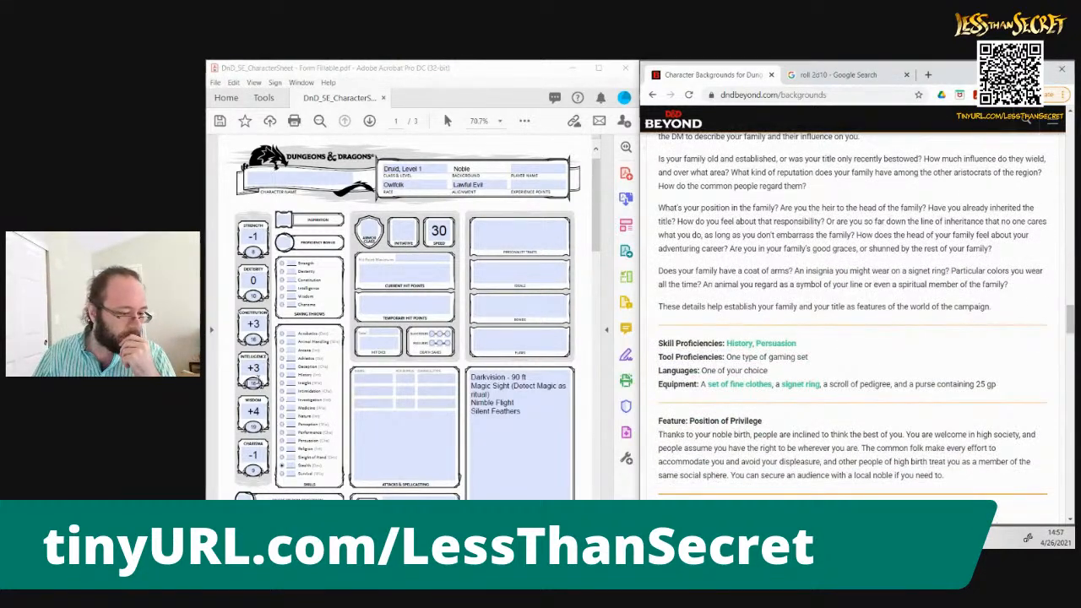
left_click(281, 374)
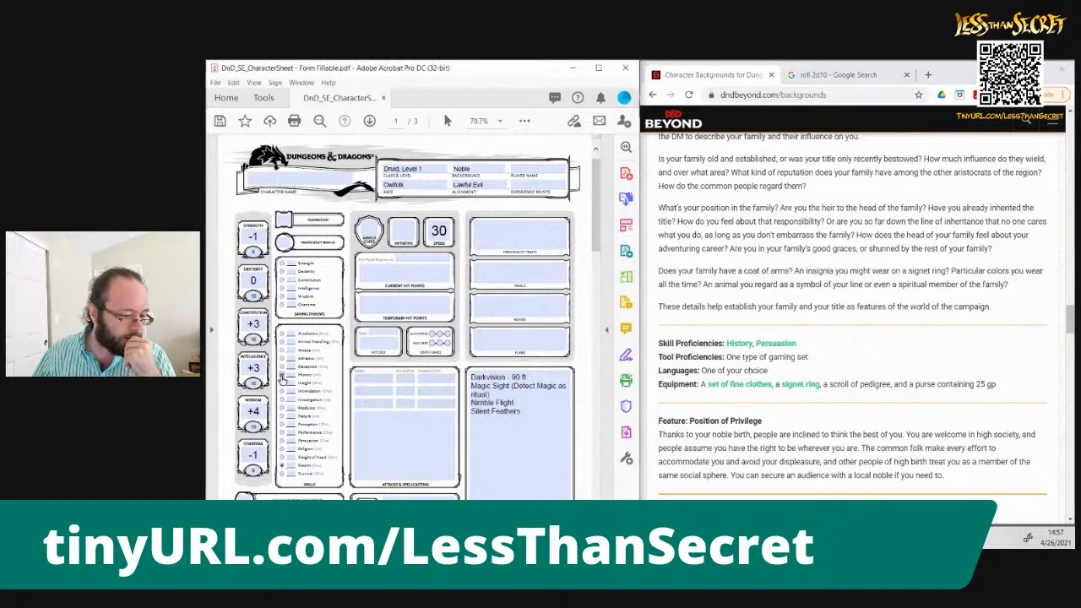
left_click(281, 441)
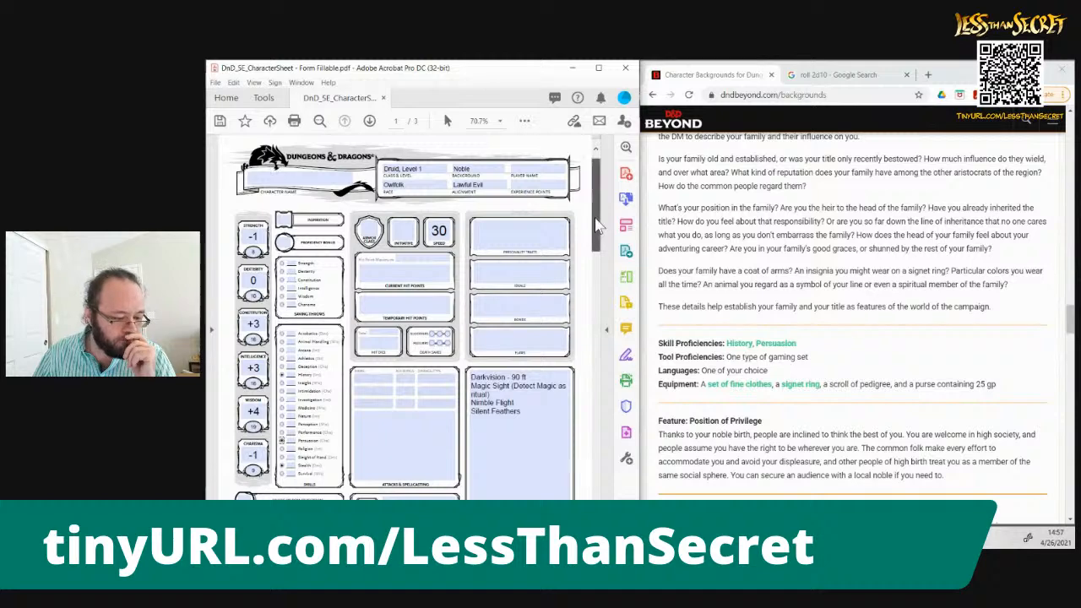
left_click_drag(596, 225, 597, 250)
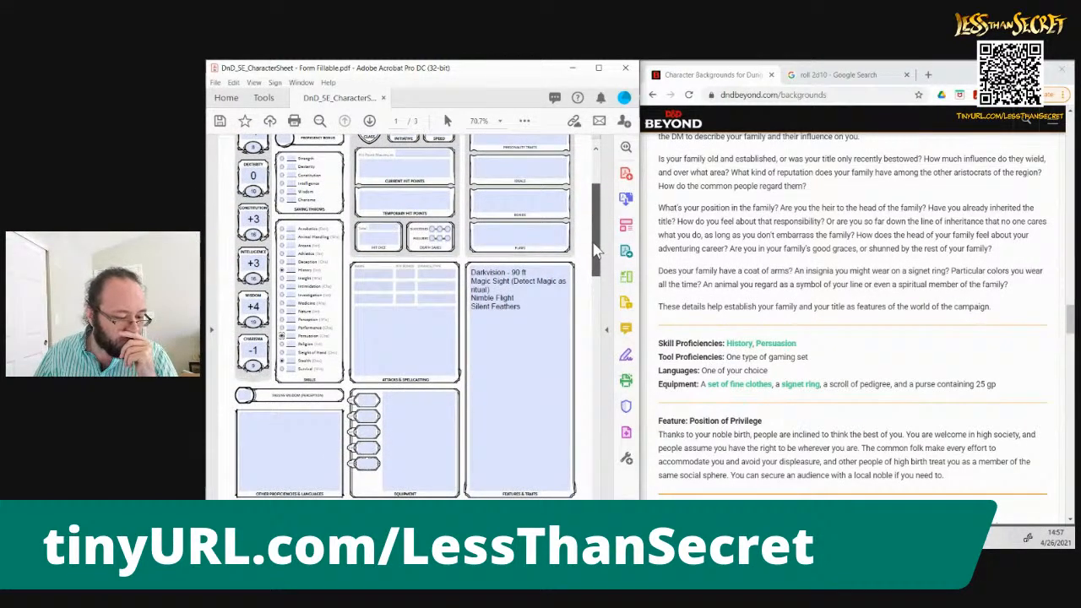
Enter "Proficiency: Cards" under Other Proficiencies & Languages on the character sheet as the Noble's gaming set proficiency
left_click(266, 451)
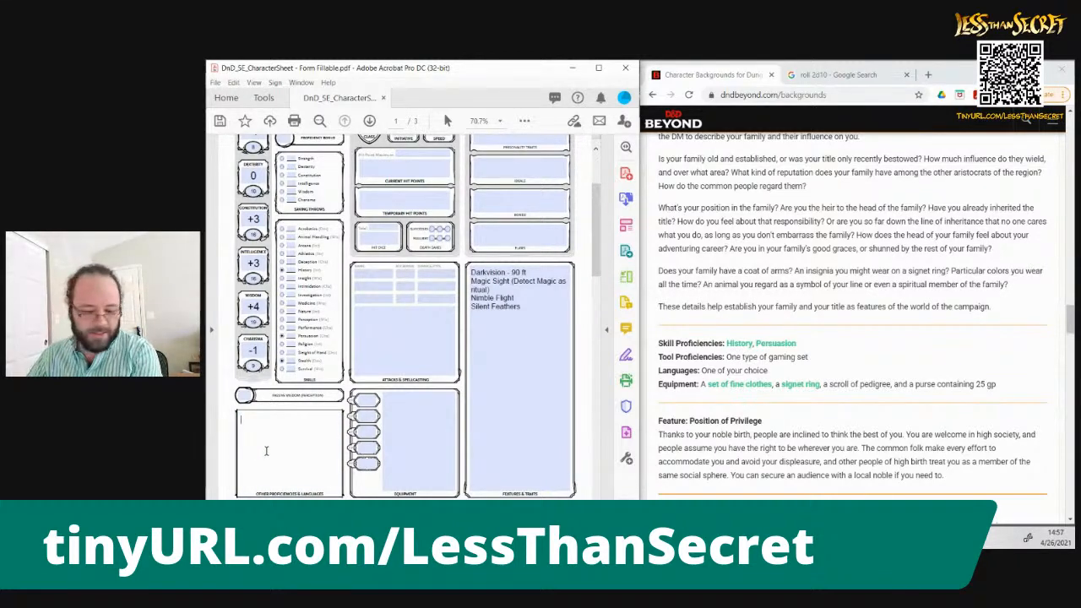
type("ar")
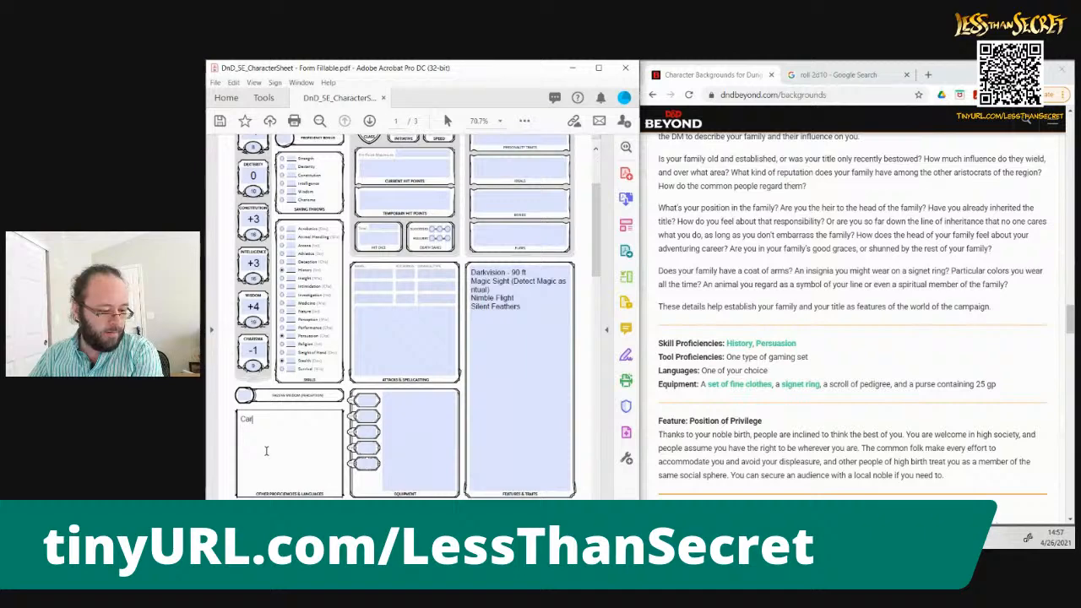
type("iency:")
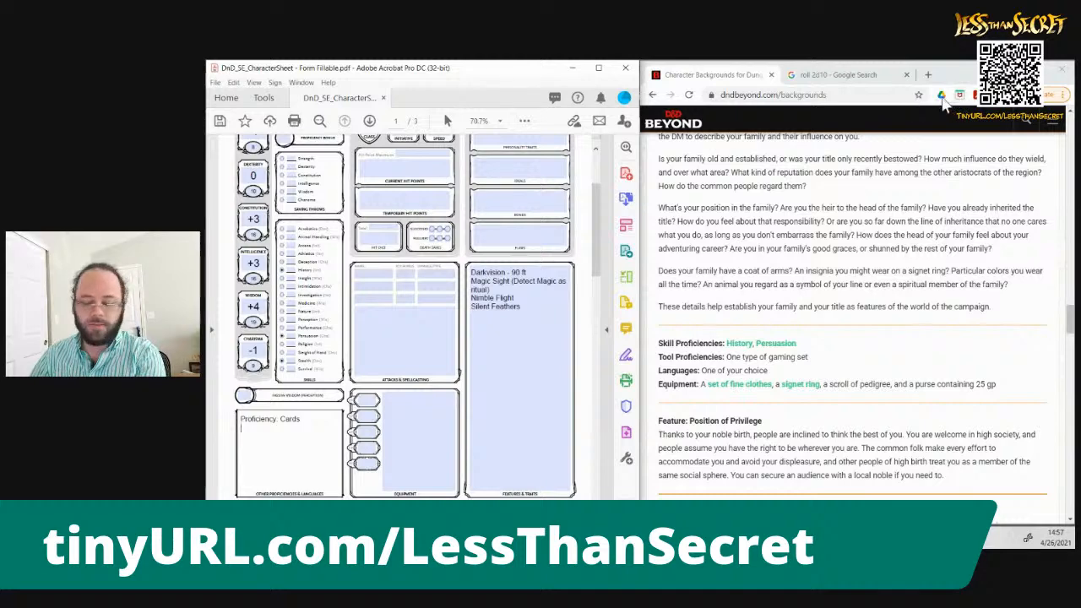
Open dndbeyond.com in a new browser tab and search the site for "owlfolk"
left_click(958, 75)
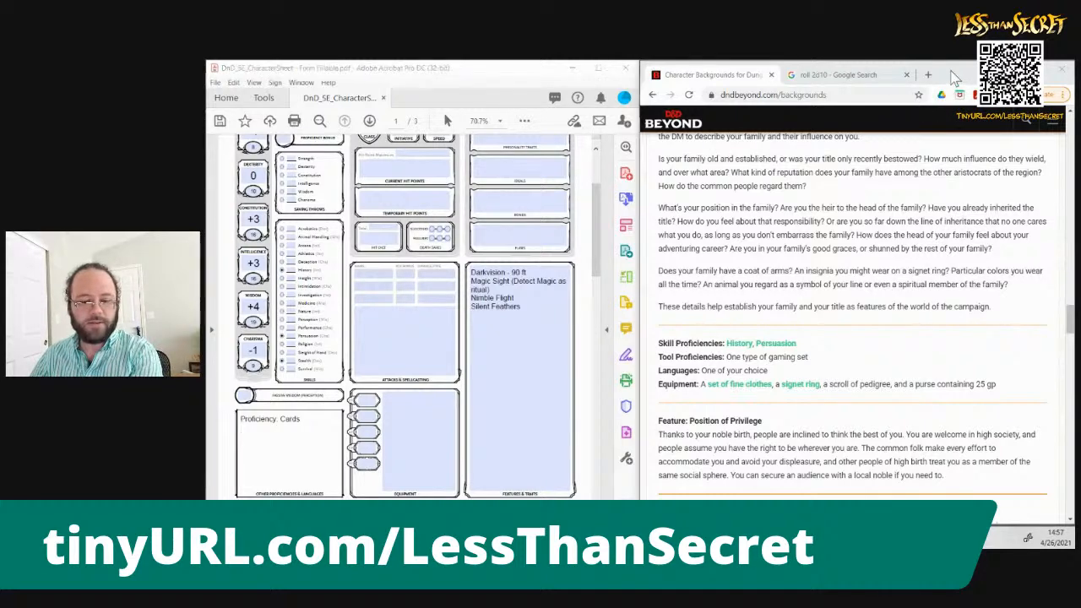
type("dndbeyond.com")
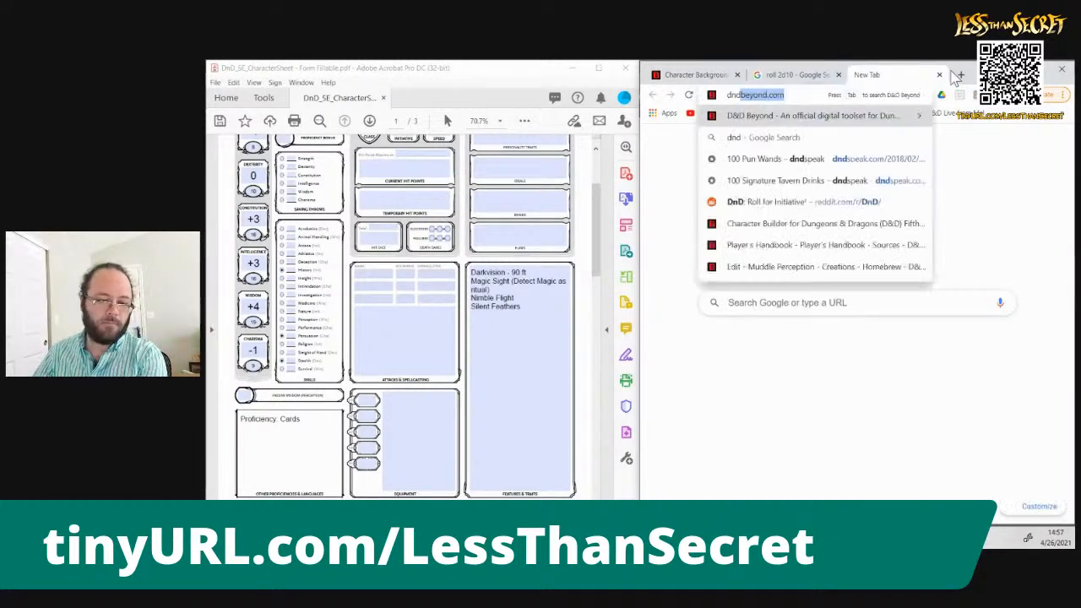
key("Return")
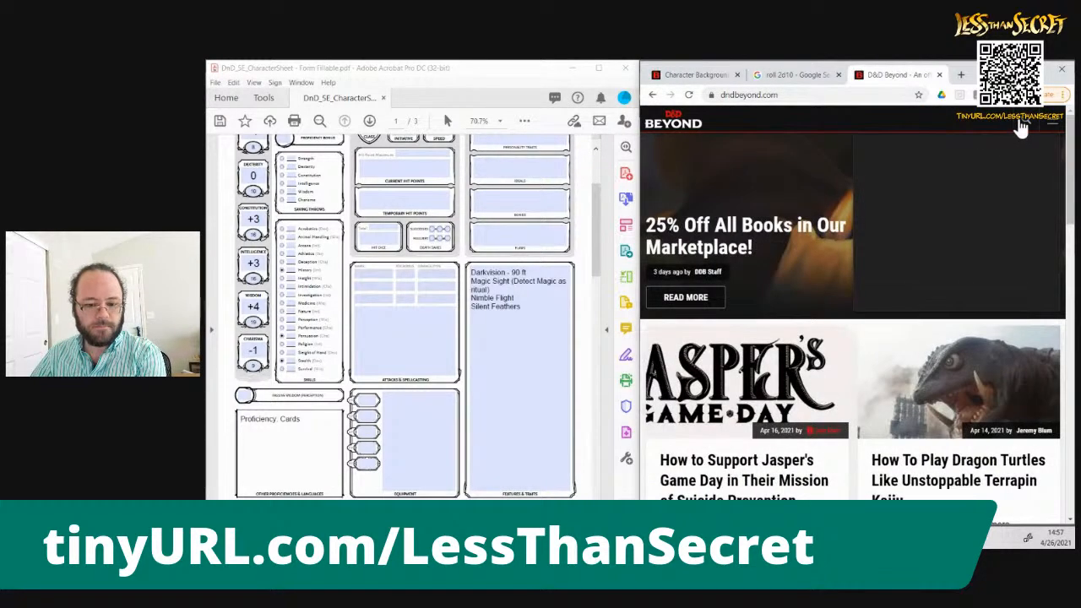
left_click(1024, 120)
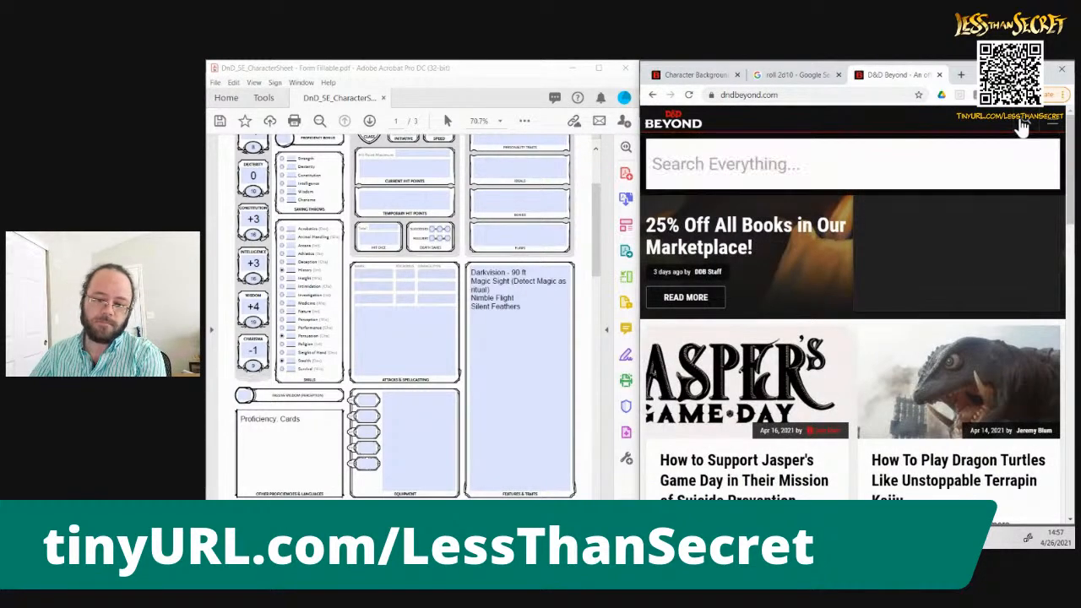
left_click(915, 177)
type("owlfolk")
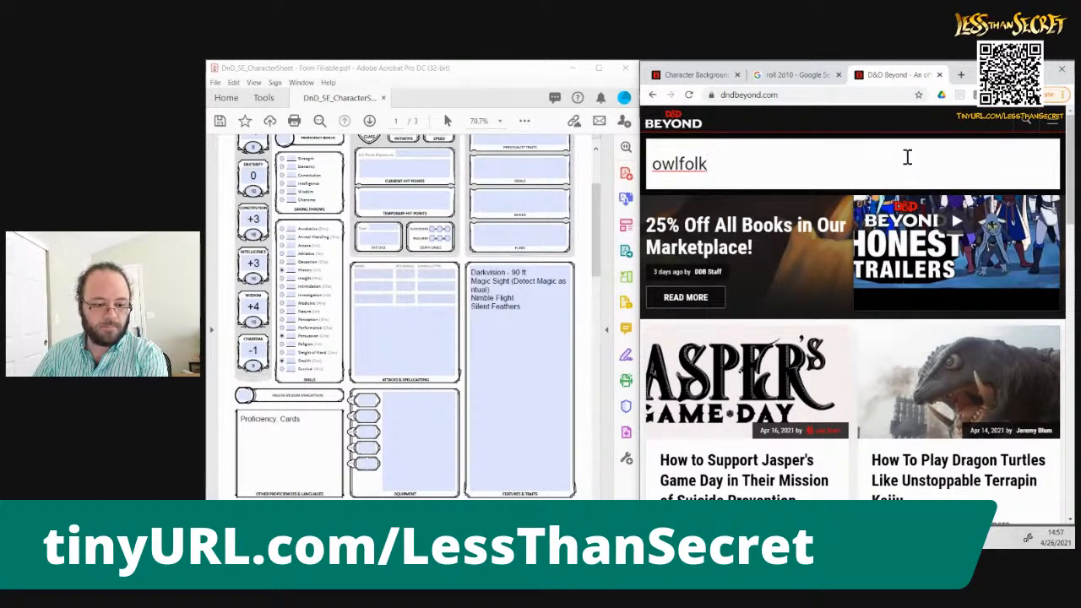
key("Return")
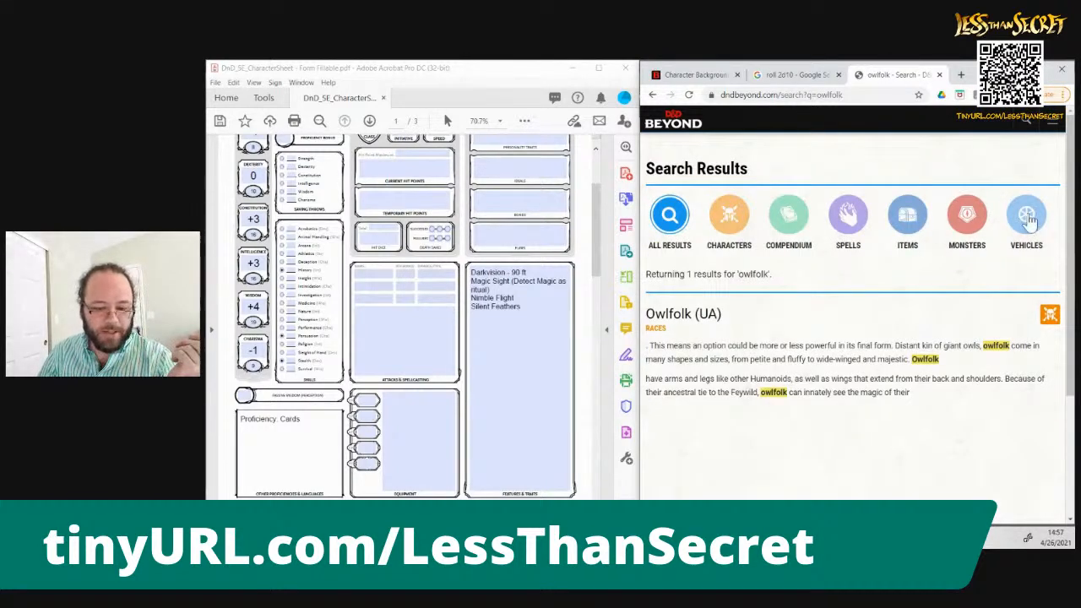
Open the Owlfolk (UA) race page from the search results and read its Languages trait
left_click_drag(1070, 200, 1070, 221)
left_click(673, 288)
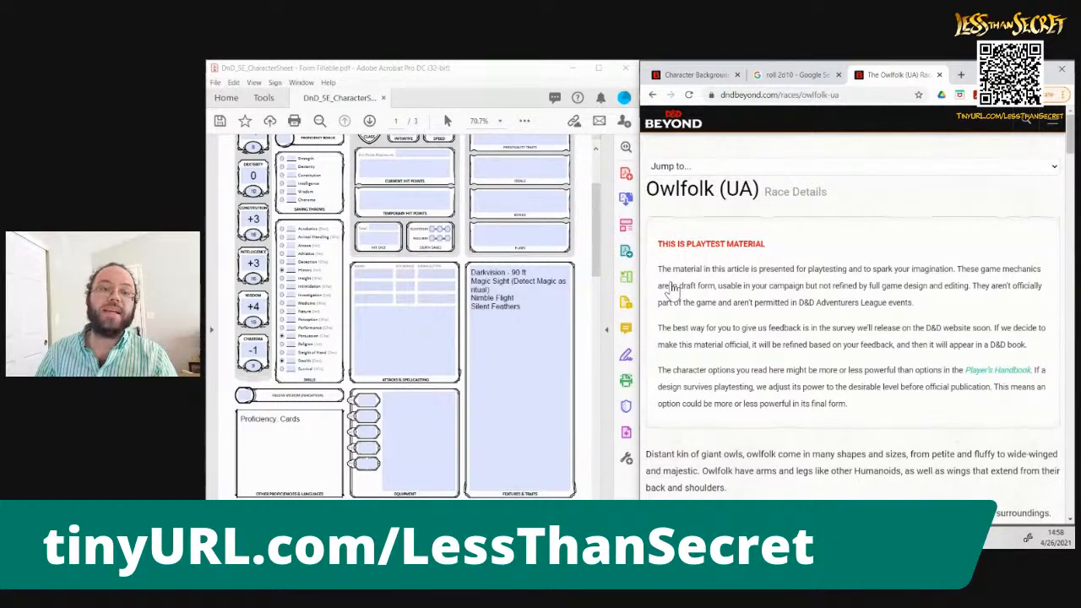
scroll(671, 289, "down", 8)
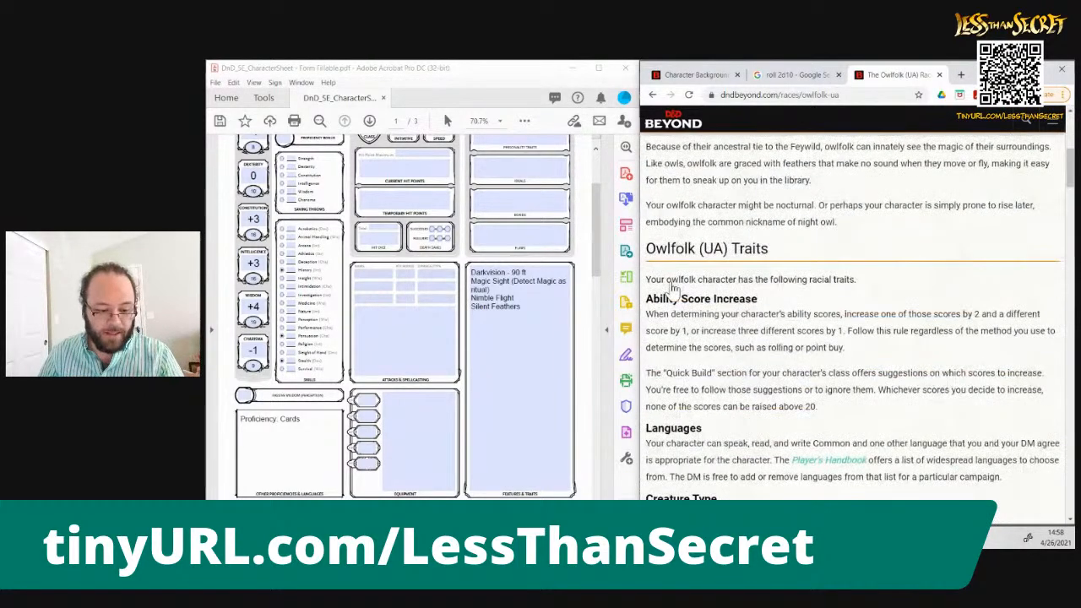
scroll(673, 289, "down", 1)
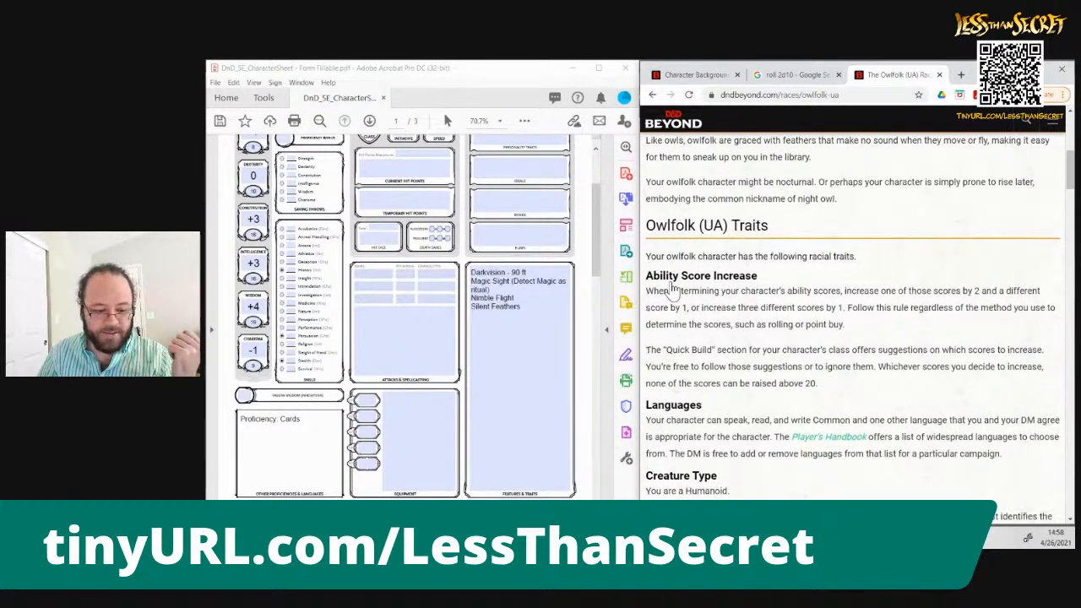
scroll(673, 290, "down", 2)
scroll(674, 290, "down", 1)
scroll(673, 289, "down", 2)
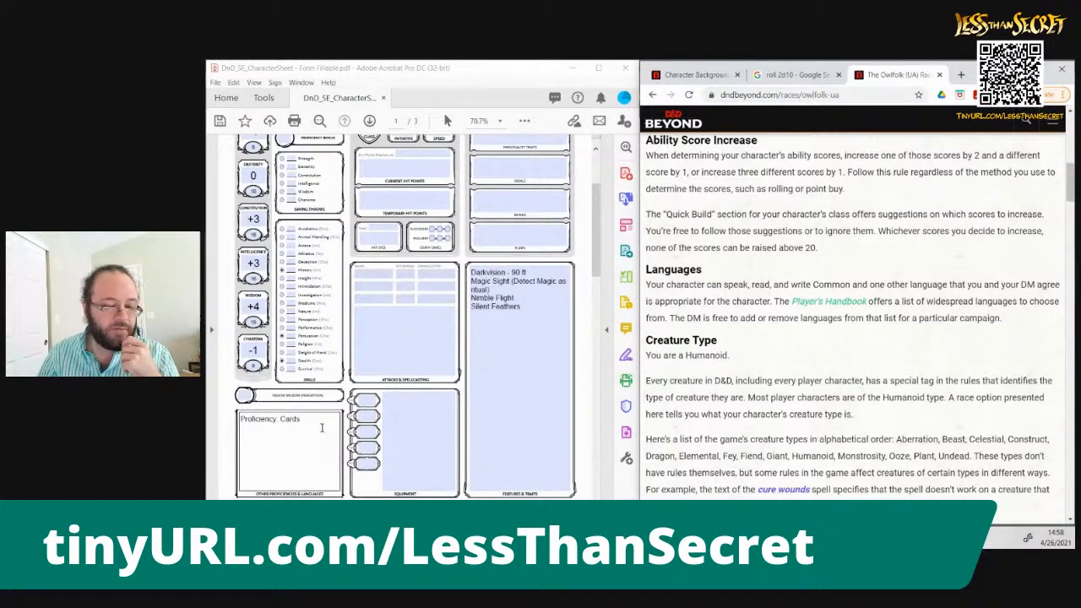
Check the Noble background's language entry and add Sylvan and Elvish to Other Proficiencies & Languages
left_click(683, 76)
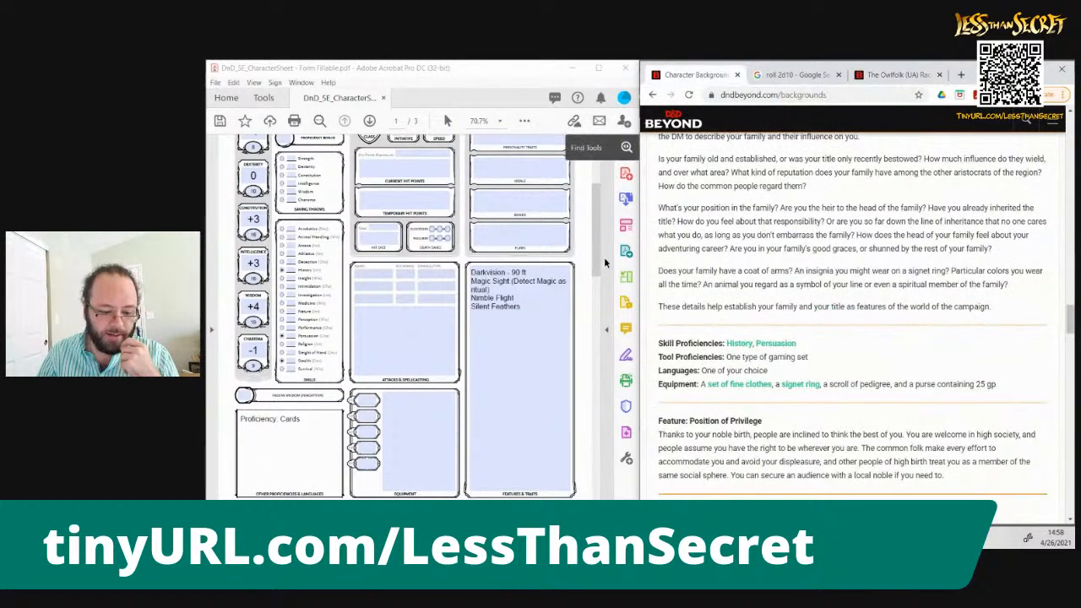
left_click(317, 433)
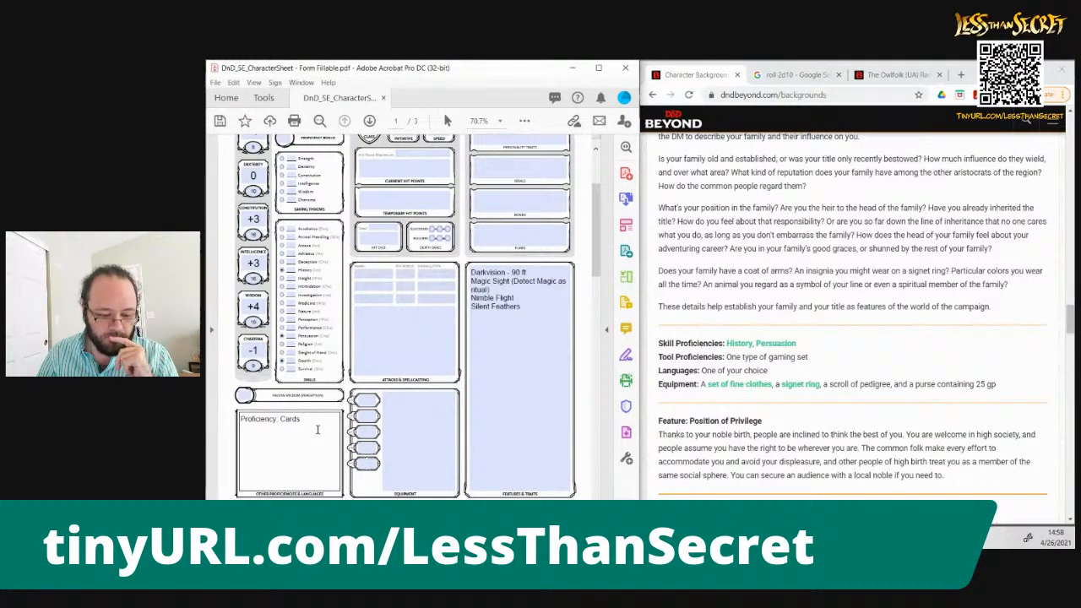
type("Sylvan")
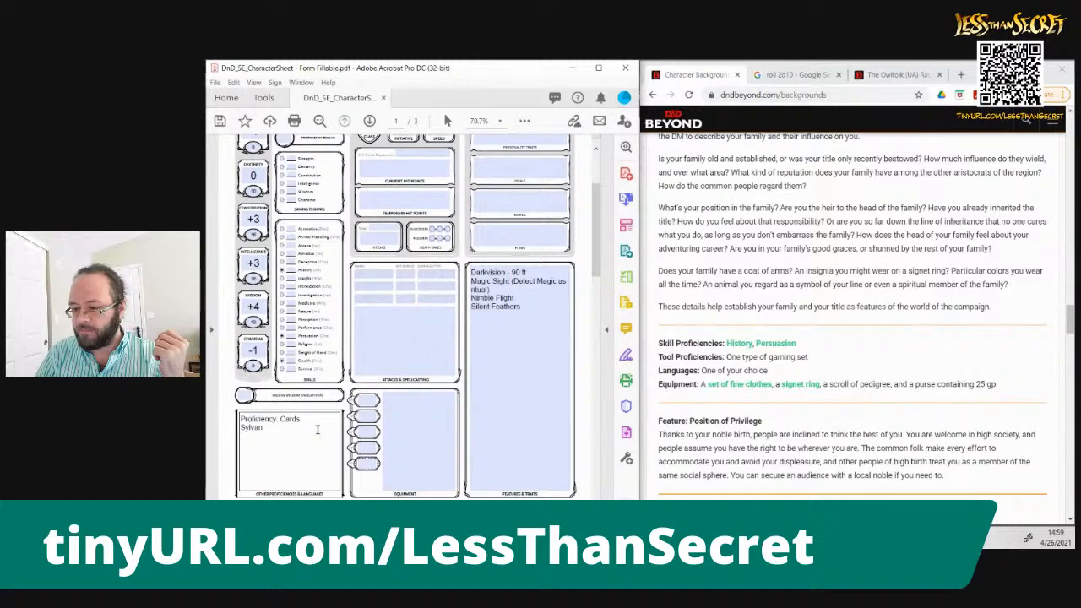
type("Elvish")
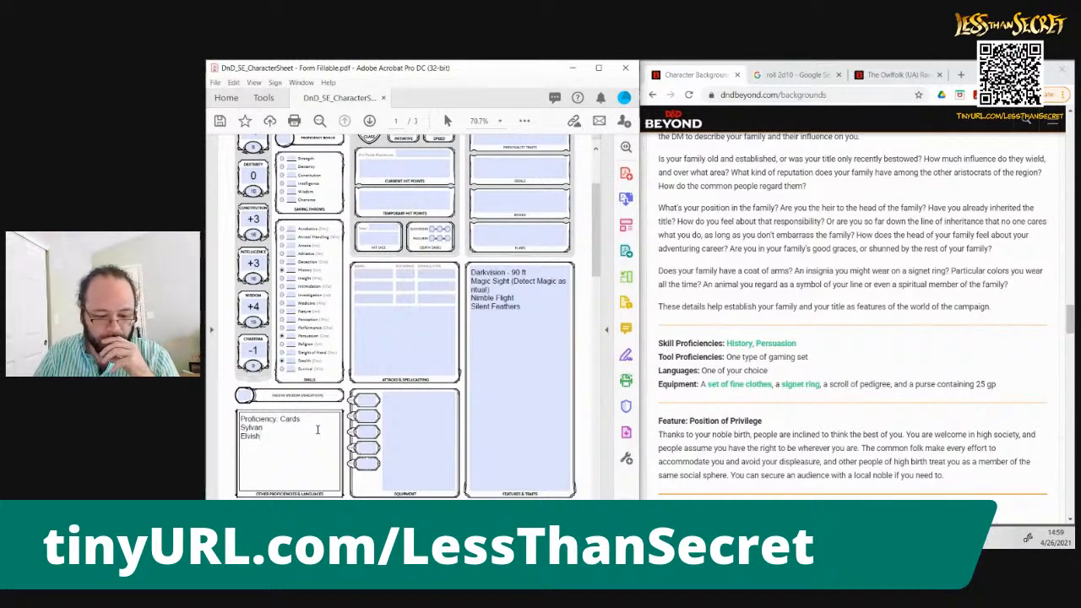
List Set of Fine Clothes, Signet Ring and Scroll of Pedigree on separate lines in the Equipment box
left_click(437, 406)
type("Set of Fine Clothes")
key("Return")
type("Signe")
type("t Righ")
key("Return")
type("Sc")
key("BackSpace")
key("BackSpace")
key("BackSpace")
type("g")
key("Return")
type("Scroll of Pedigree")
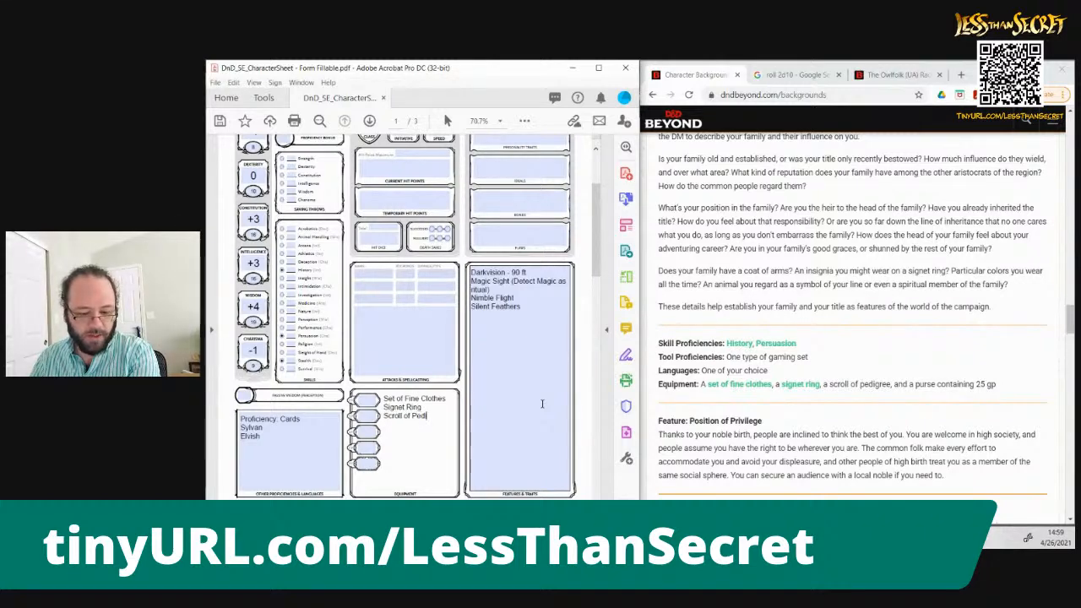
key("BackSpace")
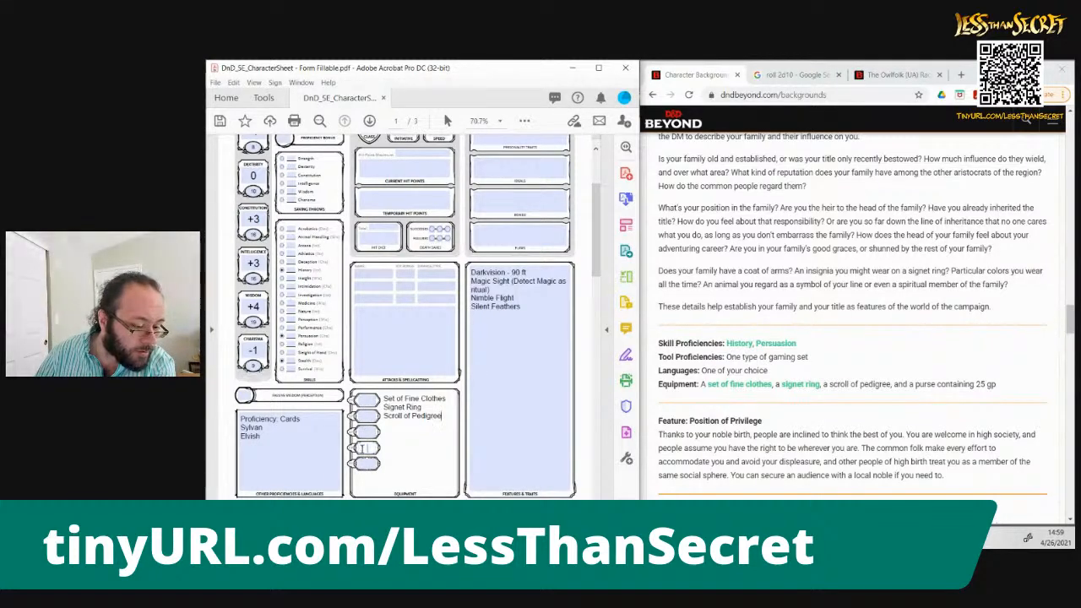
Set the character's gold pieces to 25 in the Equipment section's coin fields
left_click(363, 448)
type("25")
left_click(457, 441)
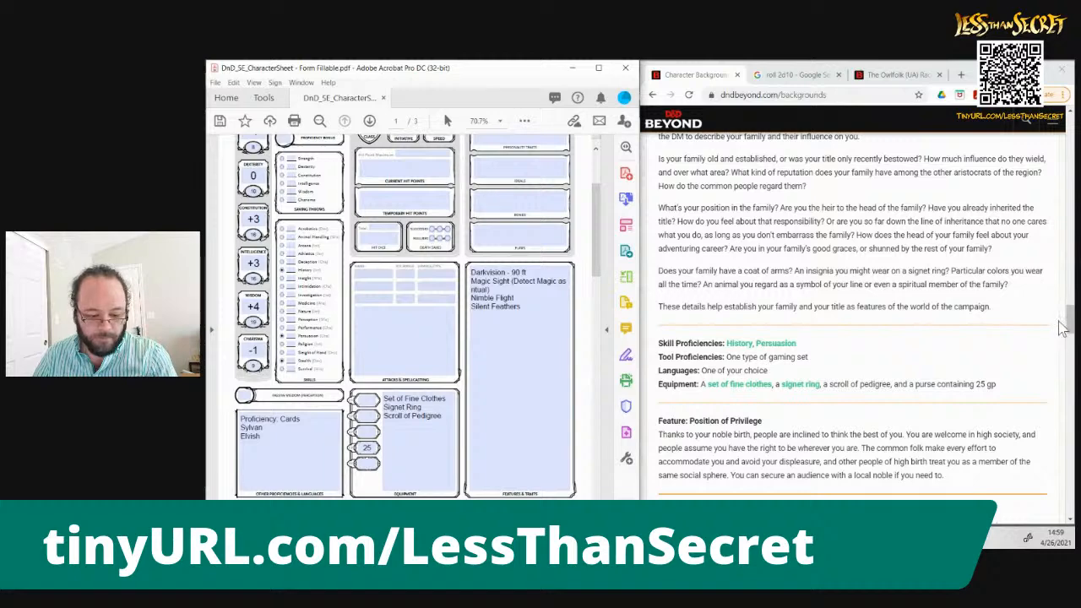
Add "Position of Privilege" on a new line below Silent Feathers in Features & Traits
left_click(513, 376)
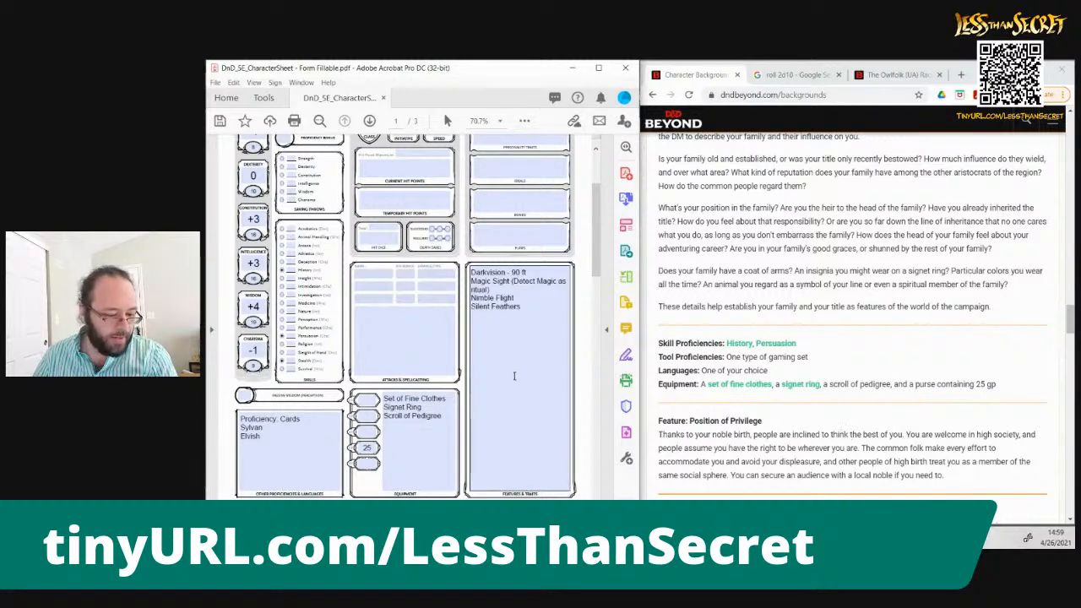
left_click(553, 335)
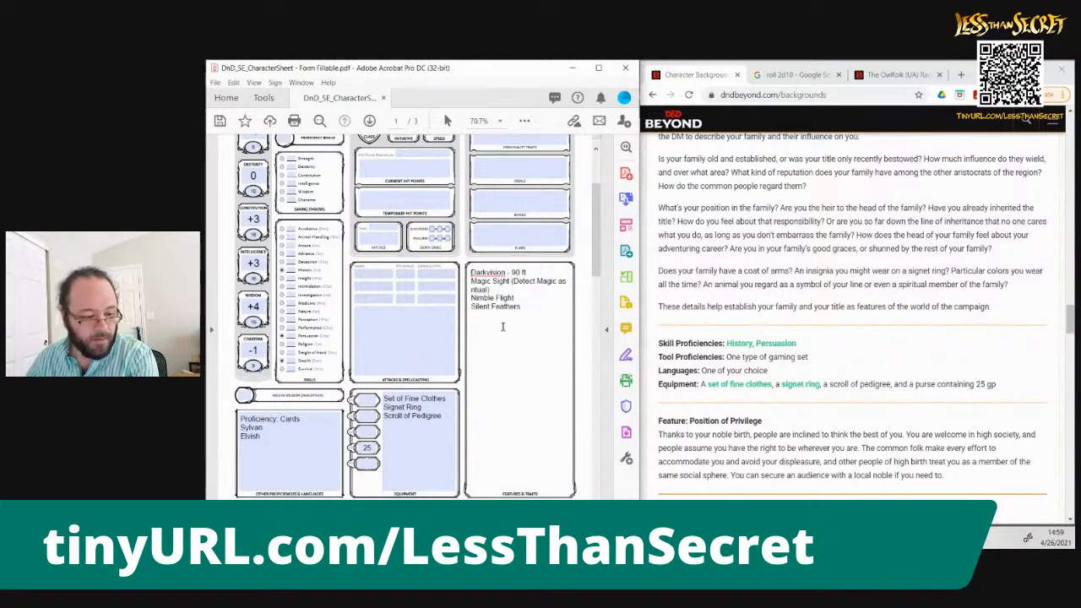
left_click(523, 305)
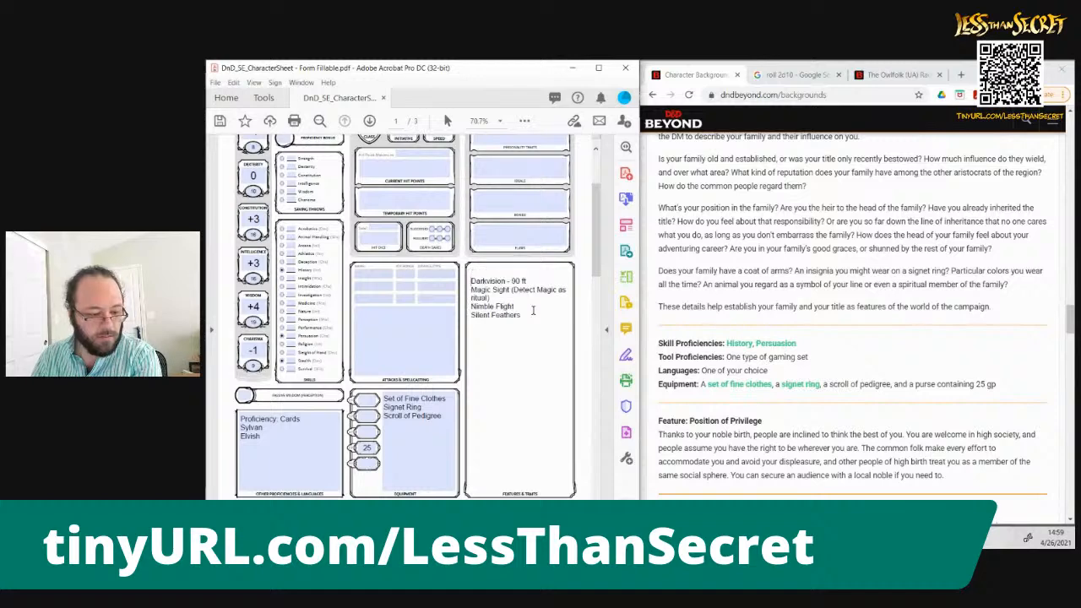
key("Return")
type("Position of Priviledge")
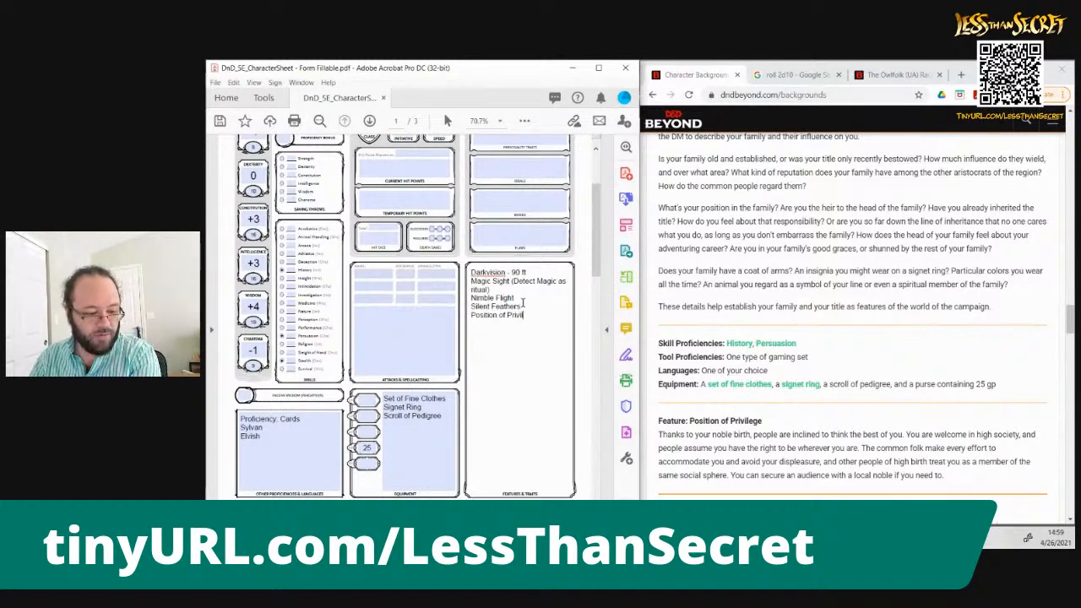
key("BackSpace")
key("BackSpace")
key("BackSpace")
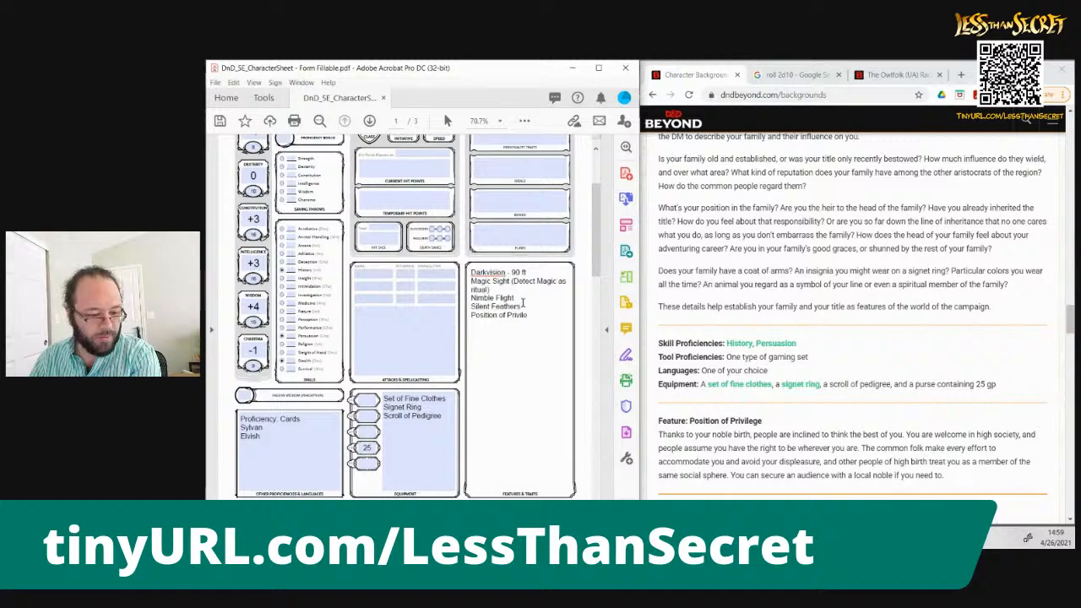
Bring up the Noble's d8 Personality Trait table and add a d8 to the roll on the Google dice roller
left_click(1070, 320)
left_click_drag(1071, 319, 1064, 346)
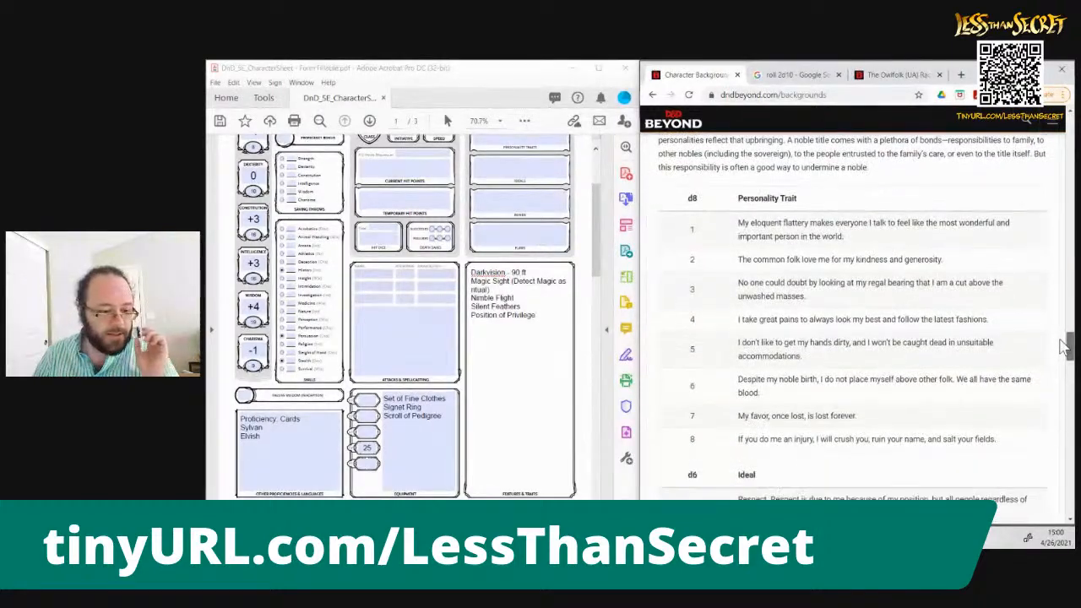
left_click(596, 270)
scroll(596, 270, "up", 2)
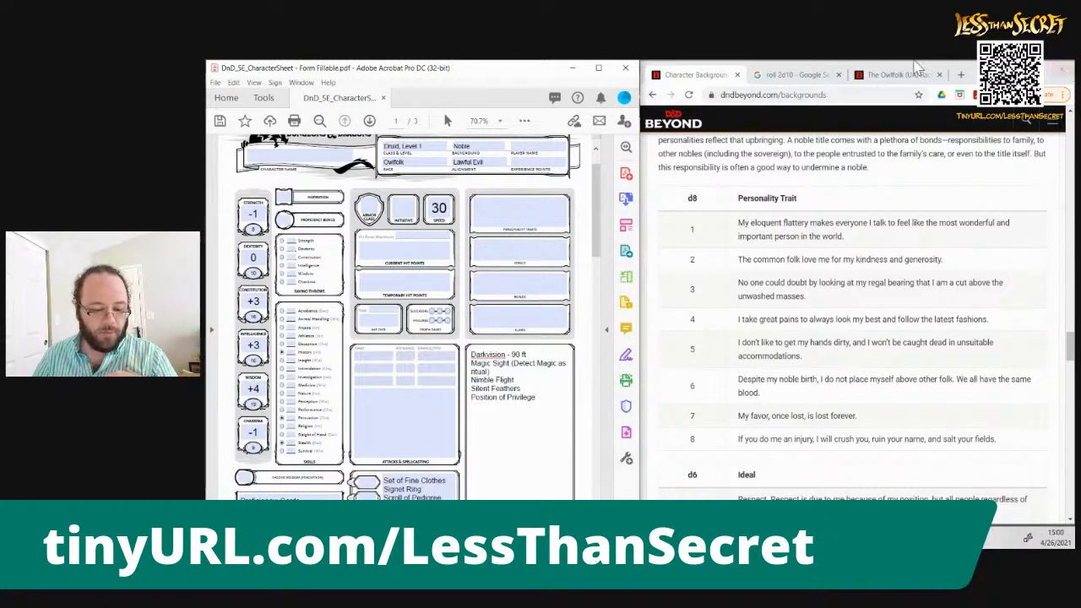
left_click(832, 76)
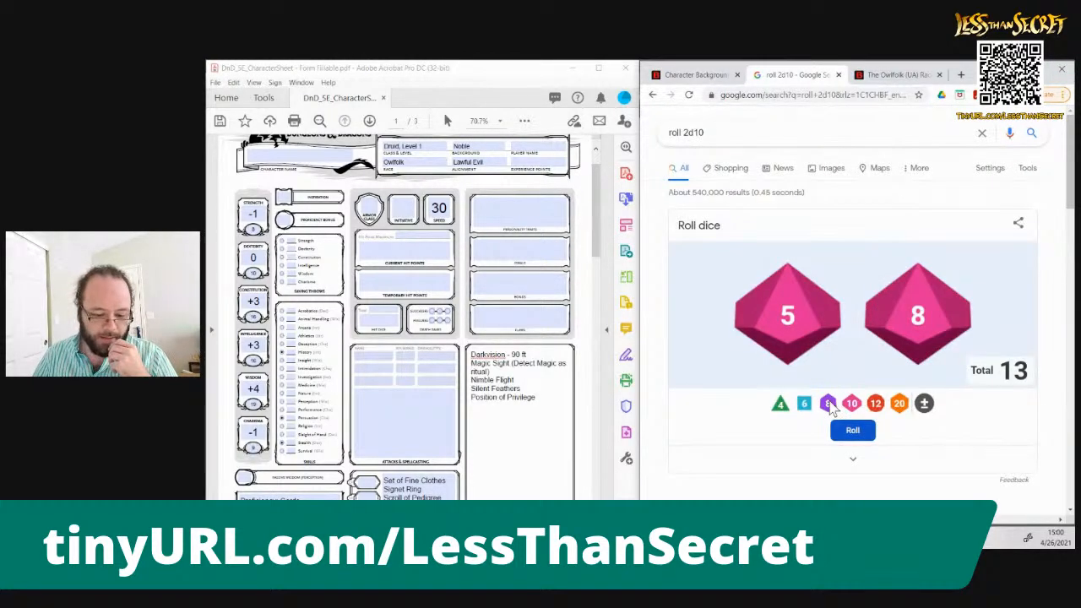
left_click(828, 405)
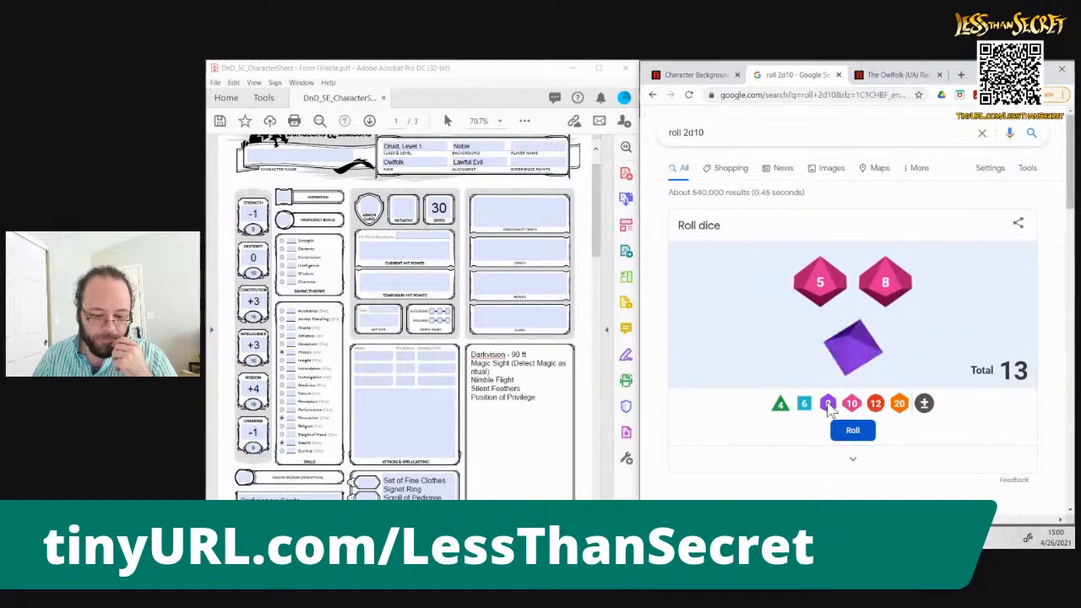
Enter "The common folk love me for my kindness and generosity." from the Noble trait table as the character's personality trait
left_click(695, 75)
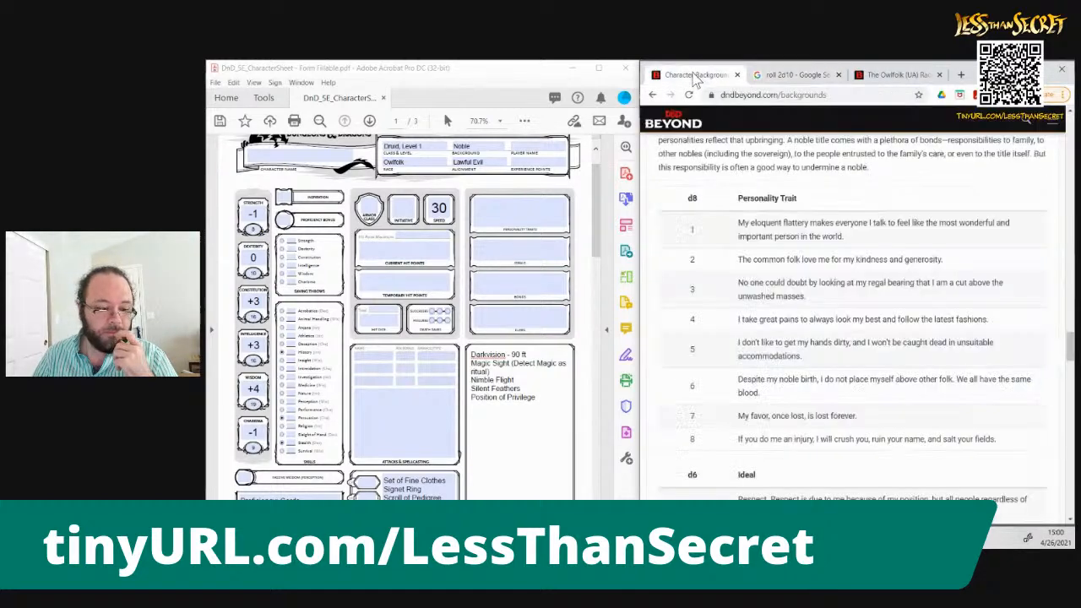
left_click(513, 214)
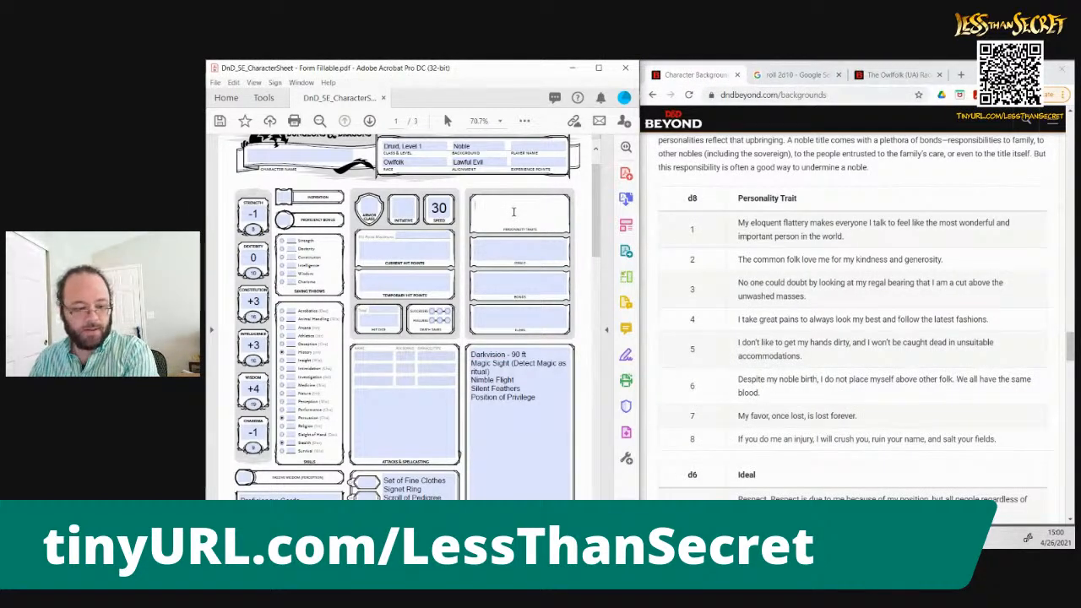
type("The common fol")
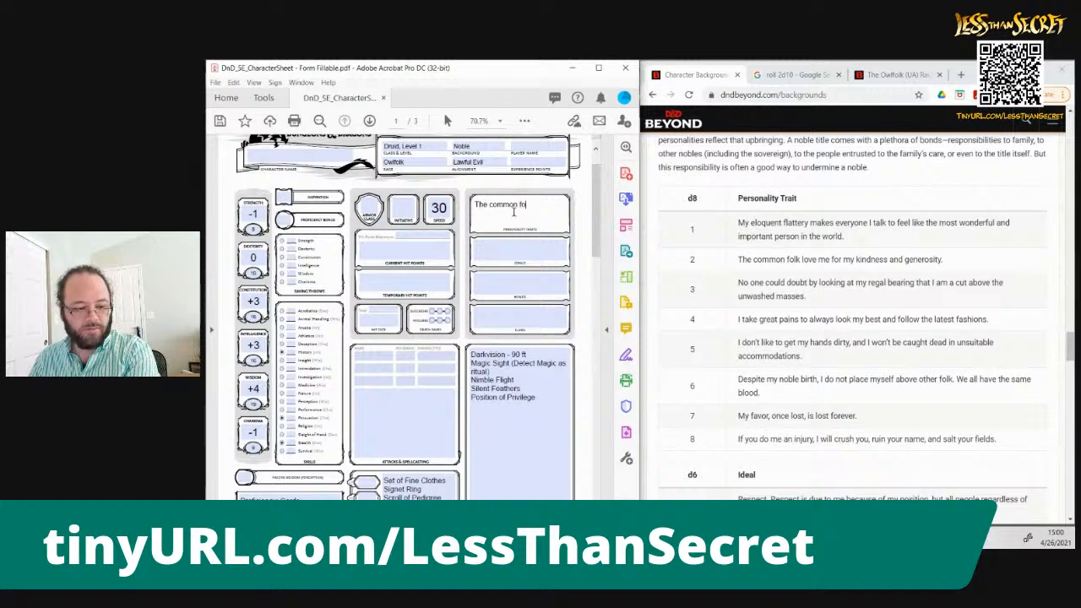
type("k love me for my")
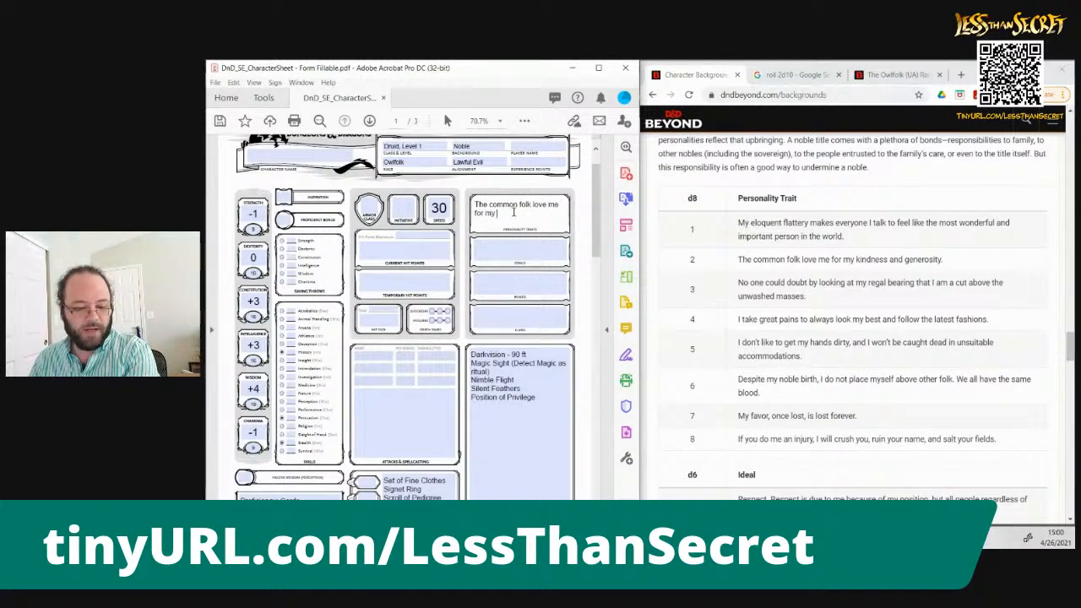
type(" kindness and generosity.")
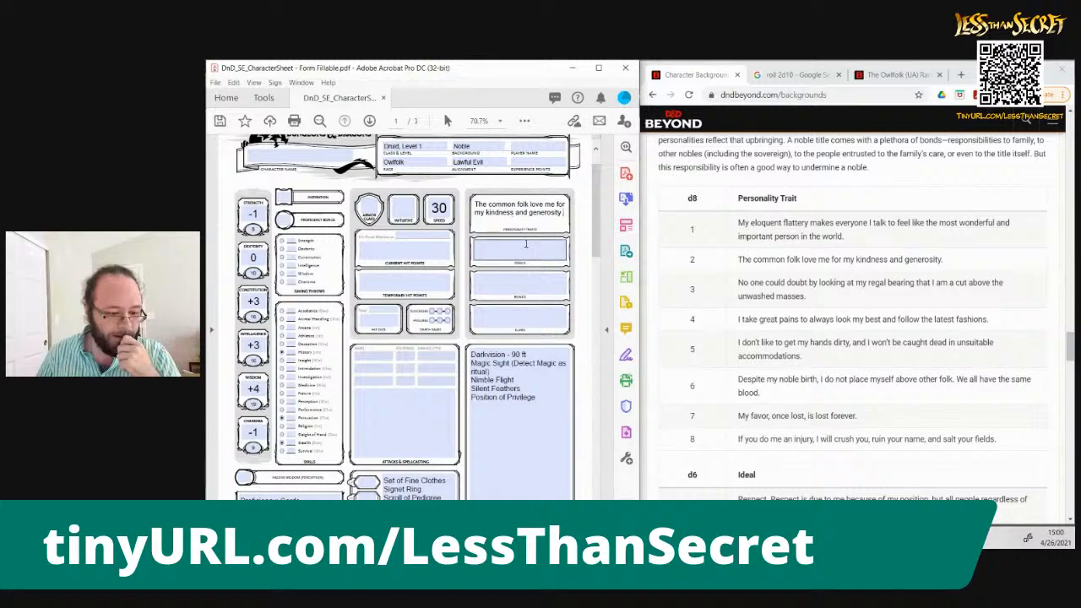
left_click(527, 246)
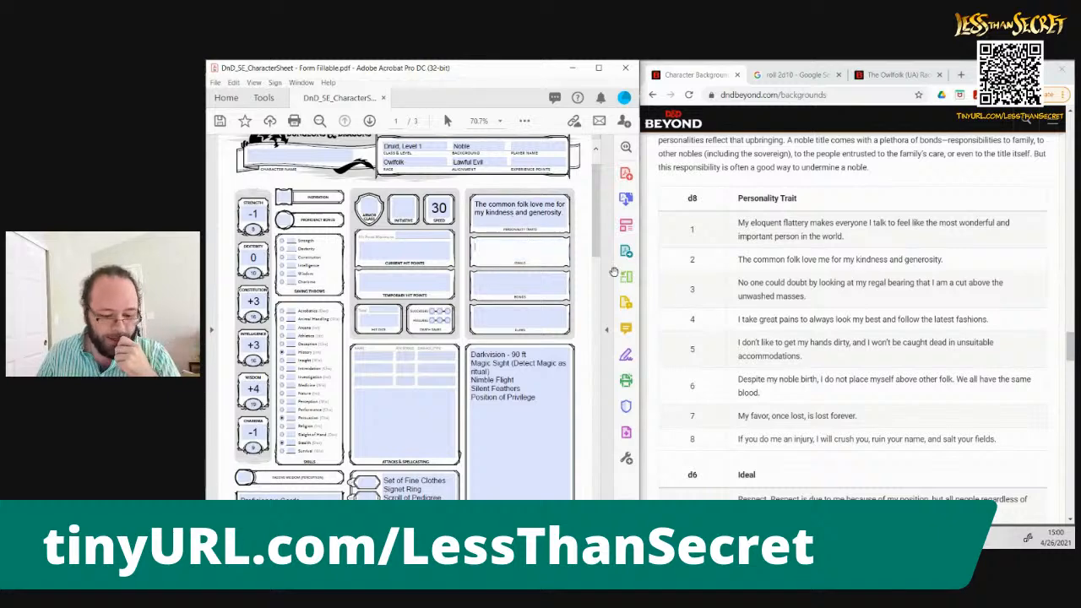
Bring up the Noble's d6 Ideal table and add a d6 to the roll on the Google dice roller
left_click(1069, 340)
left_click_drag(1069, 340, 1070, 357)
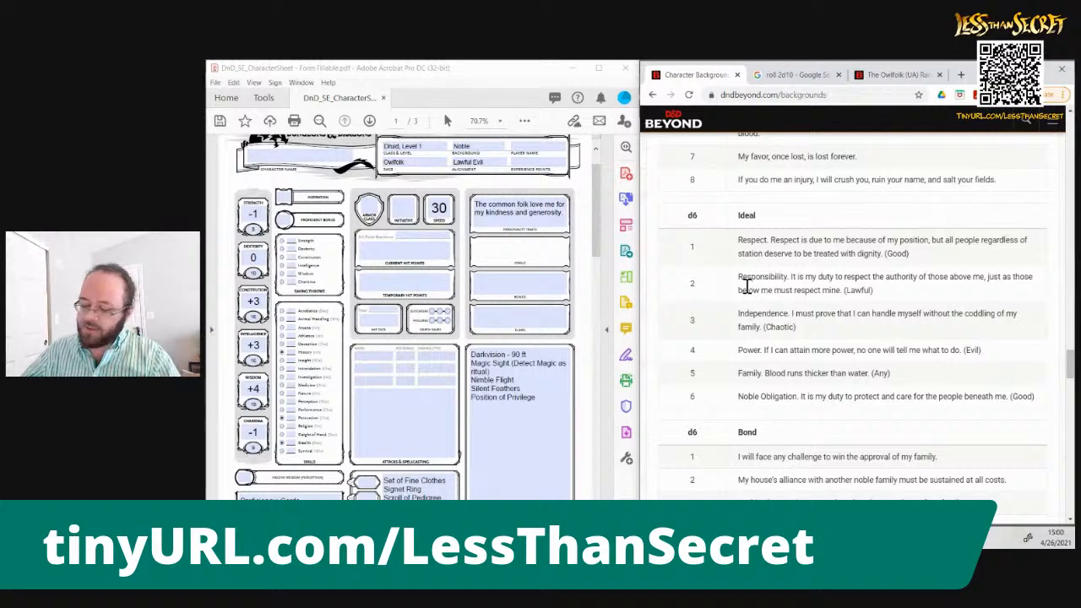
left_click(782, 75)
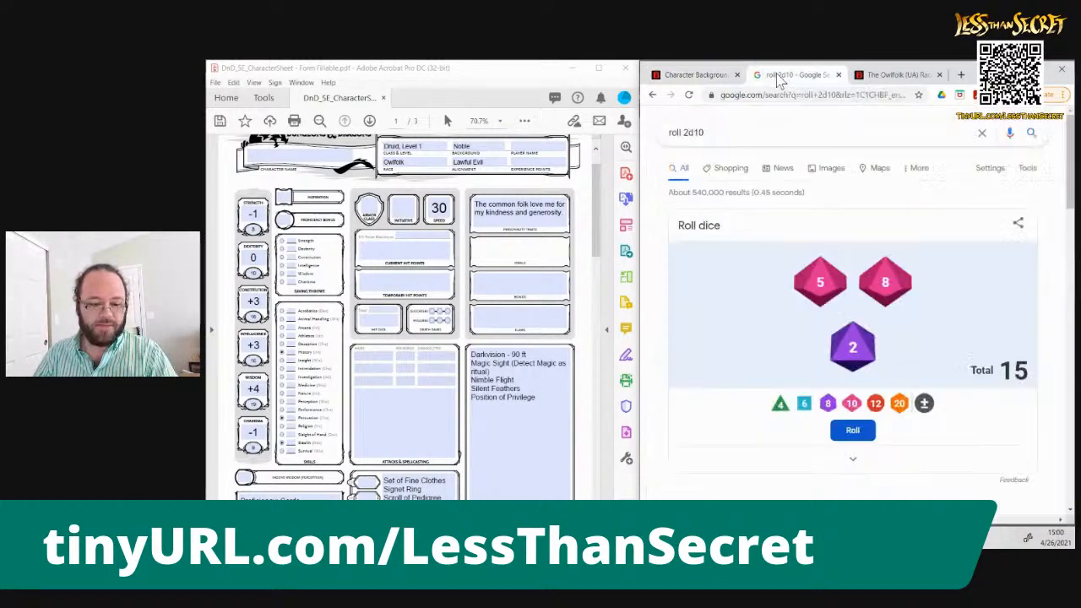
left_click(804, 403)
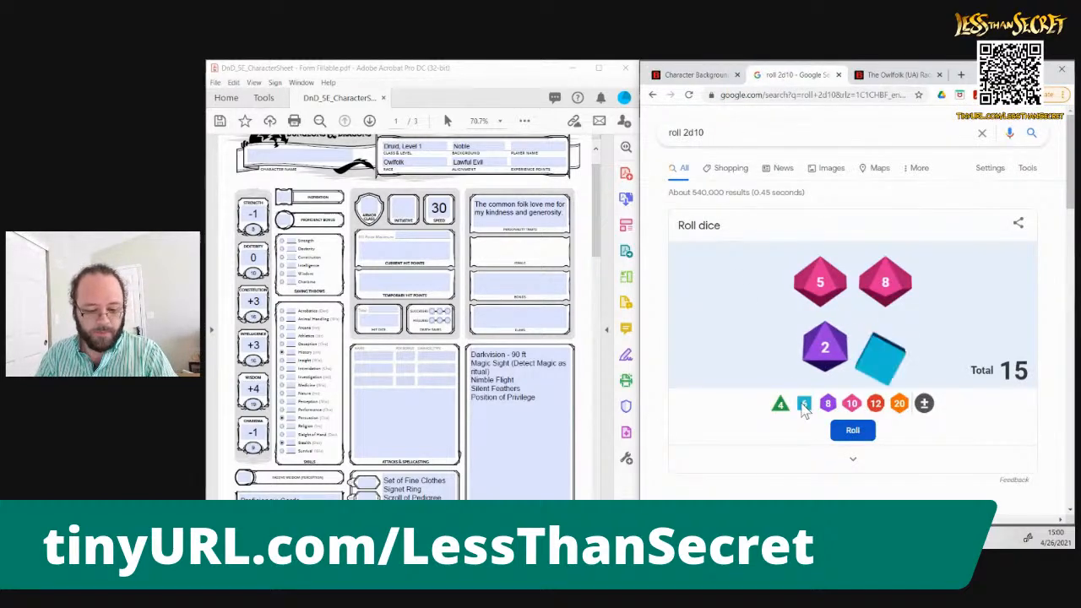
Enter "Responsibility. It is my duty to respect the authority of those above me, just as those below me must respect mine." as the character's ideal
left_click(694, 74)
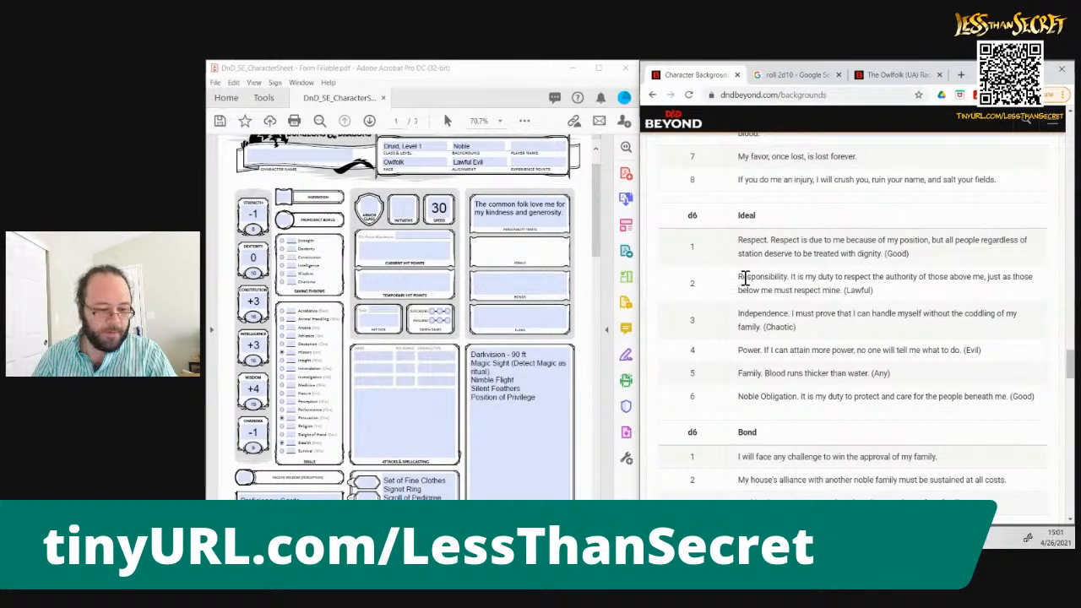
left_click_drag(739, 277, 842, 293)
key("ctrl+c")
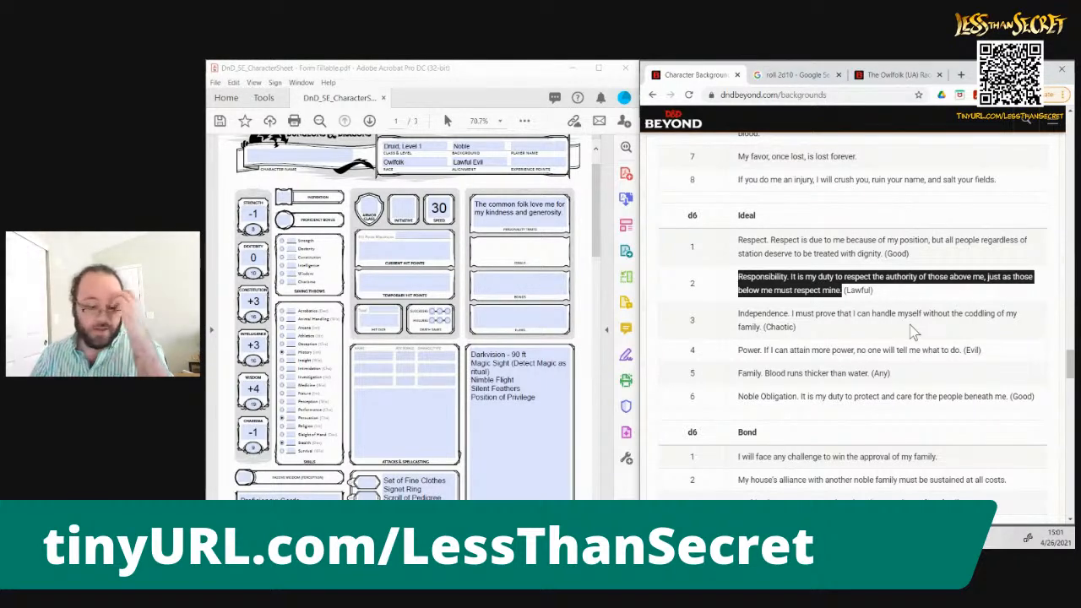
left_click(541, 241)
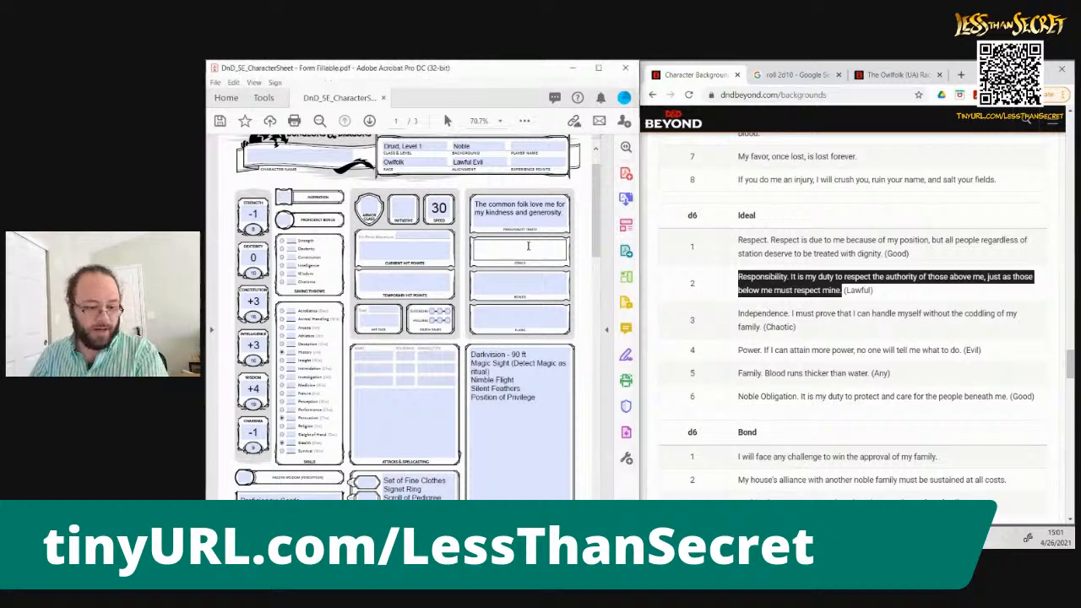
key("ctrl+v")
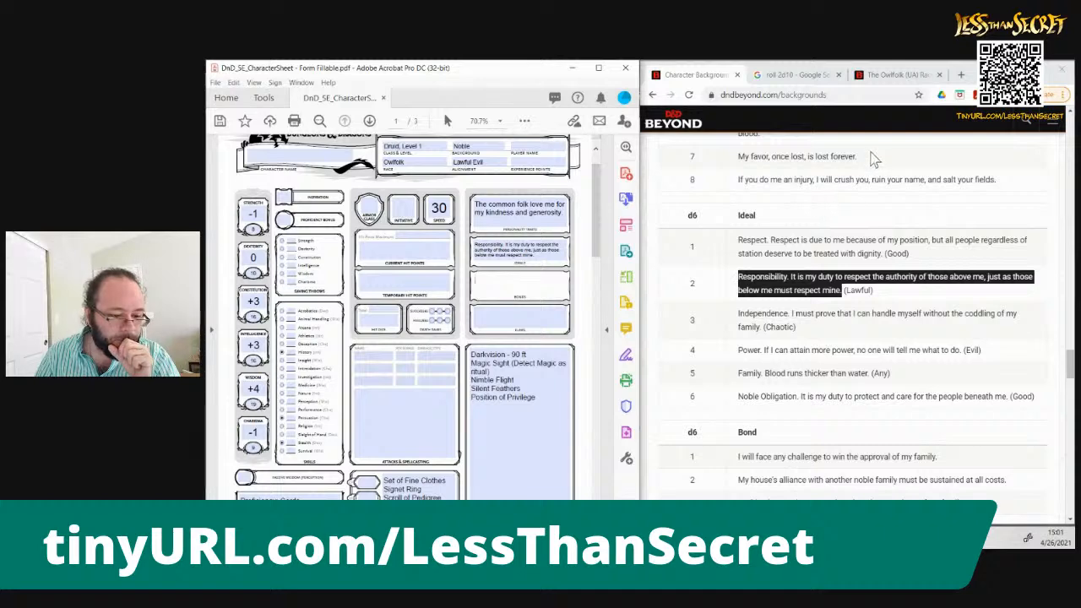
Bring up the Noble's d6 Bond table and add another d6 to the roll on the Google dice roller
left_click(726, 319)
scroll(725, 314, "down", 2)
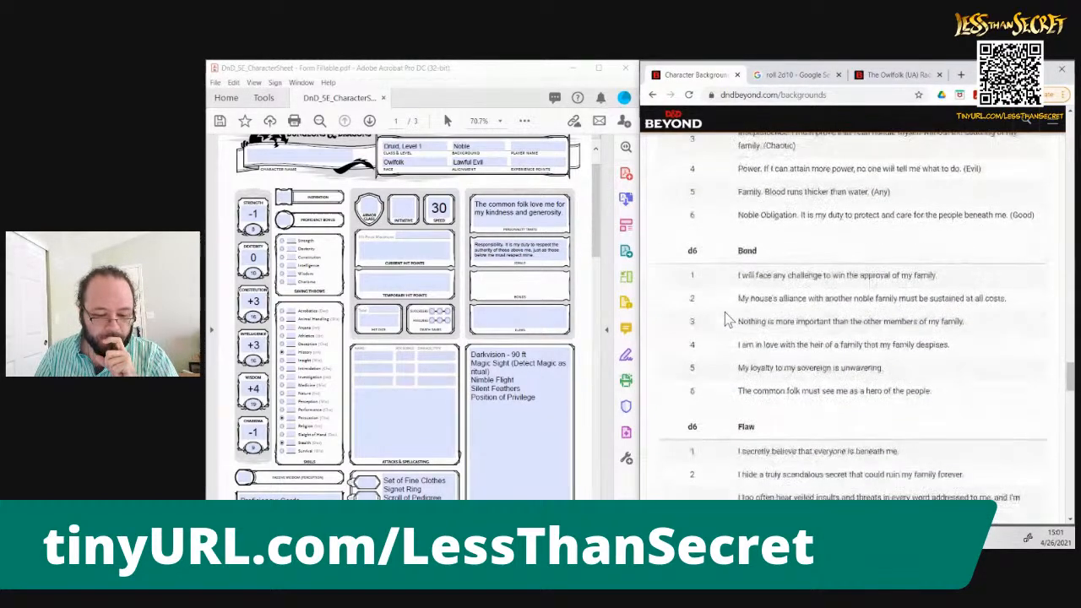
left_click(782, 74)
left_click(805, 404)
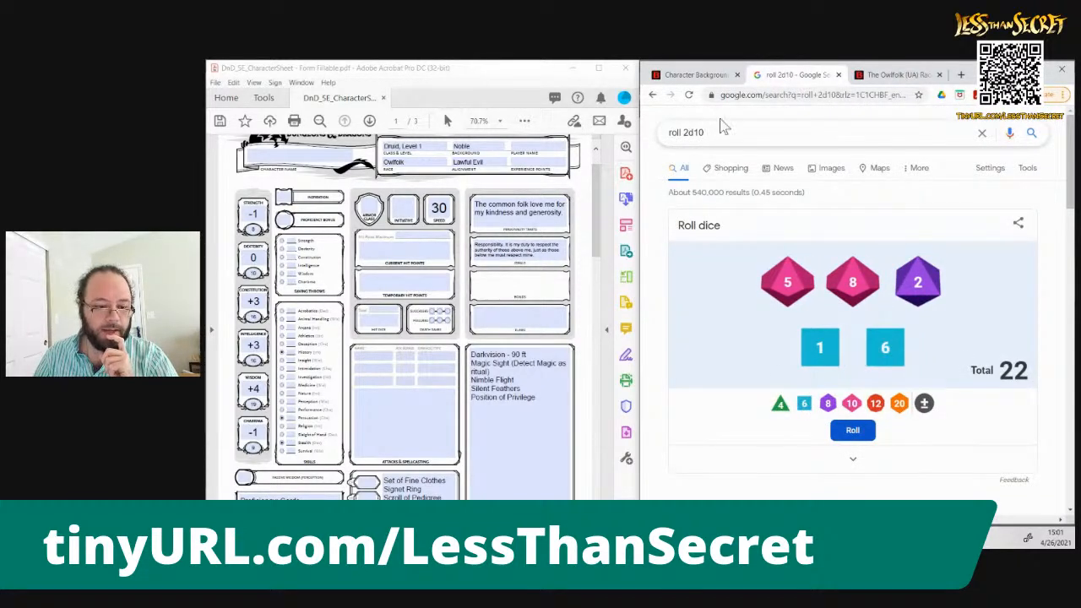
Enter "The common folk must see me as a hero of the people." from the Noble bond table as the character's bond
left_click(703, 76)
left_click_drag(737, 391, 934, 394)
key("ctrl+c")
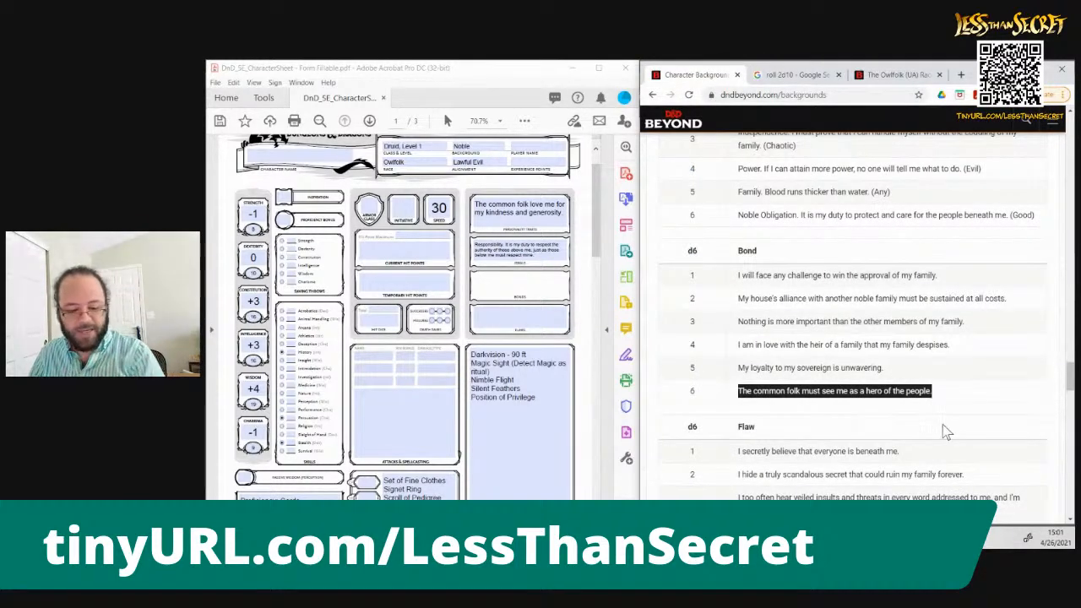
left_click(541, 285)
key("ctrl+v")
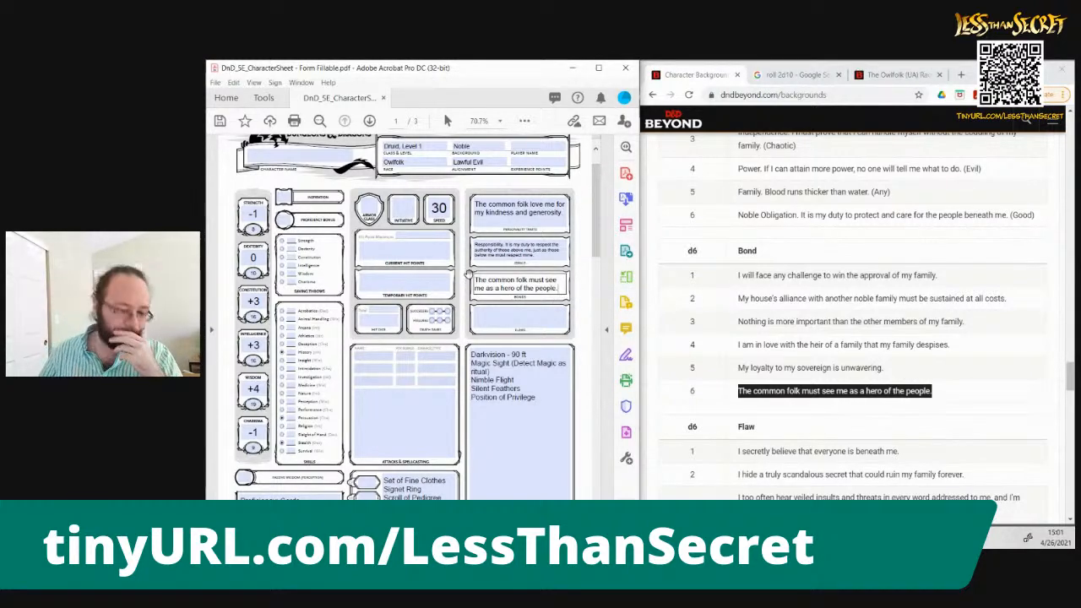
Bring up the Noble's d6 Flaw table and add a third d6 to the roll on the Google dice roller
left_click(671, 386)
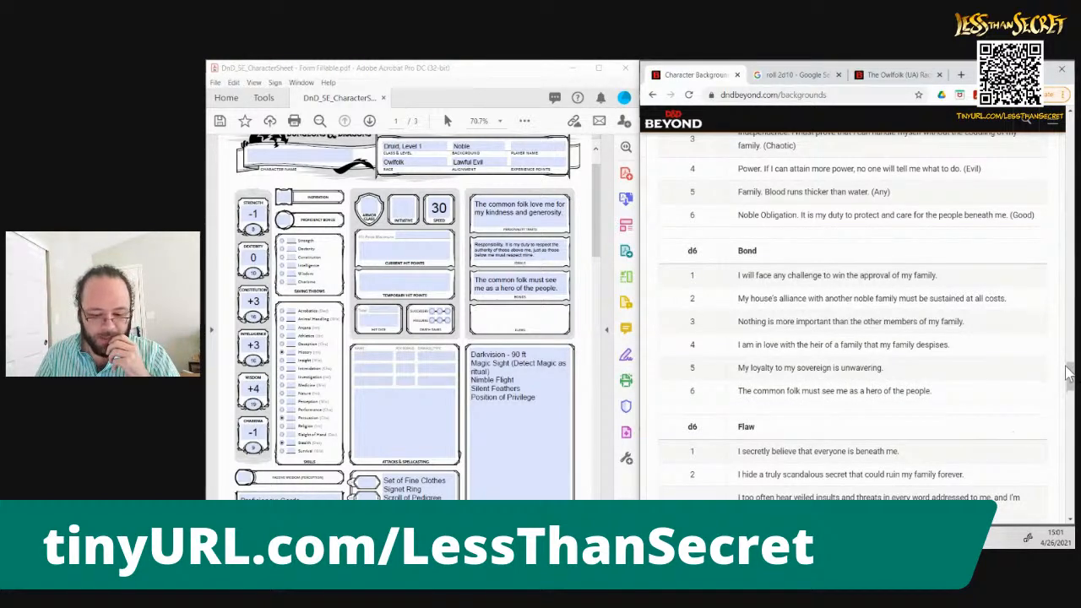
left_click_drag(1069, 372, 1071, 389)
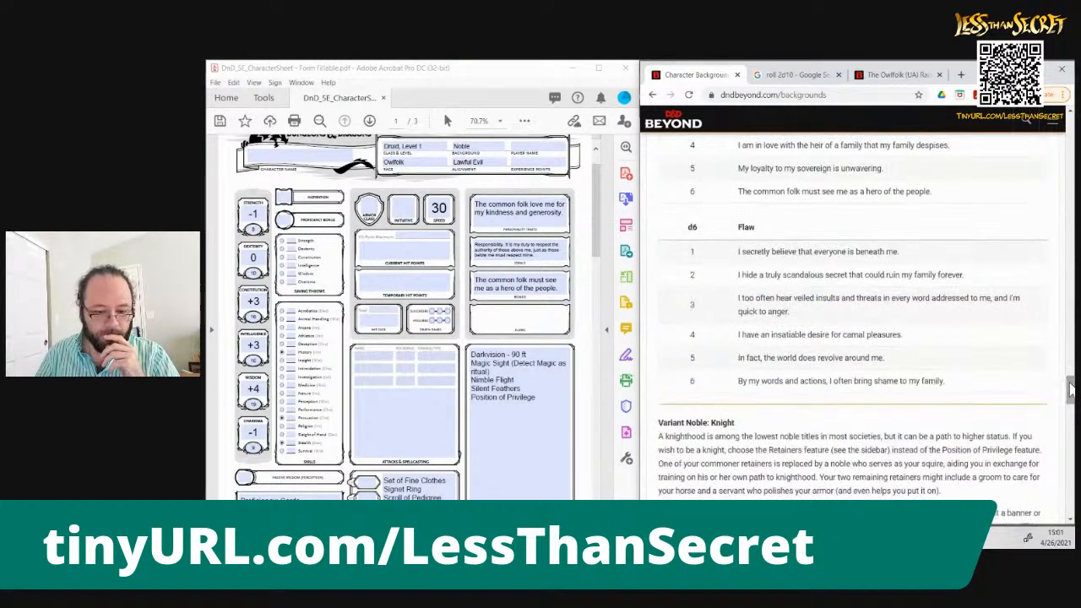
left_click(781, 76)
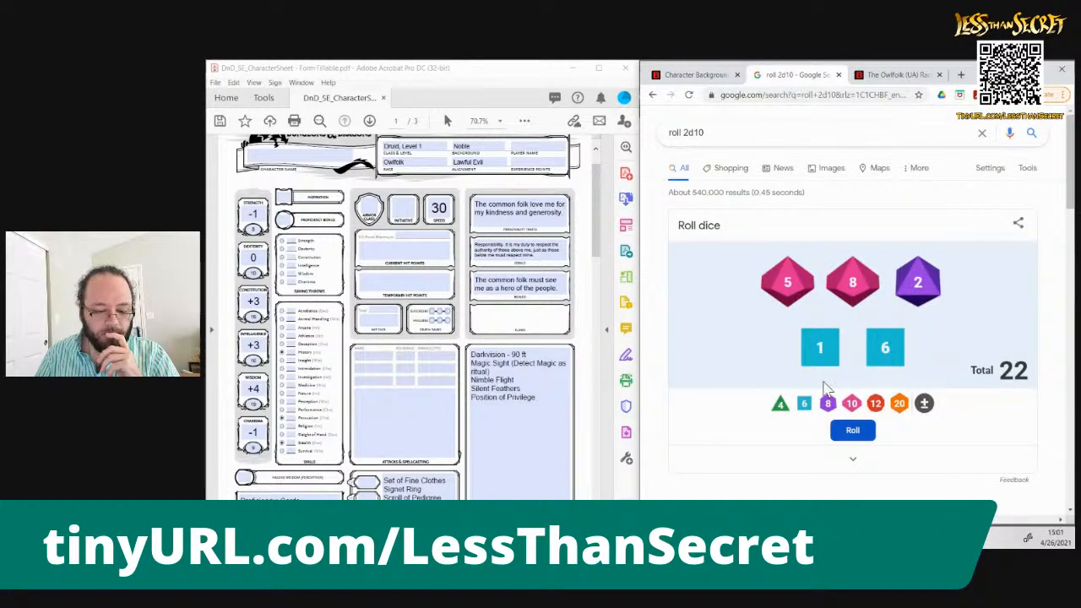
left_click(807, 404)
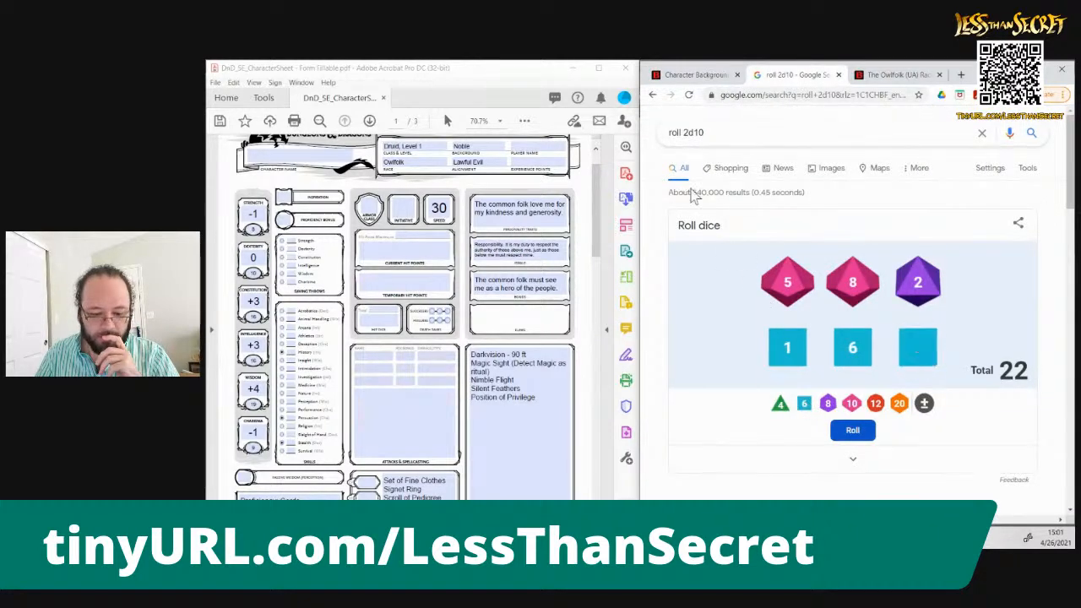
Enter "I too often hear veiled insults and threats in every word addressed to me, and I'm quick to anger." as the character's flaw
left_click(695, 76)
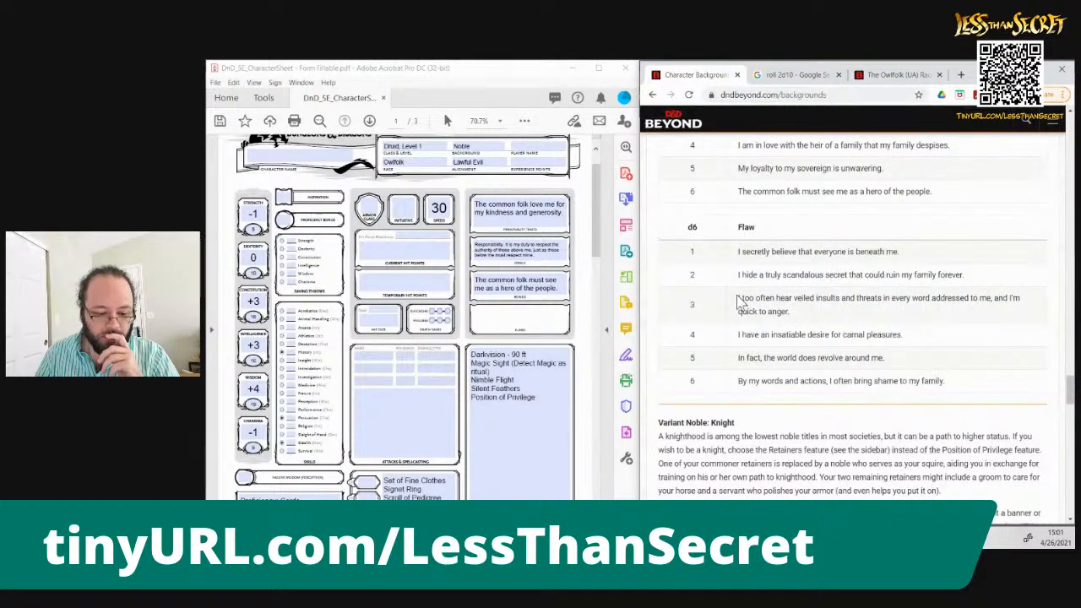
double_click(745, 298)
left_click_drag(766, 313, 790, 312)
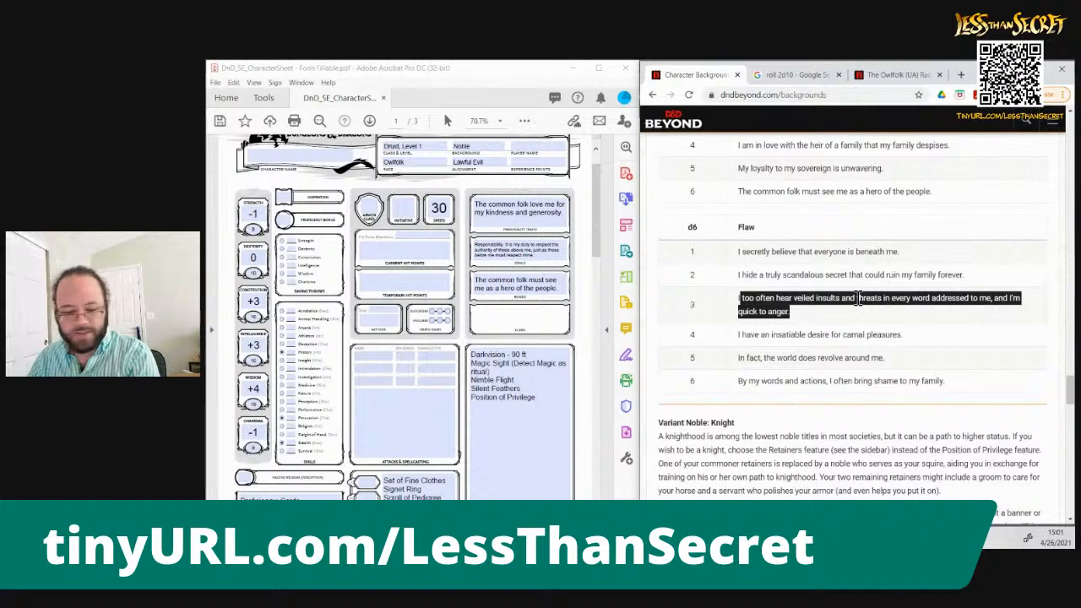
left_click(497, 313)
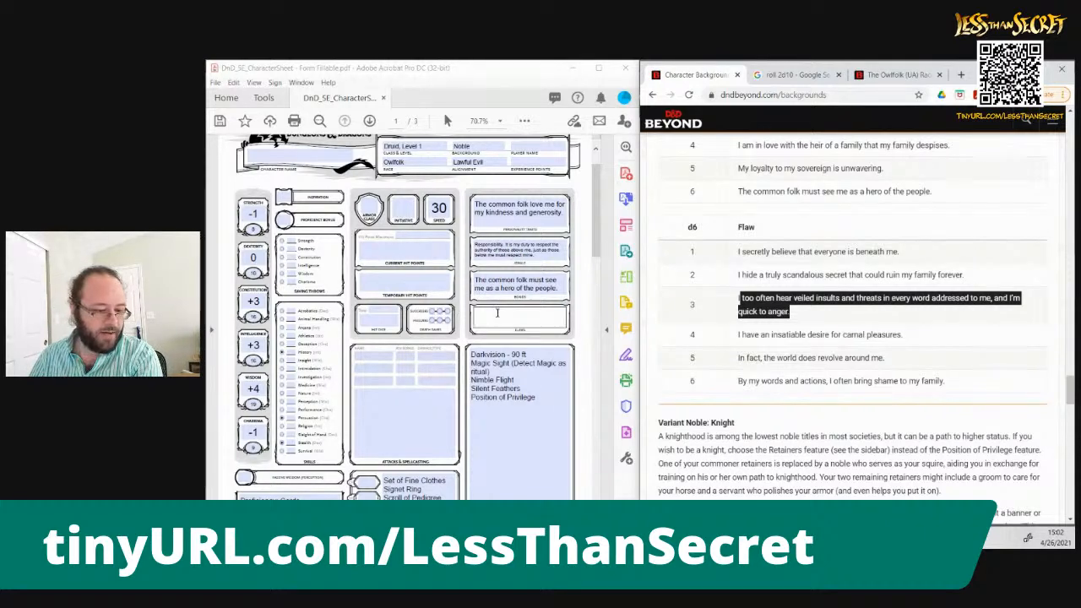
type("I too often hear veiled insults and threats in every word addressed to me, and I'm quick to anger.")
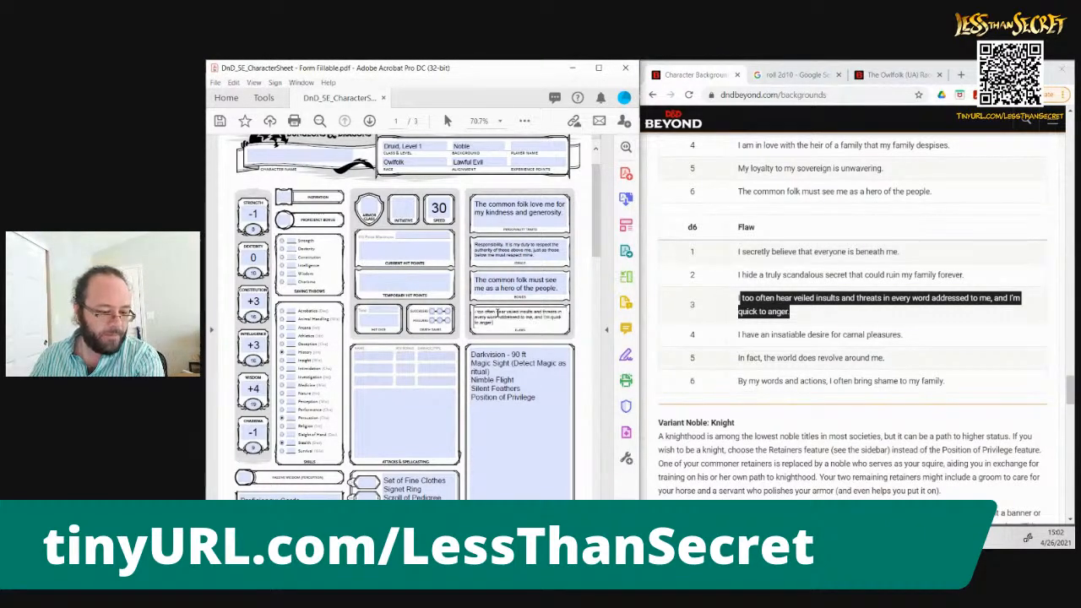
left_click(574, 324)
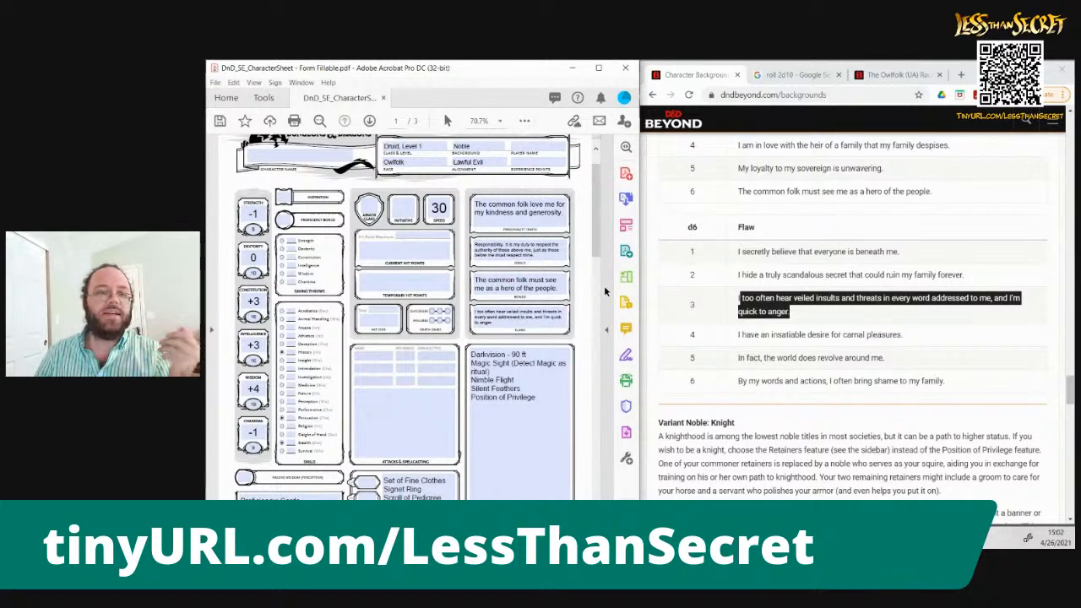
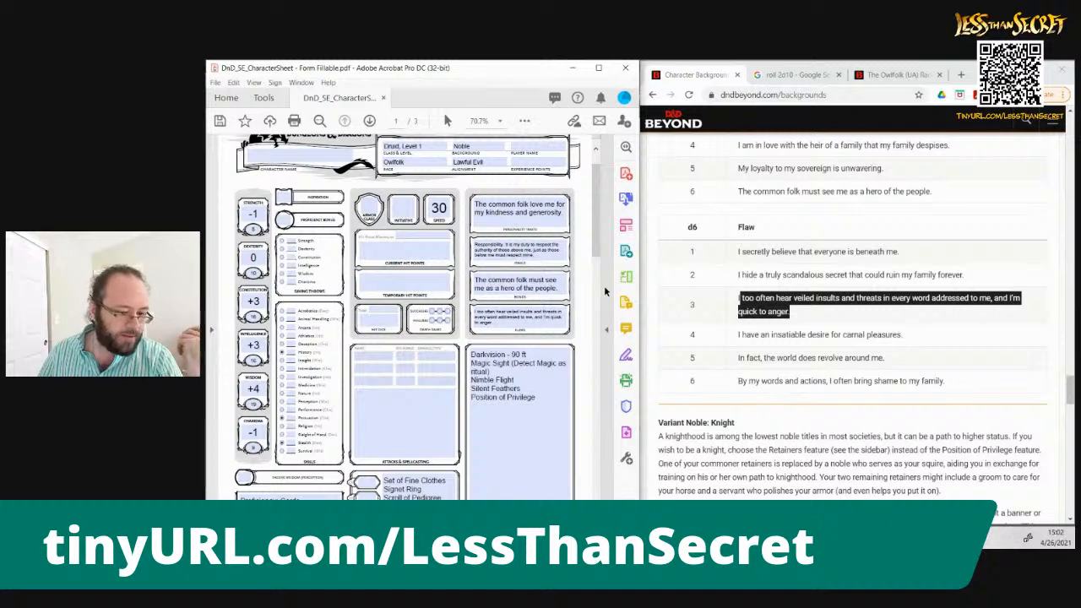
scroll(599, 264, "down", 1)
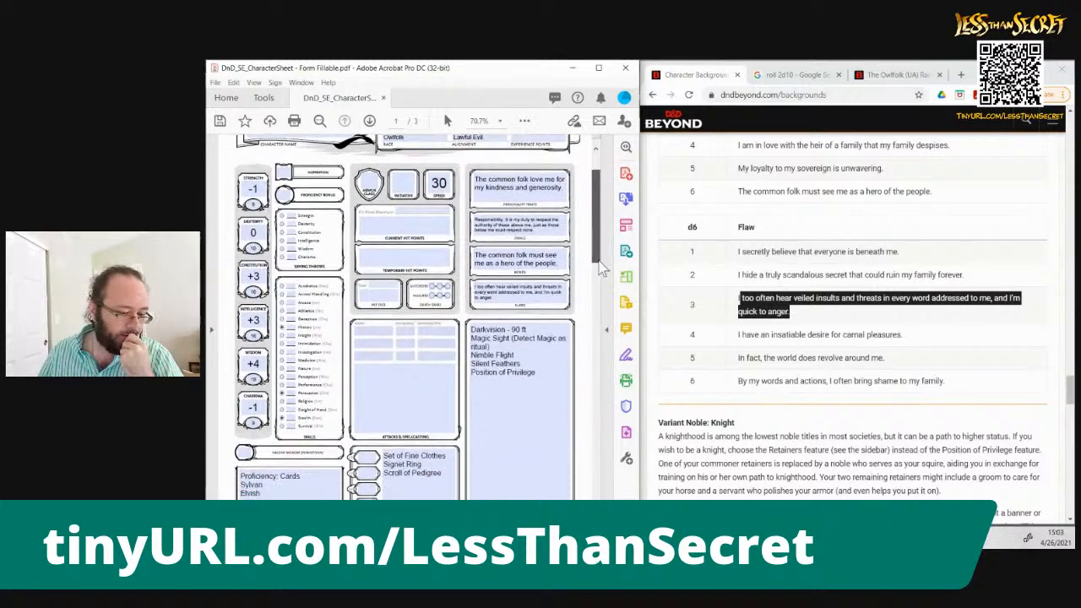
scroll(599, 265, "down", 1)
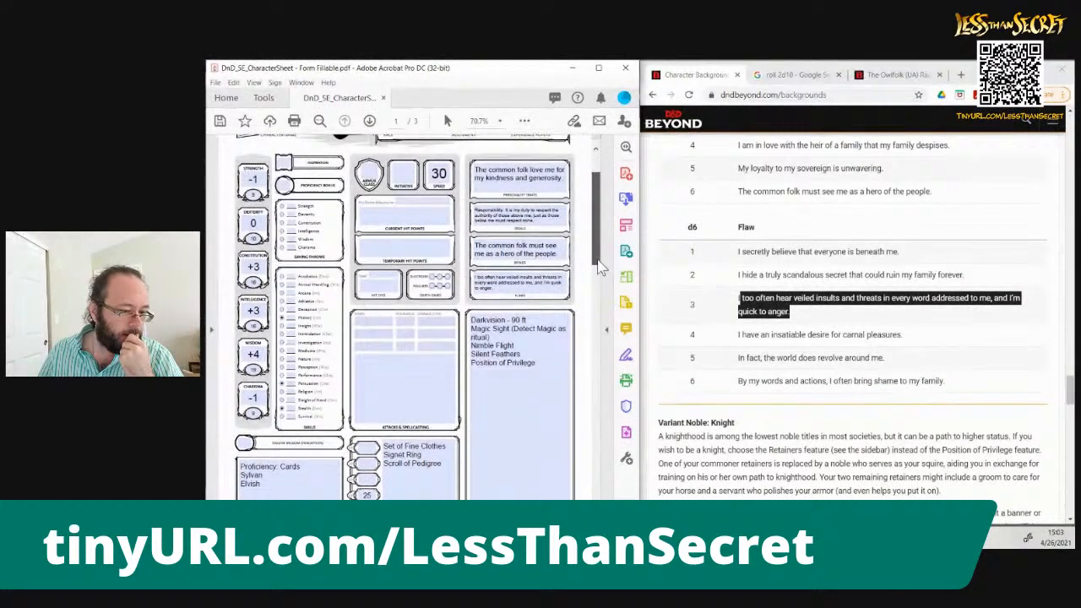
scroll(598, 267, "up", 2)
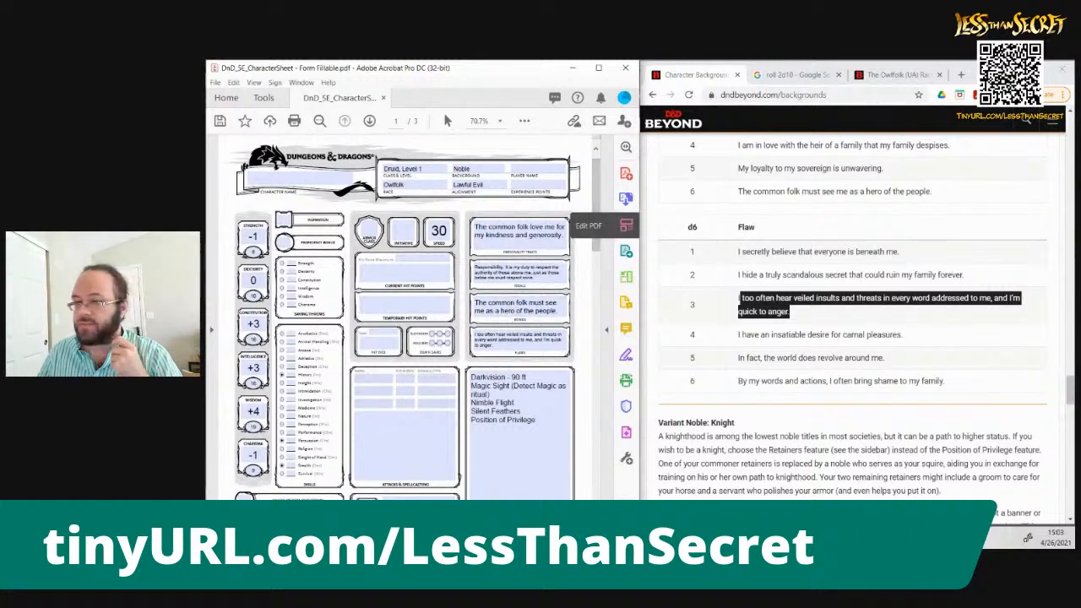
Open dndbeyond.com in a new browser tab and bring up the Druid class page from the game rules' classes
left_click(896, 75)
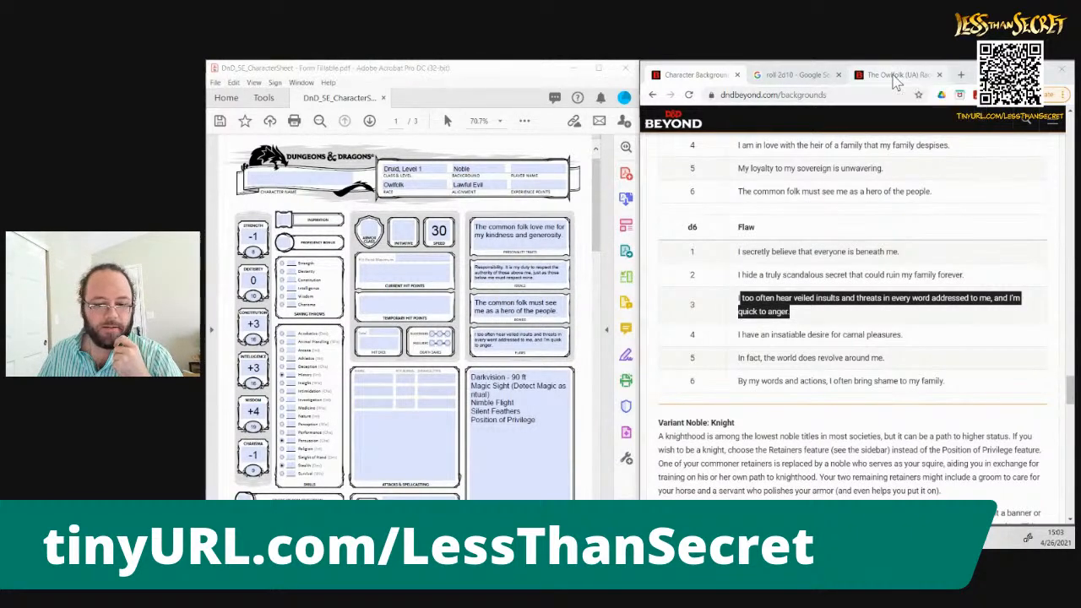
key("ctrl+t")
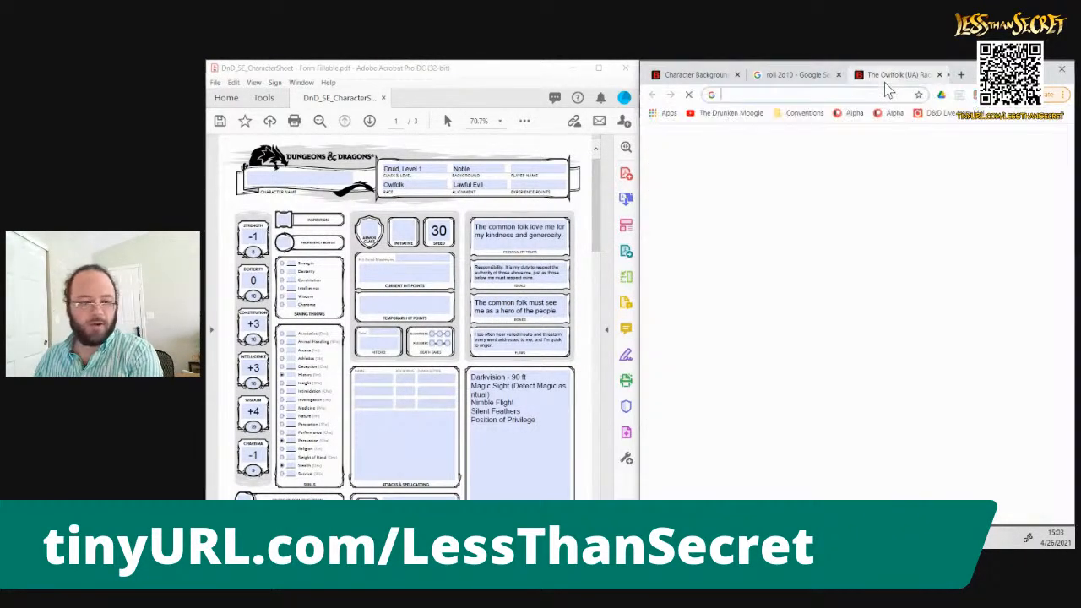
type("dndbeyond.com")
key("Return")
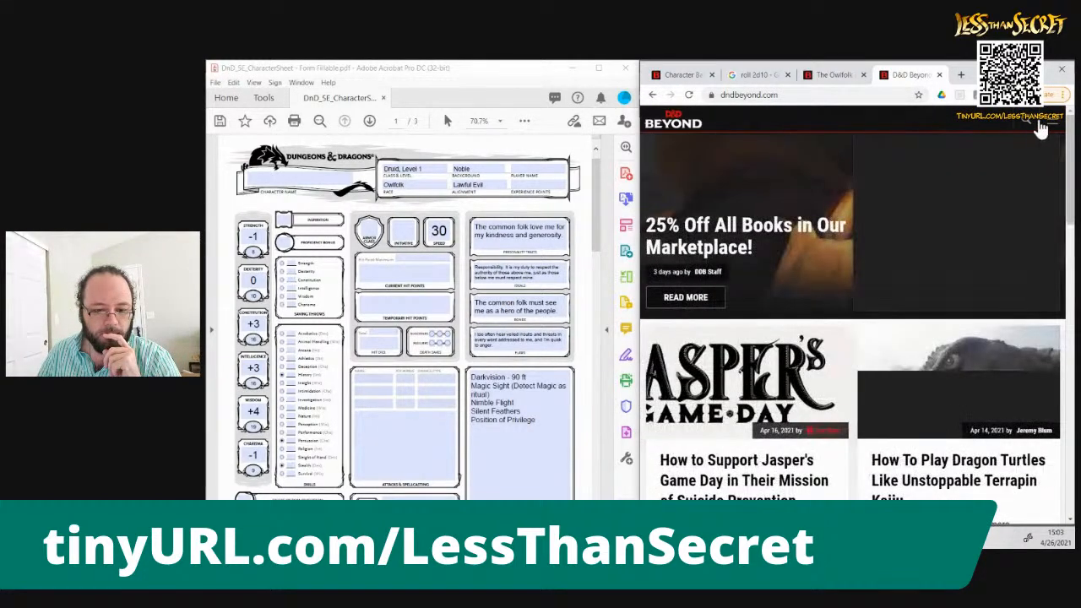
left_click(1057, 123)
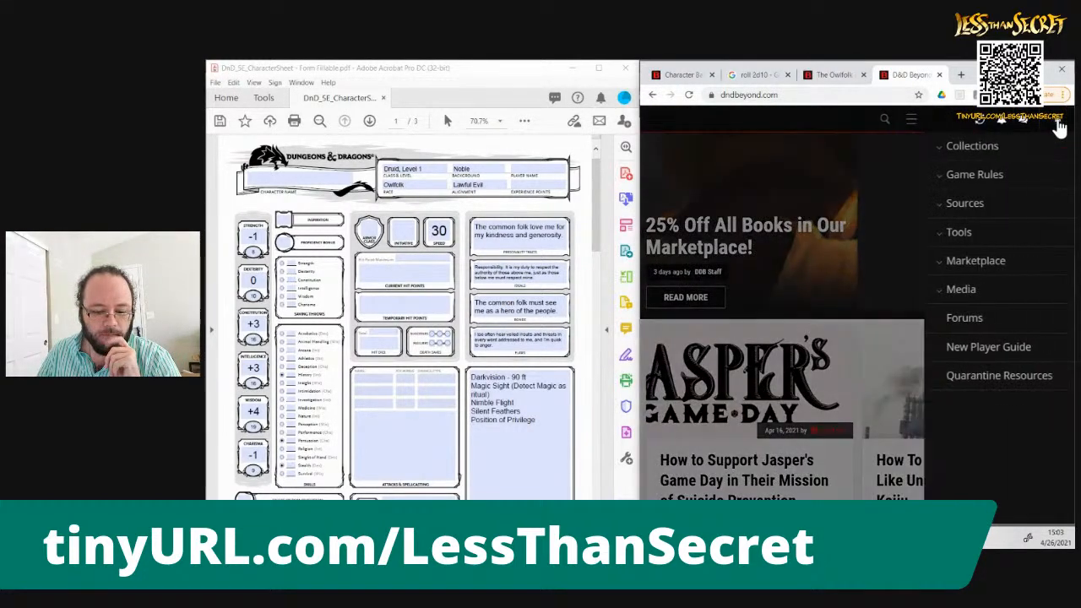
left_click(932, 181)
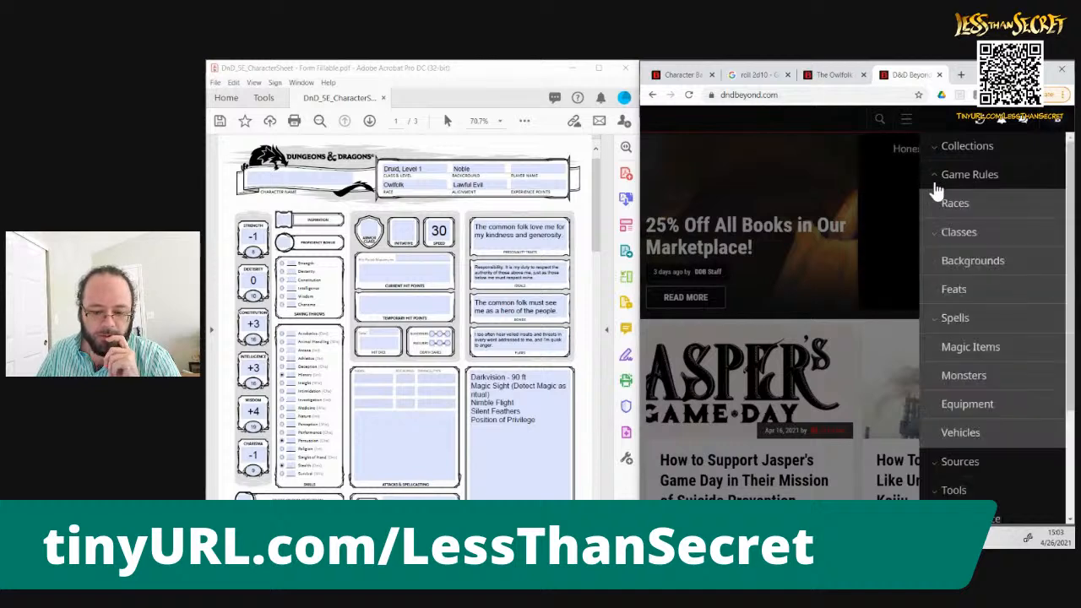
left_click(935, 241)
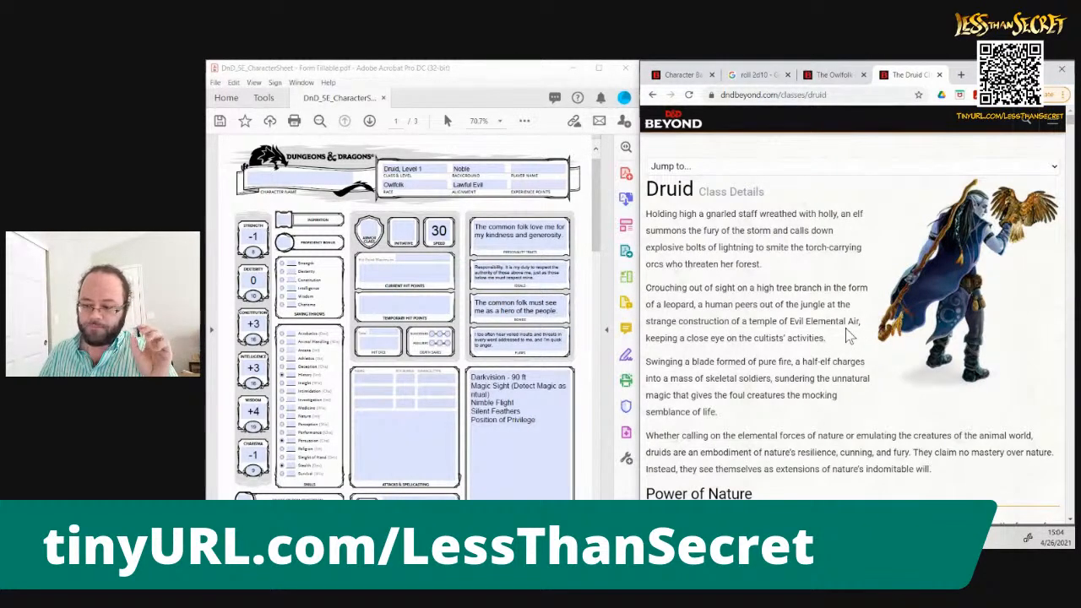
Consult the Druid's Hit Points rules and enter 11 as both the hit point maximum and the current hit points
scroll(849, 335, "down", 15)
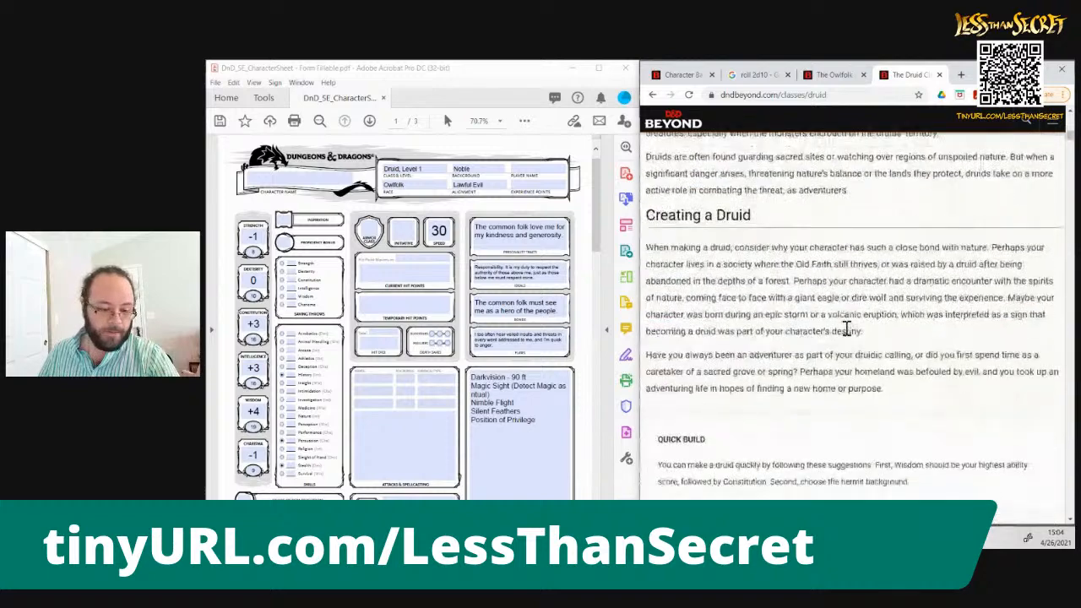
scroll(849, 335, "down", 20)
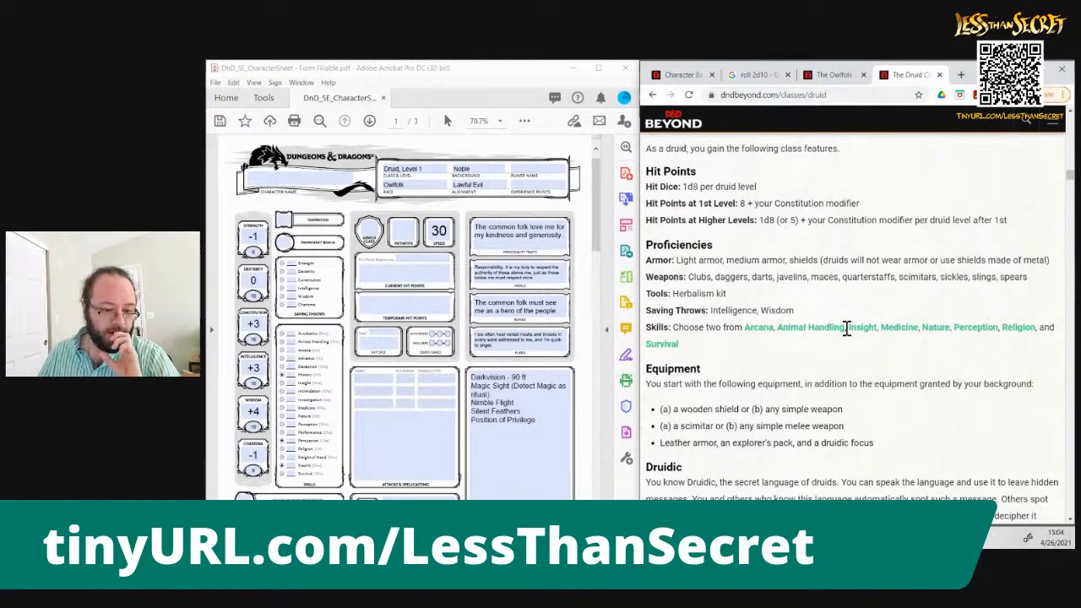
scroll(848, 332, "up", 1)
scroll(848, 332, "up", 2)
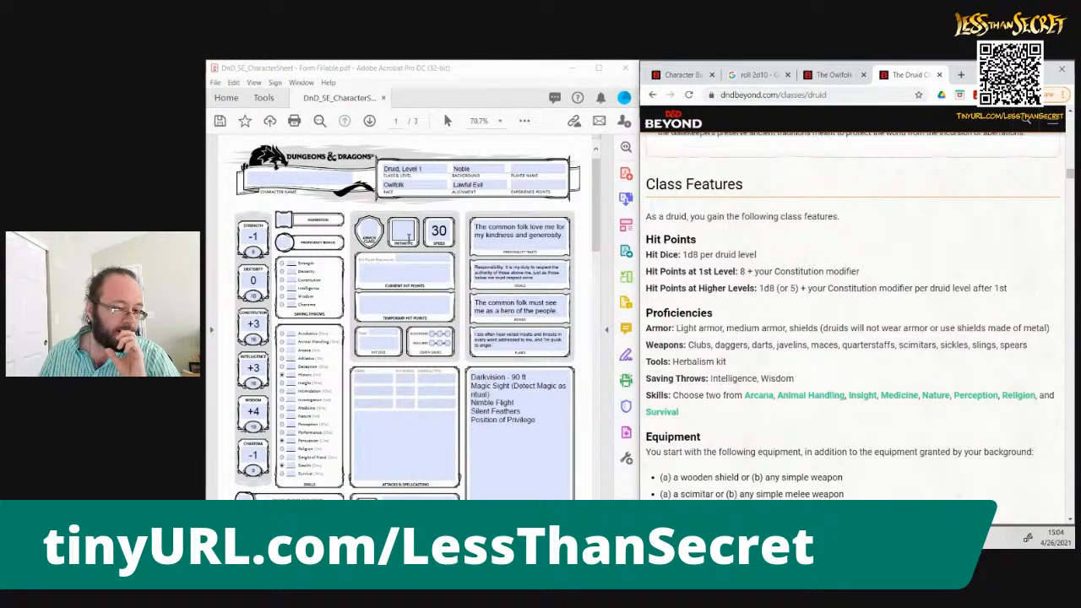
left_click(411, 259)
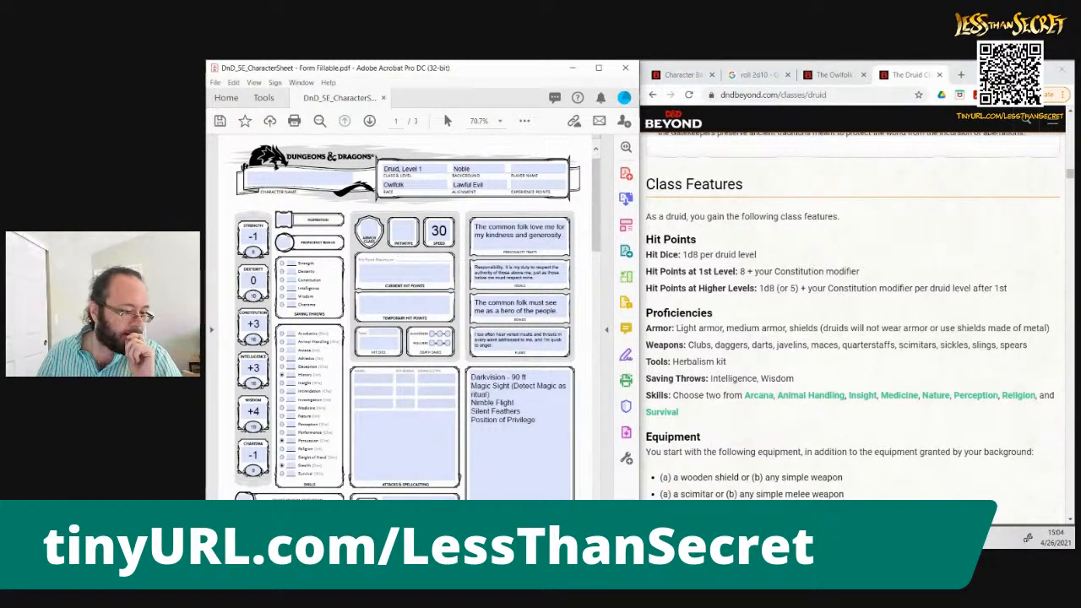
type("11")
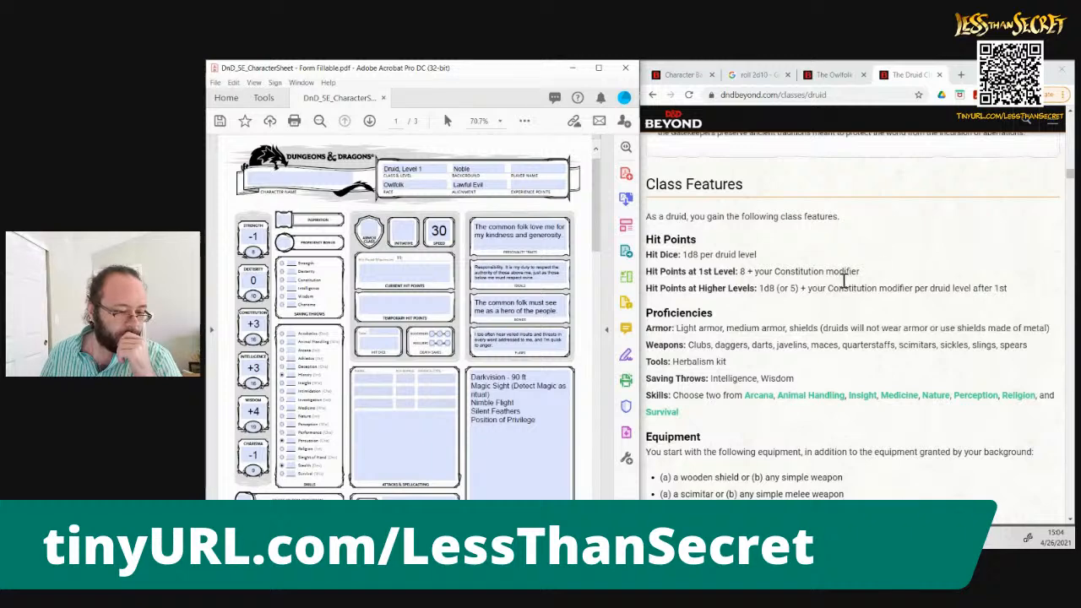
left_click(400, 282)
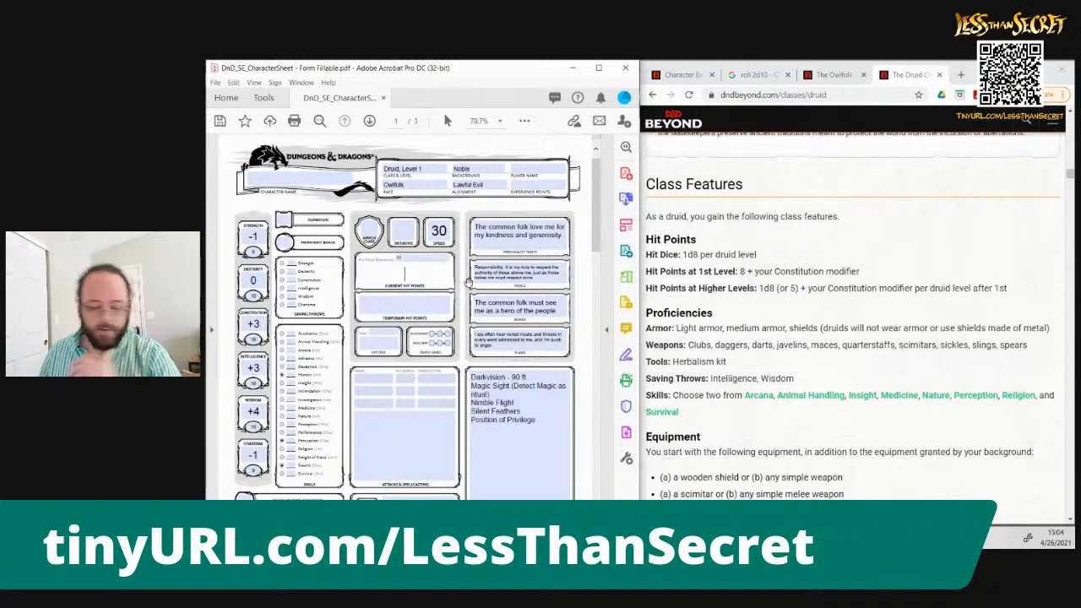
type("11")
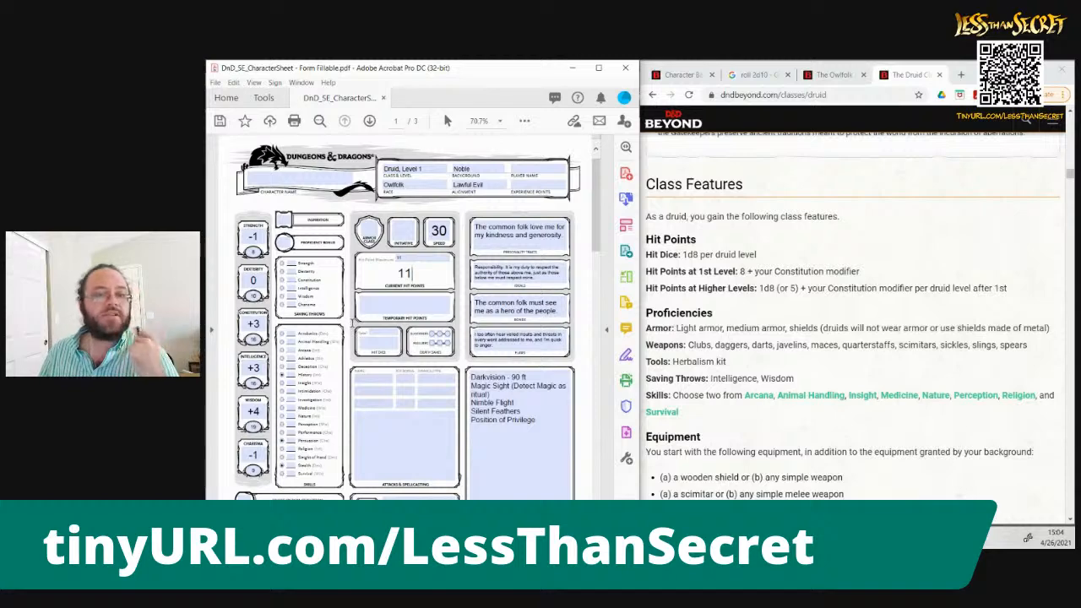
left_click(353, 323)
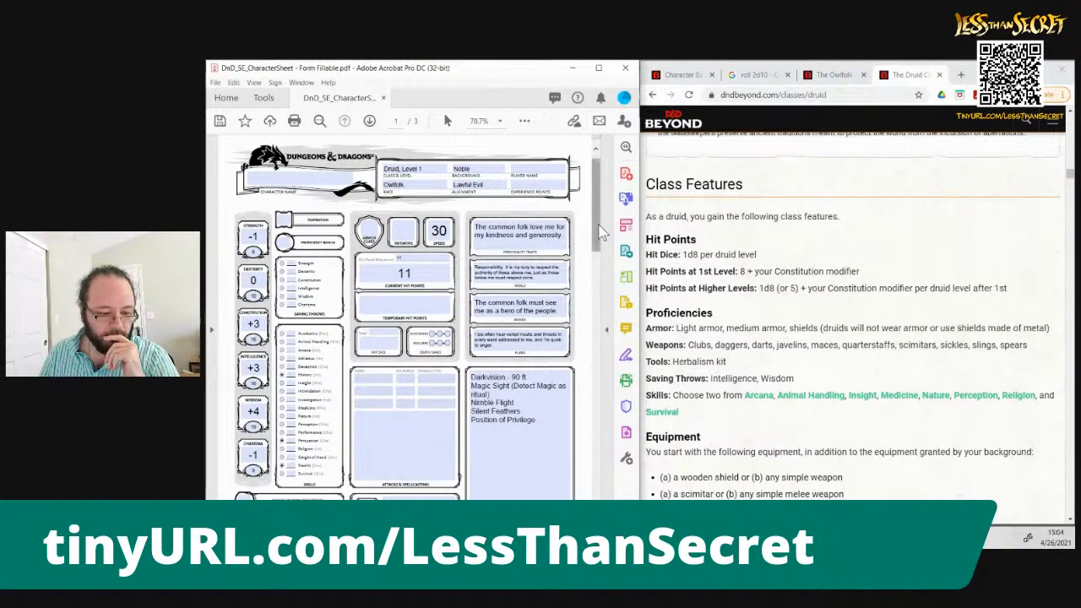
Add the line "Light/Medium Armor, Shields (no metal)" below Elvish in the sheet's other proficiencies and languages
left_click_drag(598, 232, 601, 253)
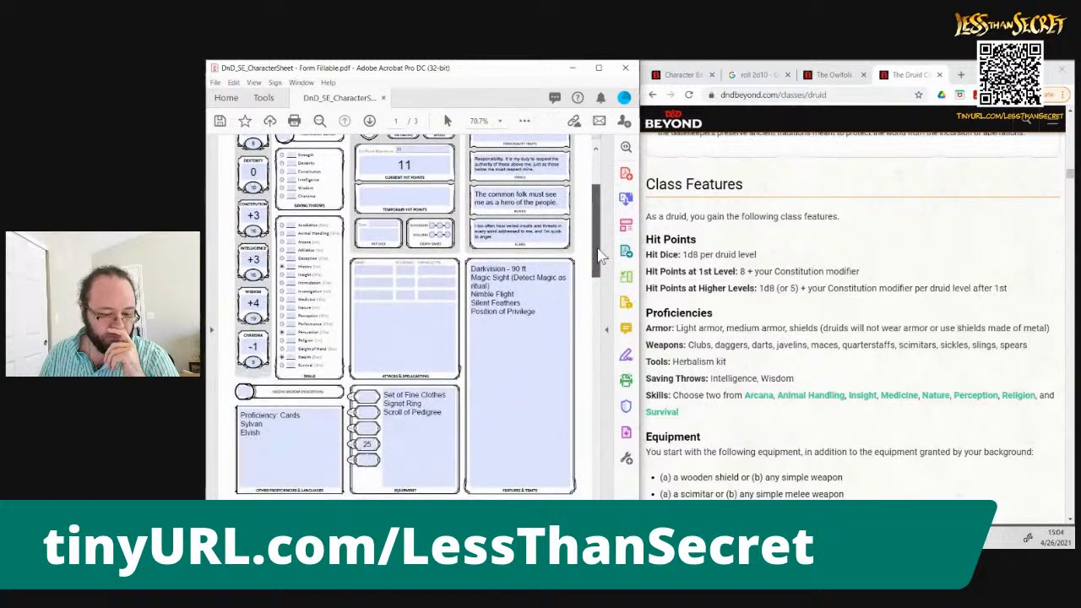
left_click(300, 414)
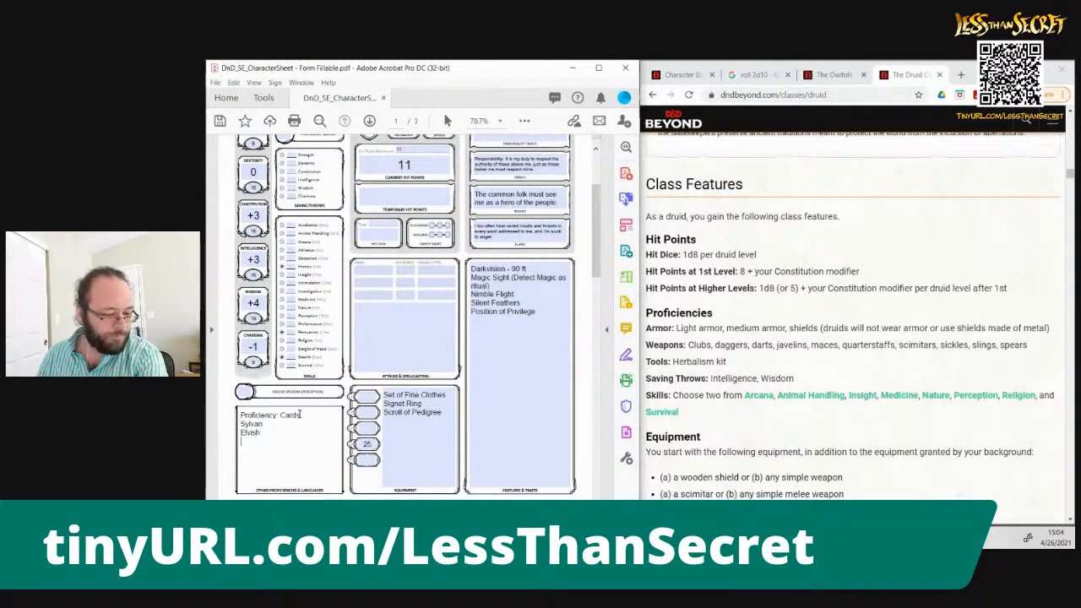
key("Return")
type("Light")
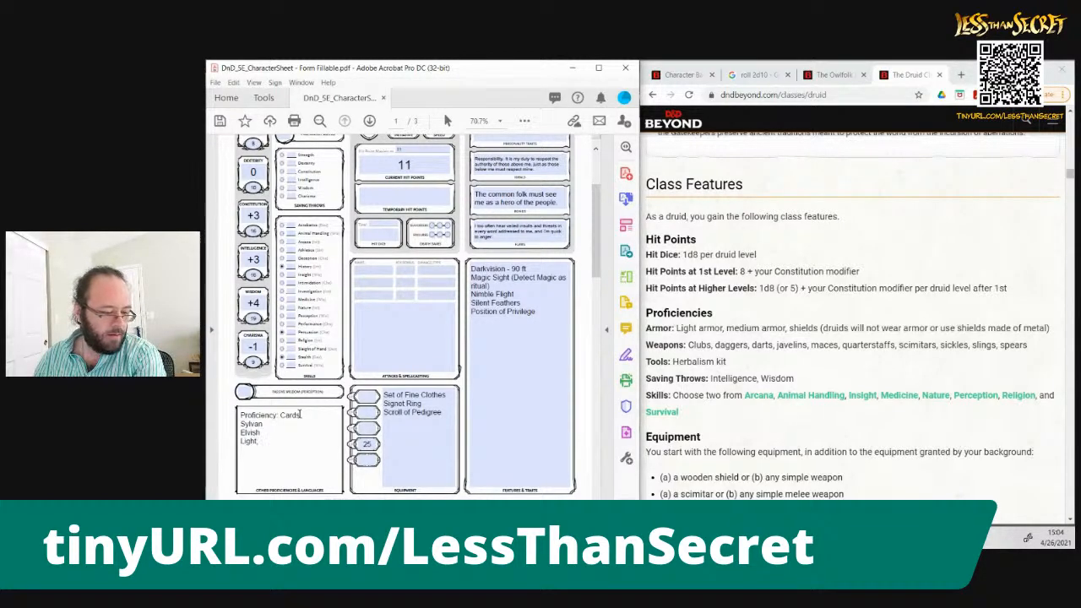
type("/Medium ")
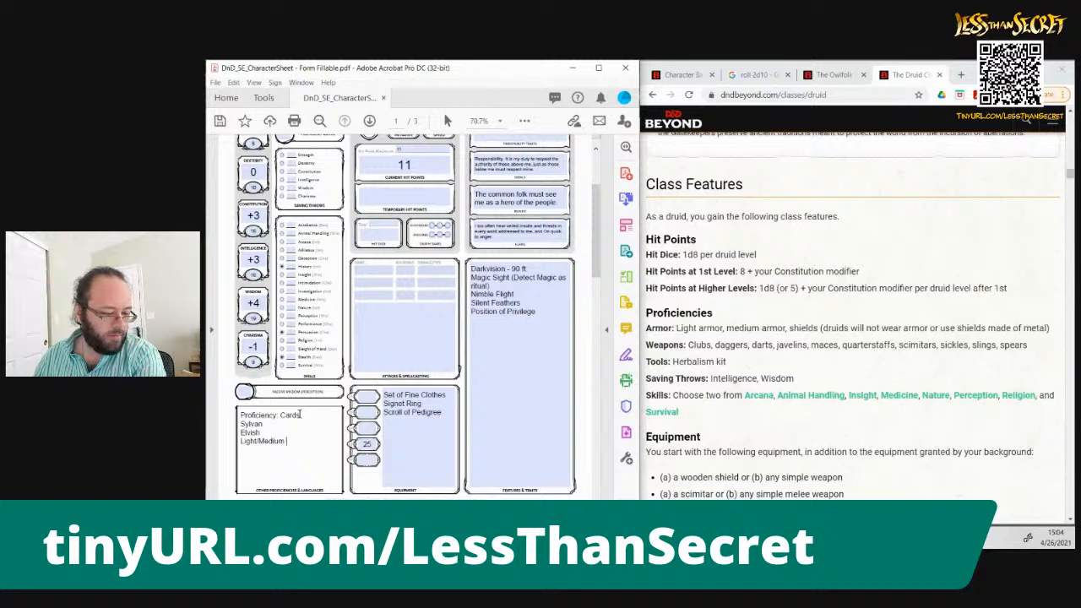
type("Armor, Shile")
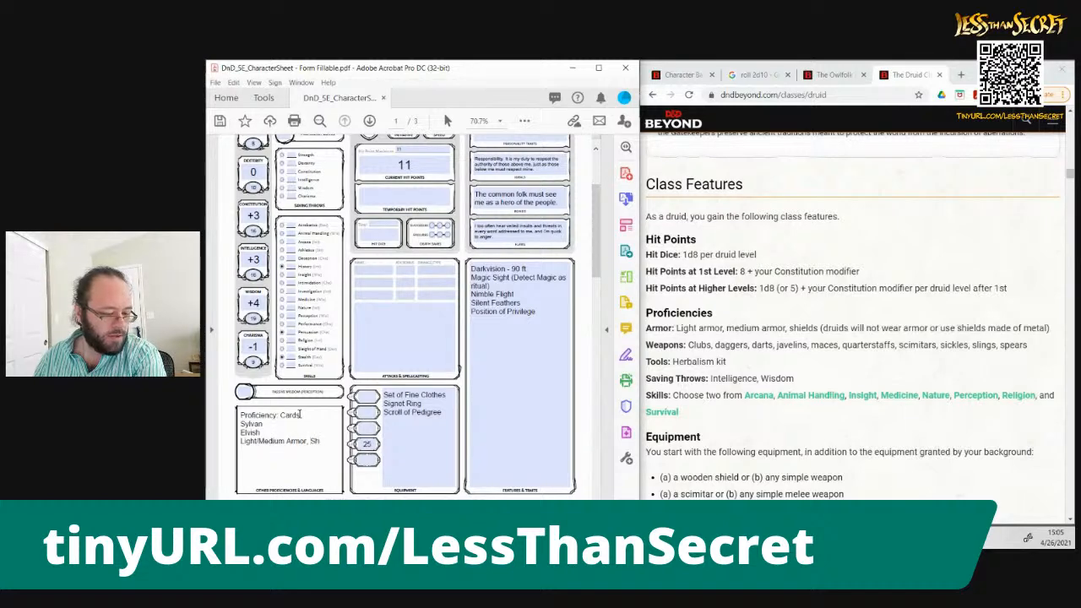
key("BackSpace")
key("BackSpace")
type("elds")
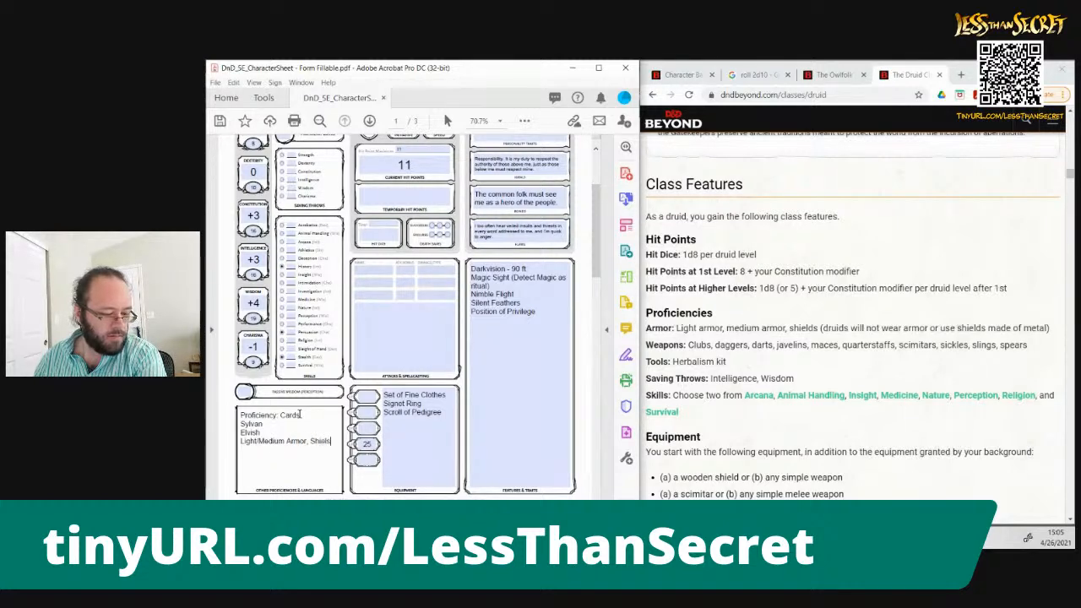
type(" (no metal).")
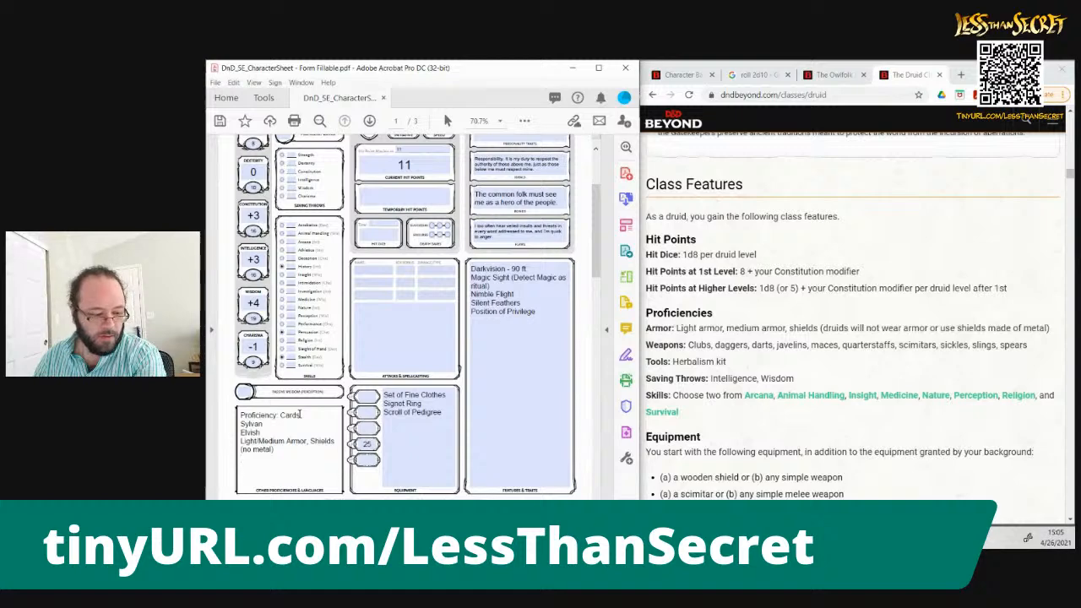
type("Club")
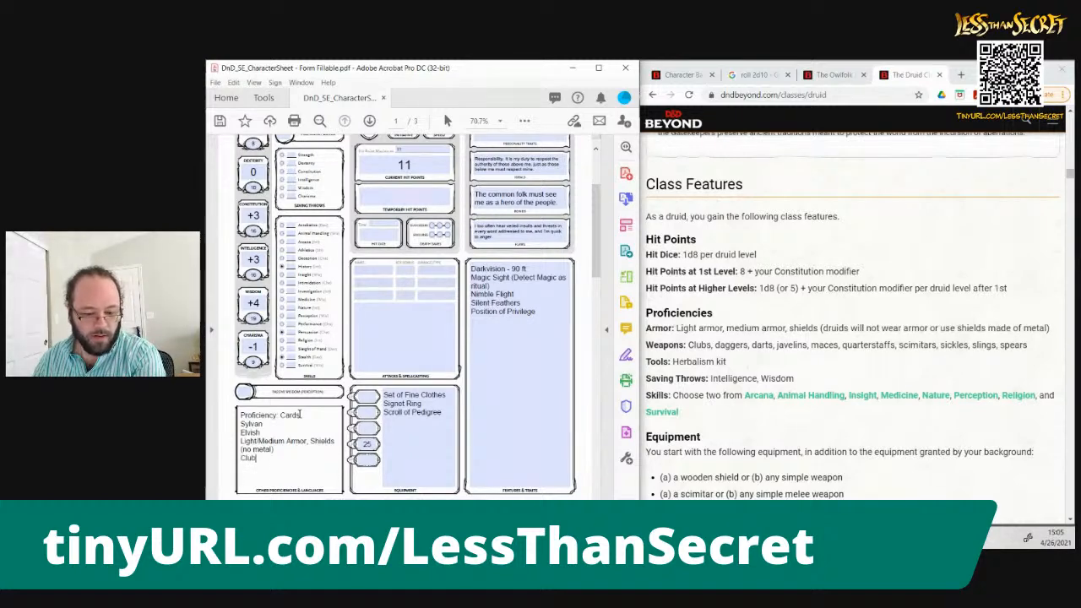
type("s, dagge")
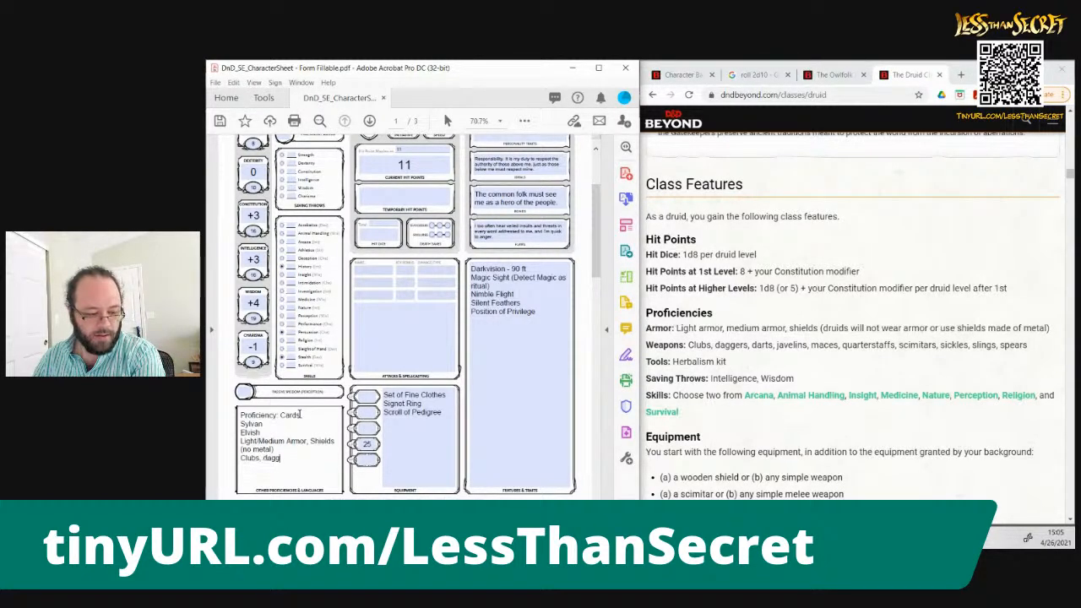
key("BackSpace")
key("BackSpace")
key("BackSpace")
key("BackSpace")
key("BackSpace")
key("BackSpace")
key("BackSpace")
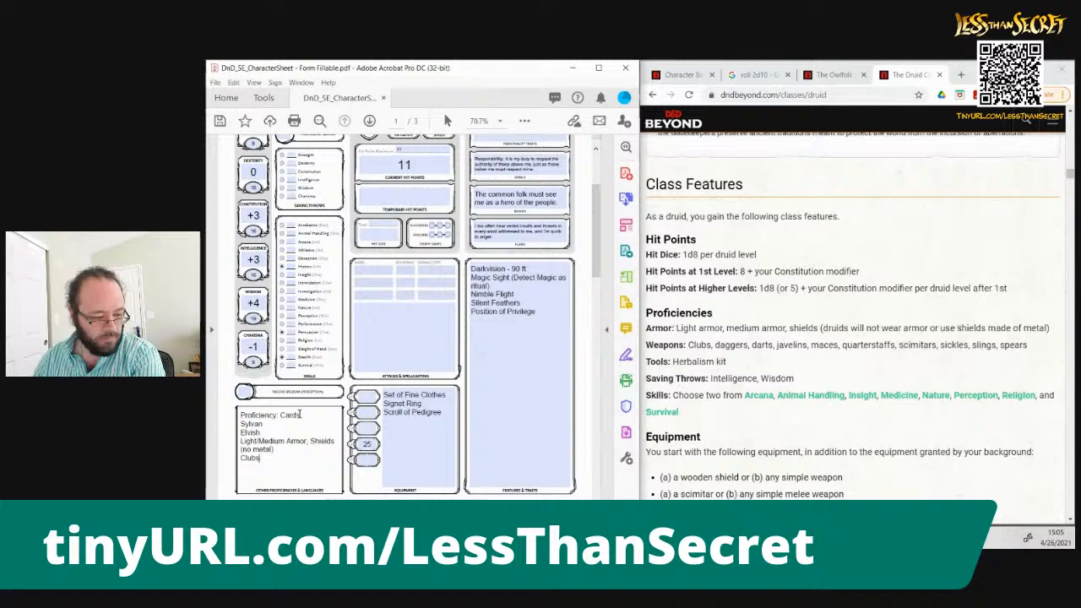
key("Return")
type("Daggers")
key("BackSpace")
key("BackSpace")
key("BackSpace")
key("BackSpace")
key("BackSpace")
key("BackSpace")
key("BackSpace")
key("BackSpace")
key("BackSpace")
key("BackSpace")
key("BackSpace")
key("BackSpace")
key("BackSpace")
key("BackSpace")
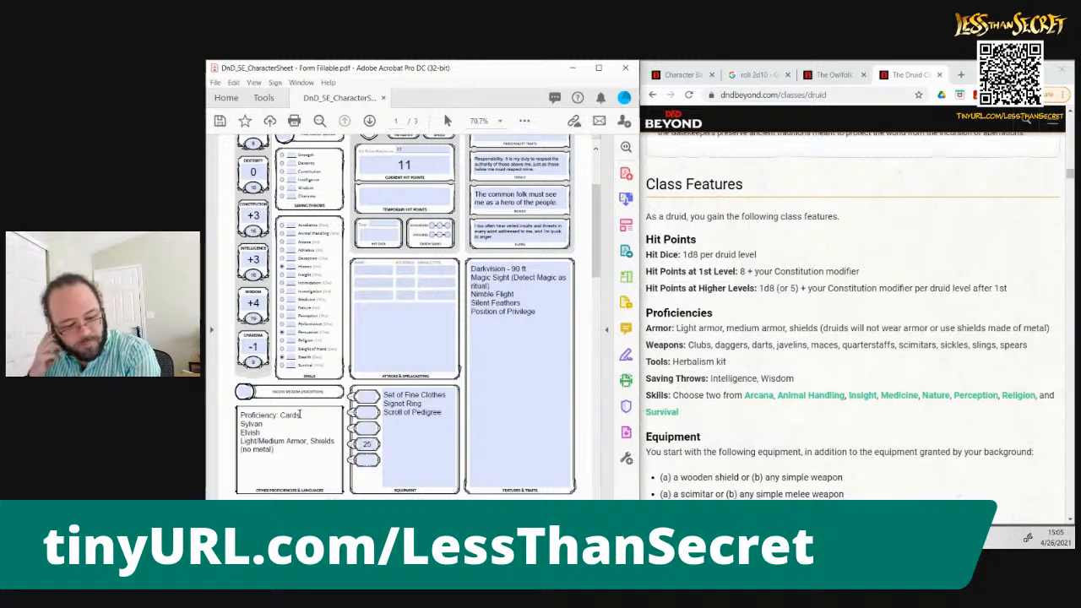
Add "Herbalism kit" as a new line below the armor entry in the other proficiencies and languages
key("Return")
type("Herba")
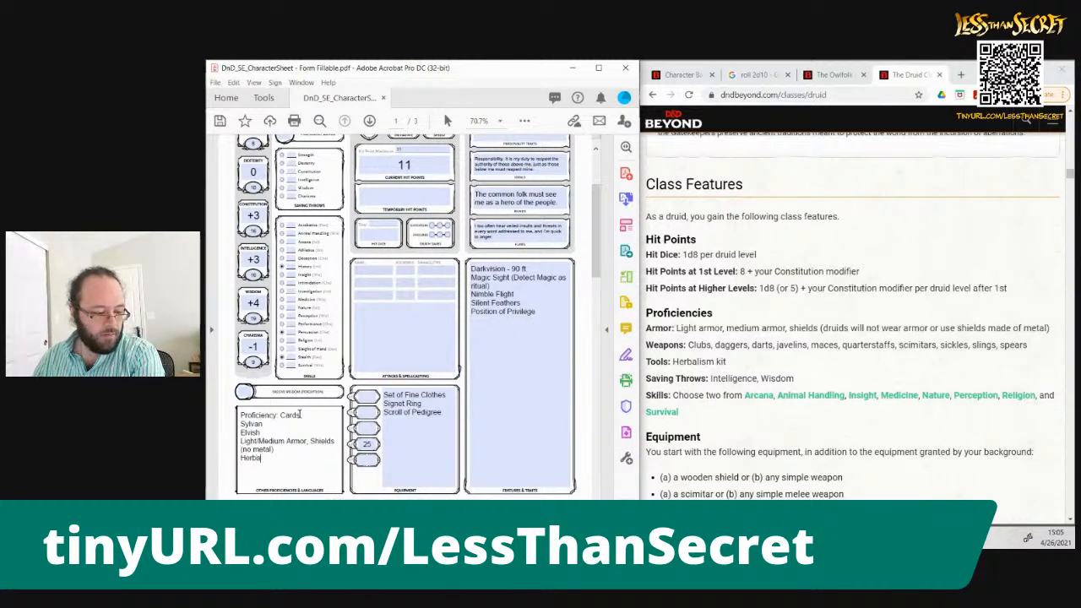
type("lism kit")
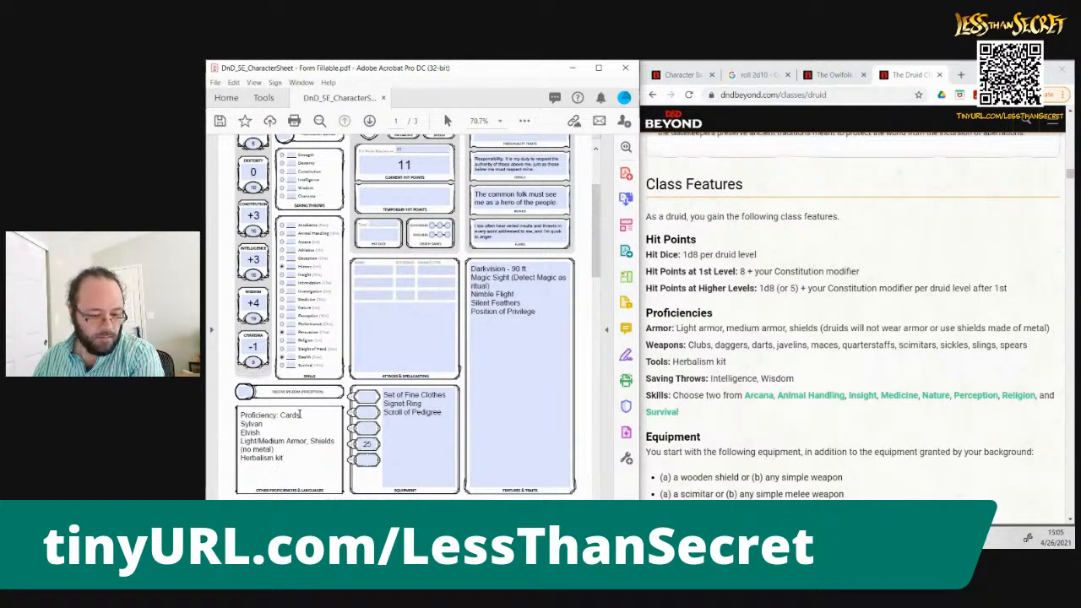
Mark saving throw proficiency in Intelligence and Wisdom, and skill proficiency in Animal Handling and Perception
left_click(281, 180)
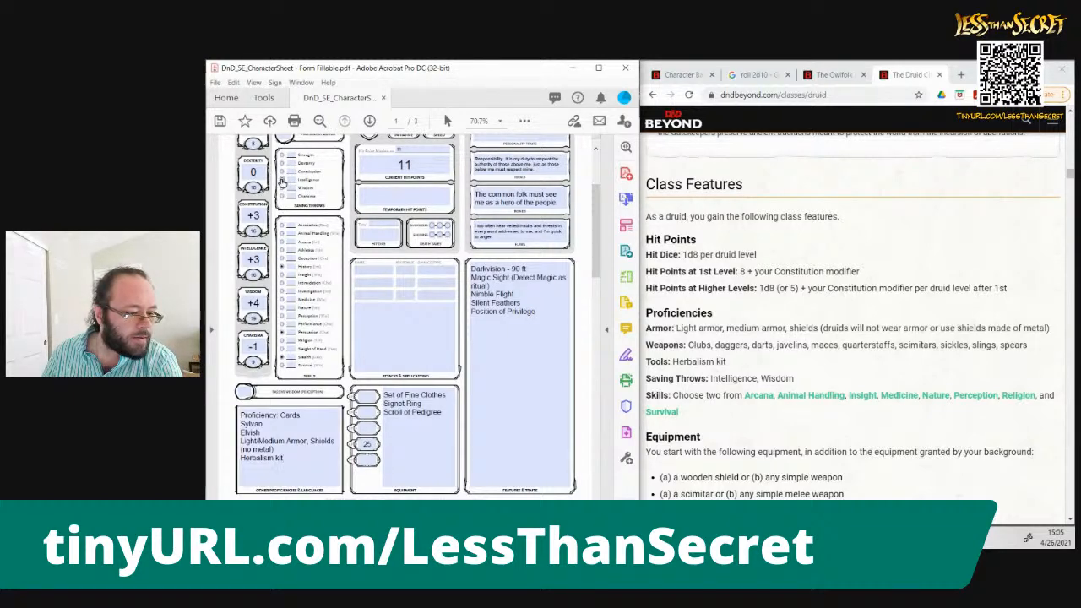
left_click(282, 188)
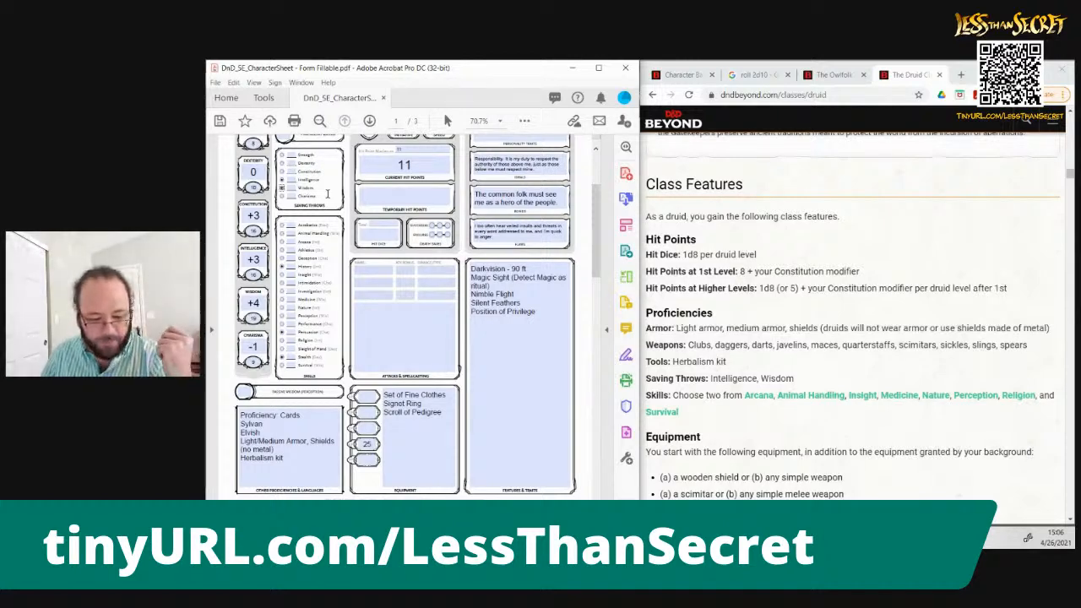
left_click(282, 235)
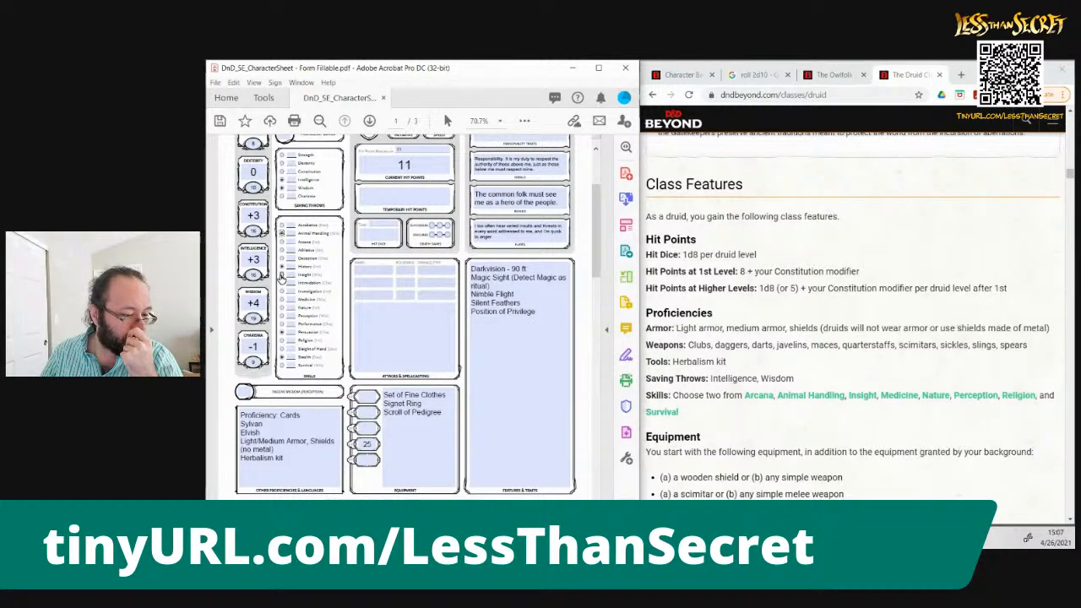
left_click(282, 317)
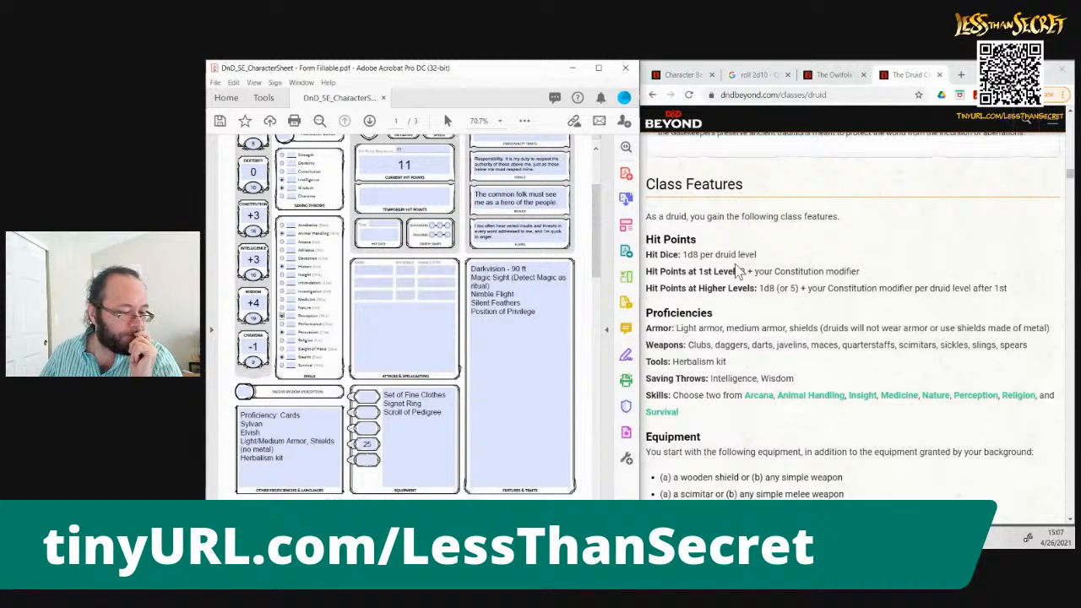
left_click(926, 435)
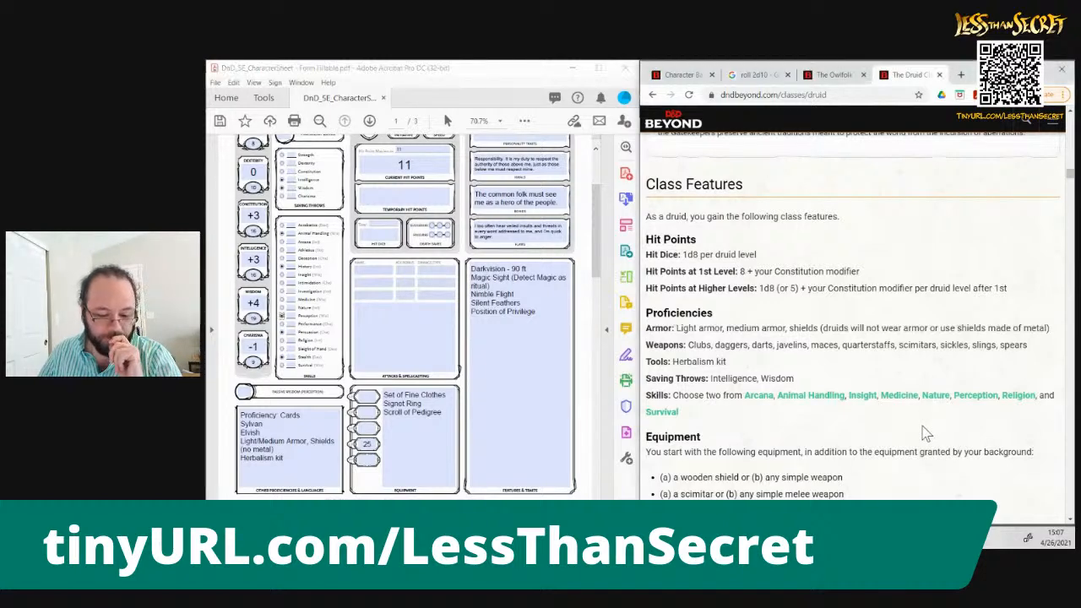
Consult the Druid's equipment and Druidic features, and add "Druidic" below Herbalism kit in the other proficiencies and languages
scroll(925, 434, "down", 3)
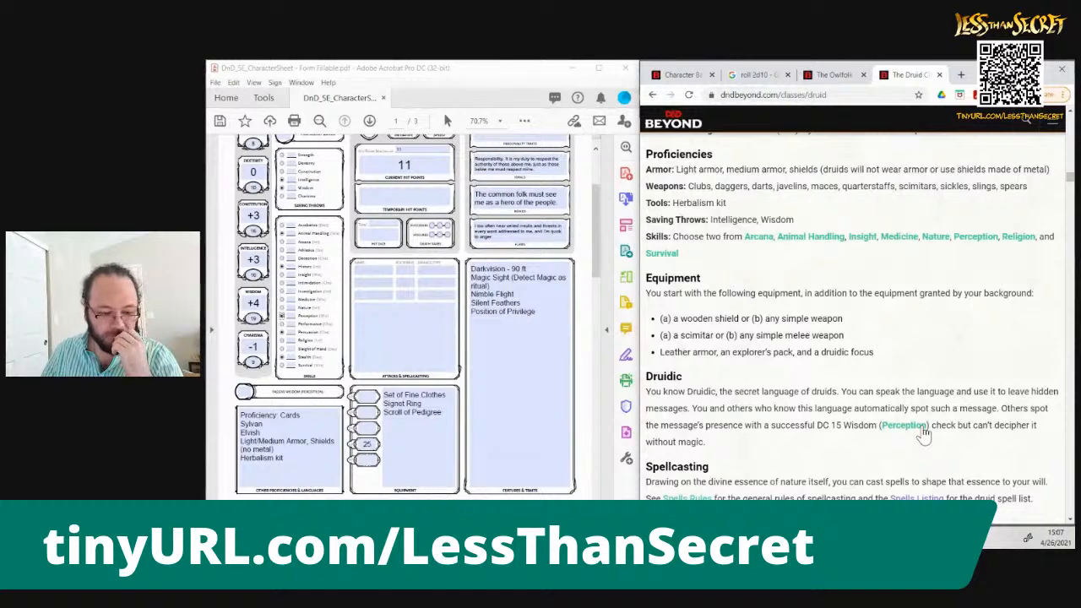
scroll(926, 435, "down", 2)
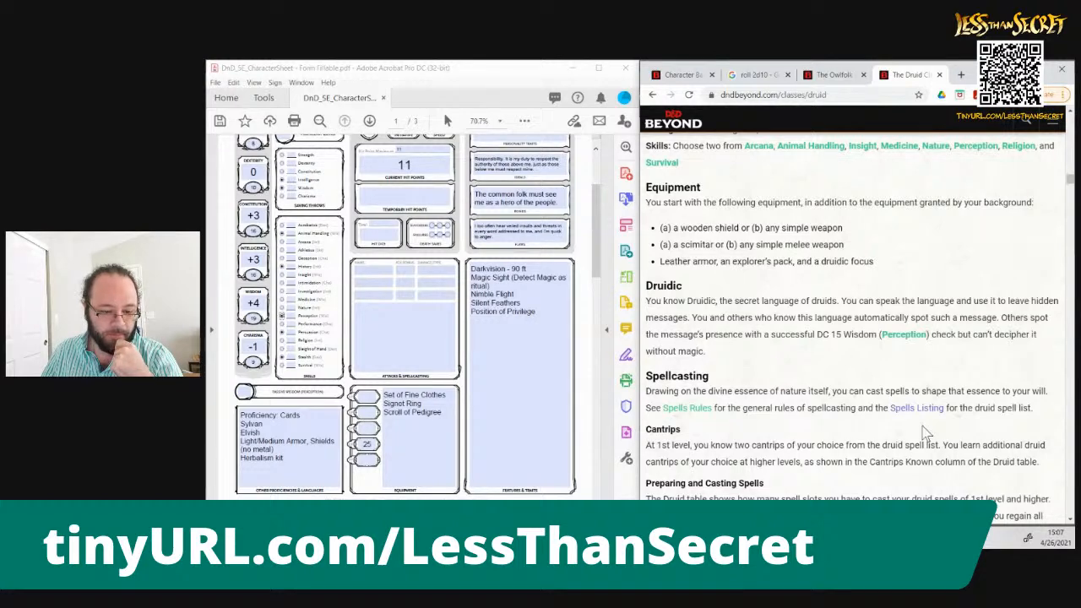
scroll(925, 433, "up", 1)
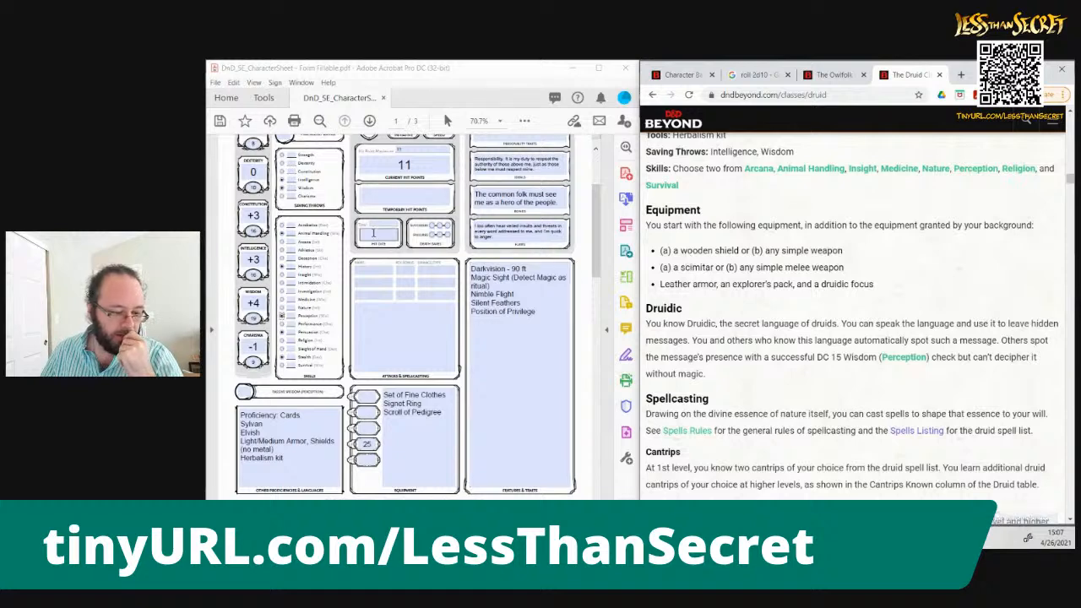
left_click(563, 322)
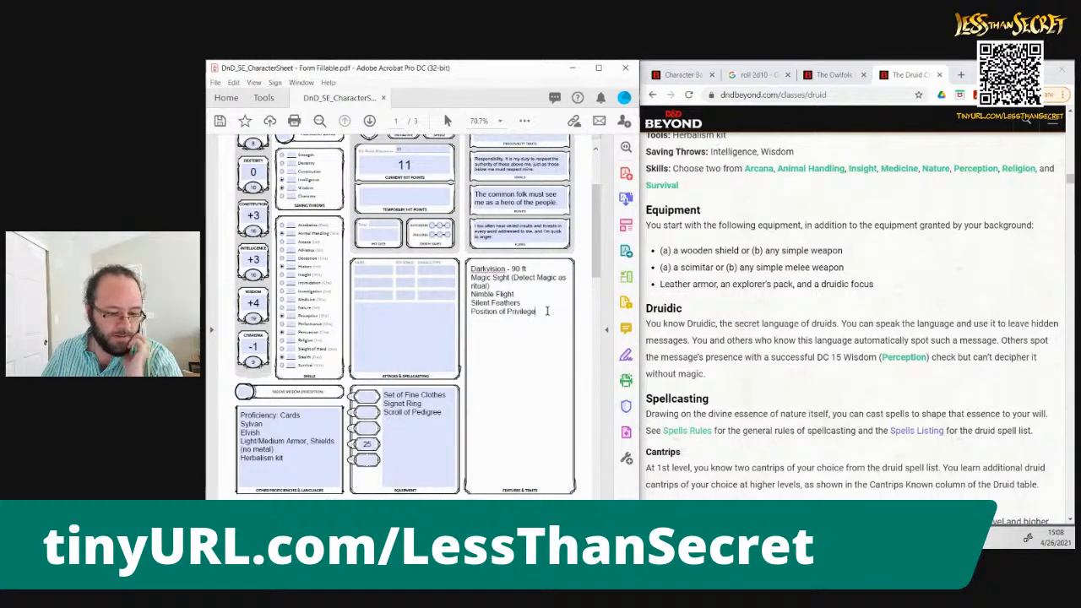
left_click(299, 460)
type("Druidic")
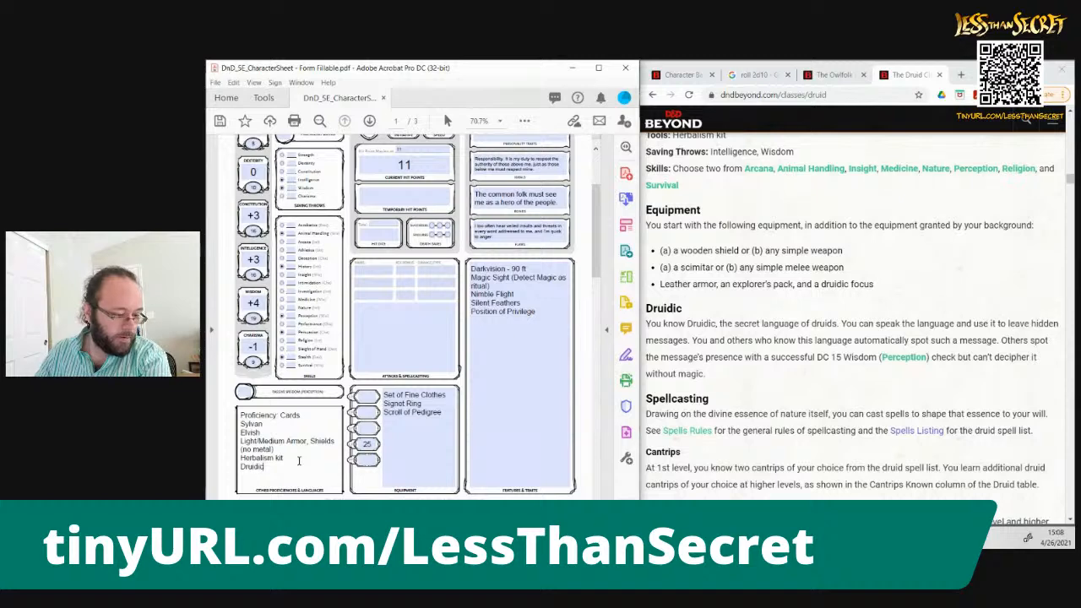
Read through the Druid's Spellcasting and Wild Shape features, and return to the class proficiencies and starting equipment
left_click(743, 388)
scroll(744, 389, "down", 1)
scroll(743, 388, "down", 4)
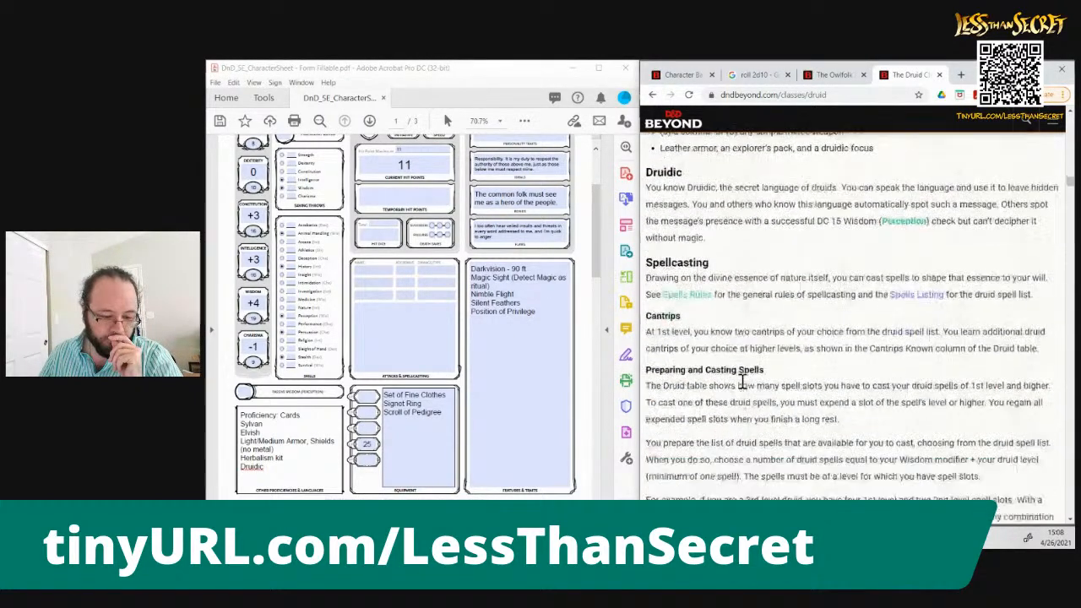
scroll(742, 381, "down", 4)
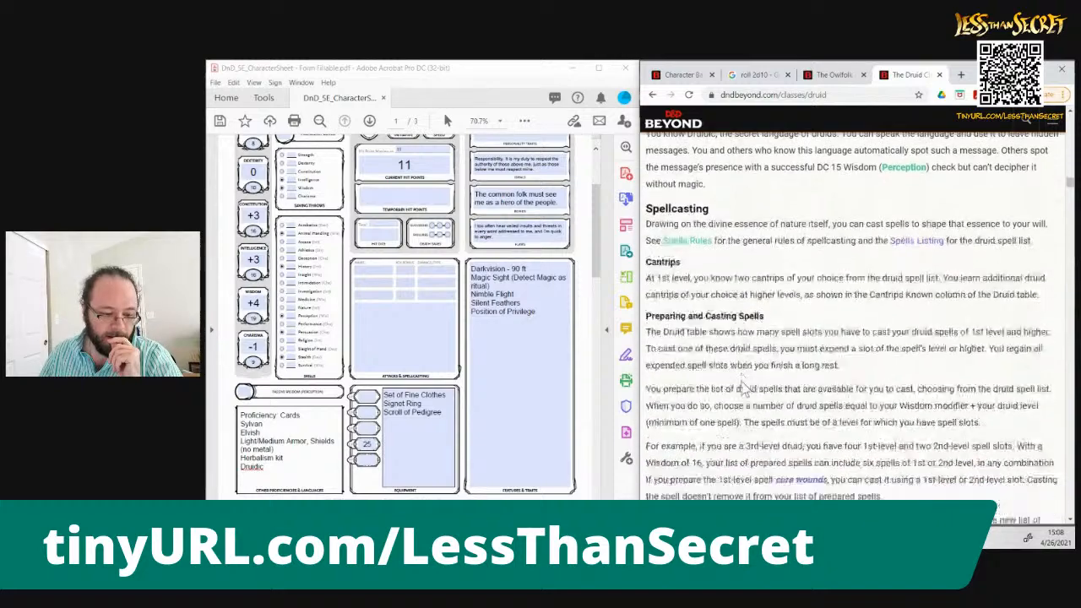
scroll(744, 387, "down", 9)
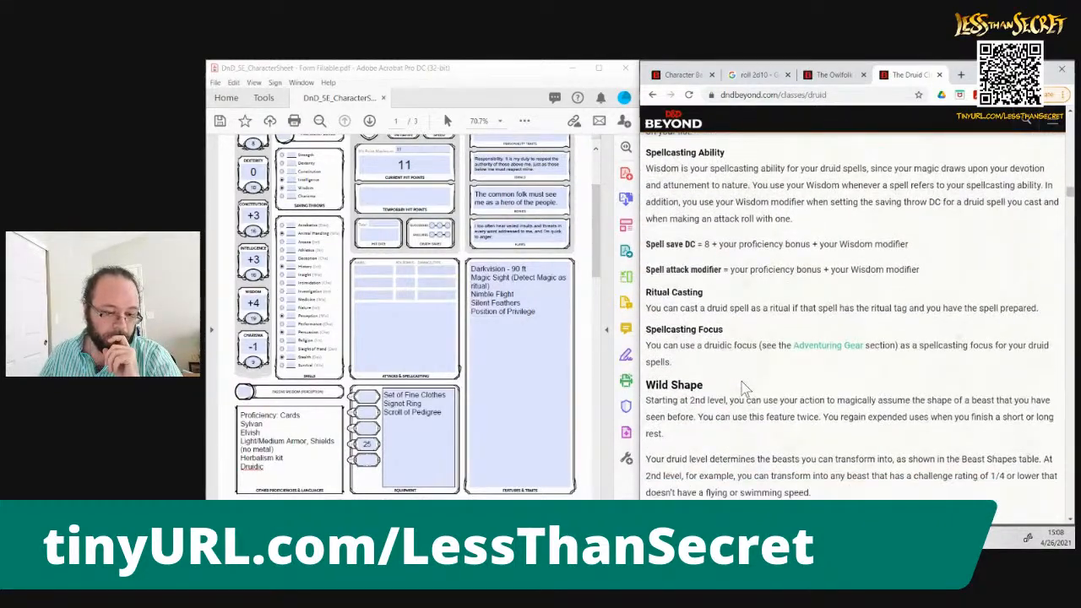
scroll(743, 384, "down", 1)
scroll(742, 380, "up", 1)
scroll(741, 381, "up", 4)
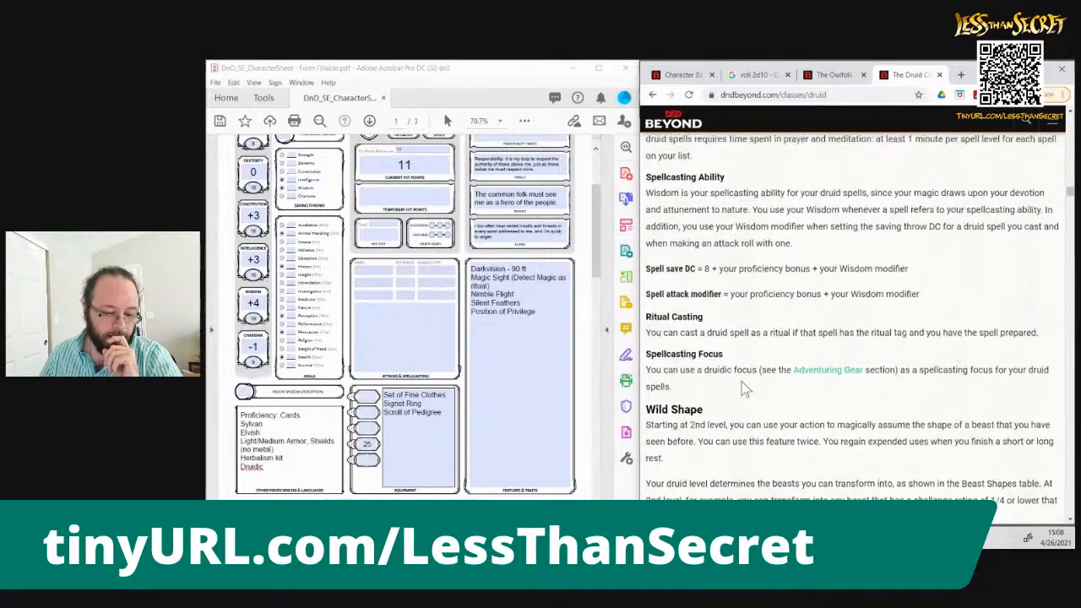
scroll(741, 382, "up", 20)
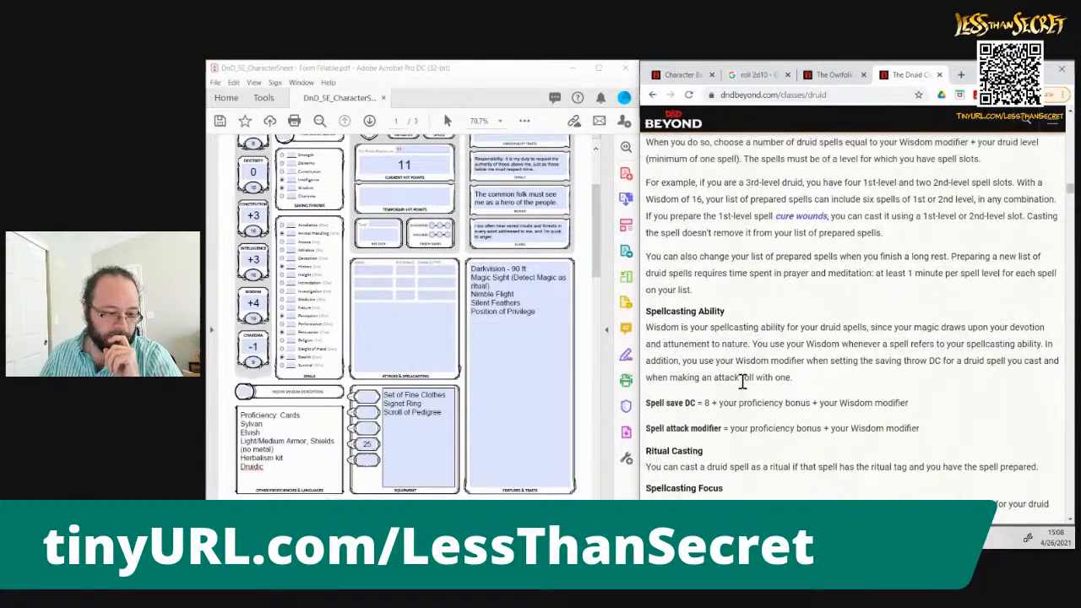
scroll(741, 387, "down", 10)
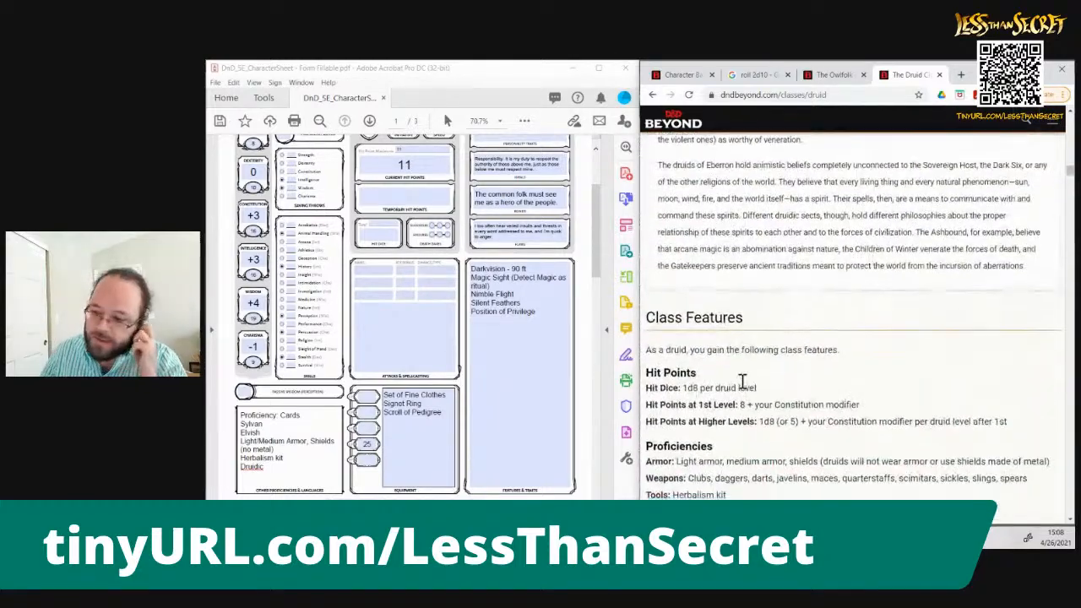
scroll(740, 384, "up", 4)
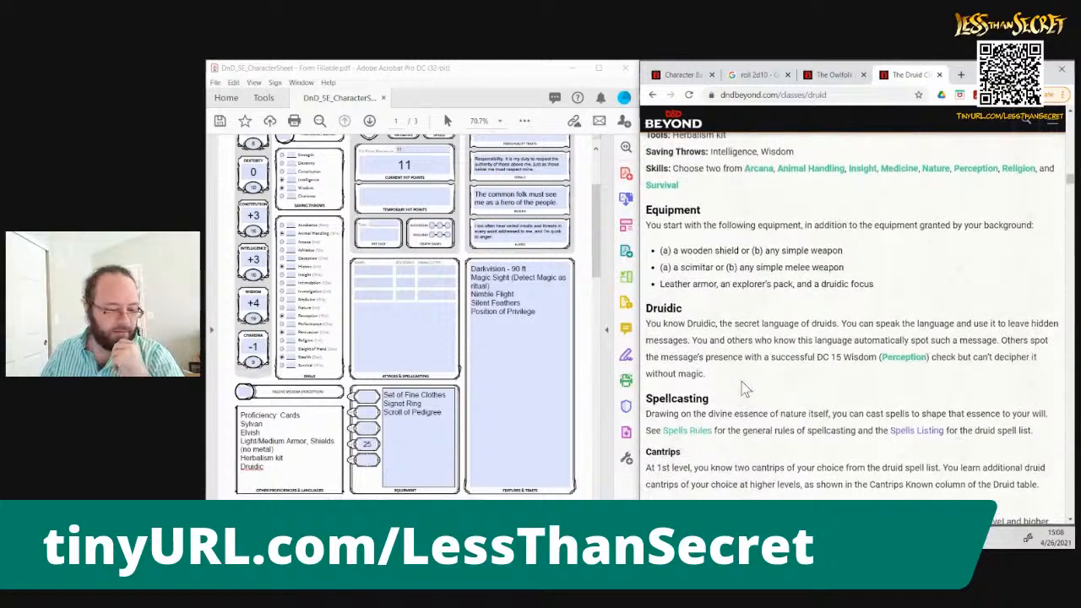
scroll(744, 387, "up", 2)
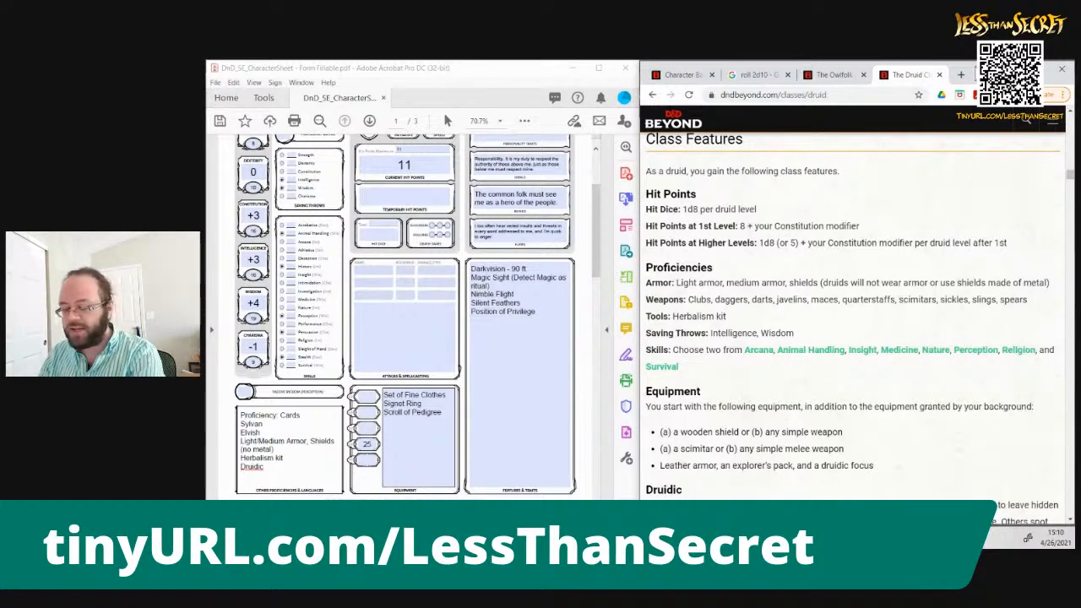
Open D&D Beyond in a new browser tab, search for "shield" and view the standard Shield equipment entry
key("ctrl+t")
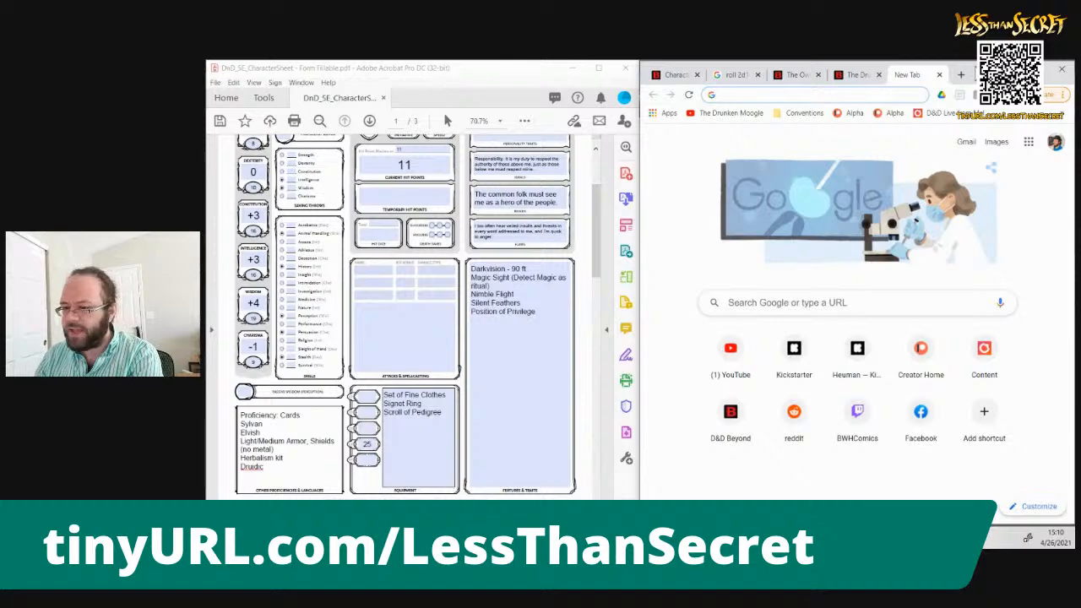
type("dndbeyond.com")
key("Return")
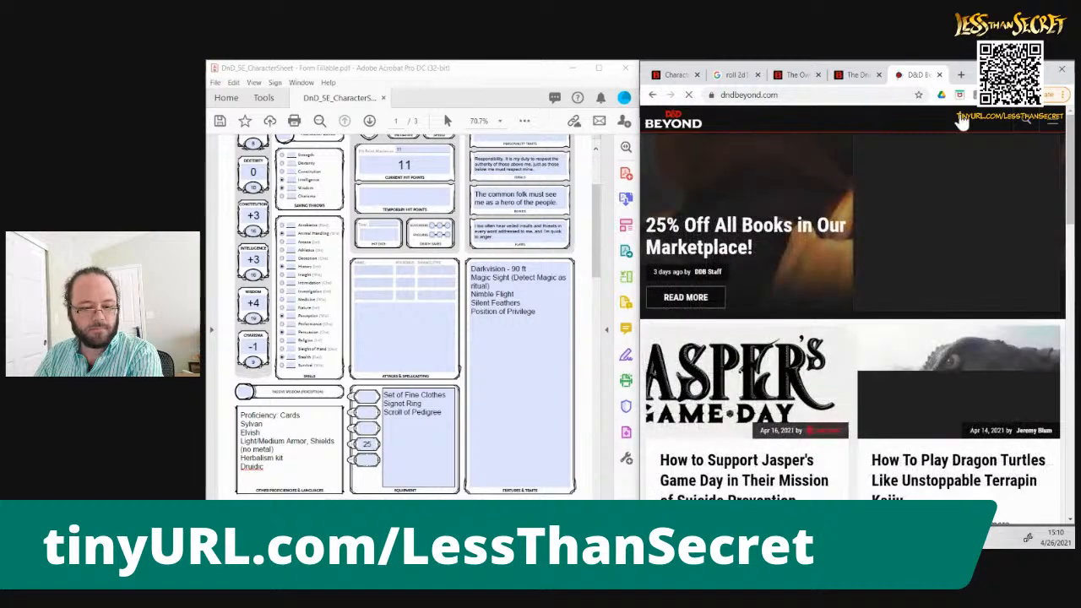
left_click(1027, 134)
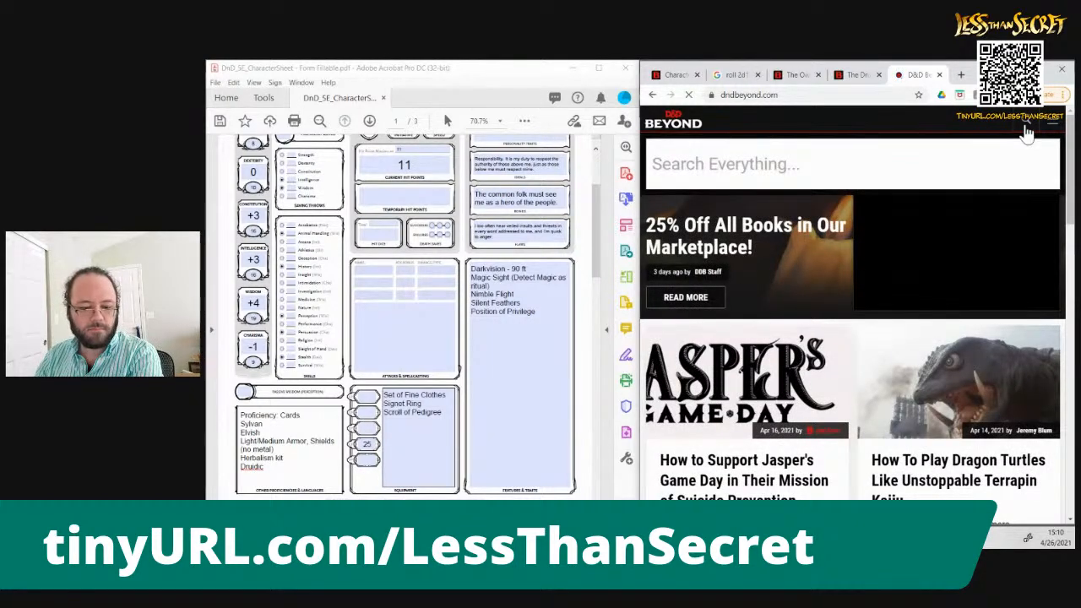
type("shield")
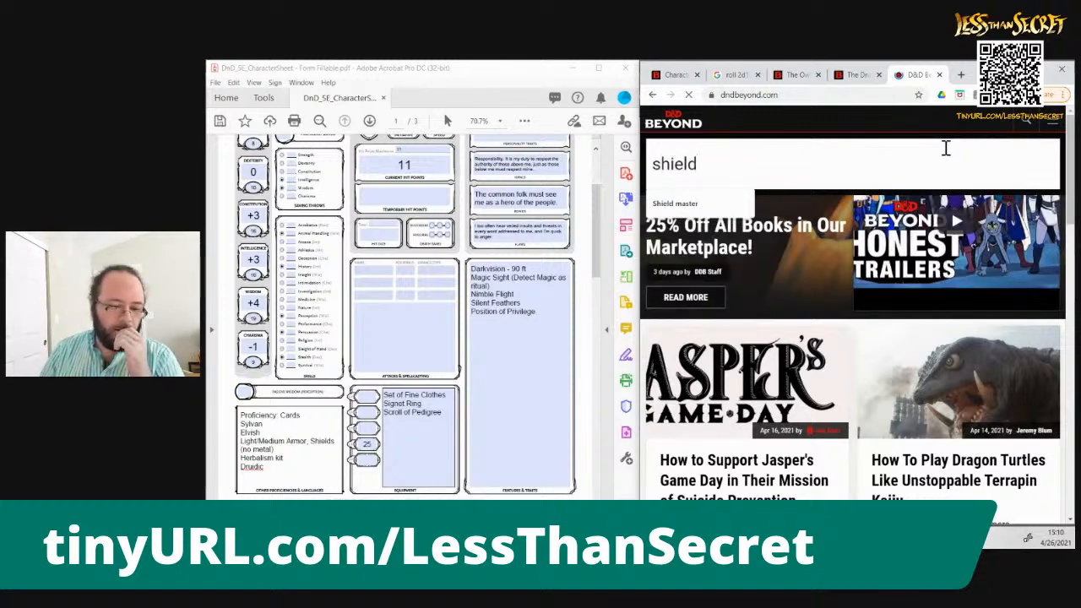
key("Return")
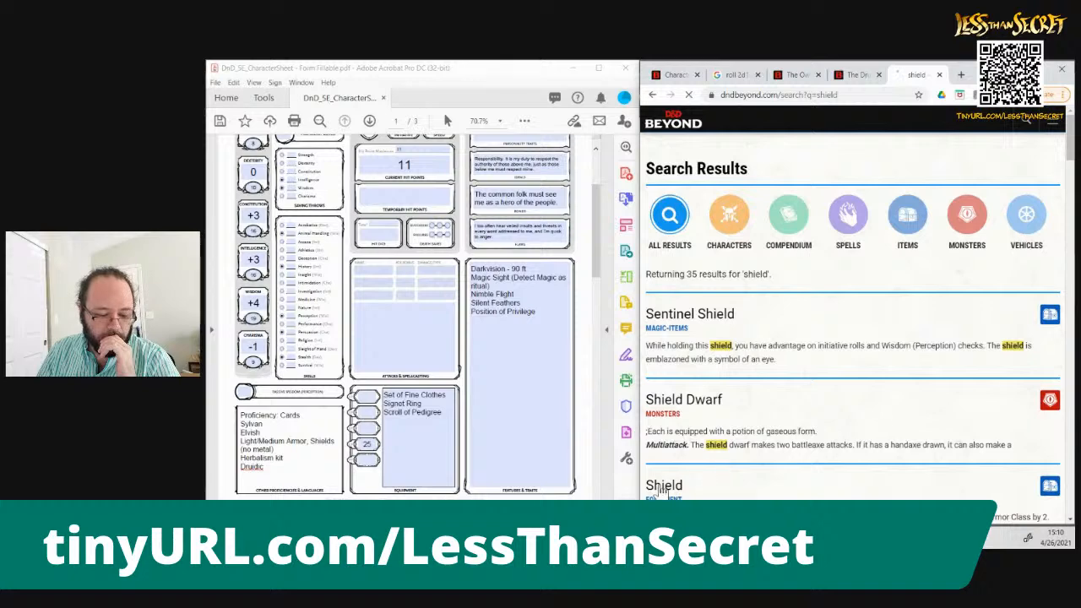
left_click(661, 486)
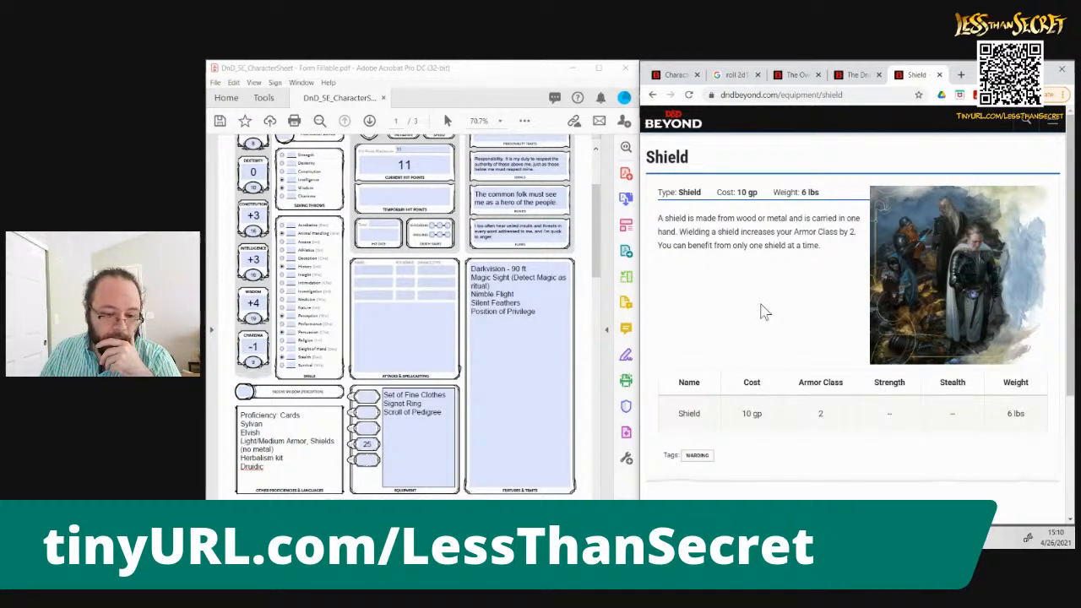
scroll(764, 313, "down", 5)
scroll(764, 313, "up", 5)
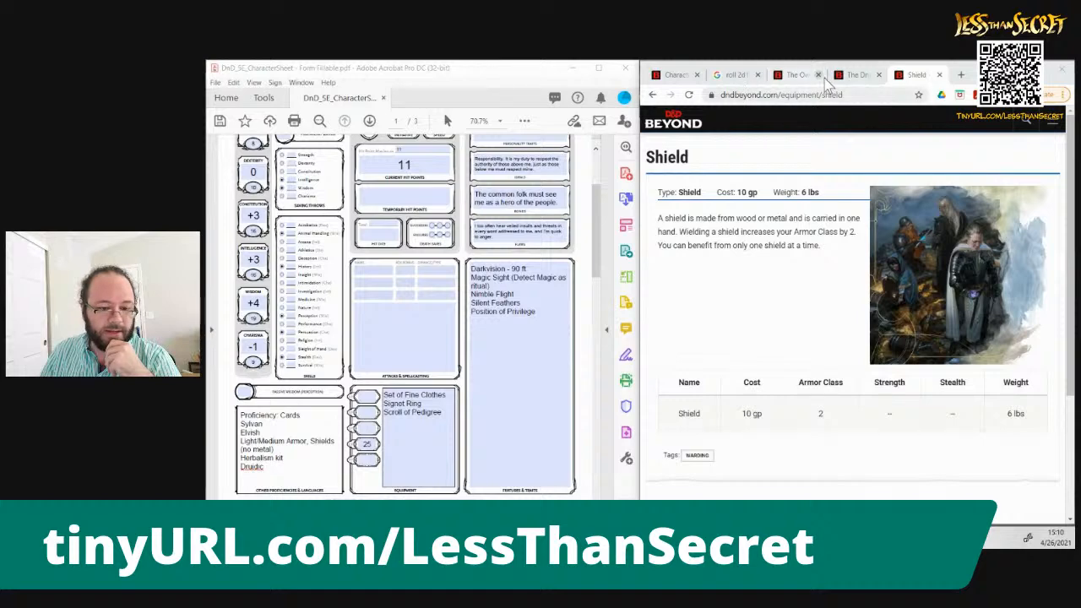
Add "Shield" as a new line below Scroll of Pedigree in the sheet's equipment list
left_click(446, 424)
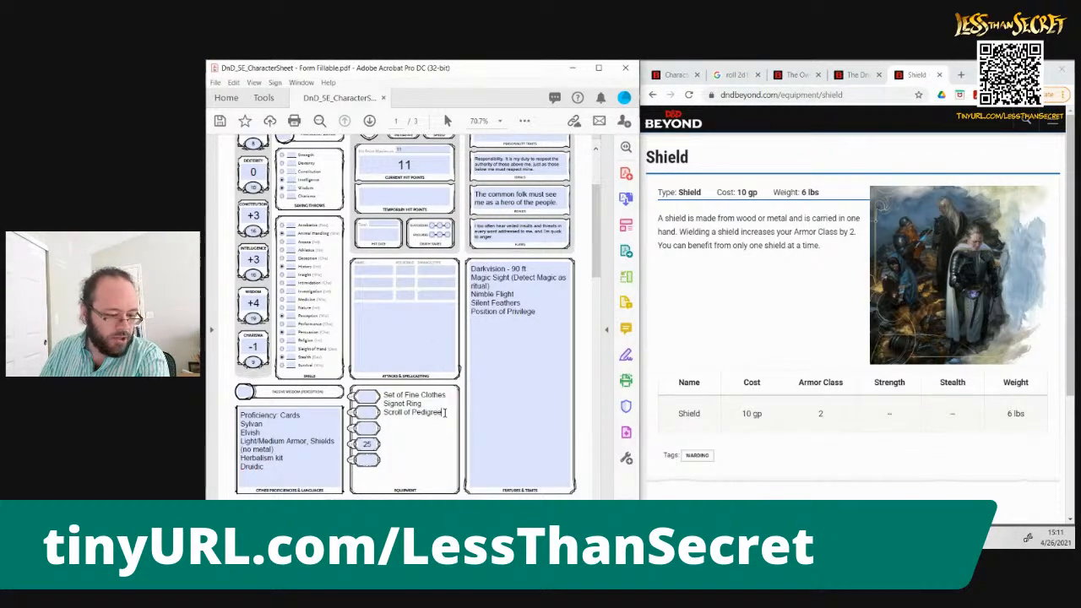
type("Shield")
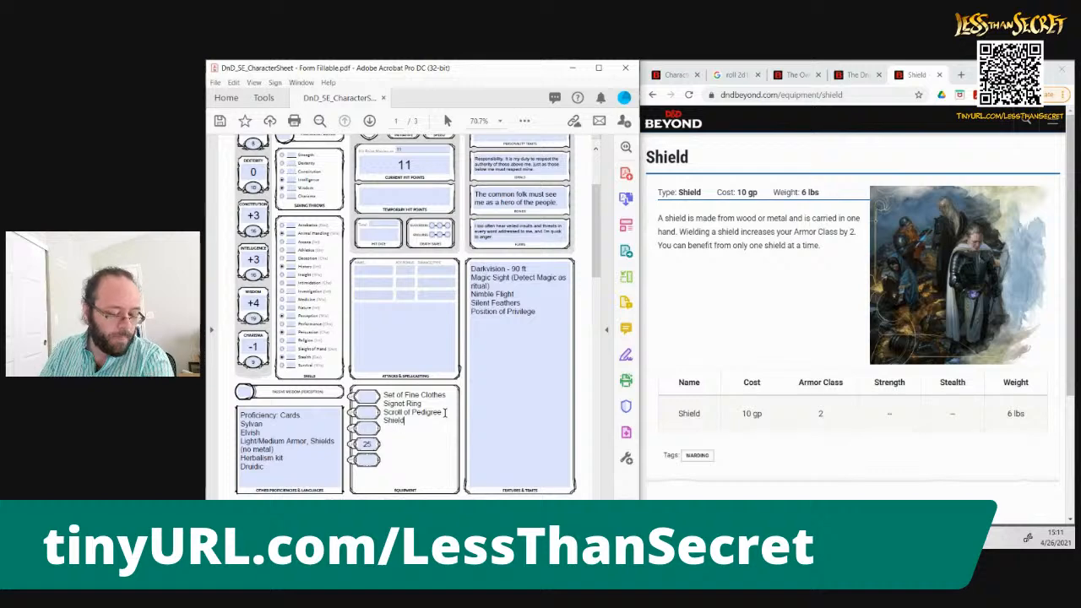
left_click(685, 312)
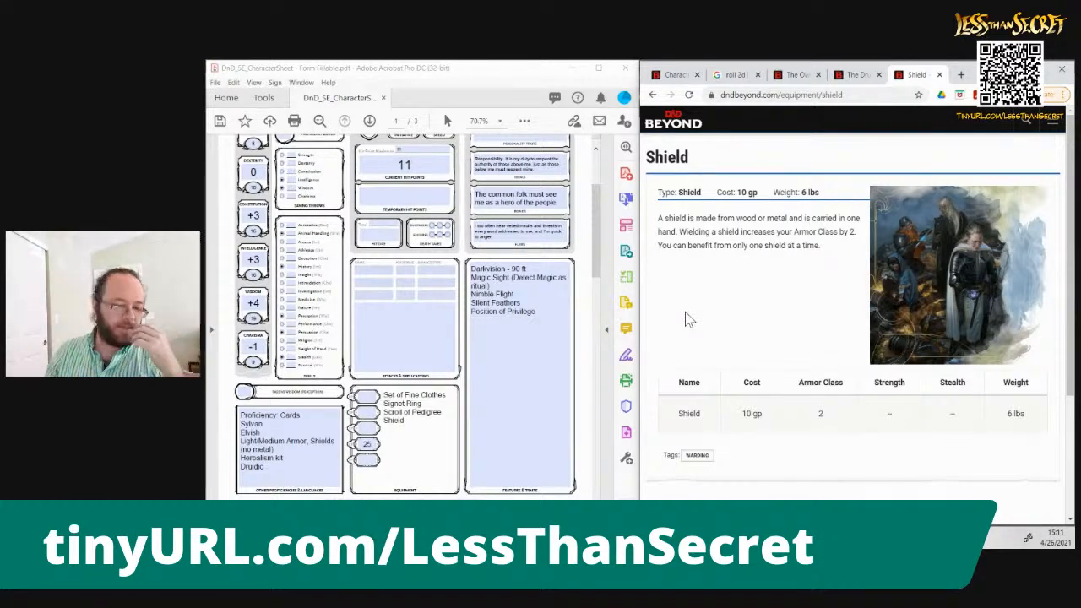
left_click(594, 267)
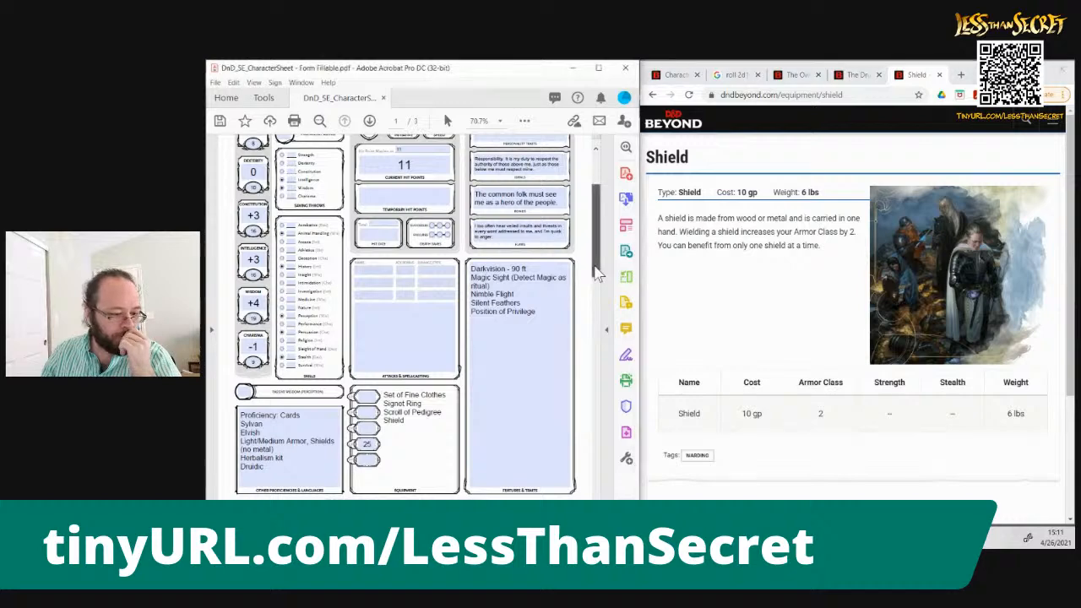
scroll(596, 272, "up", 3)
scroll(606, 250, "down", 2)
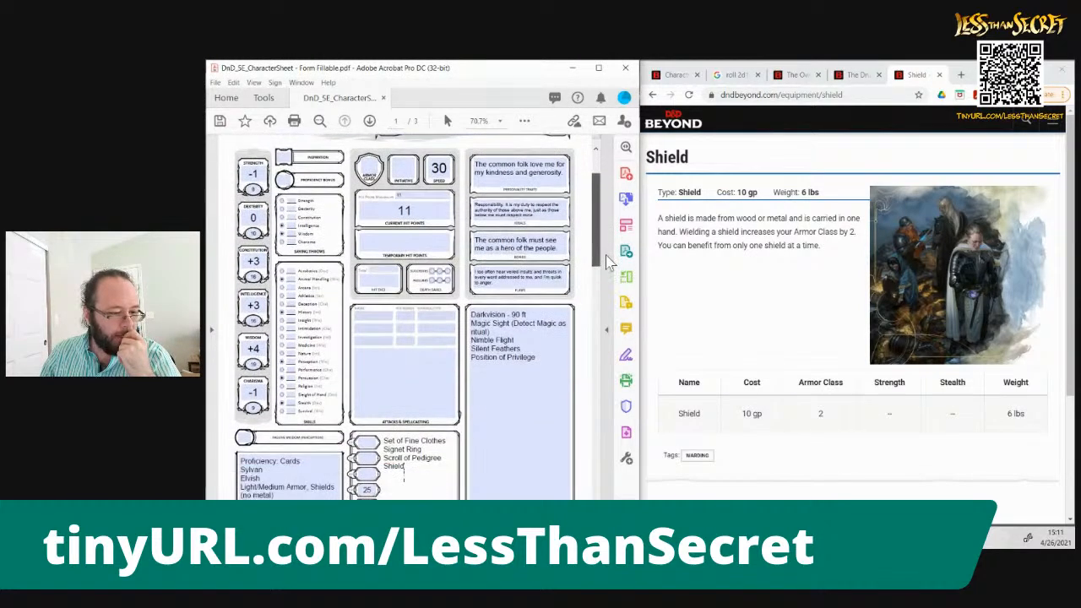
Return to the Druid's starting equipment and add "Scimitar" and "Leather Armor" as new lines below Shield in the equipment list
left_click(855, 75)
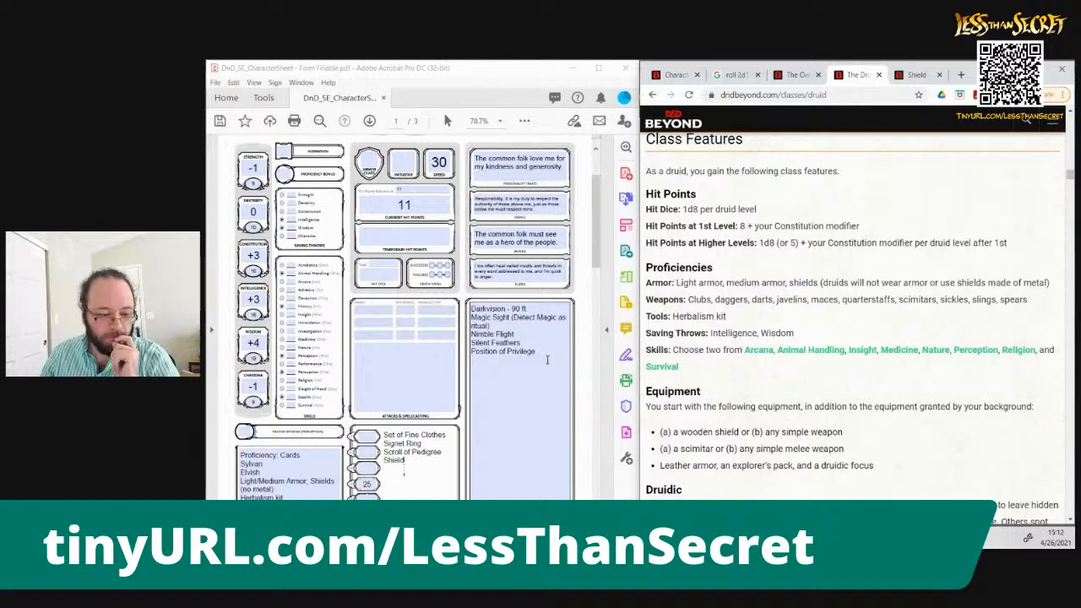
left_click(426, 462)
type("Scimitar")
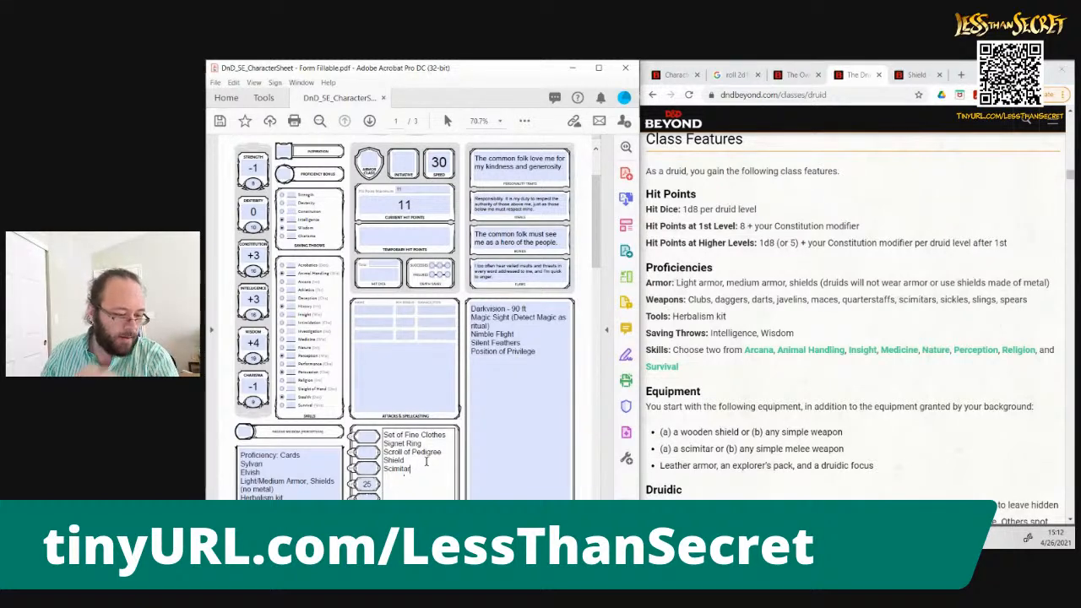
key("Return")
type("Leath")
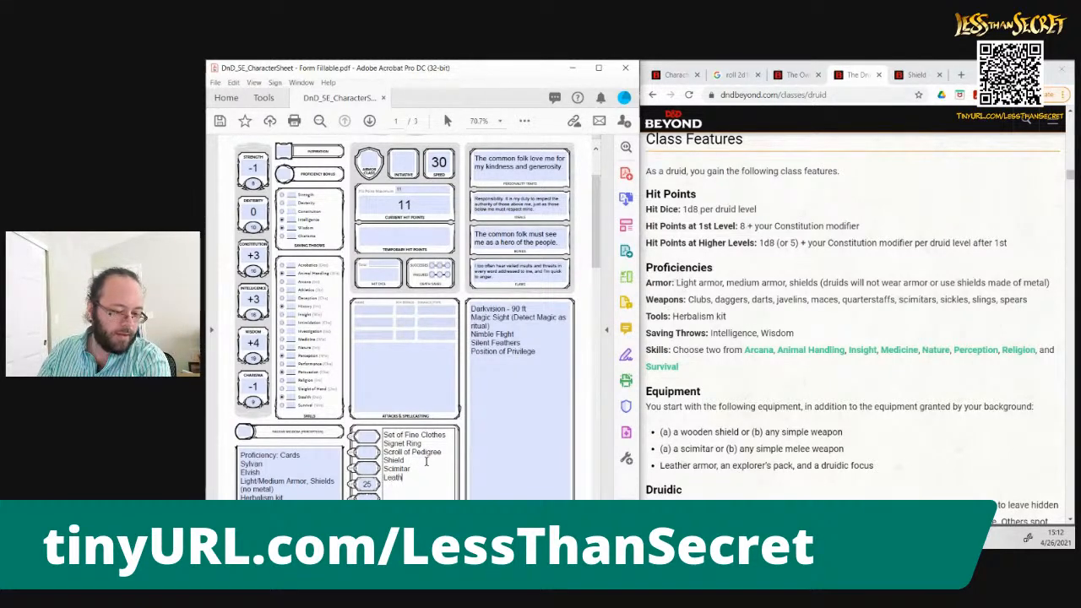
type("er Armor")
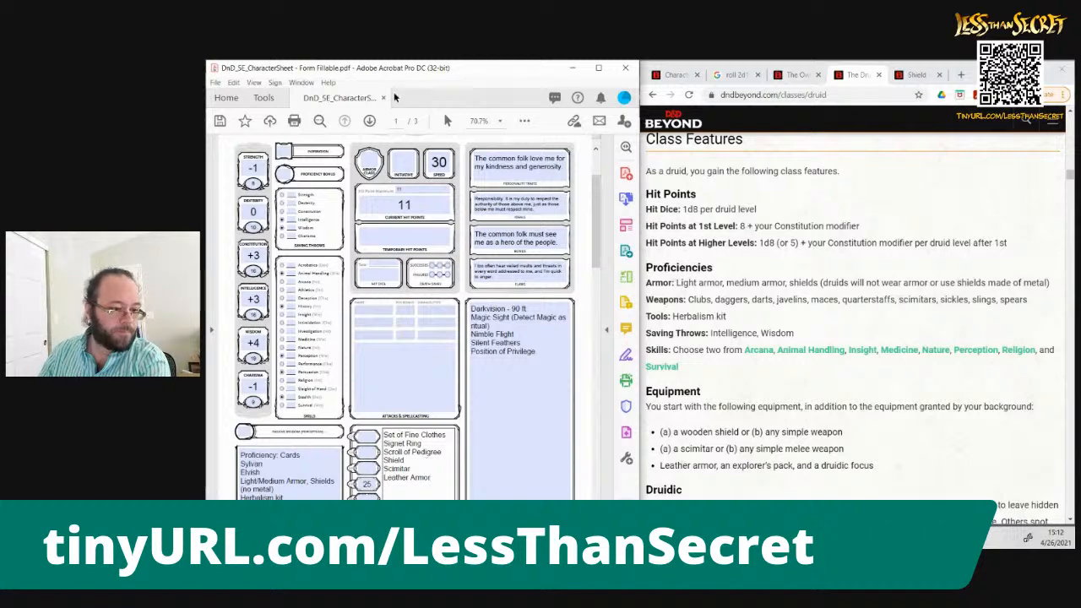
Enter 13 as the Armor Class on the character sheet
left_click(367, 161)
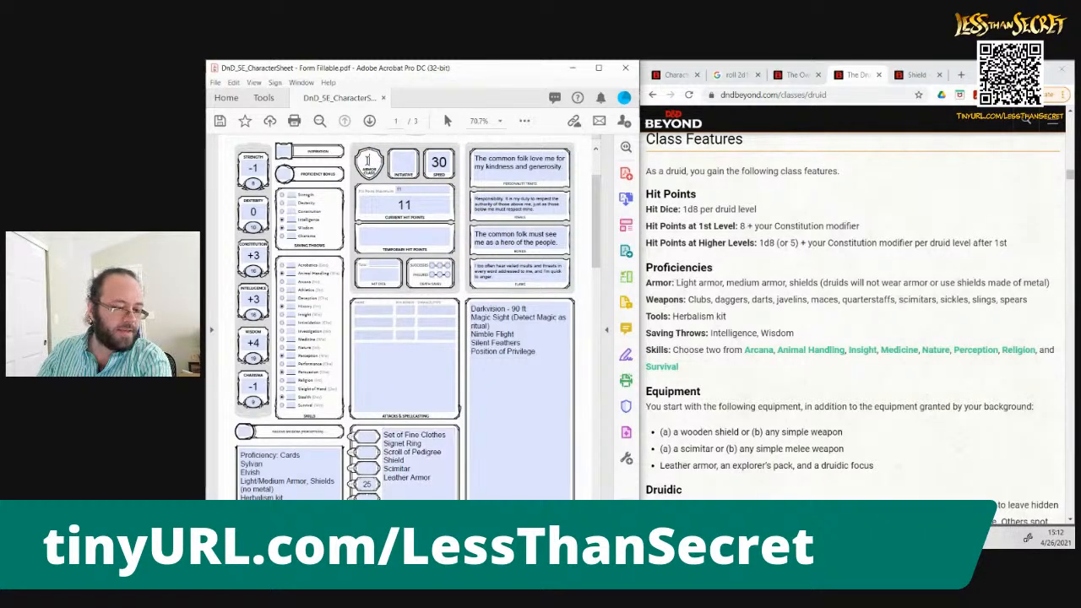
type("13")
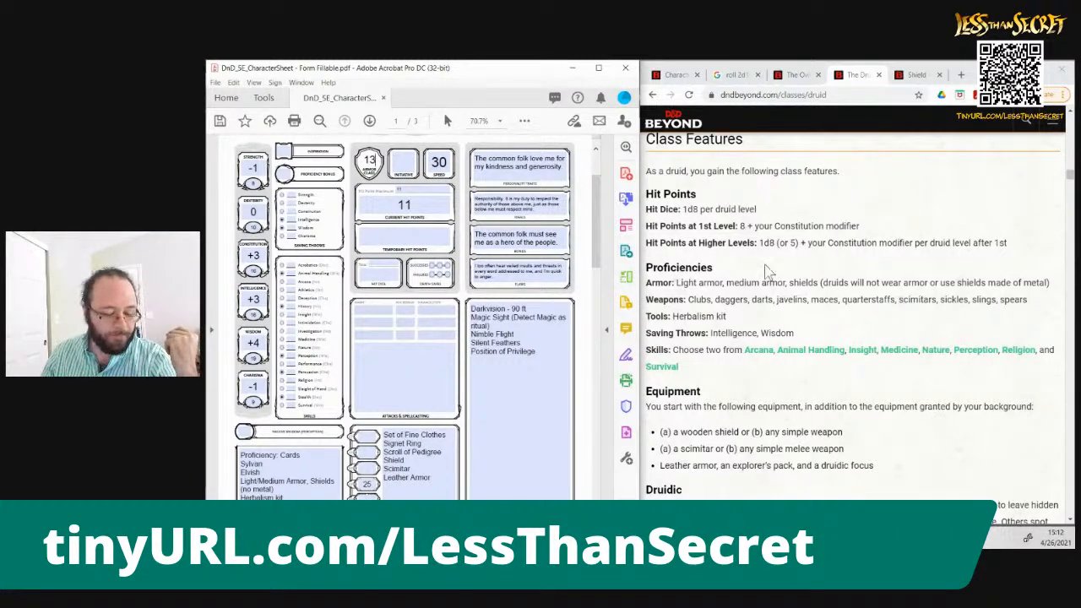
Search D&D Beyond for "armor, leather" from the Shield page and look through the results for the standard leather armor
left_click(917, 83)
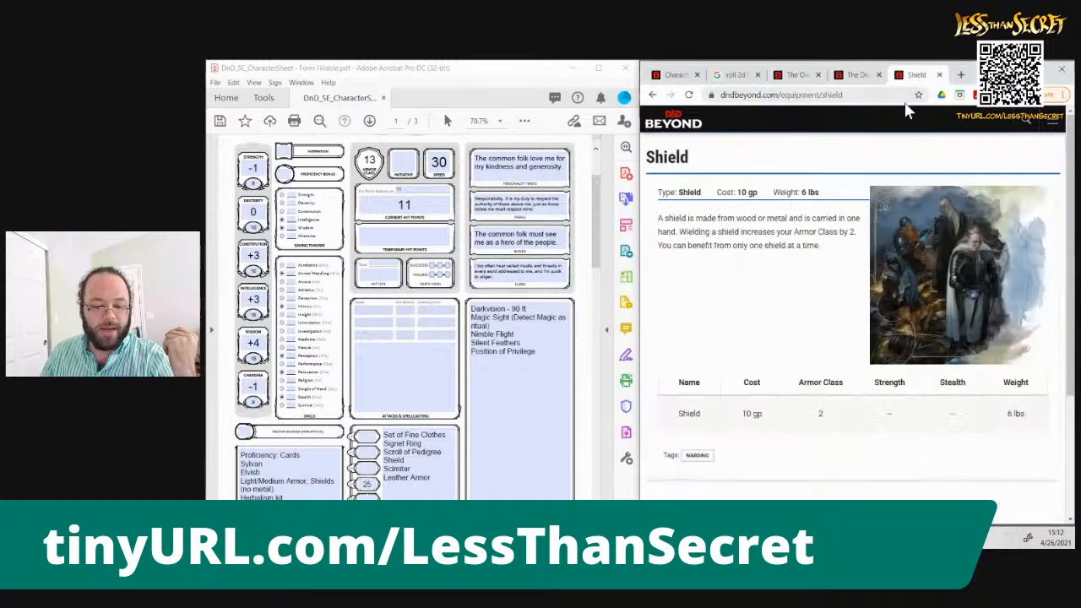
left_click(1023, 124)
left_click(900, 174)
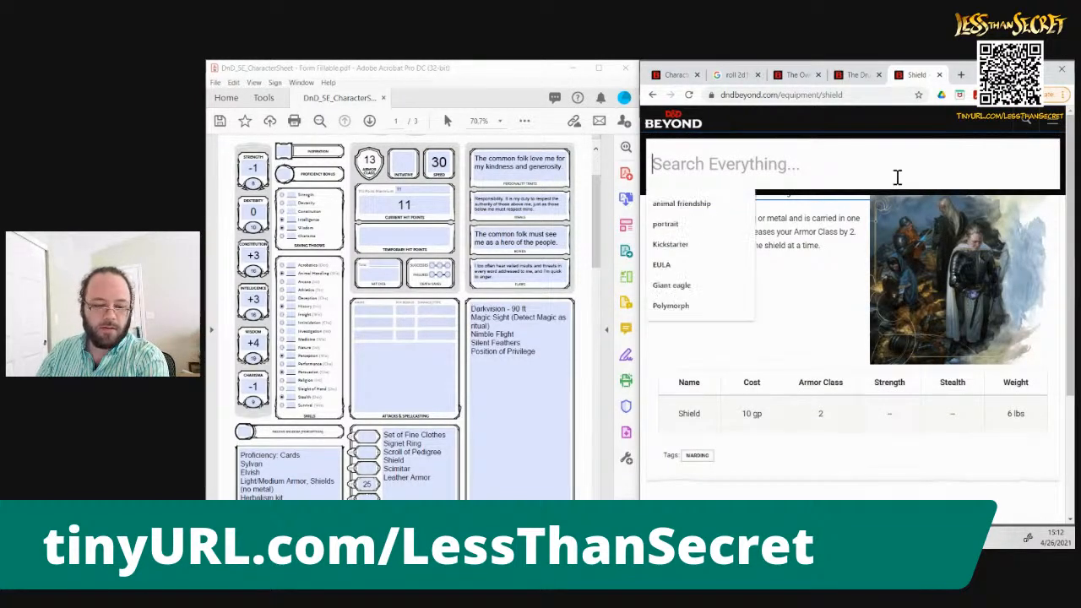
type("armor, leather")
key("Return")
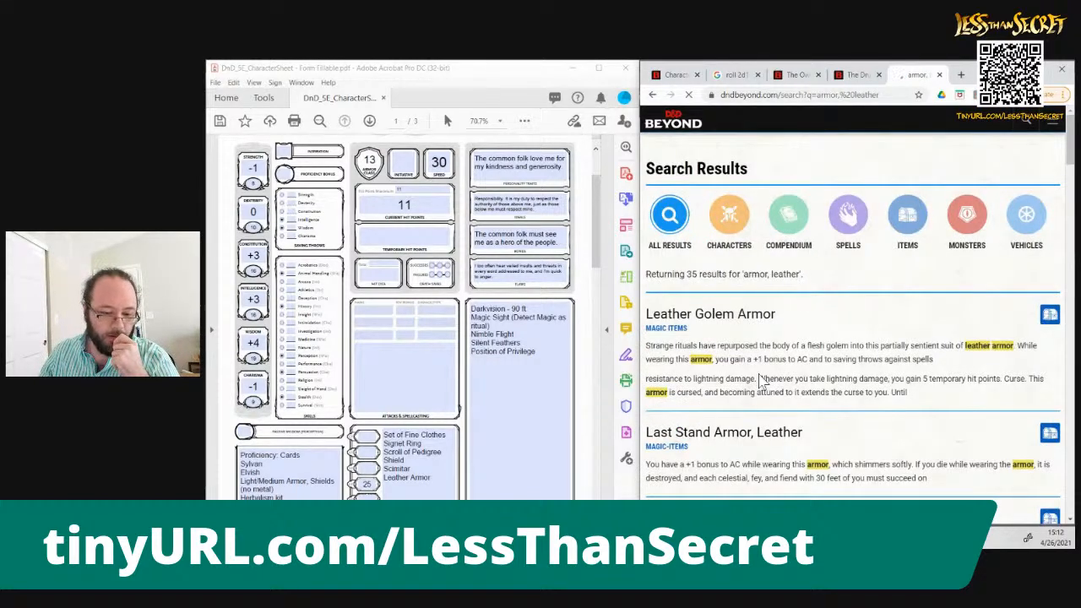
scroll(760, 382, "down", 6)
scroll(760, 381, "down", 12)
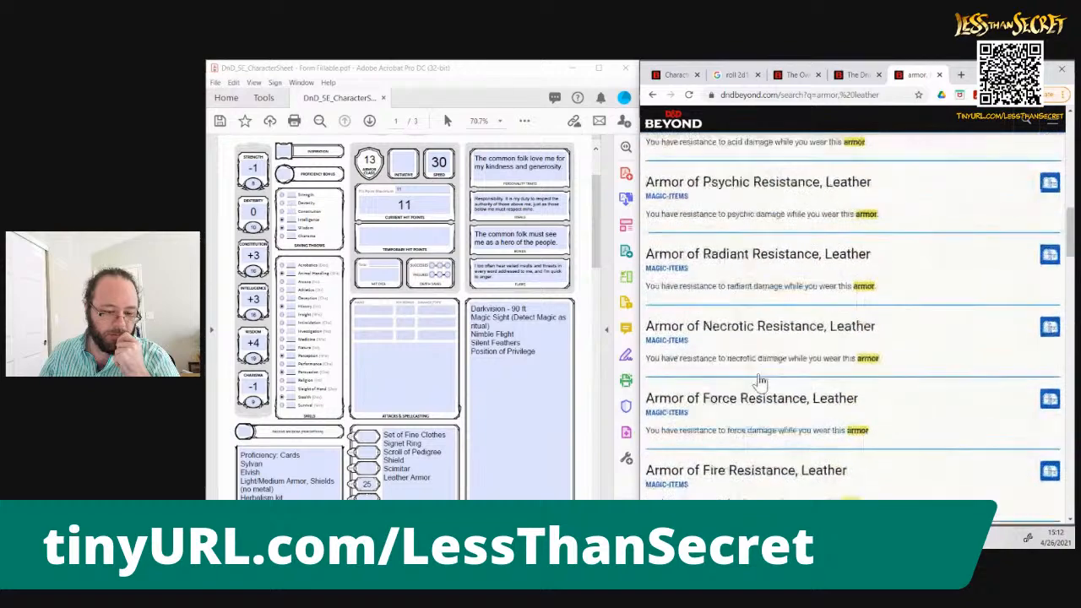
scroll(759, 374, "up", 9)
scroll(760, 374, "up", 10)
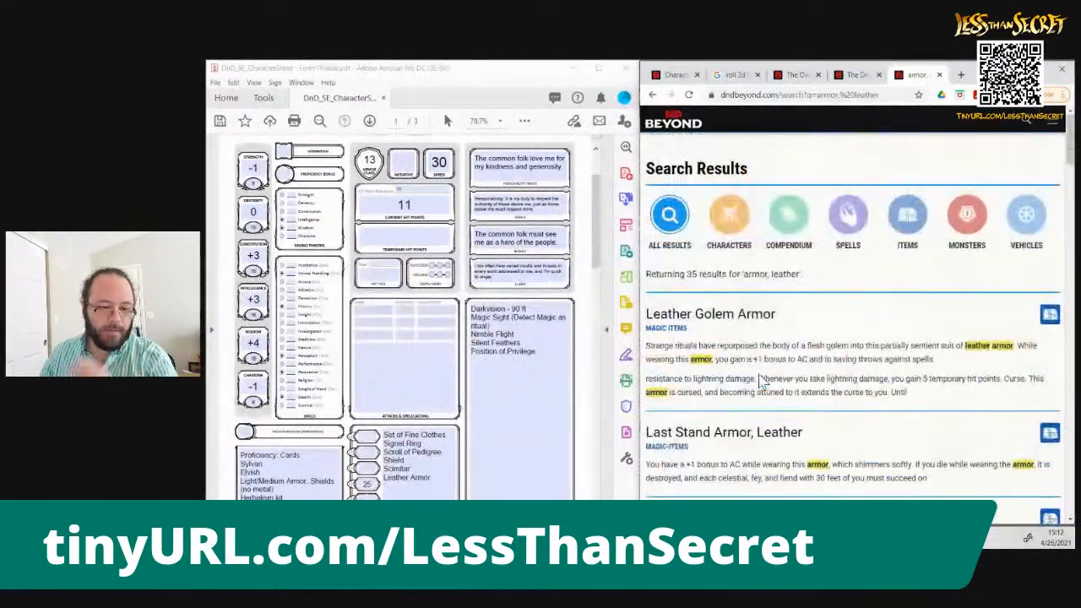
Search D&D Beyond for "leather armor" and open the standard Leather equipment entry to check its Armor Class
left_click(1031, 125)
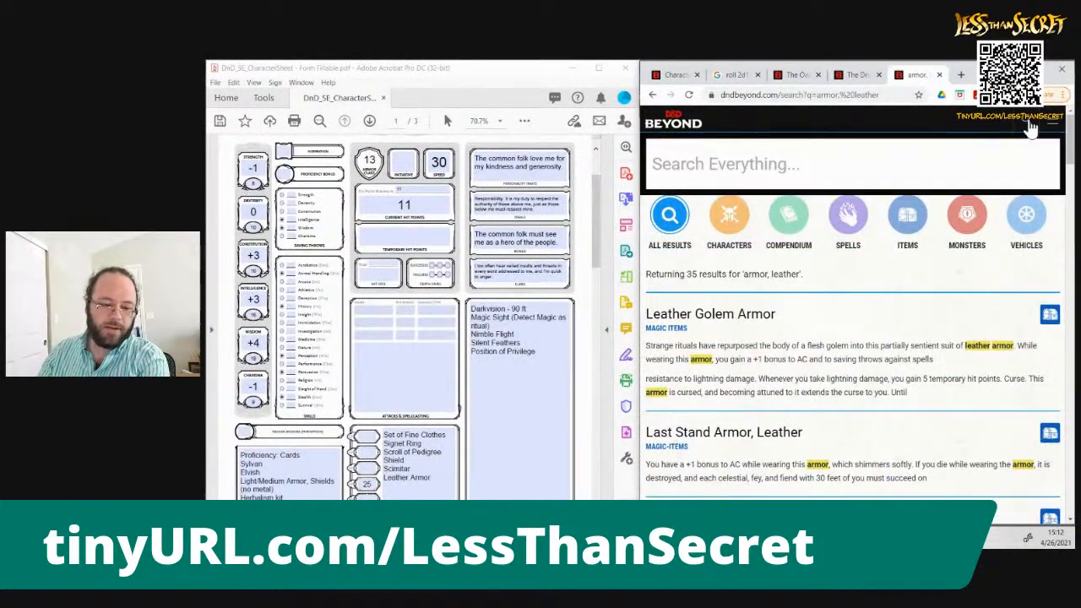
left_click(1018, 151)
type("leat")
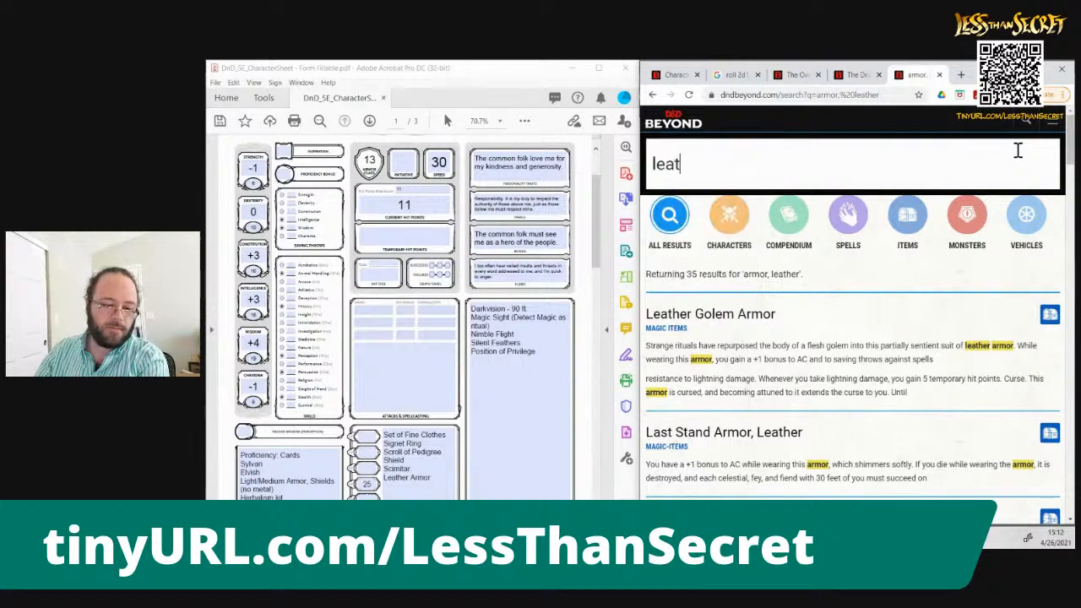
type("her armor")
key("Return")
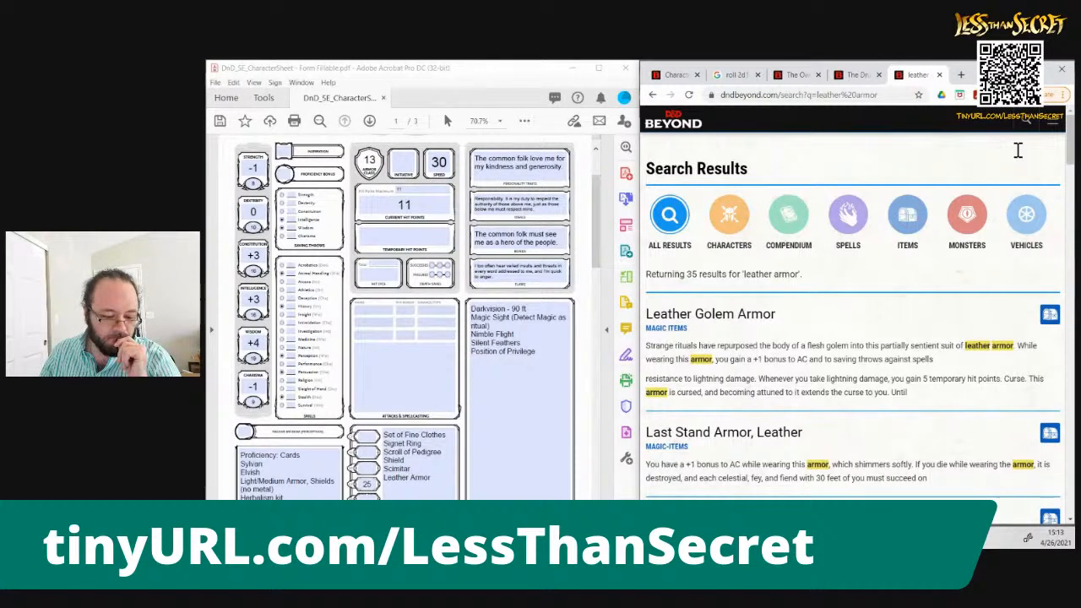
scroll(1018, 151, "down", 3)
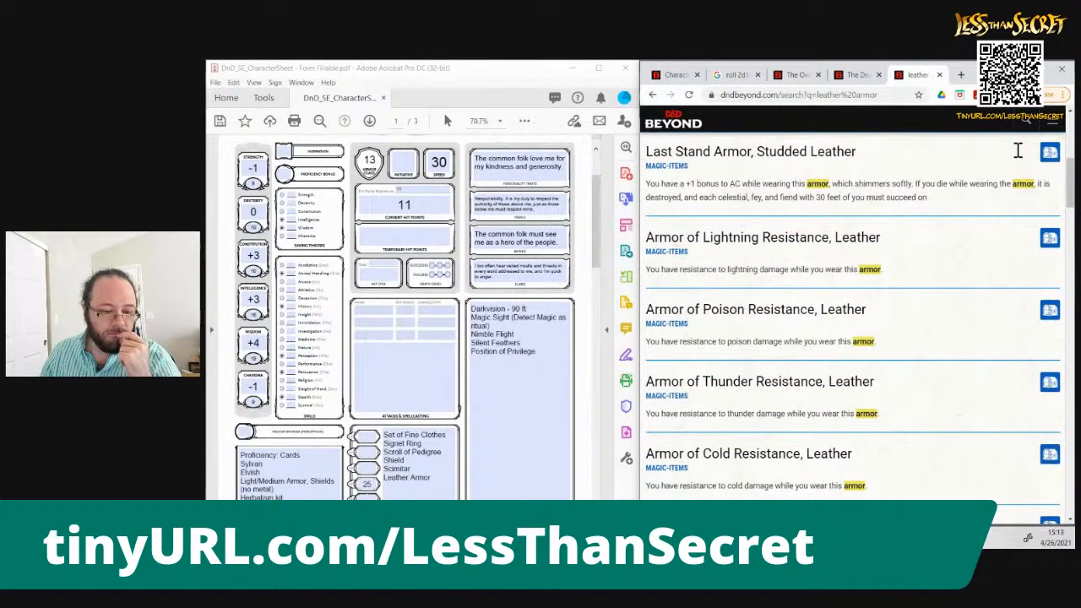
scroll(1017, 150, "up", 3)
scroll(1017, 151, "down", 15)
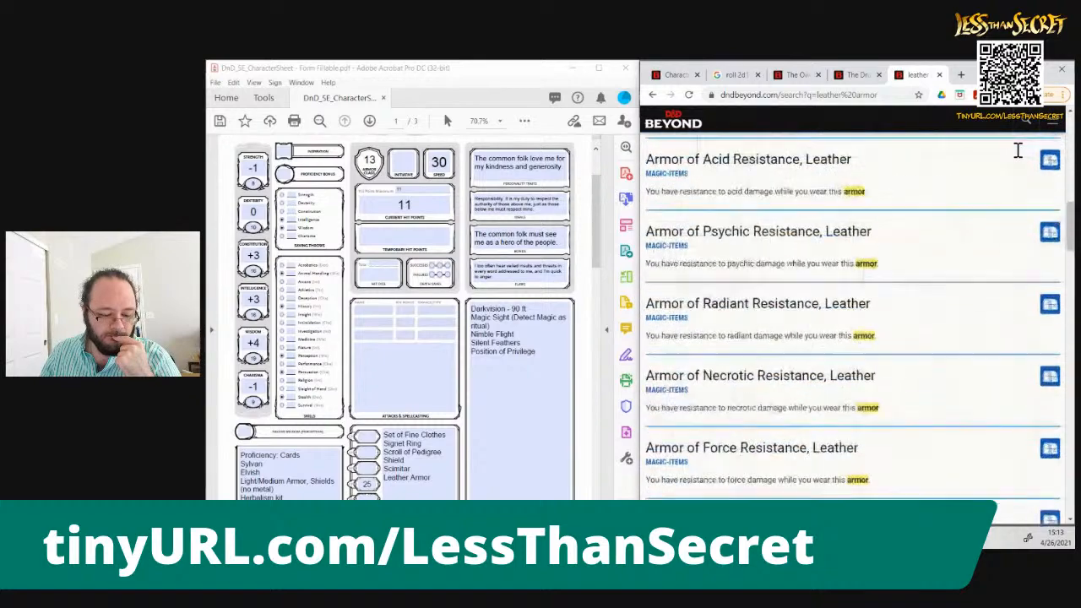
scroll(1017, 150, "down", 5)
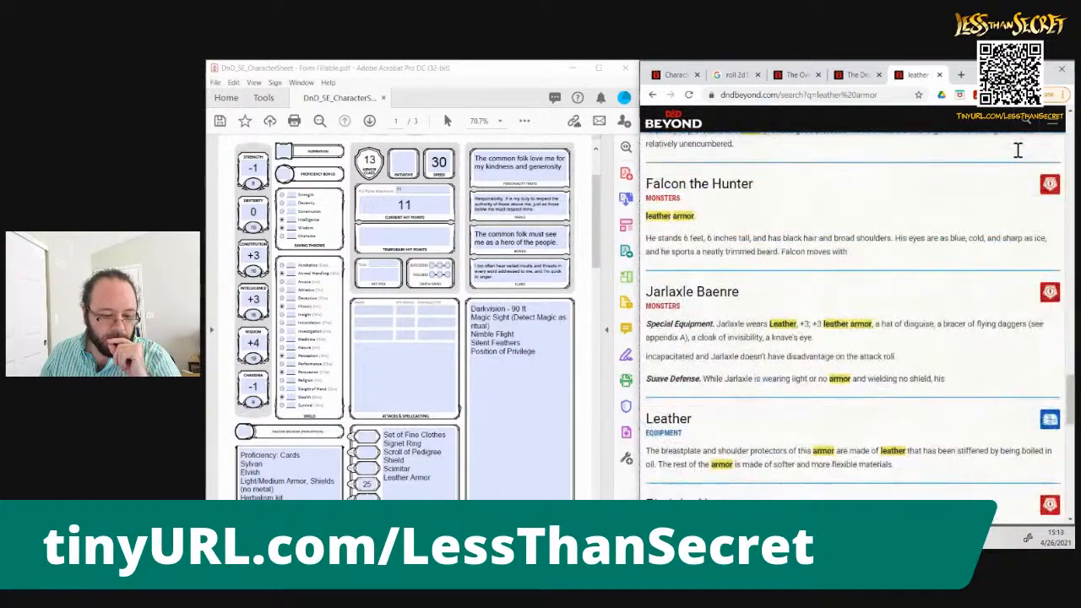
left_click(676, 422)
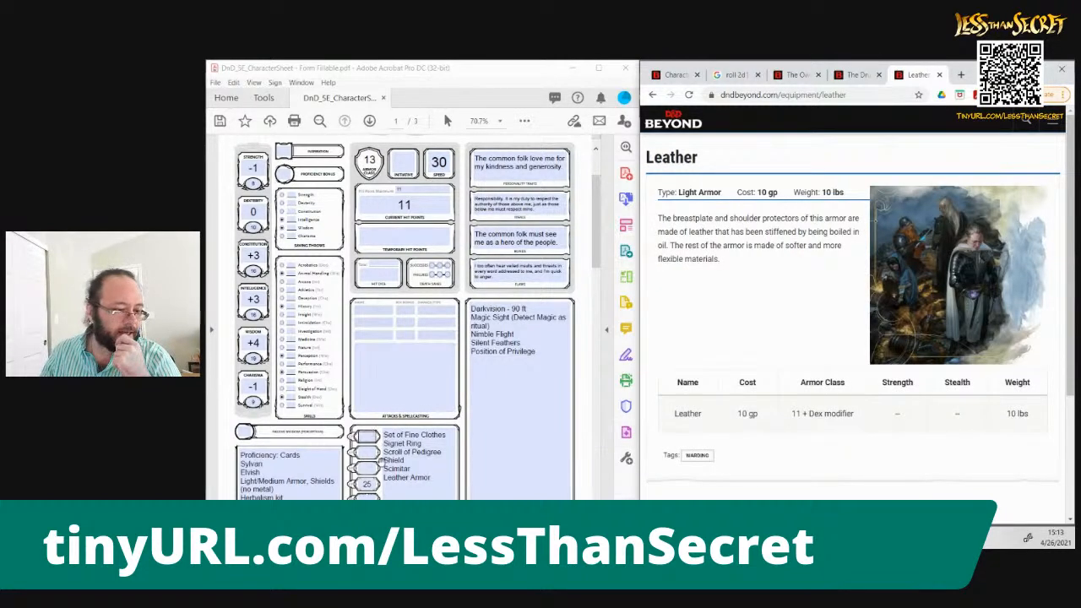
Look over the character sheet's second page, then examine the Druid class page's Spellcasting and Wild Shape rules
left_click(463, 65)
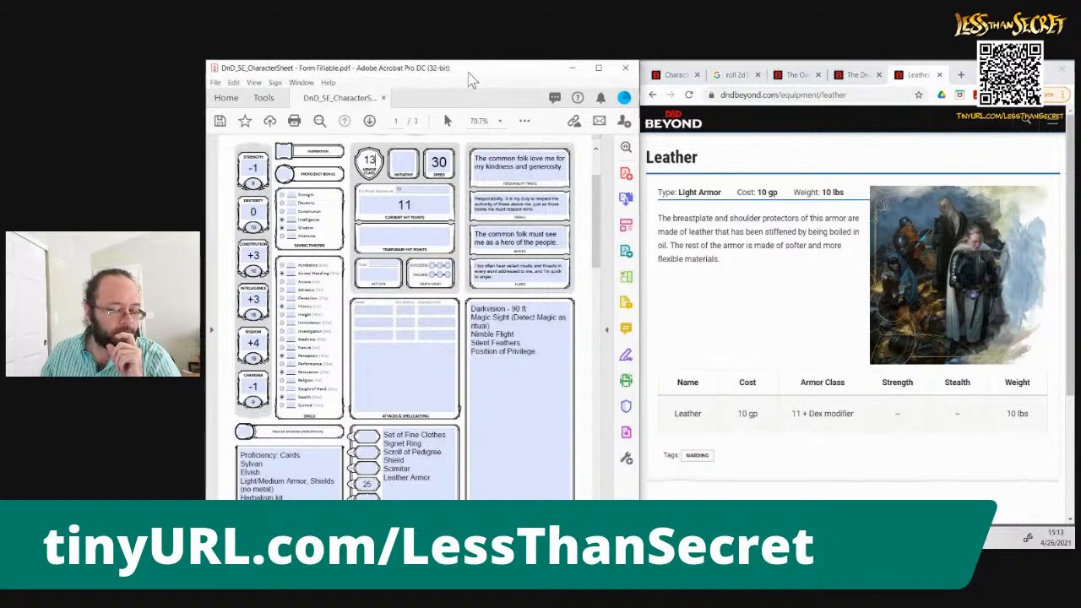
left_click_drag(597, 214, 585, 236)
scroll(585, 236, "down", 3)
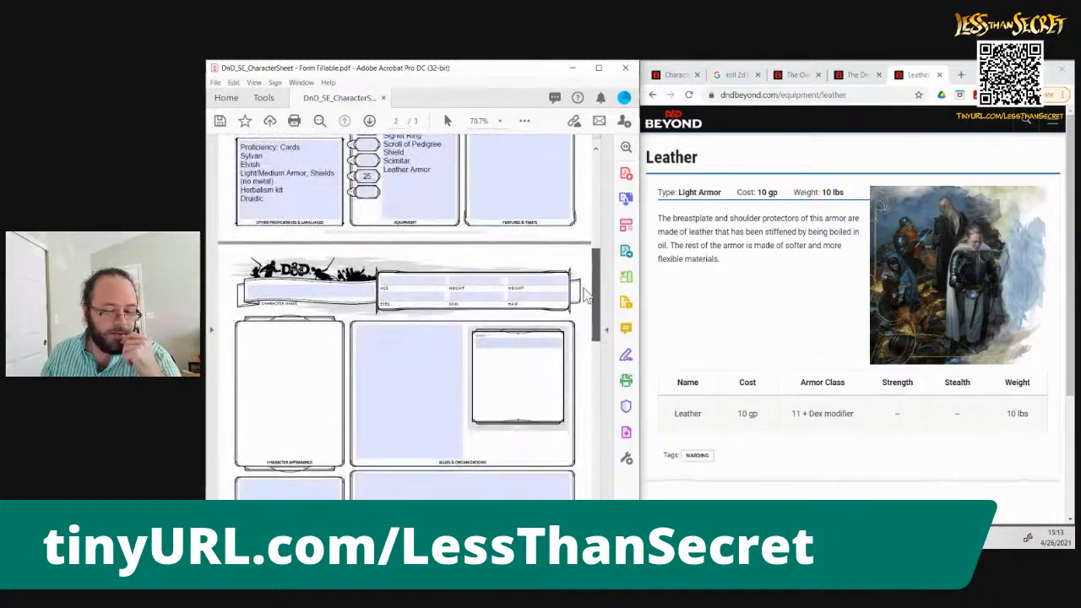
scroll(583, 300, "down", 1)
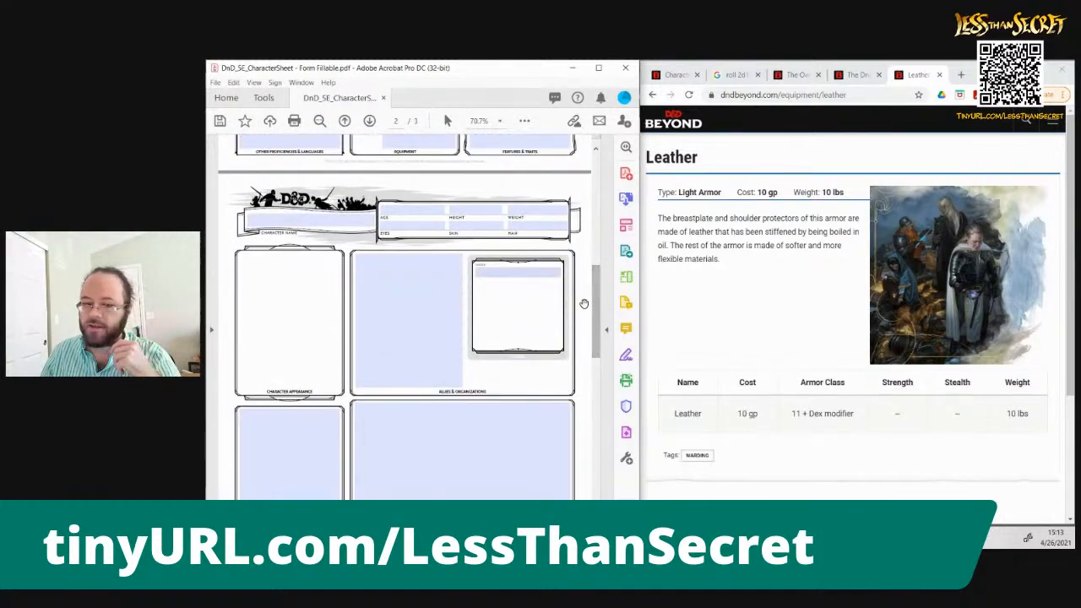
left_click(857, 75)
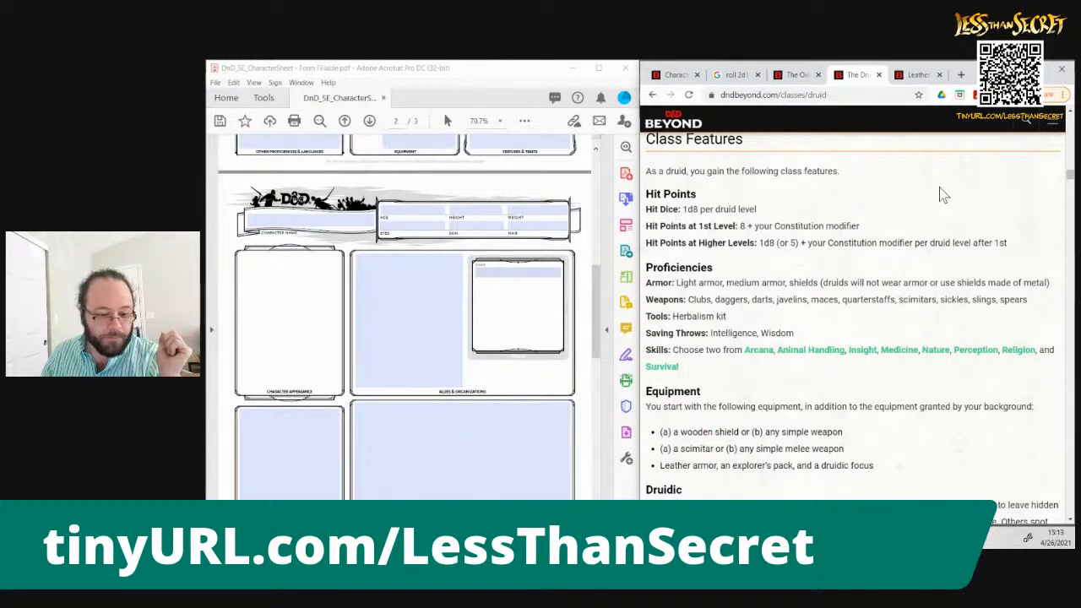
scroll(943, 194, "down", 5)
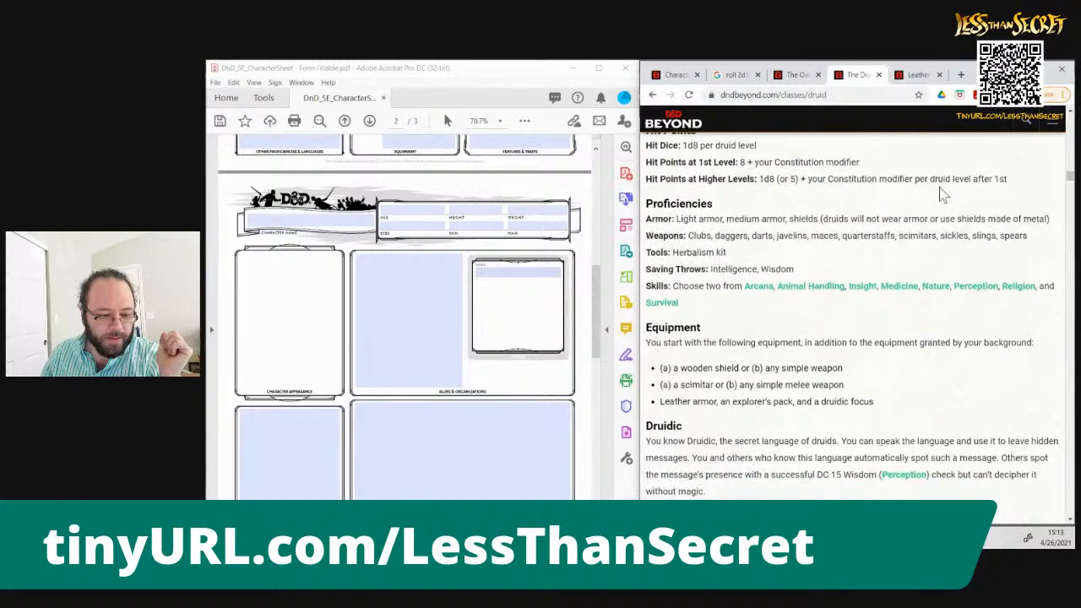
scroll(942, 194, "down", 5)
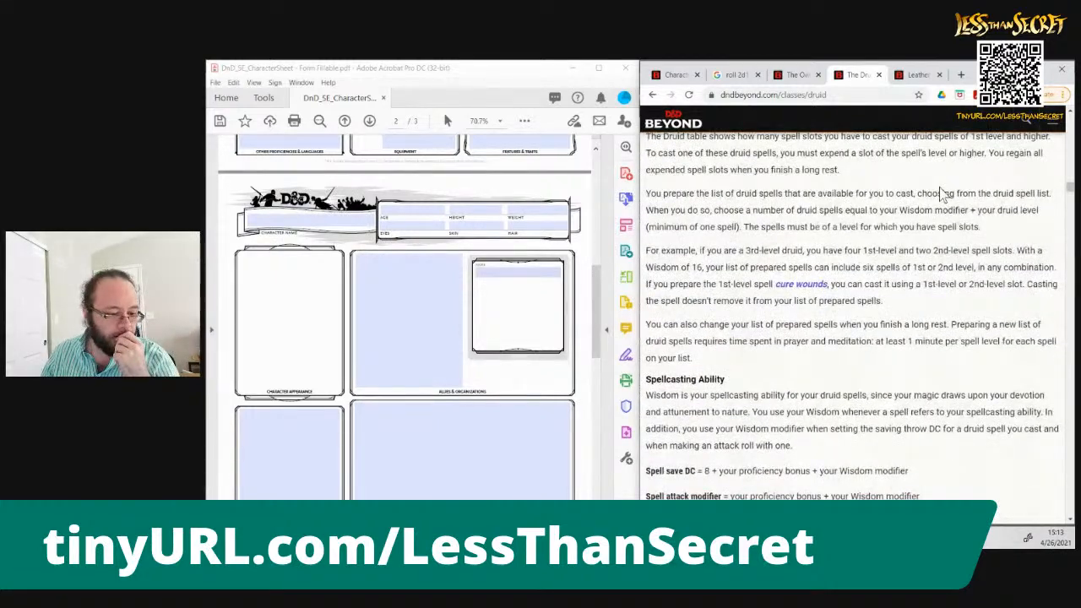
scroll(943, 194, "down", 4)
scroll(940, 186, "down", 3)
scroll(941, 192, "down", 3)
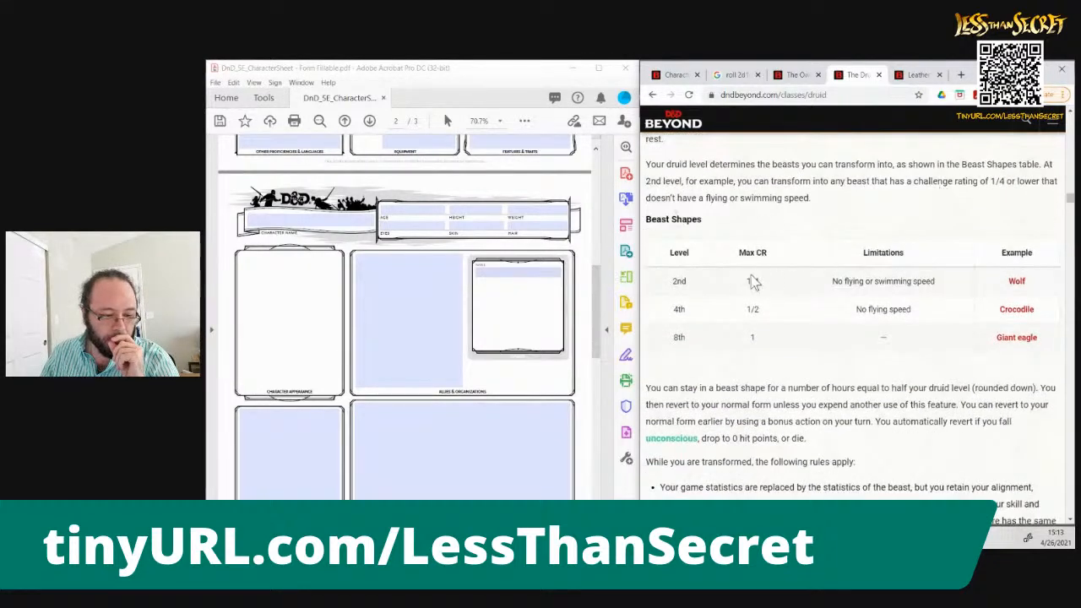
Consult the Druid level table and enter 2 as the total 1st-level spell slots on the sheet's spellcasting page
left_click_drag(598, 321, 596, 441)
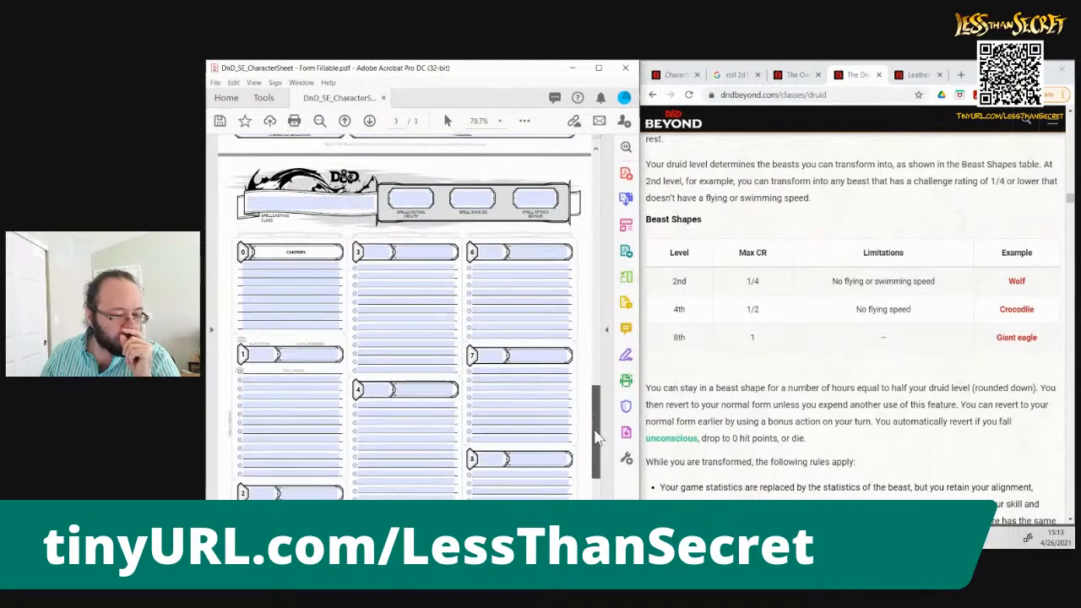
left_click(1068, 171)
left_click_drag(1068, 165, 1068, 145)
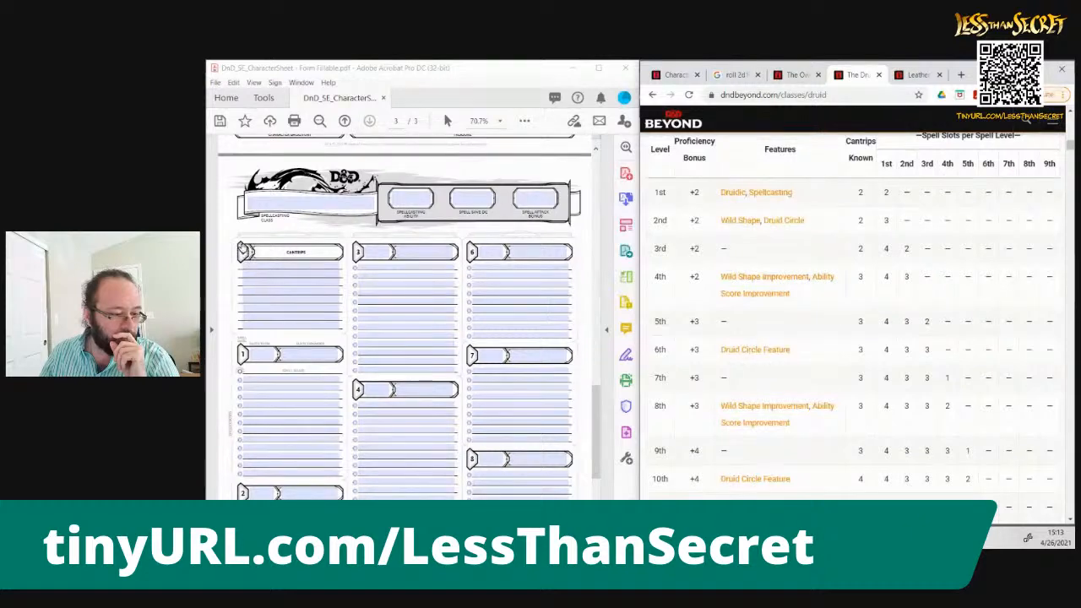
left_click(246, 252)
left_click(259, 354)
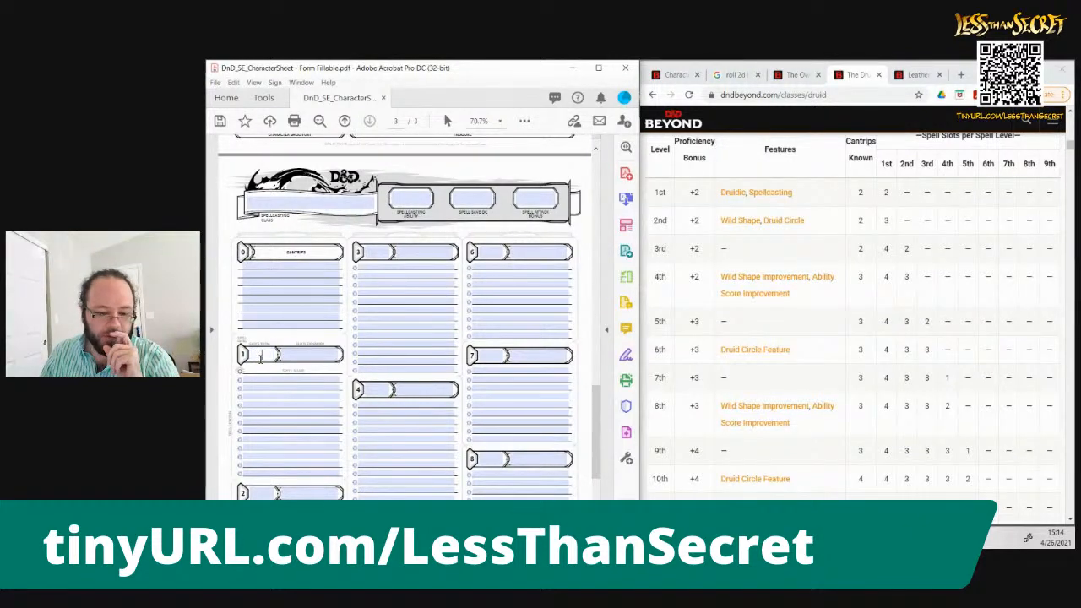
type("2")
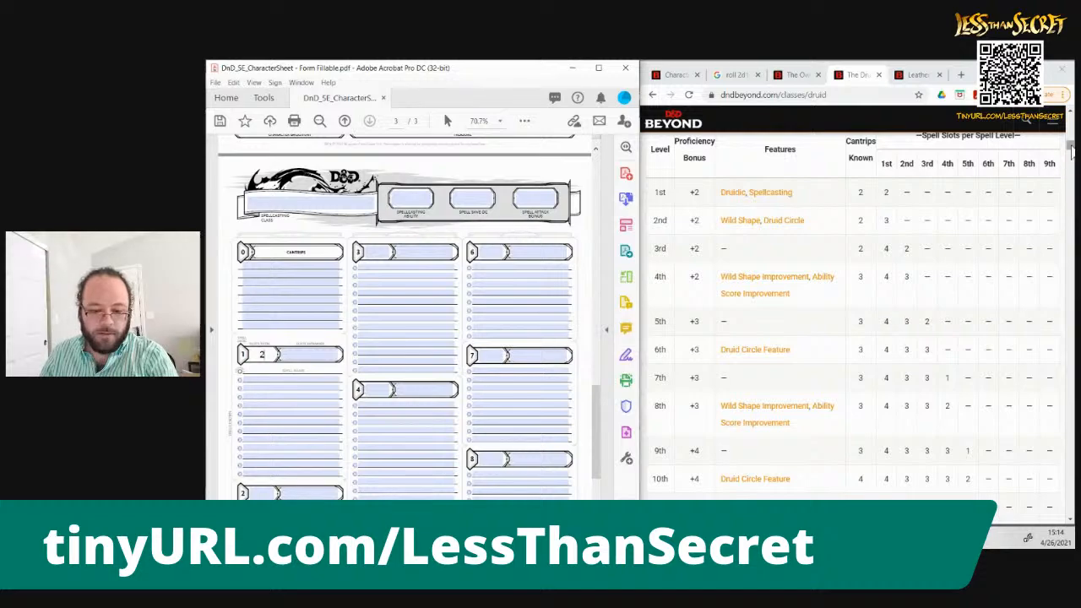
Review the Druid's spell preparation rules and enter +5 as the spellcasting ability on the sheet
left_click(1070, 154)
left_click_drag(1070, 154, 1071, 196)
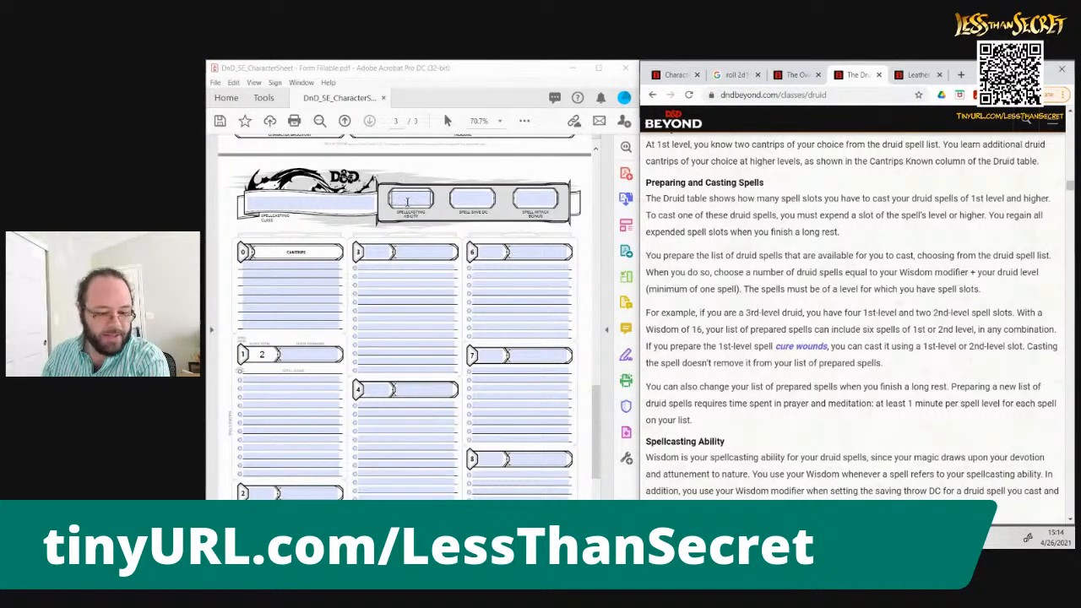
left_click(407, 202)
type("5")
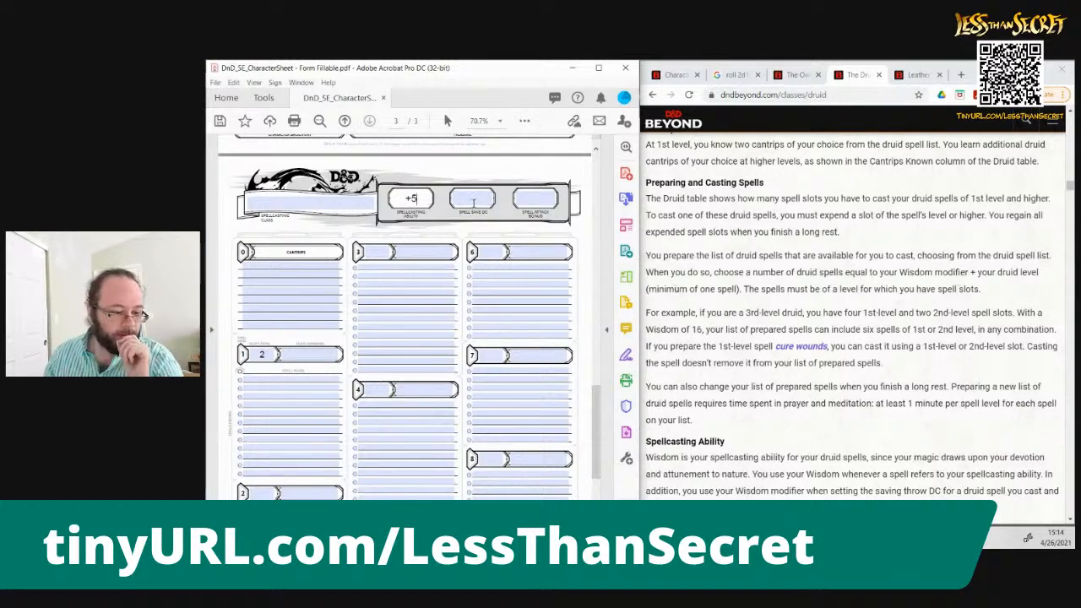
Enter +6 as the spell attack bonus on the sheet's spellcasting page
left_click(474, 197)
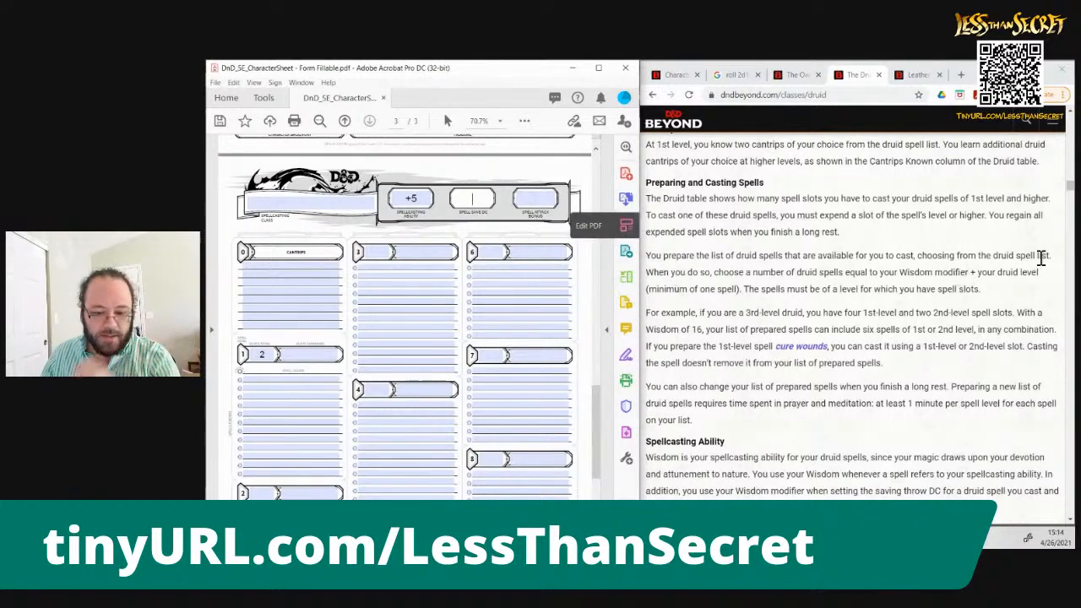
left_click(1071, 194)
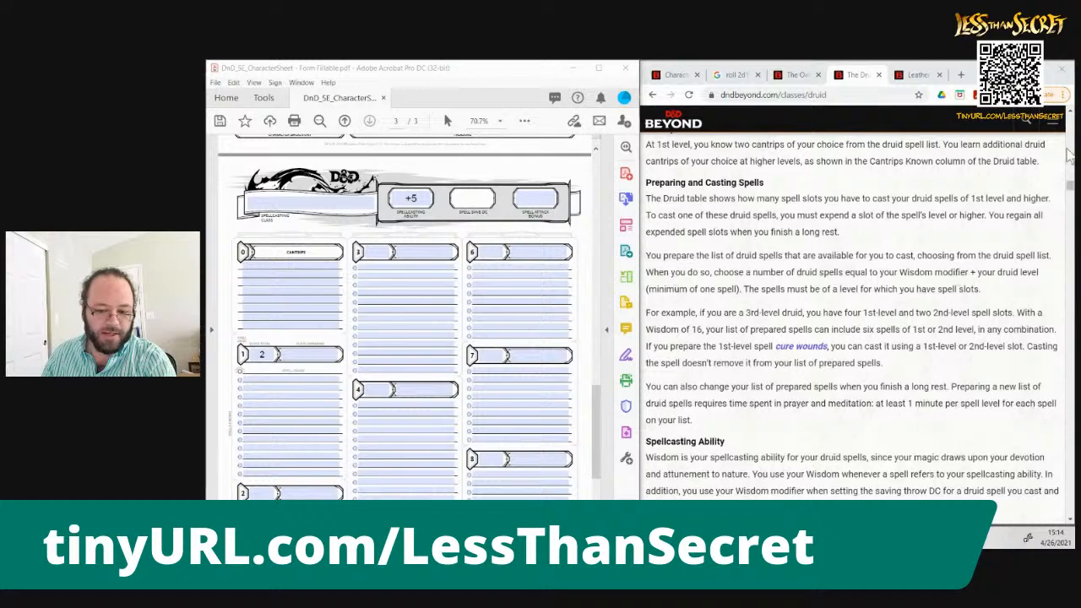
left_click_drag(1071, 194, 1071, 186)
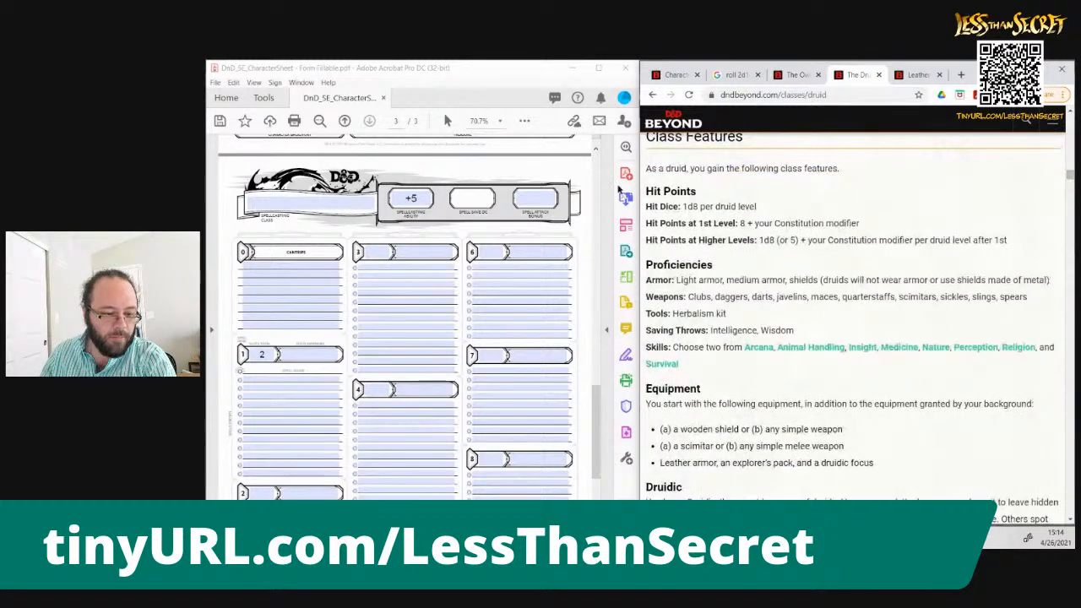
left_click(535, 199)
type("+")
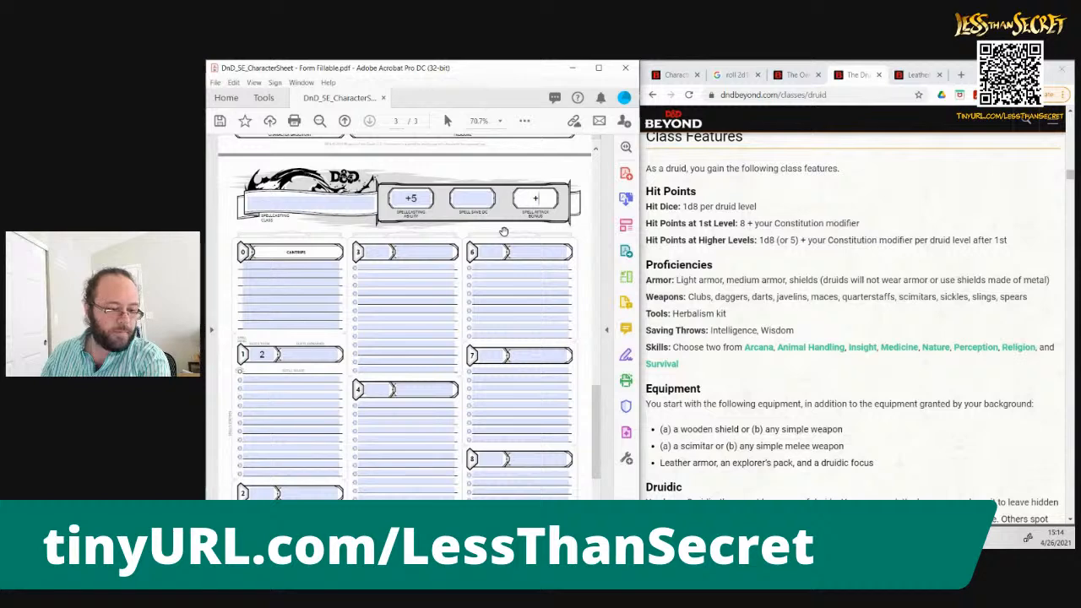
type("5")
key("BackSpace")
type("6")
Check the Druid's Spellcasting Ability formulas, enter 14 as the spell save DC and change the spellcasting ability to +4
left_click(920, 449)
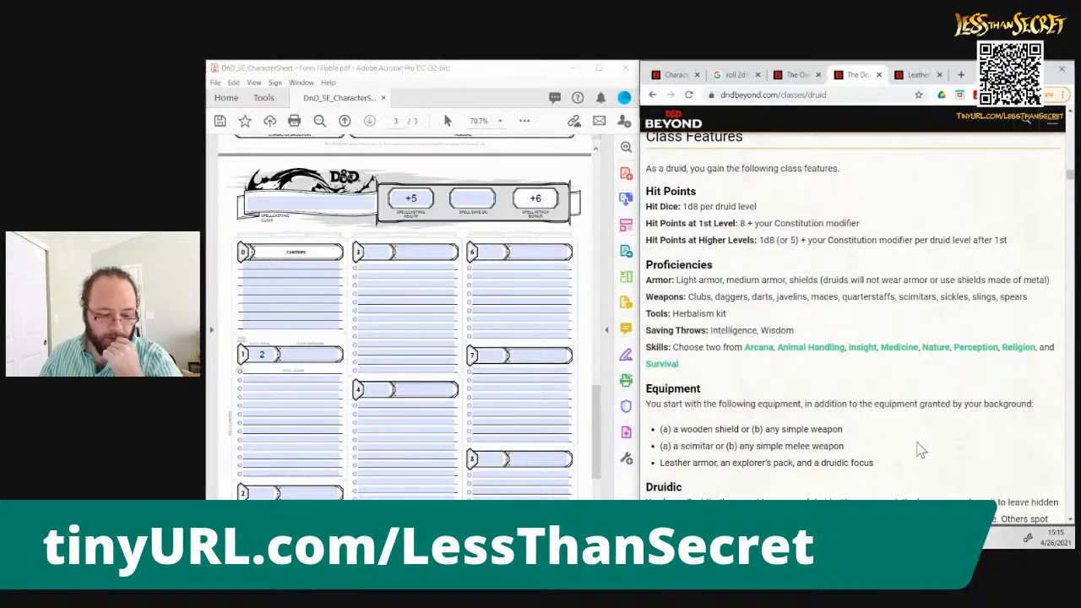
scroll(921, 449, "down", 2)
scroll(921, 450, "down", 8)
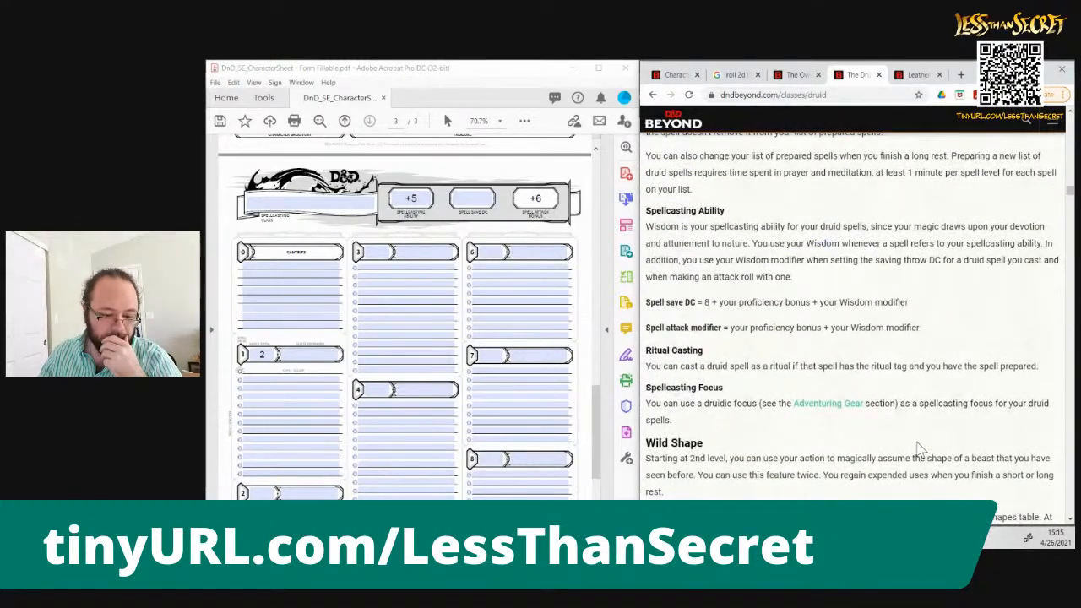
left_click(472, 199)
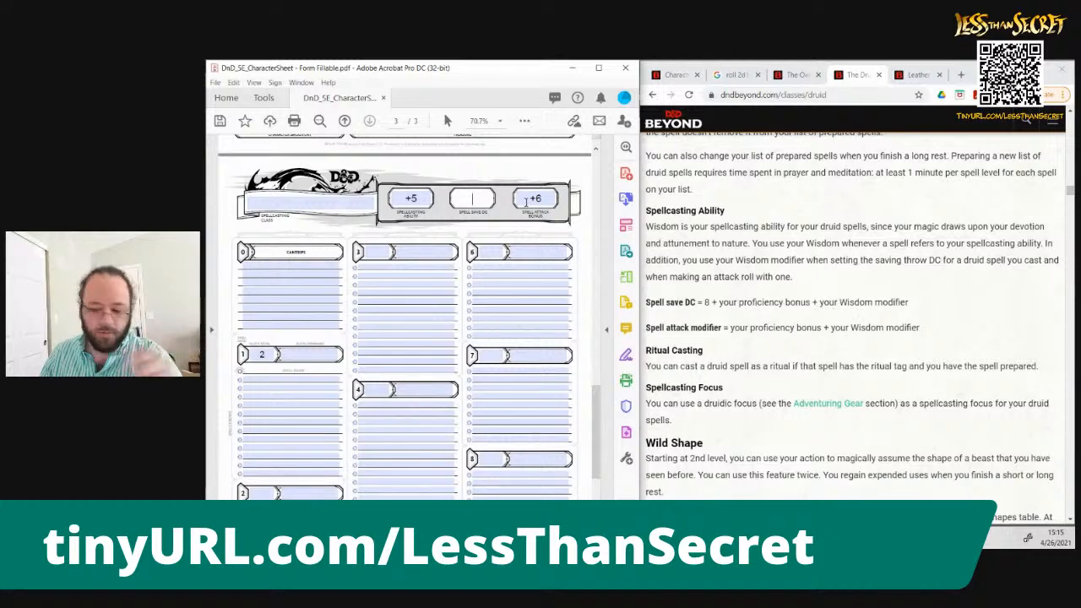
type("14")
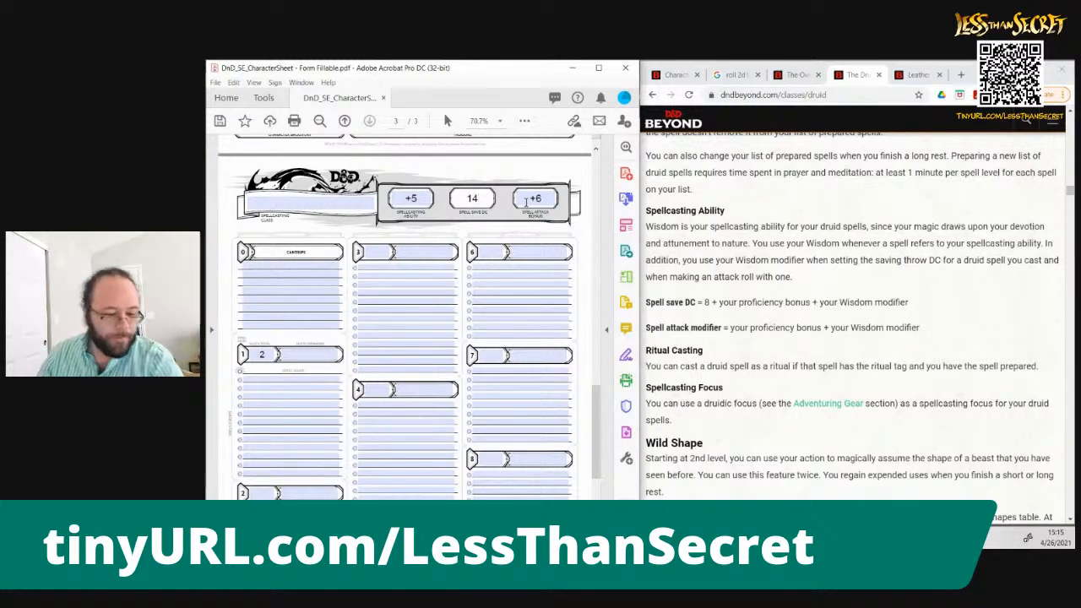
left_click(767, 339)
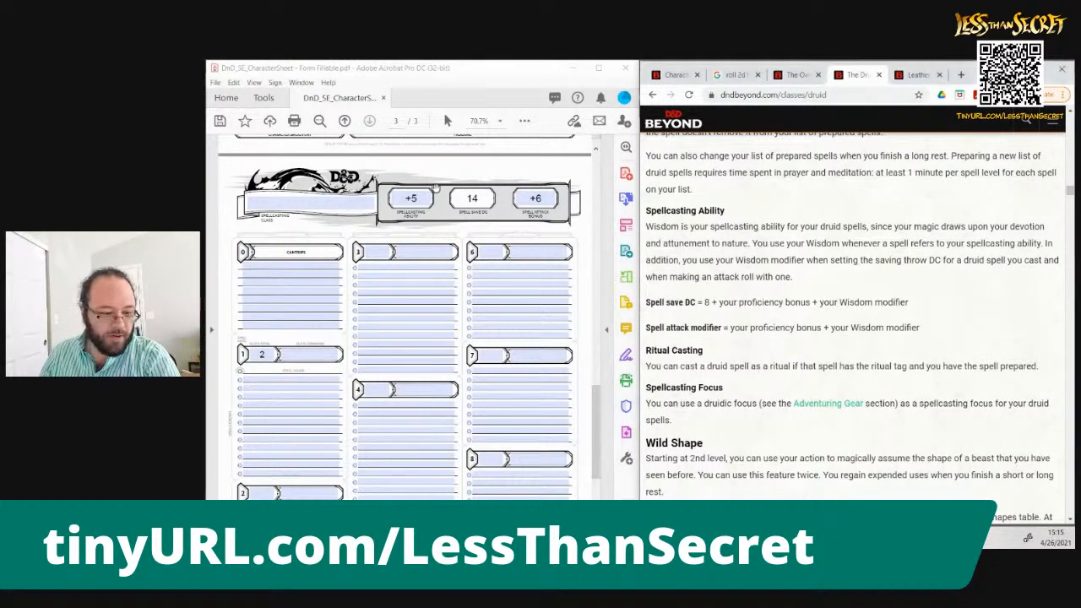
left_click(598, 411)
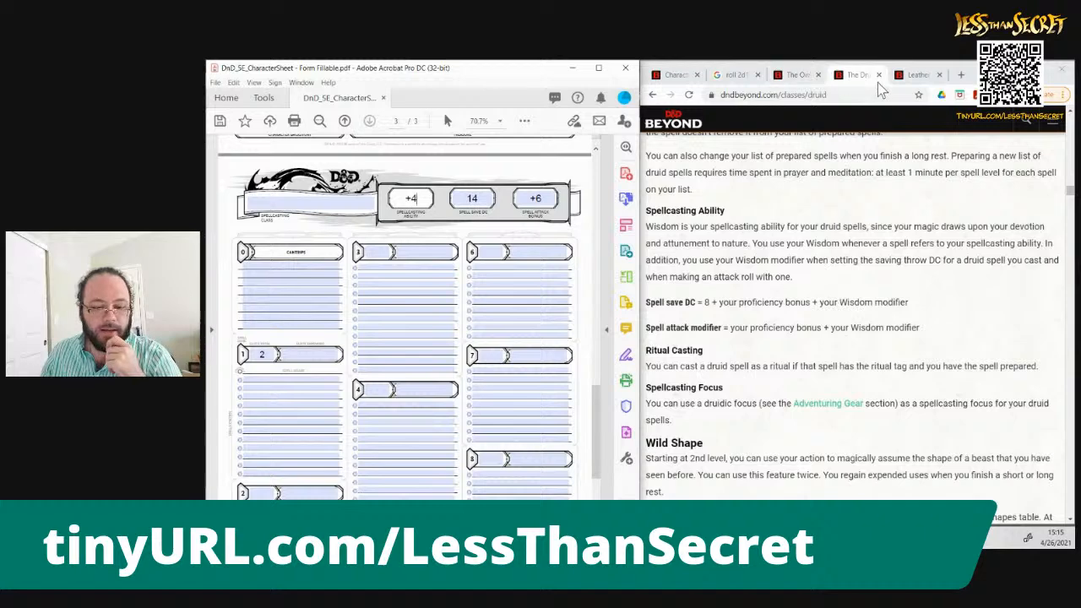
Open the Druid spell list on D&D Beyond from the site's game rules, replacing the Leather armor page
left_click(919, 76)
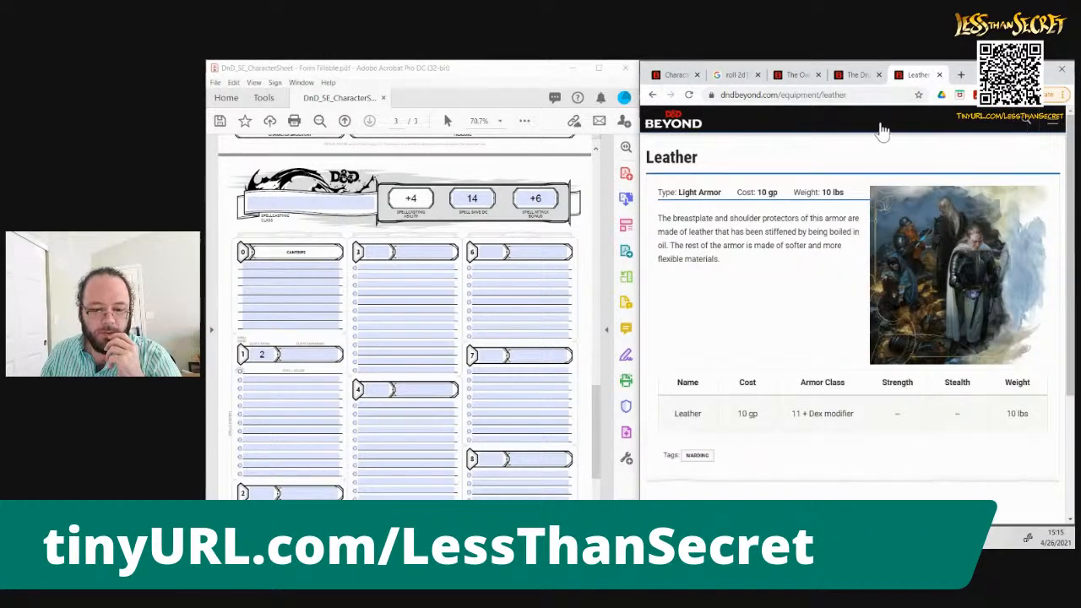
left_click(1057, 124)
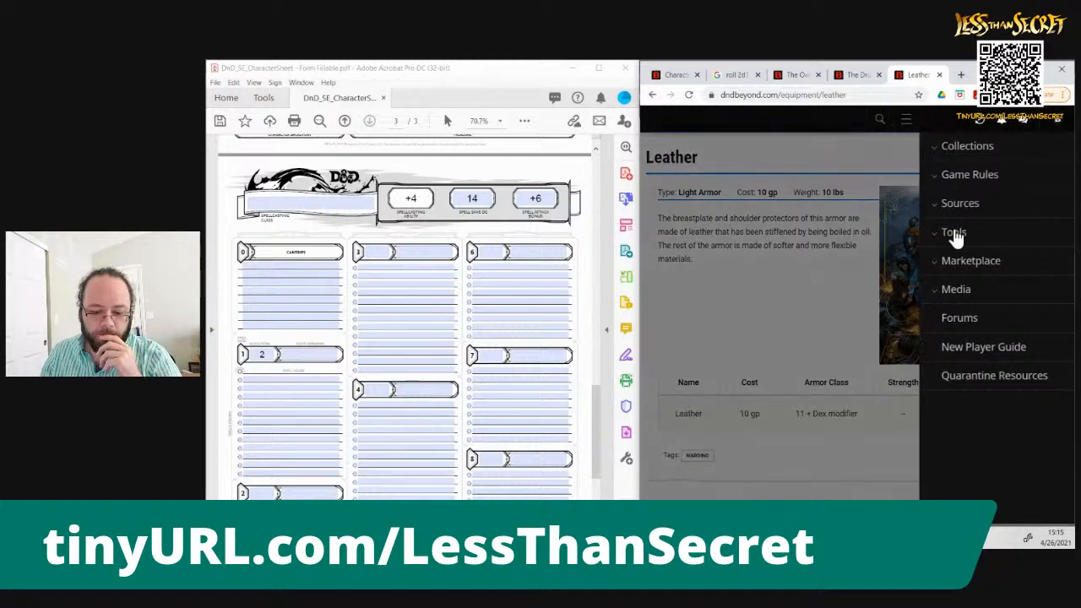
left_click(956, 178)
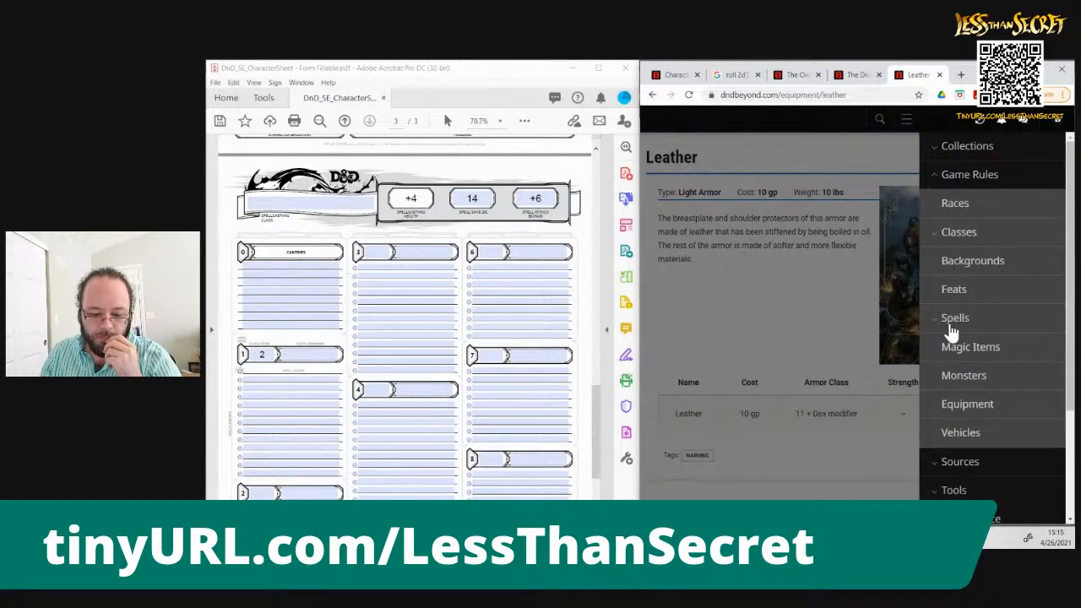
left_click(938, 323)
left_click(967, 464)
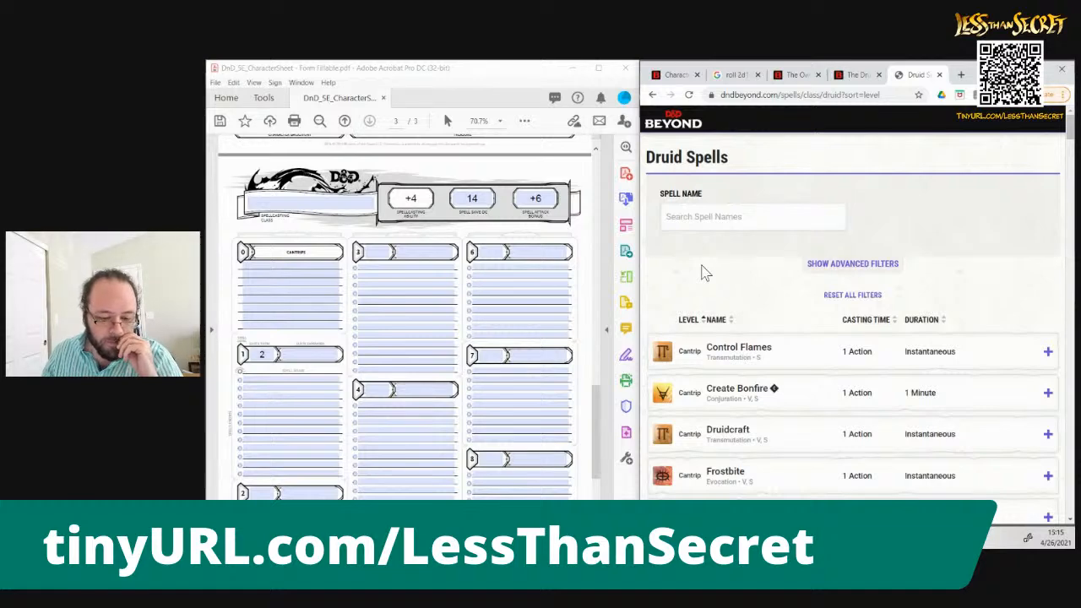
Browse the Druid cantrips, read the details of Shillelagh and enter Shillelagh on the first cantrip line of the sheet
scroll(705, 272, "down", 1)
scroll(705, 272, "down", 1)
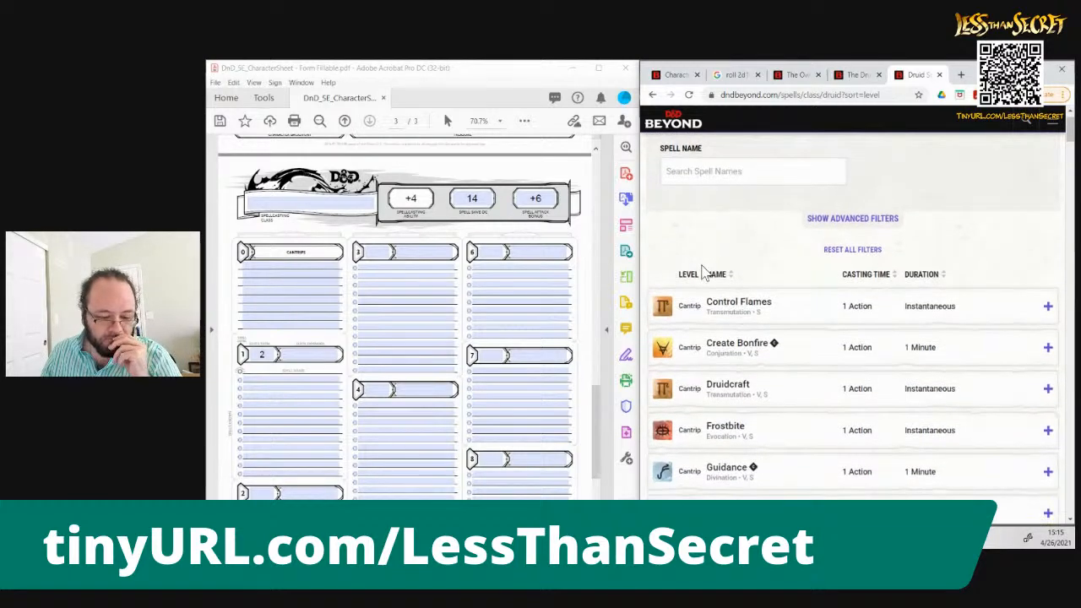
scroll(703, 272, "down", 2)
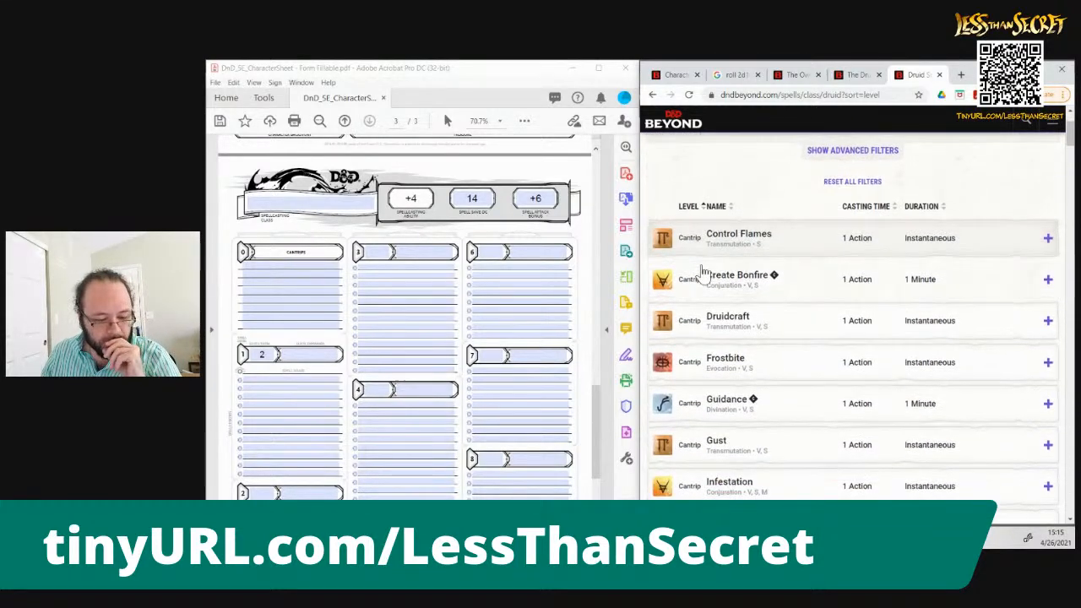
scroll(703, 272, "down", 2)
scroll(703, 272, "down", 3)
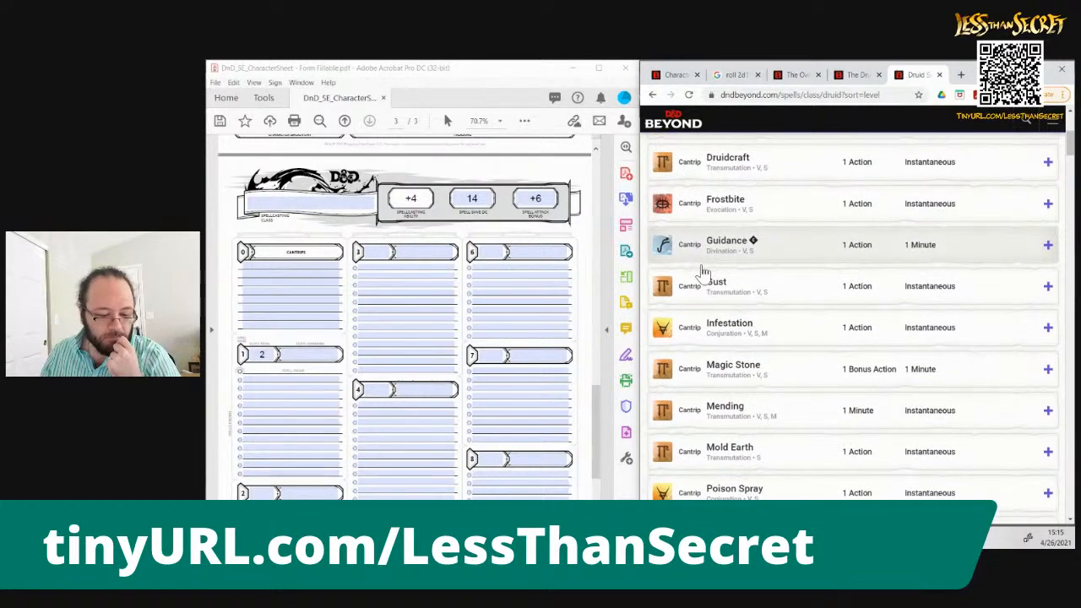
scroll(702, 272, "down", 3)
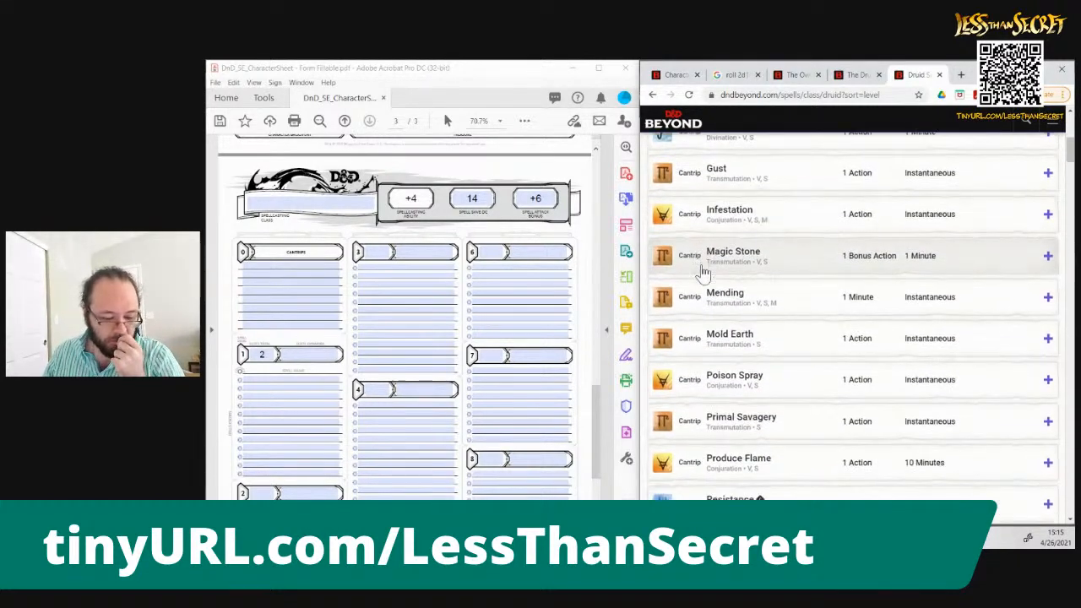
scroll(702, 272, "down", 5)
scroll(702, 272, "down", 3)
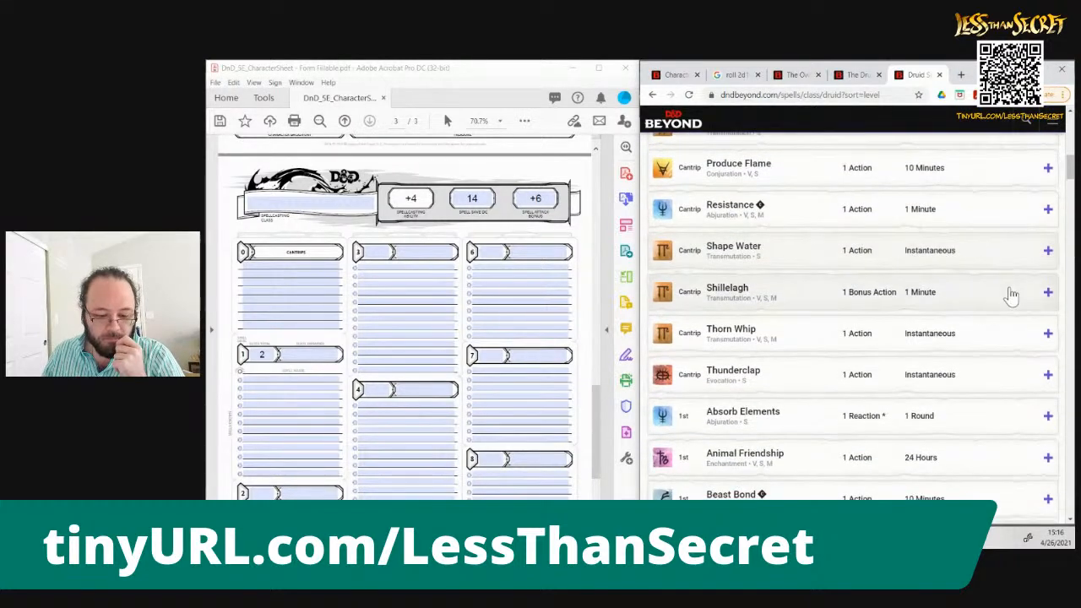
left_click(1048, 293)
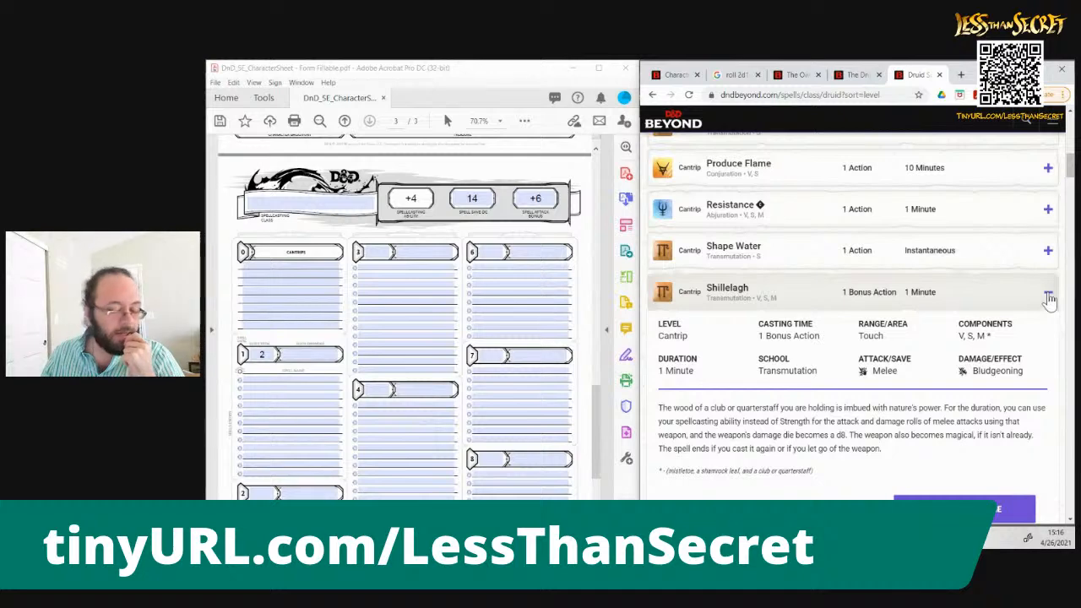
left_click(281, 261)
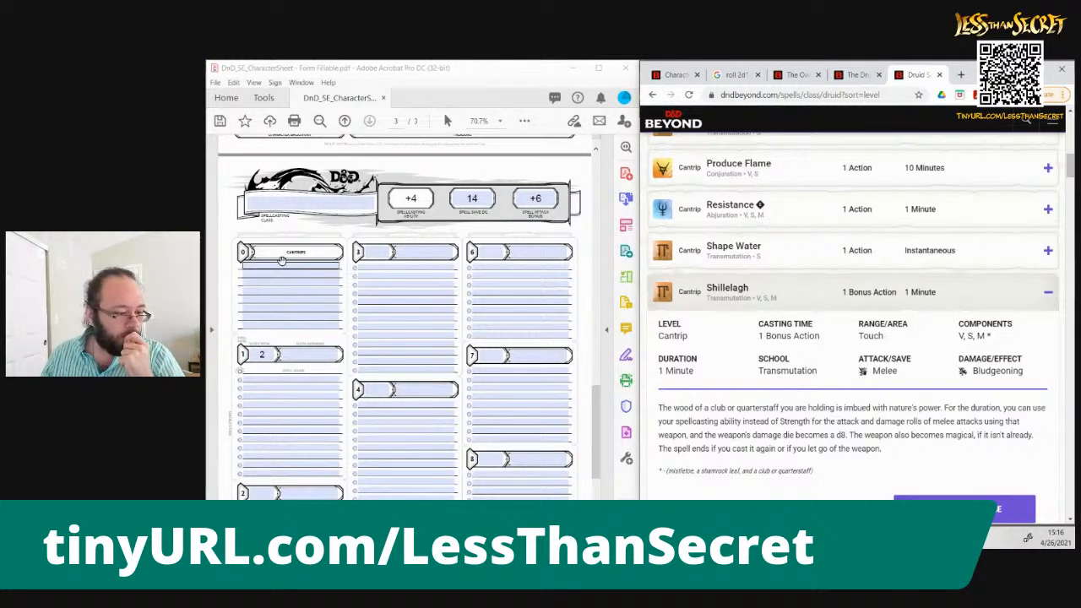
type("Shillelagh")
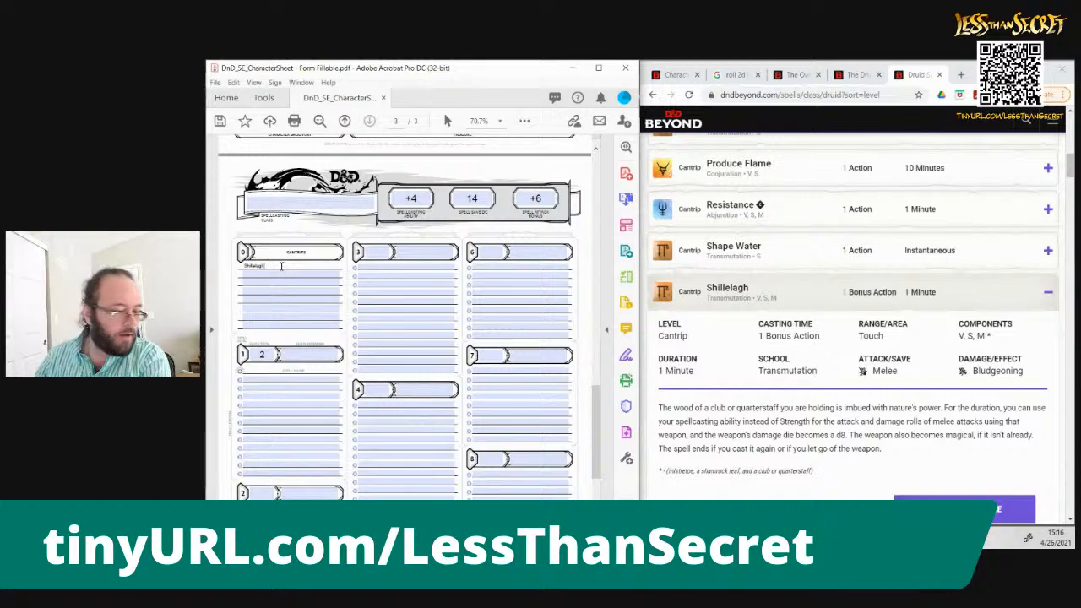
Replace Scimitar with Club in the equipment list on the sheet's first page
left_click(599, 174)
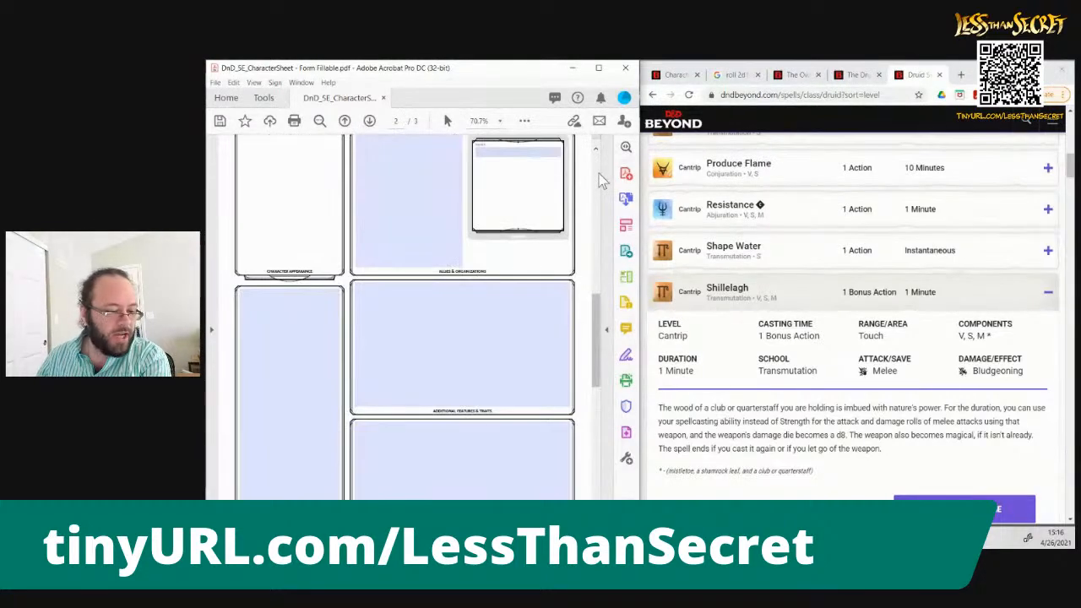
left_click(599, 173)
left_click(429, 346)
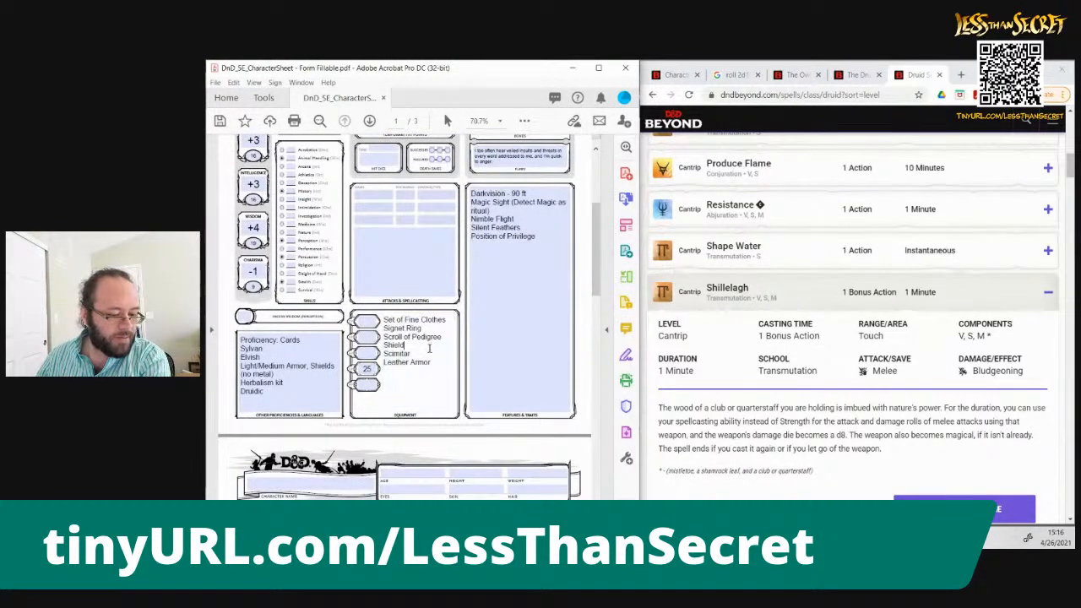
double_click(429, 355)
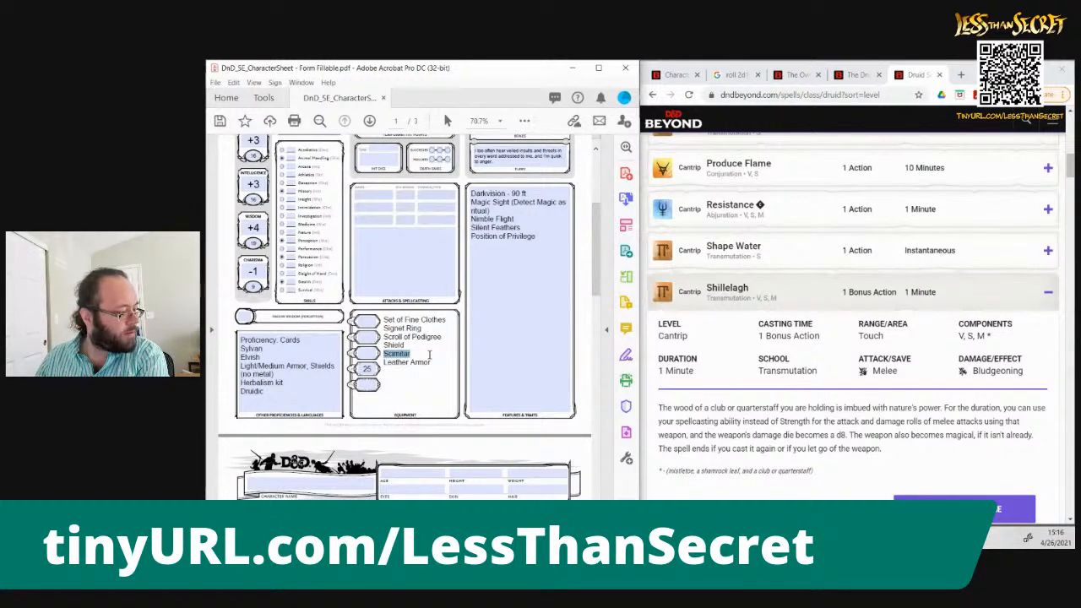
type("Club")
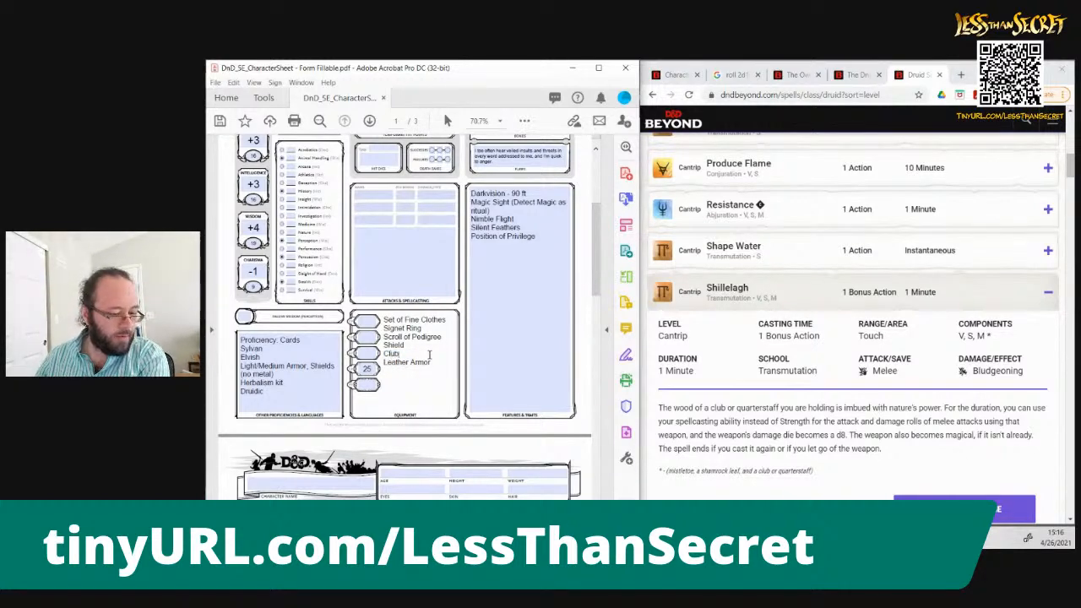
Return to the sheet's spellcasting page and read the details of the Thunderclap cantrip in the Druid spell list
left_click(596, 443)
left_click(596, 444)
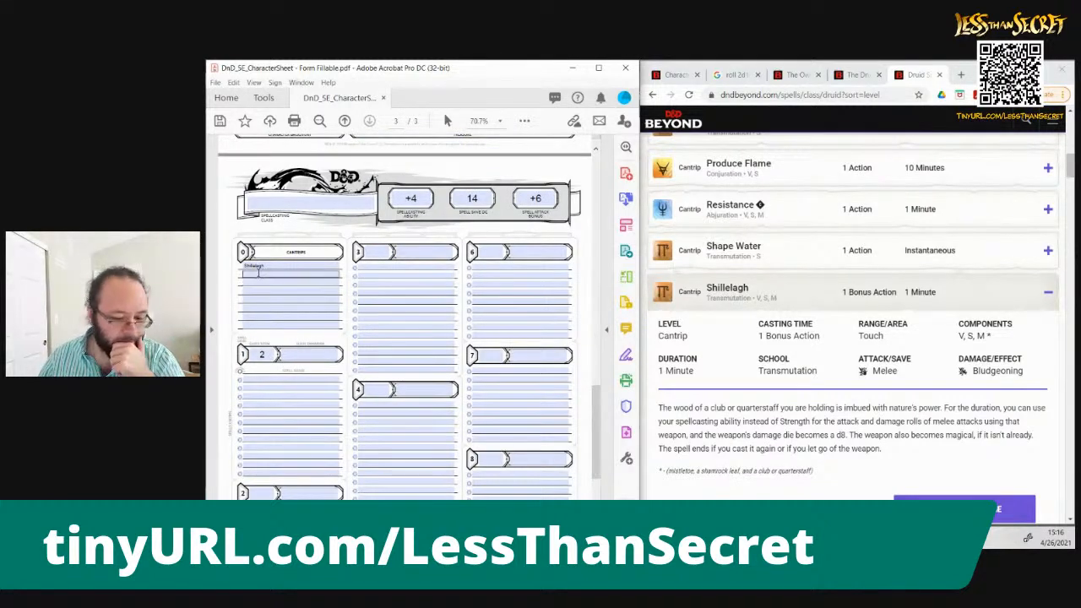
left_click(815, 450)
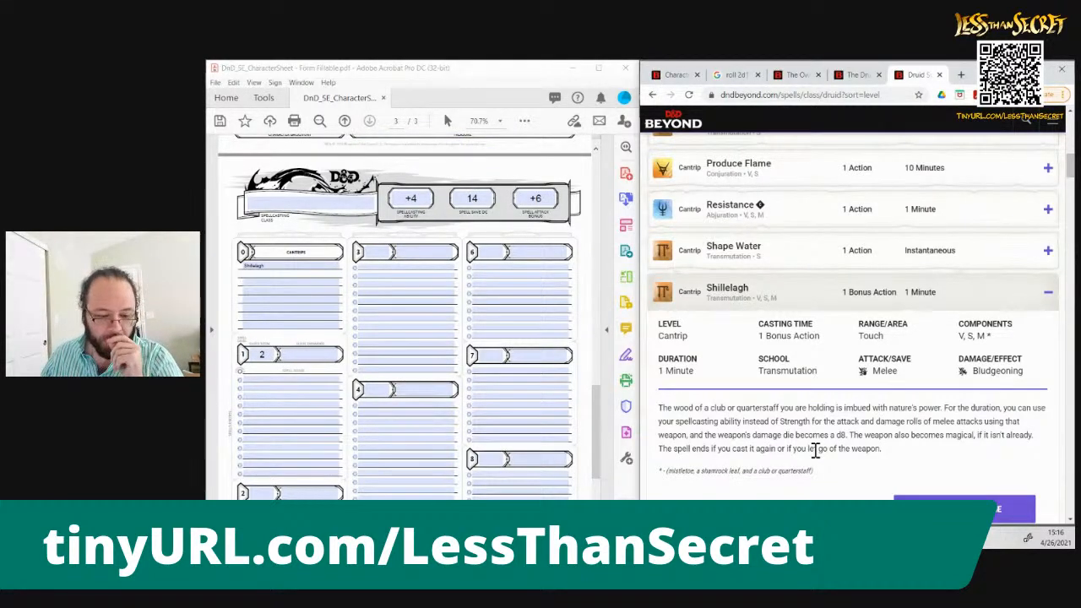
left_click(1049, 295)
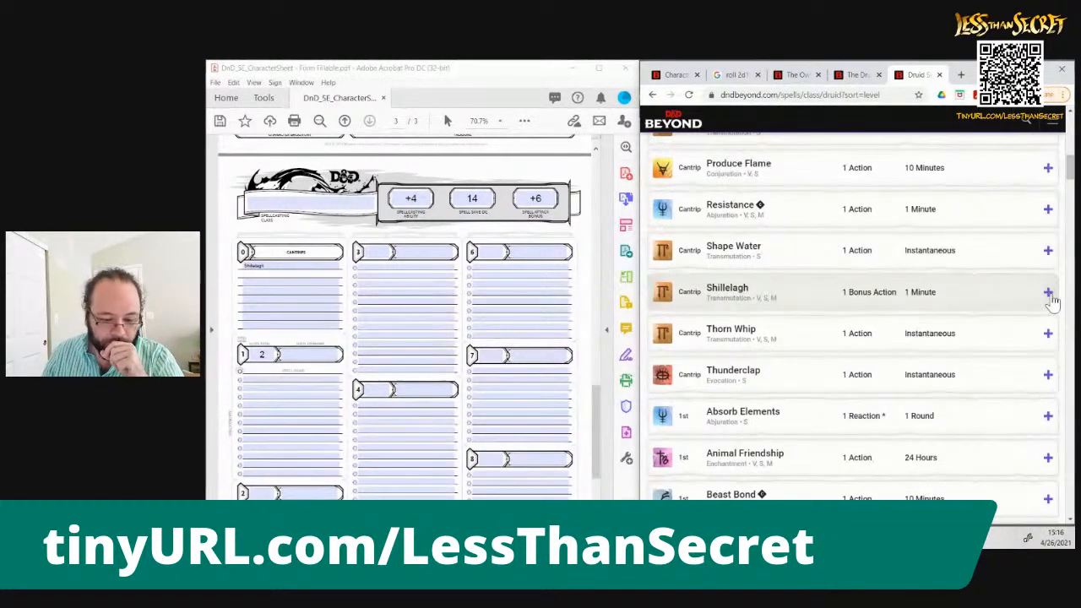
left_click(1047, 378)
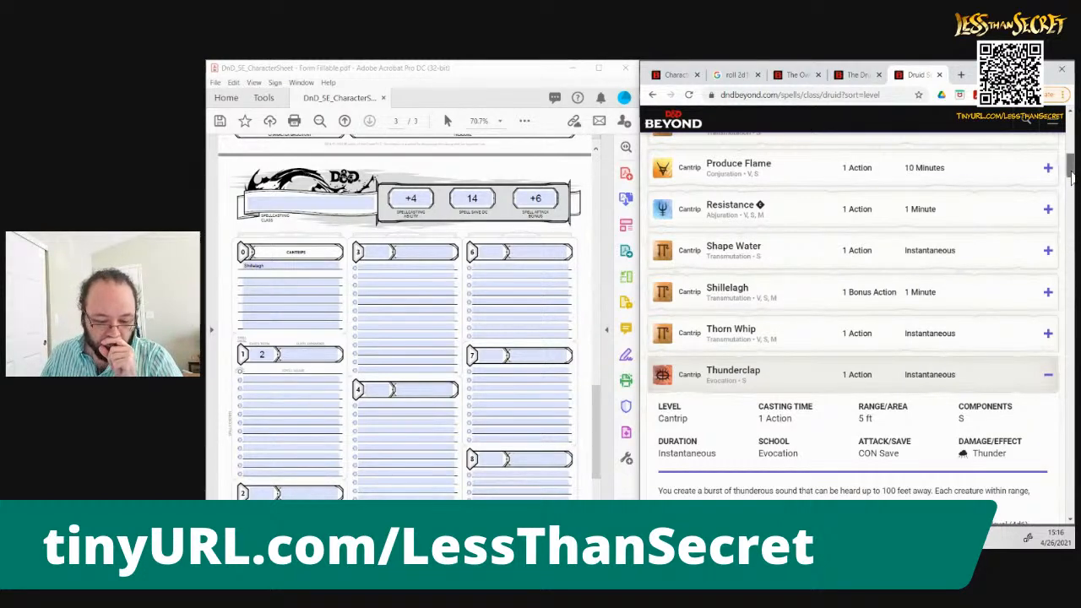
scroll(1071, 173, "down", 1)
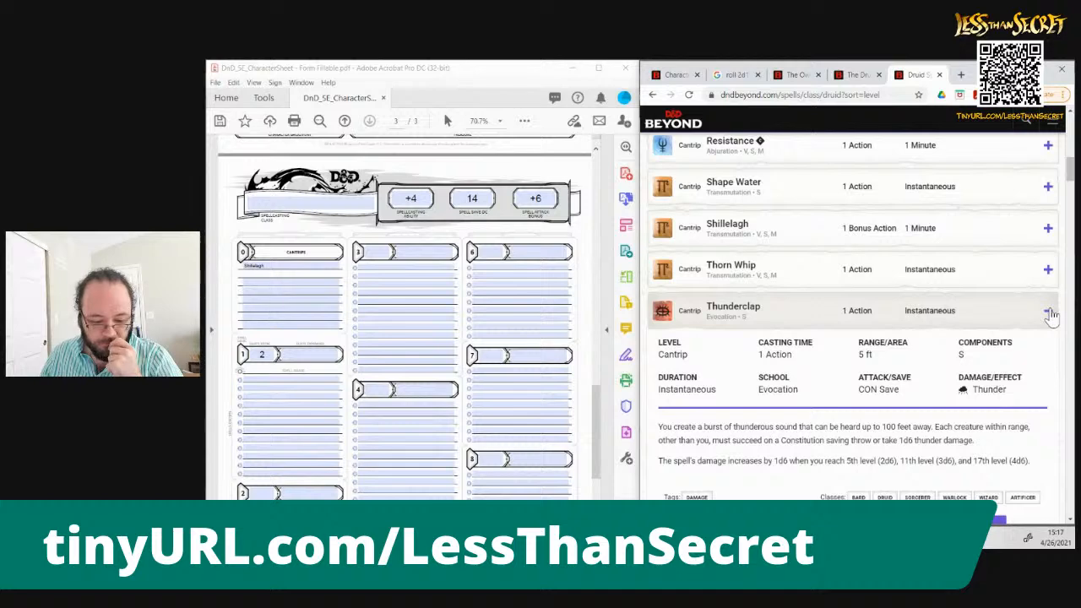
left_click(1050, 312)
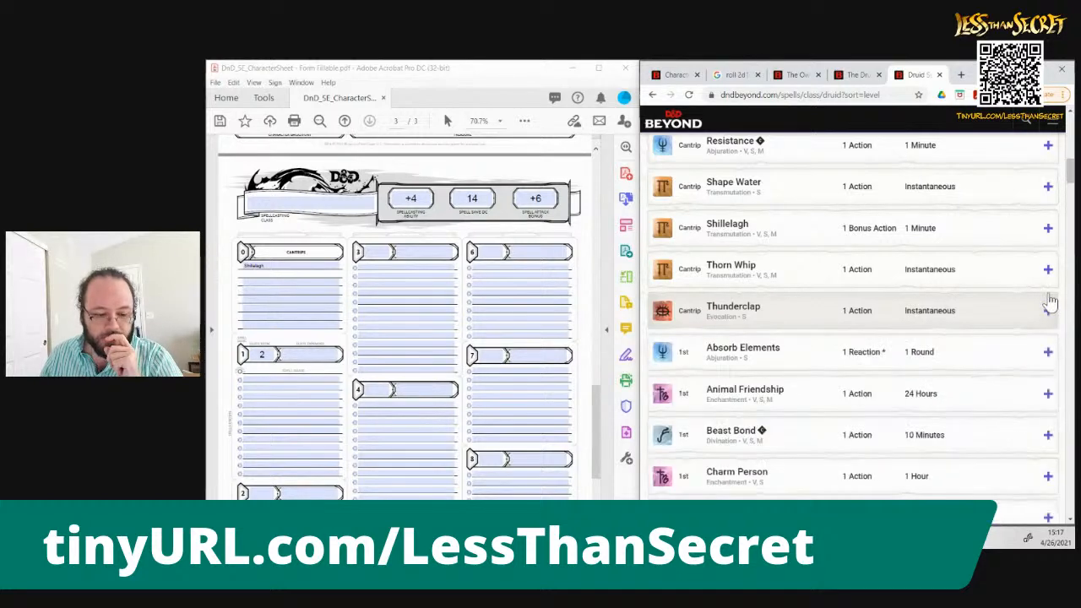
Review the start of the Druid cantrip list and enter Druidcraft on the second cantrip line of the sheet
left_click_drag(1070, 175, 1070, 141)
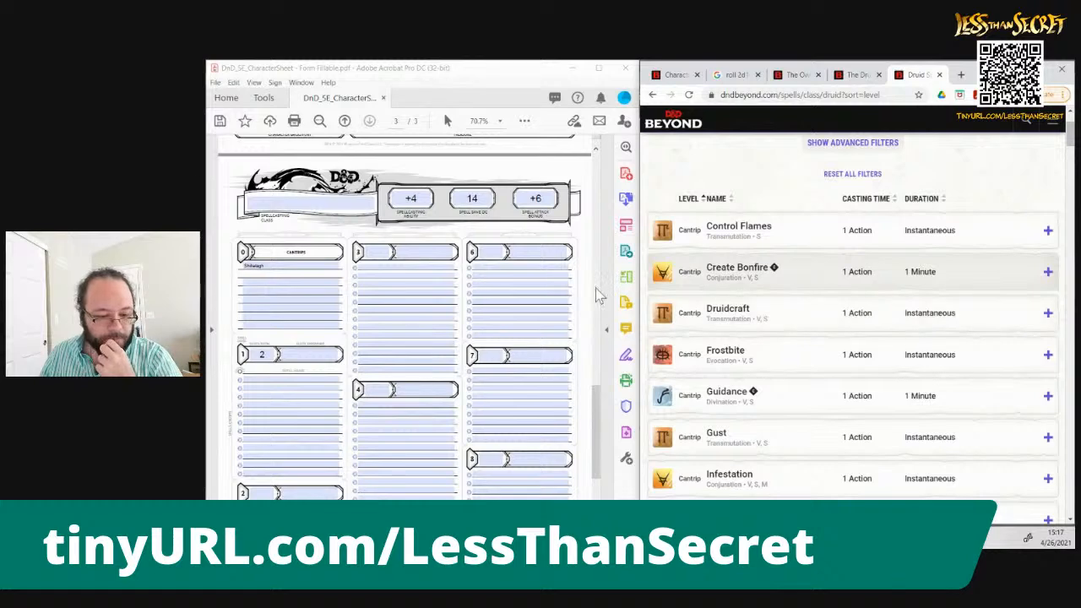
left_click(297, 275)
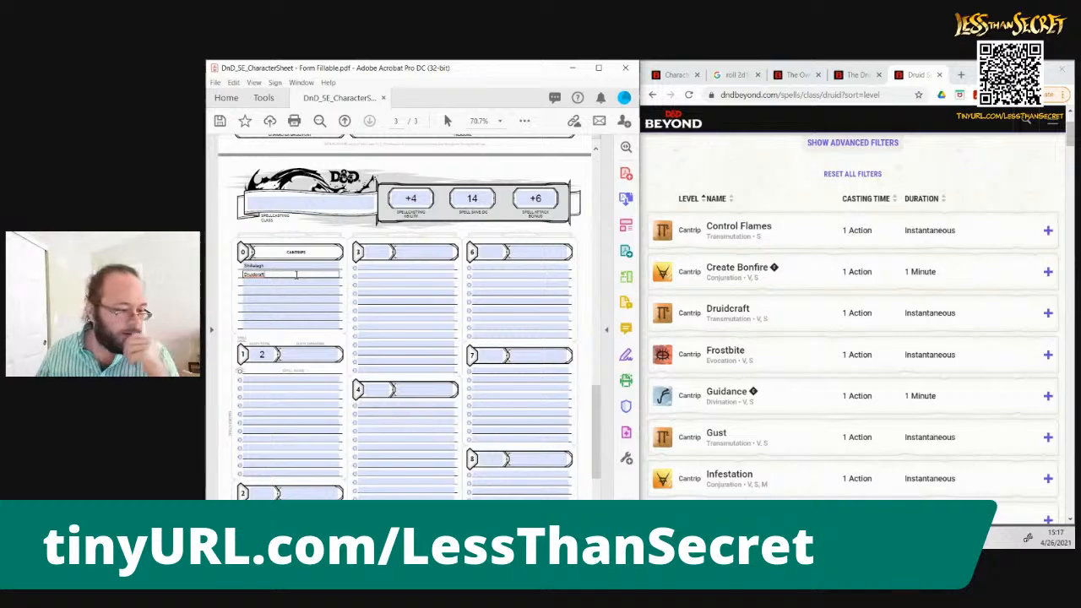
left_click(257, 377)
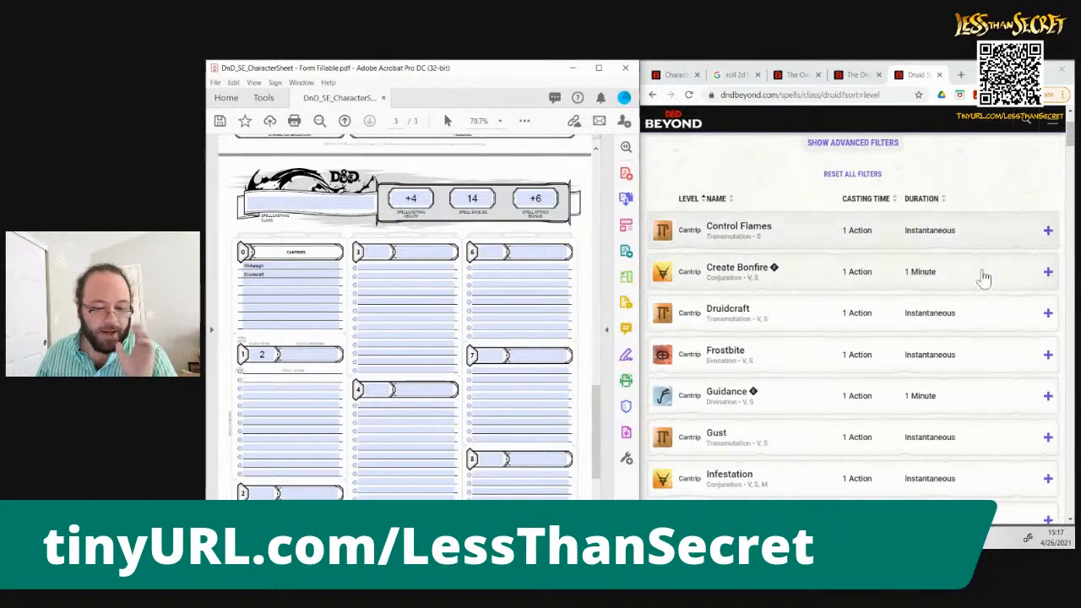
Read the details of the 1st-level spell Animal Friendship and enter it on the second line of the sheet's 1st-level spells
scroll(1062, 325, "down", 9)
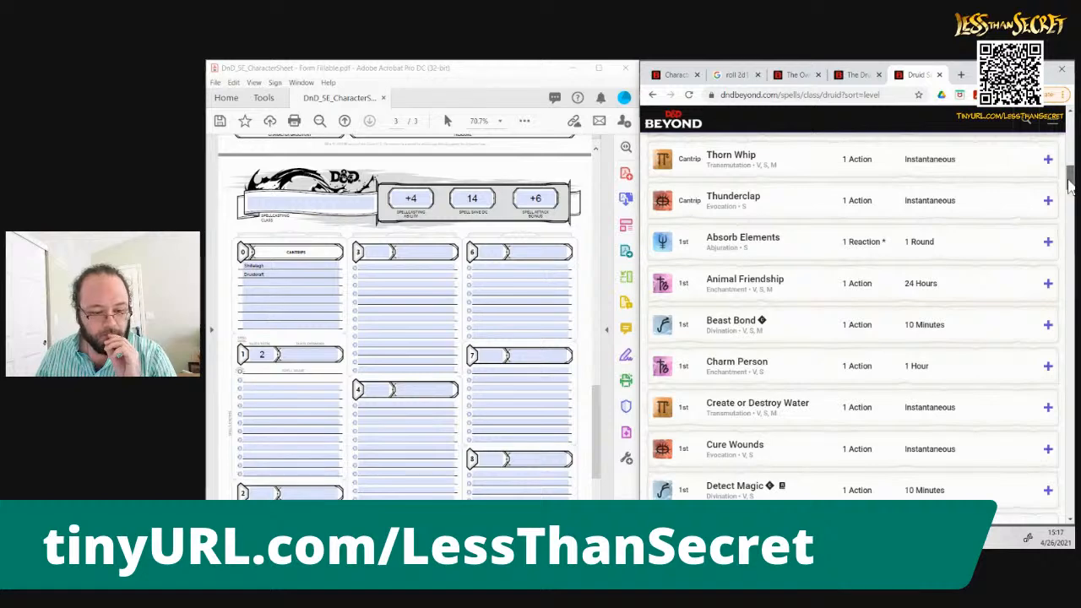
scroll(1068, 186, "down", 1)
left_click(1048, 230)
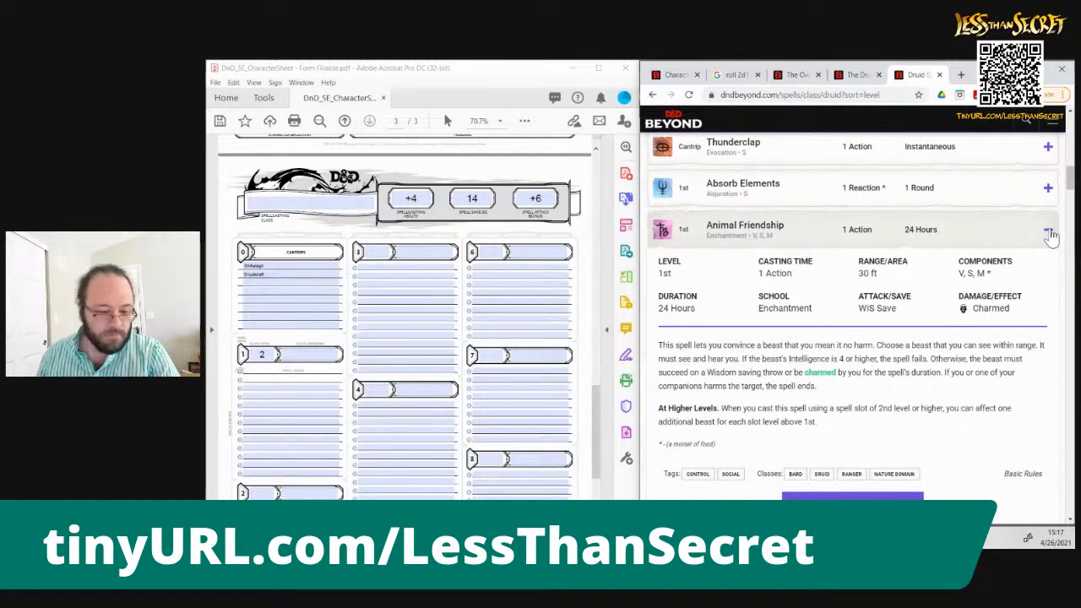
left_click(267, 388)
type("nimal Friendship")
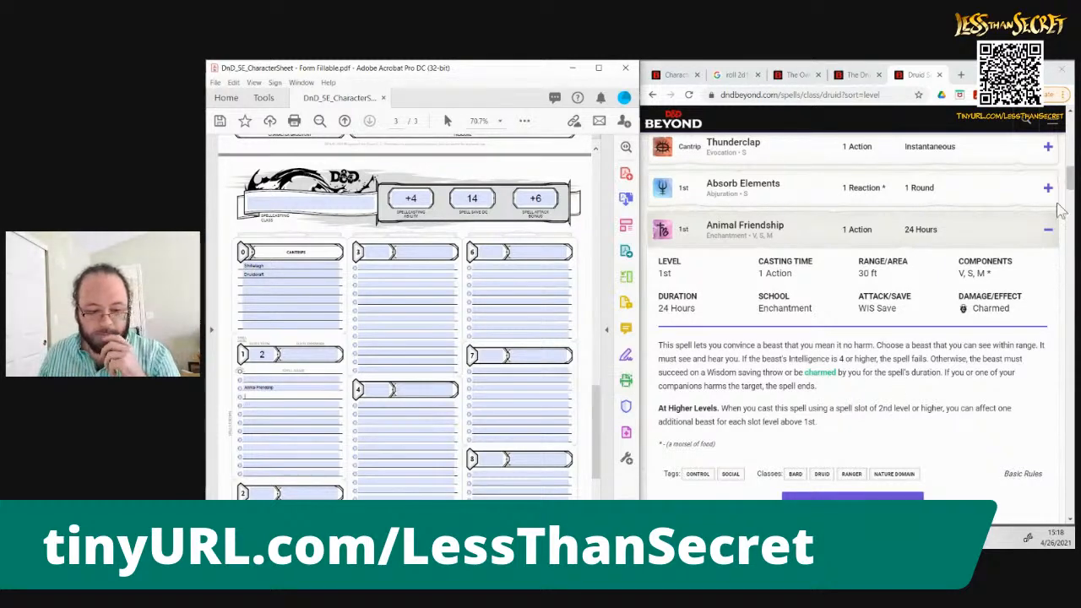
Collapse the Animal Friendship entry and read the details of the 1st-level spell Beast Bond
left_click(1071, 178)
scroll(1071, 177, "down", 1)
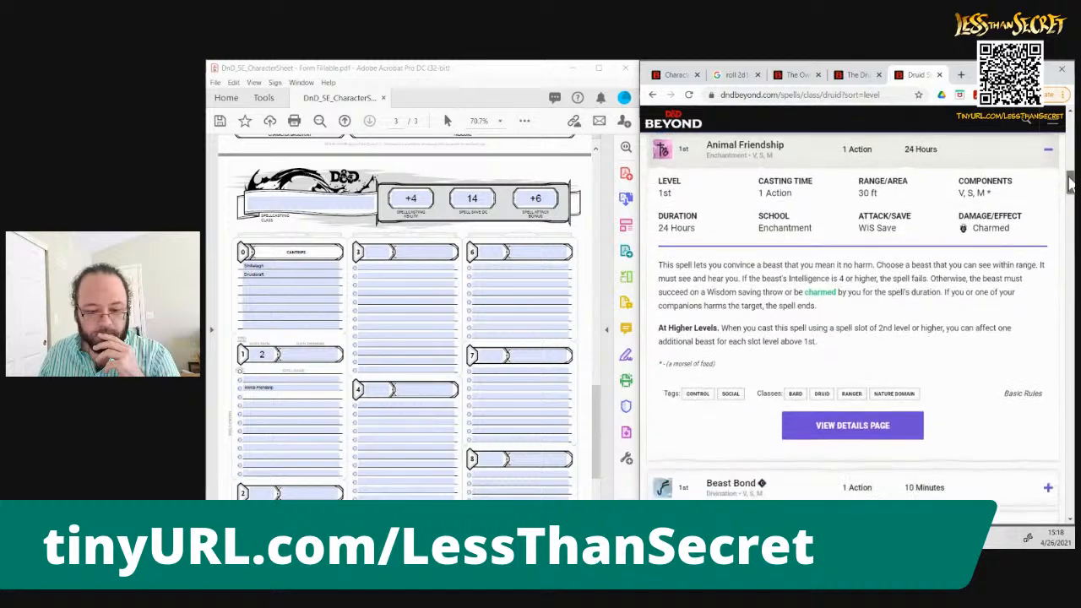
left_click(1049, 173)
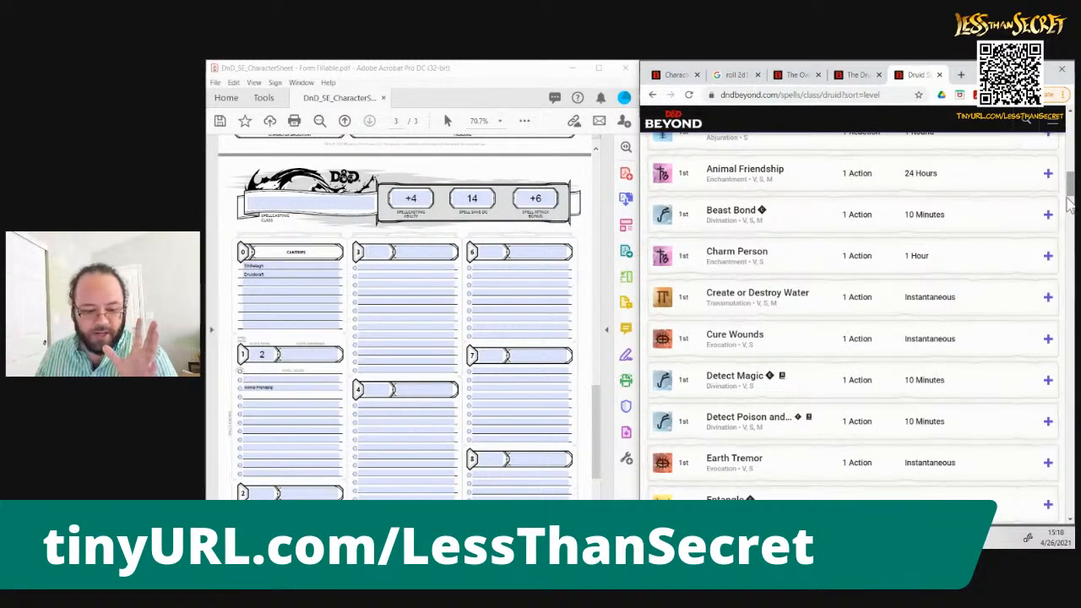
left_click(1048, 216)
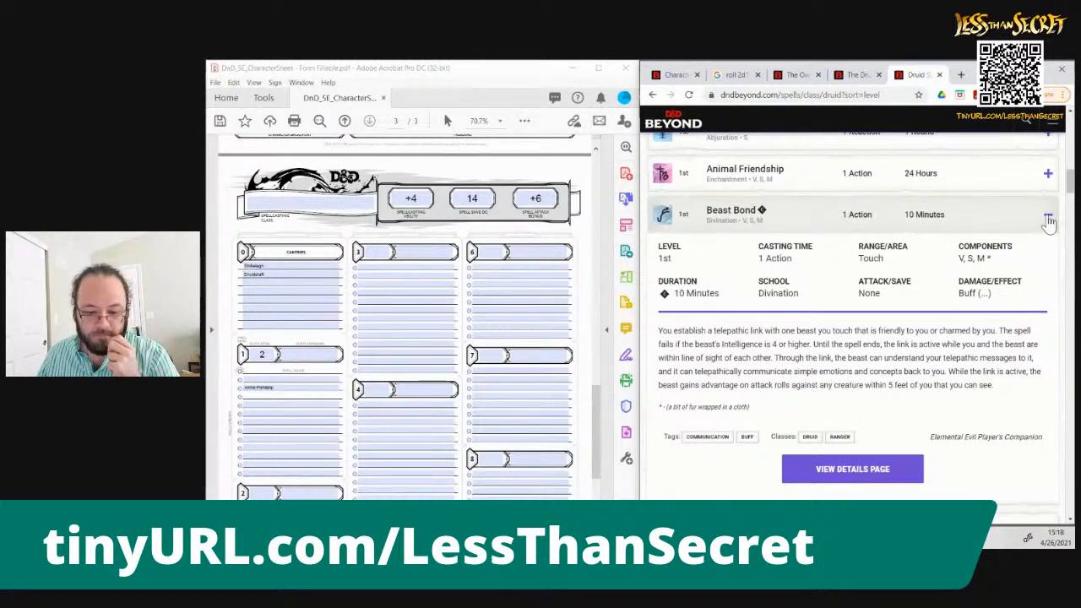
left_click(1048, 219)
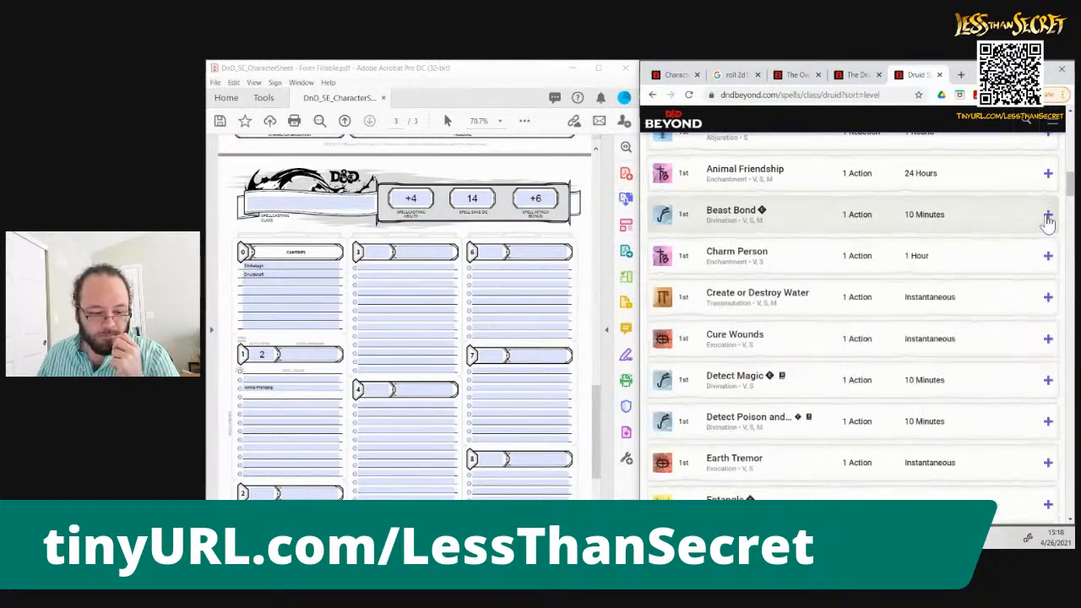
Read the details of Charm Person and enter Charm Person below Animal Friendship in the sheet's 1st-level spells
left_click(1050, 260)
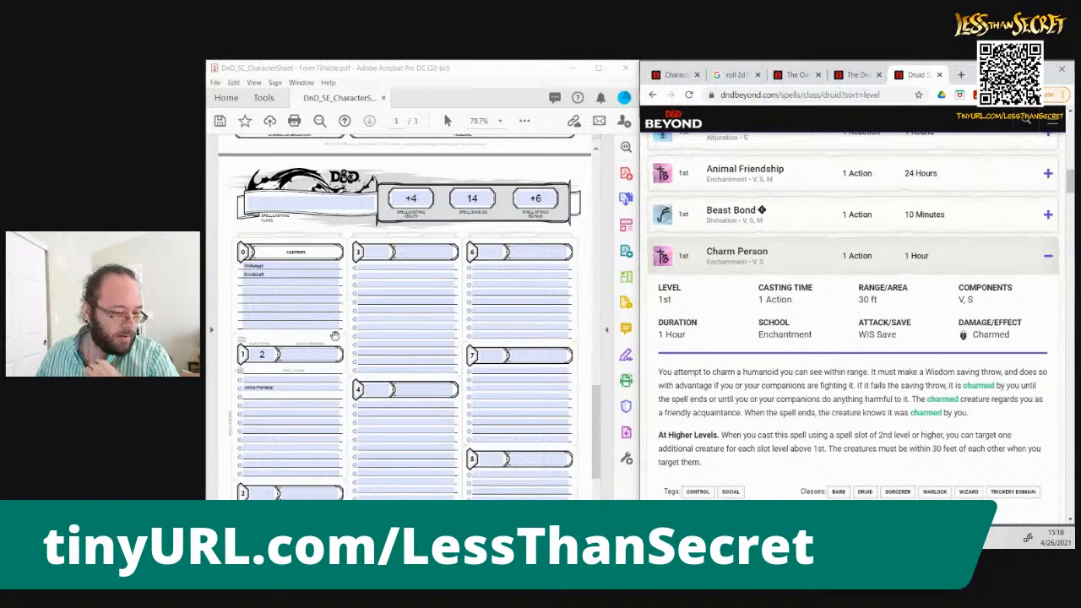
left_click(284, 394)
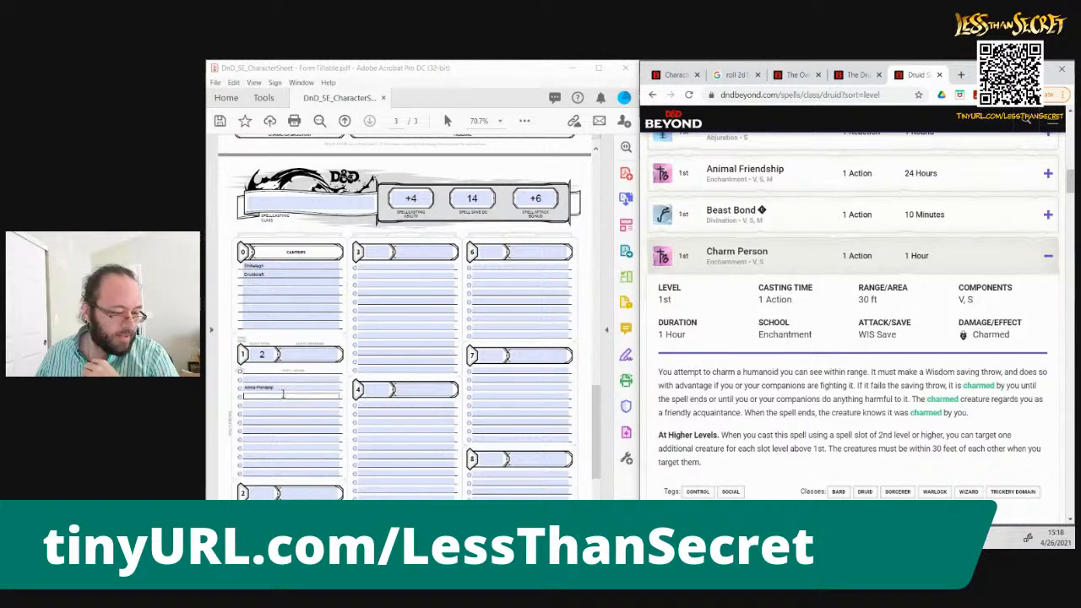
type("Charm Person")
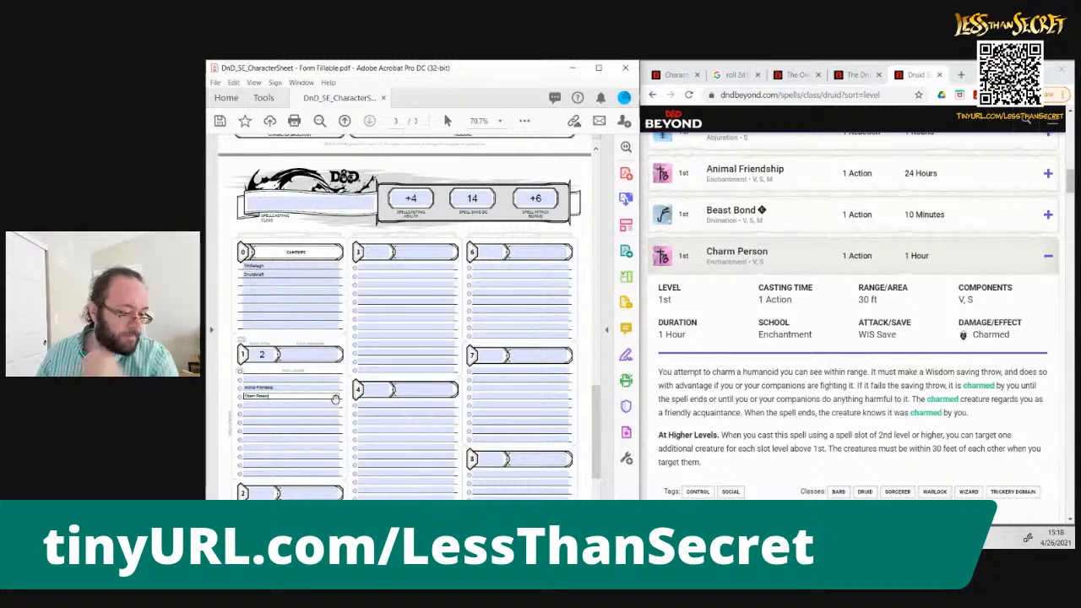
Collapse the Charm Person entry and enter Healing Word below Charm Person in the sheet's 1st-level spells
left_click(1047, 256)
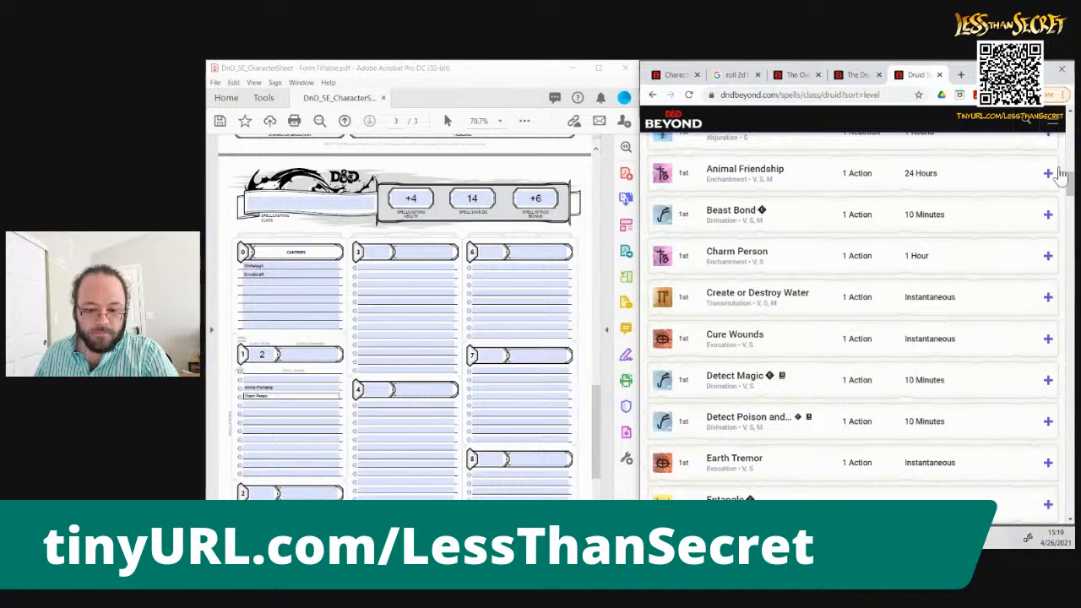
left_click_drag(1069, 190, 1070, 211)
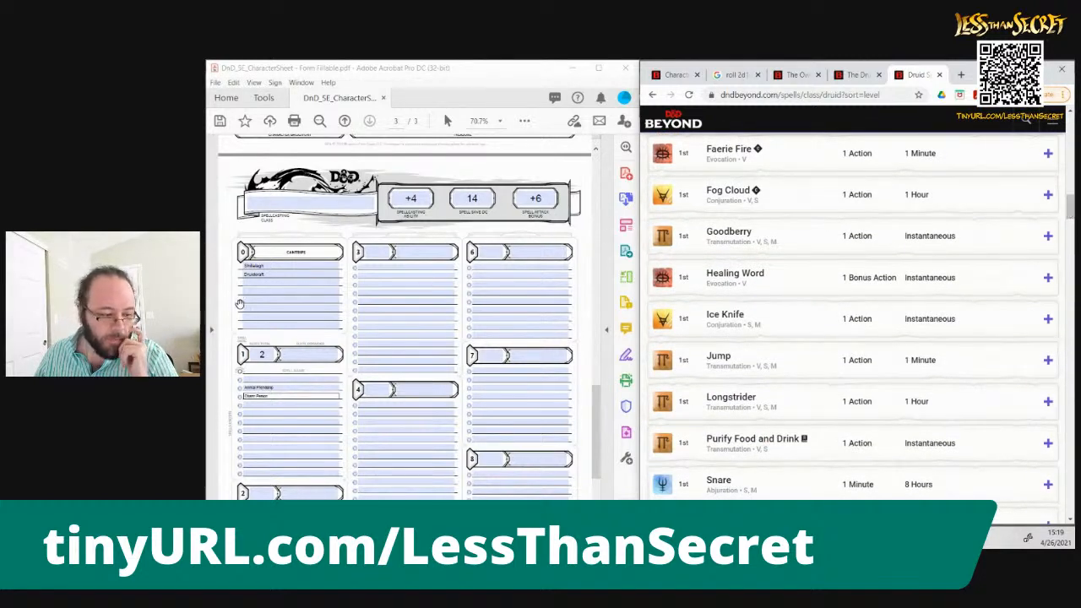
left_click(262, 405)
type("F")
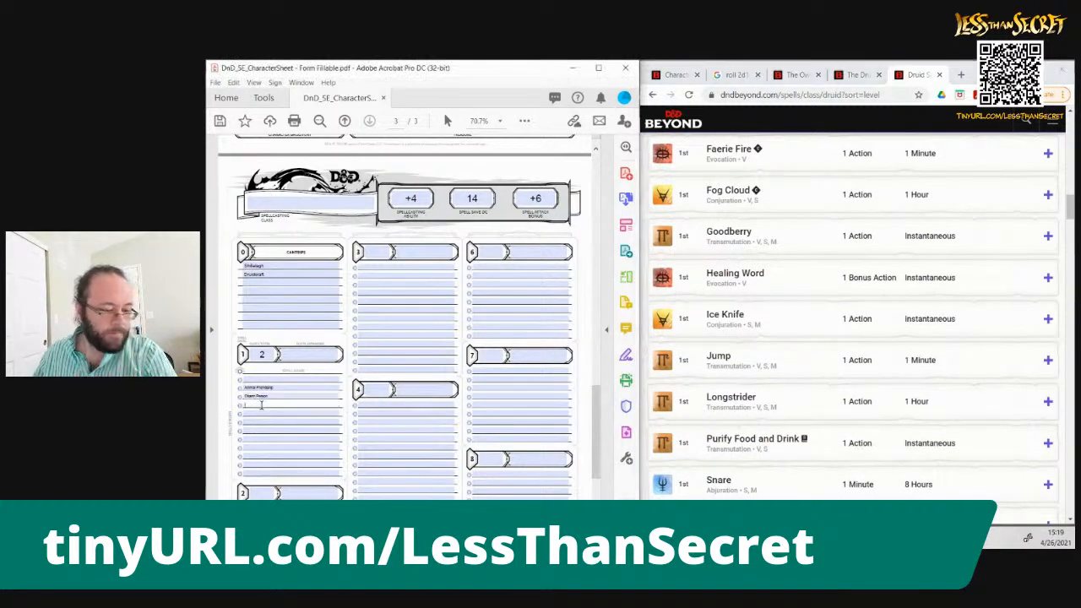
type("ealing Word")
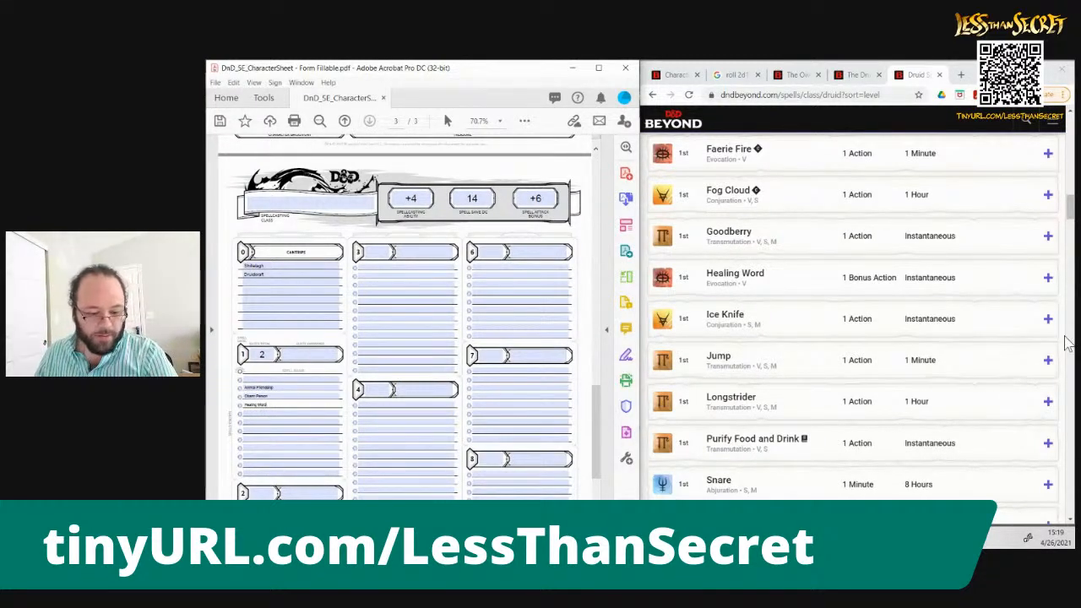
Look through the Druid spell list and read the details of the 1st-level spell Earth Tremor
left_click(1071, 433)
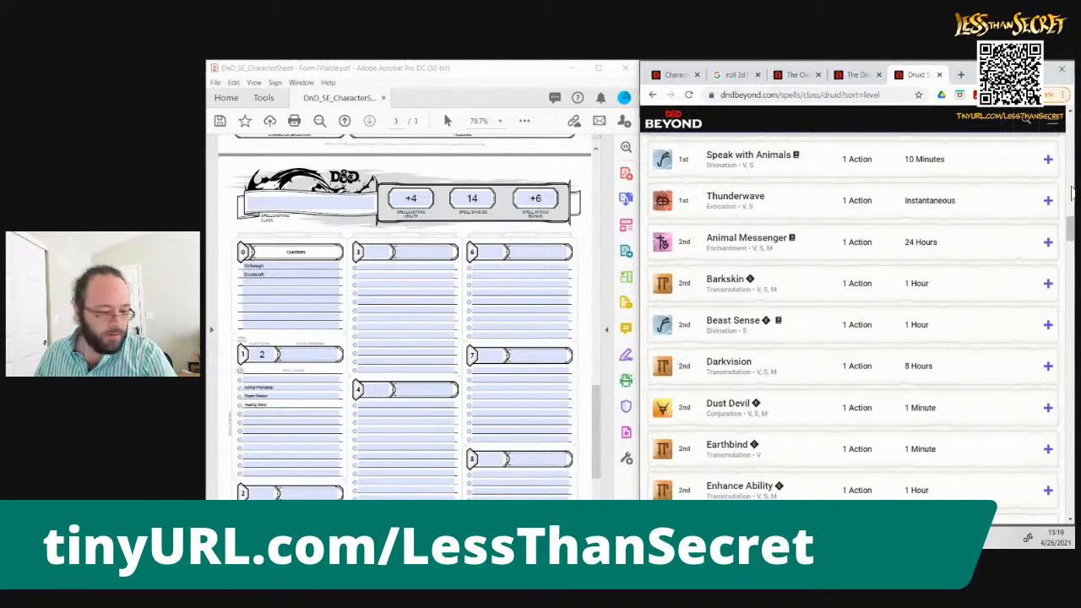
scroll(1071, 193, "up", 9)
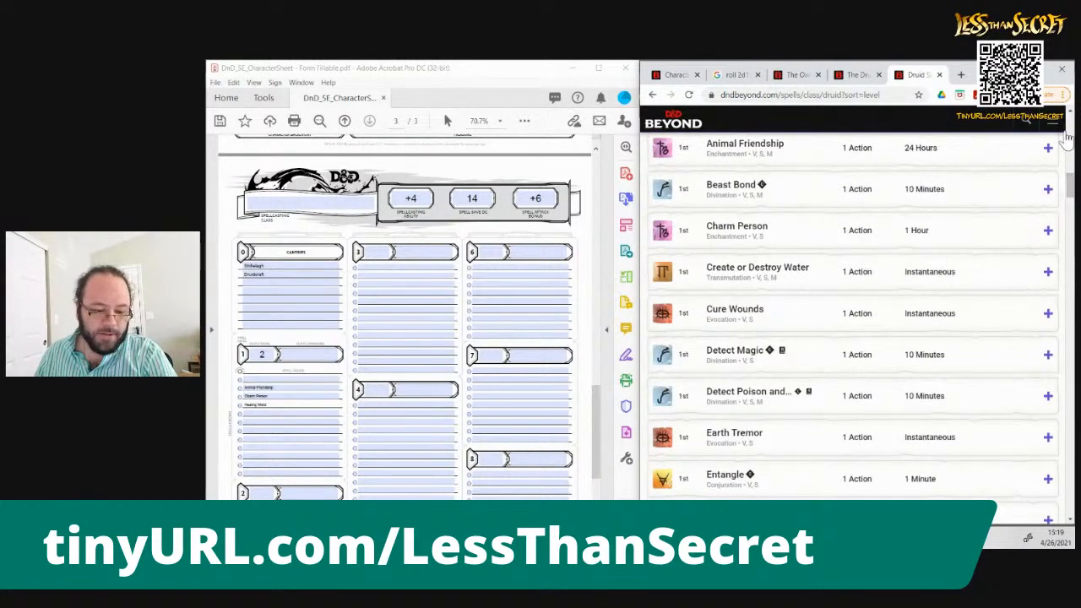
scroll(1069, 136, "up", 4)
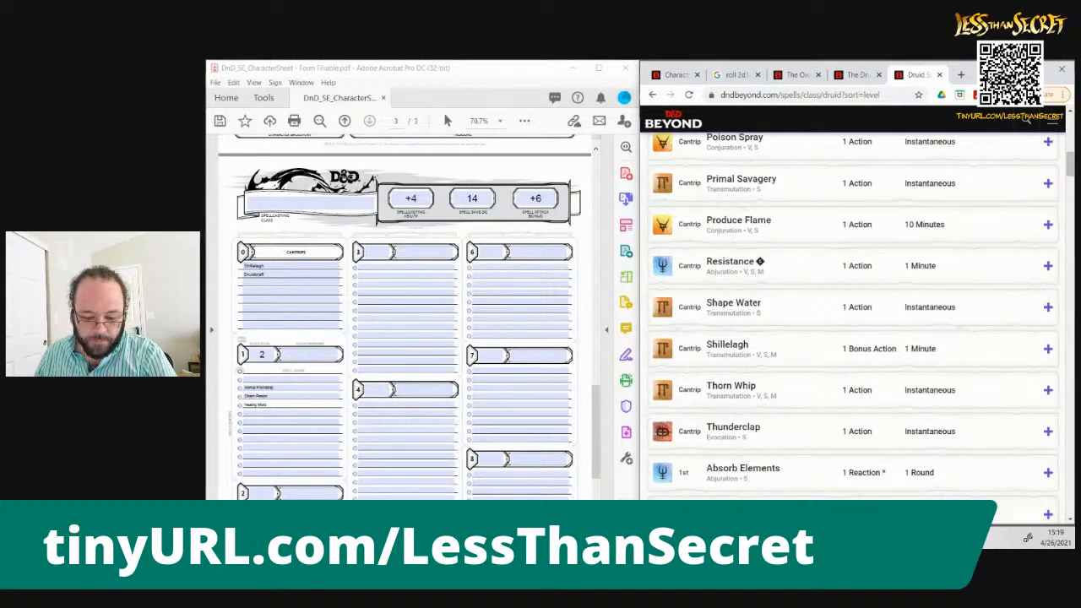
scroll(1071, 439, "down", 2)
scroll(1071, 439, "down", 2)
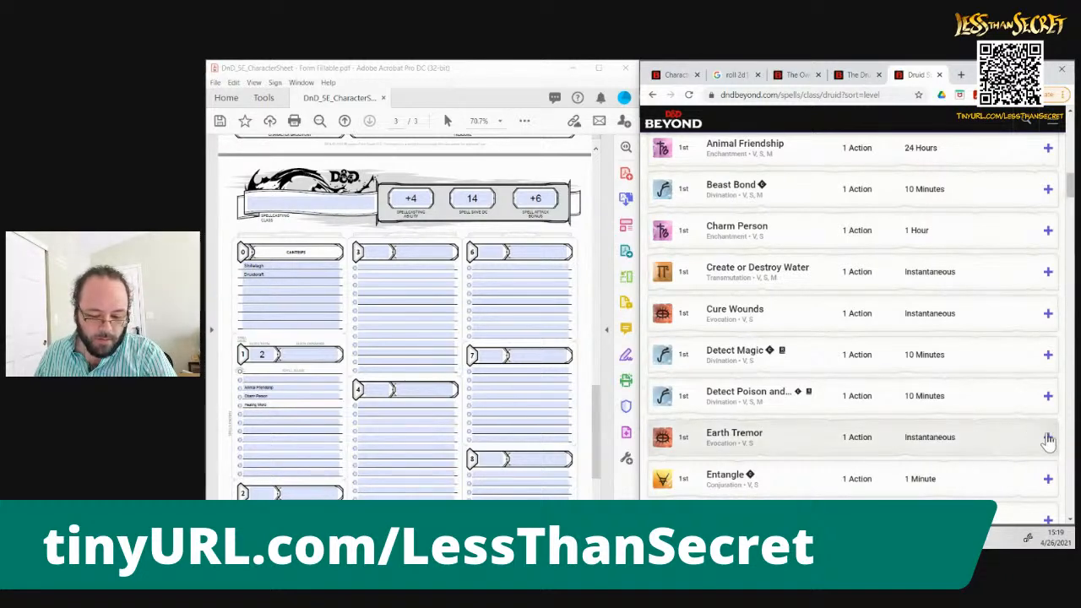
left_click(1047, 437)
scroll(1068, 451, "down", 5)
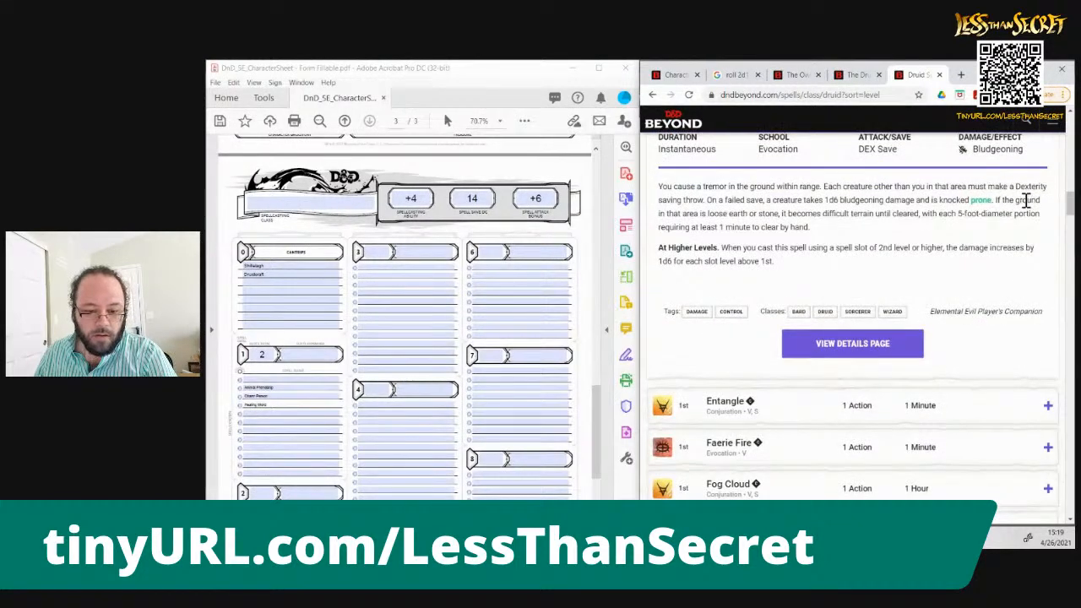
left_click_drag(1071, 208, 1070, 209)
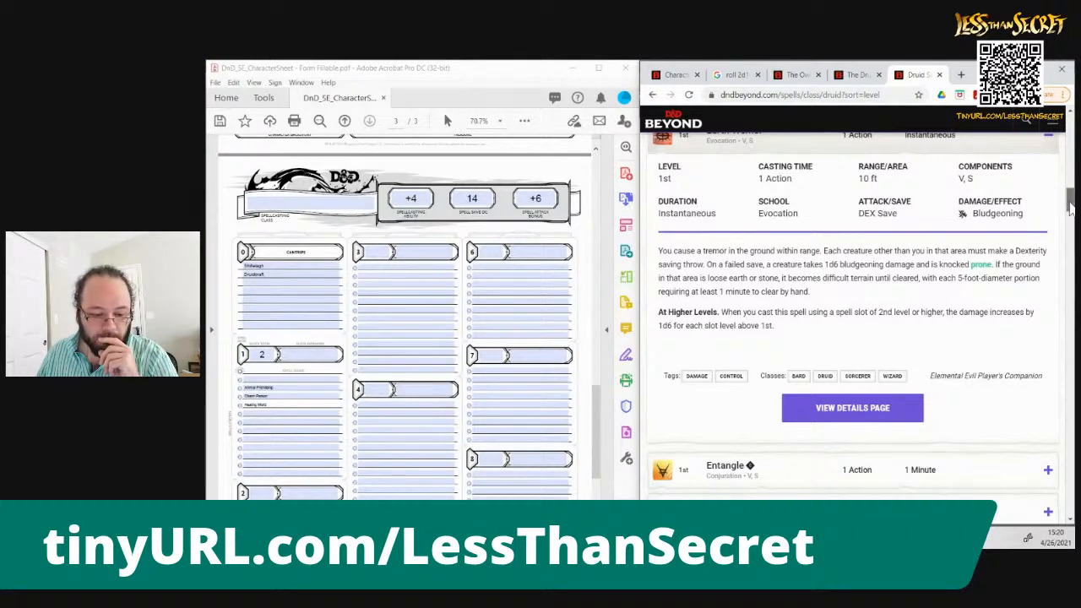
left_click_drag(1071, 210, 1070, 208)
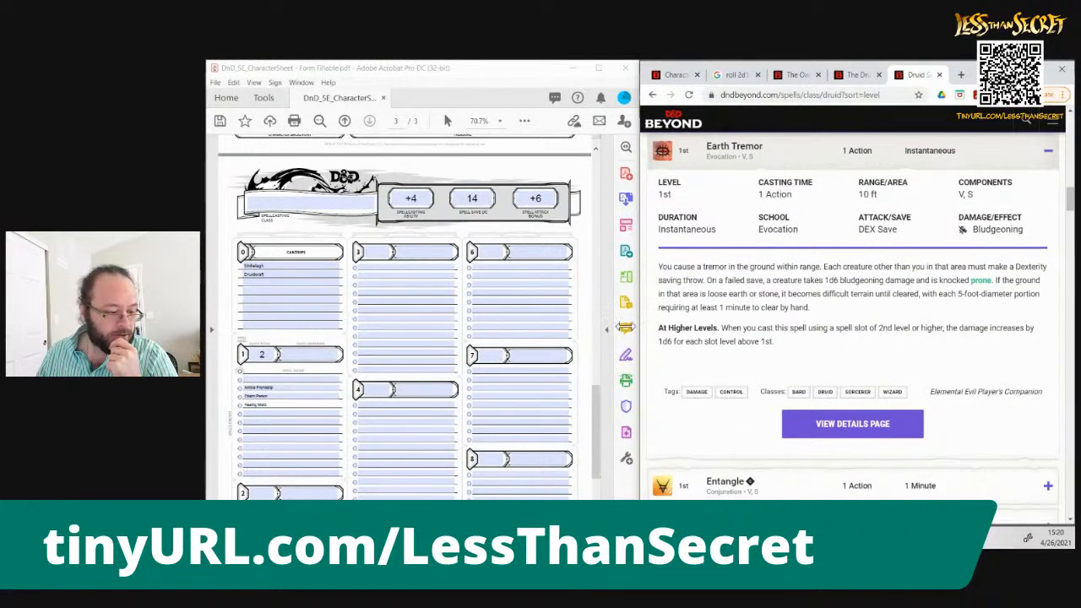
Enter Earth Tremor below Healing Word in the sheet's 1st-level spells
left_click(261, 414)
type("Earth Tre")
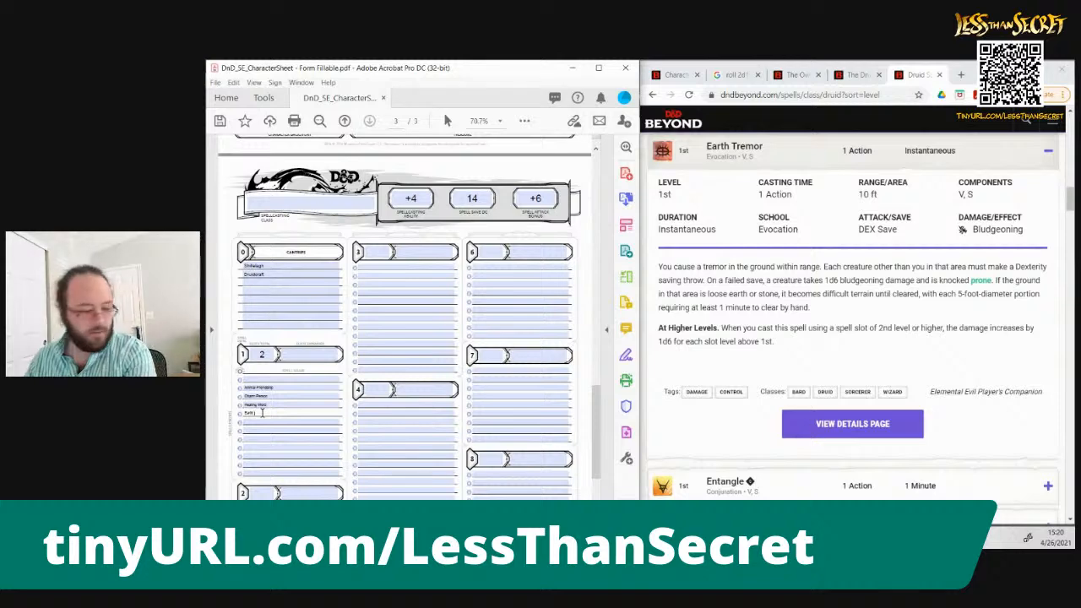
type("mor")
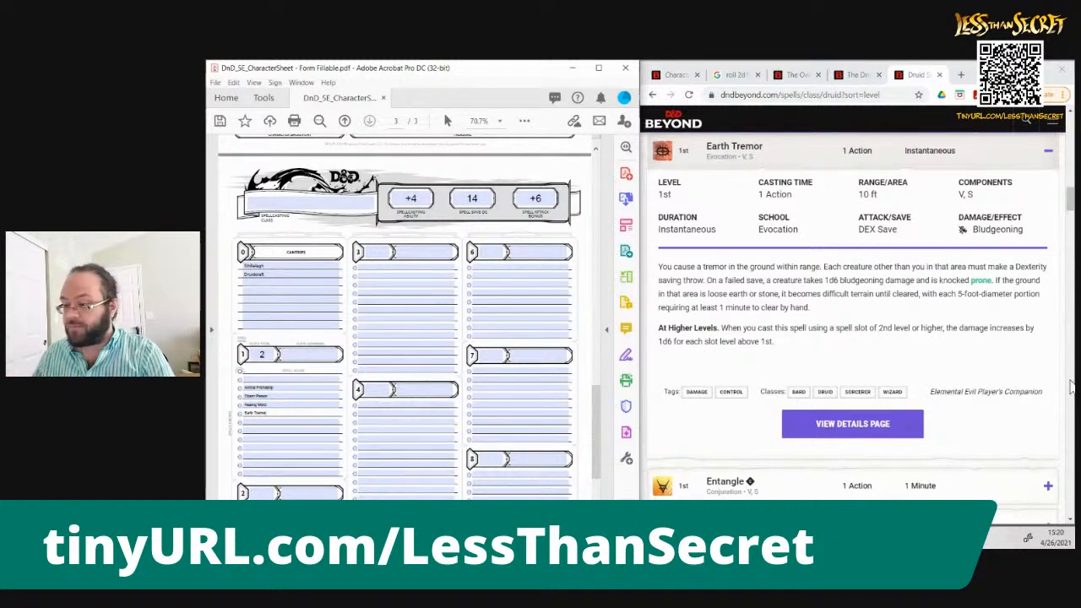
Read the details of the 1st-level spell Ice Knife and enter Ice Knife below Earth Tremor on the sheet
scroll(1071, 385, "down", 4)
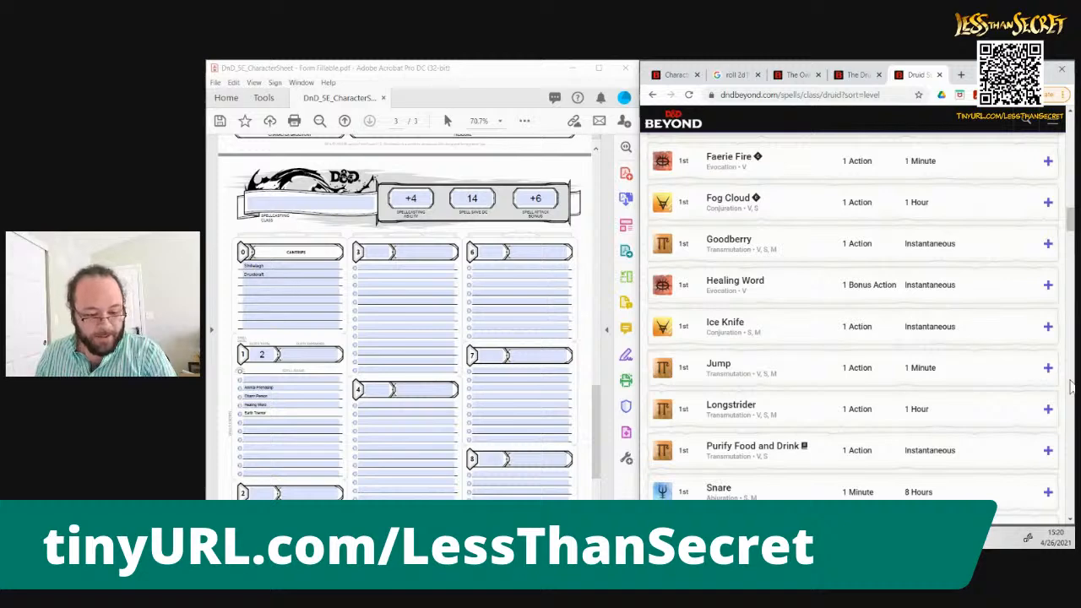
left_click(1047, 329)
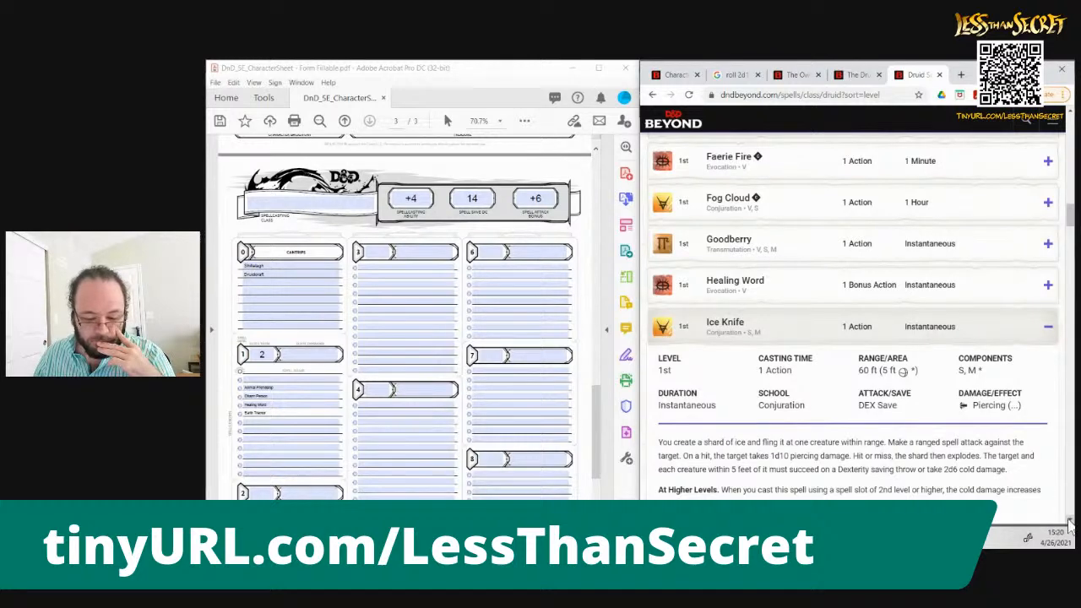
left_click(1071, 522)
left_click(1070, 522)
left_click(1071, 522)
left_click(1070, 522)
left_click(1071, 522)
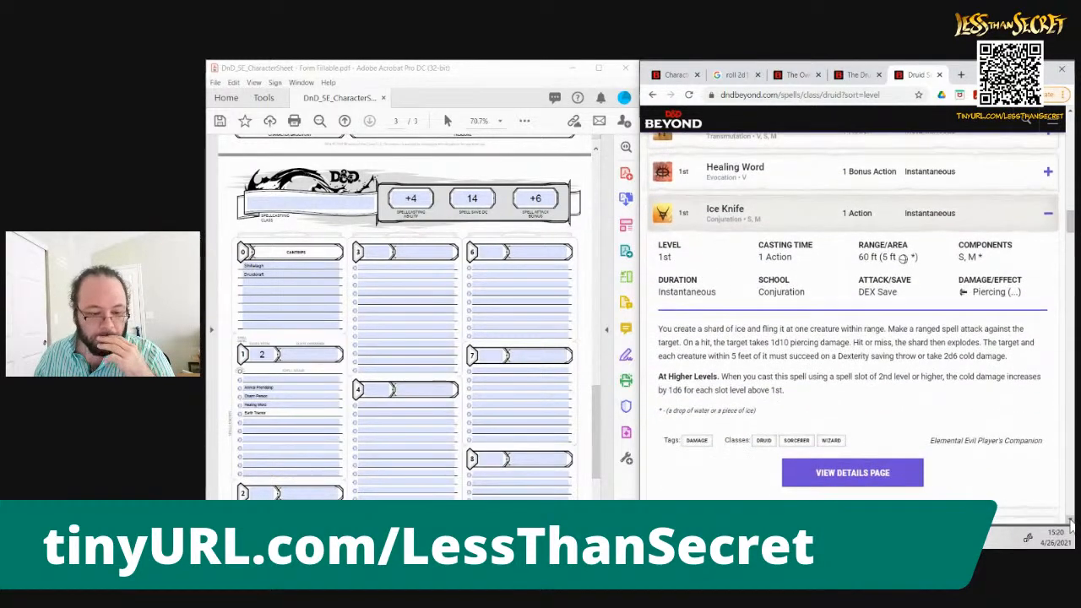
left_click(1070, 522)
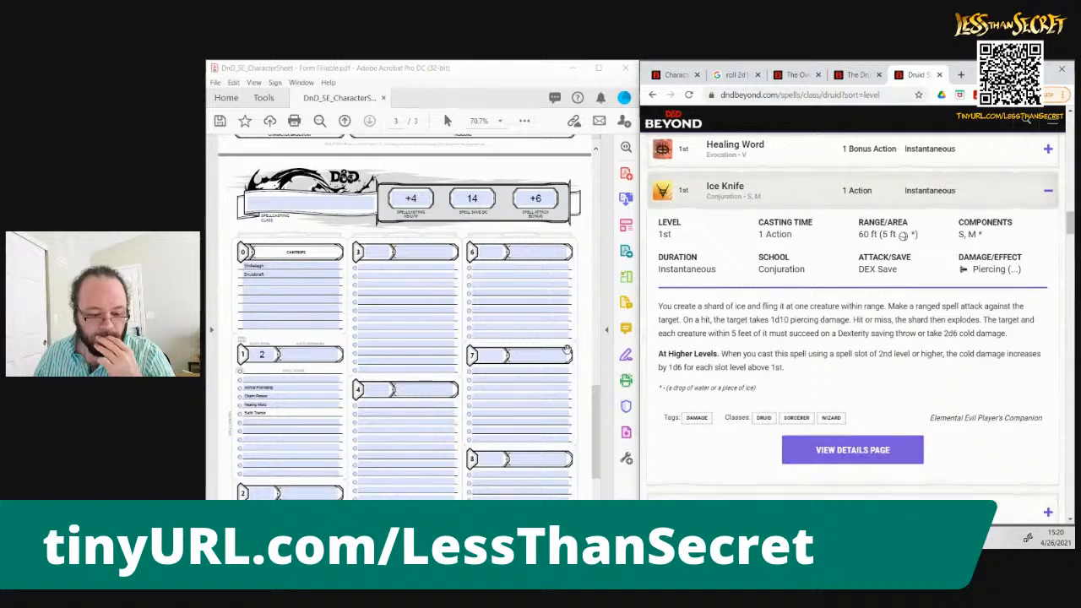
left_click(359, 479)
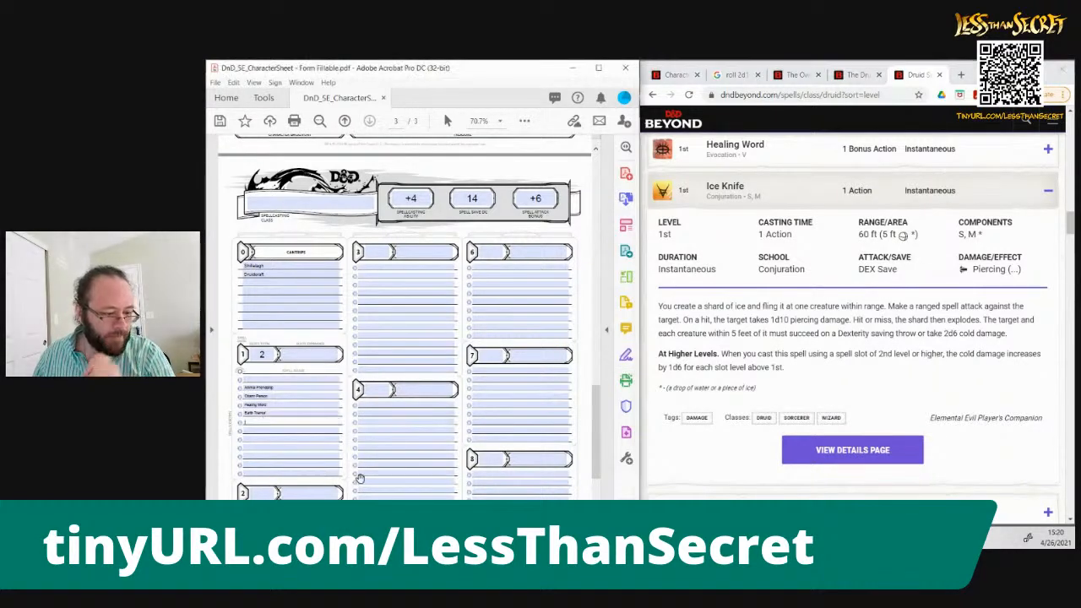
type("Ice Knife")
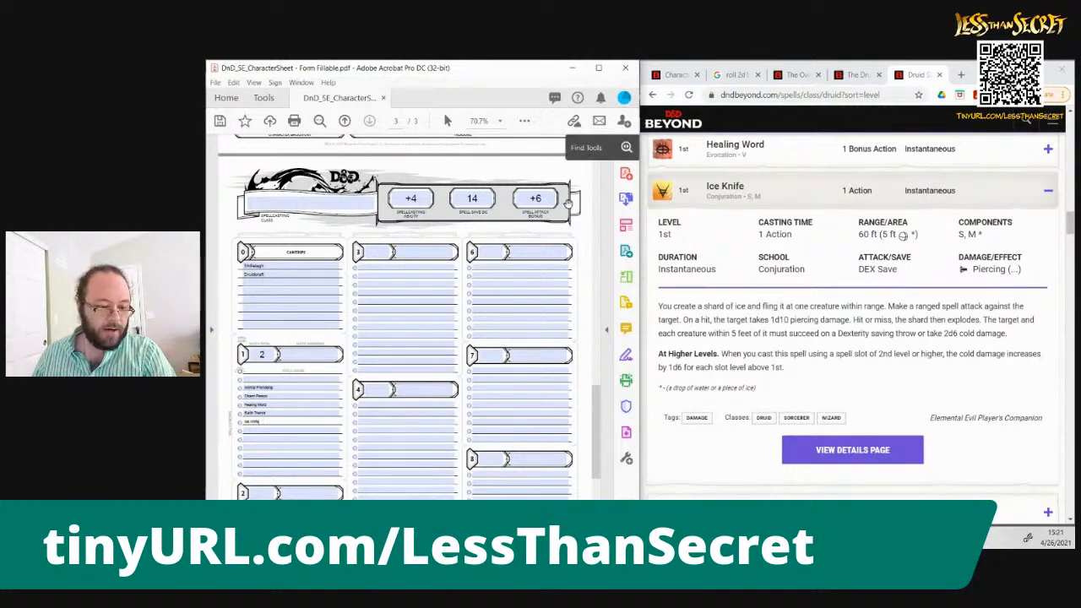
Set the Initiative on the first page of the character sheet to 0
left_click(594, 188)
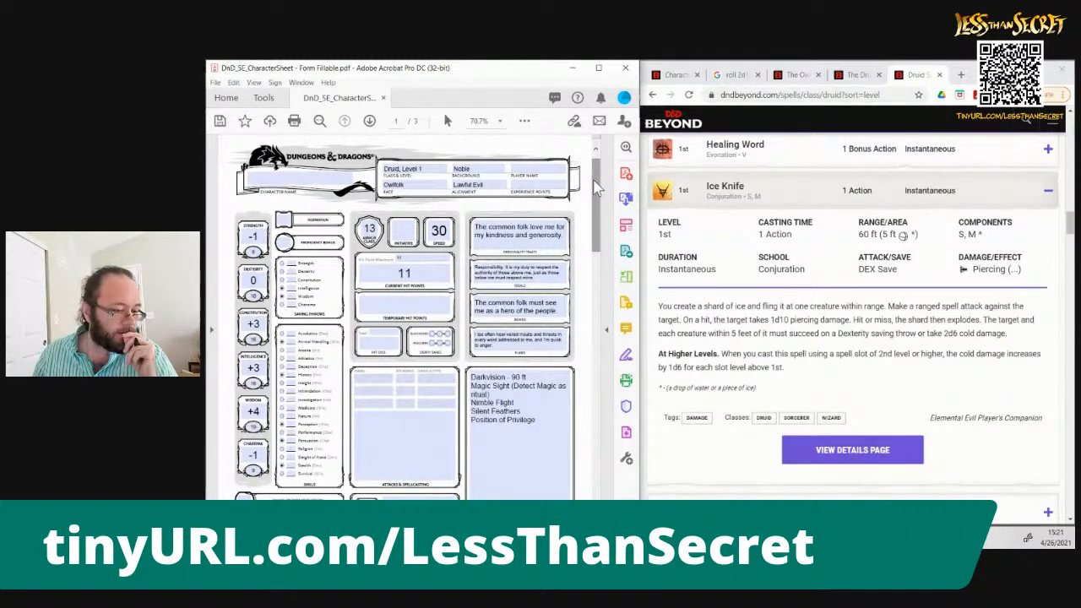
left_click(403, 231)
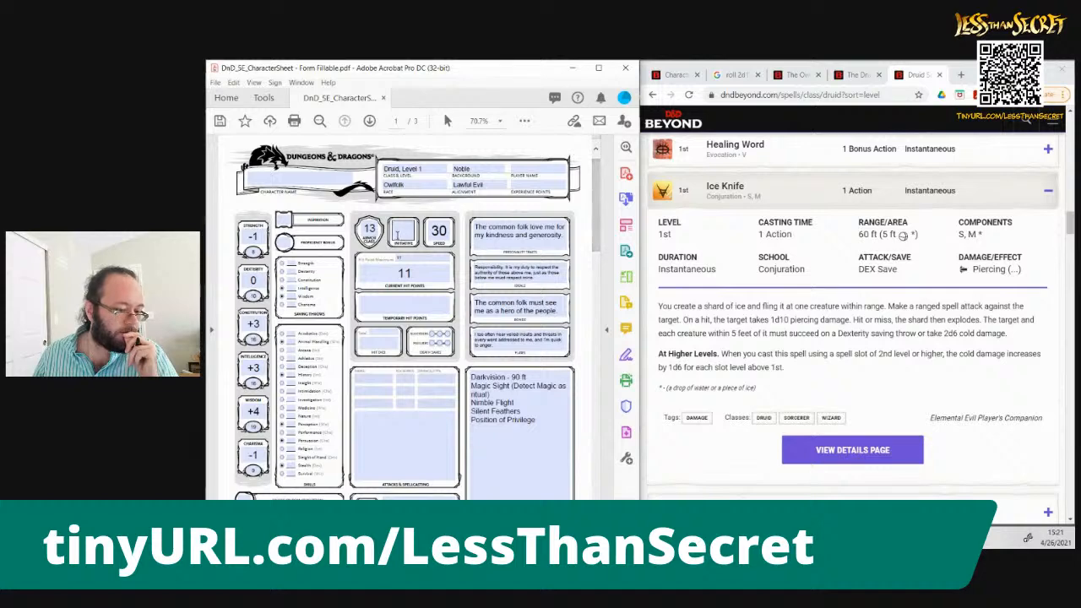
type("0")
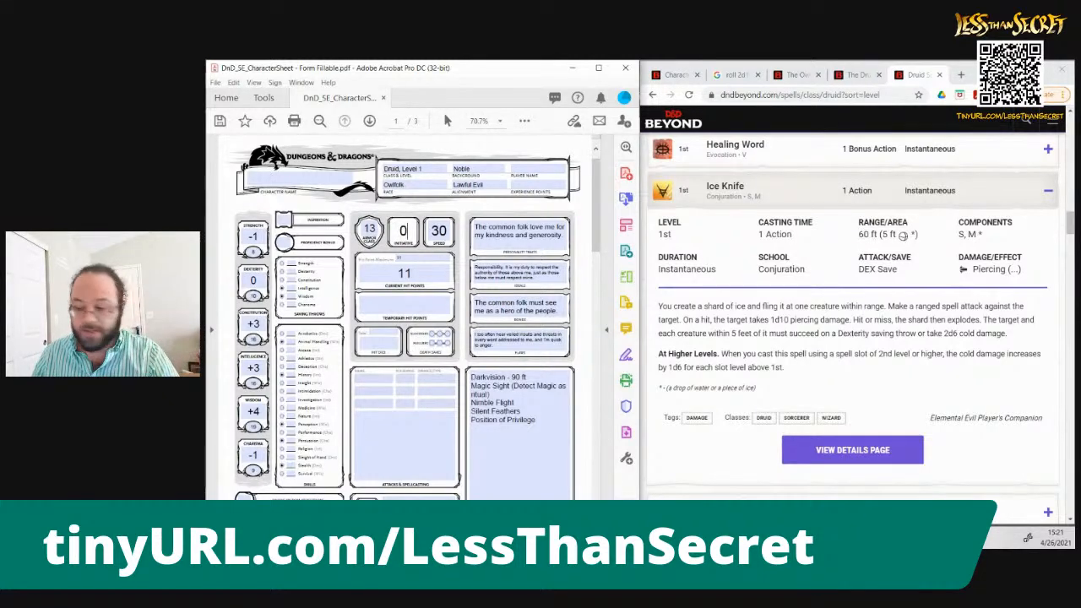
Switch to Clip Studio Paint and choose the G-pen with a light pink drawing colour
key("alt+Tab")
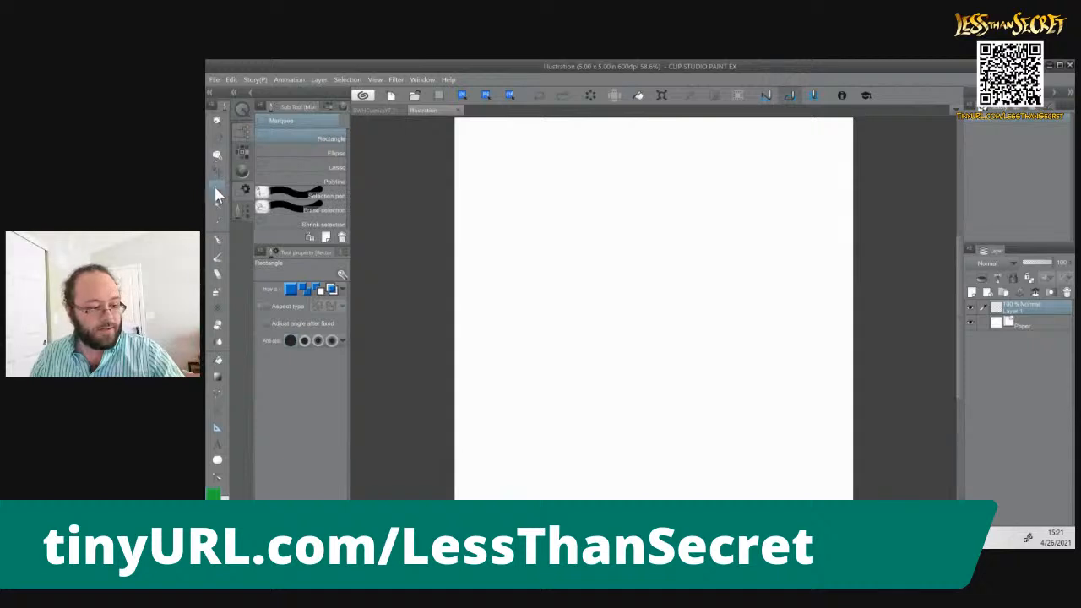
left_click(217, 240)
left_click(287, 106)
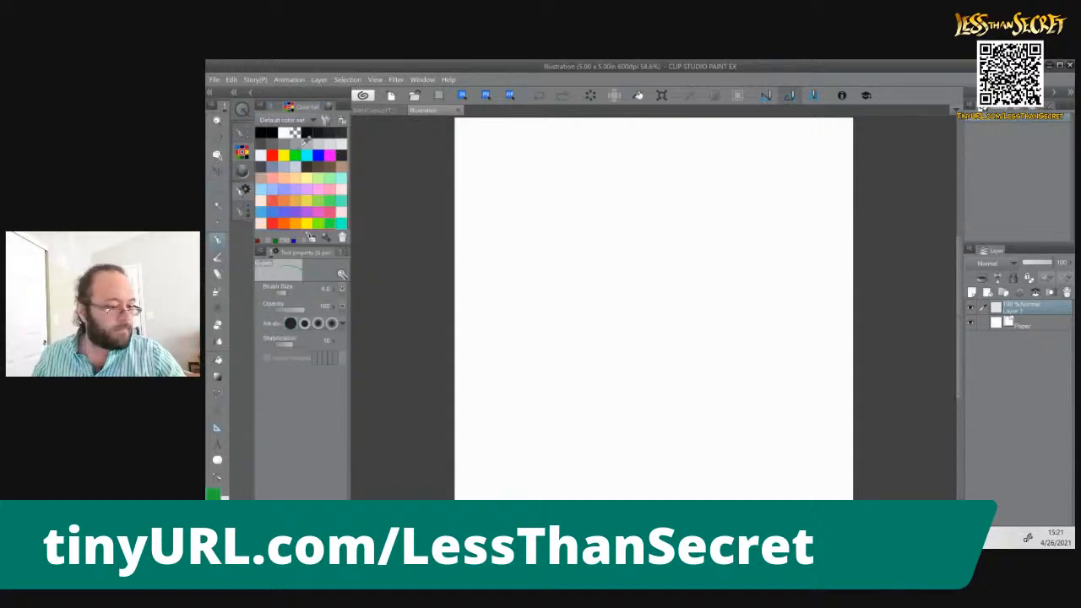
left_click(334, 178)
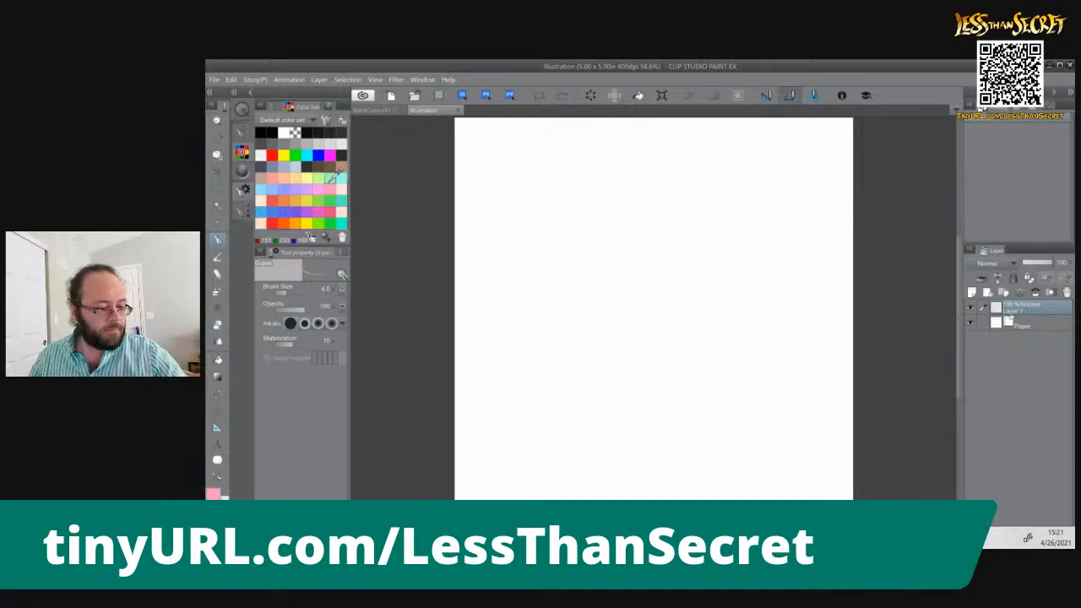
key("ctrl+plus")
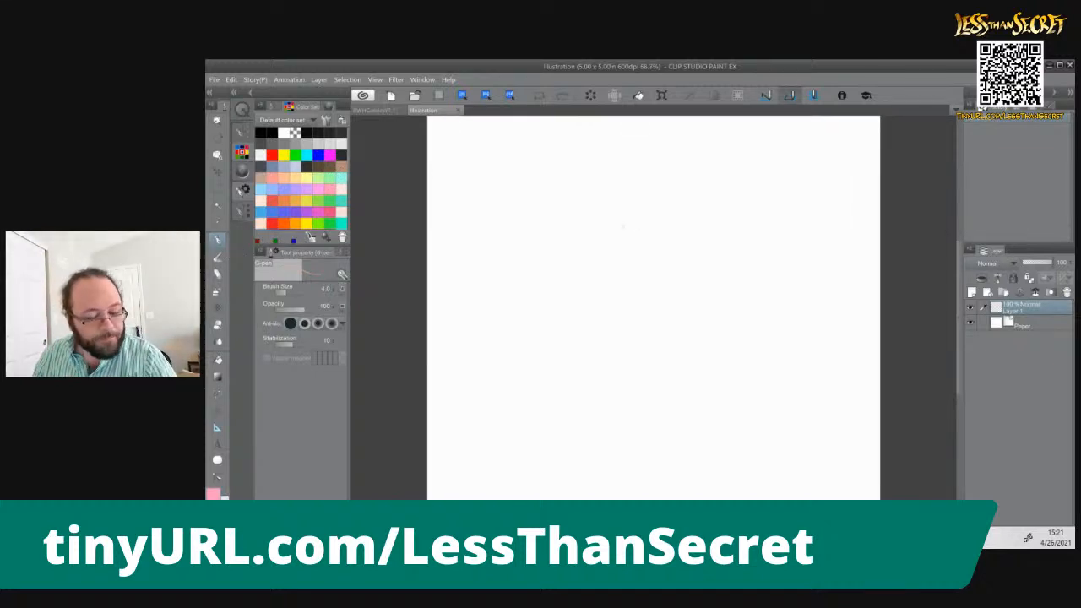
left_click_drag(622, 215, 651, 234)
key("ctrl+z")
key("ctrl+z")
Set the G-pen's opacity to 50 and its brush size to 10
key("ctrl+bracketleft")
key("ctrl+bracketleft")
key("ctrl+bracketleft")
key("ctrl+bracketleft")
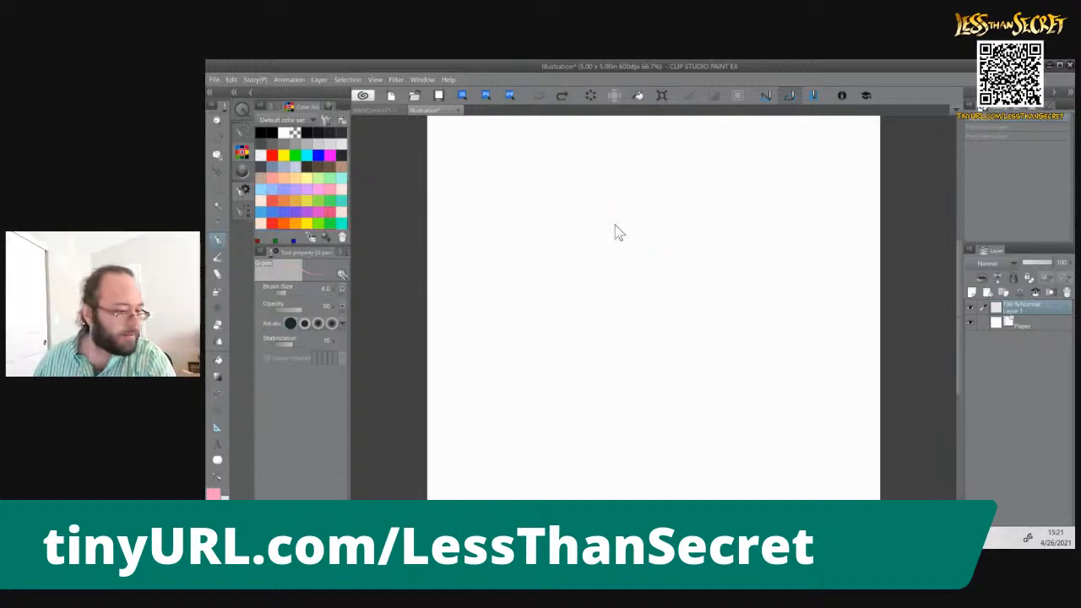
key("bracketright")
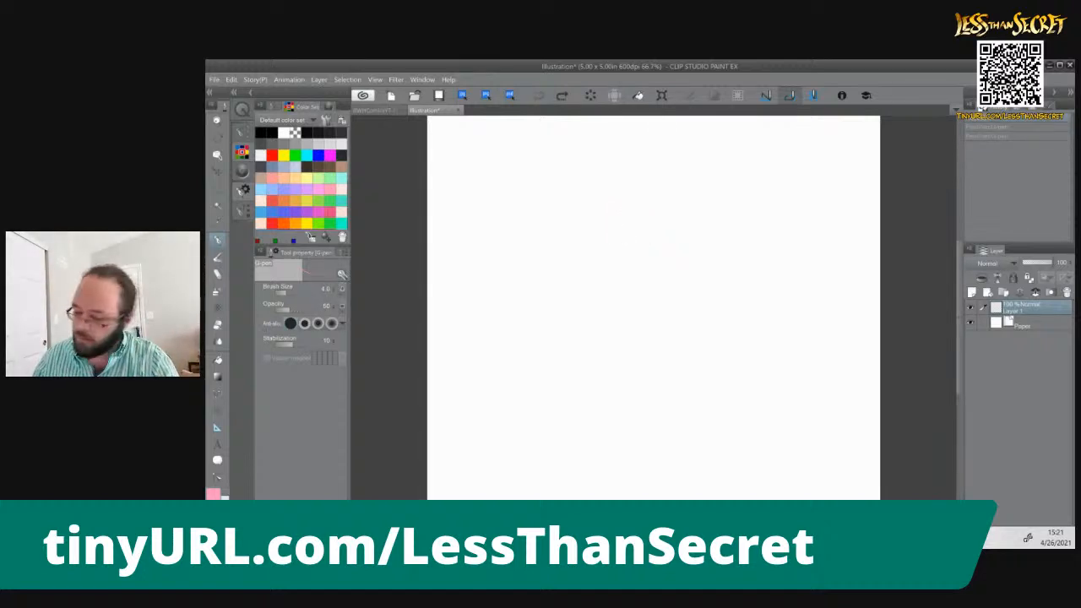
key("bracketright")
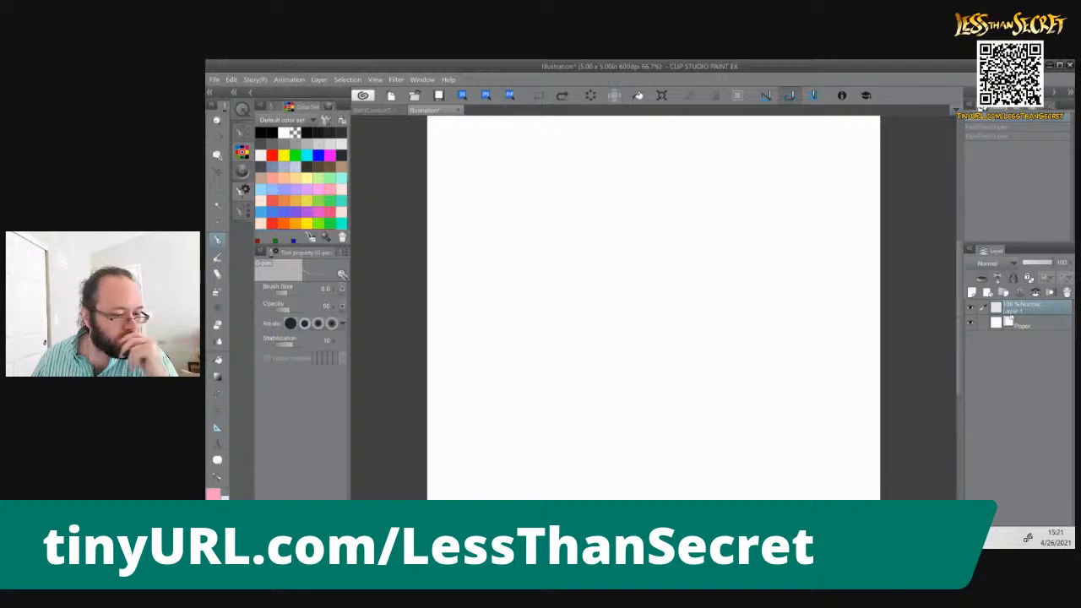
key("bracketleft")
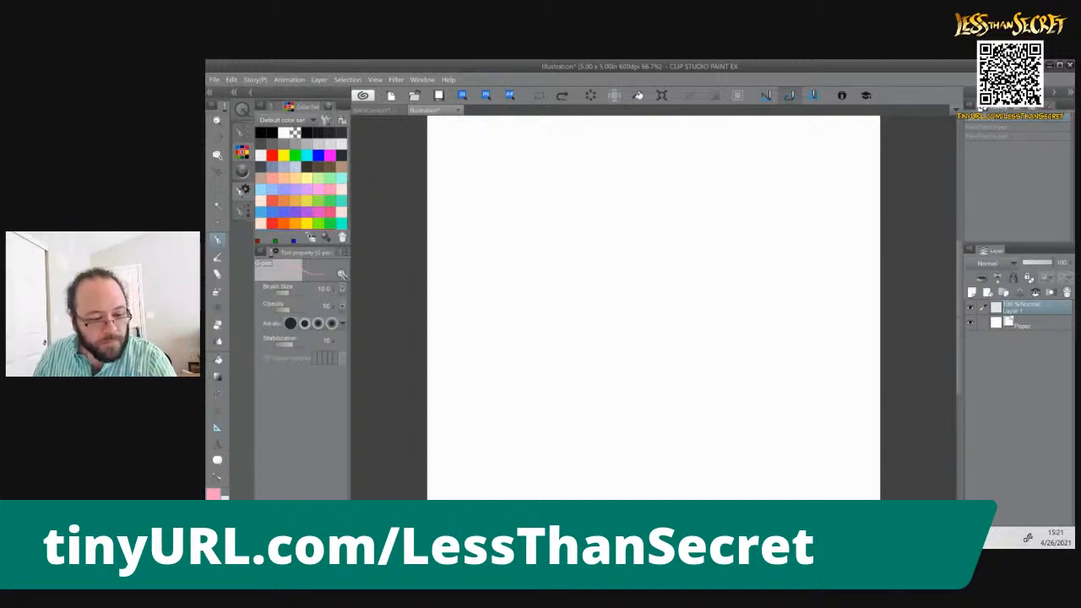
Sketch a small rough circle for the head in pink in the upper middle of the canvas
mouse_move(620, 204)
left_mouse_down()
mouse_move(650, 201)
mouse_move(642, 230)
mouse_move(614, 234)
mouse_move(619, 241)
left_mouse_up()
mouse_move(620, 241)
left_mouse_down()
mouse_move(647, 238)
mouse_move(657, 206)
mouse_move(620, 238)
mouse_move(657, 234)
mouse_move(621, 240)
left_mouse_up()
left_click_drag(617, 203, 613, 236)
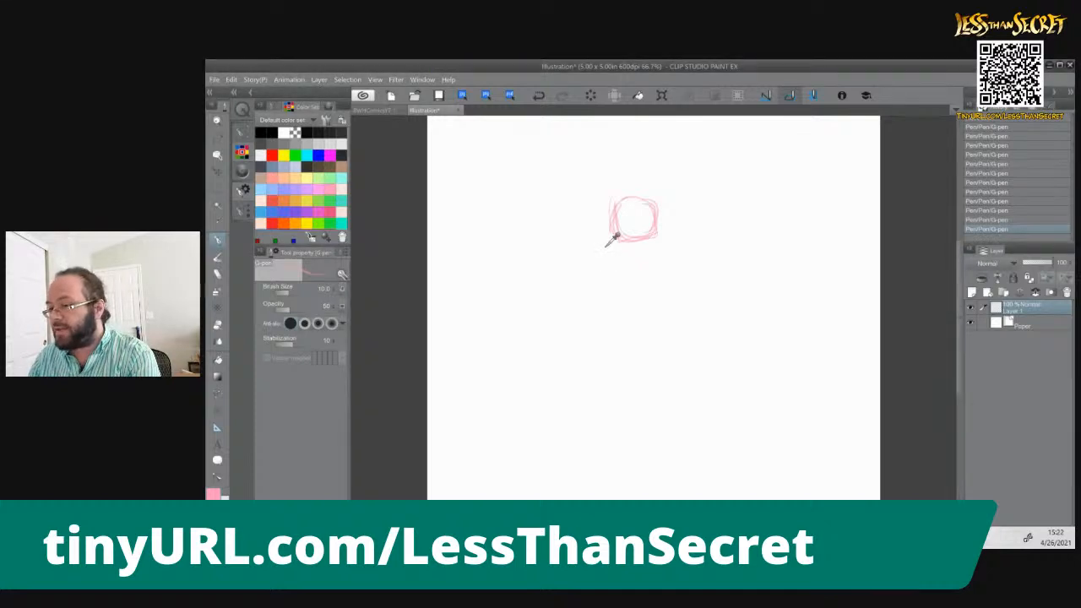
Switch to the browser, search Google Images for owl in a new tab, and preview the snowy owl photo
key("alt+Tab")
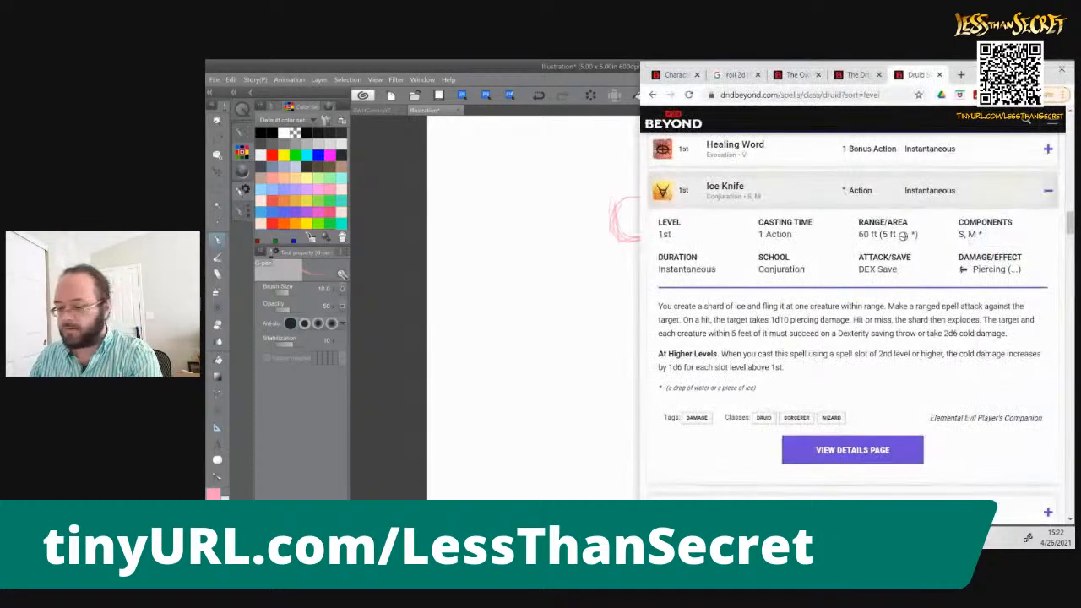
key("ctrl+t")
type("images.google.com")
key("Return")
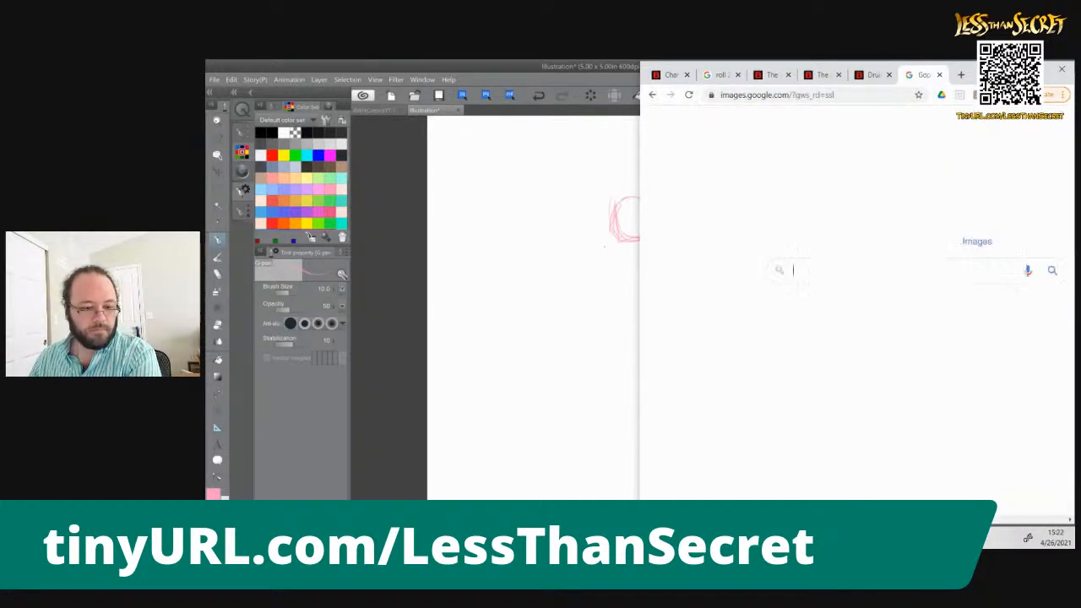
type("owl")
key("Return")
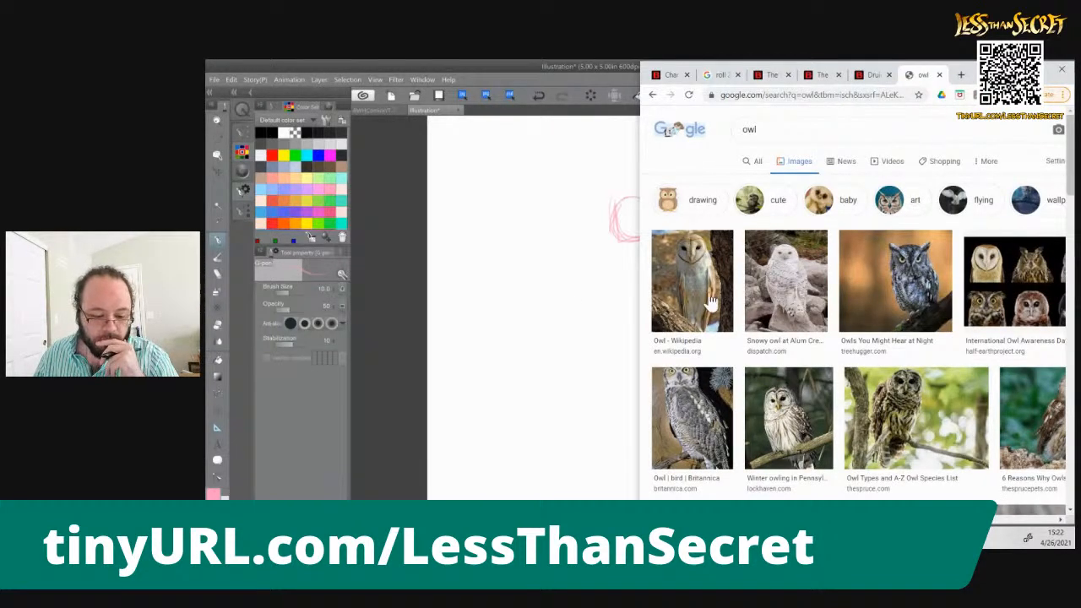
left_click(720, 299)
key("Right")
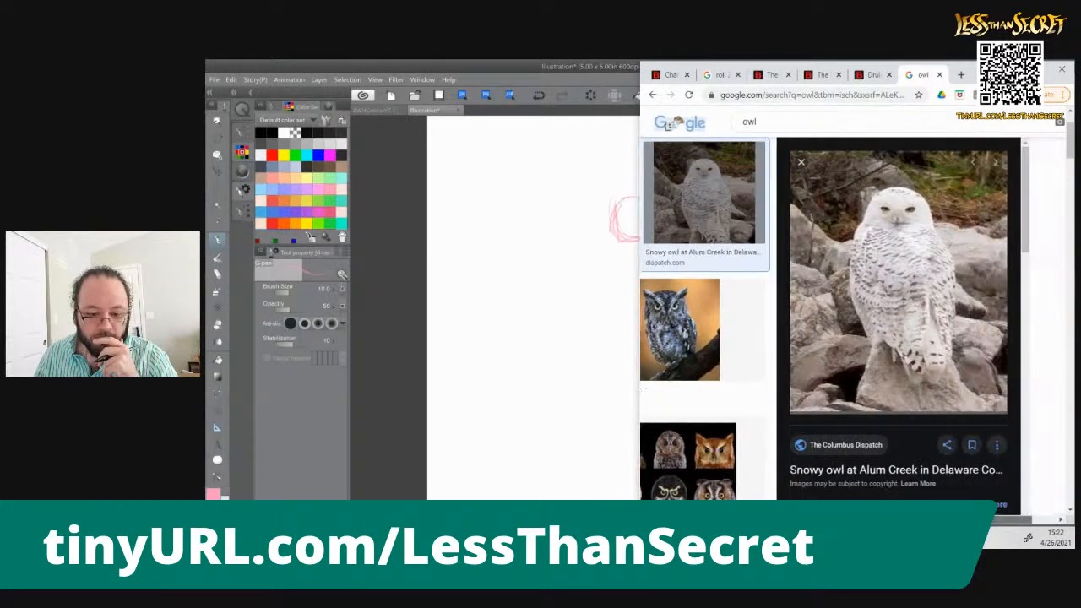
Browse through the owl image previews to compare face and body shapes for the character
key("Right")
key("Right")
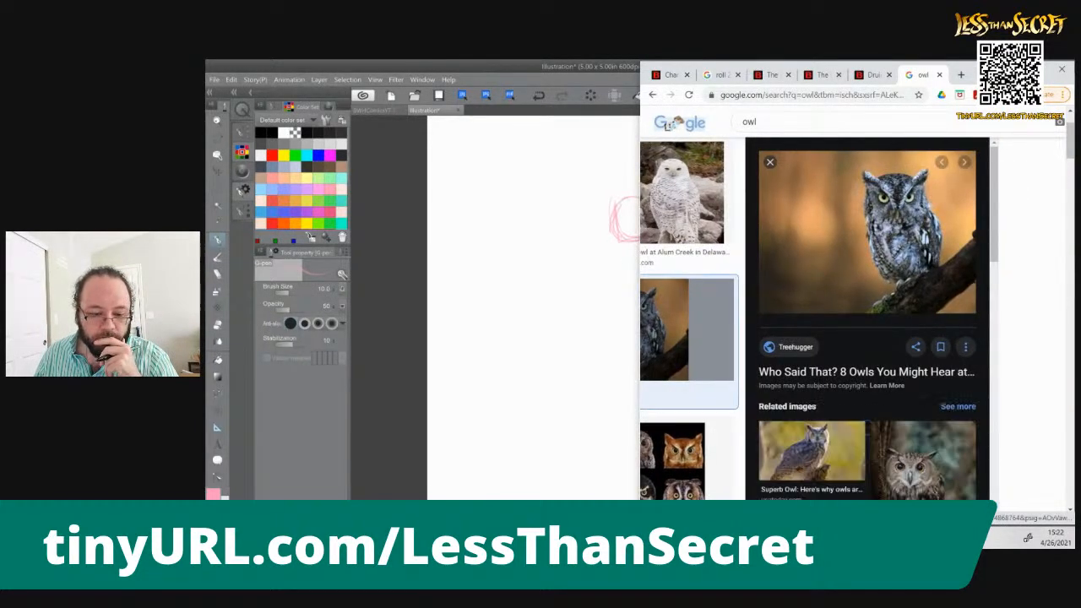
key("Right")
key("Left")
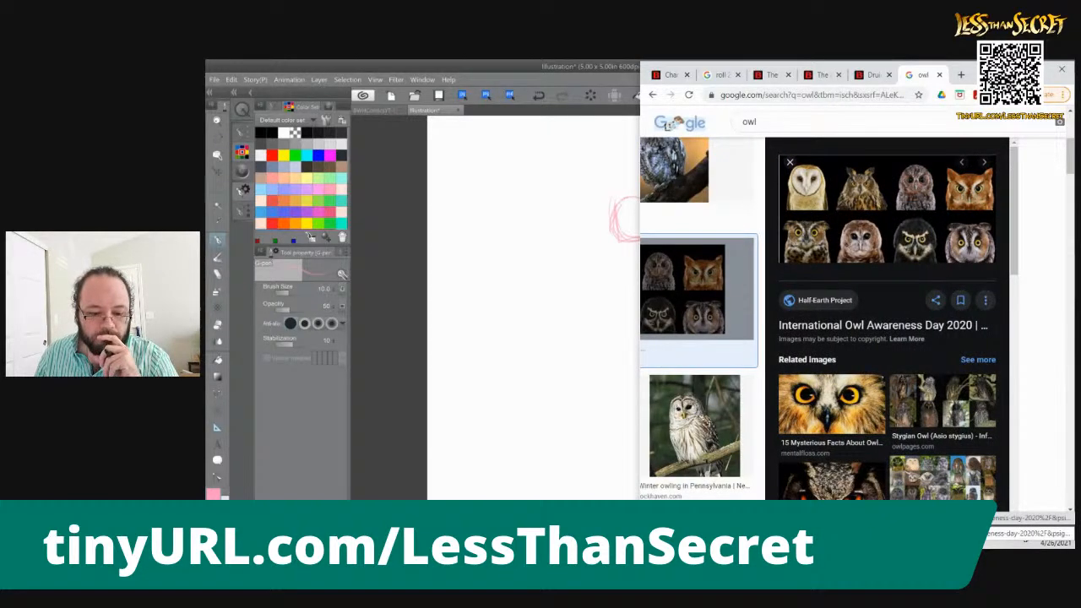
key("Right")
key("Right")
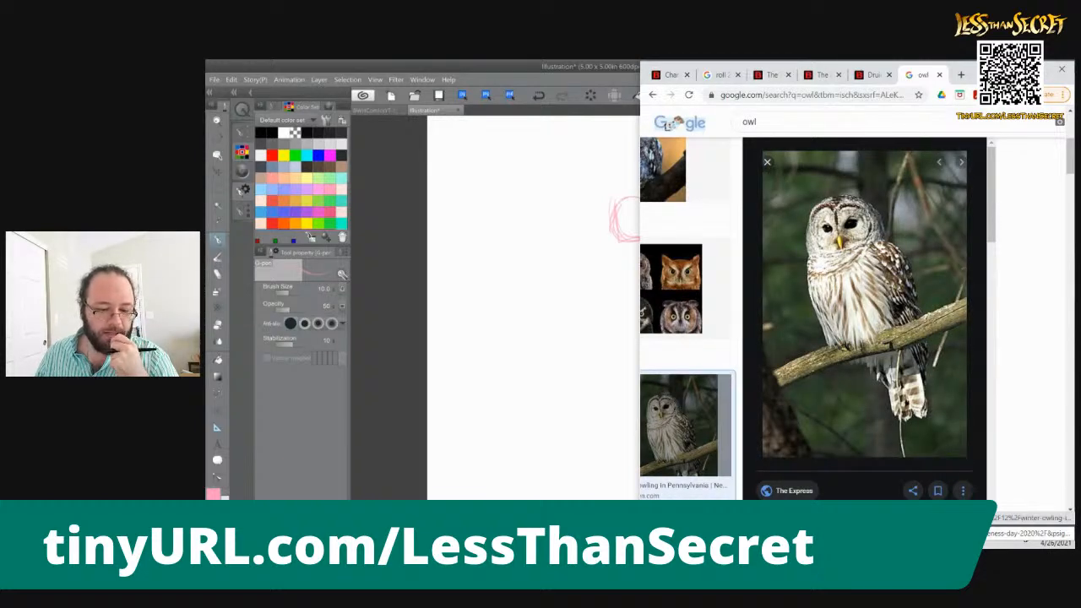
key("Right")
key("Right")
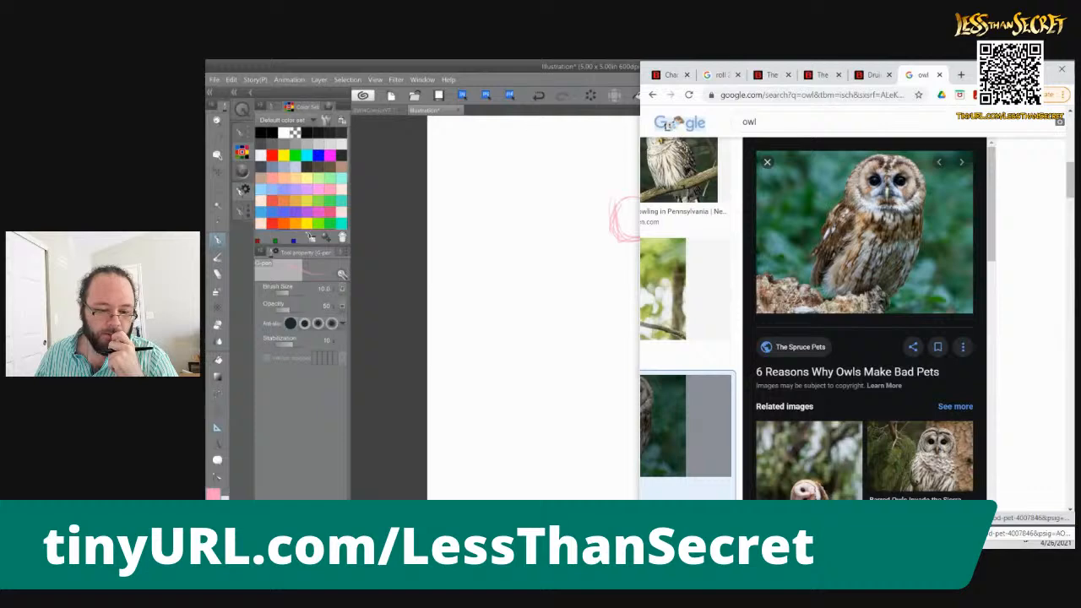
Switch to Clip Studio Paint and erase the rough pink head circle with an enlarged rough eraser
left_click(521, 67)
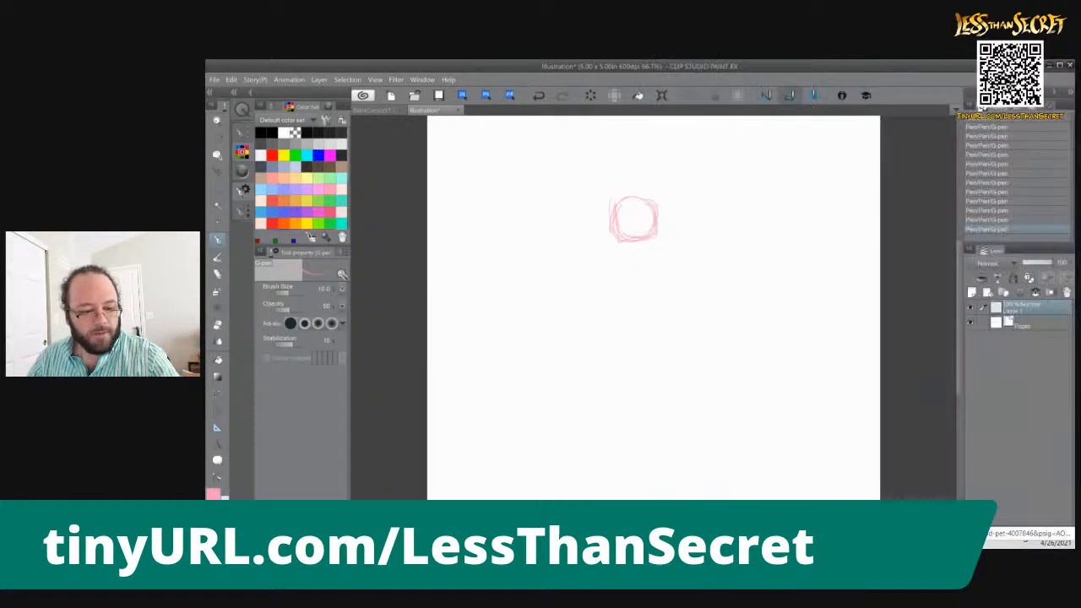
key("e")
key("]")
key("]")
key("]")
key("]")
key("]")
key("]")
key("]")
key("]")
key("]")
key("]")
key("]")
key("]")
key("]")
key("]")
key("]")
key("]")
key("]")
key("]")
mouse_move(630, 216)
left_mouse_down()
mouse_move(653, 221)
mouse_move(636, 191)
mouse_move(609, 209)
mouse_move(659, 196)
mouse_move(671, 215)
mouse_move(612, 223)
mouse_move(642, 239)
mouse_move(667, 223)
left_mouse_up()
Redraw the head with the G-pen as a two-lobed owl face with a small beak and a loose outer contour
key("p")
mouse_move(670, 216)
left_mouse_down()
mouse_move(661, 234)
mouse_move(668, 219)
left_mouse_up()
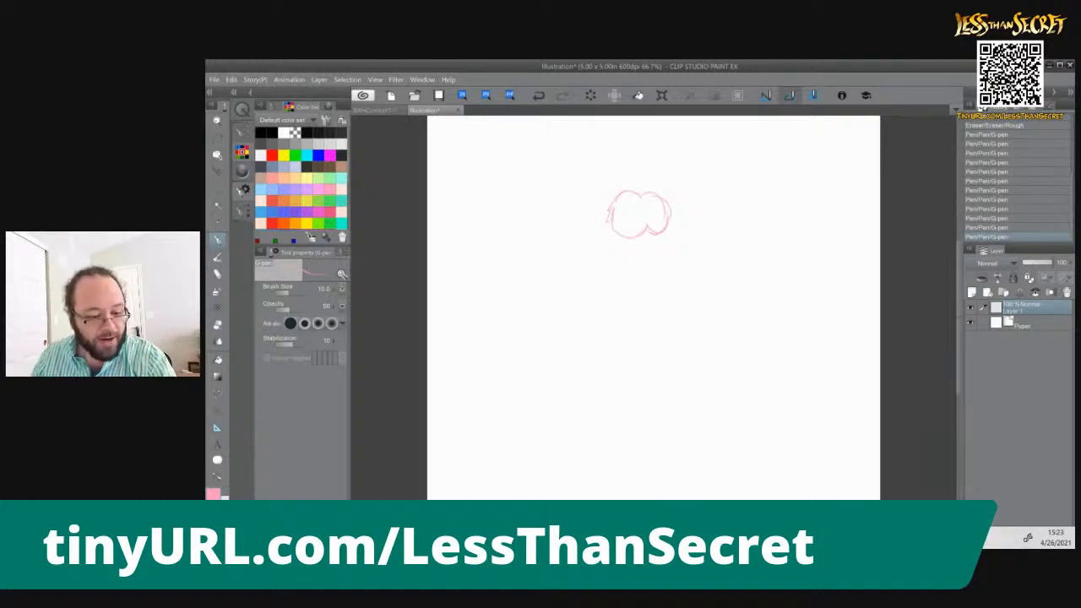
left_click_drag(646, 225, 667, 228)
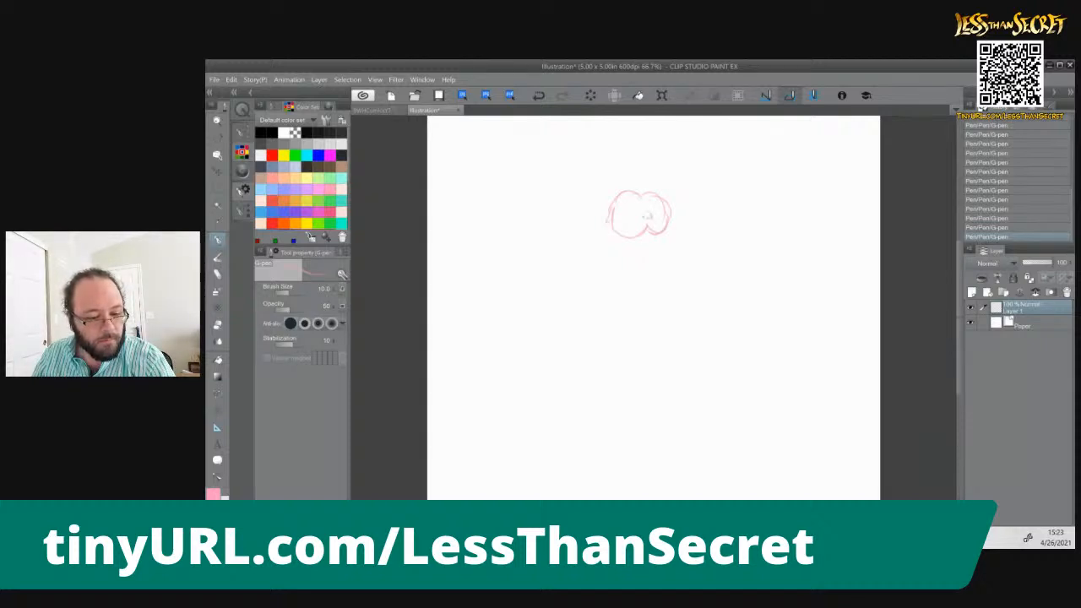
mouse_move(615, 196)
left_mouse_down()
mouse_move(604, 216)
mouse_move(643, 193)
left_mouse_up()
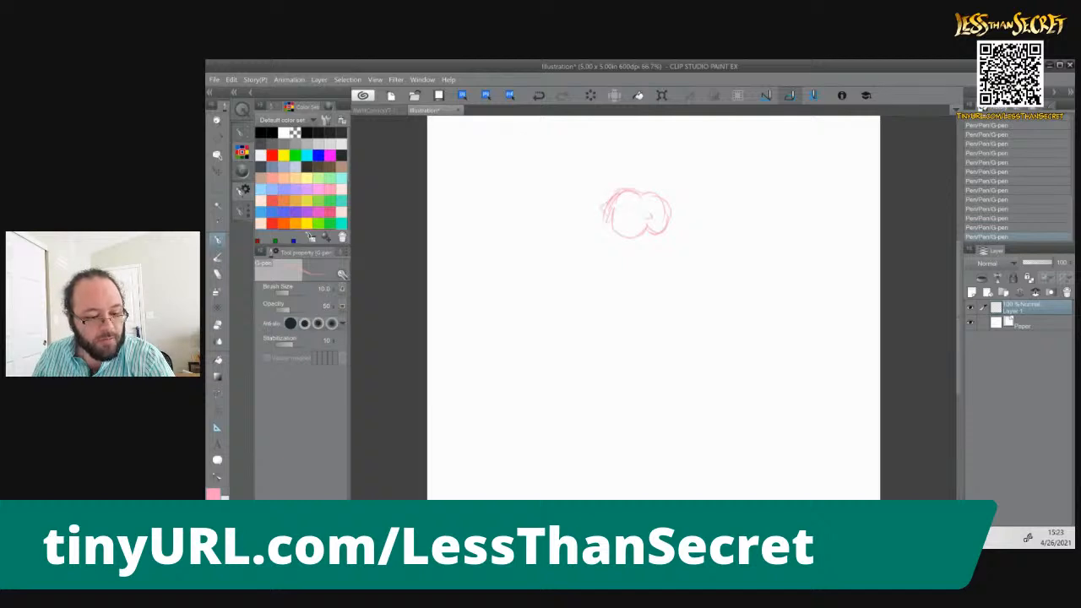
left_click_drag(634, 241, 657, 235)
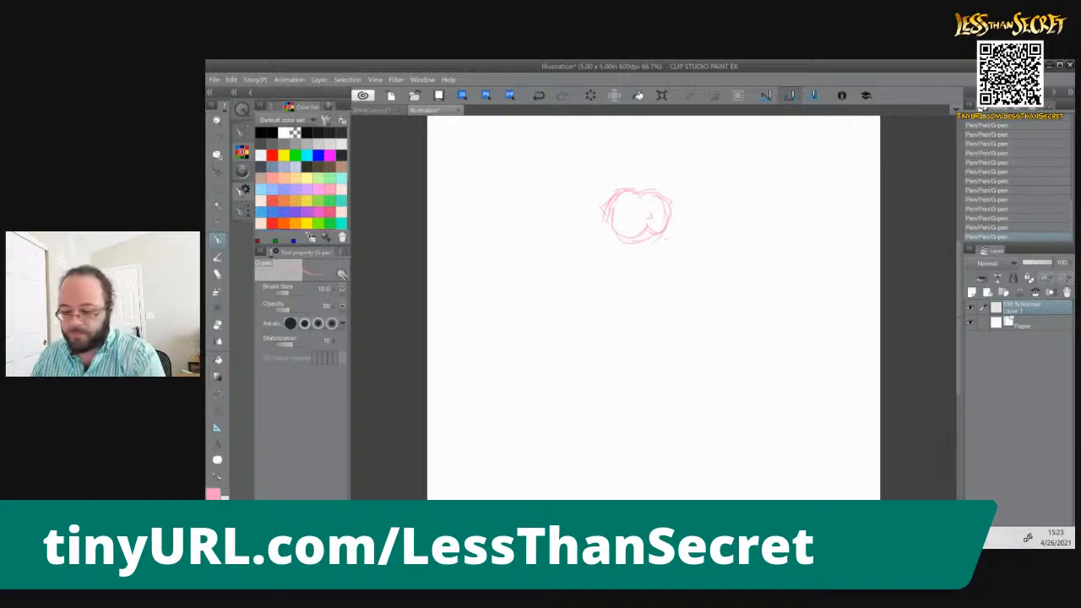
Check the owl photo in the browser, and sketch a tall rounded oval body below the head in Clip Studio Paint
key("alt+Tab")
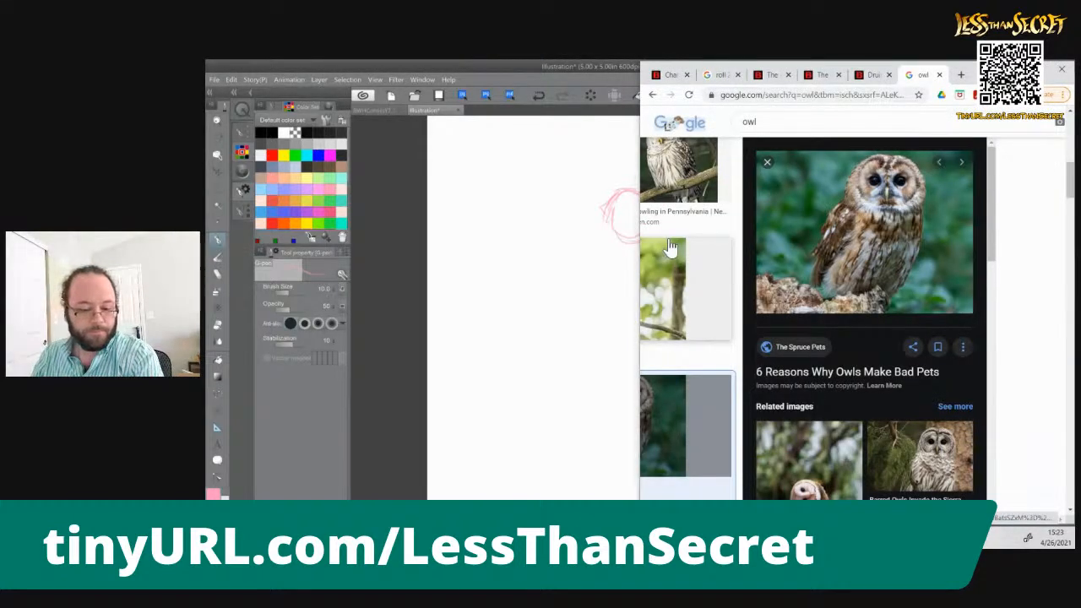
key("alt+Tab")
mouse_move(663, 244)
left_mouse_down()
mouse_move(676, 277)
mouse_move(665, 372)
left_mouse_up()
left_click_drag(682, 273, 637, 384)
left_click_drag(612, 248, 586, 315)
mouse_move(593, 270)
left_mouse_down()
mouse_move(583, 383)
mouse_move(607, 397)
left_mouse_up()
mouse_move(586, 350)
left_mouse_down()
mouse_move(601, 392)
mouse_move(659, 369)
left_mouse_up()
mouse_move(598, 392)
left_mouse_down()
mouse_move(649, 377)
mouse_move(604, 392)
left_mouse_up()
left_click_drag(592, 358, 660, 391)
left_click_drag(674, 346, 649, 390)
left_click_drag(664, 243, 692, 309)
left_click_drag(678, 261, 694, 313)
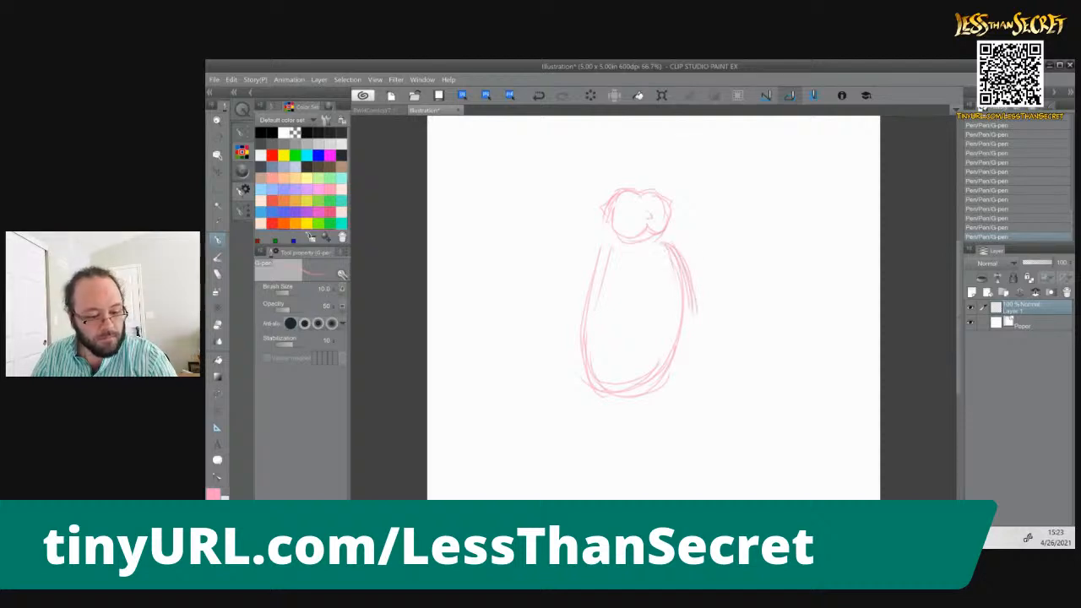
Sketch a bent arm on the left side of the body with its hand against the torso
left_click_drag(605, 249, 586, 289)
left_click_drag(594, 252, 558, 284)
mouse_move(598, 250)
left_mouse_down()
mouse_move(560, 299)
mouse_move(567, 287)
left_mouse_up()
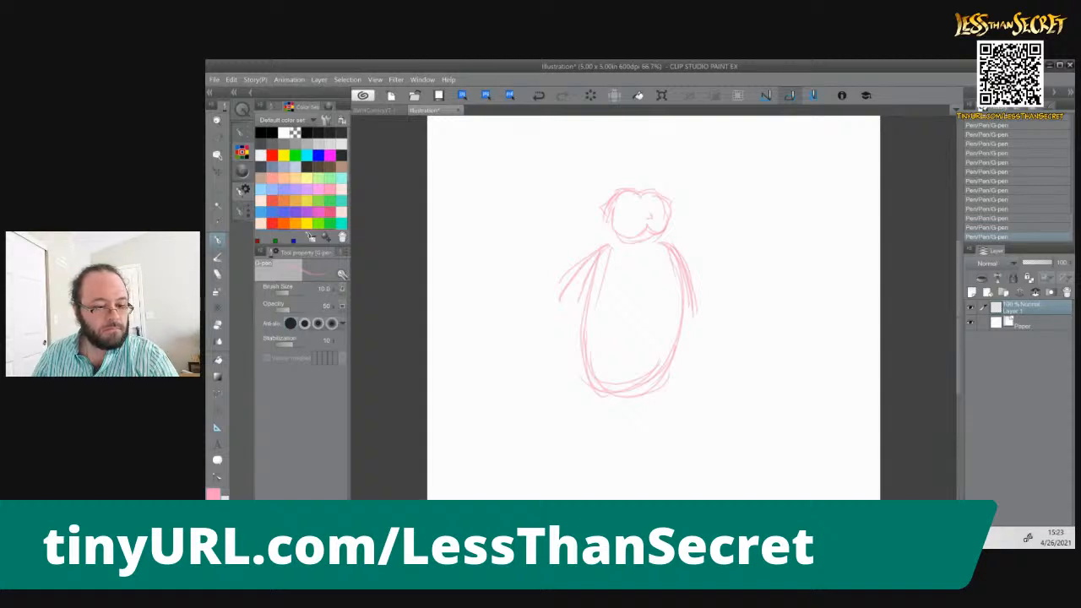
mouse_move(566, 293)
left_mouse_down()
mouse_move(612, 294)
mouse_move(607, 309)
mouse_move(613, 298)
mouse_move(542, 313)
mouse_move(548, 287)
mouse_move(542, 319)
mouse_move(577, 316)
left_mouse_up()
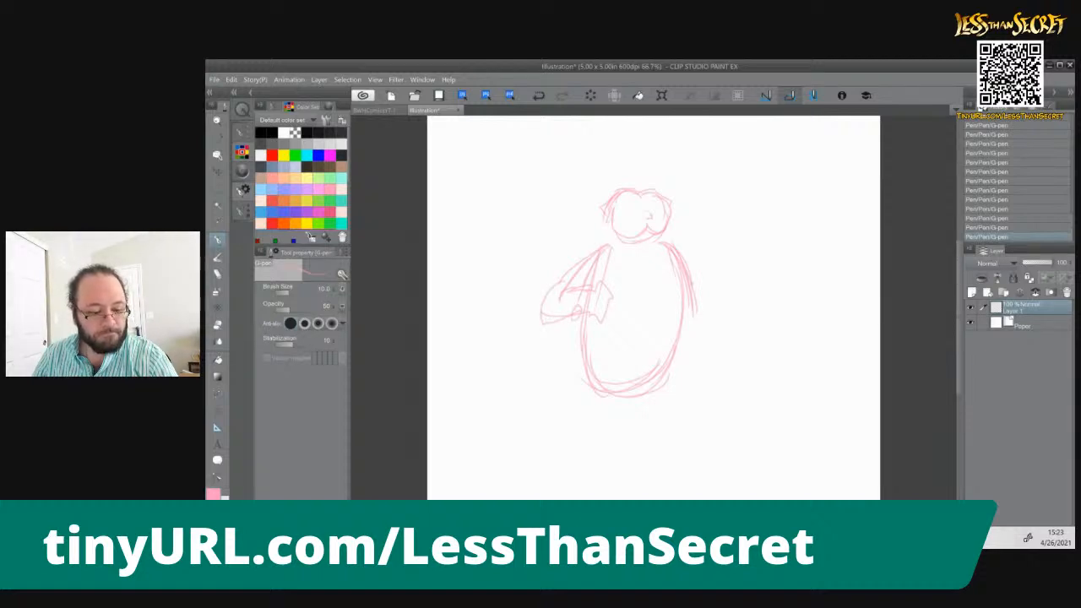
Sketch the arm on the right side of the body with its hand gripping an upright club
mouse_move(682, 258)
left_mouse_down()
mouse_move(737, 292)
mouse_move(731, 309)
mouse_move(722, 266)
mouse_move(714, 299)
left_mouse_up()
mouse_move(679, 245)
left_mouse_down()
mouse_move(716, 267)
mouse_move(701, 261)
mouse_move(703, 310)
left_mouse_up()
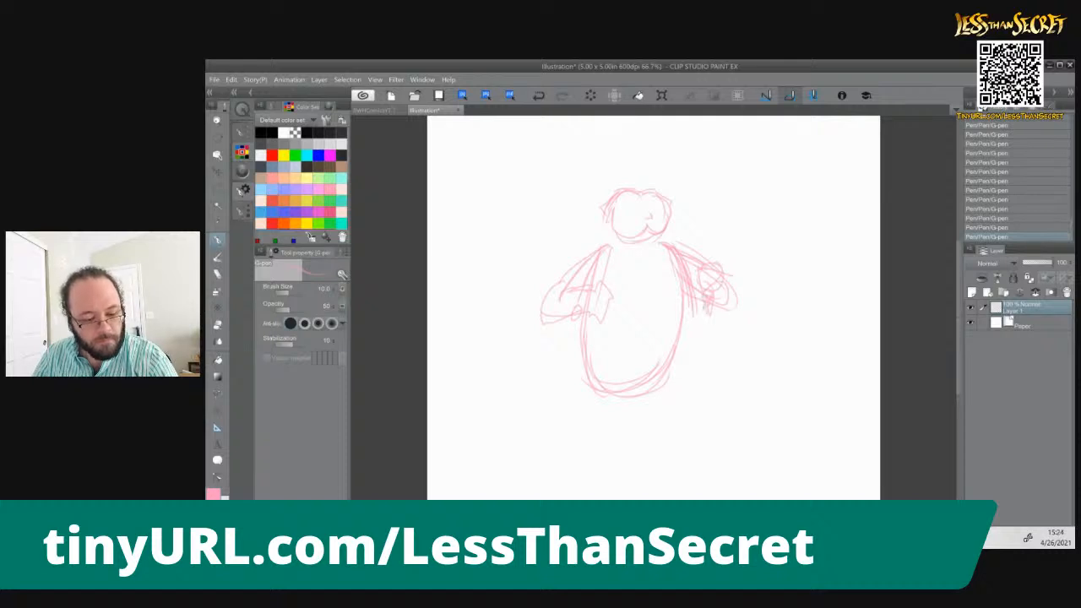
mouse_move(717, 232)
left_mouse_down()
mouse_move(713, 265)
mouse_move(710, 211)
left_mouse_up()
left_click_drag(707, 258, 704, 196)
mouse_move(708, 222)
left_mouse_down()
mouse_move(720, 177)
mouse_move(704, 168)
mouse_move(723, 165)
mouse_move(717, 235)
left_mouse_up()
Sketch two tapering legs below the rounded belly, with a dividing line between them
left_click_drag(682, 328, 664, 444)
left_click_drag(674, 380, 640, 451)
left_click_drag(636, 390, 623, 452)
left_click_drag(582, 351, 606, 439)
left_click_drag(588, 380, 605, 434)
left_click_drag(581, 334, 587, 365)
left_click_drag(615, 426, 603, 456)
mouse_move(674, 383)
left_mouse_down()
mouse_move(652, 451)
mouse_move(632, 460)
mouse_move(654, 454)
mouse_move(626, 456)
left_mouse_up()
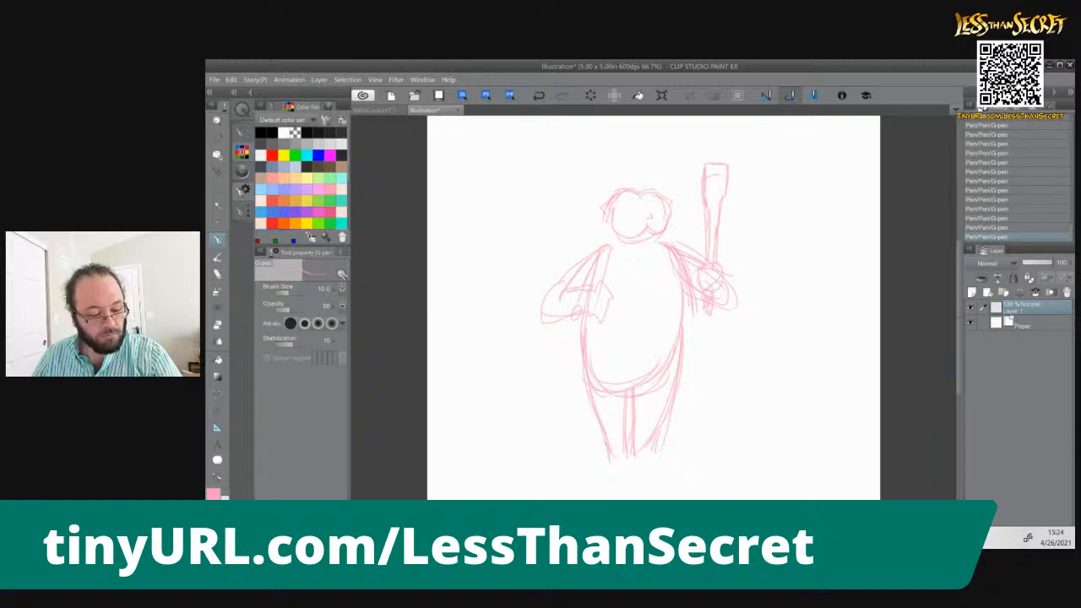
mouse_move(658, 434)
left_mouse_down()
mouse_move(640, 467)
mouse_move(650, 462)
left_mouse_up()
left_click_drag(634, 408, 636, 458)
left_click_drag(636, 389, 637, 459)
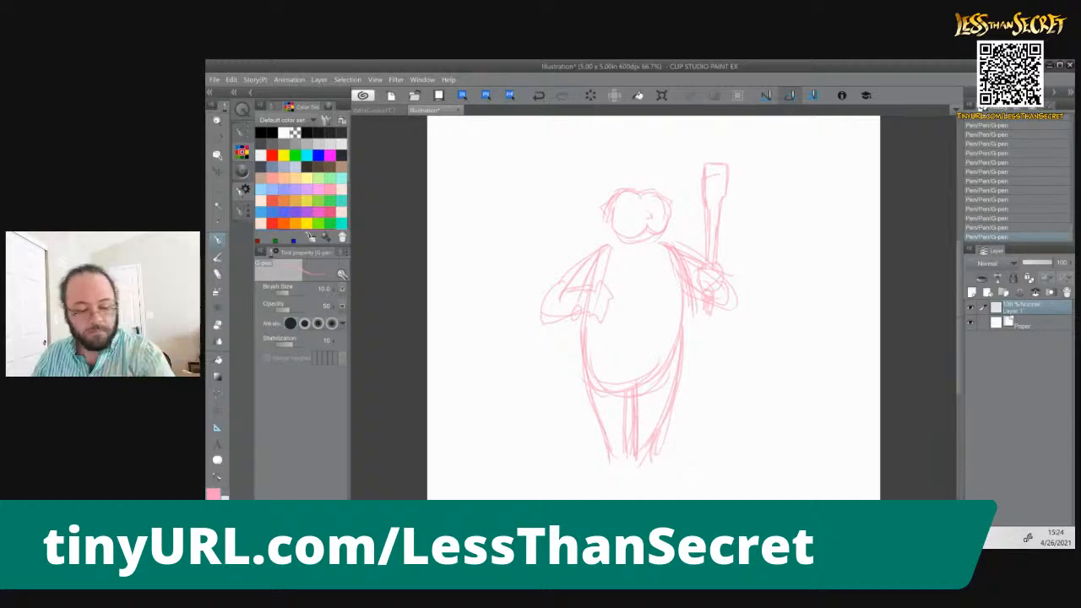
Consult the owl photo in the browser, and add ragged feathered thighs and narrower lower legs to the sketch
key("alt+Tab")
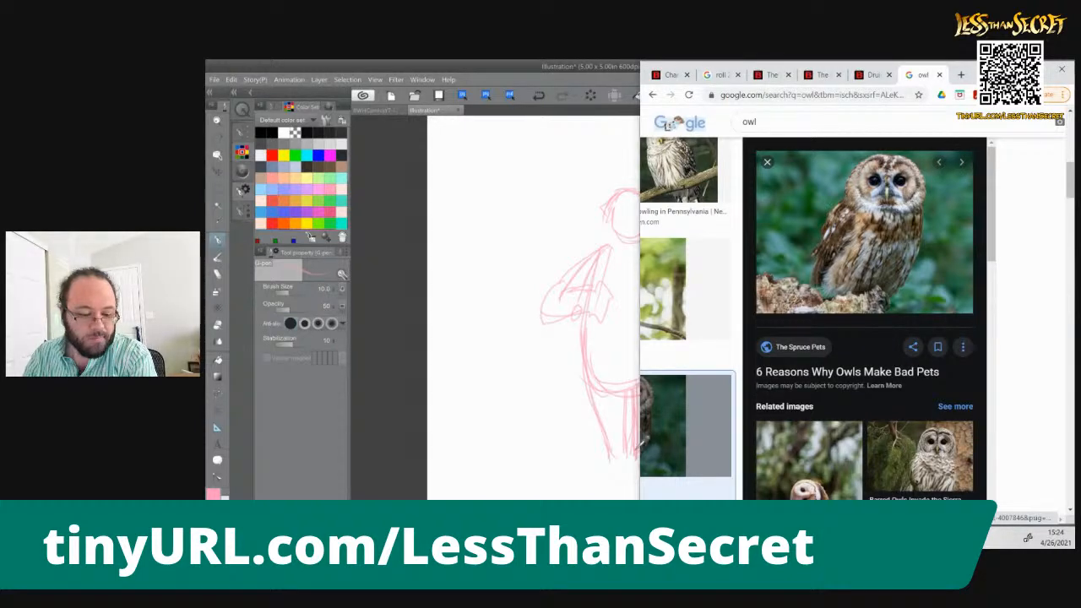
key("alt+Tab")
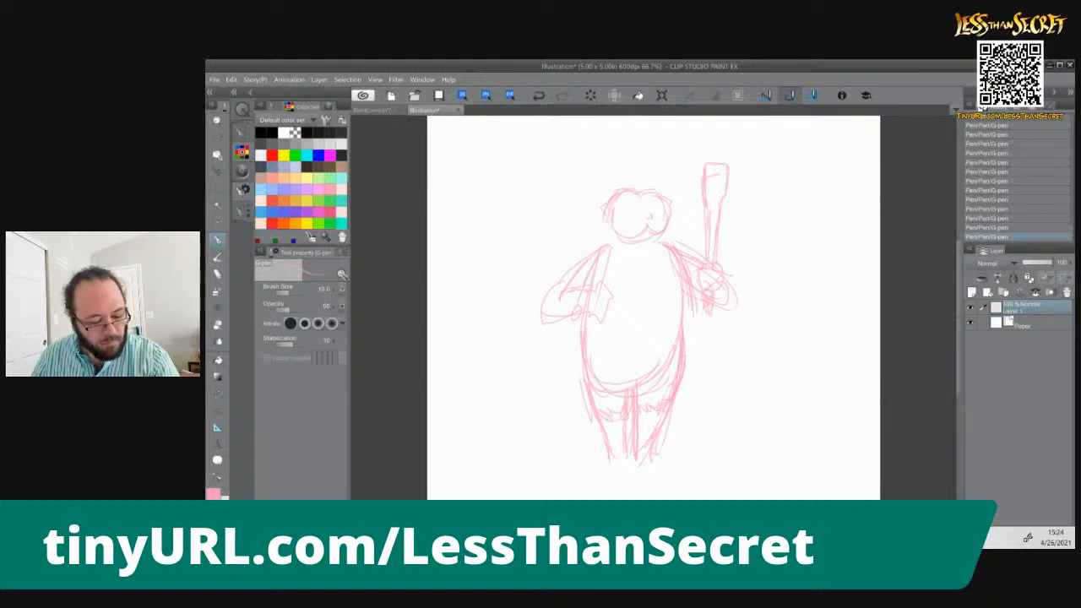
left_click_drag(607, 424, 615, 459)
left_click_drag(657, 413, 648, 454)
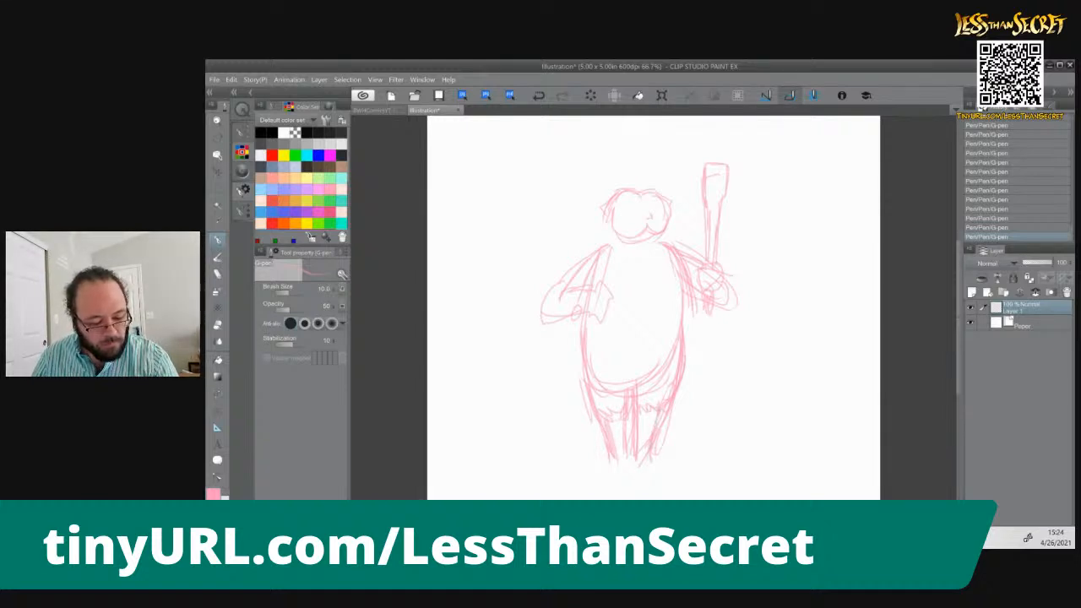
left_click_drag(655, 408, 652, 429)
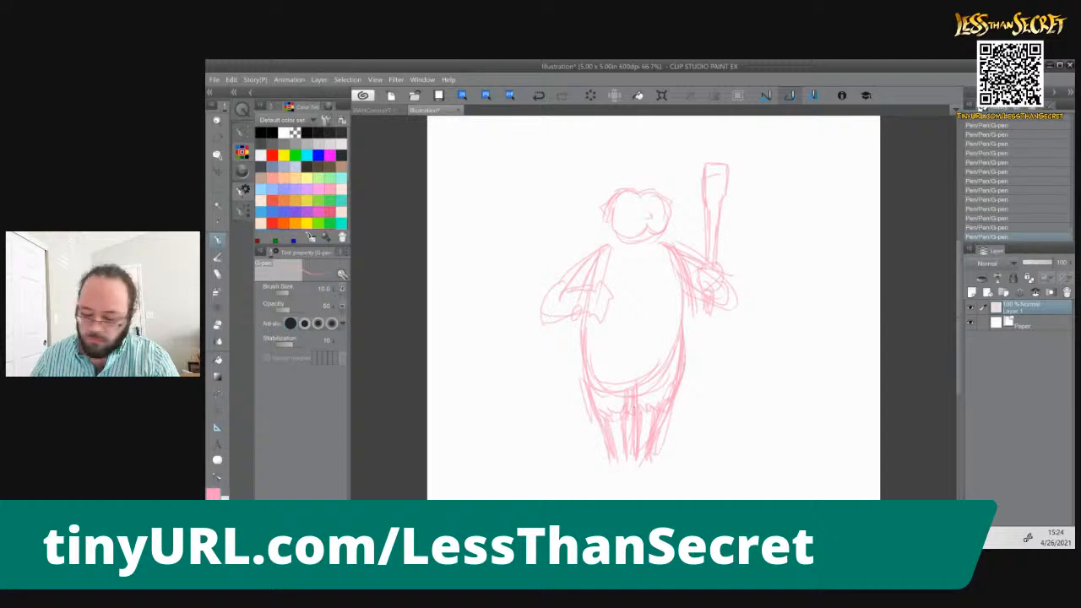
Erase the excess outer lines around the lower legs, and clean up between them with a smaller eraser
key("e")
mouse_move(685, 418)
left_mouse_down()
mouse_move(674, 442)
mouse_move(669, 428)
left_mouse_up()
left_click_drag(588, 426, 594, 437)
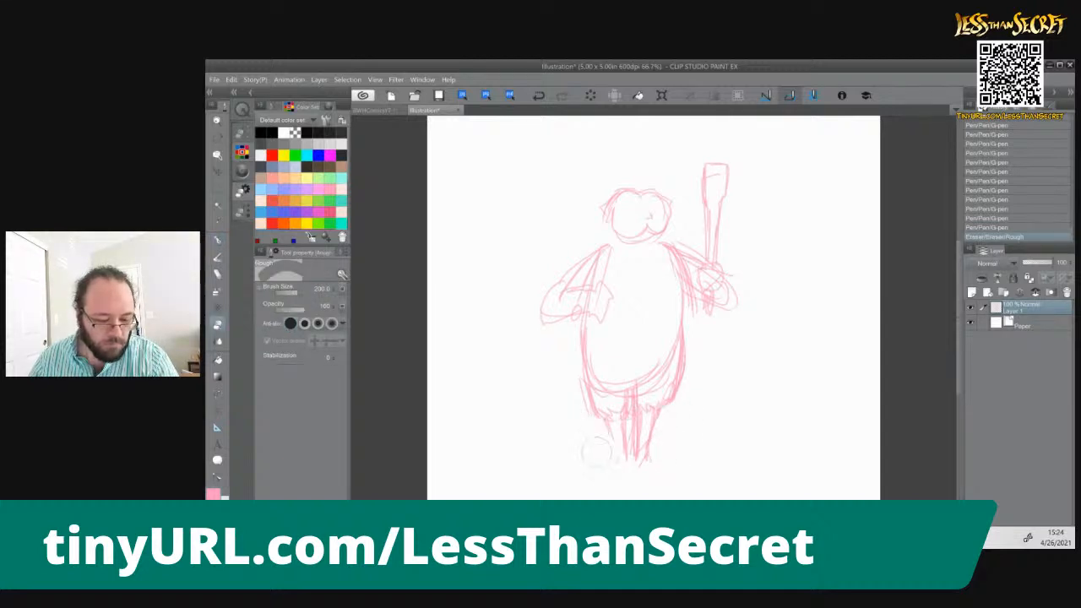
key("bracketleft")
key("bracketleft")
key("bracketleft")
key("bracketleft")
left_click_drag(633, 420, 633, 458)
Redraw the inner line and lower end of the right leg with the G-pen
key("p")
left_click_drag(640, 419, 637, 452)
mouse_move(640, 416)
left_mouse_down()
mouse_move(638, 452)
mouse_move(658, 457)
left_mouse_up()
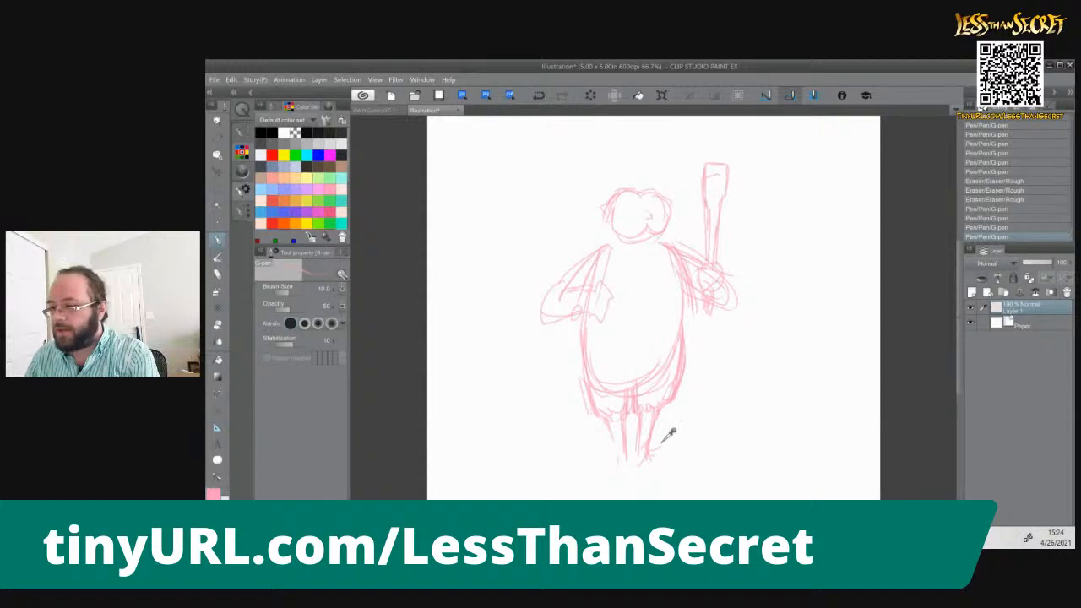
Switch to the browser, search Google Images for owl talon in a new tab, and preview the WIRED raptor talons image
key("alt+Tab")
key("ctrl+t")
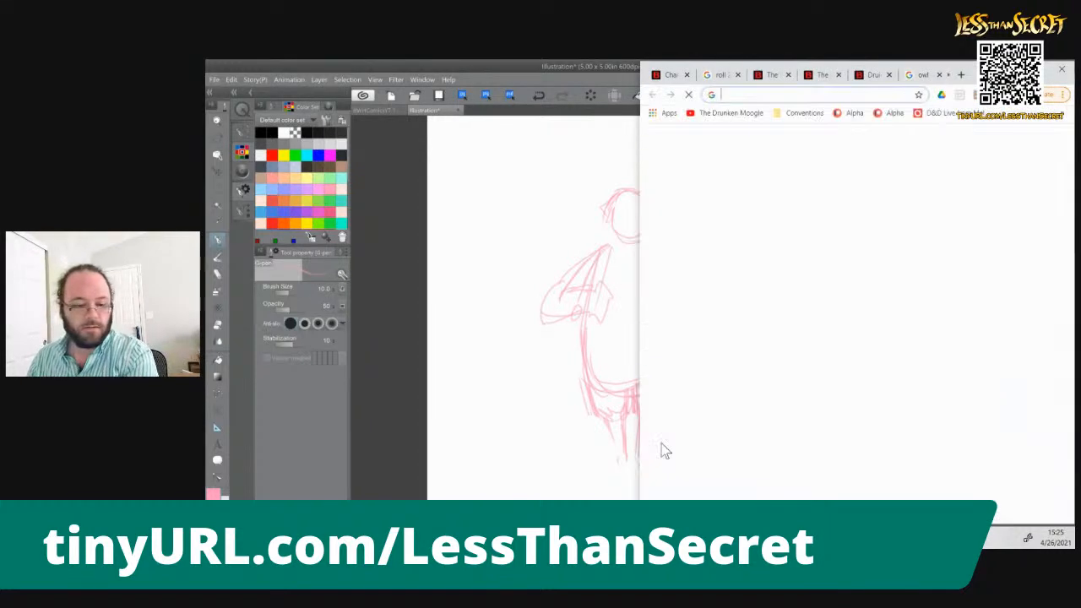
type("images.google.com")
key("Return")
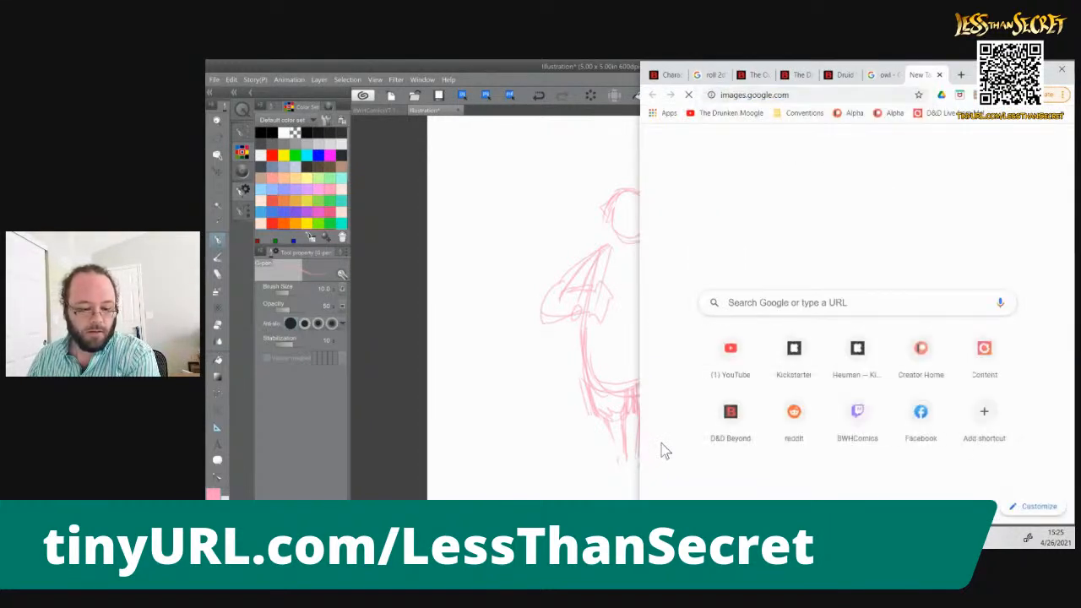
type("owl talon")
key("Return")
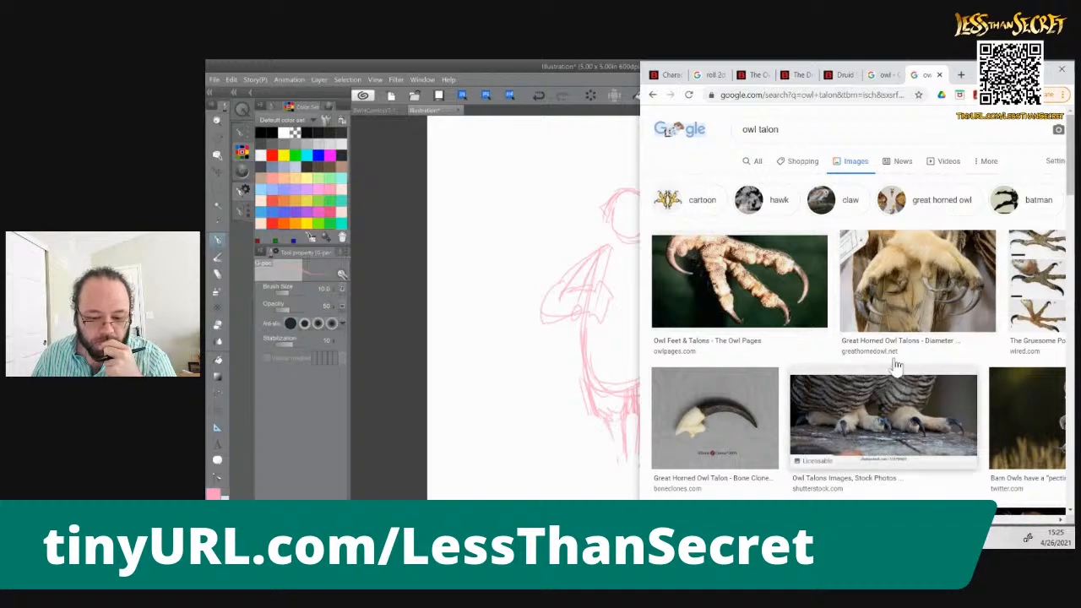
left_click(1045, 303)
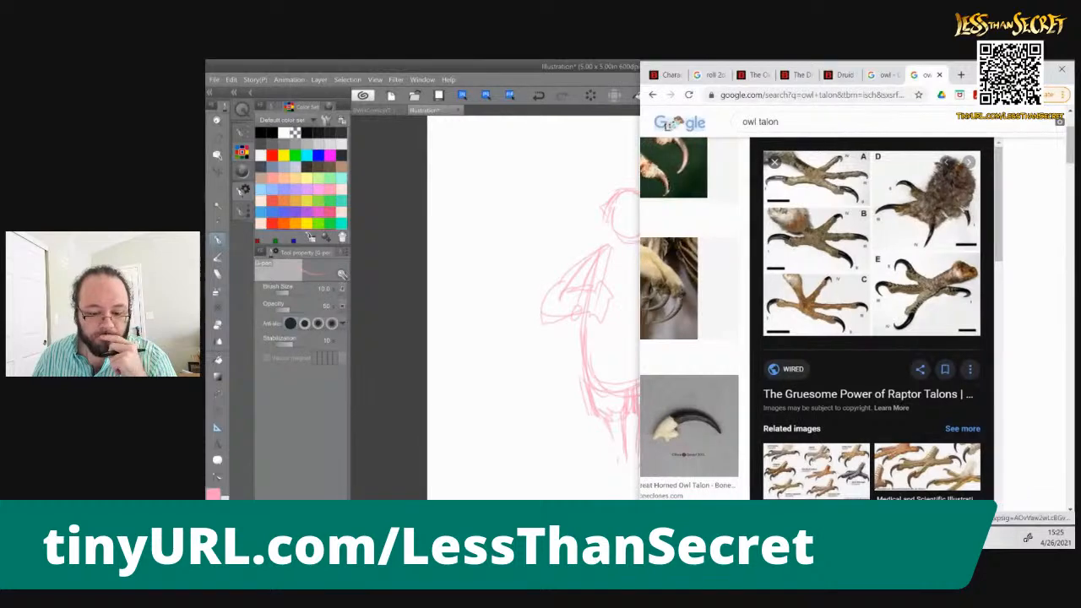
Switch to Clip Studio Paint, sketch clawed talon feet under both legs, and compare them with the browser reference
left_click(561, 74)
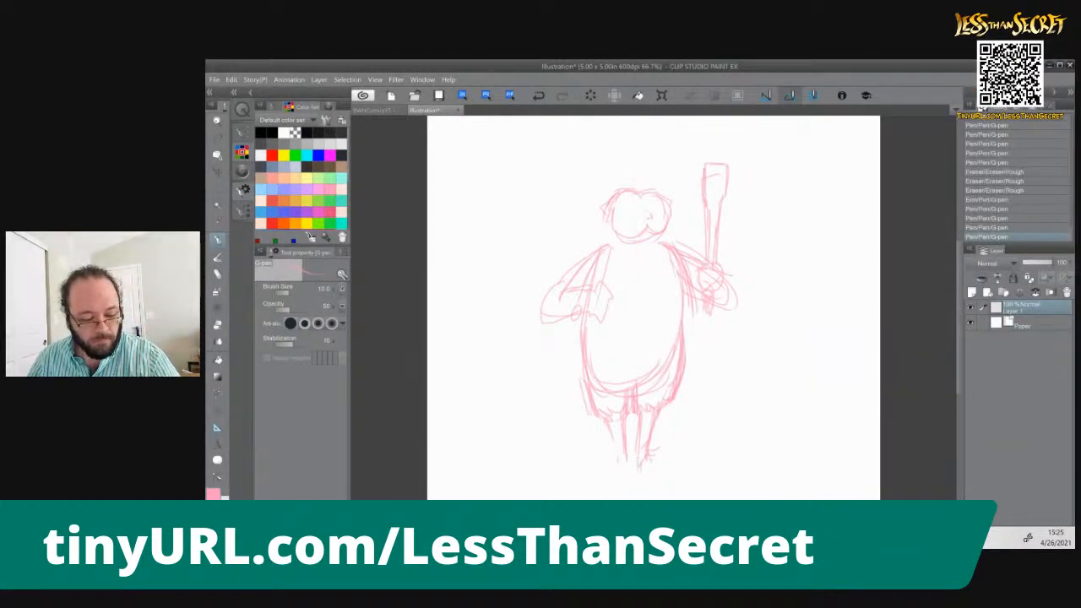
mouse_move(658, 463)
left_mouse_down()
mouse_move(670, 471)
mouse_move(650, 469)
mouse_move(699, 471)
left_mouse_up()
mouse_move(618, 457)
left_mouse_down()
mouse_move(640, 467)
mouse_move(605, 477)
left_mouse_up()
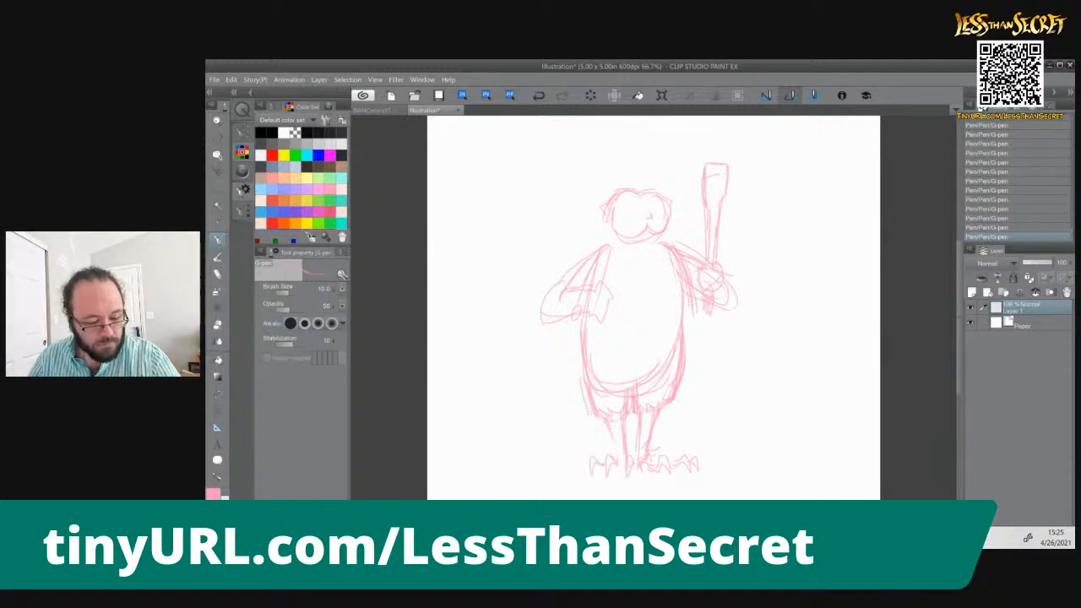
left_click_drag(603, 456, 591, 470)
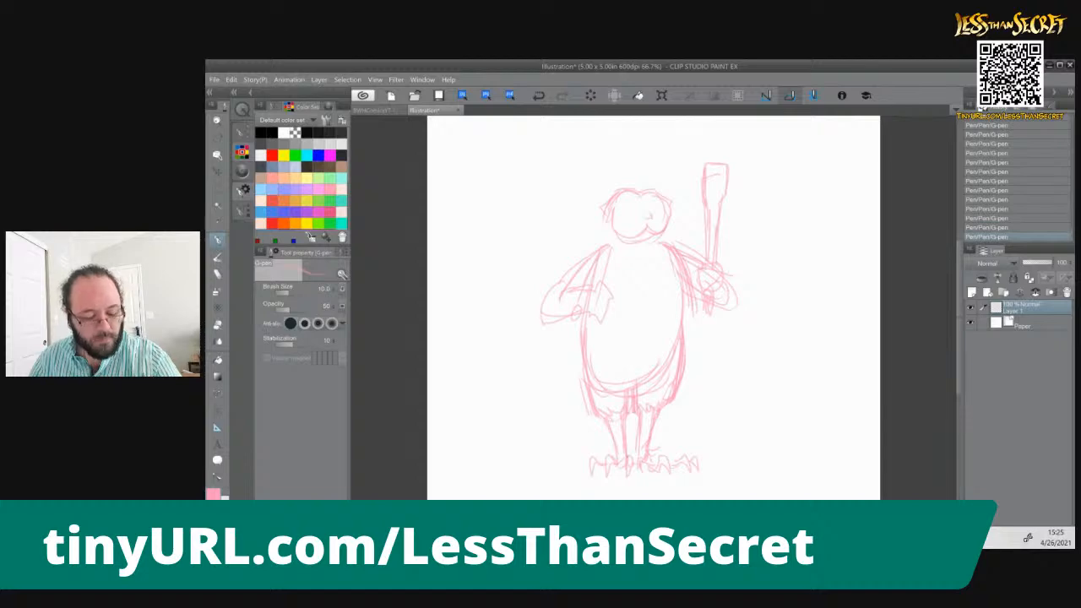
key("alt+Tab")
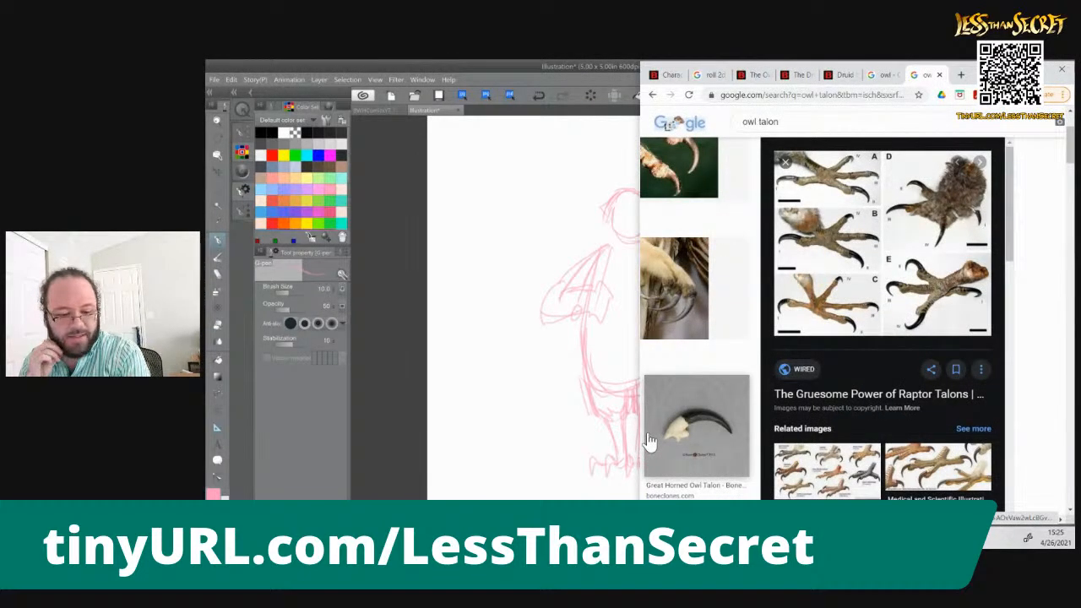
key("alt+Tab")
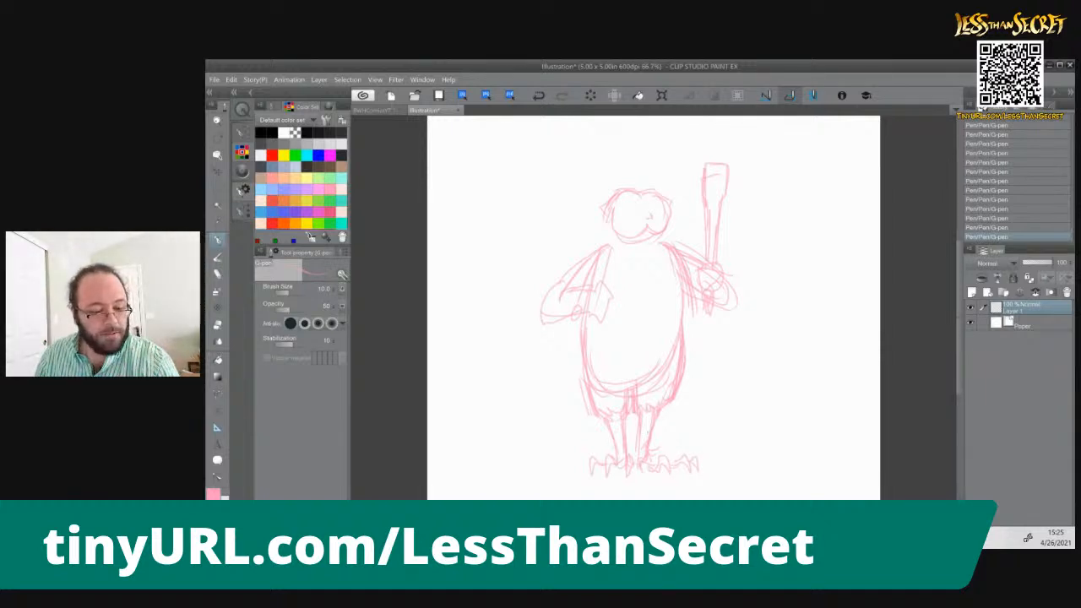
Sketch a long folded wing on the left side of the figure, arching from the shoulder down to feather tips
mouse_move(615, 188)
left_mouse_down()
mouse_move(591, 238)
mouse_move(572, 181)
mouse_move(602, 232)
mouse_move(581, 188)
mouse_move(595, 234)
mouse_move(586, 230)
left_mouse_up()
mouse_move(575, 187)
left_mouse_down()
mouse_move(564, 433)
mouse_move(552, 202)
mouse_move(563, 445)
left_mouse_up()
left_click_drag(581, 407, 566, 441)
left_click_drag(586, 420, 577, 434)
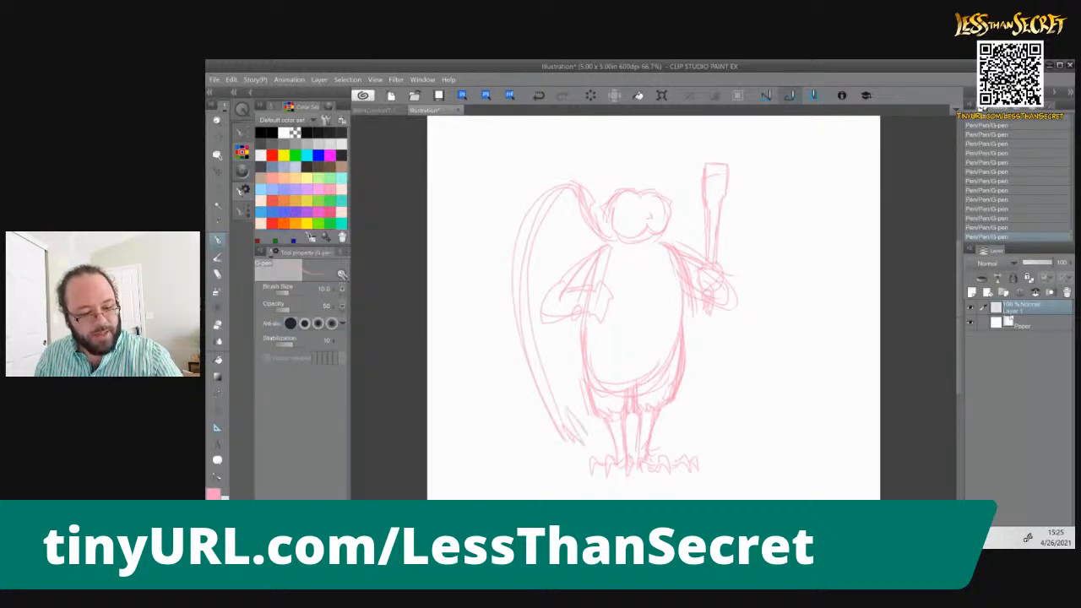
Sketch the matching wing behind the right side of the body, and refine the feather tips and shoulder arch
mouse_move(679, 171)
left_mouse_down()
mouse_move(699, 237)
mouse_move(704, 321)
mouse_move(684, 430)
left_mouse_up()
left_click_drag(695, 386, 684, 427)
mouse_move(677, 179)
left_mouse_down()
mouse_move(701, 260)
mouse_move(692, 221)
left_mouse_up()
mouse_move(710, 313)
left_mouse_down()
mouse_move(687, 408)
mouse_move(670, 430)
left_mouse_up()
mouse_move(688, 405)
left_mouse_down()
mouse_move(672, 436)
mouse_move(663, 429)
left_mouse_up()
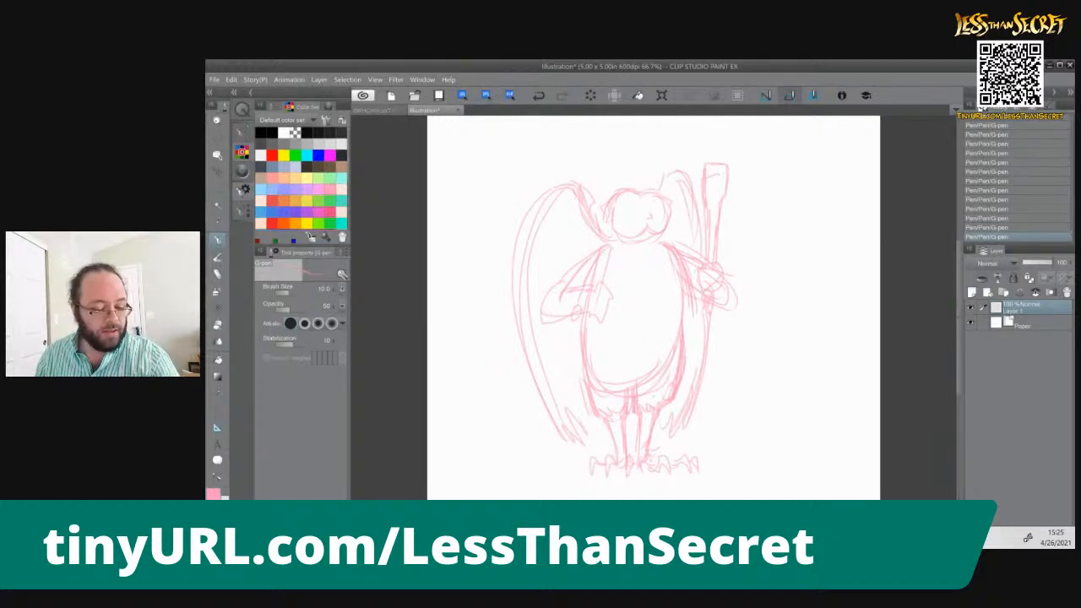
left_click_drag(577, 407, 584, 431)
mouse_move(659, 190)
left_mouse_down()
mouse_move(688, 175)
mouse_move(703, 236)
left_mouse_up()
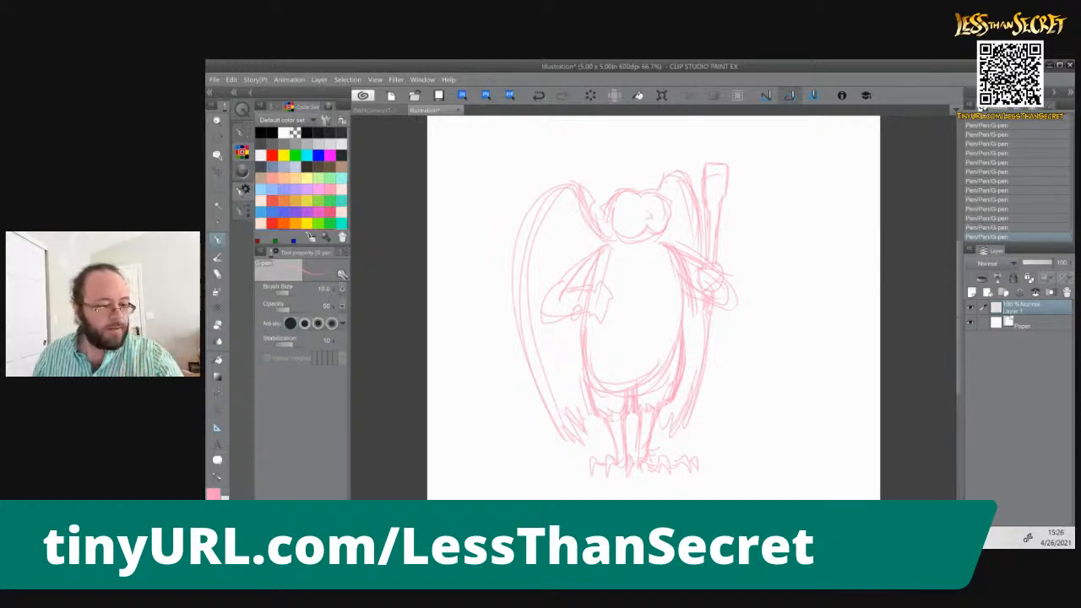
Move the sketch layer slightly to the right on the canvas with the Move layer tool
left_click(218, 171)
mouse_move(608, 313)
left_mouse_down()
mouse_move(640, 330)
mouse_move(633, 319)
left_mouse_up()
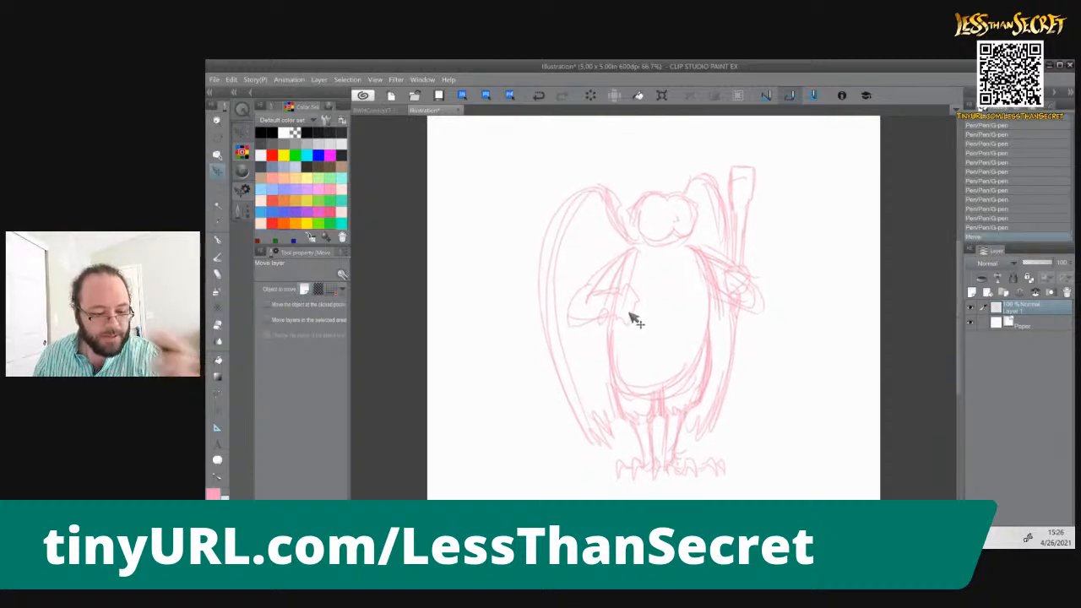
Sketch a tall shield outline over the arm on the left with the G-pen, and refine the hand beside it
left_click(216, 241)
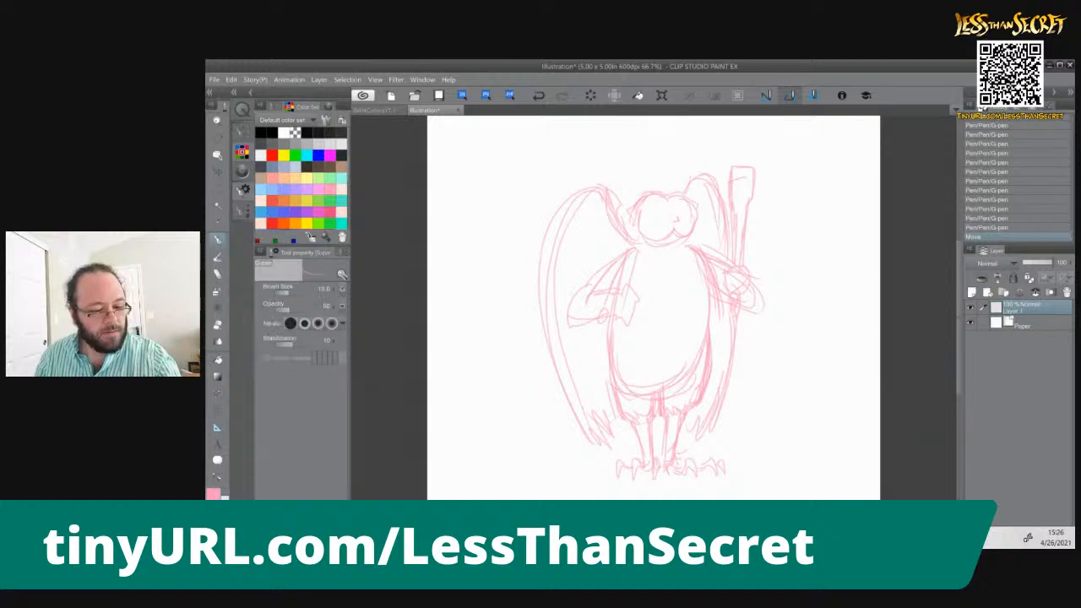
mouse_move(581, 231)
left_mouse_down()
mouse_move(570, 241)
mouse_move(612, 311)
mouse_move(597, 406)
left_mouse_up()
left_click_drag(567, 244, 566, 353)
mouse_move(566, 270)
left_mouse_down()
mouse_move(584, 401)
mouse_move(607, 377)
mouse_move(599, 355)
mouse_move(595, 410)
left_mouse_up()
left_click_drag(622, 272, 632, 317)
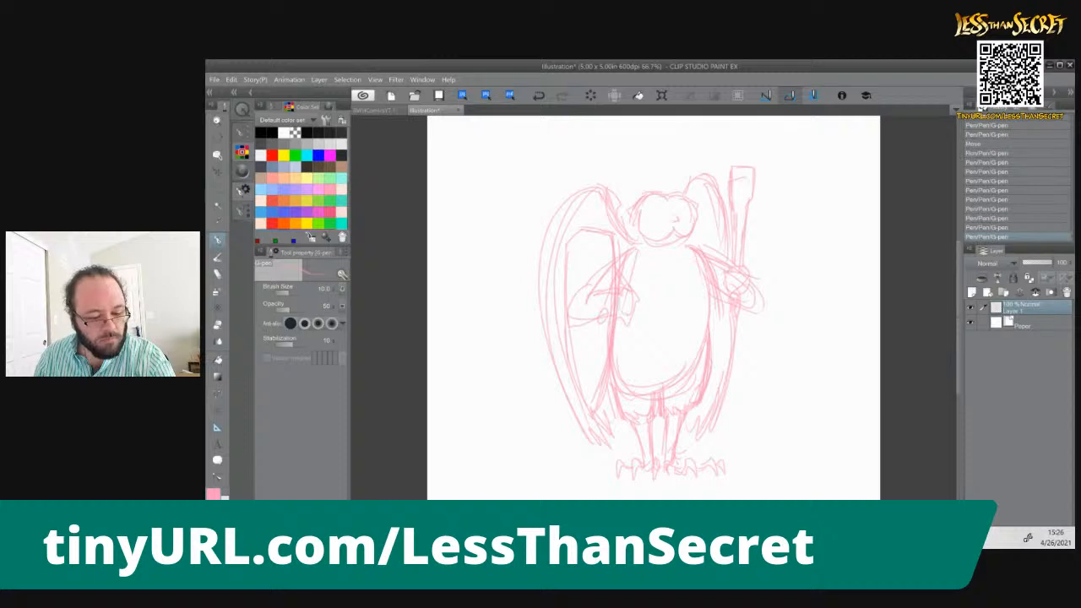
left_click_drag(626, 279, 624, 293)
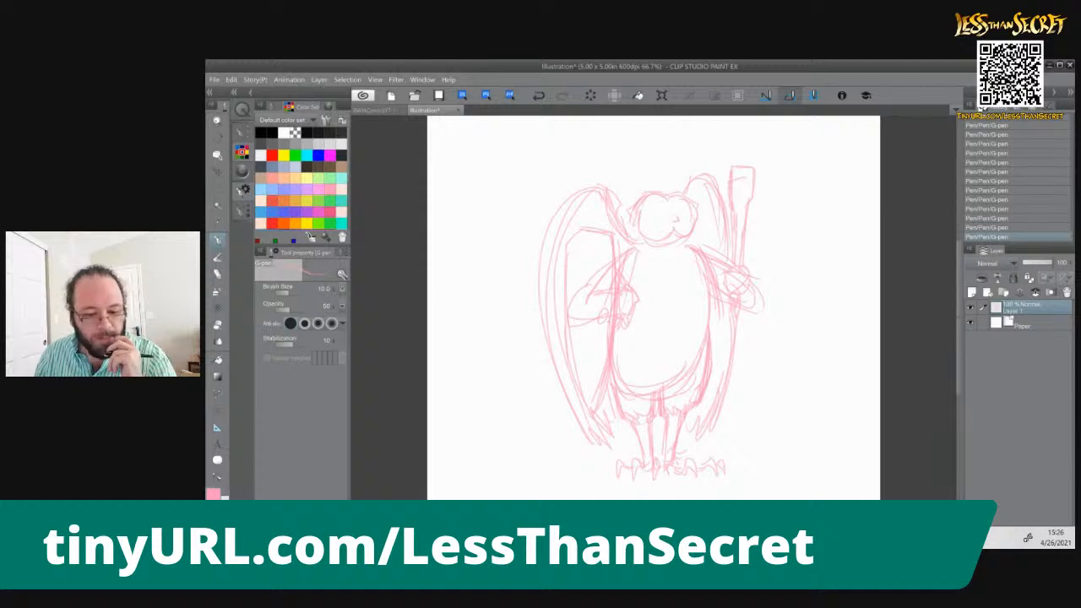
Lower the rough sketch layer's opacity to 50 and add a new raster layer above it
type("50")
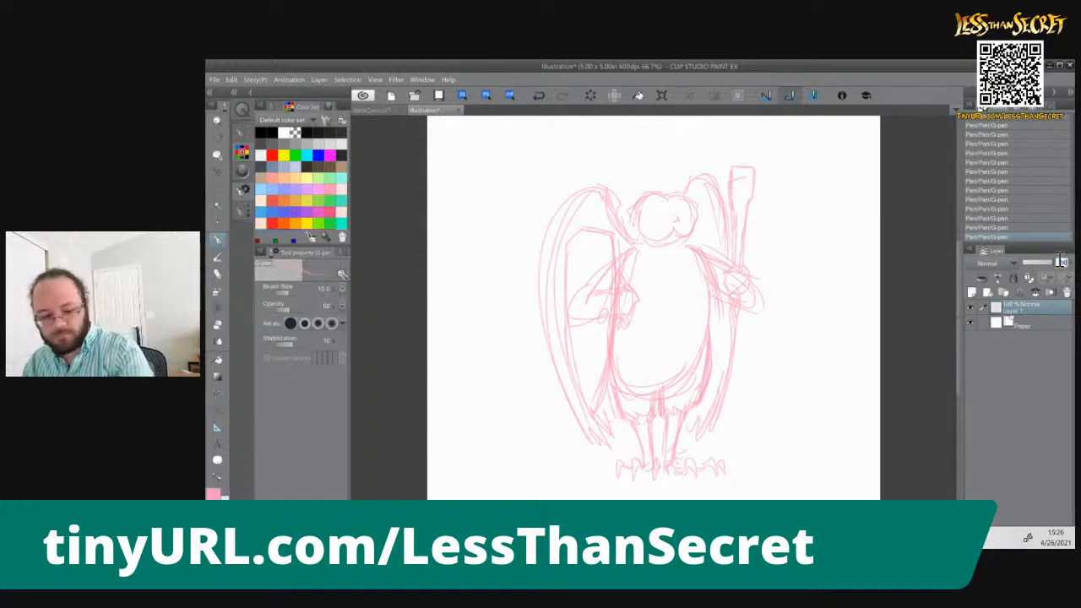
key("Return")
left_click(972, 293)
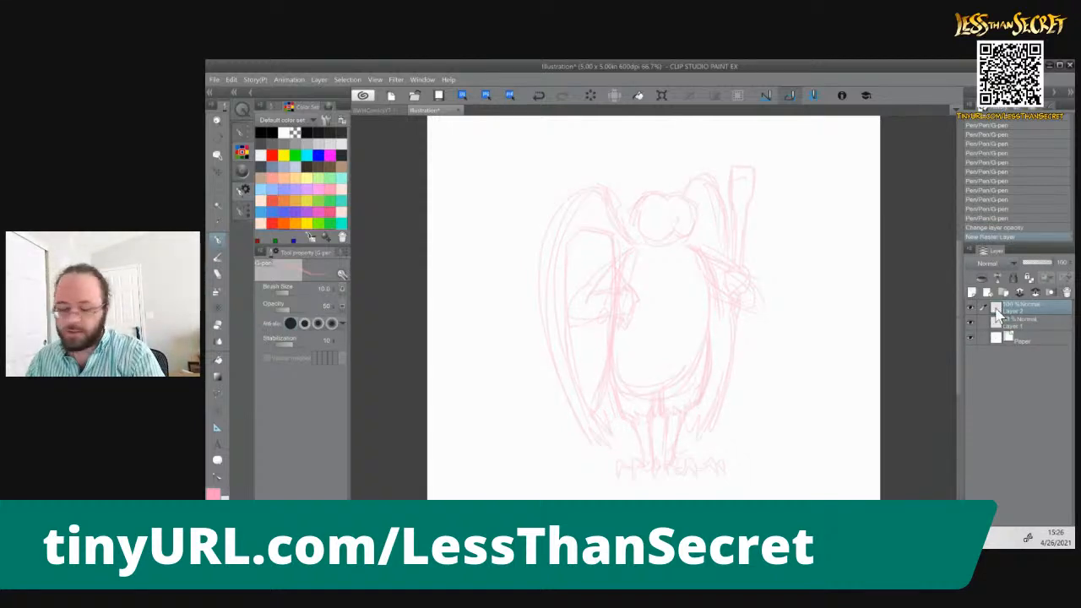
Sketch the owl's two eyes, small beak and angled brow lines on the new layer
key("ctrl+plus")
mouse_move(582, 265)
left_mouse_down()
mouse_move(652, 290)
mouse_move(632, 293)
mouse_move(573, 385)
left_mouse_up()
mouse_move(645, 277)
left_mouse_down()
mouse_move(647, 288)
mouse_move(680, 283)
left_mouse_up()
left_click_drag(681, 275, 683, 282)
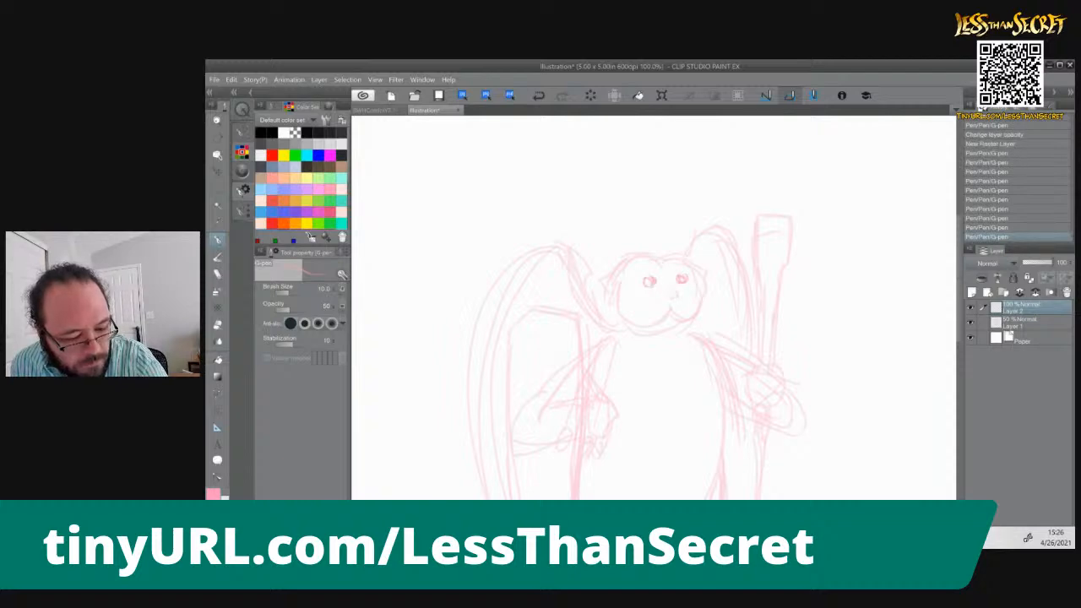
left_click_drag(681, 275, 675, 299)
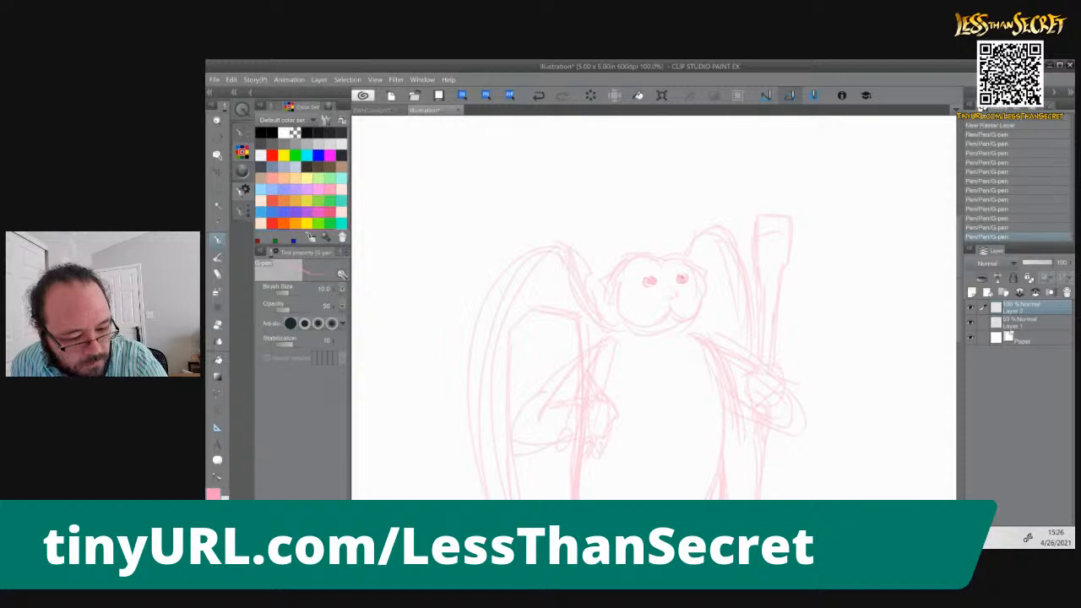
mouse_move(627, 264)
left_mouse_down()
mouse_move(662, 270)
mouse_move(644, 272)
mouse_move(692, 255)
mouse_move(703, 305)
left_mouse_up()
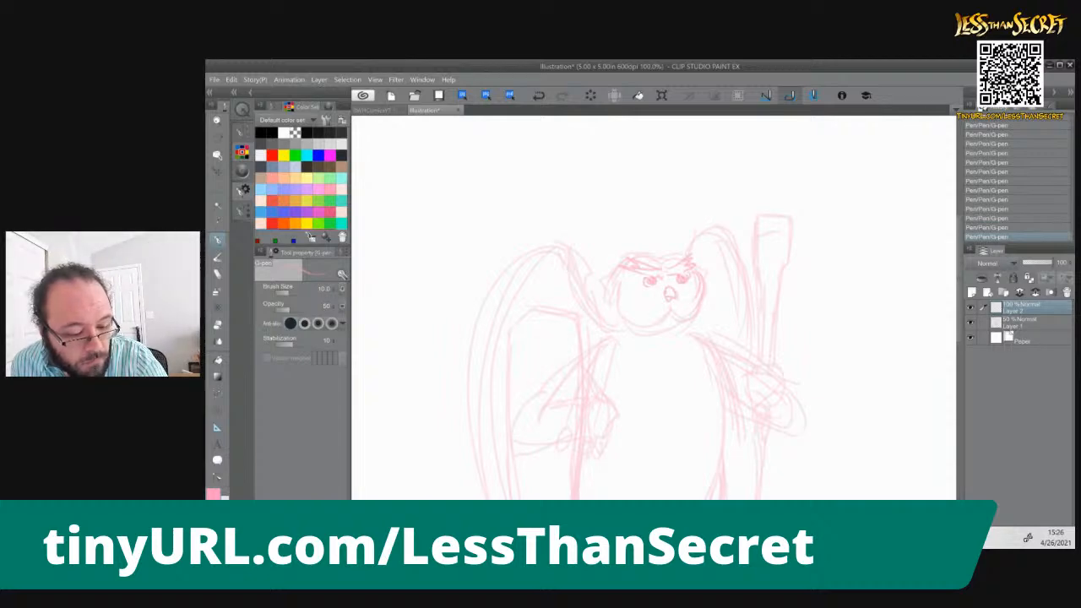
Outline the head with feathery strokes along the crown, tufts on the left side and a rounded right cheek
mouse_move(625, 266)
left_mouse_down()
mouse_move(613, 300)
mouse_move(648, 327)
mouse_move(668, 319)
left_mouse_up()
left_click_drag(660, 259, 625, 251)
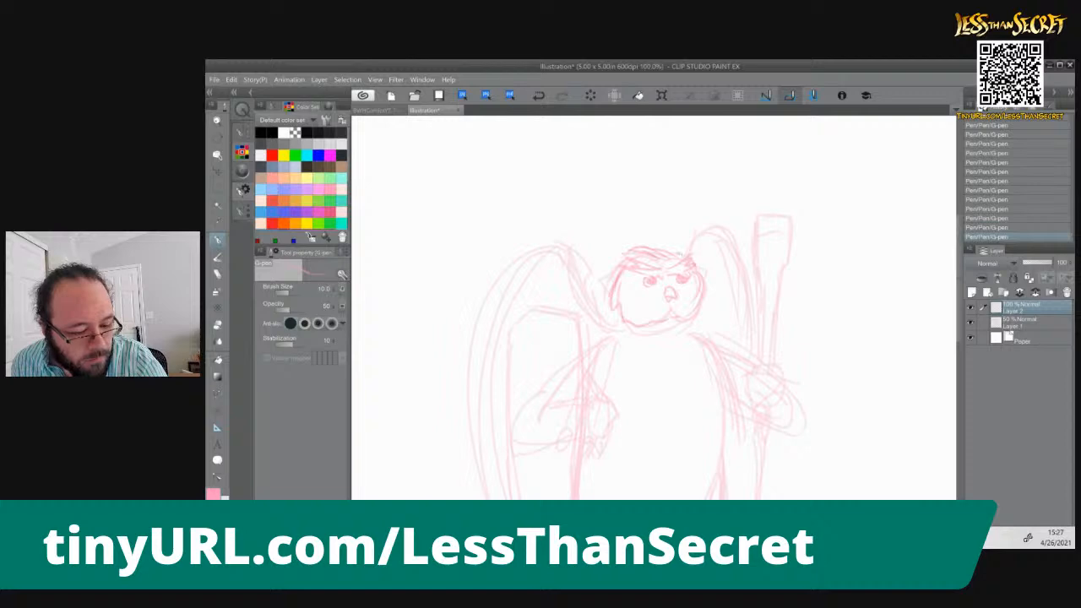
left_click_drag(614, 272, 587, 289)
mouse_move(603, 289)
left_mouse_down()
mouse_move(596, 302)
mouse_move(621, 316)
left_mouse_up()
left_click_drag(699, 260, 706, 278)
mouse_move(681, 250)
left_mouse_down()
mouse_move(698, 259)
mouse_move(692, 316)
mouse_move(705, 310)
mouse_move(680, 337)
left_mouse_up()
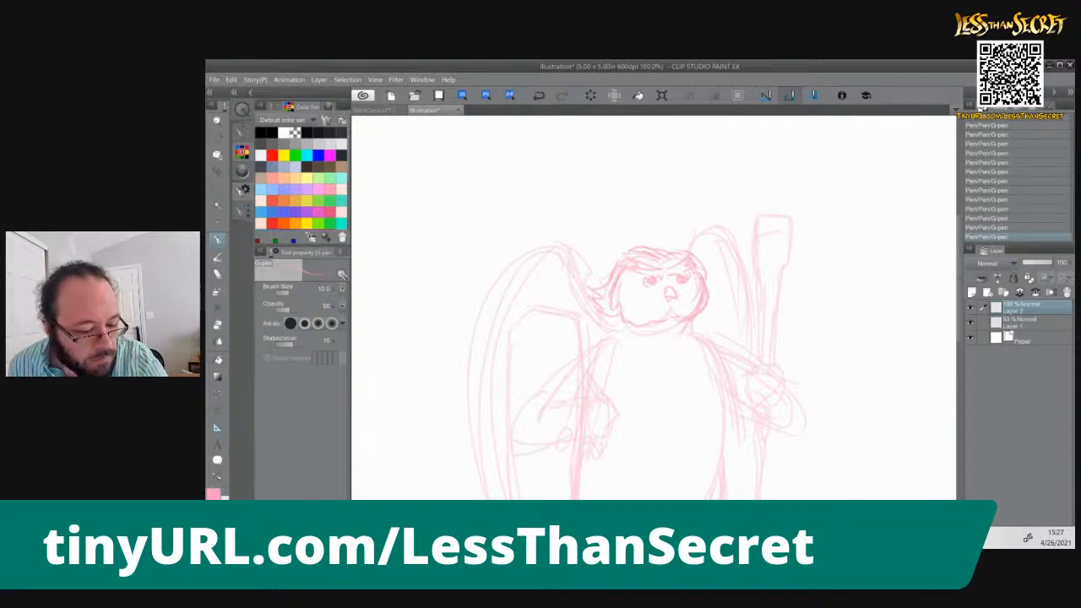
Sketch a ragged feather collar around the neck beneath the head
mouse_move(625, 322)
left_mouse_down()
mouse_move(603, 341)
mouse_move(596, 329)
mouse_move(602, 340)
mouse_move(672, 326)
mouse_move(703, 335)
left_mouse_up()
left_click_drag(663, 338, 710, 336)
mouse_move(642, 336)
left_mouse_down()
mouse_move(596, 338)
mouse_move(660, 338)
left_mouse_up()
left_click_drag(642, 330, 662, 328)
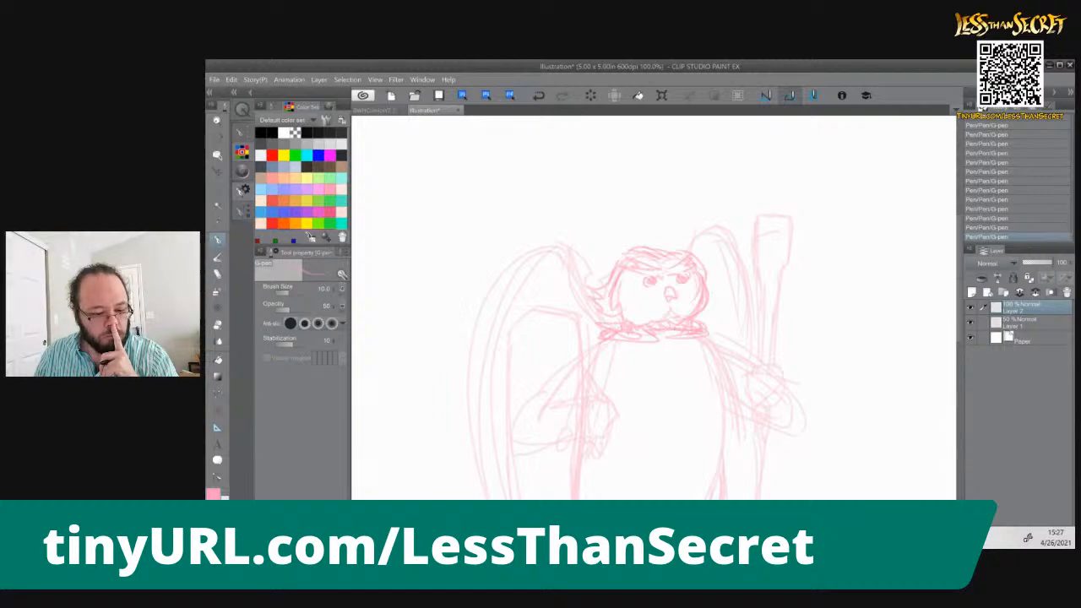
Sketch a V-shaped neckline below the collar, and trace the shoulders and right side of the torso
mouse_move(610, 336)
left_mouse_down()
mouse_move(684, 336)
mouse_move(635, 341)
mouse_move(677, 375)
mouse_move(695, 337)
mouse_move(717, 363)
mouse_move(721, 417)
left_mouse_up()
left_click_drag(723, 359, 732, 399)
left_click_drag(723, 389, 723, 403)
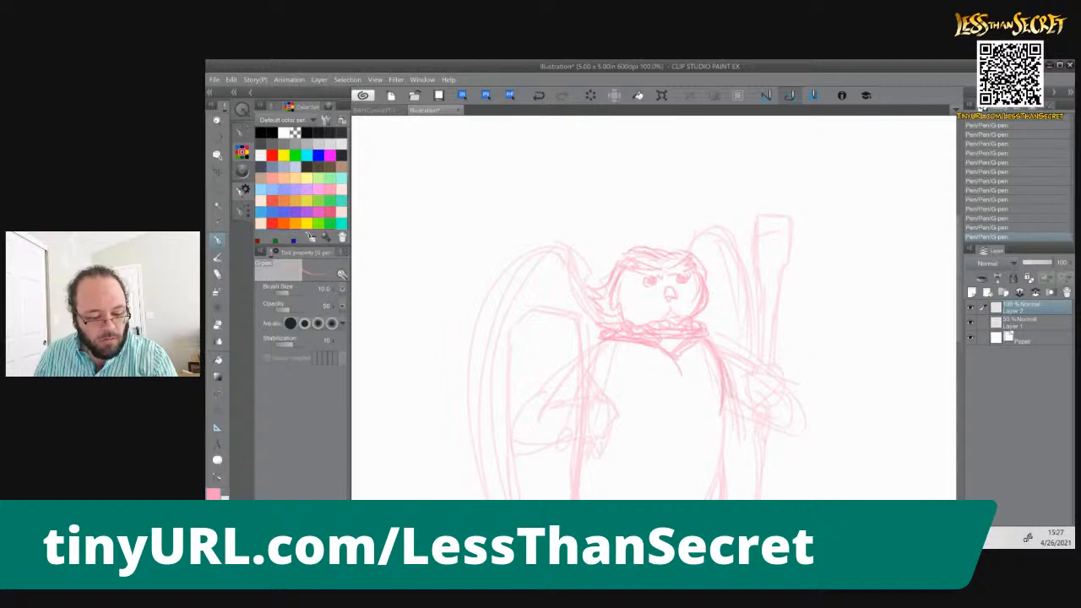
left_click_drag(603, 339, 596, 355)
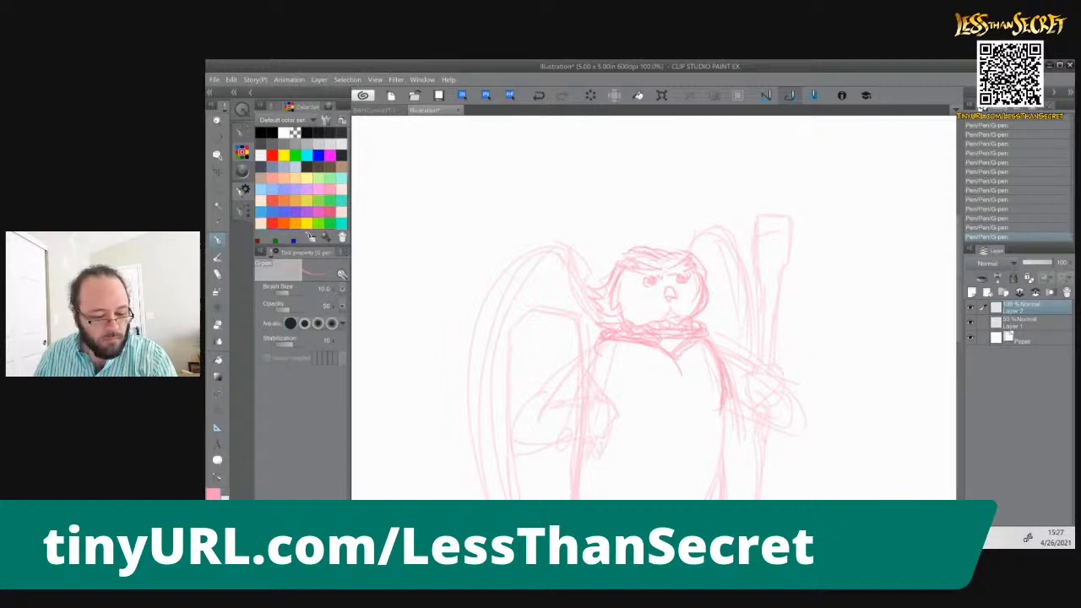
mouse_move(723, 414)
left_mouse_down()
mouse_move(720, 471)
mouse_move(723, 463)
left_mouse_up()
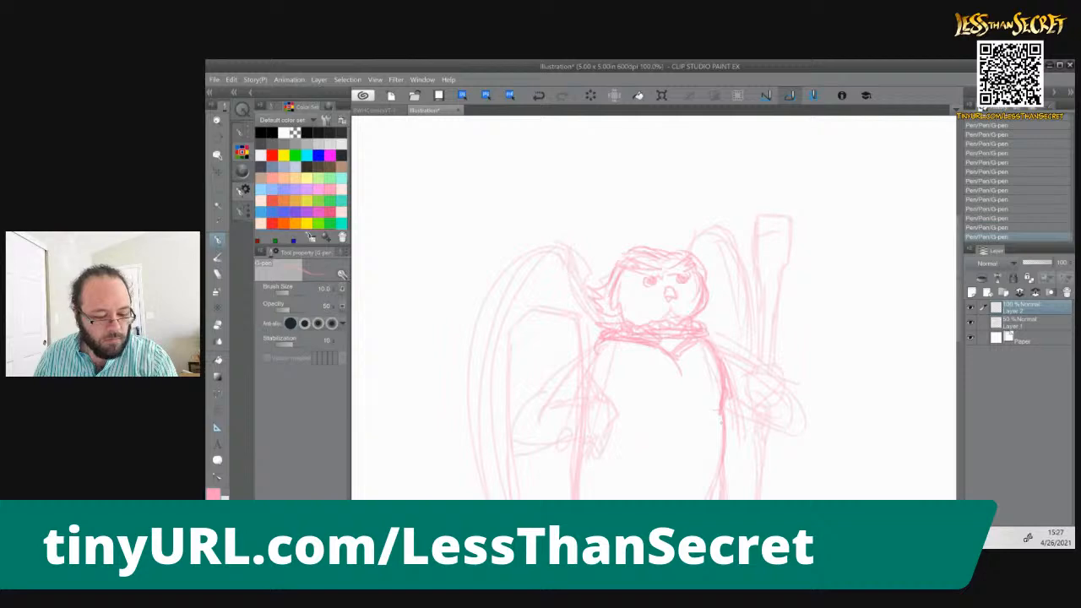
Erase the ragged collar and V neckline, and redraw the collar as a smooth wrapped band around the neck
left_click_drag(678, 408, 701, 288)
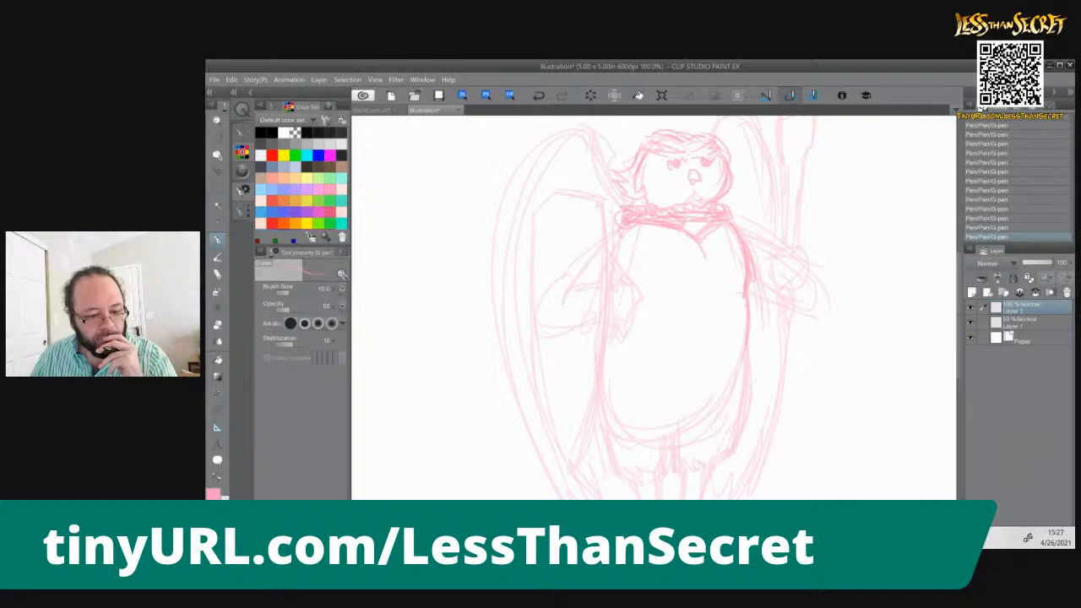
mouse_move(623, 220)
left_mouse_down()
mouse_move(729, 205)
mouse_move(744, 225)
mouse_move(696, 228)
mouse_move(743, 225)
mouse_move(687, 218)
mouse_move(744, 216)
left_mouse_up()
mouse_move(676, 223)
left_mouse_down()
mouse_move(723, 229)
mouse_move(706, 236)
mouse_move(718, 228)
mouse_move(688, 222)
left_mouse_up()
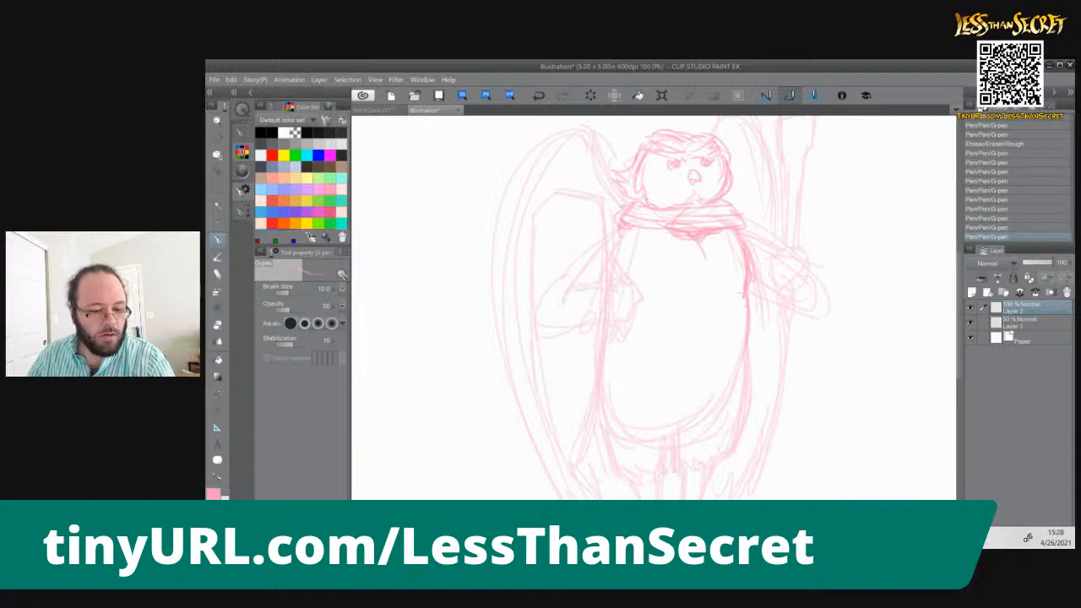
Sketch a tabard panel running down the chest from the collar to a belt across the waist
left_click_drag(653, 229, 660, 262)
mouse_move(670, 224)
left_mouse_down()
mouse_move(728, 223)
mouse_move(726, 340)
left_mouse_up()
left_click_drag(737, 240, 724, 348)
left_click_drag(662, 238, 655, 330)
left_click_drag(657, 272, 664, 353)
left_click_drag(735, 263, 737, 338)
mouse_move(737, 274)
left_mouse_down()
mouse_move(732, 345)
mouse_move(750, 350)
mouse_move(715, 338)
mouse_move(649, 339)
mouse_move(745, 346)
left_mouse_up()
Extend the tabard below the belt as a long rectangular panel with a closed hem
mouse_move(669, 348)
left_mouse_down()
mouse_move(632, 350)
mouse_move(657, 340)
mouse_move(620, 353)
mouse_move(654, 448)
mouse_move(651, 473)
left_mouse_up()
left_click_drag(656, 365, 656, 466)
left_click_drag(652, 373, 652, 422)
left_click_drag(653, 467, 725, 477)
mouse_move(726, 359)
left_mouse_down()
mouse_move(723, 475)
mouse_move(730, 386)
left_mouse_up()
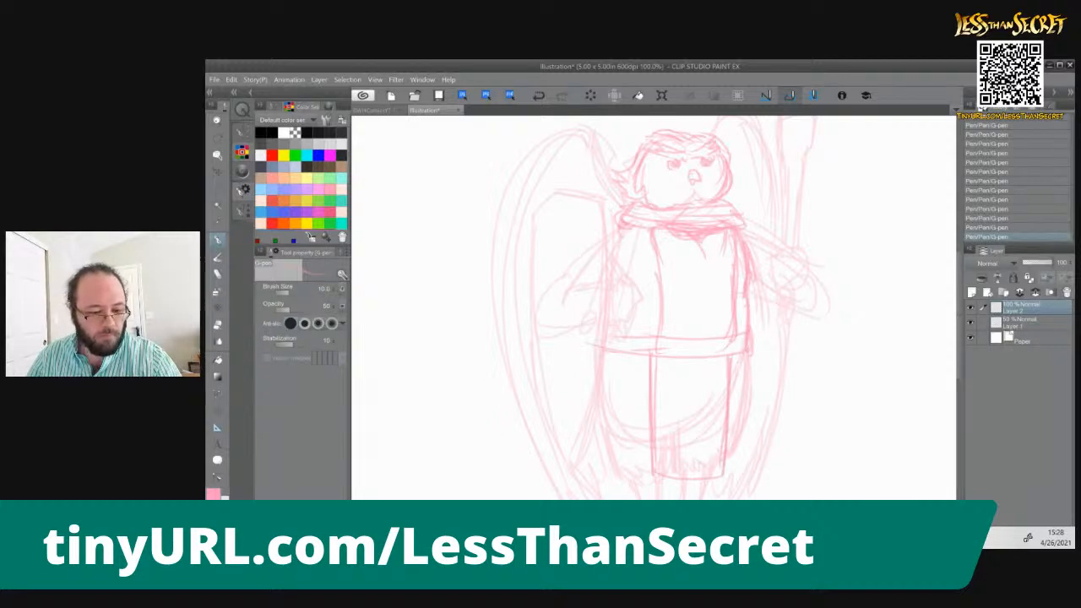
Add inner trim lines along the sides and hem of the tabard, above and below the belt
left_click_drag(662, 239, 667, 324)
mouse_move(659, 367)
left_mouse_down()
mouse_move(661, 461)
mouse_move(711, 470)
left_mouse_up()
left_click_drag(719, 364, 717, 461)
left_click_drag(725, 294, 728, 325)
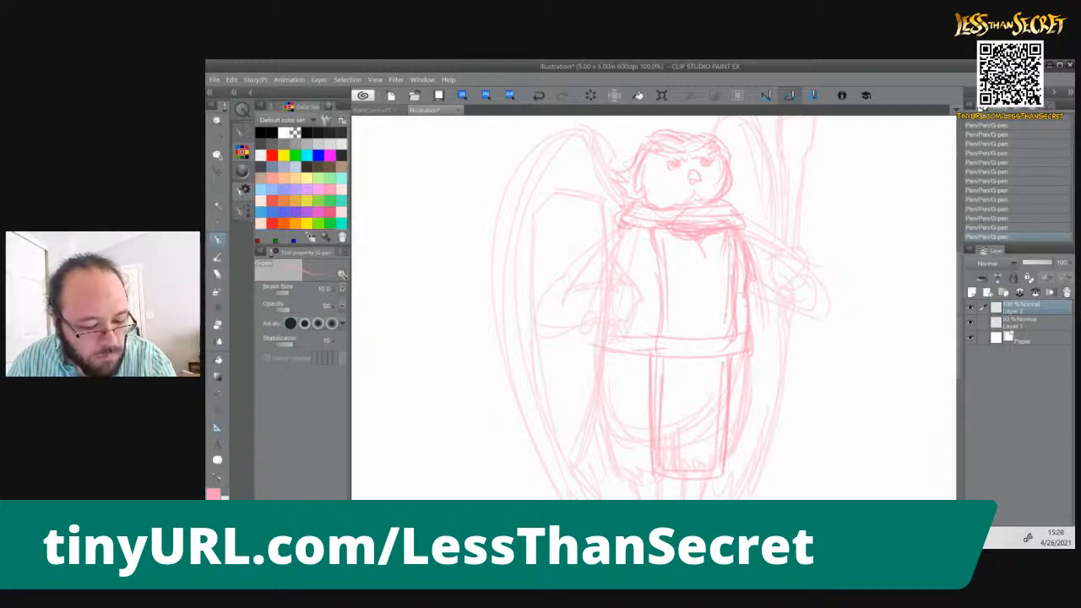
mouse_move(725, 247)
left_mouse_down()
mouse_move(726, 338)
mouse_move(714, 334)
left_mouse_up()
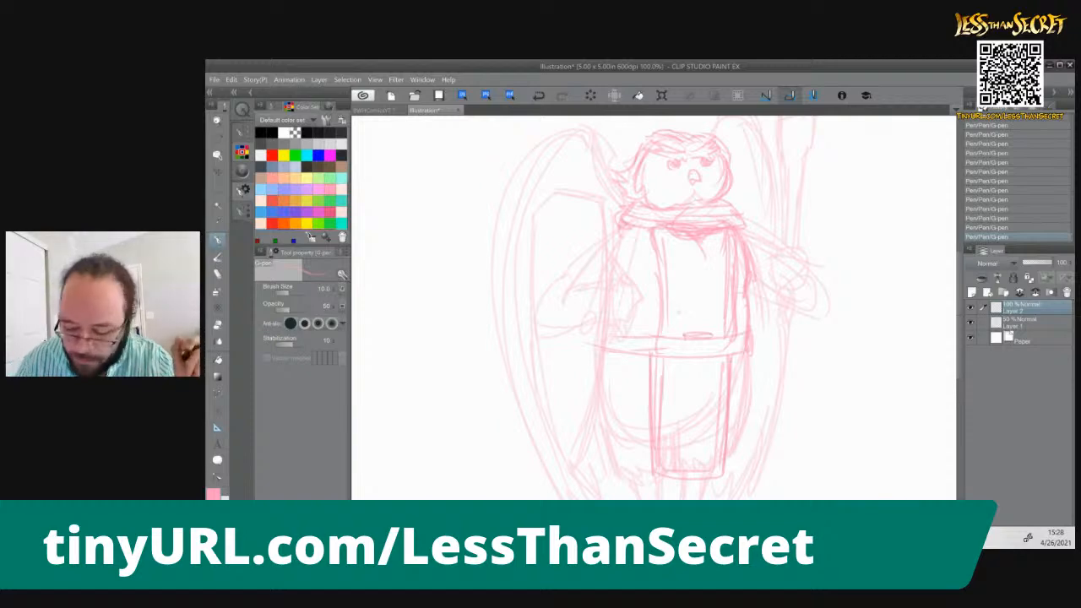
Undo the last stray marks, and sketch a rounded buckle on the belt and a small pointed shape at the right hip
key("ctrl+z")
key("ctrl+z")
mouse_move(686, 342)
left_mouse_down()
mouse_move(707, 340)
mouse_move(686, 361)
mouse_move(714, 358)
left_mouse_up()
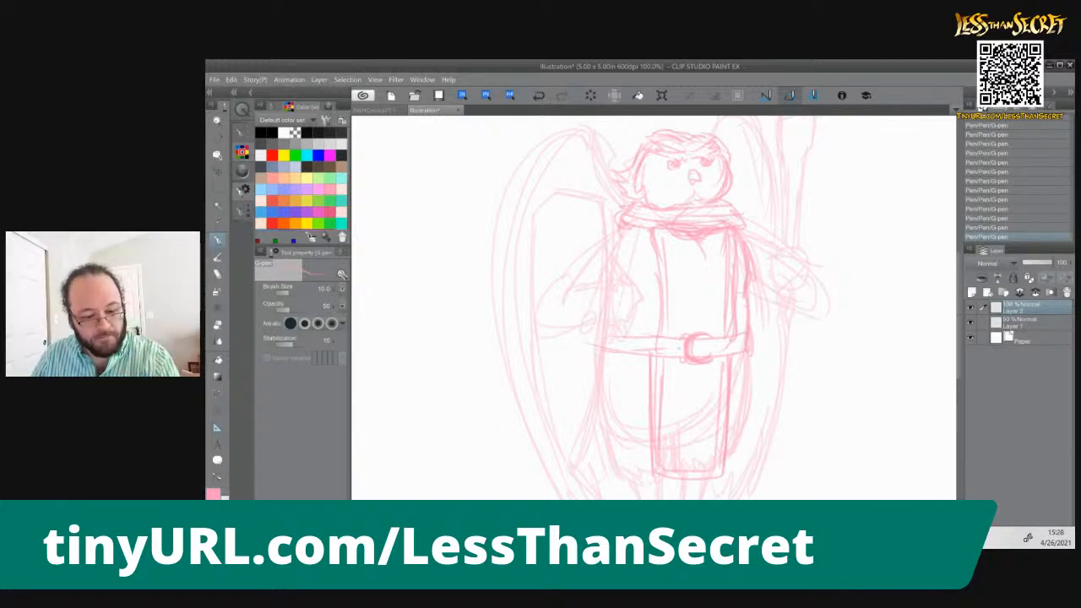
left_click_drag(750, 344, 755, 379)
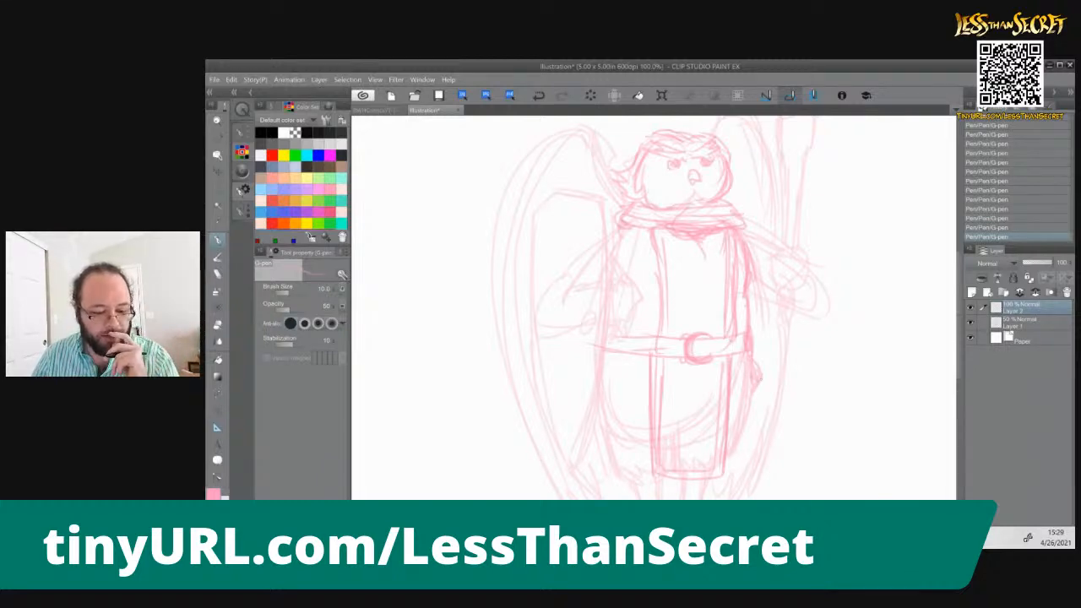
left_click_drag(757, 368, 762, 378)
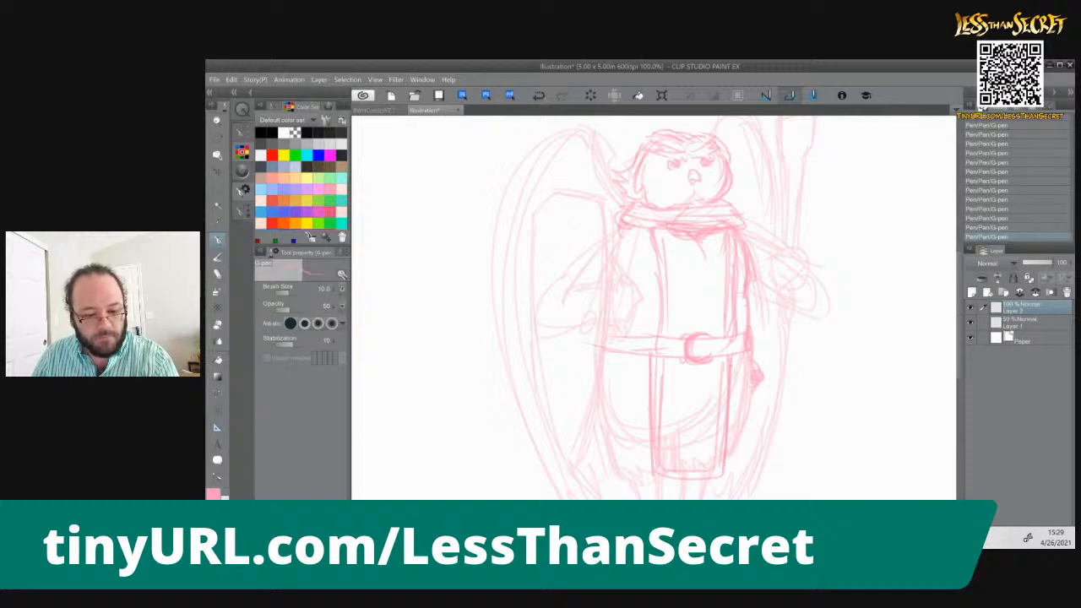
Sketch the forearm edge and curled clawed fingers of the hand on the left, gripping behind the shield
left_click_drag(773, 302, 779, 346)
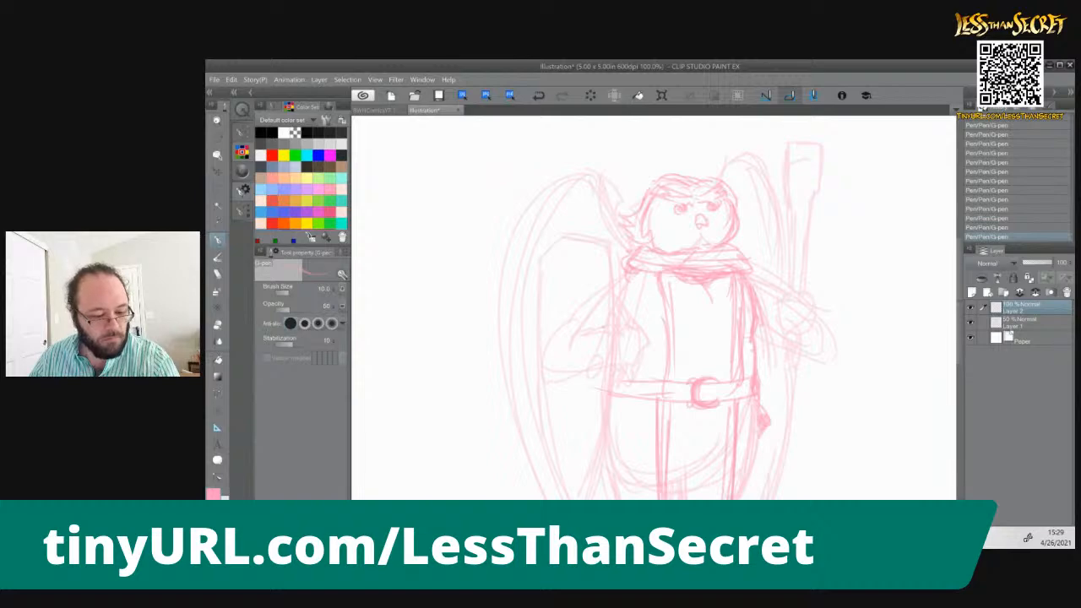
mouse_move(623, 332)
left_mouse_down()
mouse_move(646, 345)
mouse_move(644, 360)
left_mouse_up()
mouse_move(623, 347)
left_mouse_down()
mouse_move(635, 363)
mouse_move(648, 341)
left_mouse_up()
mouse_move(623, 304)
left_mouse_down()
mouse_move(639, 324)
mouse_move(620, 308)
left_mouse_up()
left_click_drag(623, 306, 640, 324)
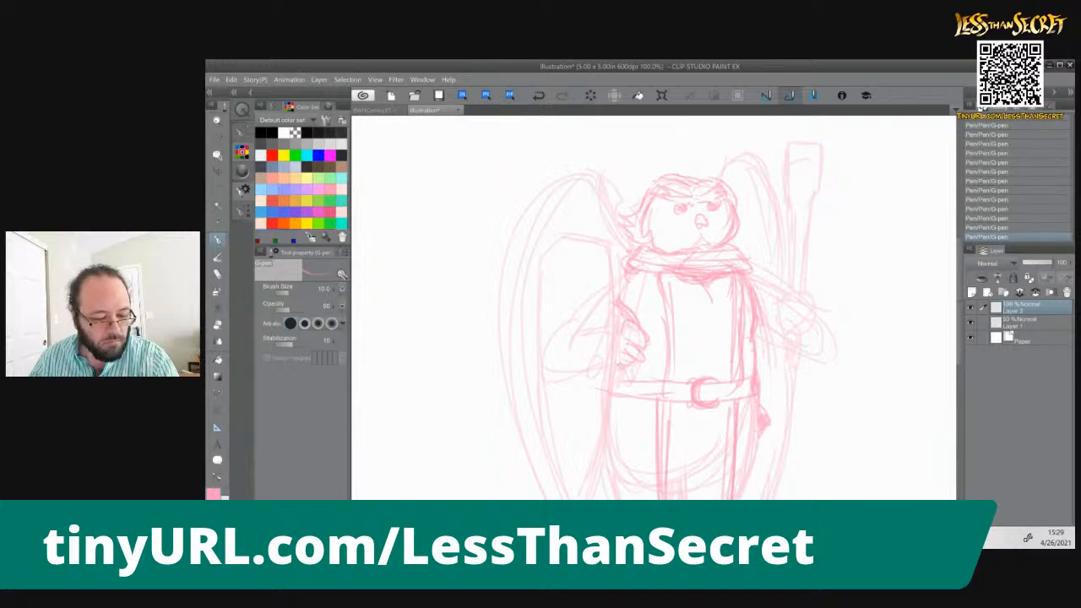
left_click_drag(656, 340, 644, 348)
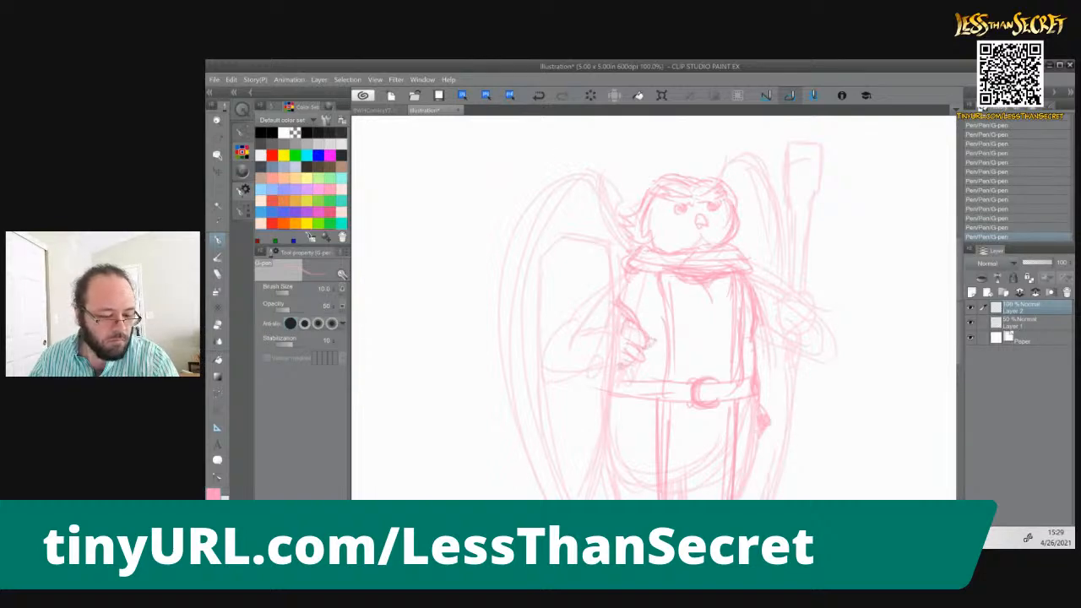
Redraw the shield outline on the left with a flat angled top and long sides tapering to a point
left_click_drag(611, 244, 613, 419)
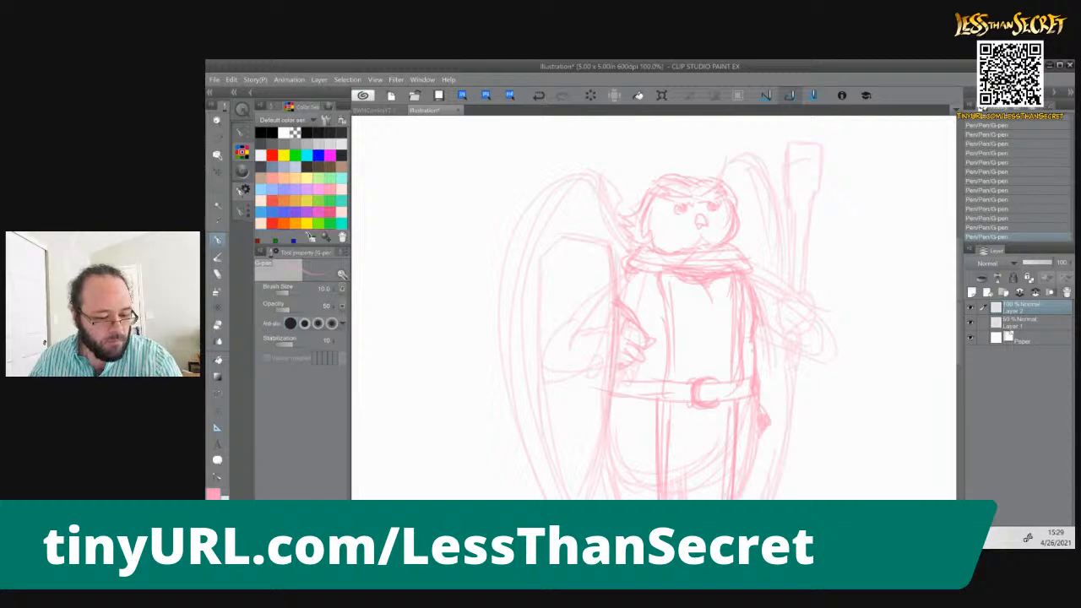
left_click_drag(614, 341, 581, 498)
left_click_drag(610, 370, 587, 499)
left_click_drag(610, 248, 604, 387)
left_click_drag(608, 307, 586, 500)
mouse_move(606, 244)
left_mouse_down()
mouse_move(555, 236)
mouse_move(569, 241)
mouse_move(537, 263)
mouse_move(545, 441)
mouse_move(571, 498)
left_mouse_up()
left_click_drag(541, 406, 570, 498)
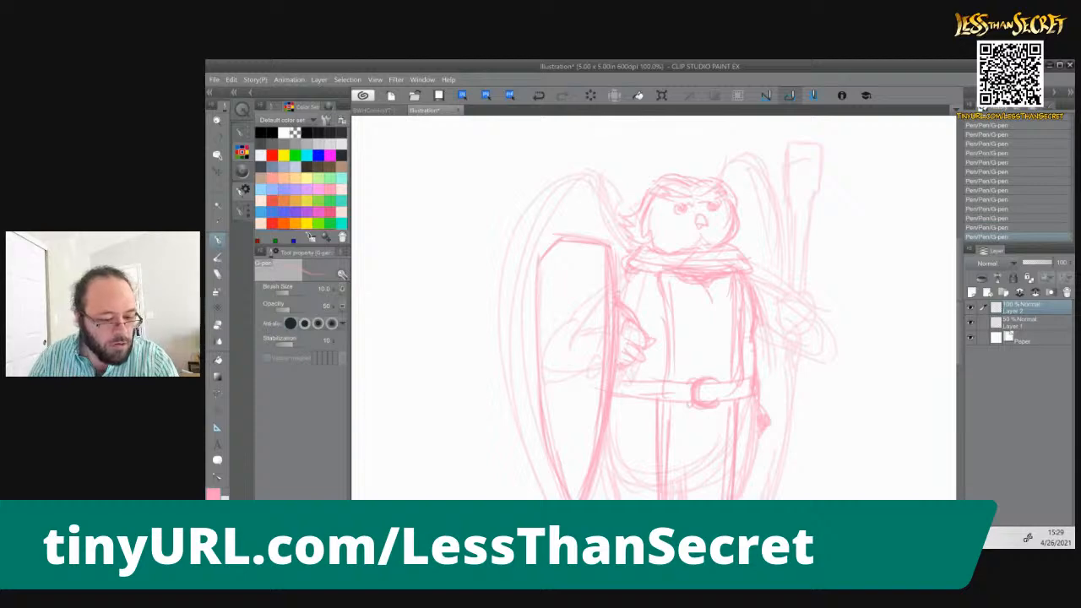
Sketch crossing bands on the shield face, one curving down from the upper right and one running diagonally across it
left_click_drag(608, 272, 551, 350)
left_click_drag(590, 286, 540, 385)
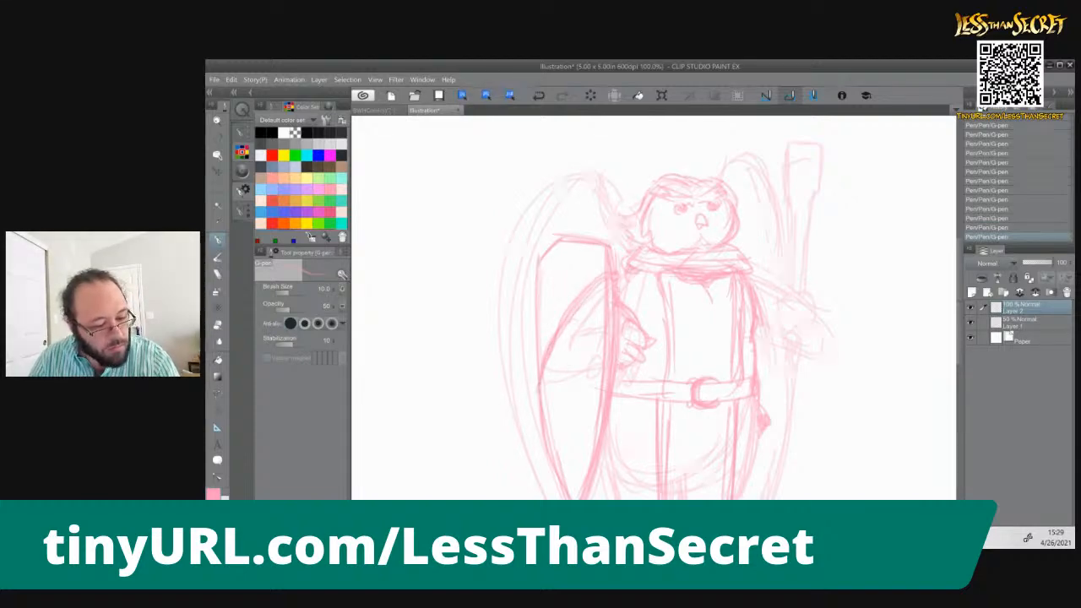
left_click_drag(554, 311, 603, 361)
left_click_drag(536, 296, 618, 385)
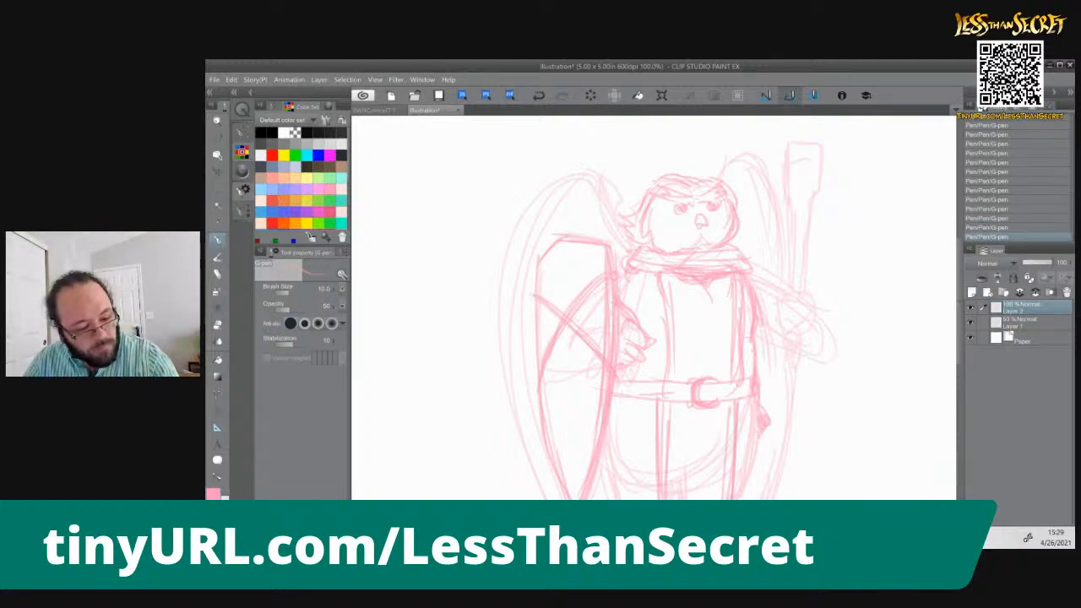
Sketch a vertical ridge down the centre of the shield from its top edge to the lower point
mouse_move(556, 235)
left_mouse_down()
mouse_move(578, 235)
mouse_move(558, 266)
mouse_move(566, 311)
left_mouse_up()
left_click_drag(560, 267, 571, 425)
mouse_move(563, 326)
left_mouse_down()
mouse_move(568, 485)
mouse_move(566, 392)
left_mouse_up()
left_click_drag(573, 355, 573, 499)
left_click_drag(567, 377, 571, 473)
left_click_drag(569, 419, 572, 468)
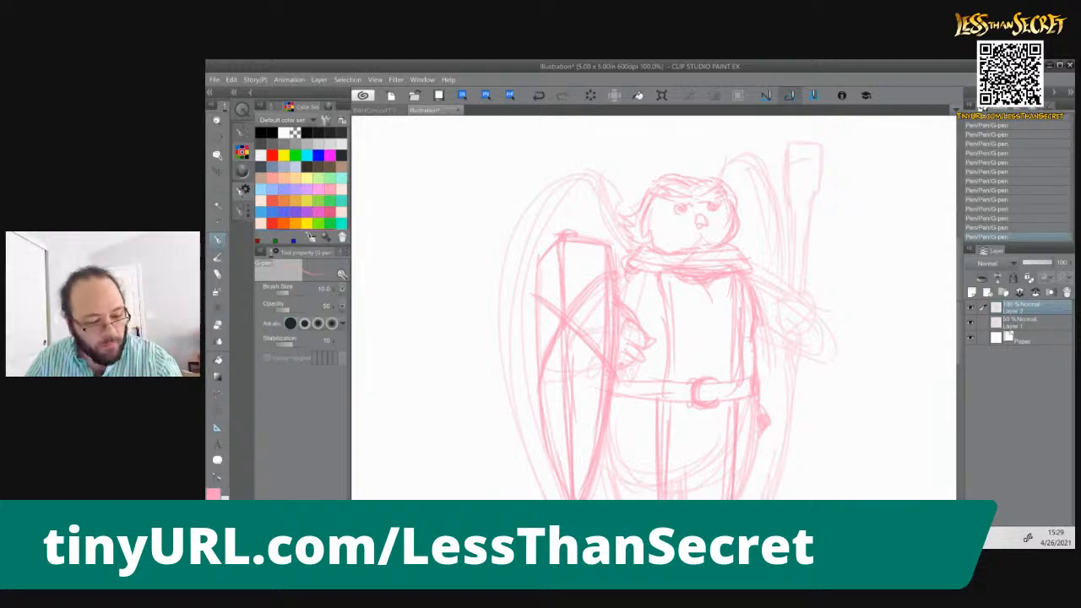
left_click_drag(590, 247, 586, 449)
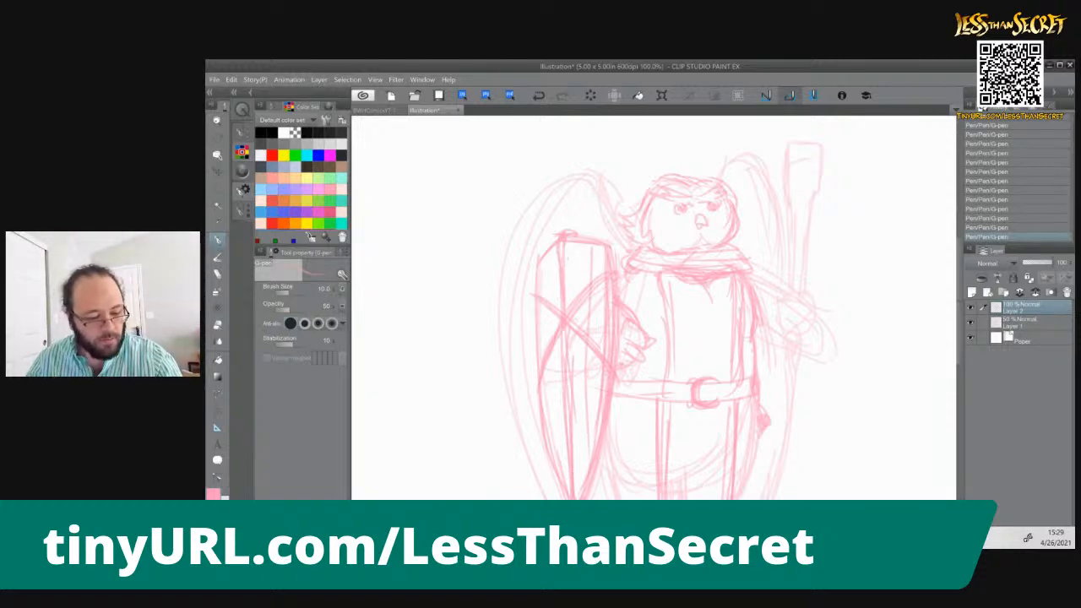
key("ctrl")
key("ctrl+z")
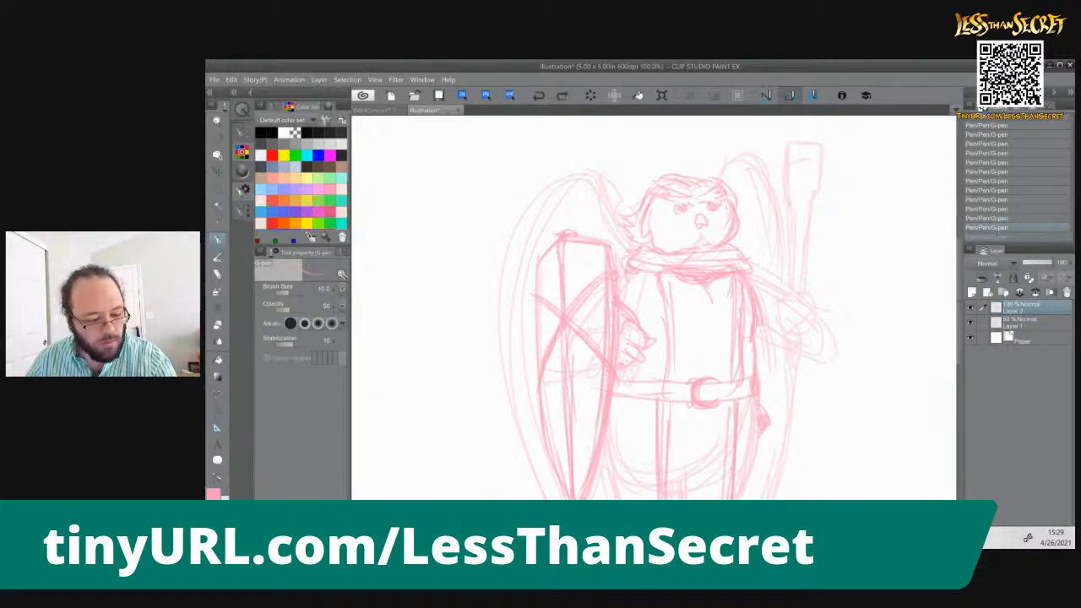
Reinforce the shield's edge on the body side and add short nicks and crack marks across the shield face
left_click_drag(612, 246, 609, 371)
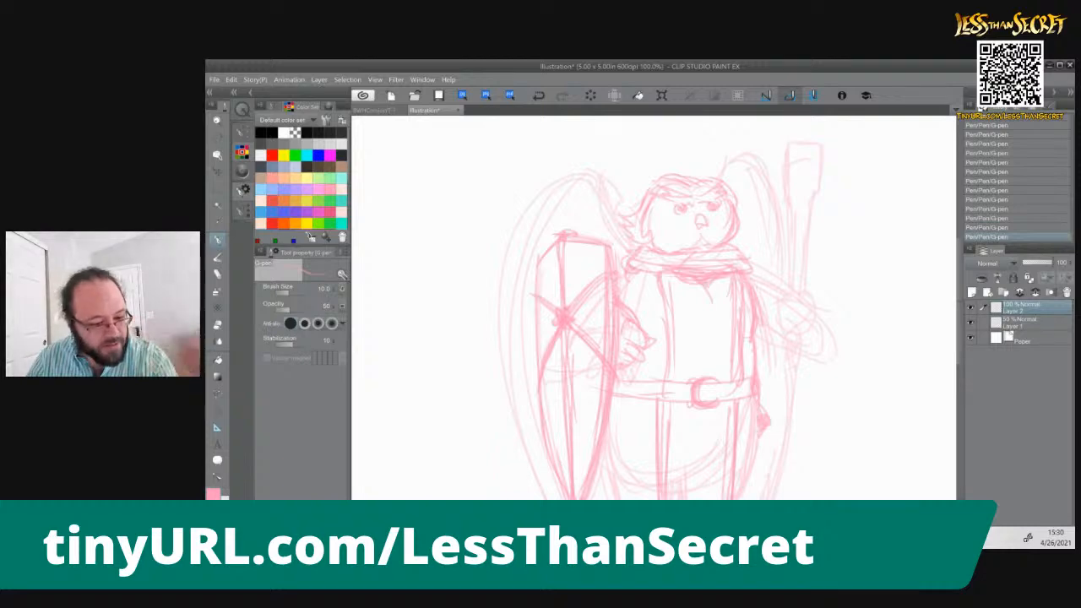
mouse_move(584, 272)
left_mouse_down()
mouse_move(582, 314)
mouse_move(558, 297)
left_mouse_up()
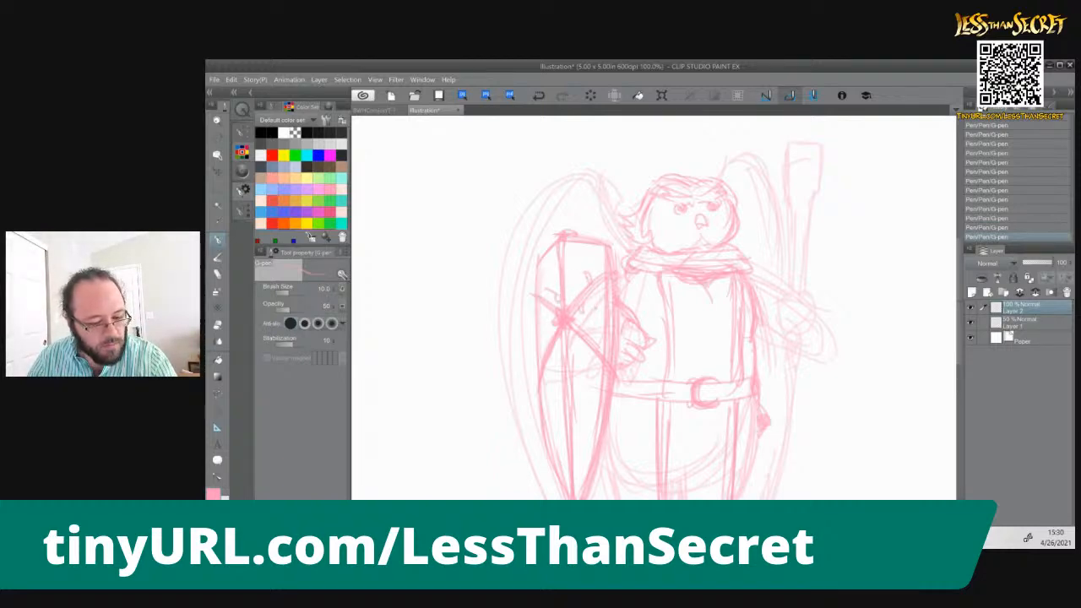
left_click_drag(554, 258, 556, 270)
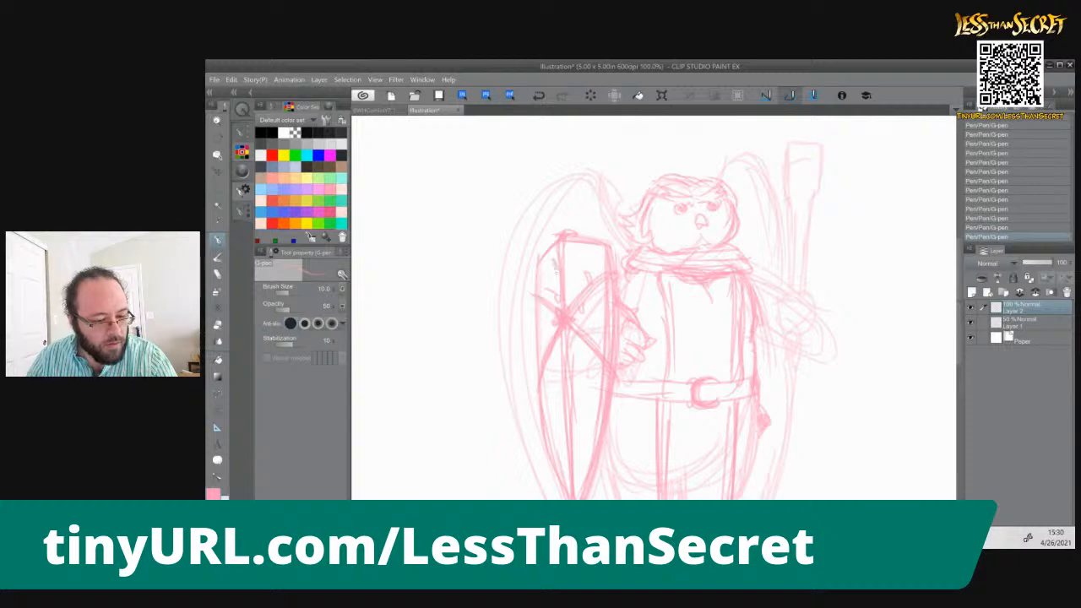
mouse_move(590, 344)
left_mouse_down()
mouse_move(587, 356)
mouse_move(590, 339)
left_mouse_up()
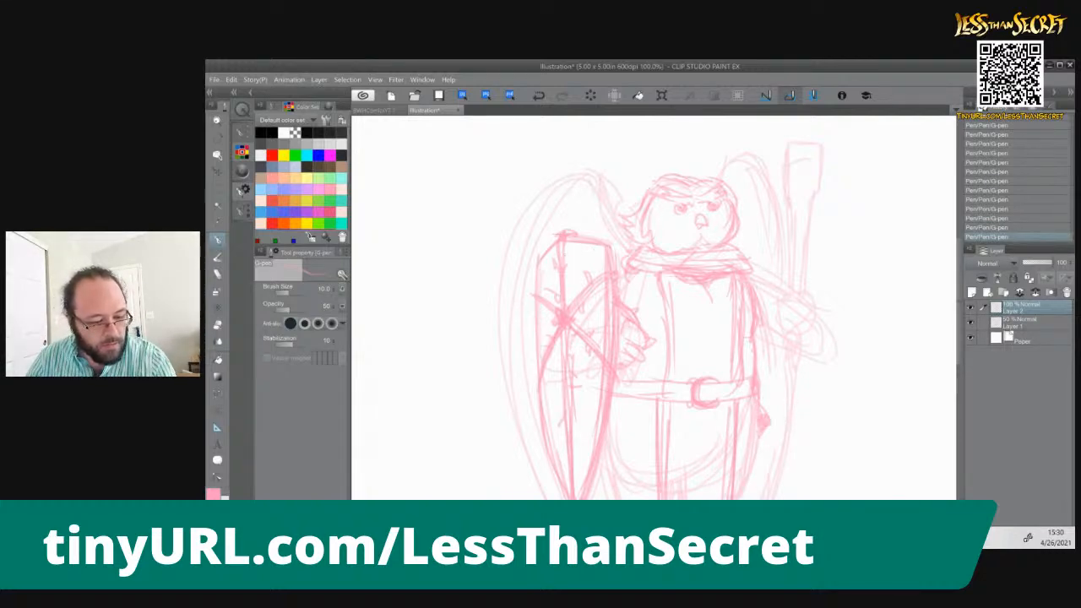
Sketch long vertical plank lines down the shield face on both sides of its central ridge
mouse_move(594, 248)
left_mouse_down()
mouse_move(600, 425)
mouse_move(577, 295)
mouse_move(583, 476)
left_mouse_up()
left_click_drag(581, 245, 591, 458)
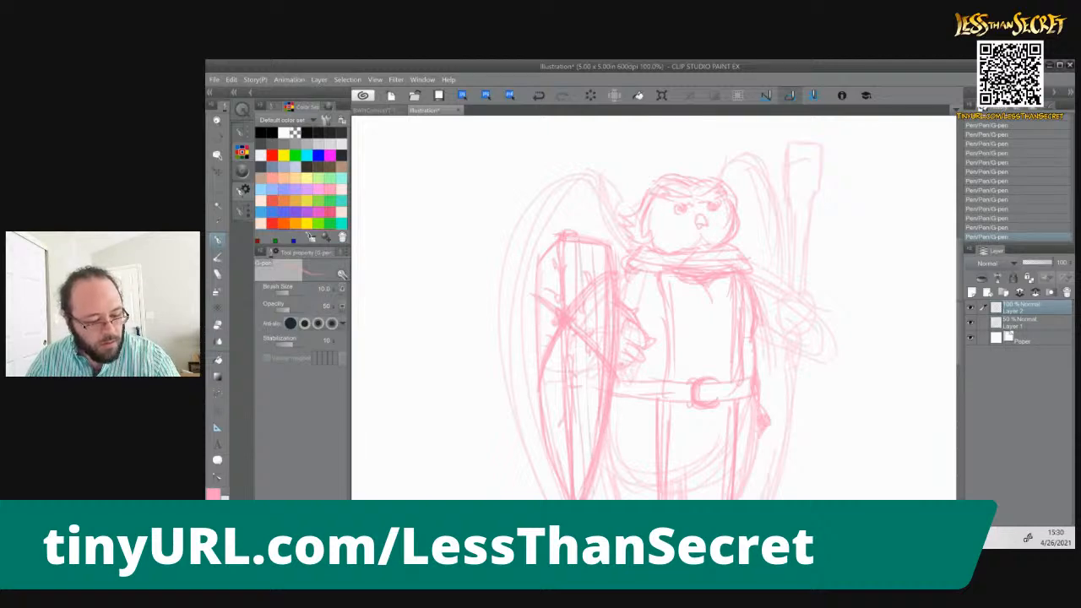
left_click_drag(554, 247, 559, 459)
left_click_drag(545, 277, 549, 405)
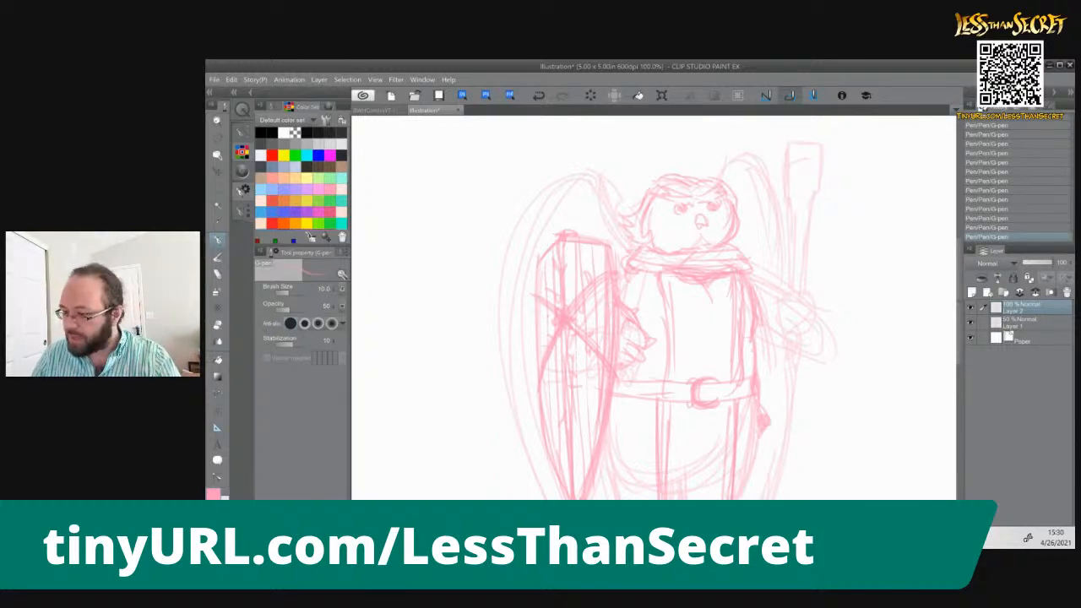
Redraw the hand on the right as a fist with curled fingers gripping the weapon, with the handle extending below it
mouse_move(812, 290)
left_mouse_down()
mouse_move(815, 311)
mouse_move(812, 292)
mouse_move(780, 321)
left_mouse_up()
mouse_move(782, 320)
left_mouse_down()
mouse_move(801, 320)
mouse_move(810, 334)
mouse_move(783, 321)
mouse_move(819, 342)
left_mouse_up()
mouse_move(809, 304)
left_mouse_down()
mouse_move(830, 349)
mouse_move(796, 360)
mouse_move(789, 348)
mouse_move(789, 418)
left_mouse_up()
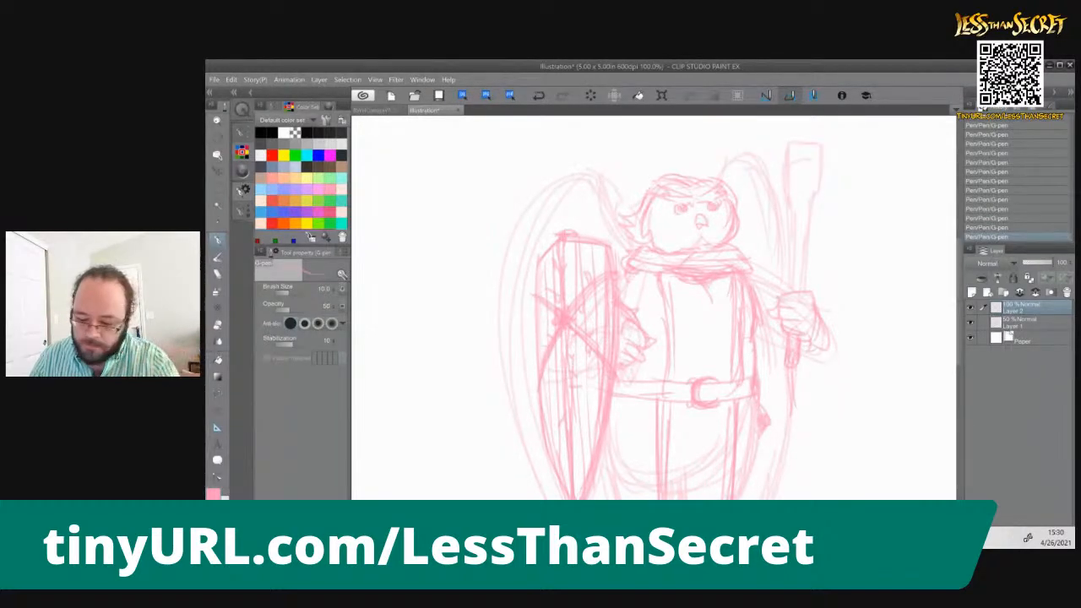
Undo the last two strokes and sketch the rounded wrist and forearm contour beside and below the gripping fist
key("ctrl+z")
key("ctrl+z")
mouse_move(820, 340)
left_mouse_down()
mouse_move(796, 372)
mouse_move(809, 374)
mouse_move(825, 315)
left_mouse_up()
left_click_drag(809, 358, 788, 376)
mouse_move(809, 336)
left_mouse_down()
mouse_move(805, 350)
mouse_move(826, 324)
left_mouse_up()
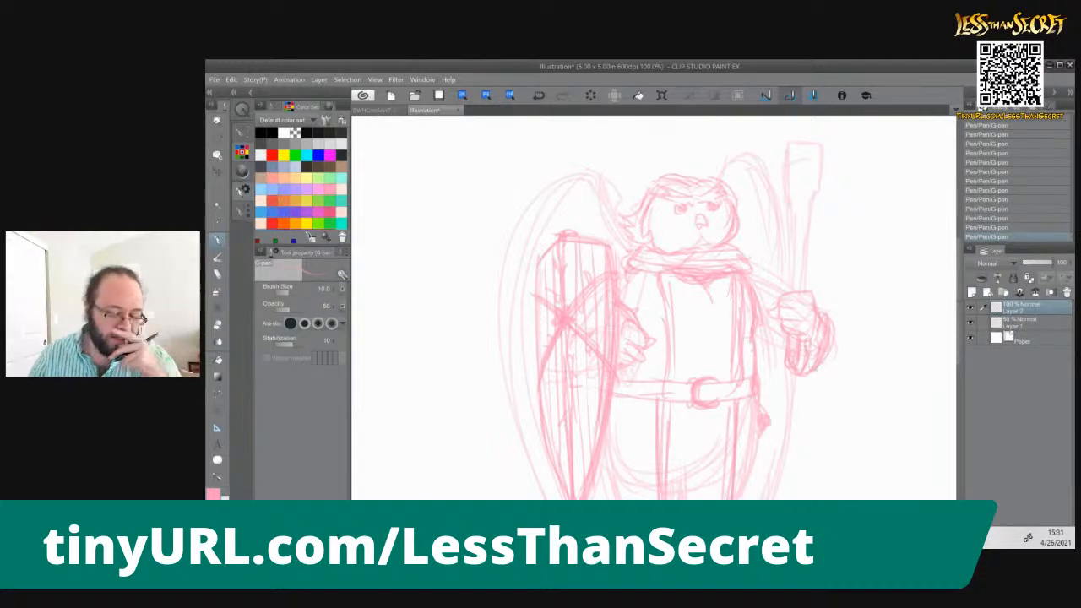
Redraw the weapon's shaft above the fist, with a banded collar and a tapered head that widens toward a rounded top
mouse_move(795, 291)
left_mouse_down()
mouse_move(794, 233)
mouse_move(807, 203)
mouse_move(793, 255)
mouse_move(809, 205)
left_mouse_up()
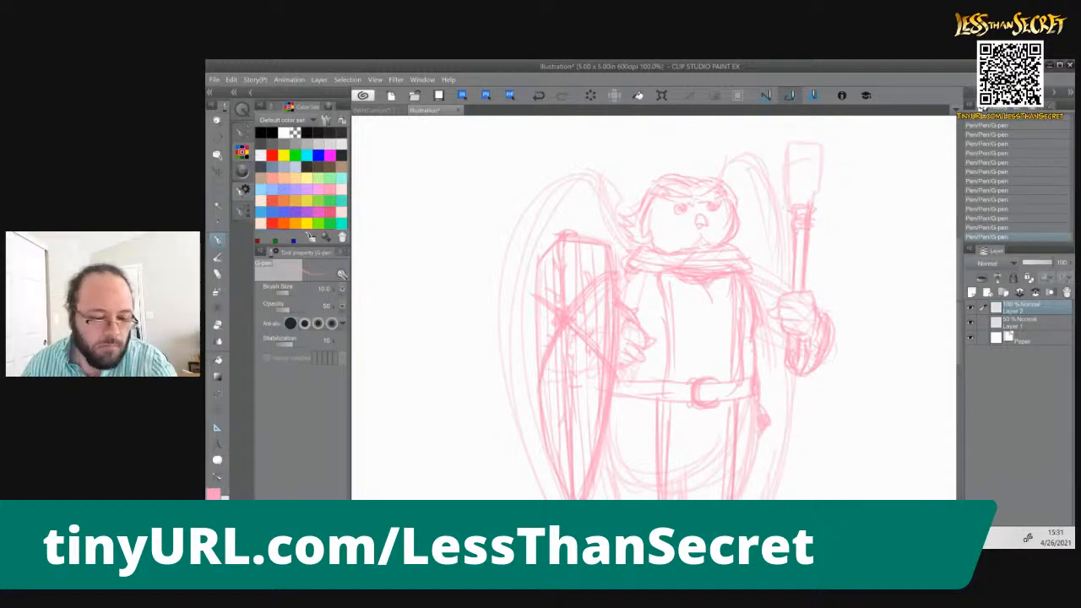
left_click_drag(751, 214, 713, 306)
left_click_drag(748, 271, 753, 295)
mouse_move(751, 255)
left_mouse_down()
mouse_move(754, 292)
mouse_move(774, 294)
mouse_move(750, 285)
mouse_move(753, 256)
left_mouse_up()
mouse_move(747, 246)
left_mouse_down()
mouse_move(788, 239)
mouse_move(786, 261)
left_mouse_up()
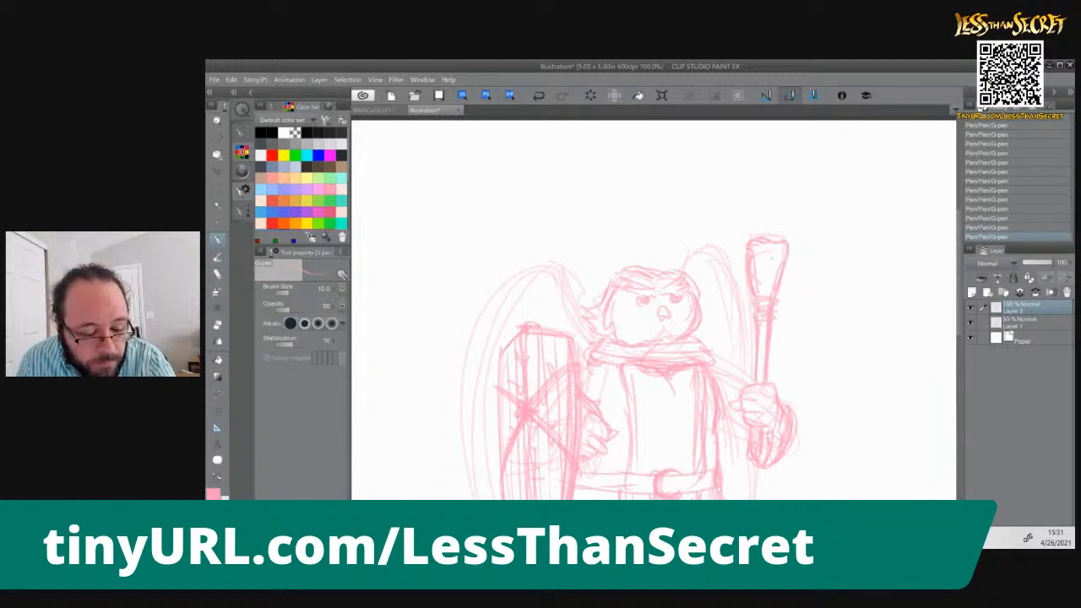
Sketch an owl face on the weapon's head, with two round eyes, a V-shaped brow and curved side contours
mouse_move(760, 252)
left_mouse_down()
mouse_move(772, 244)
mouse_move(770, 268)
mouse_move(782, 244)
mouse_move(783, 264)
left_mouse_up()
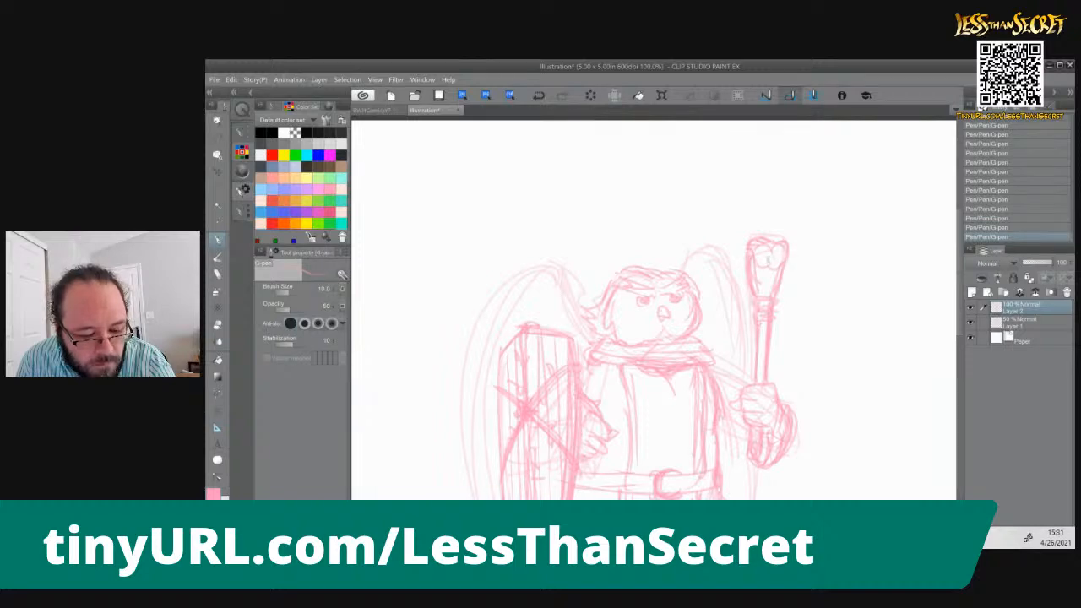
mouse_move(768, 251)
left_mouse_down()
mouse_move(758, 261)
mouse_move(778, 261)
mouse_move(744, 293)
mouse_move(742, 279)
left_mouse_up()
left_click_drag(793, 251, 779, 294)
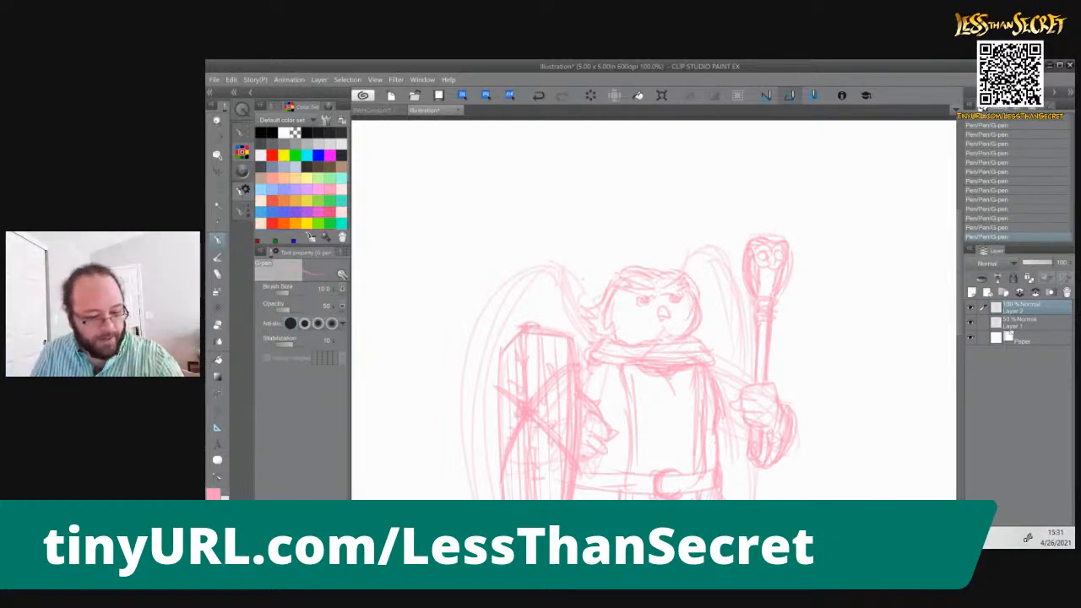
Redraw the upper contours of both wings behind the shoulders and firm up the sleeve reaching toward the weapon hand
left_click_drag(572, 310, 591, 330)
left_click_drag(571, 292, 588, 317)
mouse_move(557, 271)
left_mouse_down()
mouse_move(490, 297)
mouse_move(472, 377)
mouse_move(479, 498)
left_mouse_up()
left_click_drag(686, 270, 737, 359)
mouse_move(708, 253)
left_mouse_down()
mouse_move(741, 364)
mouse_move(630, 213)
mouse_move(686, 228)
mouse_move(666, 238)
mouse_move(691, 223)
left_mouse_up()
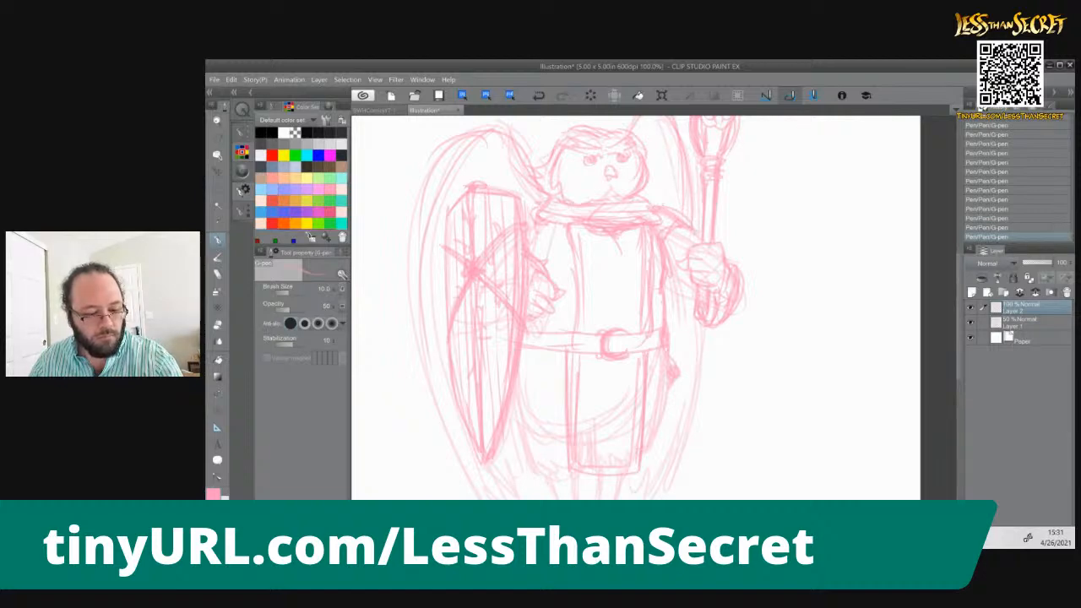
mouse_move(719, 238)
left_mouse_down()
mouse_move(760, 272)
mouse_move(750, 286)
left_mouse_up()
left_click_drag(686, 279, 668, 313)
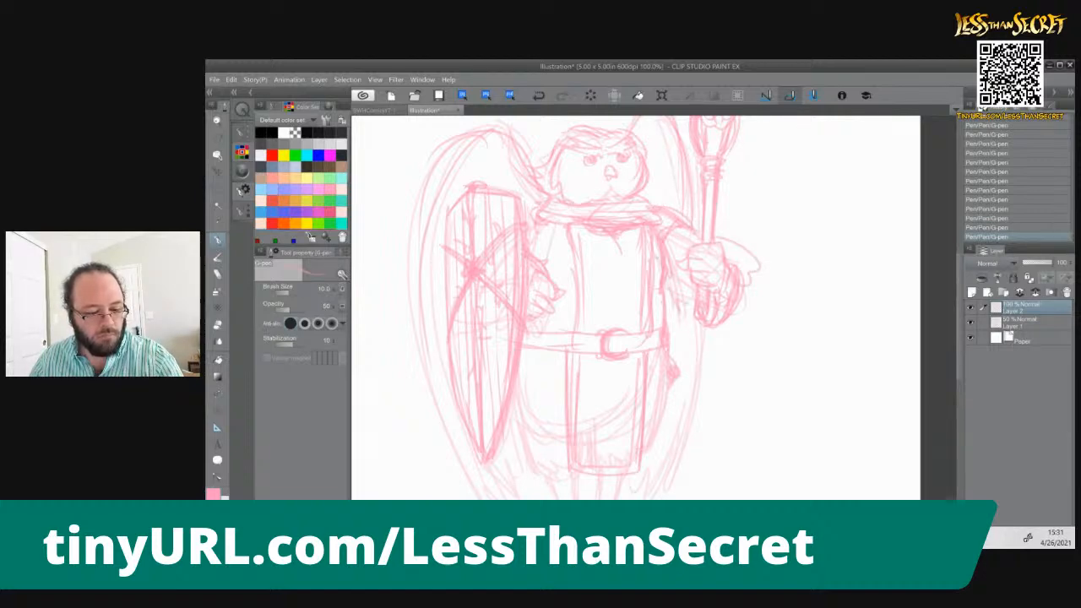
key("ctrl+z")
key("ctrl+z")
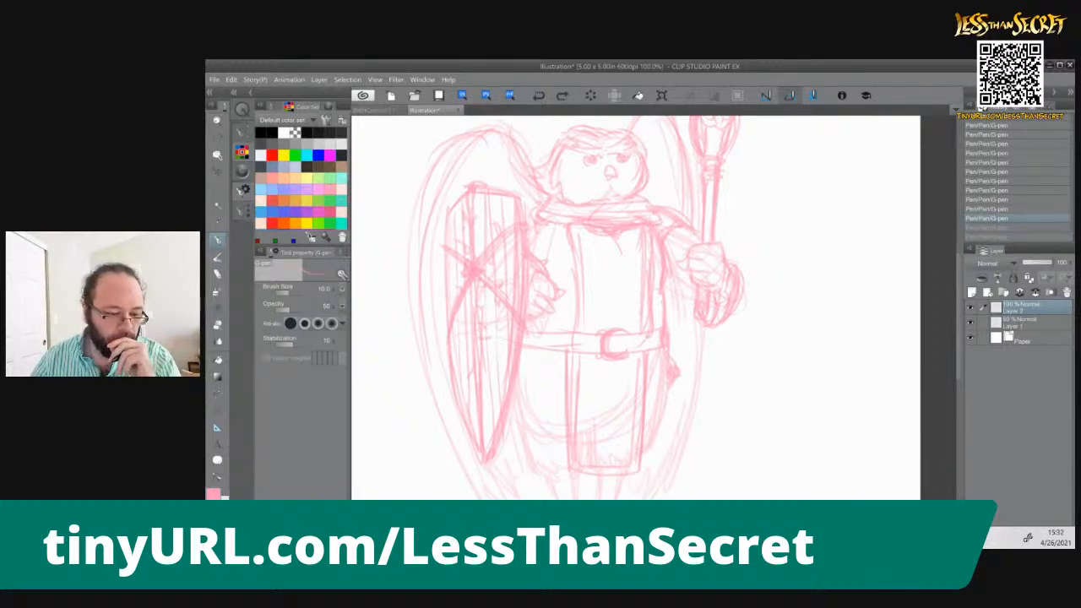
key("ctrl+y")
key("ctrl+y")
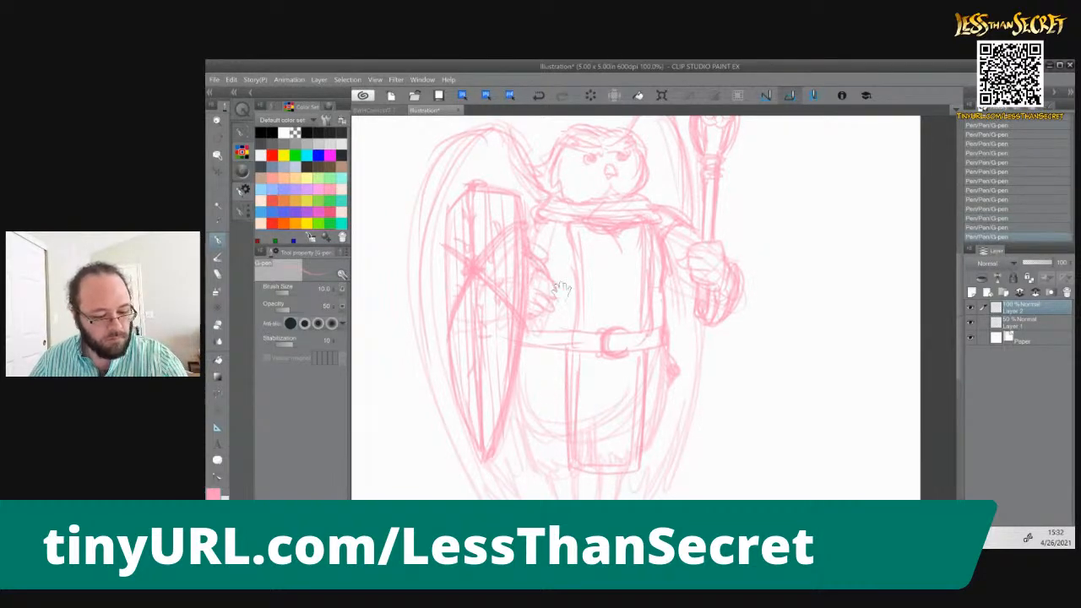
Sketch the tunic's flared side below the belt on the right and its curved hem between the shield and tabard
left_click_drag(583, 380, 602, 290)
left_click_drag(693, 274, 701, 304)
left_click_drag(682, 270, 678, 310)
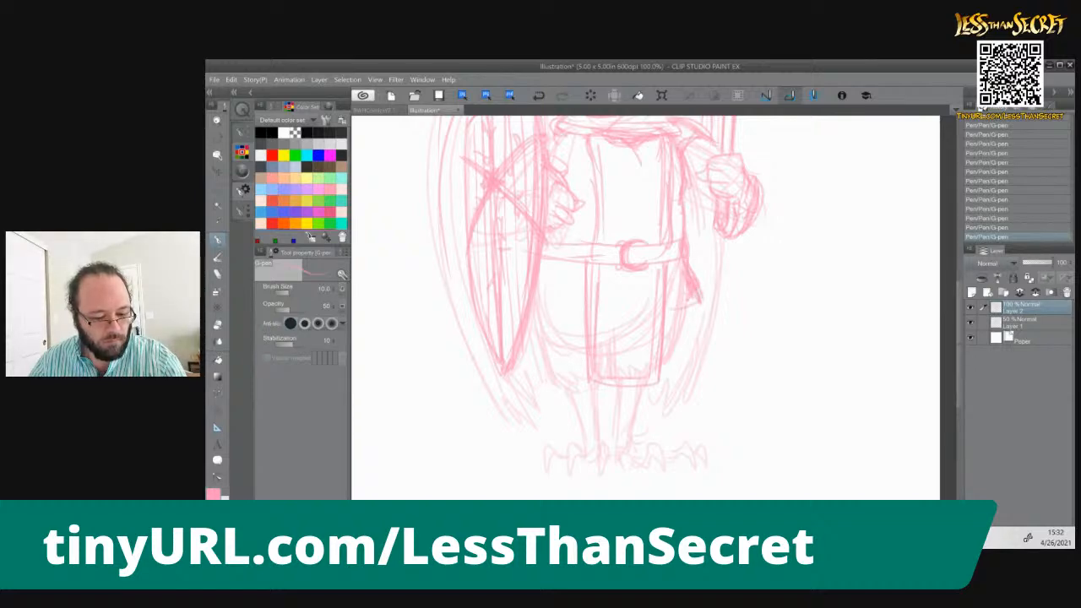
left_click_drag(585, 312, 536, 297)
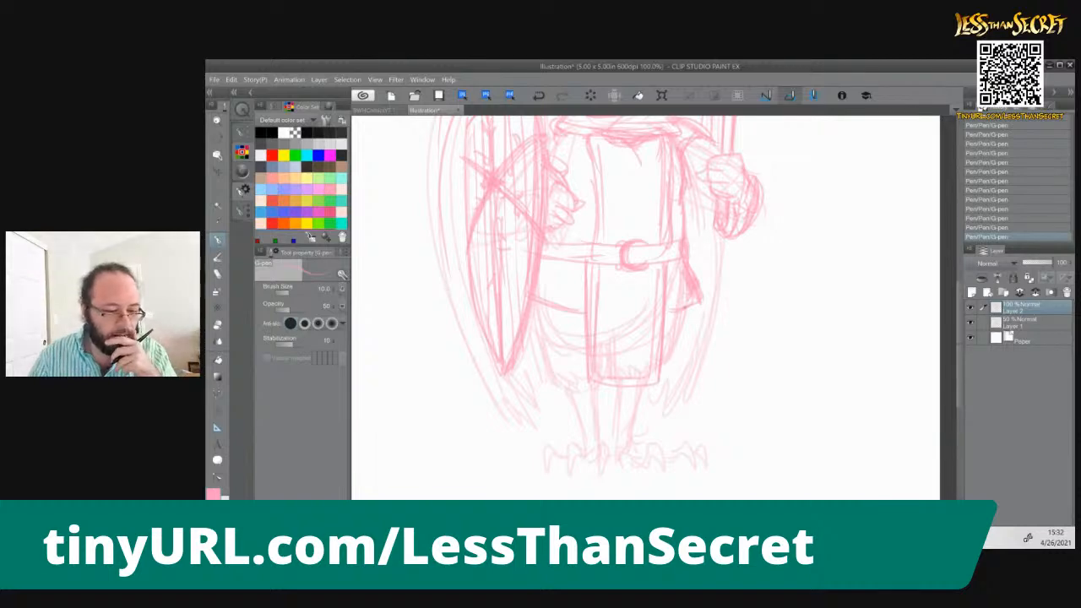
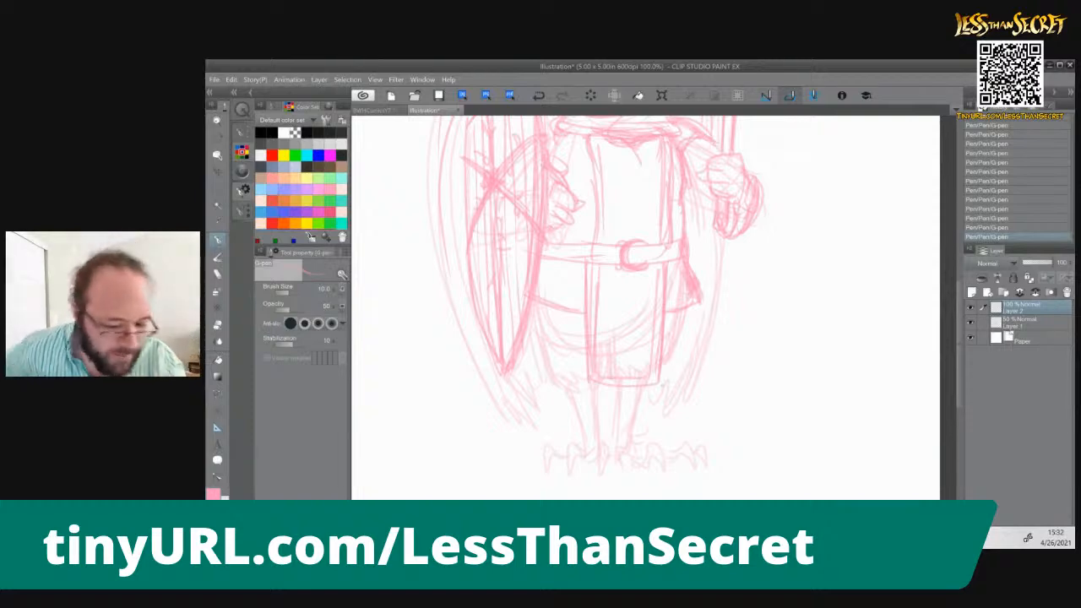
Firm up the legs below the tunic and redraw both taloned feet, with a ragged feather fringe at the body's lower edge
left_click_drag(685, 308, 630, 433)
mouse_move(619, 389)
left_mouse_down()
mouse_move(614, 451)
mouse_move(664, 464)
left_mouse_up()
mouse_move(662, 457)
left_mouse_down()
mouse_move(668, 470)
mouse_move(684, 443)
mouse_move(694, 466)
mouse_move(682, 456)
mouse_move(707, 465)
left_mouse_up()
mouse_move(630, 442)
left_mouse_down()
mouse_move(649, 455)
mouse_move(630, 450)
mouse_move(605, 475)
mouse_move(569, 446)
mouse_move(569, 477)
left_mouse_up()
mouse_move(571, 458)
left_mouse_down()
mouse_move(594, 466)
mouse_move(542, 454)
mouse_move(542, 471)
left_mouse_up()
left_click_drag(552, 461, 565, 457)
mouse_move(578, 394)
left_mouse_down()
mouse_move(581, 443)
mouse_move(594, 439)
left_mouse_up()
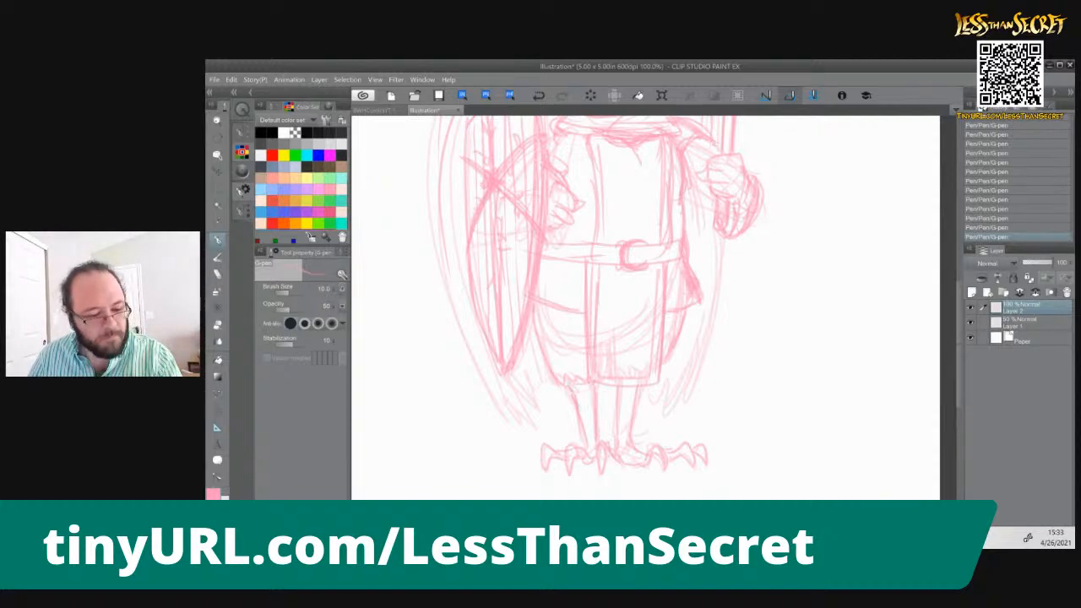
Sketch jagged feather tips along the lower end of the wing behind the shield
mouse_move(515, 309)
left_mouse_down()
mouse_move(582, 409)
mouse_move(616, 367)
left_mouse_up()
left_click_drag(549, 161, 588, 424)
left_click_drag(582, 211, 530, 456)
left_click_drag(598, 245, 532, 446)
left_click_drag(598, 443, 629, 495)
mouse_move(560, 407)
left_mouse_down()
mouse_move(627, 483)
mouse_move(649, 425)
left_mouse_up()
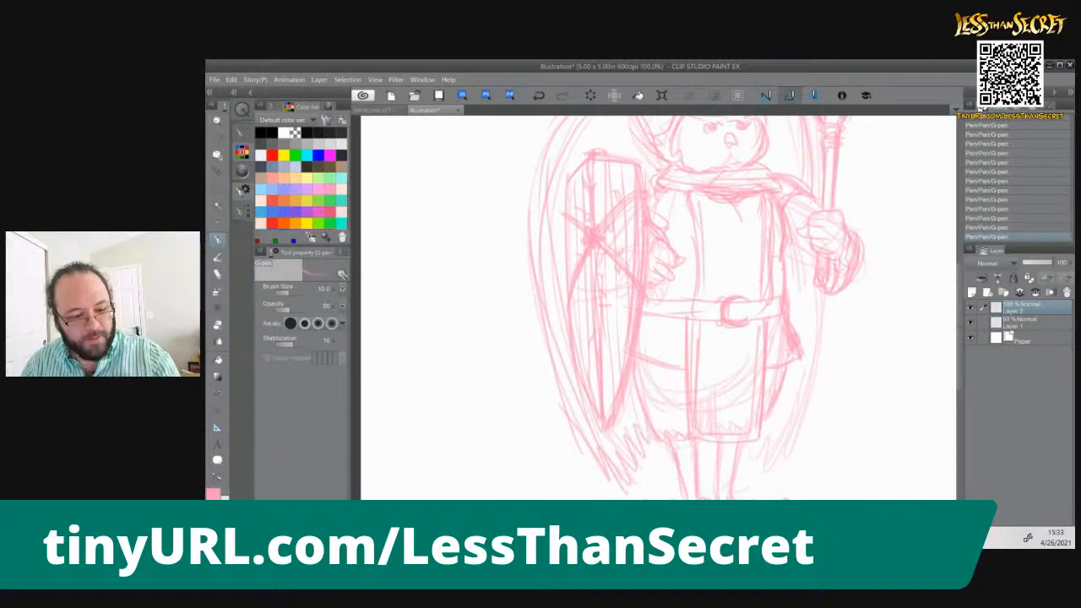
Redraw the outer edge of the wing behind the weapon arm and sketch its jagged lower feather tips
scroll(671, 394, "down", 2)
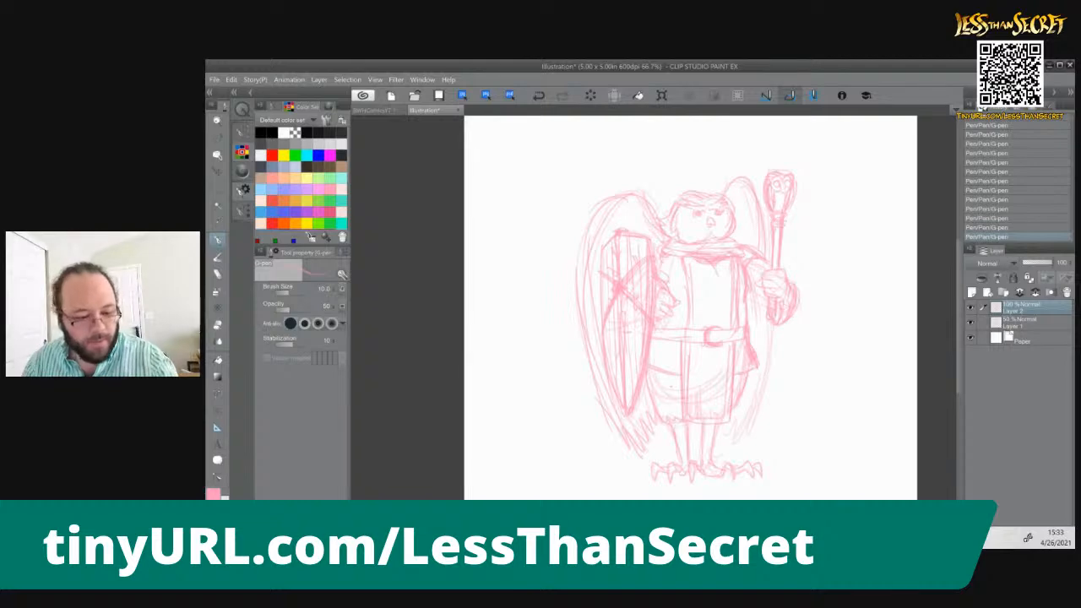
mouse_move(771, 324)
left_mouse_down()
mouse_move(748, 434)
mouse_move(730, 450)
left_mouse_up()
left_click_drag(767, 234, 771, 265)
left_click_drag(740, 414, 718, 446)
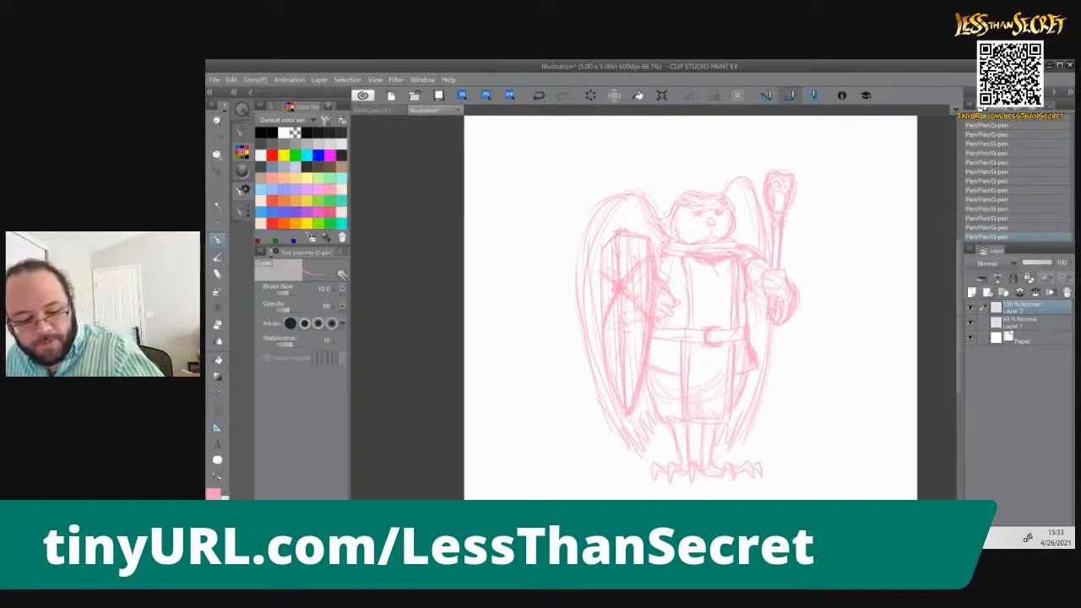
Add a new vector layer, switch to black, and ink the owl's beak, both eye circles and the left brow
left_click(986, 292)
left_click(265, 134)
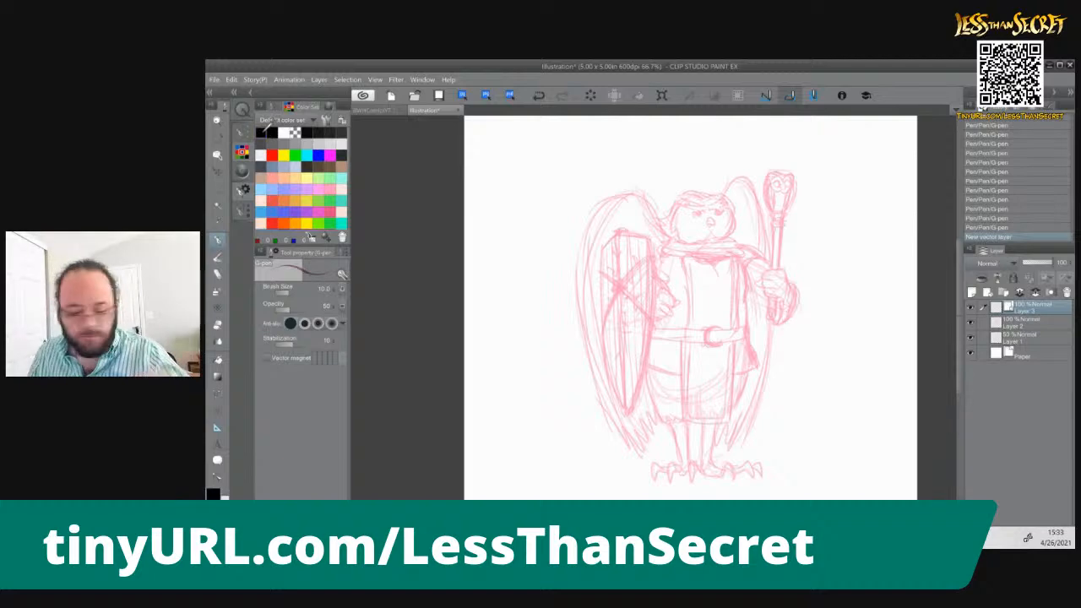
key("ctrl+plus")
key("ctrl+plus")
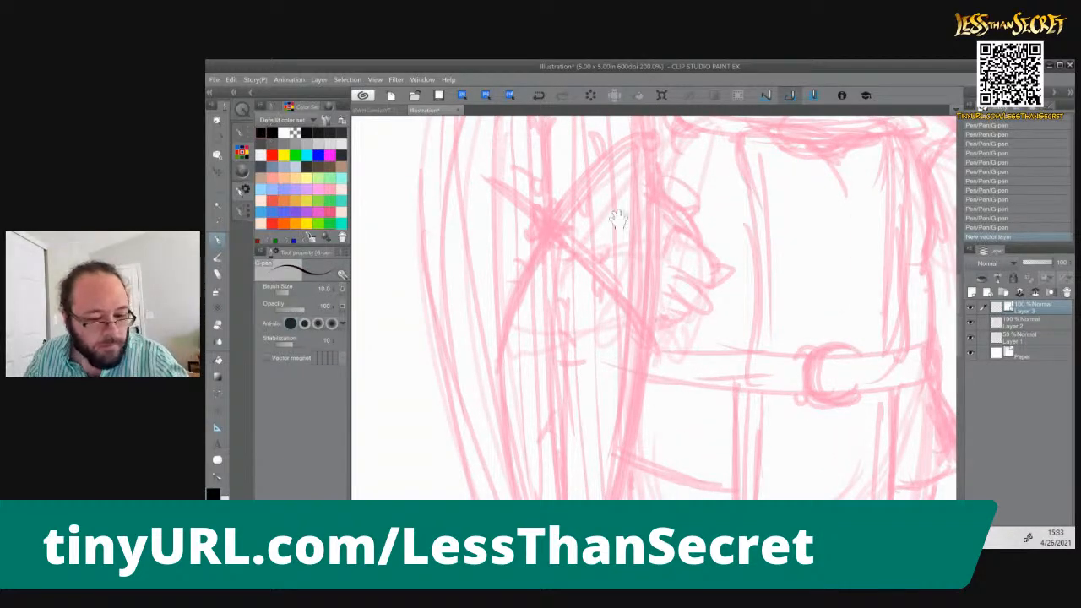
key("ctrl+minus")
key("ctrl+minus")
left_click_drag(710, 299, 685, 356)
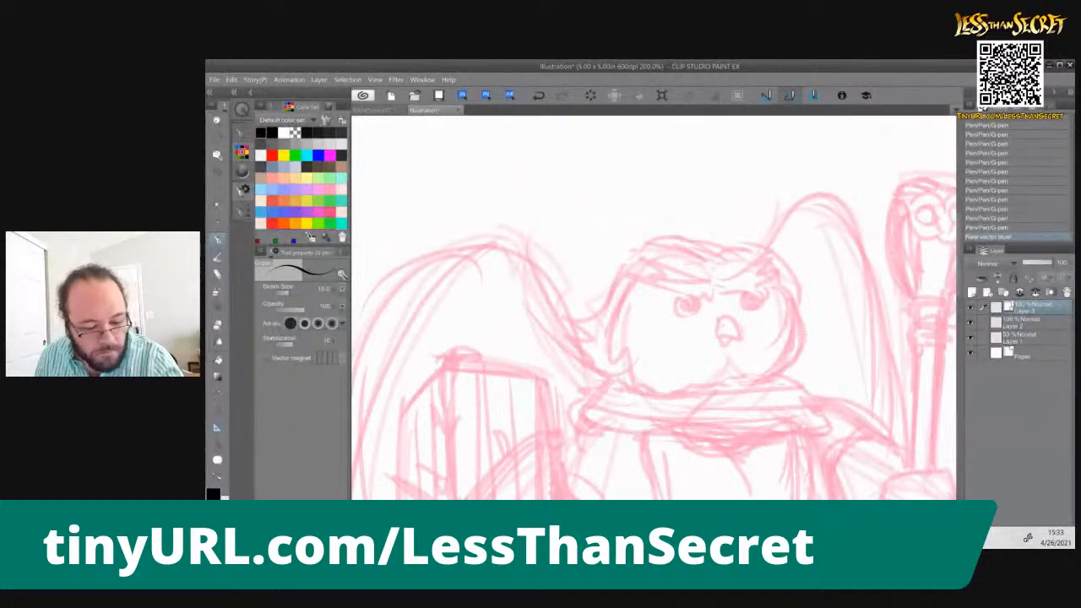
mouse_move(723, 315)
left_mouse_down()
mouse_move(717, 326)
mouse_move(741, 342)
mouse_move(721, 344)
mouse_move(734, 339)
left_mouse_up()
mouse_move(693, 297)
left_mouse_down()
mouse_move(677, 298)
mouse_move(695, 314)
mouse_move(693, 300)
mouse_move(757, 313)
mouse_move(747, 289)
mouse_move(644, 262)
mouse_move(630, 272)
mouse_move(655, 282)
left_mouse_up()
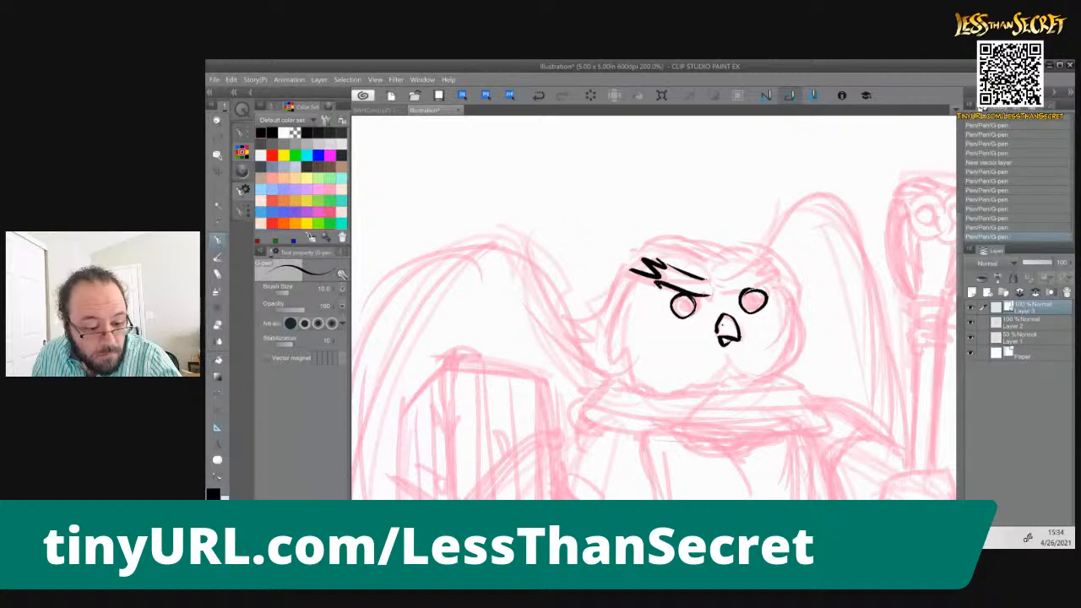
Redraw the left brow's lower edge, ink a matching jagged right brow with solid pupils, and start the crown's curve above it
key("ctrl+z")
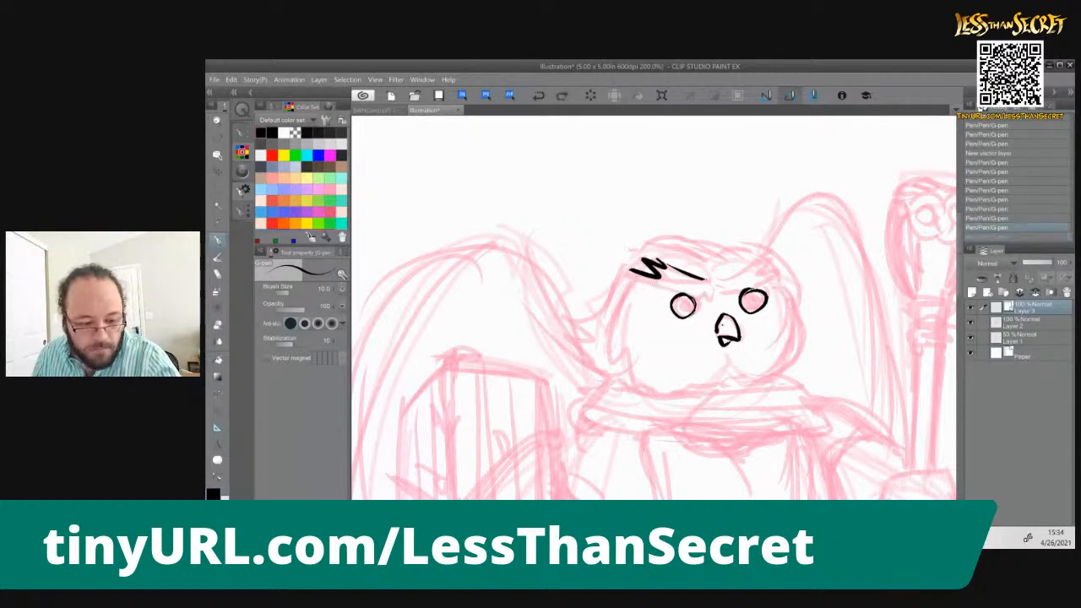
mouse_move(711, 296)
left_mouse_down()
mouse_move(655, 288)
mouse_move(631, 272)
left_mouse_up()
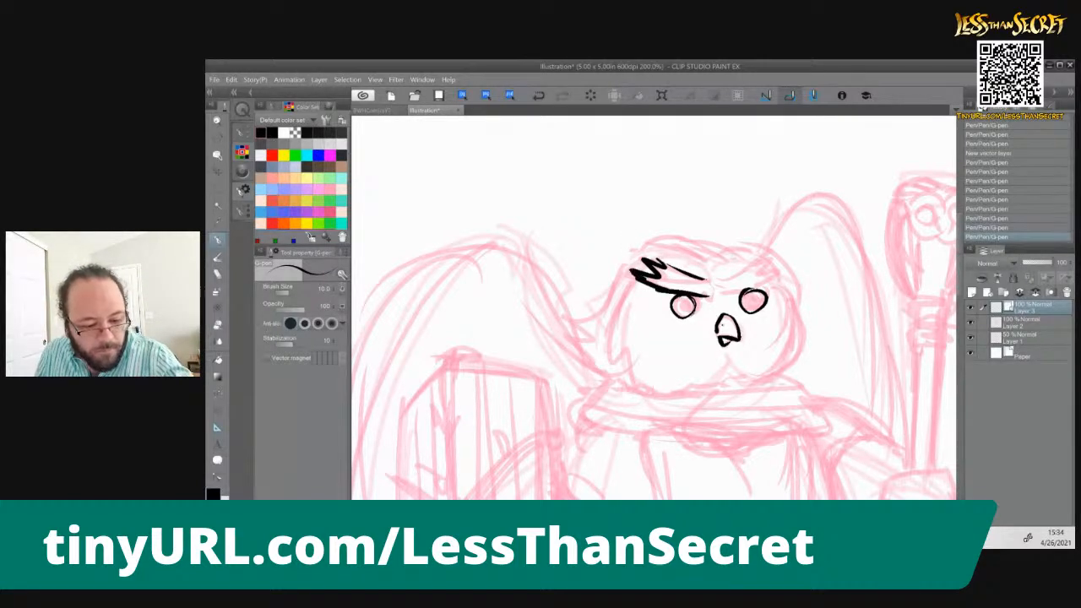
mouse_move(703, 287)
left_mouse_down()
mouse_move(762, 257)
mouse_move(779, 282)
mouse_move(737, 294)
mouse_move(777, 275)
left_mouse_up()
mouse_move(686, 298)
left_mouse_down()
mouse_move(677, 311)
mouse_move(686, 307)
left_mouse_up()
mouse_move(760, 294)
left_mouse_down()
mouse_move(749, 308)
mouse_move(752, 299)
left_mouse_up()
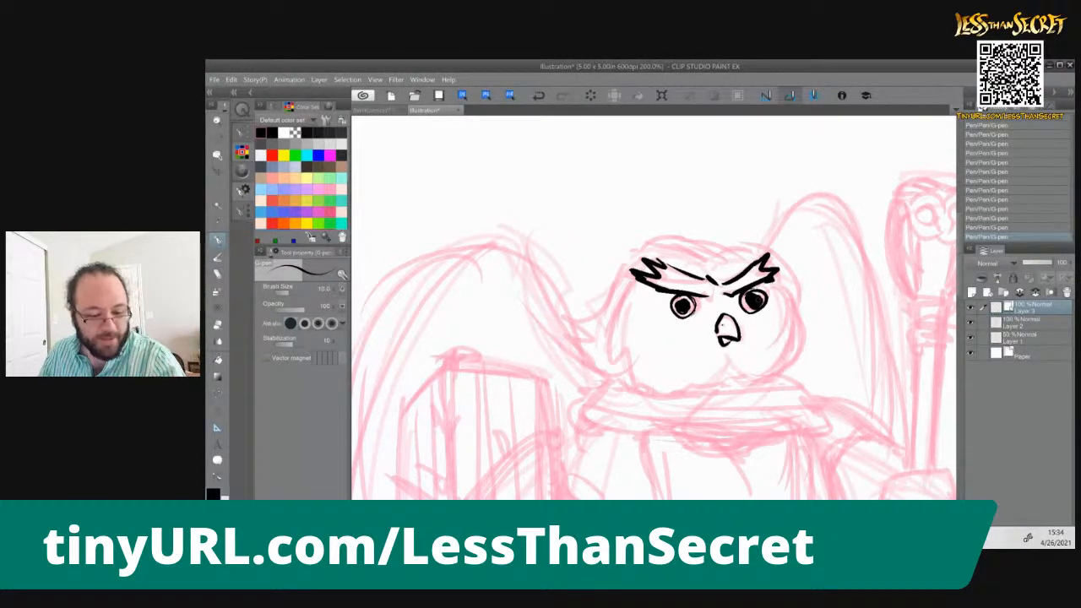
mouse_move(718, 255)
left_mouse_down()
mouse_move(764, 248)
mouse_move(781, 260)
left_mouse_up()
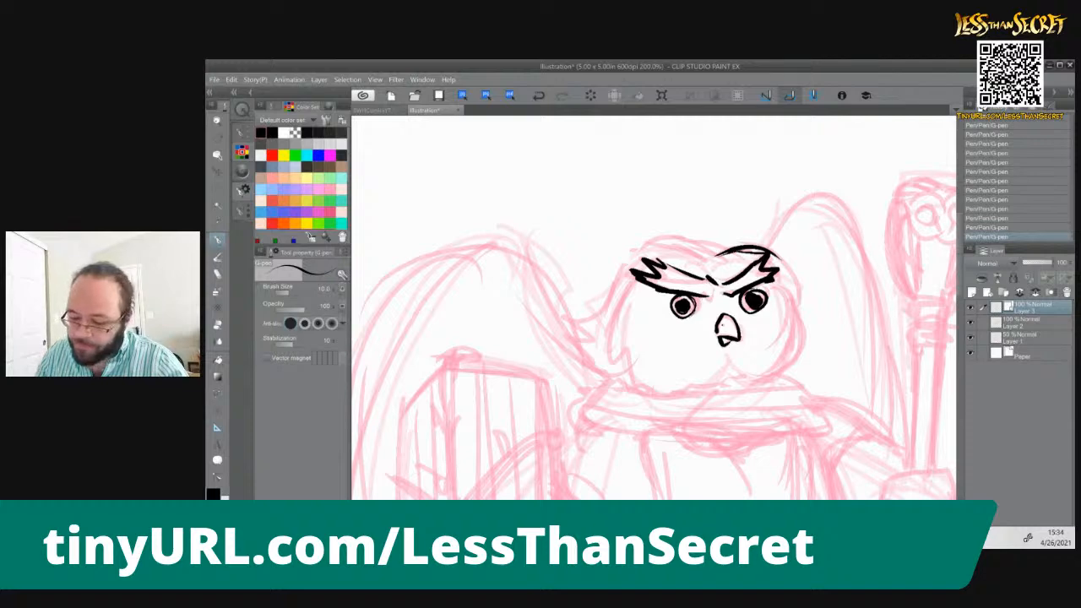
Erase a small highlight into each pupil with the Rough eraser at size 8
key("e")
key("bracketleft")
key("bracketleft")
key("bracketleft")
key("bracketleft")
key("bracketleft")
key("bracketleft")
key("bracketleft")
key("bracketleft")
key("bracketleft")
key("bracketleft")
key("bracketleft")
key("bracketleft")
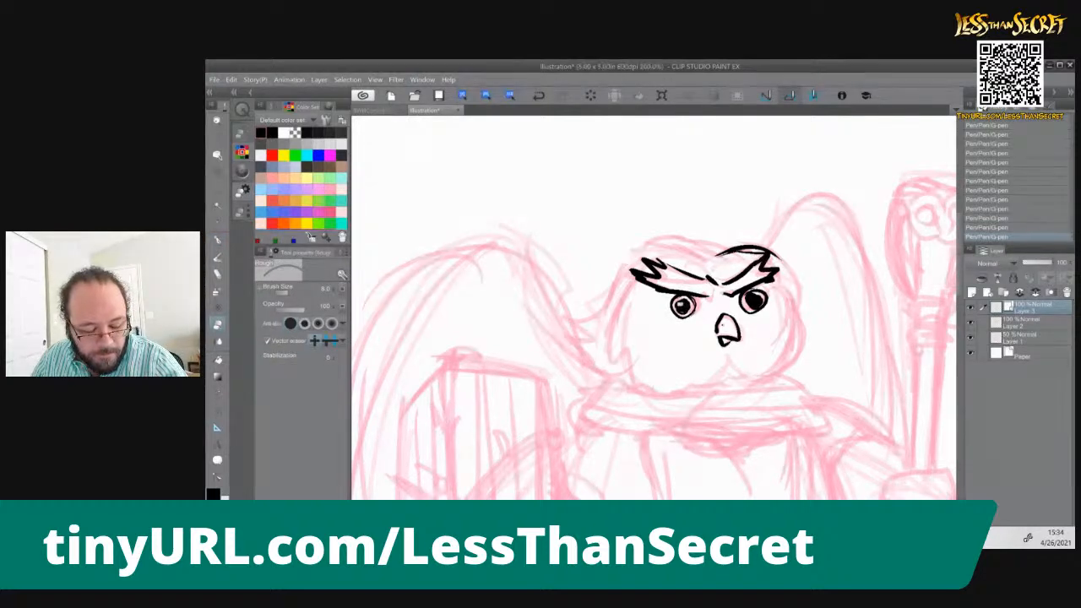
left_click_drag(772, 250, 781, 258)
left_click_drag(755, 299, 749, 297)
key("ctrl+z")
left_click_drag(750, 298, 748, 300)
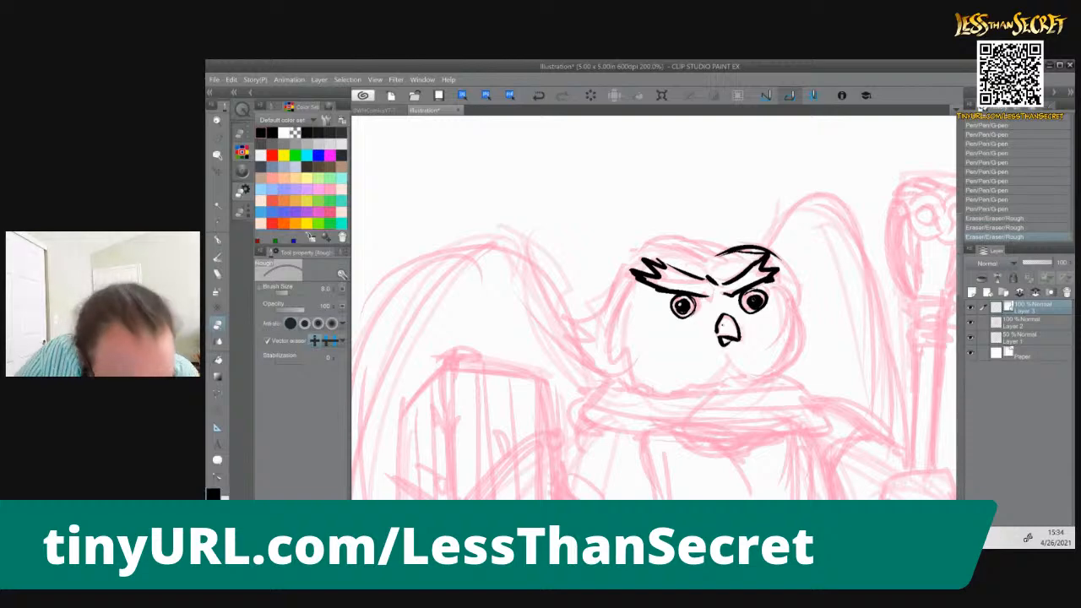
Ink the head's outline with the G-pen, including the crown, rounded cheeks and the feather tufts on the left side
key("p")
mouse_move(774, 257)
left_mouse_down()
mouse_move(802, 289)
mouse_move(778, 368)
mouse_move(762, 369)
left_mouse_up()
mouse_move(805, 311)
left_mouse_down()
mouse_move(797, 350)
mouse_move(732, 379)
left_mouse_up()
mouse_move(726, 250)
left_mouse_down()
mouse_move(668, 237)
mouse_move(739, 247)
left_mouse_up()
mouse_move(645, 247)
left_mouse_down()
mouse_move(709, 256)
mouse_move(631, 263)
mouse_move(606, 331)
mouse_move(633, 370)
left_mouse_up()
left_click_drag(633, 283, 641, 375)
mouse_move(613, 332)
left_mouse_down()
mouse_move(660, 387)
mouse_move(715, 391)
mouse_move(726, 380)
left_mouse_up()
Ink the thick scarf around the neck with its fold lines, and add small feather strokes under the chin
mouse_move(629, 244)
left_mouse_down()
mouse_move(591, 337)
mouse_move(598, 371)
mouse_move(733, 390)
mouse_move(790, 382)
mouse_move(818, 420)
mouse_move(829, 414)
mouse_move(718, 443)
left_mouse_up()
mouse_move(605, 379)
left_mouse_down()
mouse_move(580, 404)
mouse_move(658, 446)
mouse_move(764, 456)
mouse_move(611, 429)
mouse_move(645, 427)
left_mouse_up()
left_click_drag(817, 411, 688, 437)
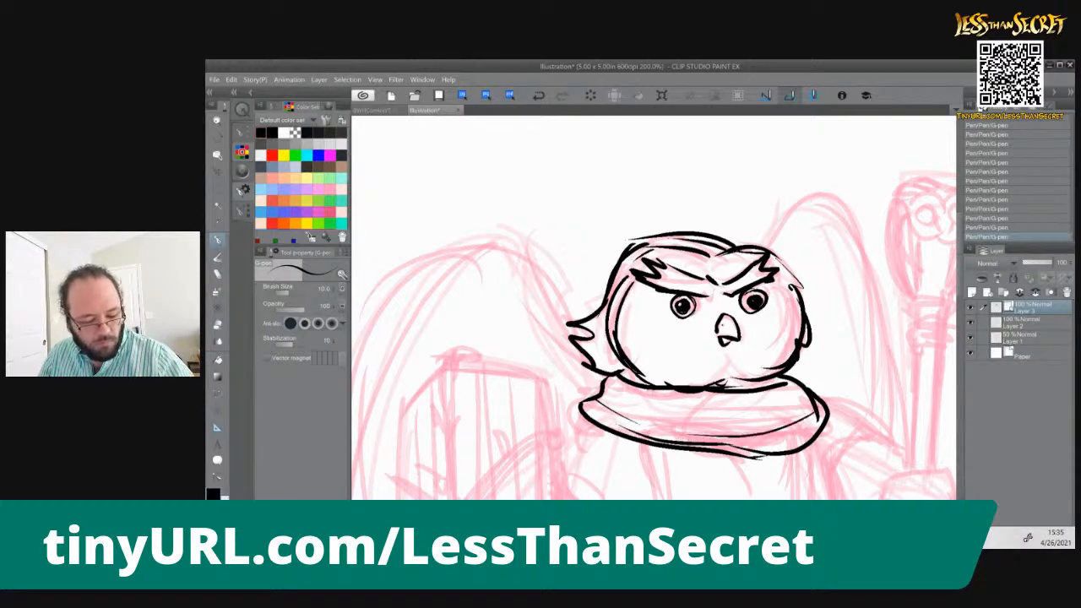
left_click_drag(606, 388, 648, 405)
mouse_move(808, 393)
left_mouse_down()
mouse_move(771, 402)
mouse_move(623, 387)
mouse_move(648, 405)
left_mouse_up()
left_click_drag(583, 401, 517, 230)
left_click_drag(663, 199, 649, 208)
left_click_drag(657, 202, 677, 213)
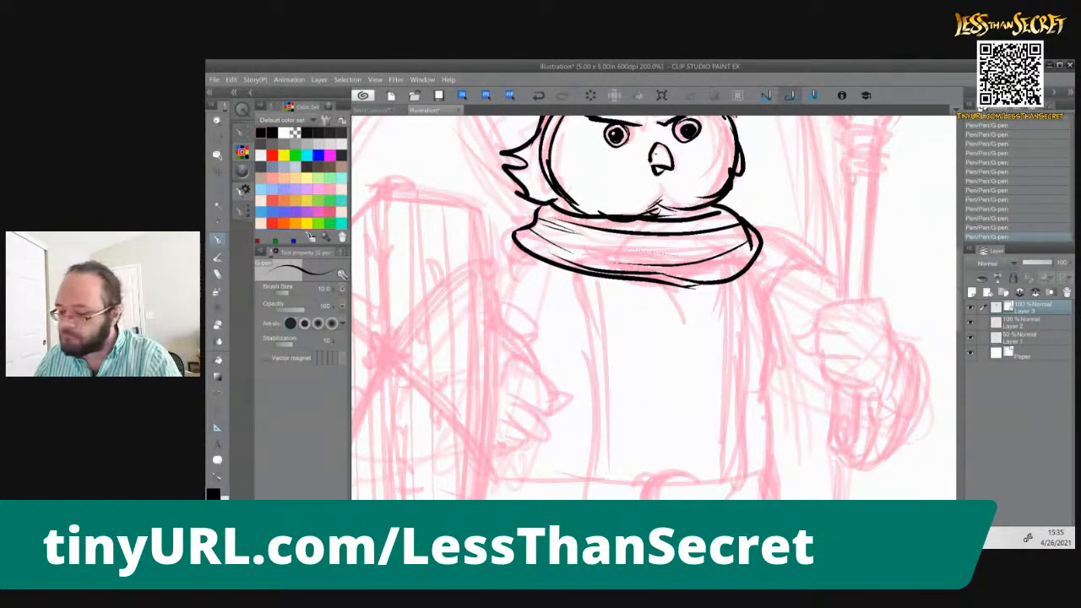
Ink the tabard's left and right edges from the scarf down to the belt
scroll(708, 213, "down", 1)
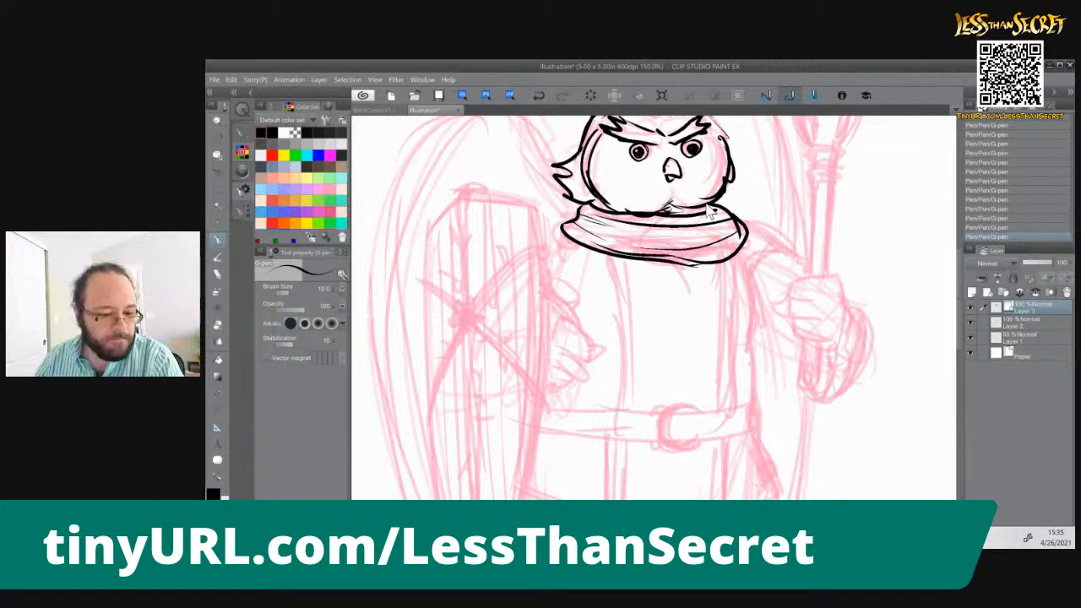
left_click_drag(608, 252, 608, 307)
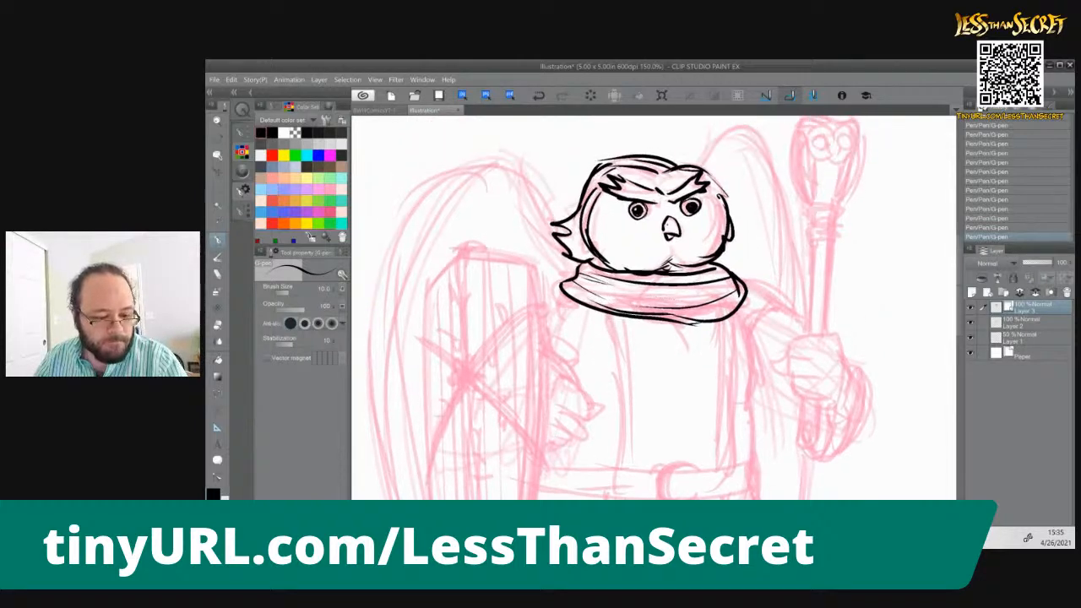
left_click_drag(587, 346, 612, 257)
mouse_move(621, 216)
left_mouse_down()
mouse_move(642, 281)
mouse_move(647, 377)
left_mouse_up()
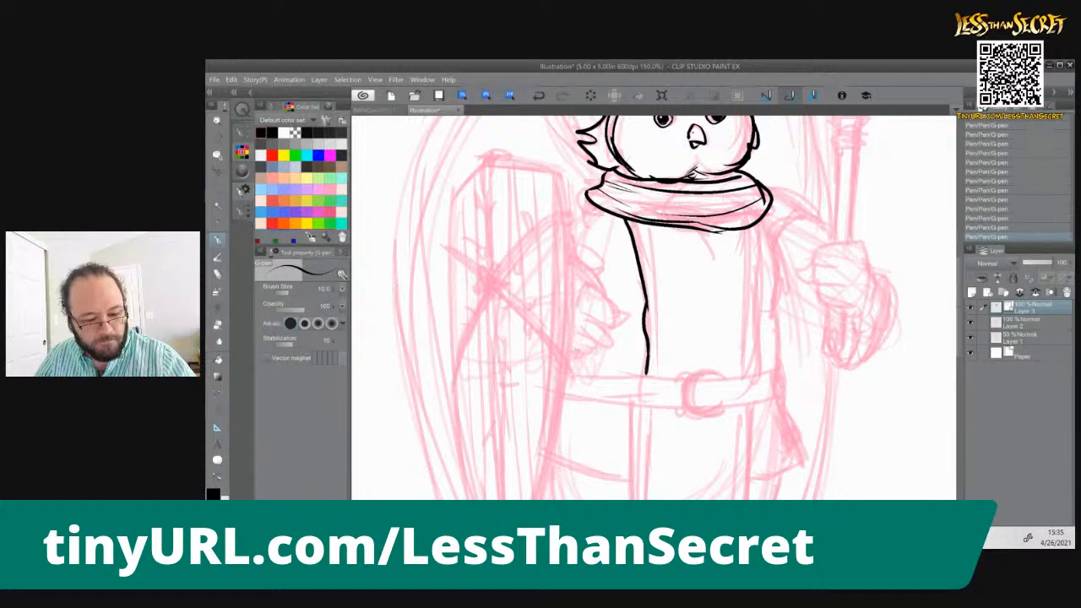
mouse_move(751, 230)
left_mouse_down()
mouse_move(764, 302)
mouse_move(757, 372)
mouse_move(782, 375)
mouse_move(787, 395)
left_mouse_up()
mouse_move(694, 407)
left_mouse_down()
mouse_move(771, 413)
mouse_move(794, 392)
mouse_move(781, 405)
left_mouse_up()
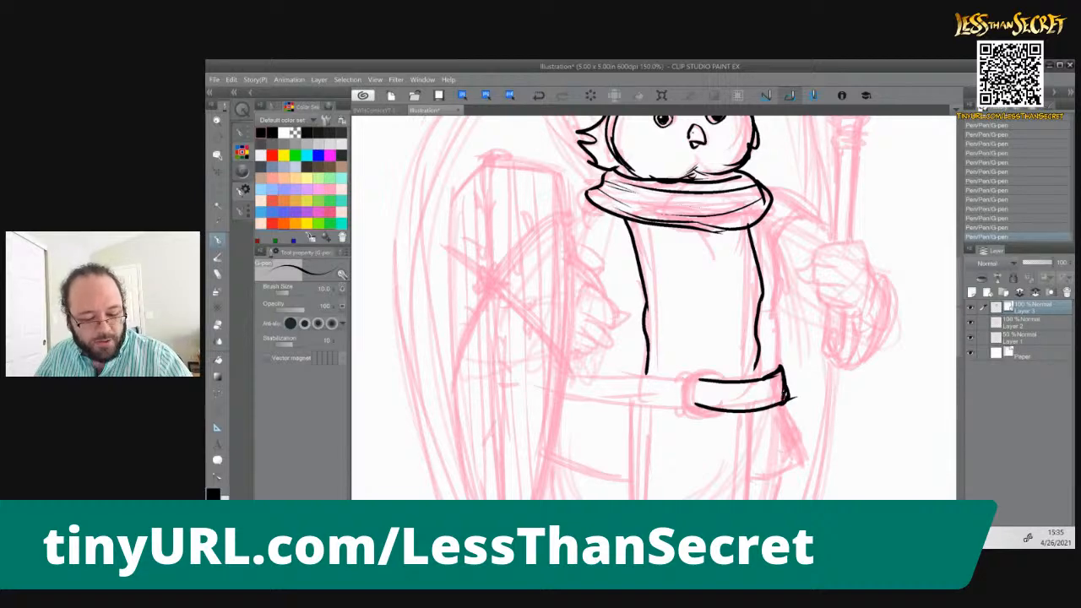
key("e")
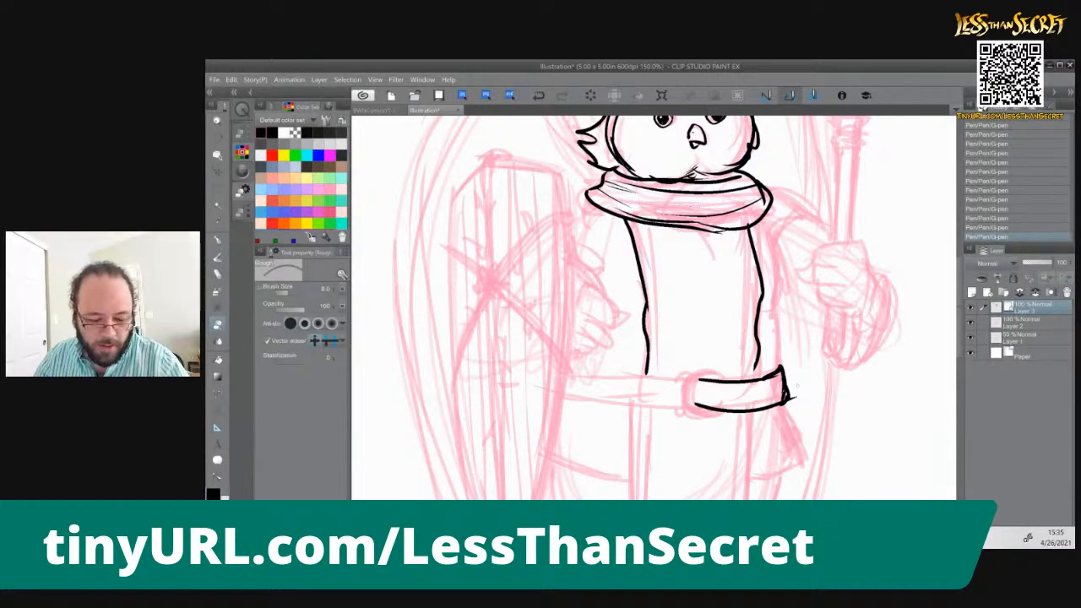
left_click_drag(795, 397, 784, 395)
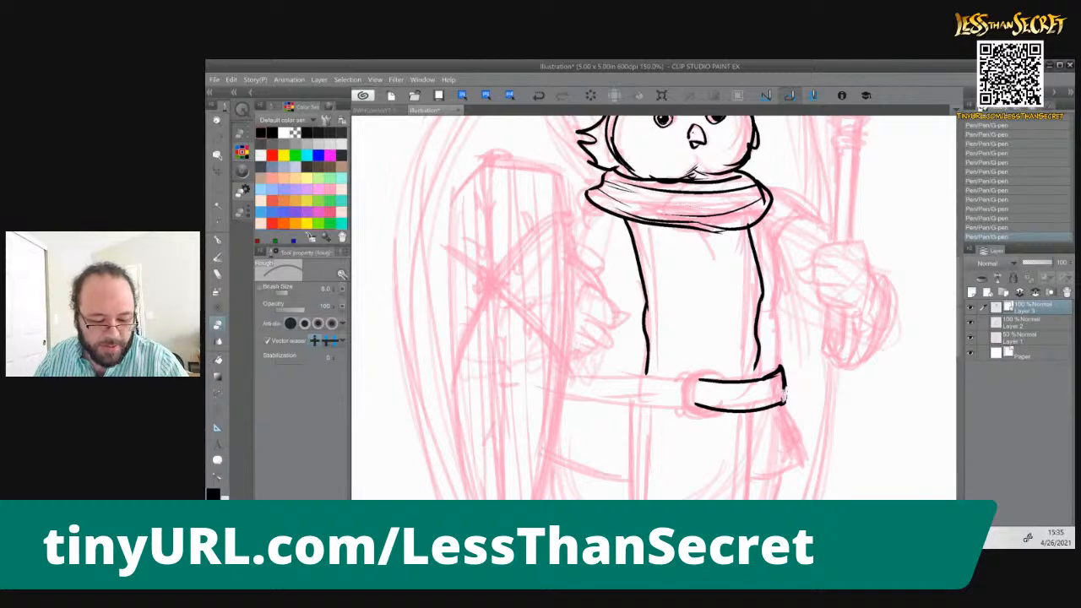
key("p")
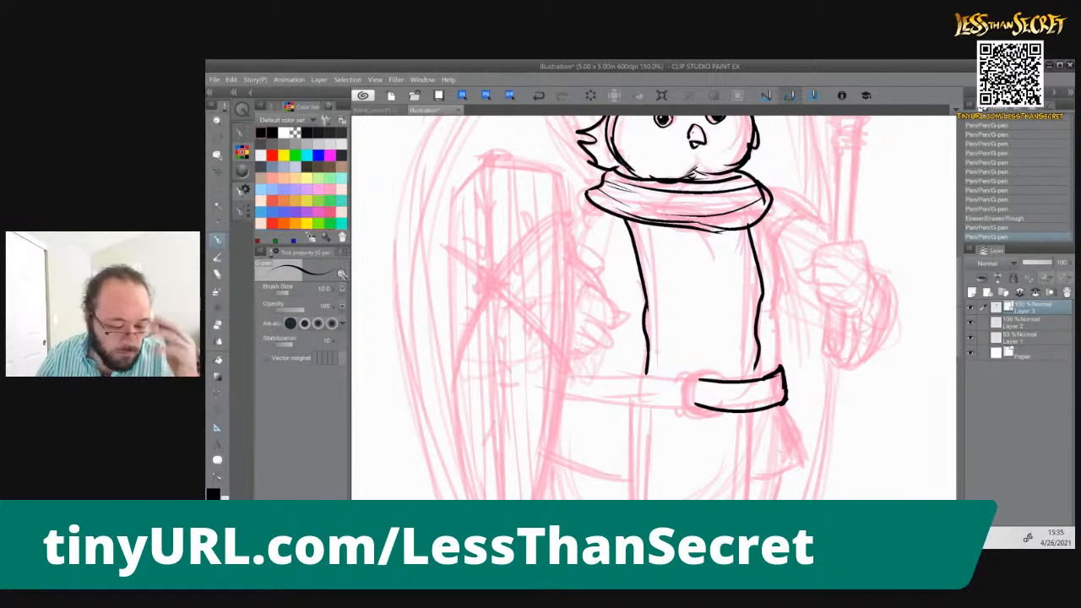
key("ctrl+z")
key("ctrl+z")
key("ctrl+z")
key("ctrl+z")
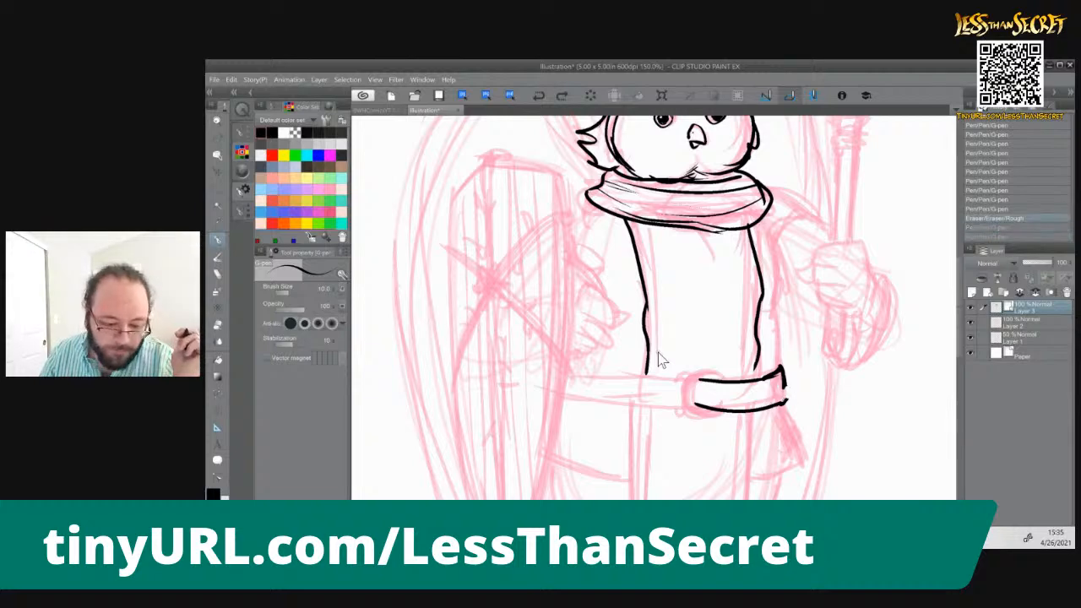
key("ctrl+z")
key("ctrl+z")
key("ctrl+z")
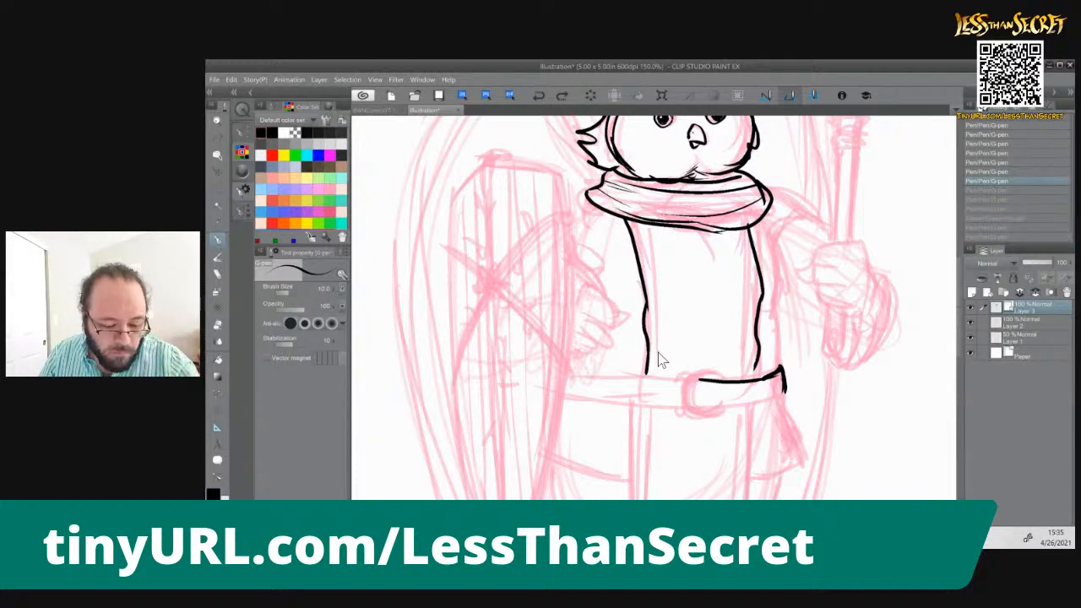
key("ctrl+z")
Ink the belt's right section with a squared end, and the round buckle at the tabard's center
left_click_drag(699, 381, 781, 367)
mouse_move(698, 408)
left_mouse_down()
mouse_move(786, 397)
mouse_move(773, 398)
left_mouse_up()
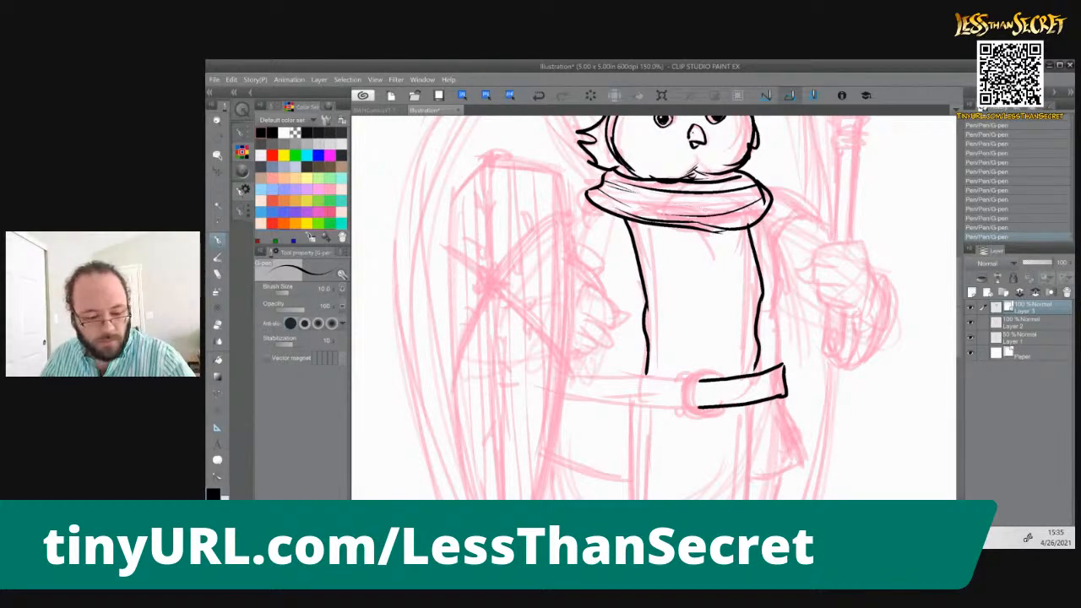
mouse_move(714, 377)
left_mouse_down()
mouse_move(694, 386)
mouse_move(697, 404)
mouse_move(723, 410)
left_mouse_up()
mouse_move(693, 375)
left_mouse_down()
mouse_move(724, 378)
mouse_move(683, 403)
mouse_move(692, 413)
mouse_move(676, 380)
mouse_move(691, 374)
mouse_move(675, 413)
mouse_move(688, 413)
left_mouse_up()
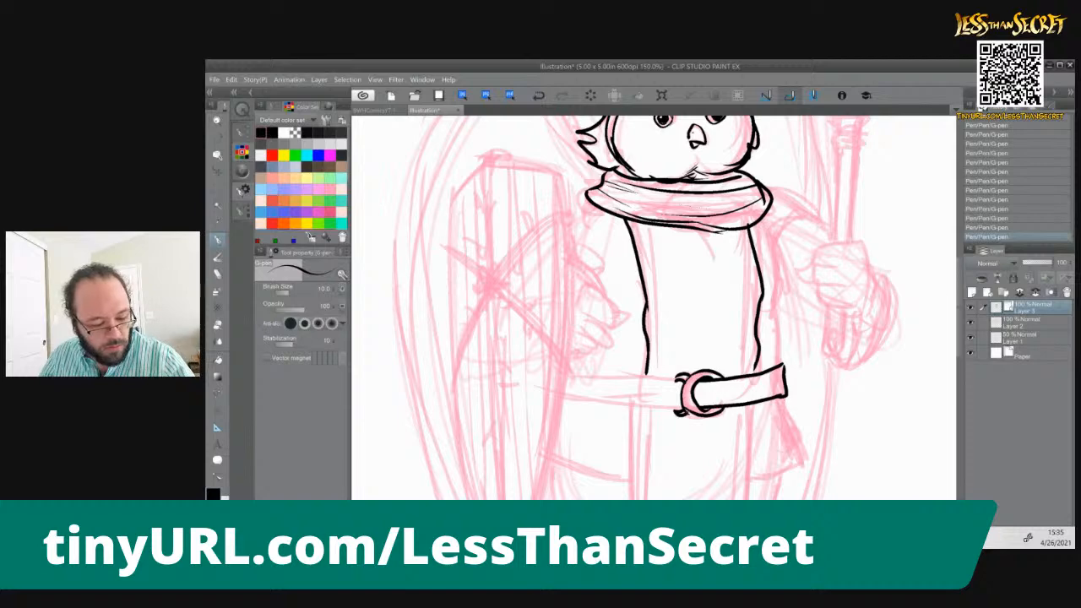
Ink the belt's left section with a doubled upper edge, and the tunic's right side from the scarf to the belt
left_click_drag(569, 374, 681, 384)
left_click_drag(564, 398, 681, 407)
key("ctrl+z")
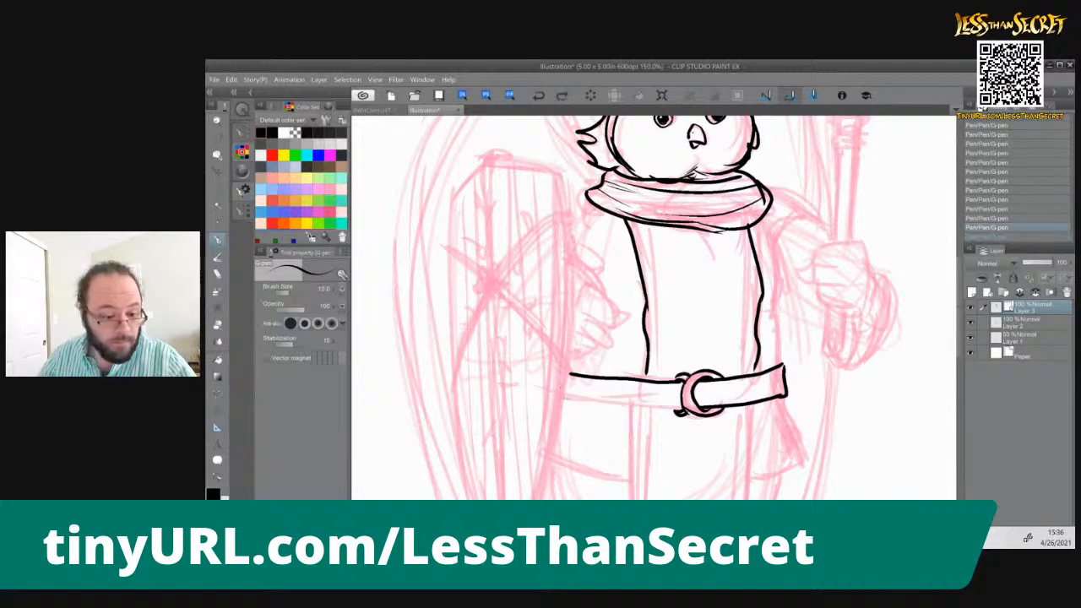
left_click_drag(561, 397, 676, 412)
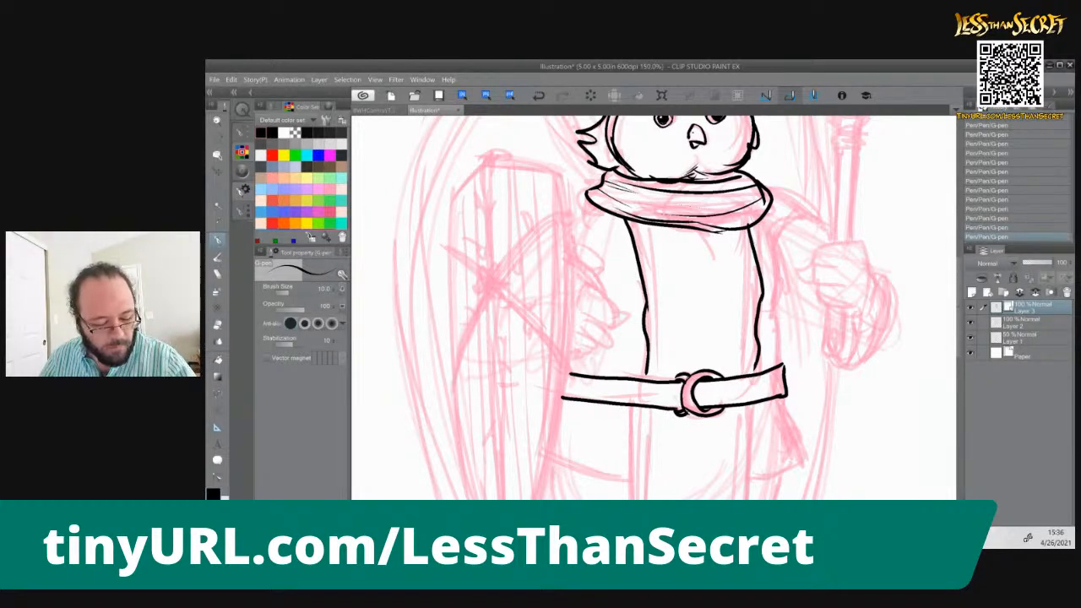
mouse_move(573, 372)
left_mouse_down()
mouse_move(674, 381)
mouse_move(784, 366)
left_mouse_up()
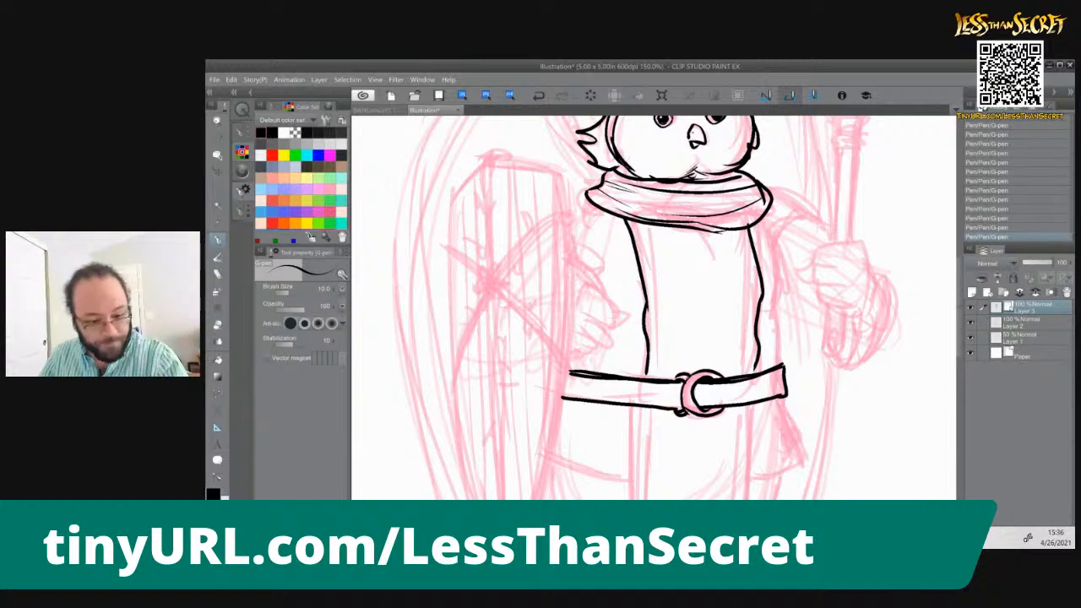
left_click_drag(765, 223, 779, 366)
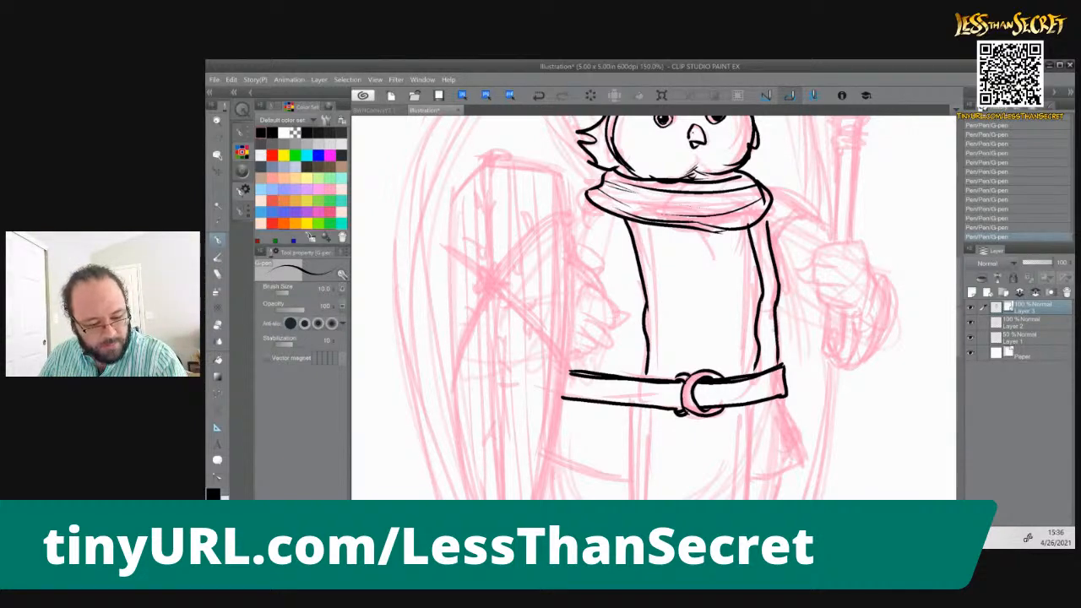
mouse_move(763, 188)
left_mouse_down()
mouse_move(821, 222)
mouse_move(782, 229)
mouse_move(772, 250)
left_mouse_up()
left_click_drag(764, 211, 768, 222)
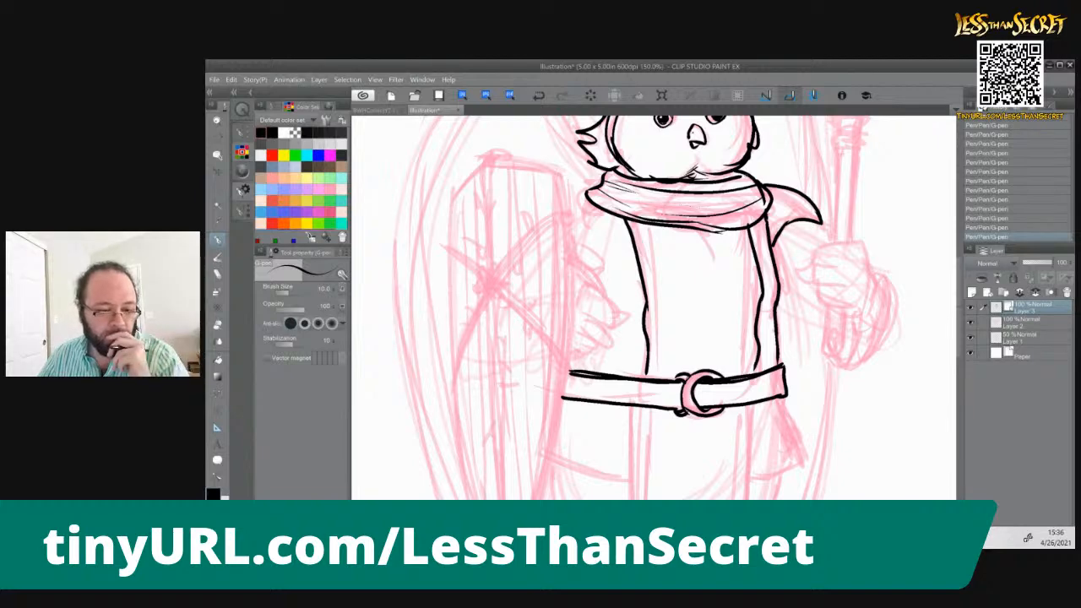
key("ctrl+z")
key("ctrl+z")
key("ctrl+z")
key("ctrl+z")
key("ctrl+z")
key("ctrl+z")
key("ctrl+z")
Ink a folded cloth flap with a ragged tip extending from the scarf over the right shoulder, with short crease lines
left_click_drag(764, 212, 769, 223)
mouse_move(765, 180)
left_mouse_down()
mouse_move(826, 197)
mouse_move(821, 223)
mouse_move(779, 231)
mouse_move(772, 249)
left_mouse_up()
mouse_move(816, 216)
left_mouse_down()
mouse_move(780, 225)
mouse_move(772, 243)
mouse_move(814, 209)
mouse_move(815, 197)
mouse_move(780, 183)
mouse_move(816, 212)
left_mouse_up()
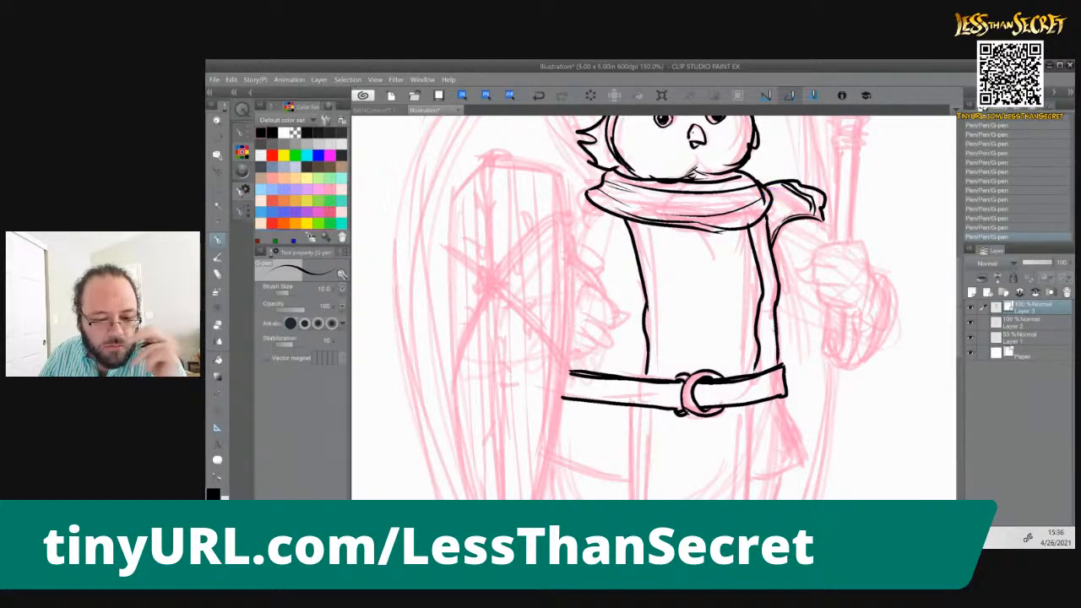
mouse_move(772, 203)
left_mouse_down()
mouse_move(780, 224)
mouse_move(779, 208)
left_mouse_up()
left_click_drag(775, 203, 784, 221)
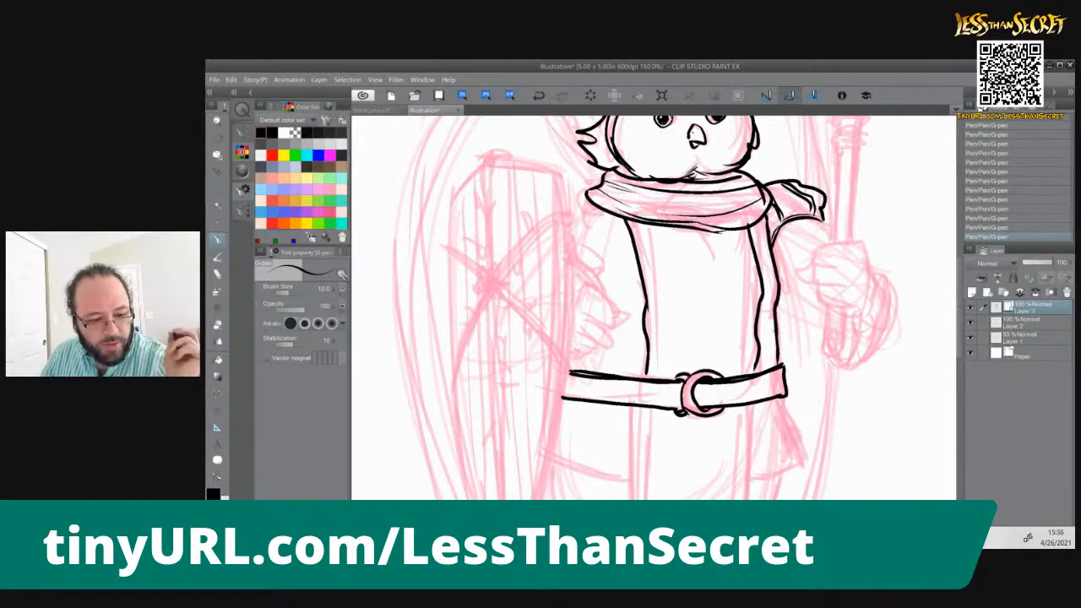
Ink the raised hand's knuckles and fingers gripping the staff, with a pointed claw tip, and extend the nearby shoulder curve
mouse_move(870, 264)
left_mouse_down()
mouse_move(863, 242)
mouse_move(817, 248)
mouse_move(814, 260)
mouse_move(851, 261)
mouse_move(813, 277)
mouse_move(847, 283)
mouse_move(816, 292)
mouse_move(855, 308)
left_mouse_up()
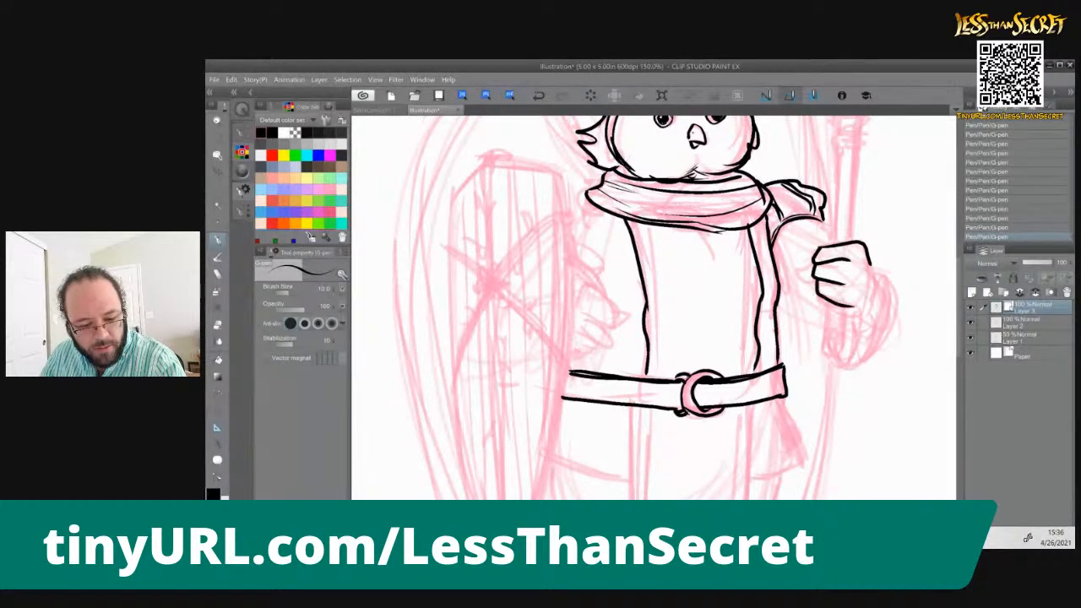
mouse_move(812, 258)
left_mouse_down()
mouse_move(803, 270)
mouse_move(816, 282)
left_mouse_up()
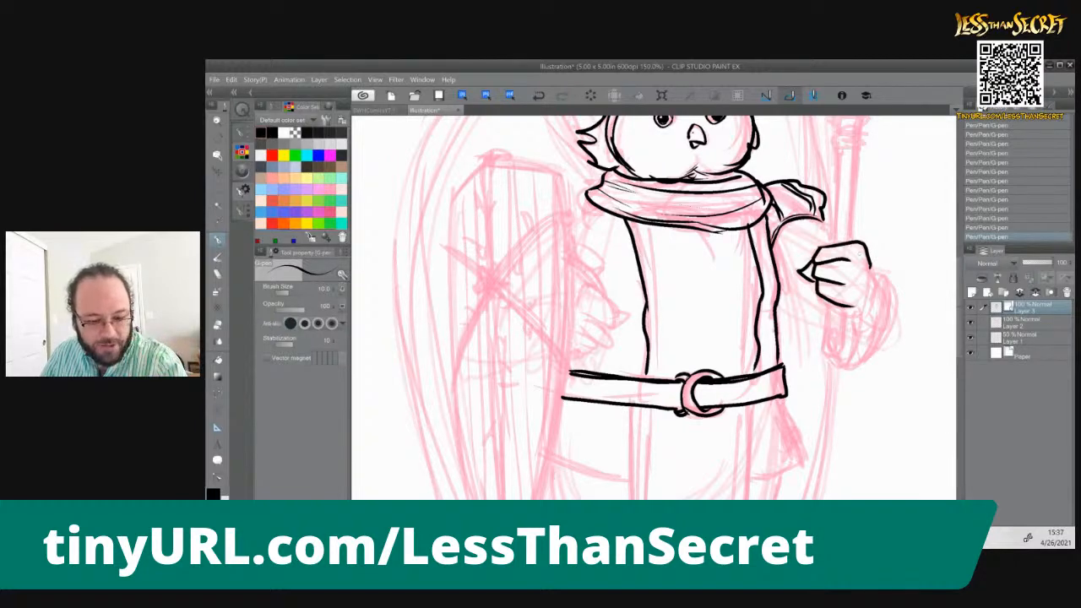
left_click_drag(817, 220, 830, 228)
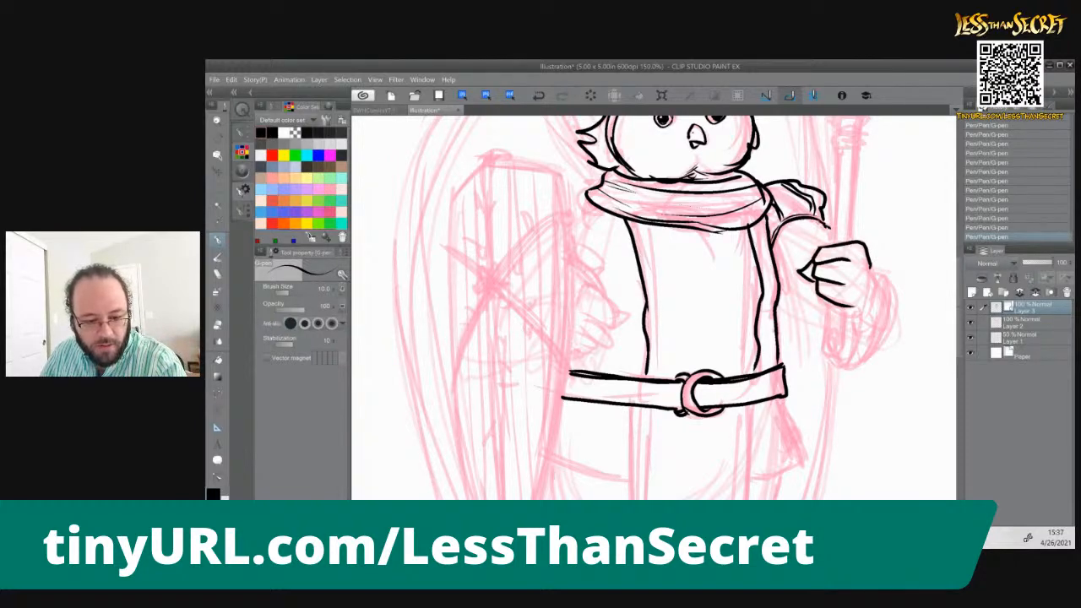
Ink the staff's two straight shaft edges from above the gripping hand up to the collar below the staff head
left_click_drag(838, 150, 831, 239)
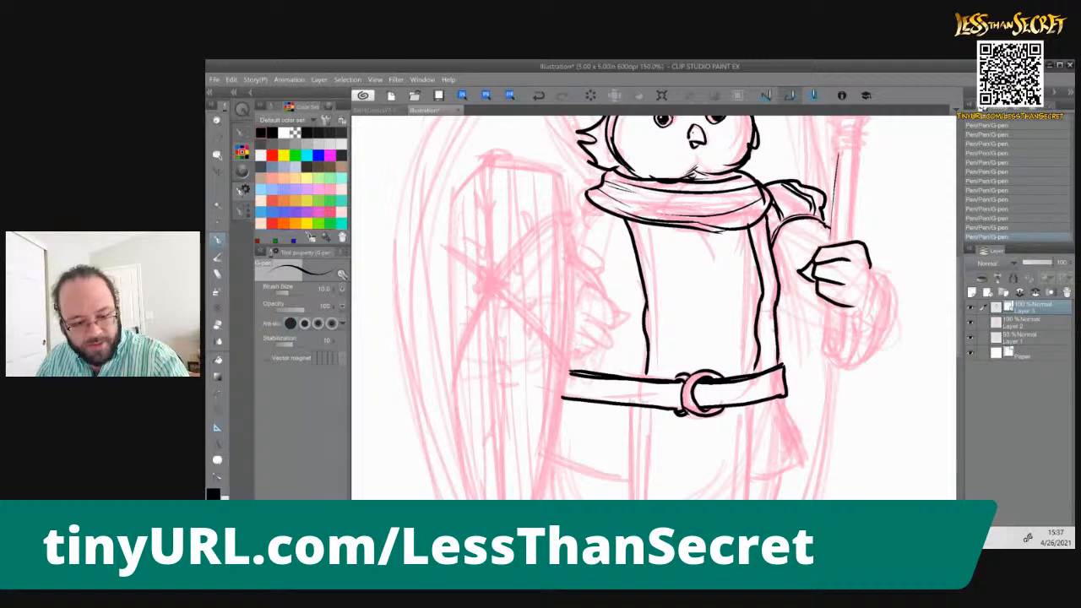
key("ctrl+z")
left_click_drag(833, 245, 838, 152)
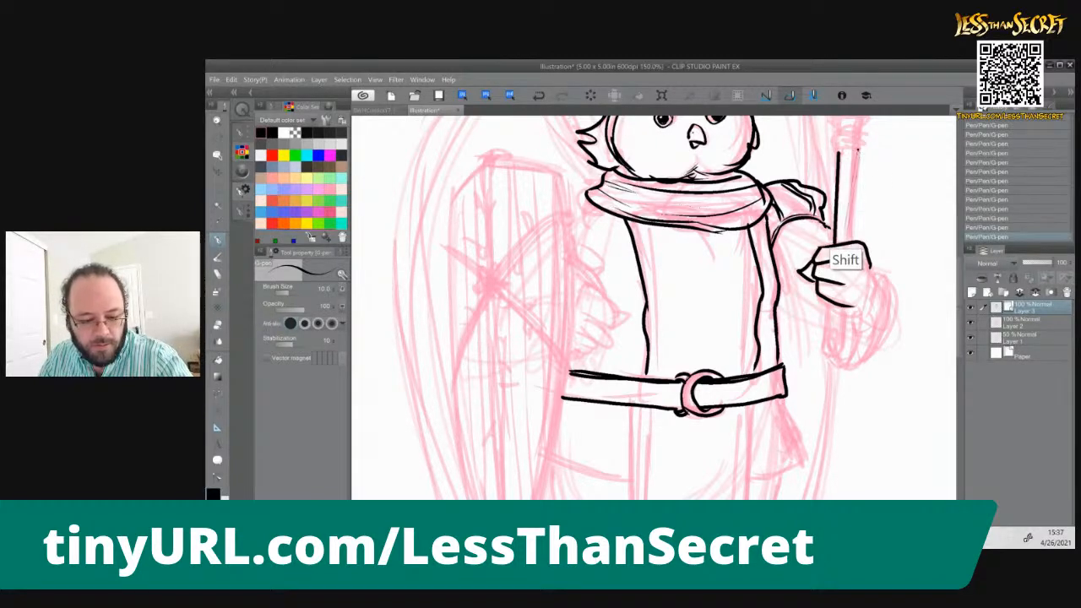
left_click_drag(851, 240, 858, 151)
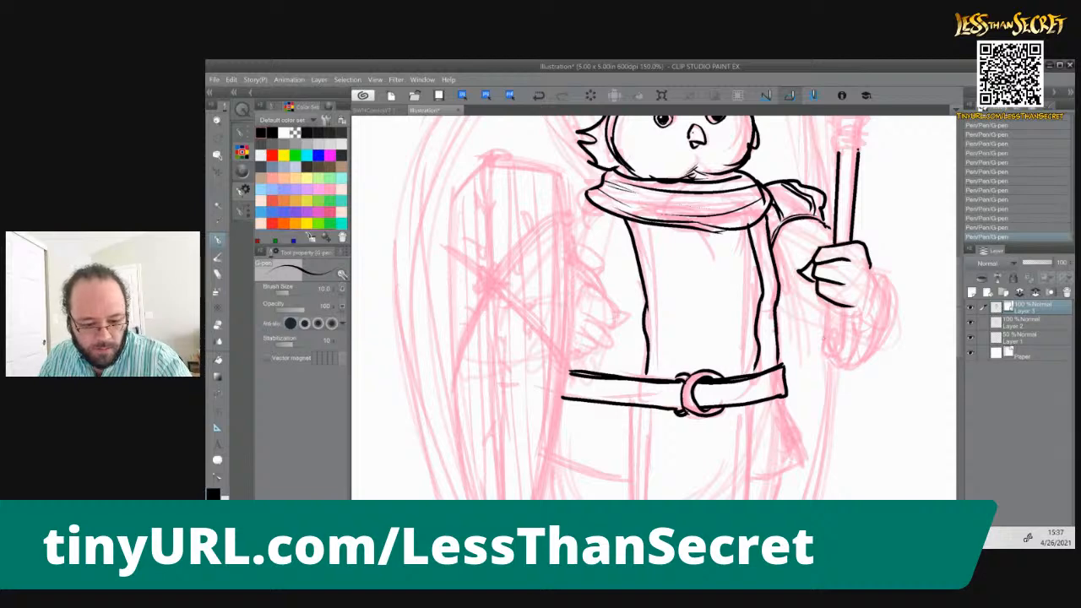
Ink the staff shaft's edges below the hand and the hanging sleeve cuff's rounded lower rim with a small inner fold
mouse_move(831, 301)
left_mouse_down()
mouse_move(825, 353)
mouse_move(827, 343)
mouse_move(830, 356)
mouse_move(857, 362)
mouse_move(878, 334)
mouse_move(880, 275)
mouse_move(893, 297)
mouse_move(860, 363)
mouse_move(833, 365)
left_mouse_up()
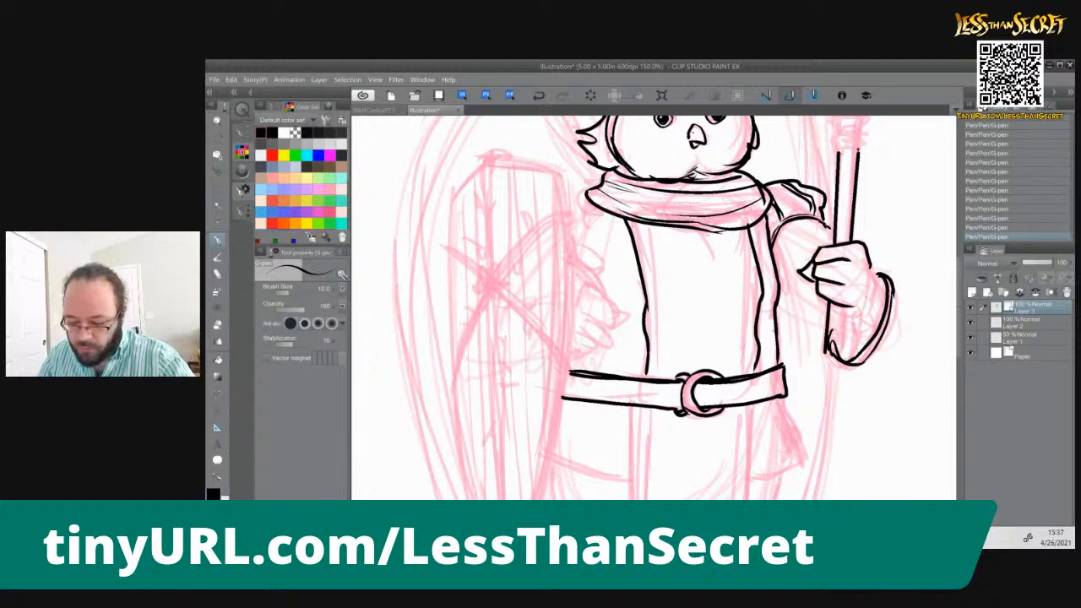
key("ctrl+z")
mouse_move(832, 365)
left_mouse_down()
mouse_move(865, 356)
mouse_move(857, 367)
mouse_move(836, 356)
mouse_move(836, 328)
mouse_move(843, 348)
left_mouse_up()
left_click_drag(844, 307, 841, 330)
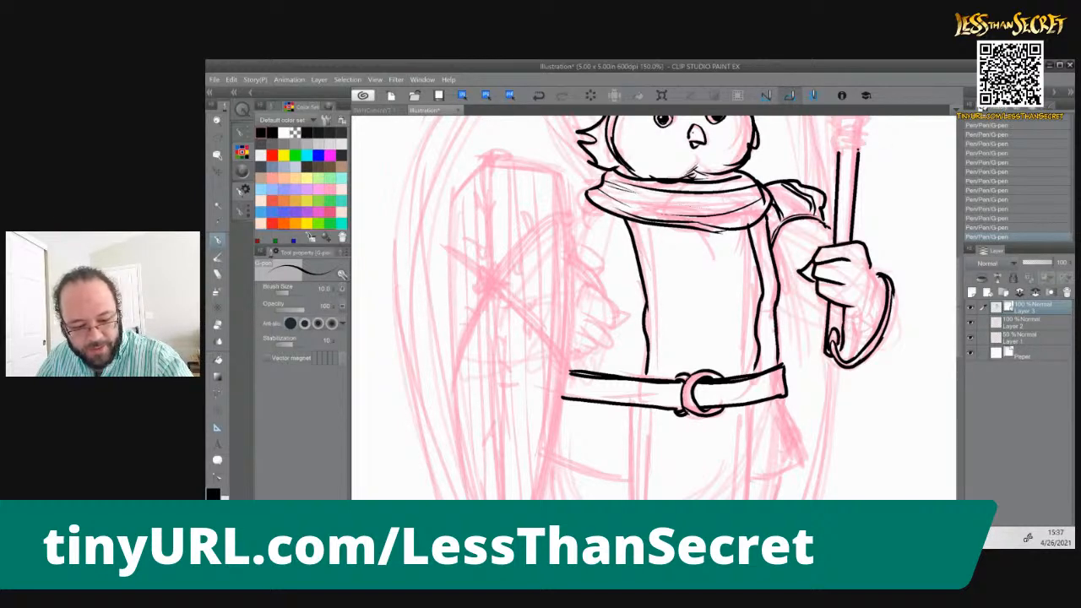
Ink the wrist and inner folds of the sleeve cuff, its ragged outer edge, and the sleeve's underside back to the tunic
left_click_drag(852, 308, 868, 339)
left_click_drag(871, 267, 883, 283)
mouse_move(865, 325)
left_mouse_down()
mouse_move(875, 338)
mouse_move(848, 357)
mouse_move(858, 329)
mouse_move(851, 361)
left_mouse_up()
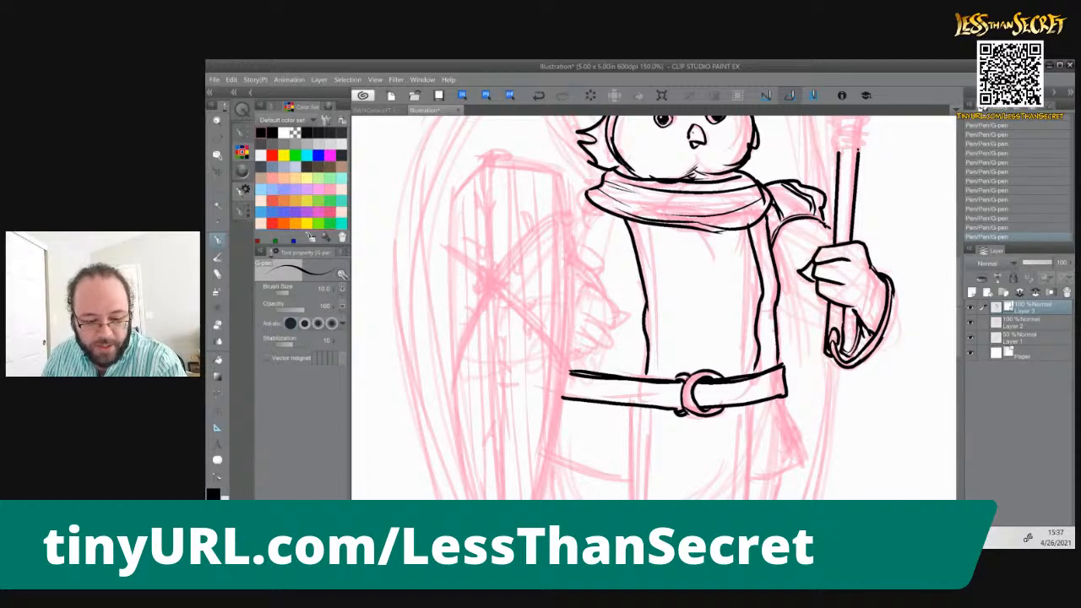
left_click_drag(894, 285, 898, 336)
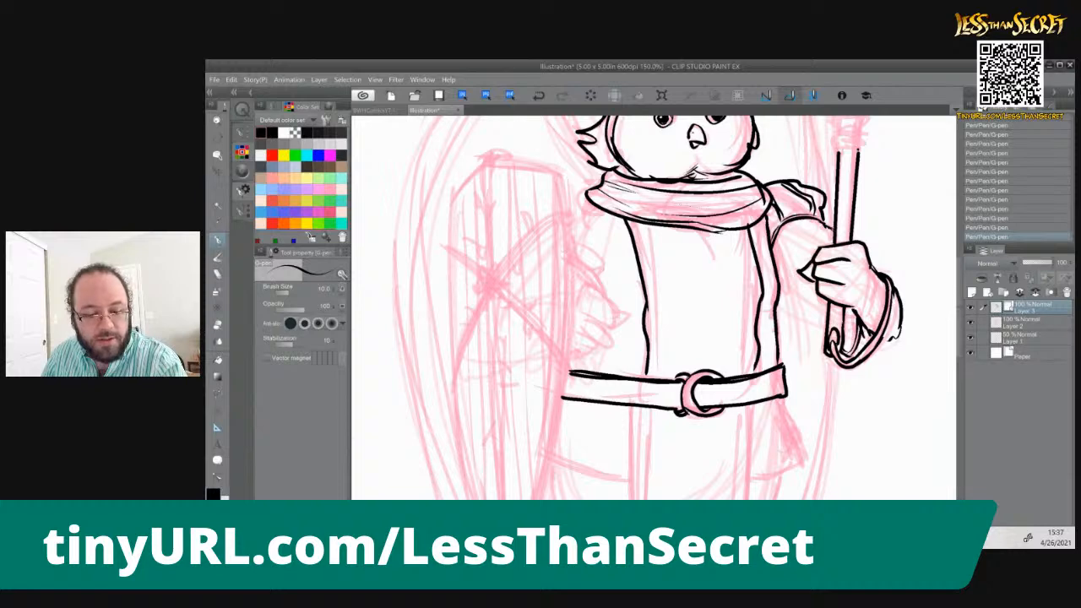
left_click_drag(780, 280, 855, 333)
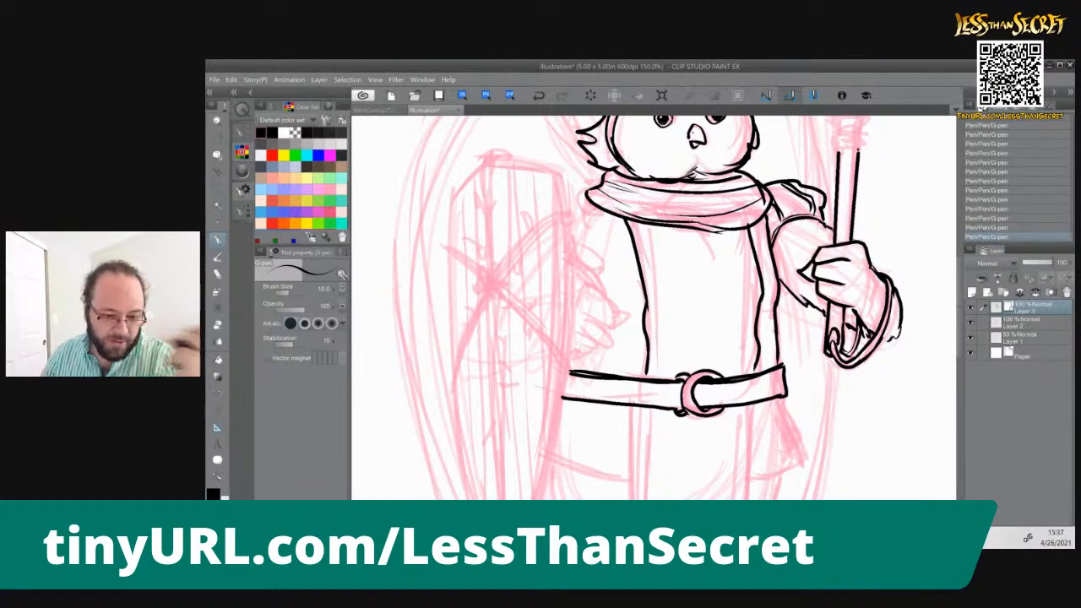
Ink the stacked bands of the collar where the staff's shaft meets its head
left_click_drag(821, 133, 714, 317)
mouse_move(731, 336)
left_mouse_down()
mouse_move(757, 333)
mouse_move(760, 321)
mouse_move(732, 332)
mouse_move(762, 312)
mouse_move(732, 304)
mouse_move(762, 302)
left_mouse_up()
left_click_drag(726, 302, 762, 299)
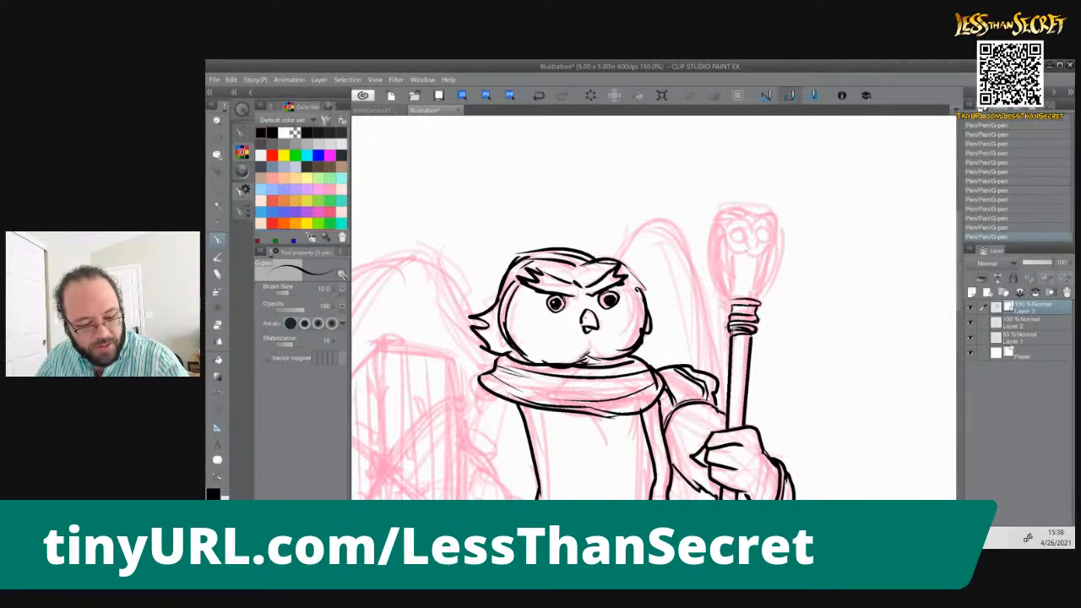
Ink the staff head's curved sides tapering down to the collar, and add short ticks along the collar's upper band
mouse_move(777, 235)
left_mouse_down()
mouse_move(779, 271)
mouse_move(765, 292)
left_mouse_up()
left_click_drag(765, 290, 752, 302)
left_click_drag(710, 233, 714, 267)
left_click_drag(713, 265, 724, 290)
left_click_drag(711, 245, 718, 277)
mouse_move(718, 272)
left_mouse_down()
mouse_move(732, 301)
mouse_move(765, 303)
left_mouse_up()
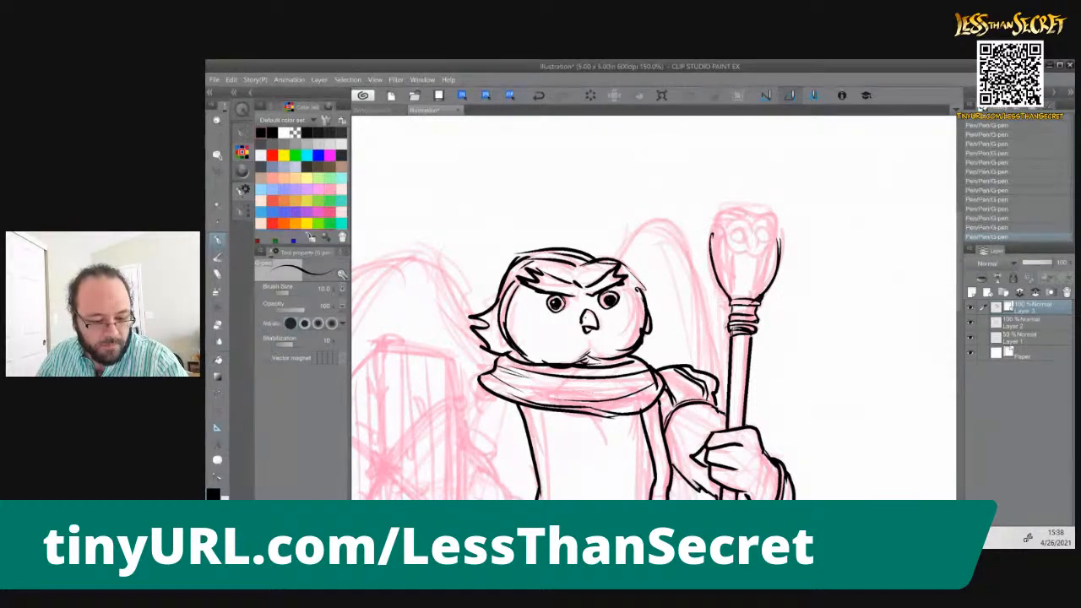
left_click_drag(750, 294, 735, 302)
left_click_drag(732, 296, 732, 304)
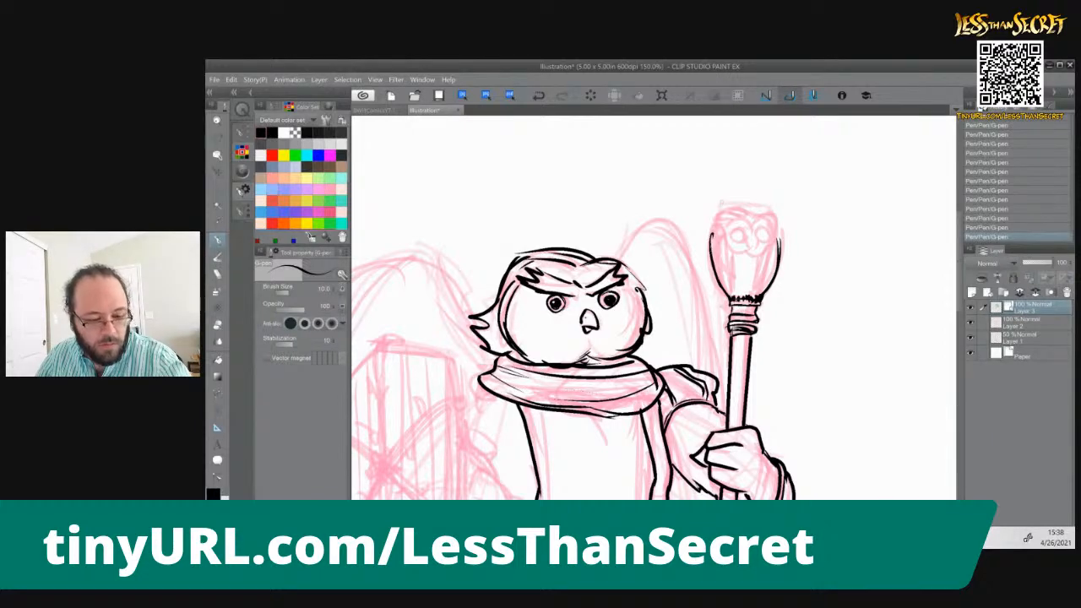
Ink a small owl face with round eyes and a pointed beak on the staff head, plus the head's remaining contour lines
mouse_move(751, 216)
left_mouse_down()
mouse_move(723, 229)
mouse_move(731, 248)
mouse_move(765, 252)
mouse_move(776, 241)
mouse_move(734, 238)
mouse_move(767, 230)
mouse_move(733, 297)
left_mouse_up()
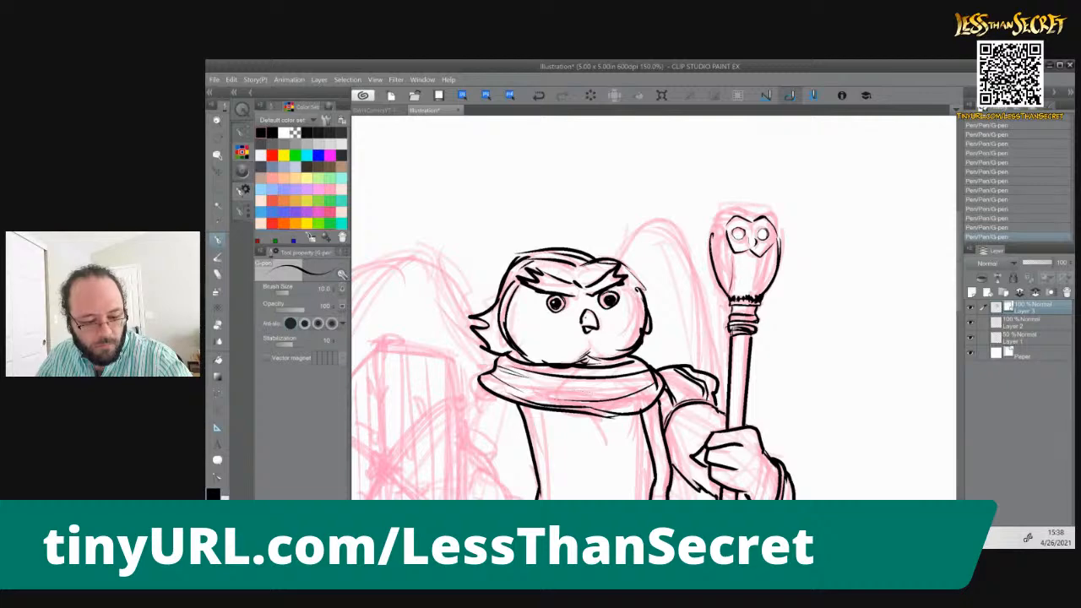
left_click_drag(730, 251, 734, 294)
left_click_drag(769, 248, 759, 296)
mouse_move(713, 230)
left_mouse_down()
mouse_move(756, 212)
mouse_move(778, 233)
left_mouse_up()
Ink the other hand's curled fingers beside the shield, with a pointed thumb claw reaching toward the tunic
key("space")
mouse_move(558, 414)
left_mouse_down()
mouse_move(624, 353)
mouse_move(722, 138)
mouse_move(564, 122)
mouse_move(774, 272)
left_mouse_up()
mouse_move(693, 337)
left_mouse_down()
mouse_move(721, 366)
mouse_move(722, 386)
mouse_move(710, 398)
mouse_move(715, 390)
mouse_move(688, 393)
left_mouse_up()
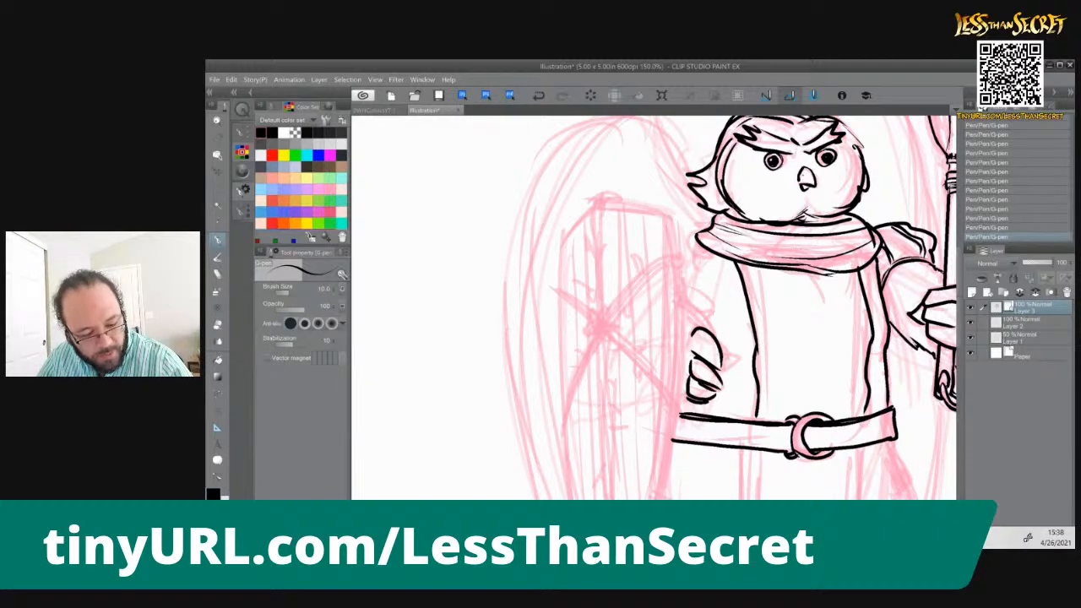
key("ctrl+z")
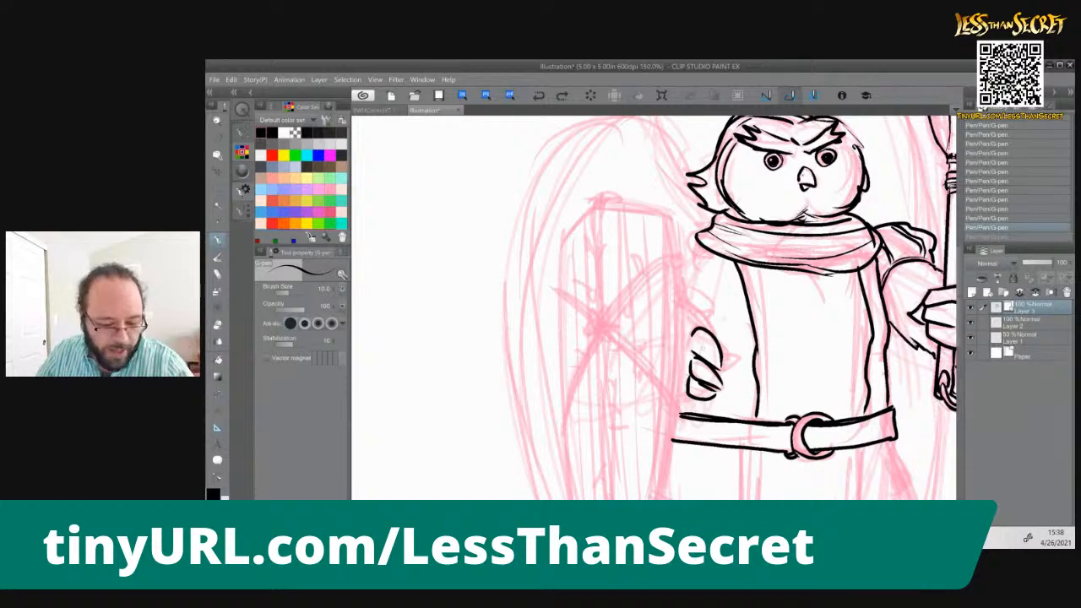
left_click_drag(715, 351, 738, 370)
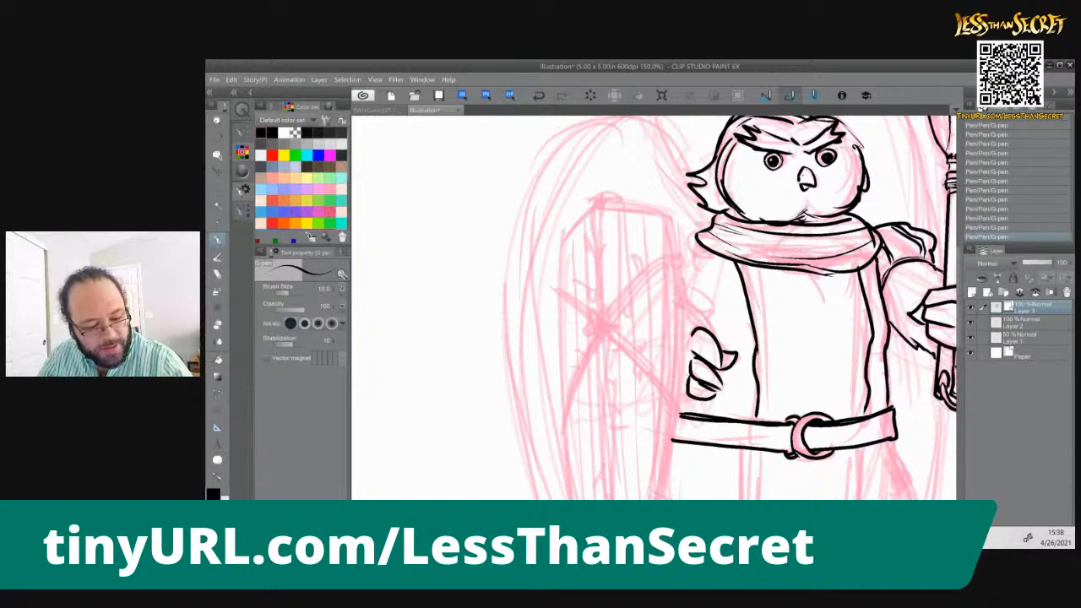
Ink the upper part of the shield's right rim as a double line from its top corner down to the belt
left_click_drag(673, 221, 676, 253)
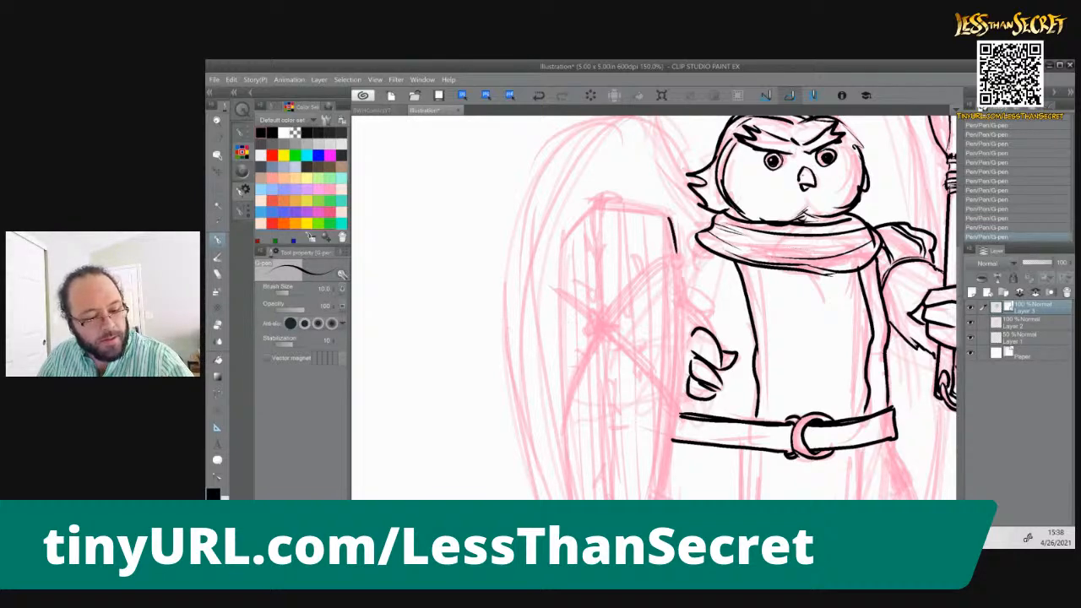
left_click_drag(663, 216, 680, 409)
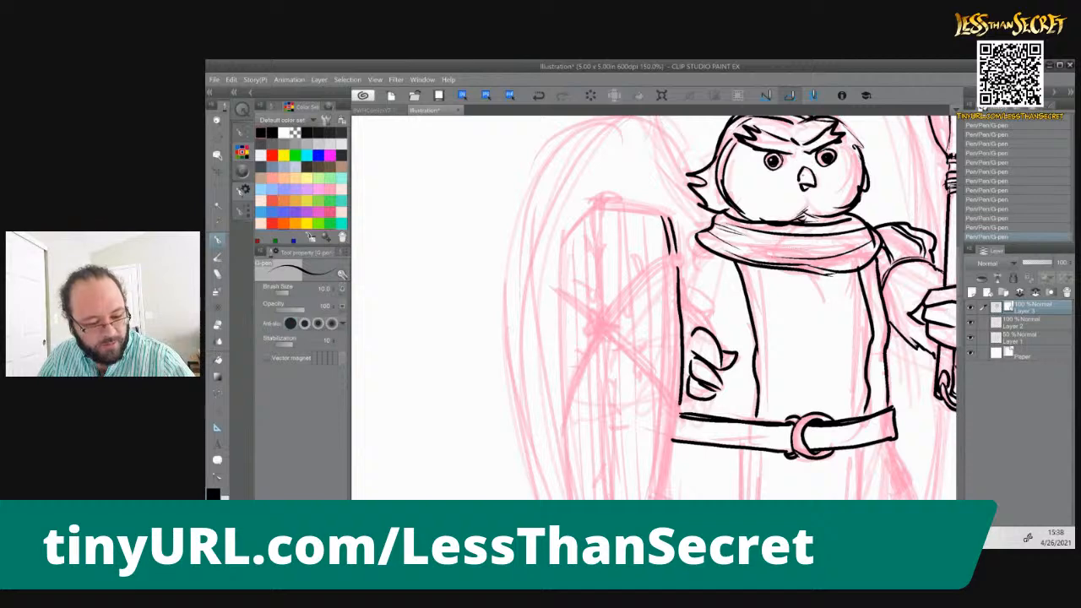
key("ctrl+z")
key("ctrl+z")
left_click_drag(680, 269, 679, 404)
left_click_drag(674, 267, 674, 392)
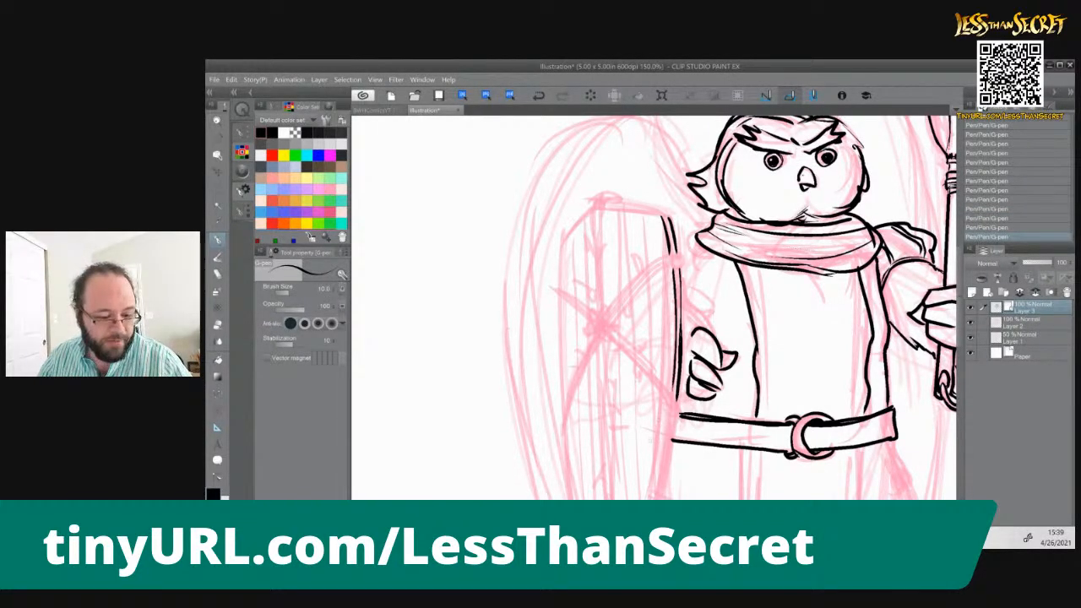
Continue the shield's right rim as a double line curving from the belt down to the bottom point
mouse_move(649, 423)
left_mouse_down()
mouse_move(662, 270)
mouse_move(684, 295)
mouse_move(639, 454)
left_mouse_up()
mouse_move(684, 253)
left_mouse_down()
mouse_move(672, 363)
mouse_move(642, 445)
left_mouse_up()
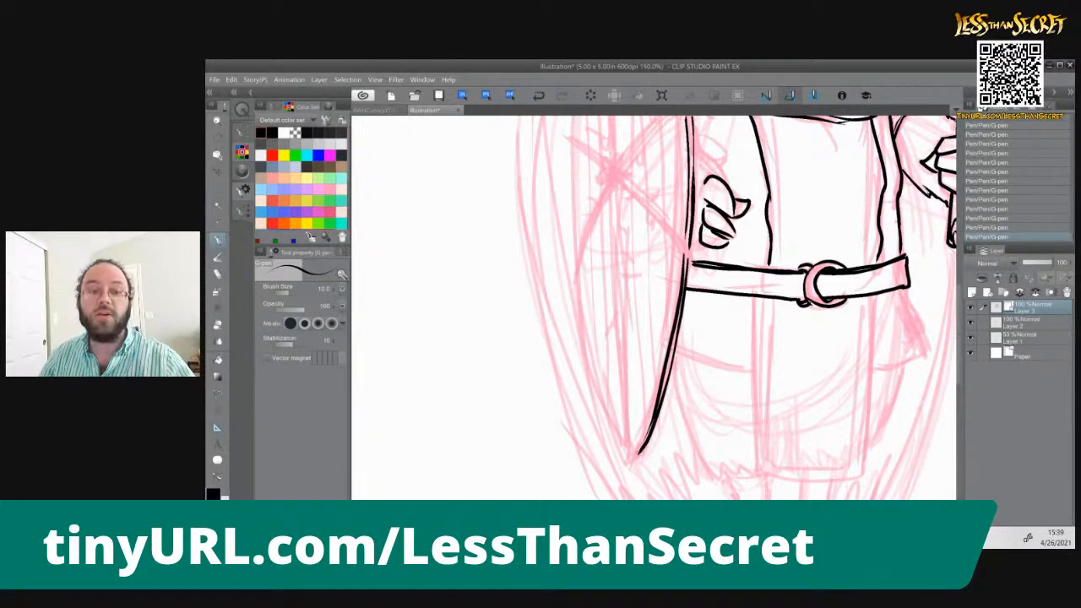
key("ctrl+z")
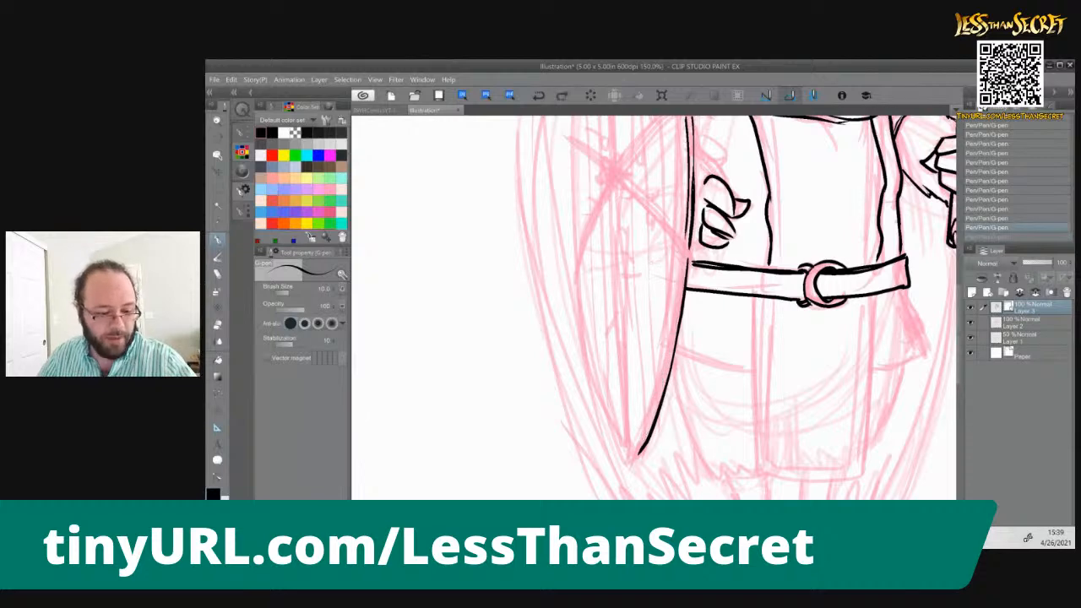
left_click_drag(682, 254, 656, 392)
left_click_drag(668, 345, 633, 459)
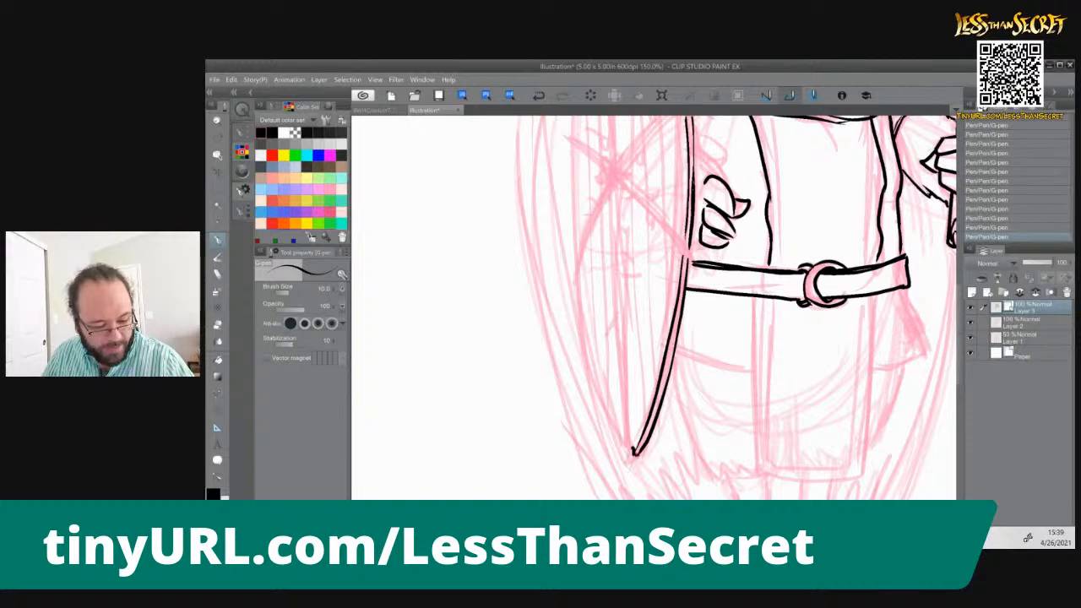
Ink the shield's central ridge as two straight parallel lines between the bottom point and the shield's center
left_click_drag(627, 448, 630, 448)
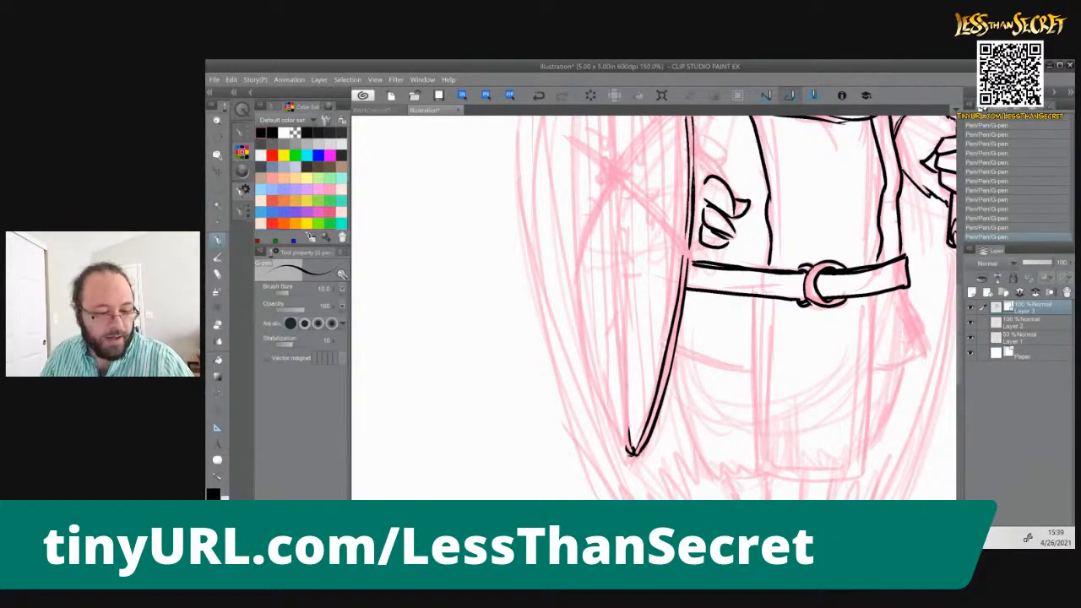
left_click(613, 188, "shift")
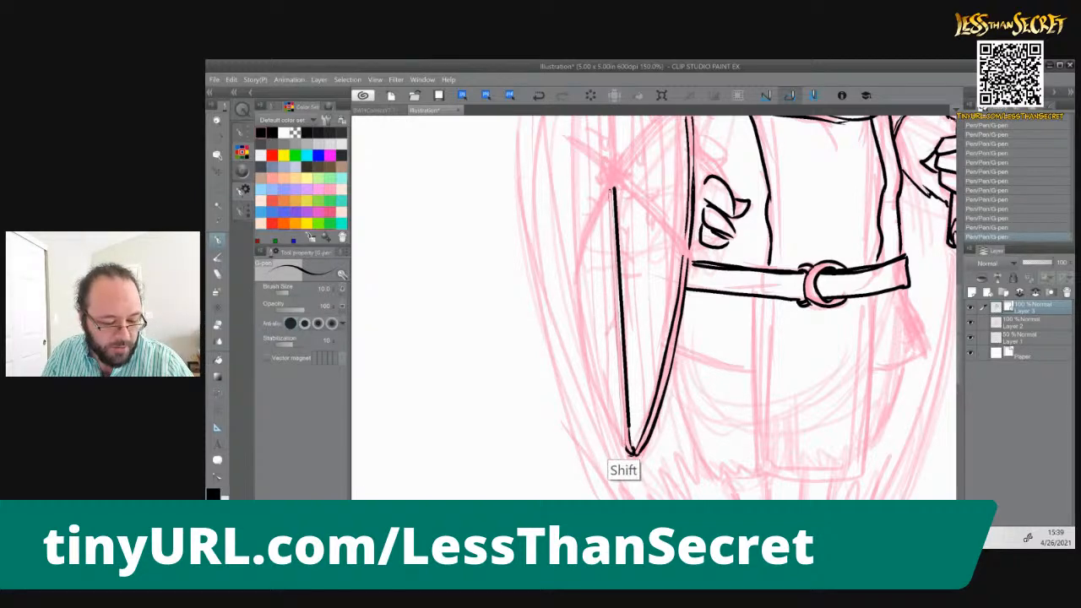
left_click(625, 452, "shift")
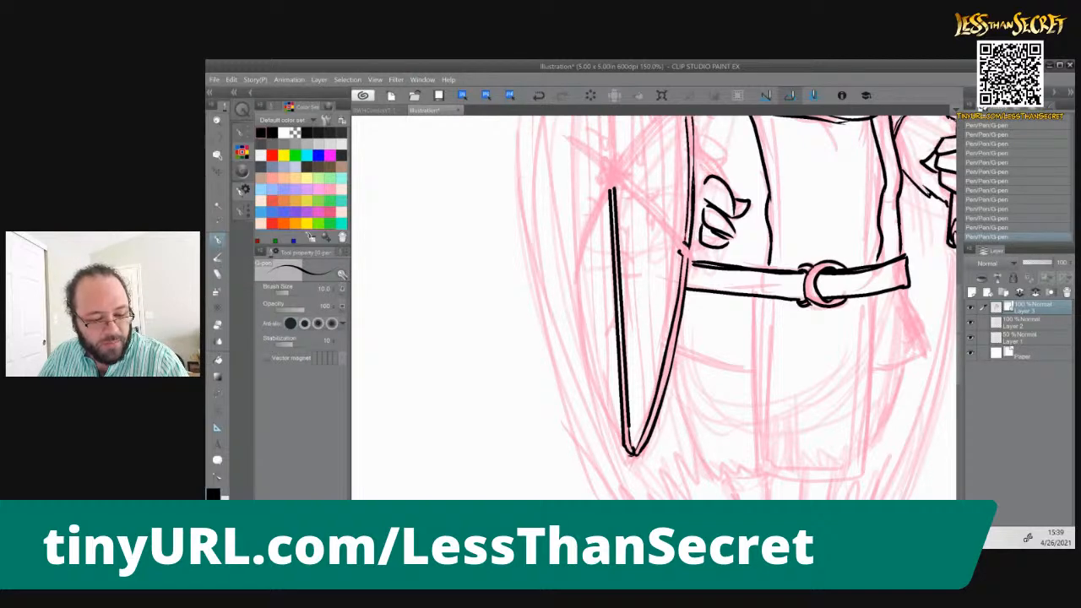
left_click_drag(612, 184, 681, 249)
left_click_drag(622, 181, 684, 245)
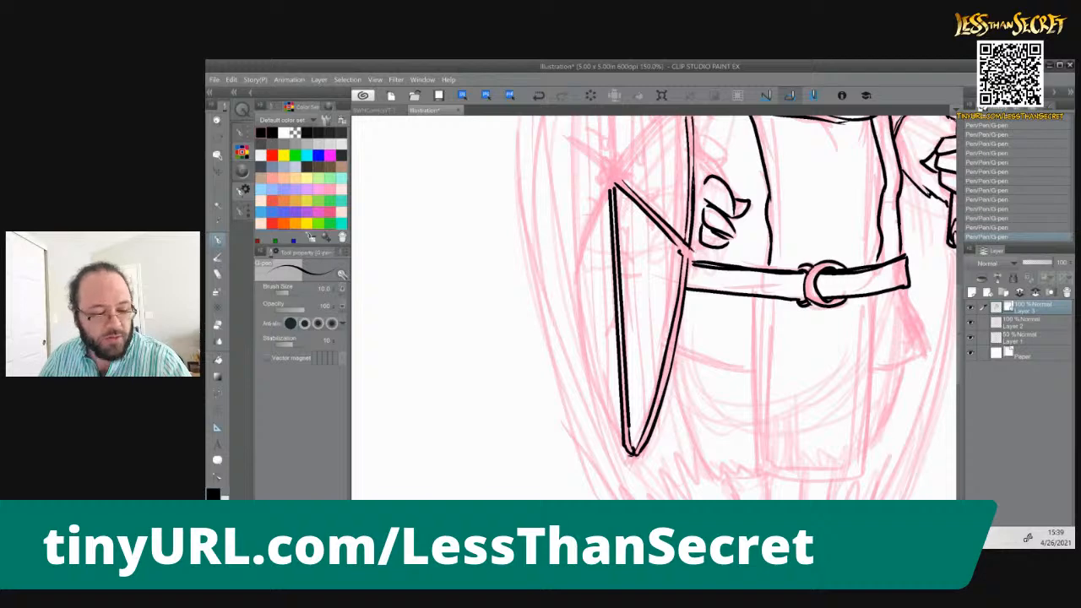
key("ctrl+z")
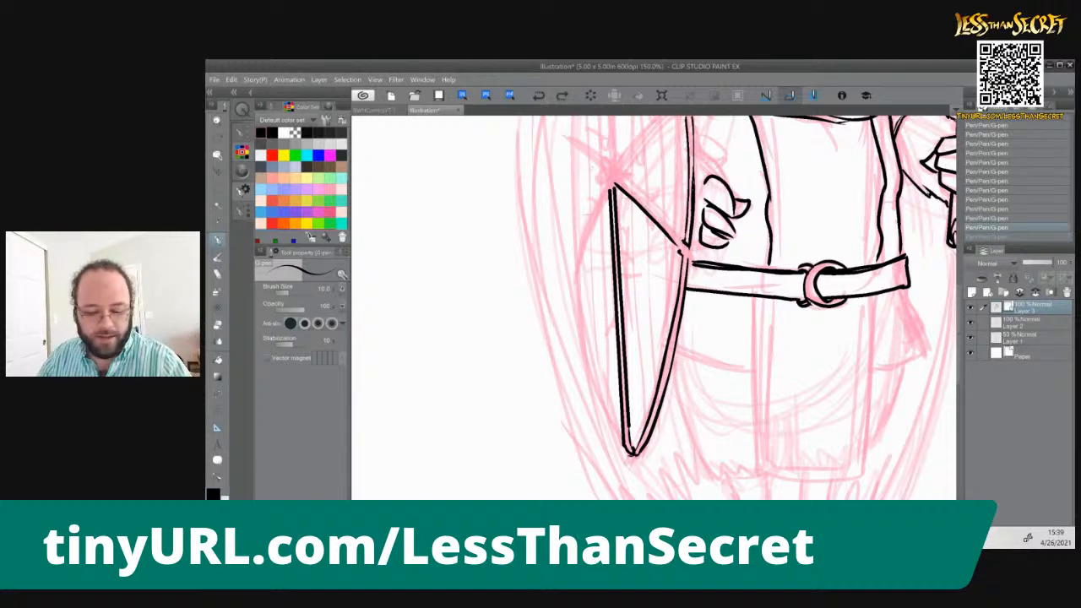
key("ctrl+z")
Ink two diagonal braces from the shield's center to its right rim, one downward and one upward, with small rivets at their ends
left_click_drag(622, 233, 636, 300)
left_click_drag(622, 251, 688, 317)
left_click_drag(622, 253, 687, 316)
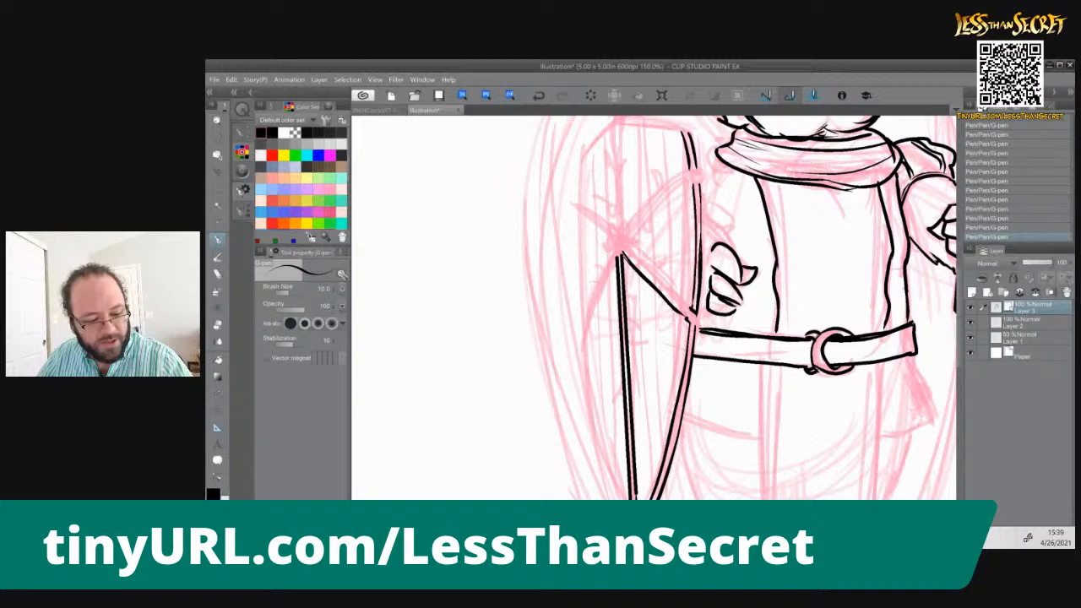
left_click_drag(626, 253, 700, 322)
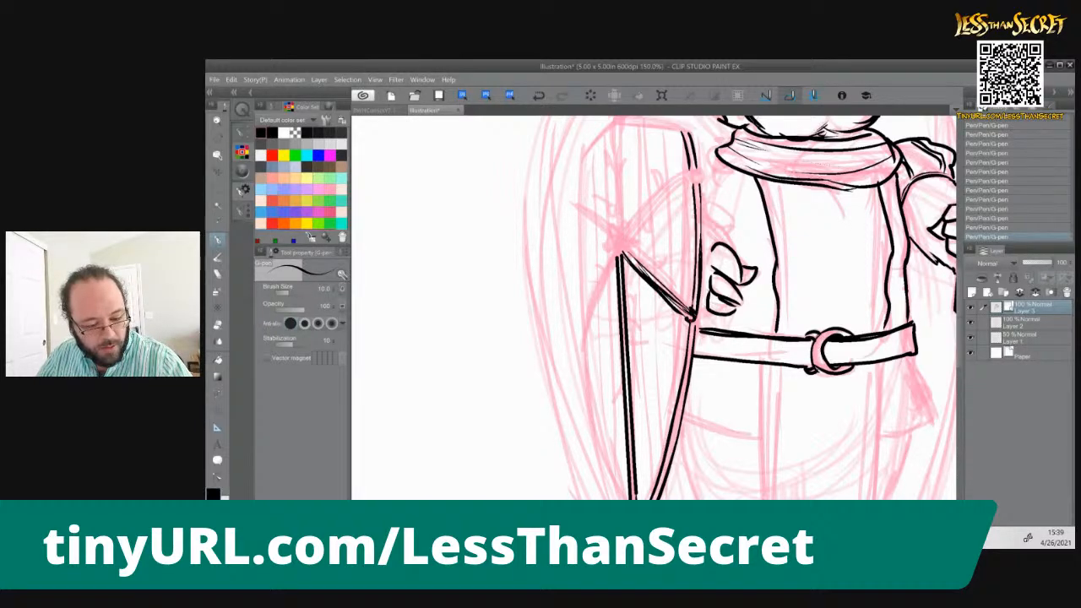
left_click_drag(686, 321, 696, 326)
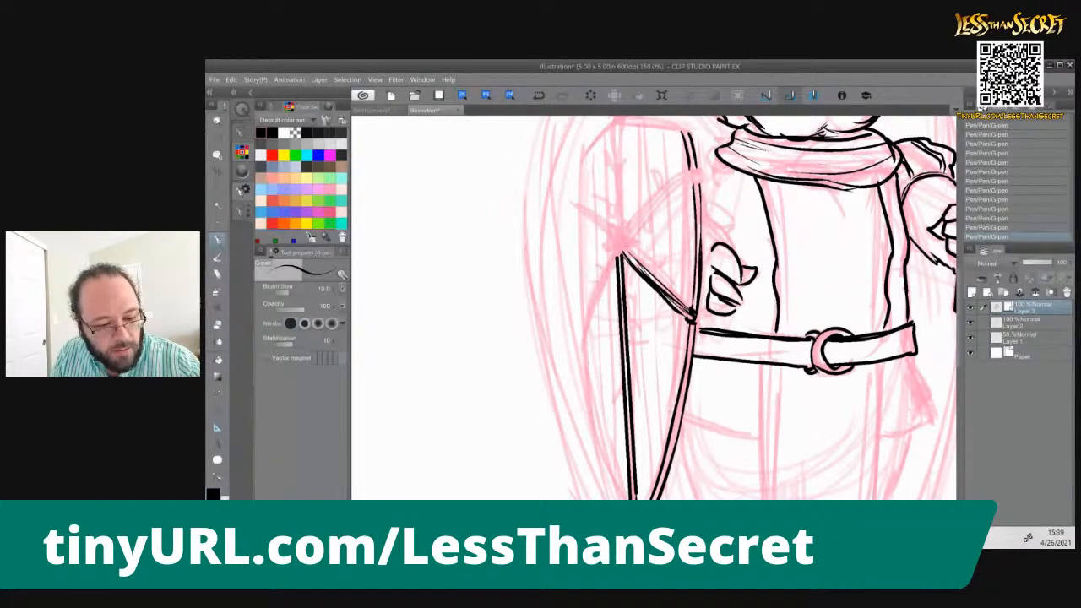
mouse_move(687, 181)
left_mouse_down()
mouse_move(699, 180)
mouse_move(622, 245)
left_mouse_up()
mouse_move(688, 177)
left_mouse_down()
mouse_move(623, 247)
mouse_move(698, 165)
left_mouse_up()
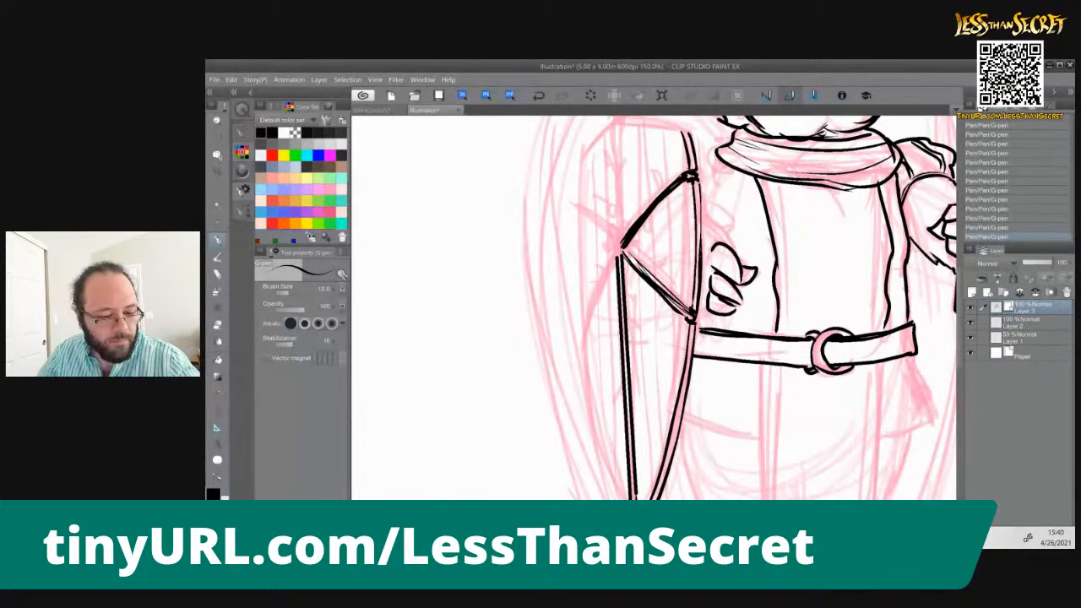
Ink the shield's left edge down to the bottom point, and the diagonal brace from the center down to that edge
left_click_drag(585, 346, 614, 475)
left_click_drag(545, 353, 530, 252)
left_click_drag(587, 338, 608, 392)
left_click_drag(542, 196, 559, 282)
mouse_move(622, 230)
left_mouse_down()
mouse_move(584, 329)
mouse_move(583, 319)
mouse_move(590, 363)
left_mouse_up()
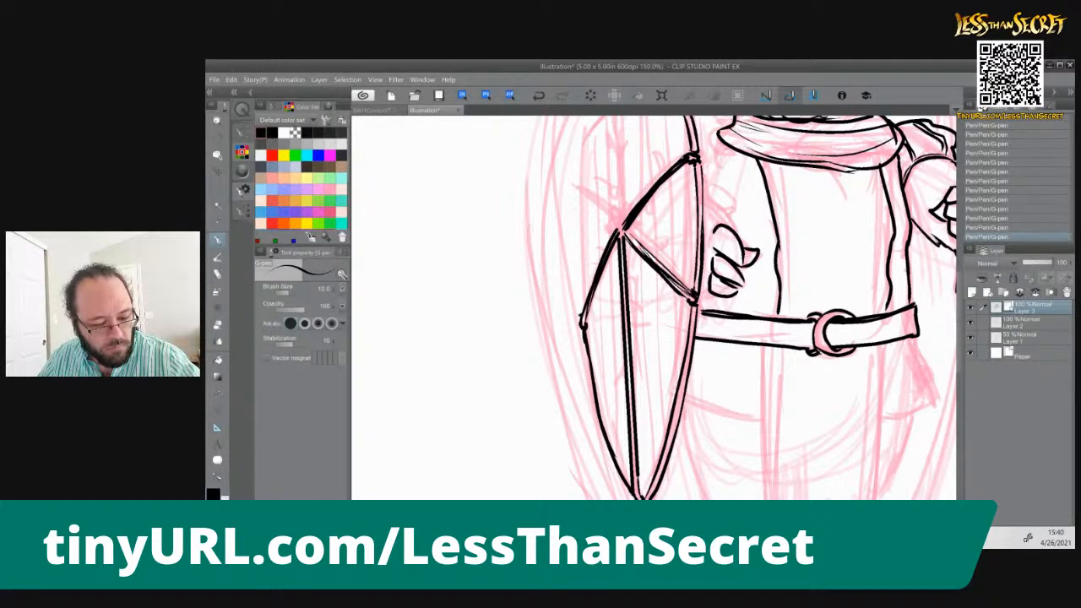
left_click_drag(577, 191, 581, 320)
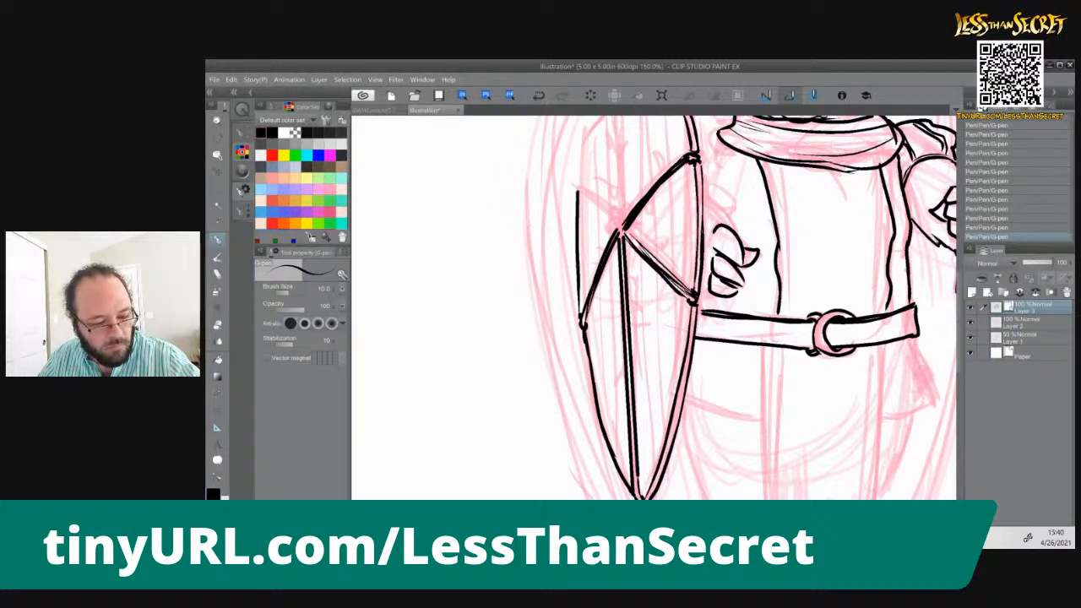
Ink the shield's upper-left diagonal brace, and extend its left edge up to the angled corner meeting the top of the ridge
left_click_drag(578, 191, 622, 223)
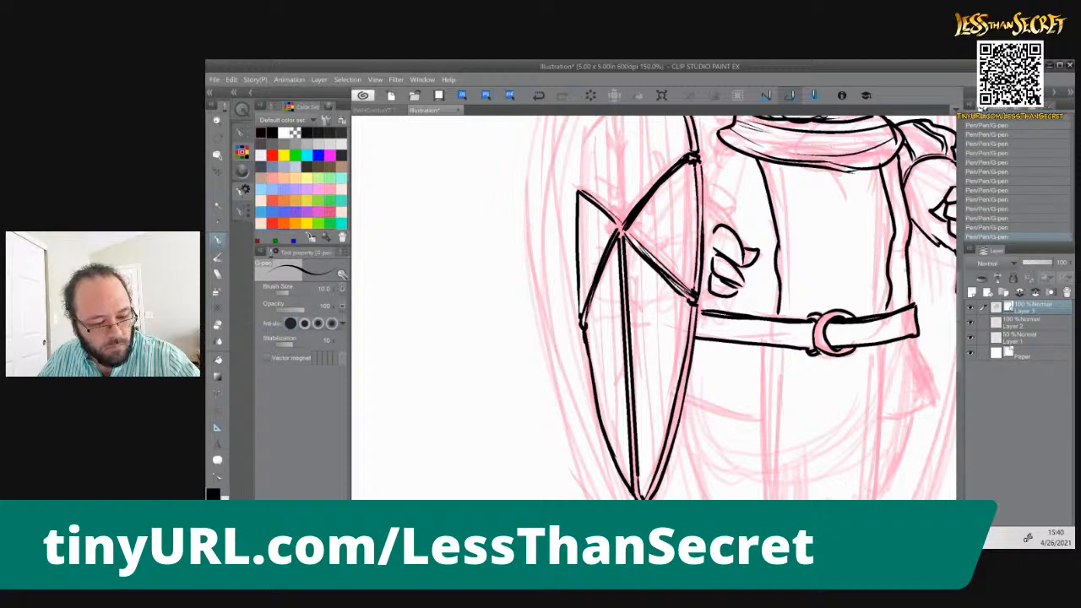
left_click_drag(571, 172, 579, 240)
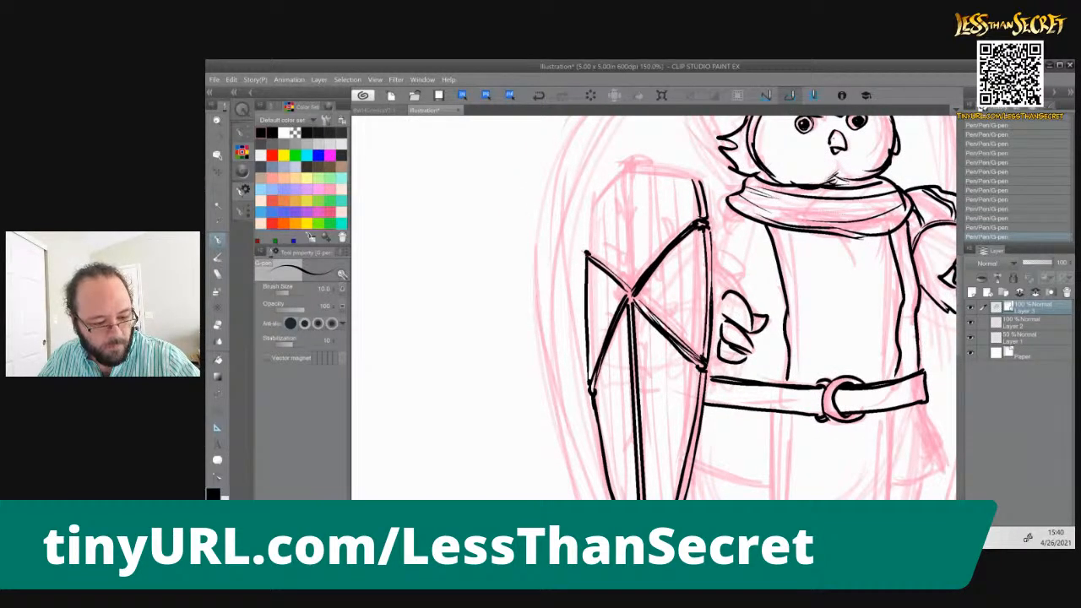
key("ctrl+z")
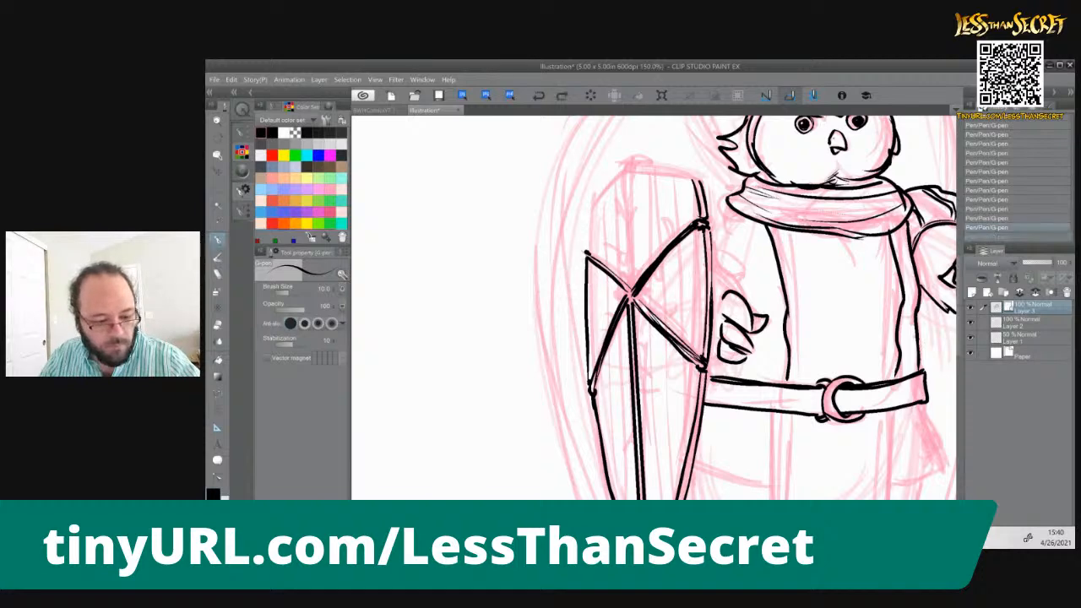
key("ctrl+y")
left_click_drag(590, 201, 587, 251)
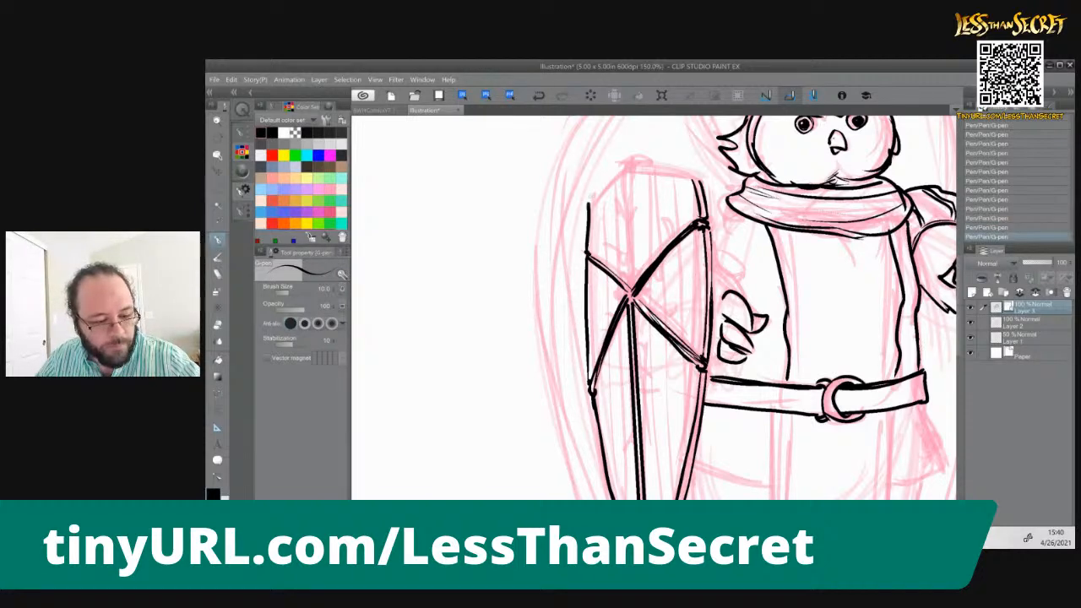
left_click_drag(627, 163, 588, 208)
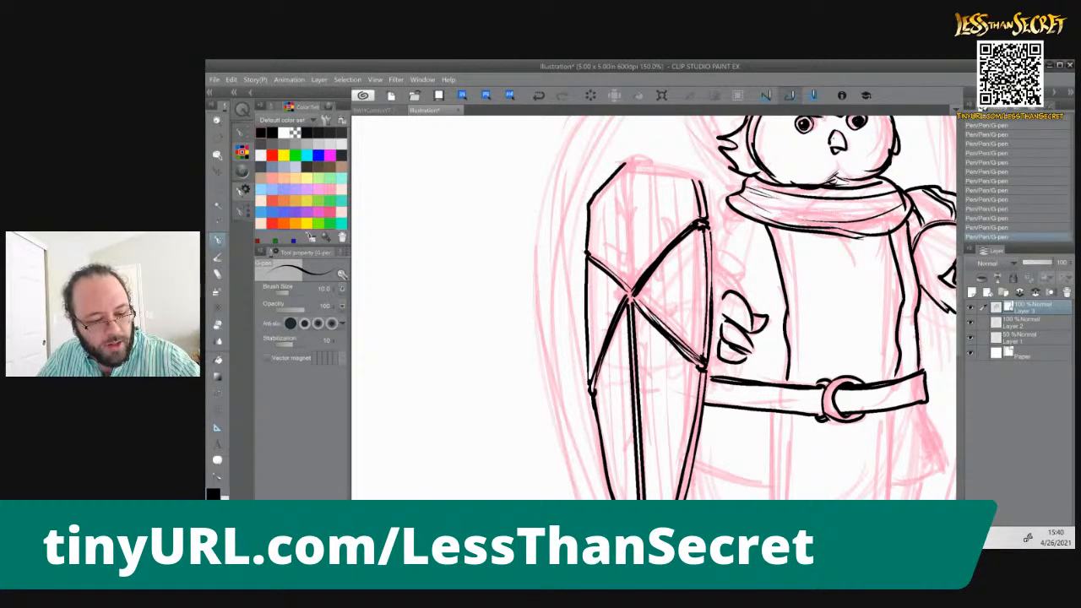
Ink the central ridge's upper half as a double line, and close the shield's top edge across to the right rim
left_click_drag(626, 162, 622, 291)
left_click_drag(628, 166, 631, 290)
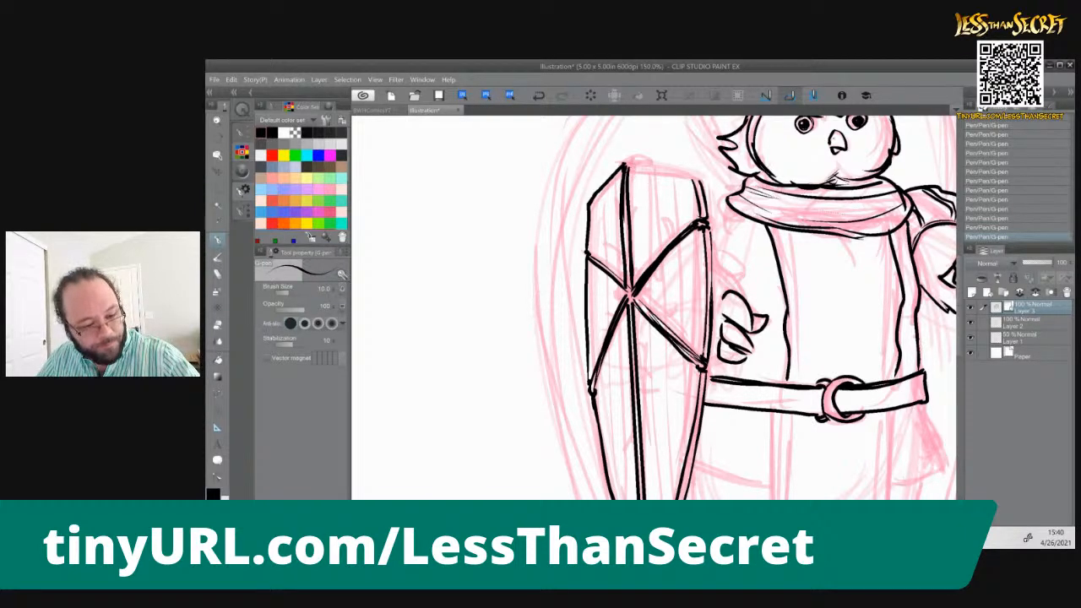
mouse_move(629, 164)
left_mouse_down()
mouse_move(631, 174)
mouse_move(649, 166)
mouse_move(699, 180)
left_mouse_up()
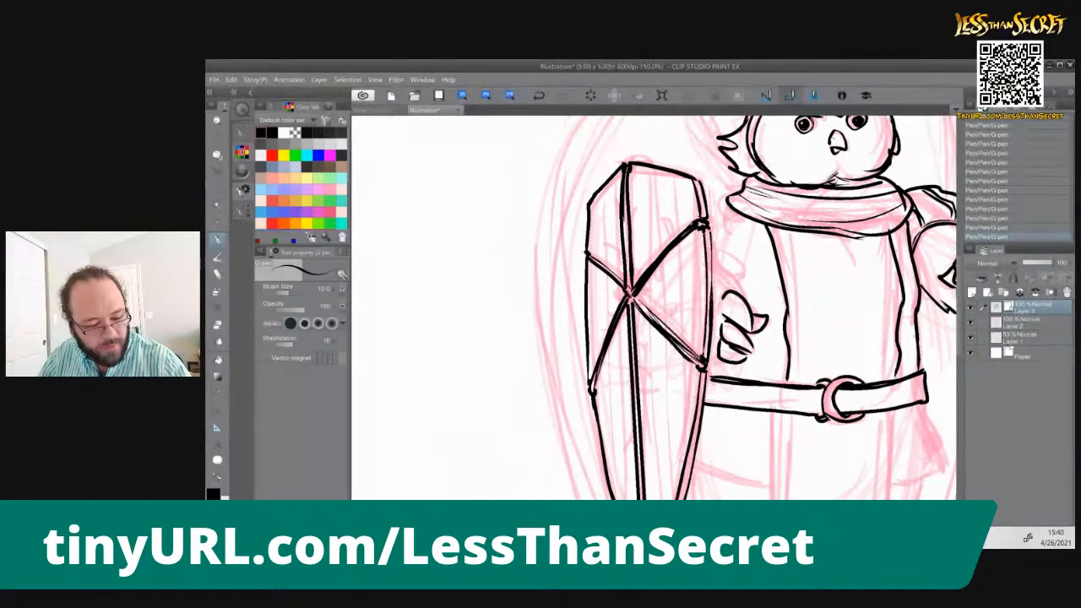
Mark the shield's center, and erase the crossing lines there with an enlarged eraser to leave a round gap
mouse_move(626, 291)
left_mouse_down()
mouse_move(634, 301)
mouse_move(623, 296)
left_mouse_up()
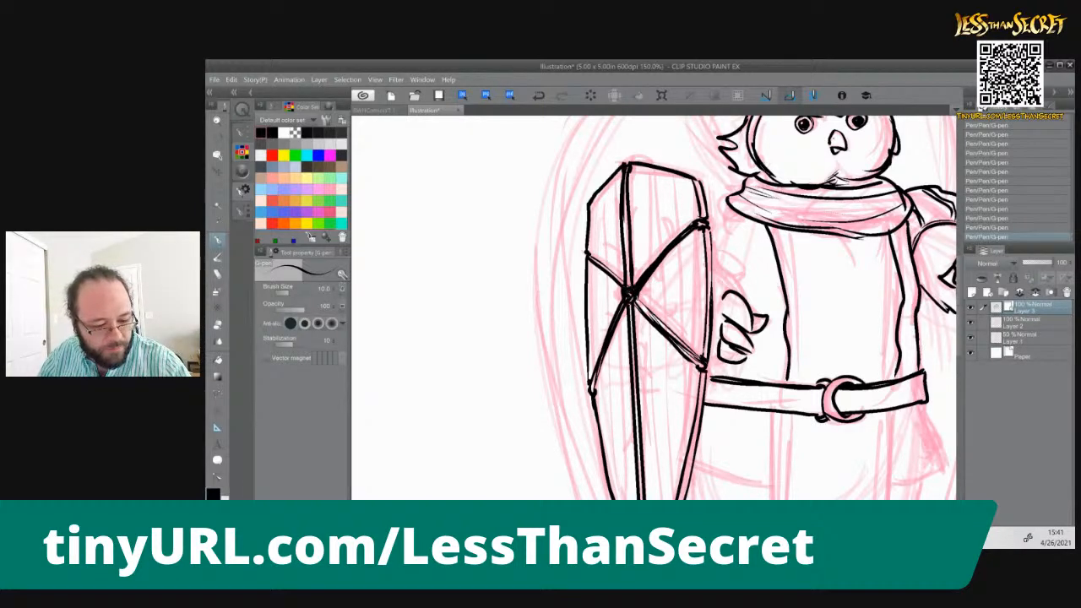
key("e")
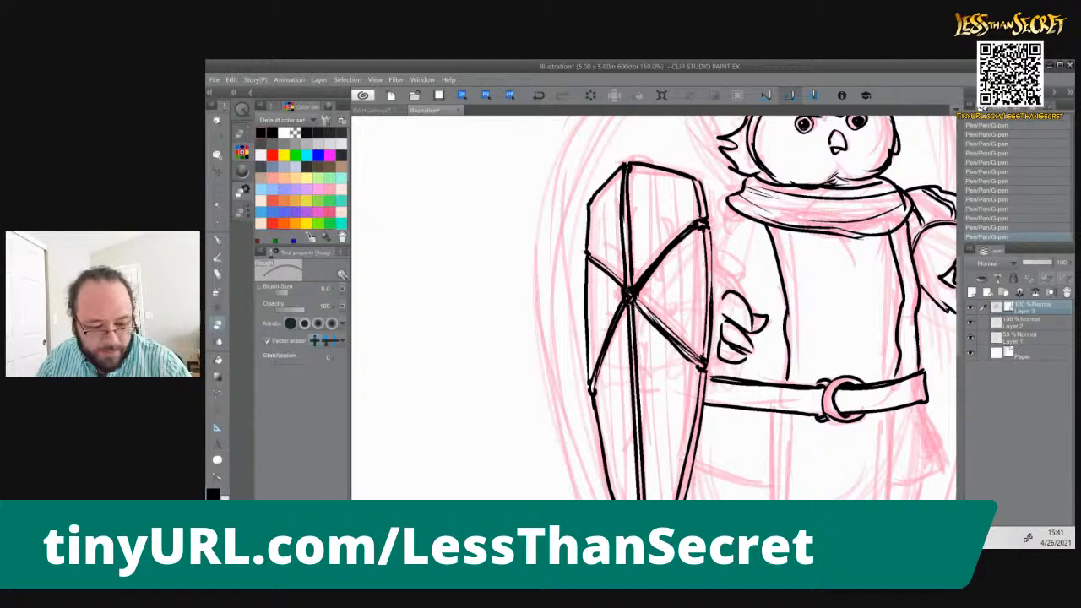
left_click_drag(624, 291, 628, 295)
key("bracketright")
key("bracketright")
key("bracketright")
key("bracketright")
key("bracketright")
key("bracketright")
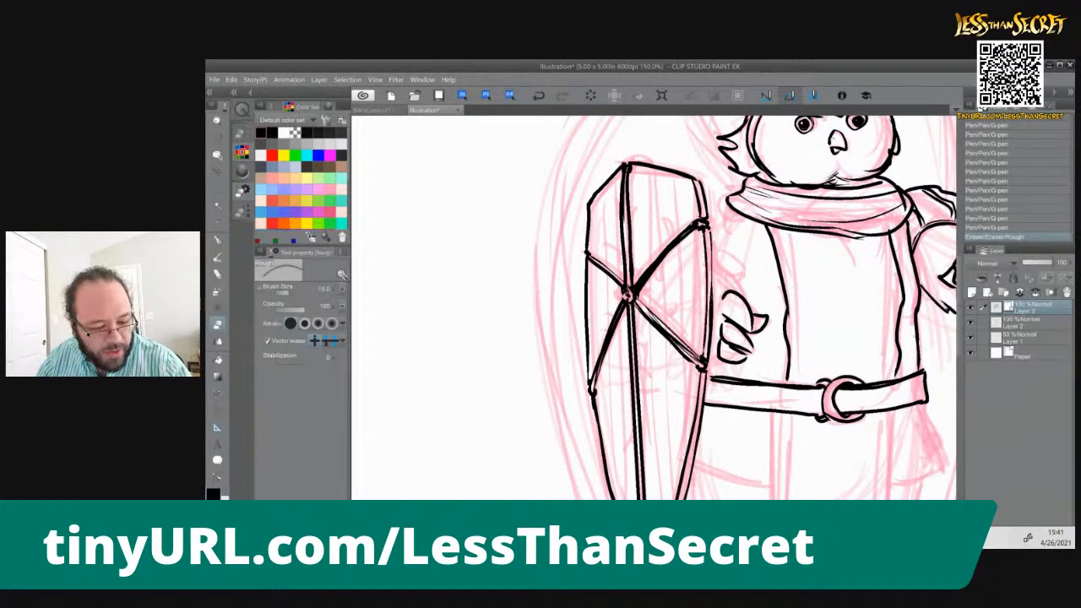
key("bracketright")
key("bracketright")
key("bracketright")
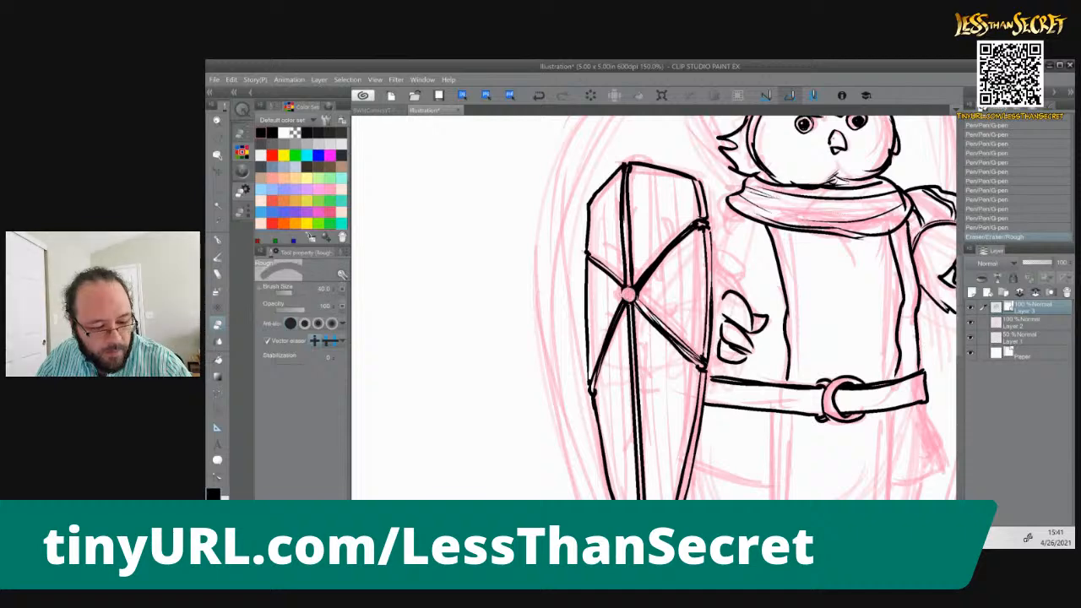
Ink a round boss with a small swirl inside at the shield's center using the G-pen
key("p")
left_click_drag(626, 293, 629, 296)
left_click_drag(626, 293, 636, 287)
mouse_move(635, 287)
left_mouse_down()
mouse_move(637, 299)
mouse_move(620, 303)
mouse_move(642, 302)
mouse_move(633, 296)
left_mouse_up()
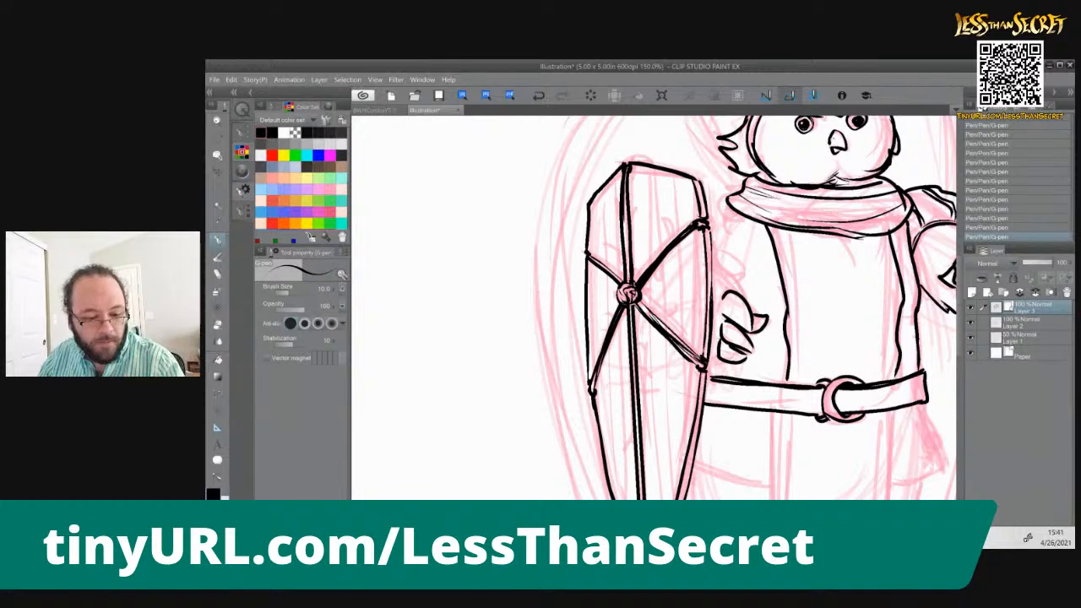
Ink the shoulder and sleeve curves behind the shield's right rim, and the forearm lines running down to the hand
mouse_move(704, 192)
left_mouse_down()
mouse_move(728, 202)
mouse_move(732, 248)
mouse_move(722, 261)
mouse_move(724, 211)
left_mouse_up()
mouse_move(723, 251)
left_mouse_down()
mouse_move(714, 292)
mouse_move(736, 292)
left_mouse_up()
left_click_drag(715, 256, 741, 296)
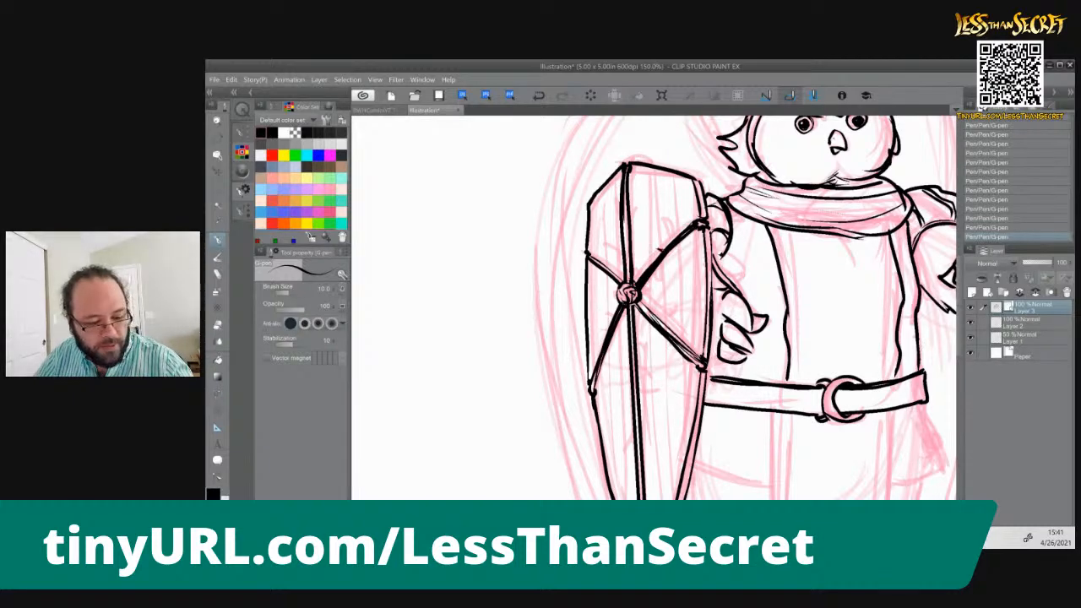
Add small thorns along the shield's upper central ridge and its diagonal braces
left_click_drag(651, 277, 647, 286)
mouse_move(632, 245)
left_mouse_down()
mouse_move(632, 258)
mouse_move(619, 235)
left_mouse_up()
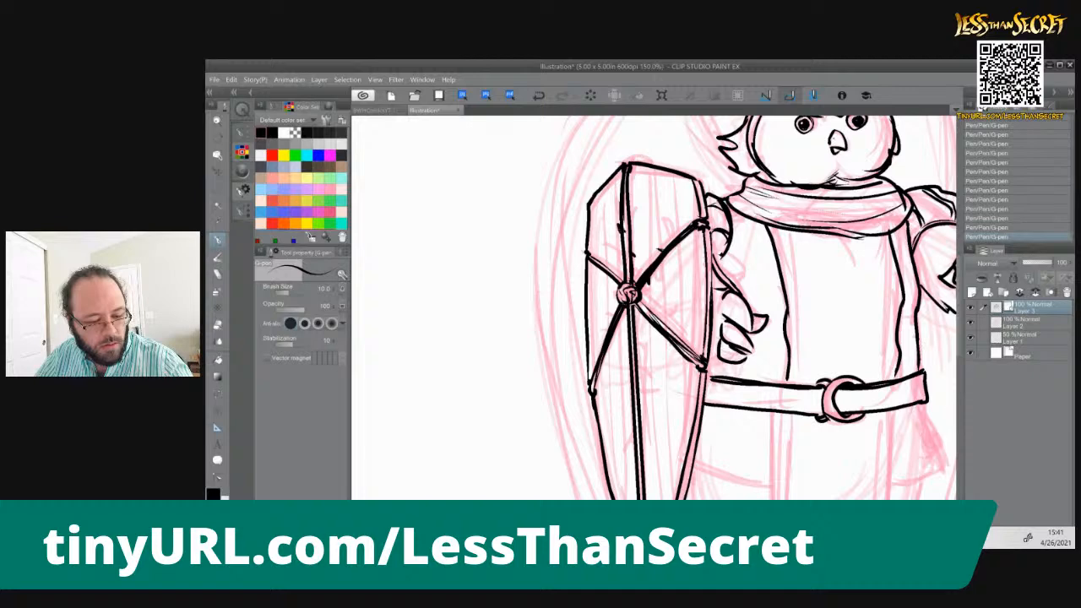
left_click_drag(617, 197, 618, 208)
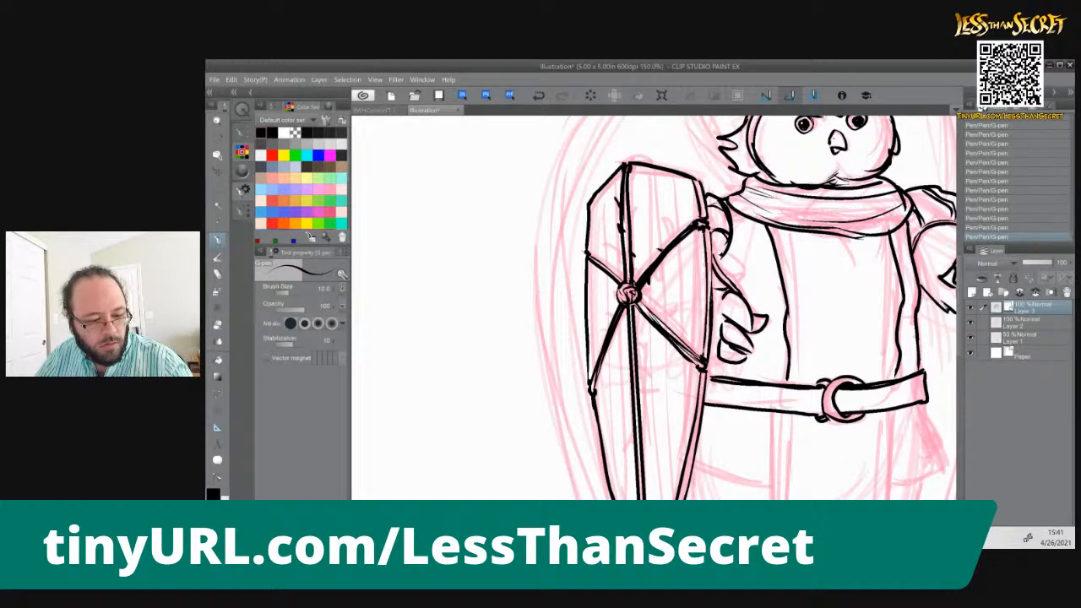
left_click_drag(618, 267, 604, 278)
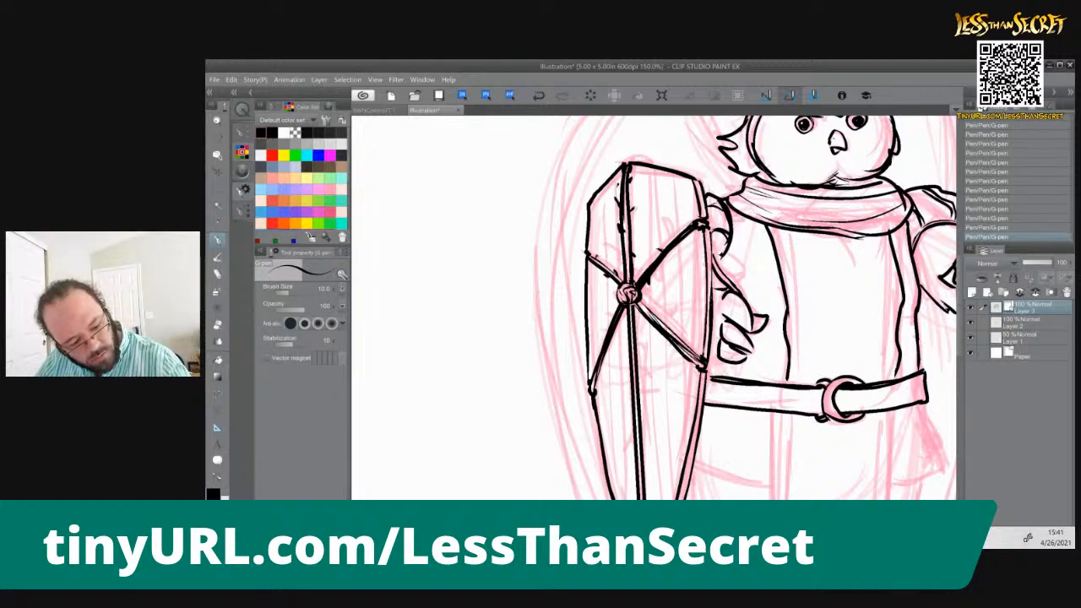
left_click_drag(673, 325, 668, 331)
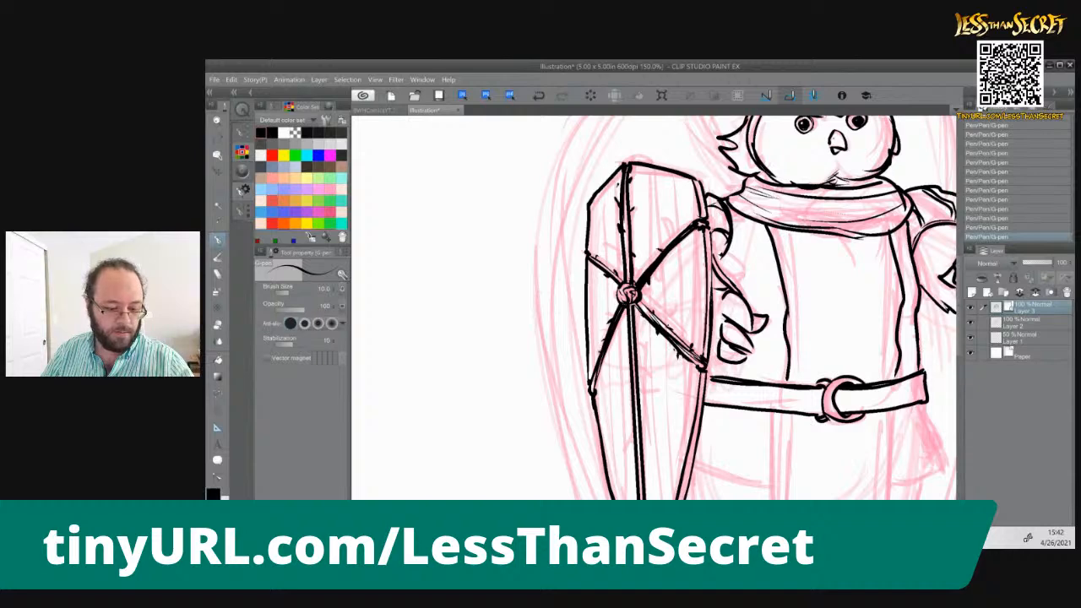
Add small thorns down the lower half of the shield's central ridge to the bottom point
left_click_drag(636, 336, 643, 347)
mouse_move(638, 388)
left_mouse_down()
mouse_move(629, 420)
mouse_move(620, 337)
mouse_move(615, 397)
left_mouse_up()
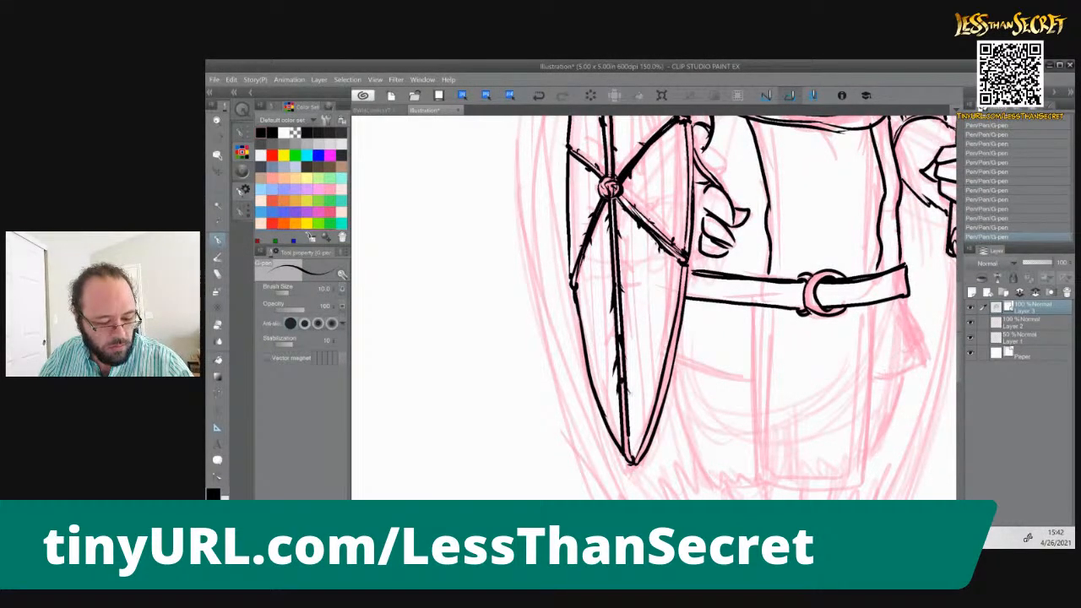
left_click_drag(626, 443, 628, 456)
left_click_drag(634, 354, 622, 441)
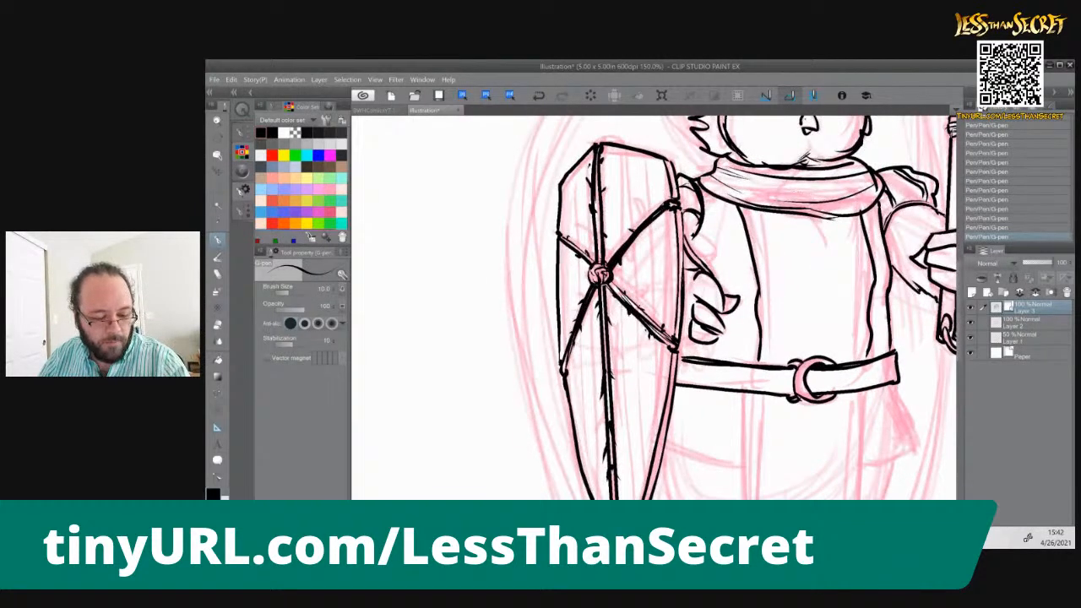
Ink short lines joining the hand to the shield's right rim, undoing and redrawing the wrist stroke
left_click_drag(693, 339, 682, 346)
left_click_drag(694, 274, 684, 337)
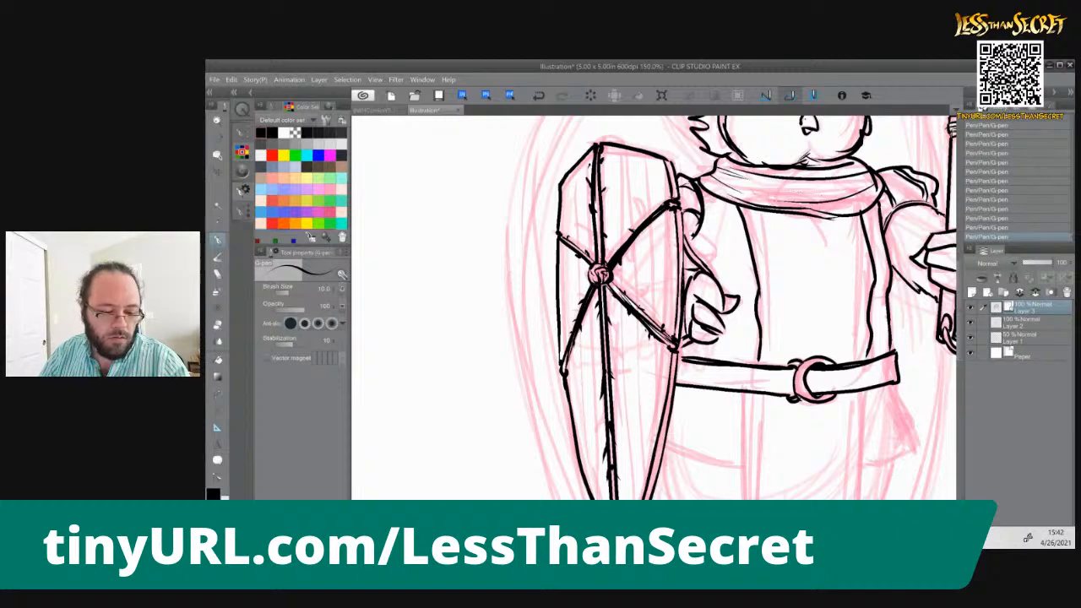
key("ctrl+z")
key("ctrl+z")
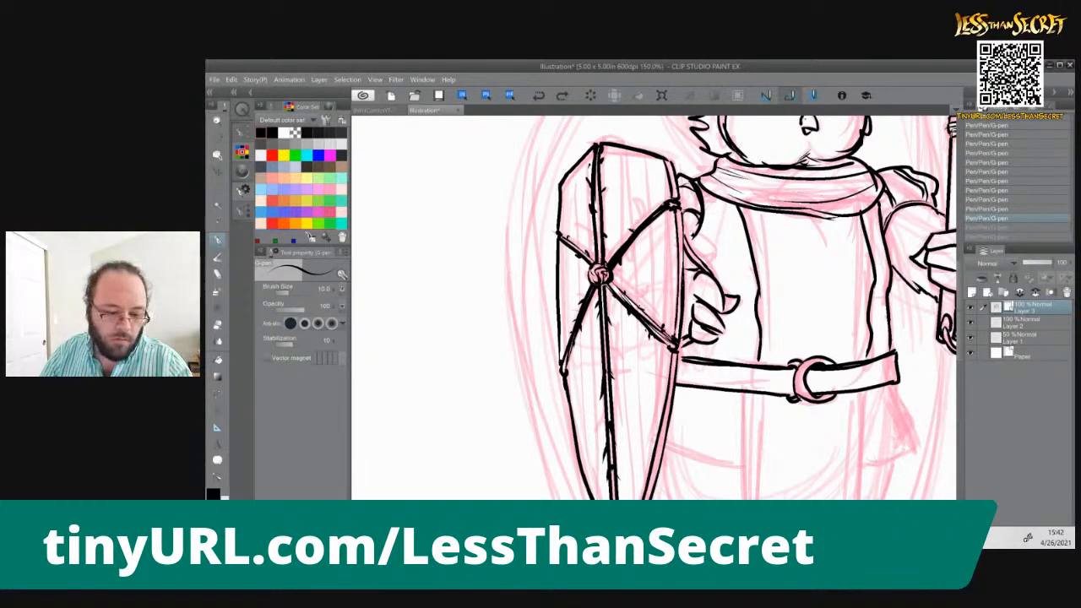
left_click_drag(693, 297, 681, 334)
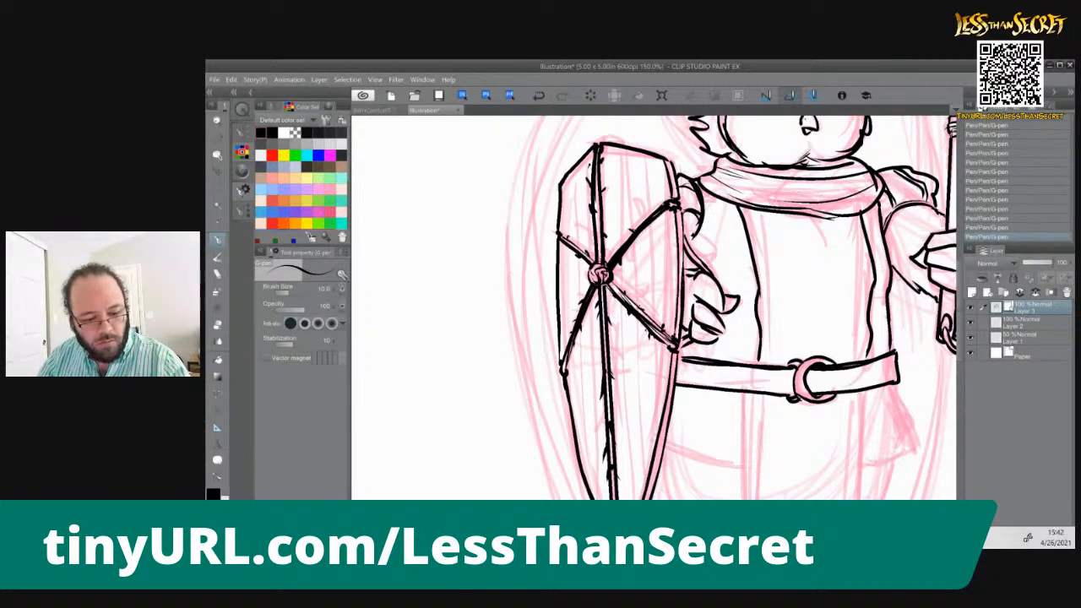
Ink the tabard's two long sides below the belt, trim the overlong right side, and close it with a notched, pointed hem
left_click_drag(769, 321, 709, 207)
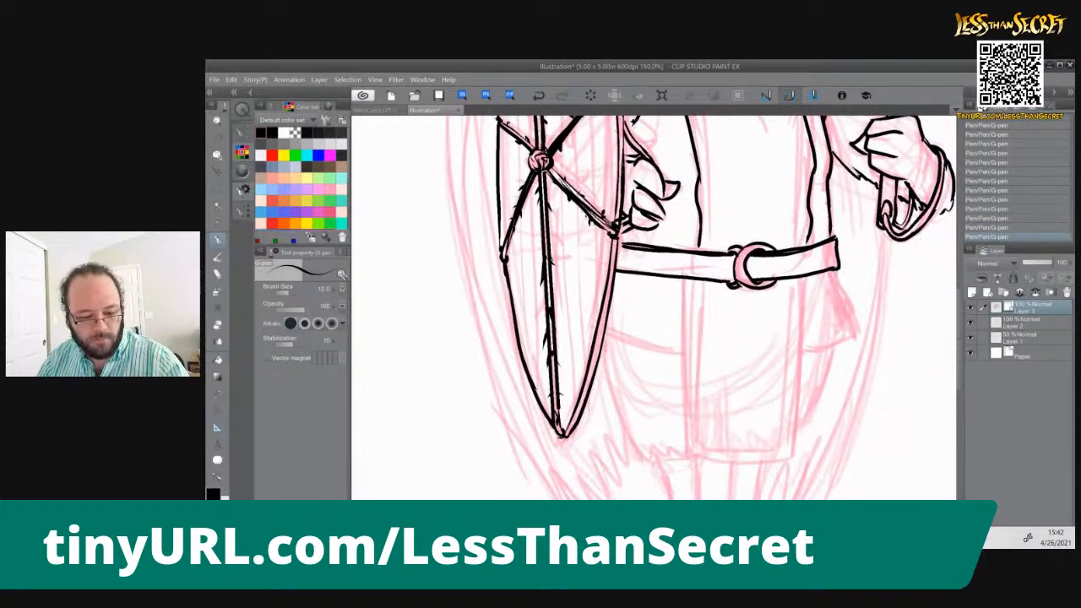
left_click_drag(804, 275, 790, 479)
left_click_drag(684, 279, 689, 459)
left_click_drag(666, 411, 661, 361)
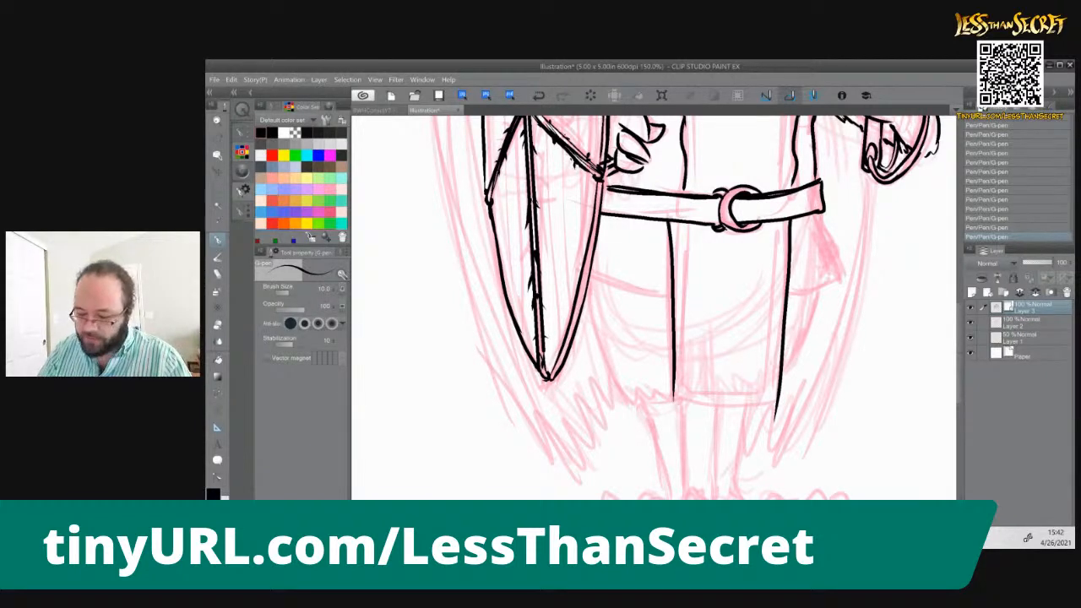
key("e")
left_click_drag(772, 428, 777, 402)
key("p")
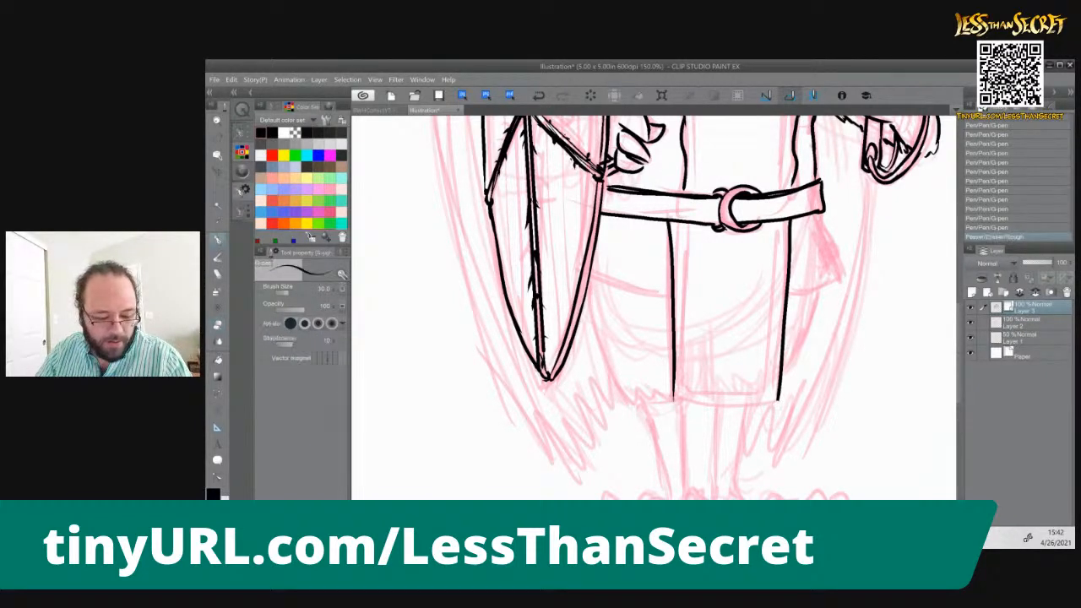
mouse_move(674, 401)
left_mouse_down()
mouse_move(716, 448)
mouse_move(730, 435)
mouse_move(754, 454)
left_mouse_up()
left_click_drag(779, 404, 754, 444)
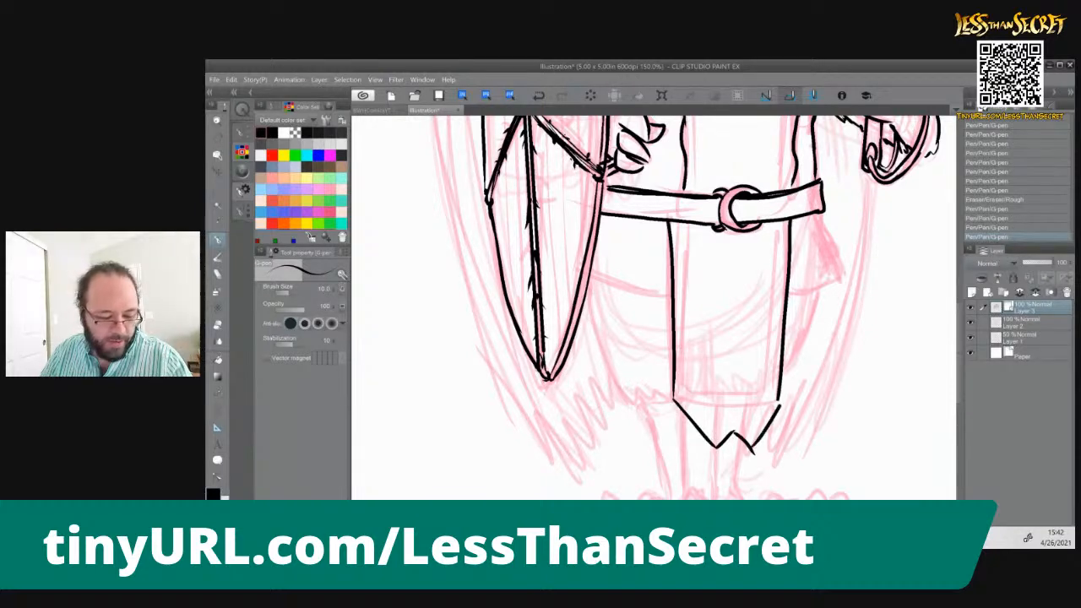
Erase the upper part of the tabard's left side under the belt and redraw it slightly further in
left_click_drag(669, 223, 676, 260)
key("e")
left_click_drag(669, 221, 672, 289)
key("p")
left_click_drag(677, 222, 674, 293)
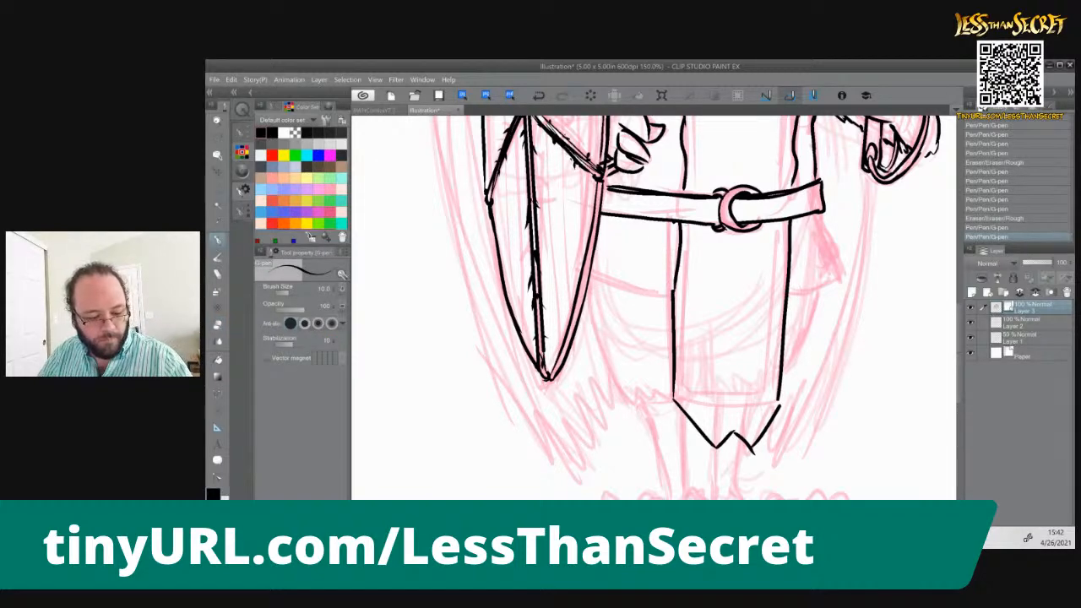
Add inner trim lines parallel to the edges of the tabard below the belt and of the chest panel above it
mouse_move(692, 223)
left_mouse_down()
mouse_move(693, 412)
mouse_move(716, 435)
mouse_move(768, 403)
left_mouse_up()
left_click_drag(779, 225, 767, 412)
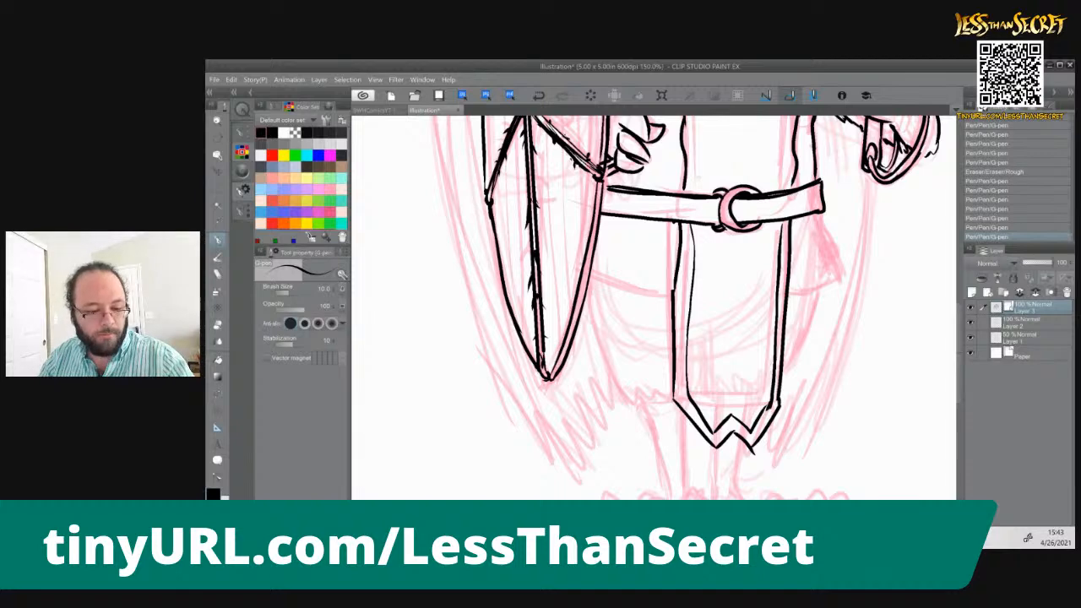
left_click_drag(690, 187, 690, 343)
left_click_drag(786, 344, 779, 203)
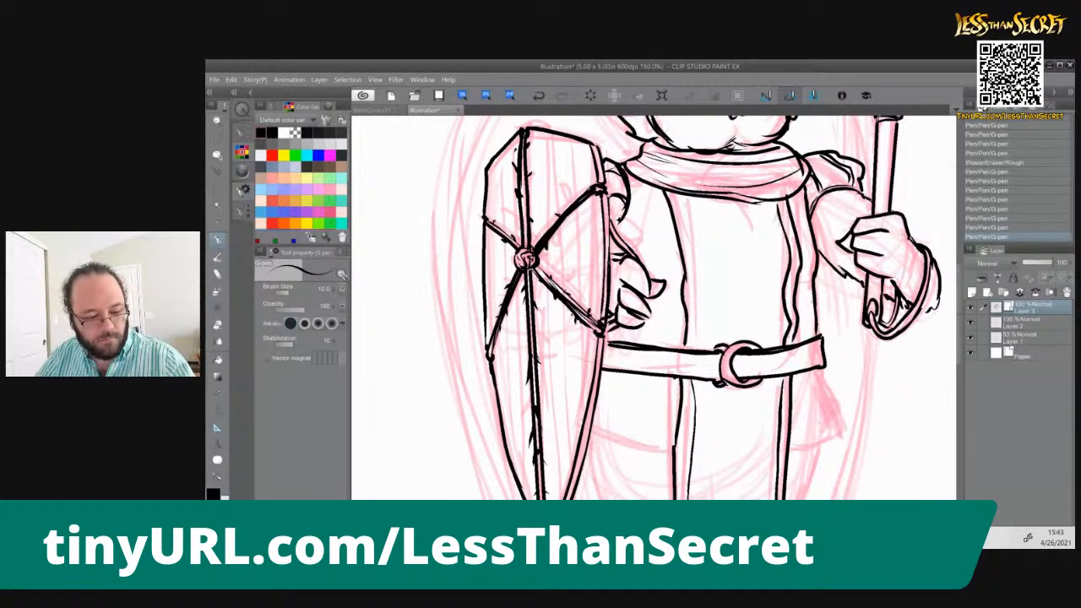
left_click_drag(681, 195, 697, 337)
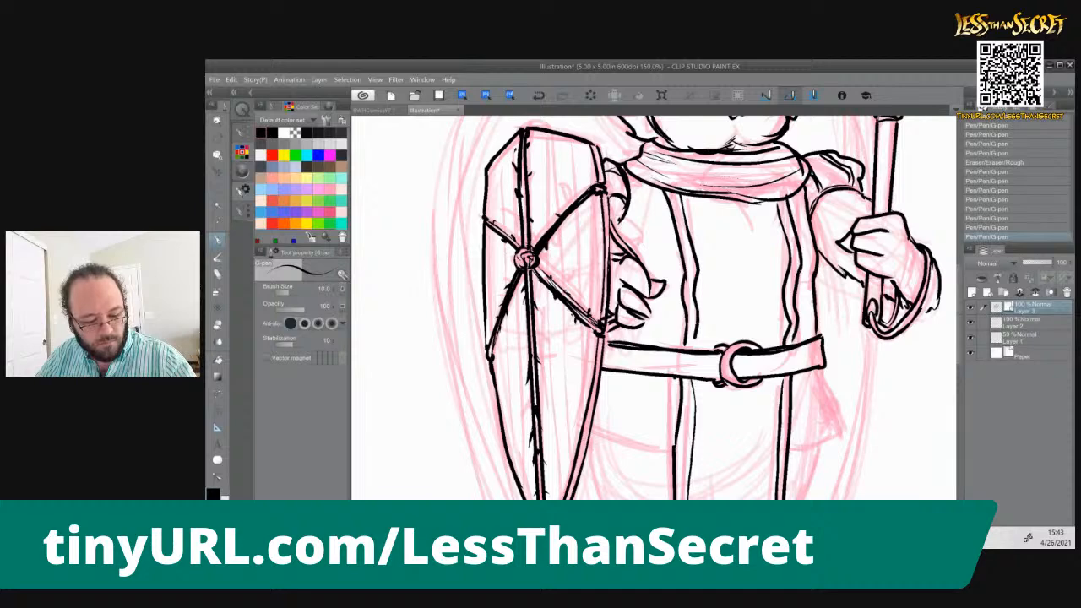
Ink the tunic hem on both sides of the tabard, the rounded thighs with feathered edges, and the left leg's outer line
mouse_move(630, 406)
left_mouse_down()
mouse_move(637, 448)
mouse_move(623, 396)
left_mouse_up()
mouse_move(811, 362)
left_mouse_down()
mouse_move(835, 417)
mouse_move(786, 435)
left_mouse_up()
mouse_move(582, 421)
left_mouse_down()
mouse_move(661, 440)
mouse_move(621, 253)
left_mouse_up()
left_click_drag(790, 242, 759, 319)
mouse_move(556, 251)
left_mouse_down()
mouse_move(576, 315)
mouse_move(607, 343)
mouse_move(647, 340)
mouse_move(637, 442)
left_mouse_up()
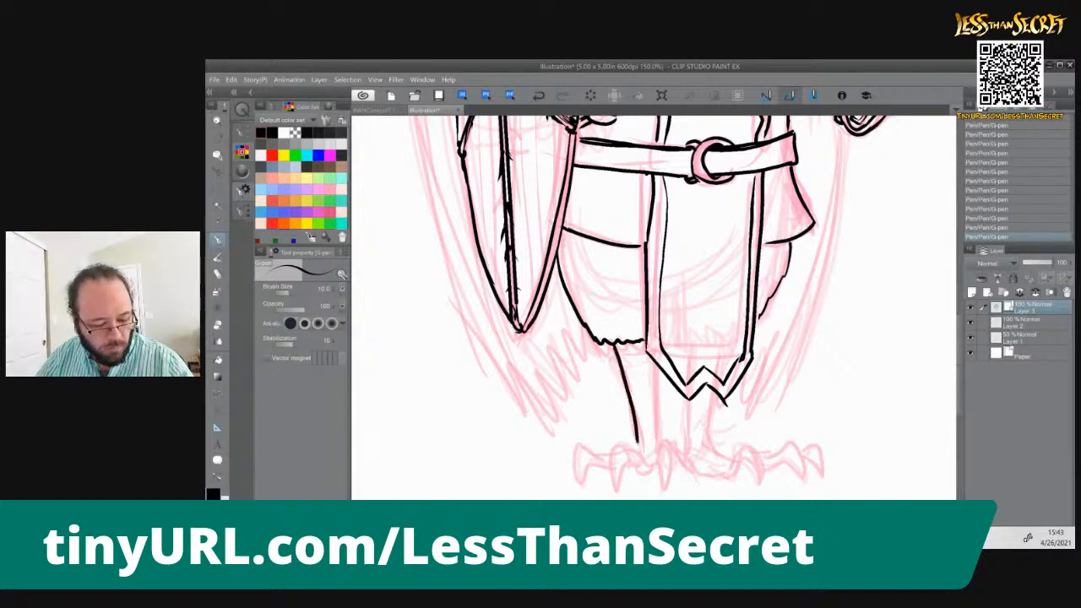
Ink the left leg's inner line and the curved front talon at its foot
mouse_move(650, 362)
left_mouse_down()
mouse_move(665, 487)
mouse_move(662, 477)
left_mouse_up()
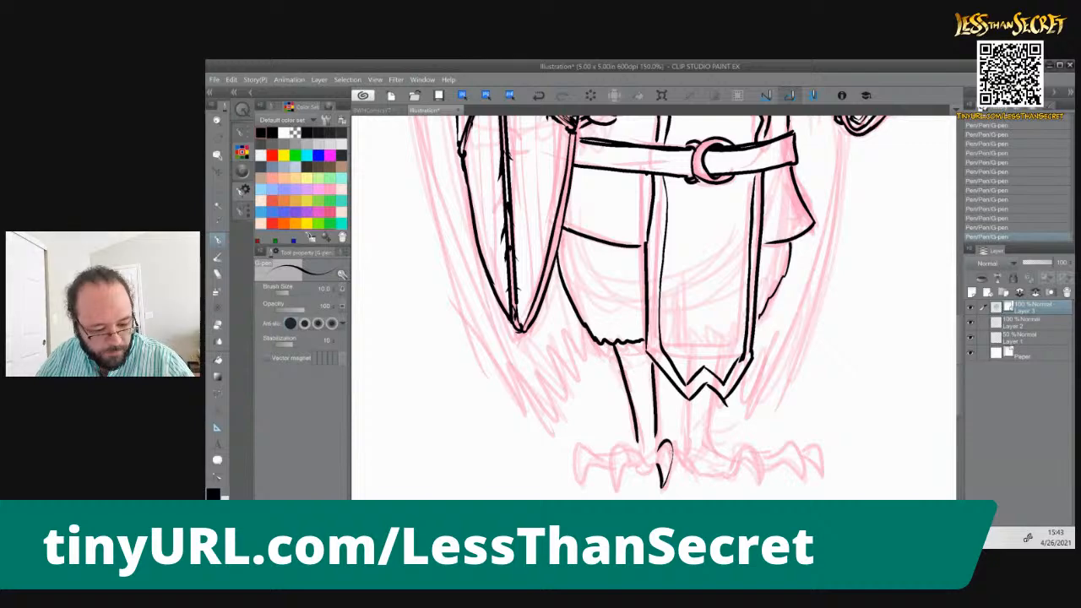
mouse_move(671, 445)
left_mouse_down()
mouse_move(655, 464)
mouse_move(655, 446)
left_mouse_up()
key("ctrl+z")
key("ctrl+z")
key("ctrl+z")
key("ctrl+z")
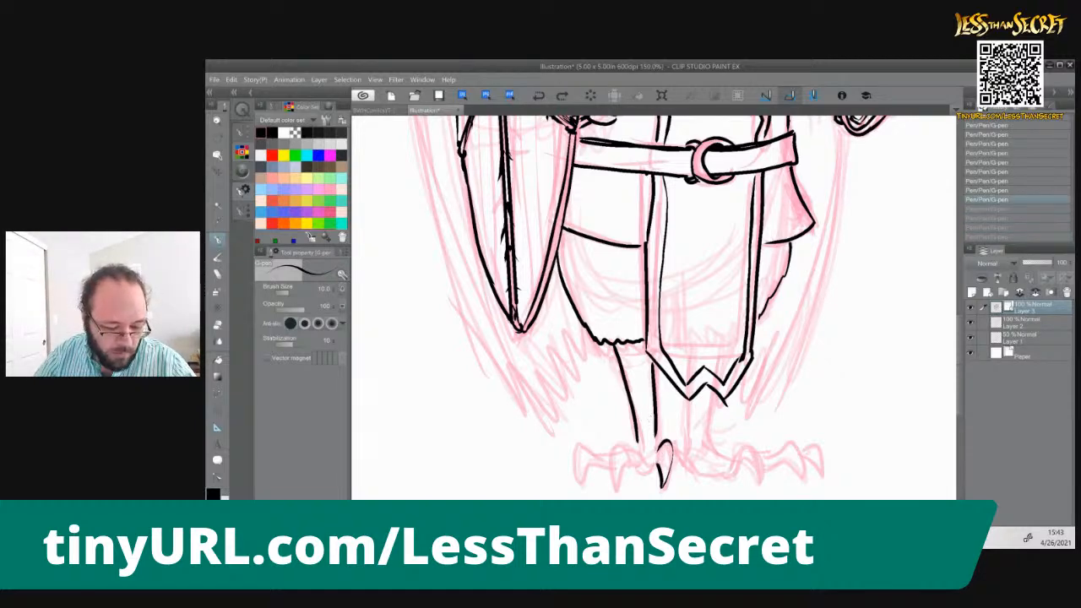
key("ctrl+y")
key("ctrl+y")
key("ctrl+y")
key("ctrl+y")
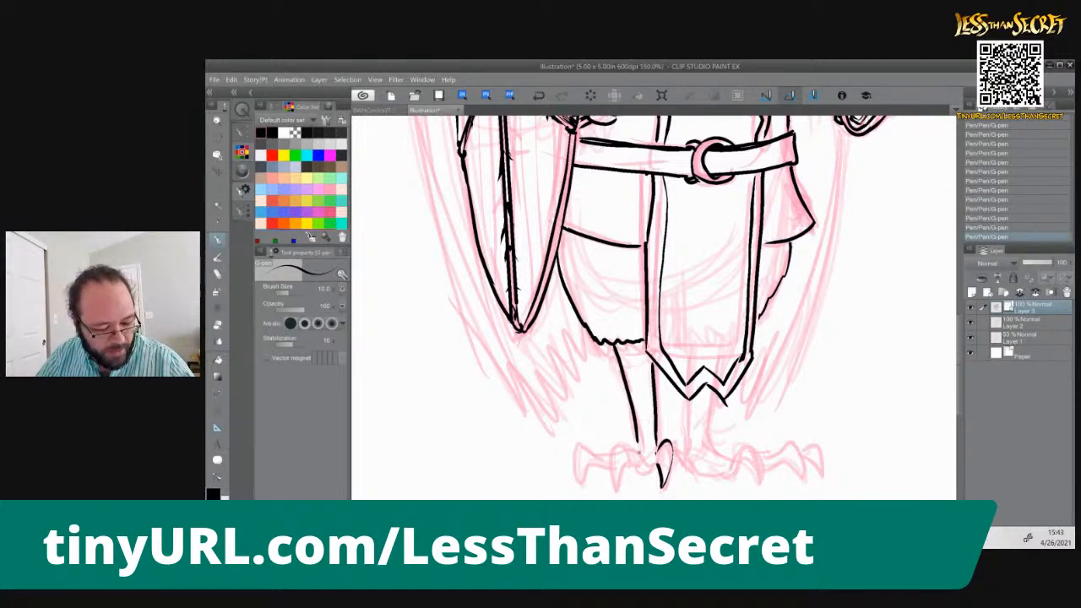
Ink the left foot's remaining hooked talons and the toes that join them to the leg
mouse_move(658, 448)
left_mouse_down()
mouse_move(658, 466)
mouse_move(631, 458)
mouse_move(655, 475)
mouse_move(607, 483)
mouse_move(631, 466)
mouse_move(616, 493)
left_mouse_up()
left_click_drag(637, 453, 635, 469)
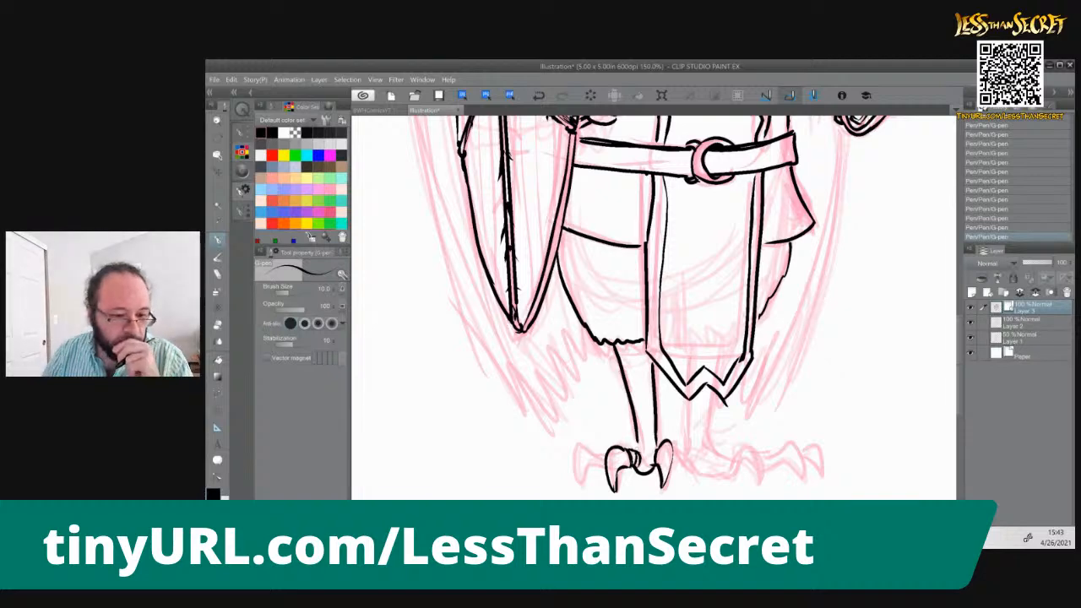
key("ctrl+z")
key("ctrl+z")
key("ctrl+z")
key("ctrl+z")
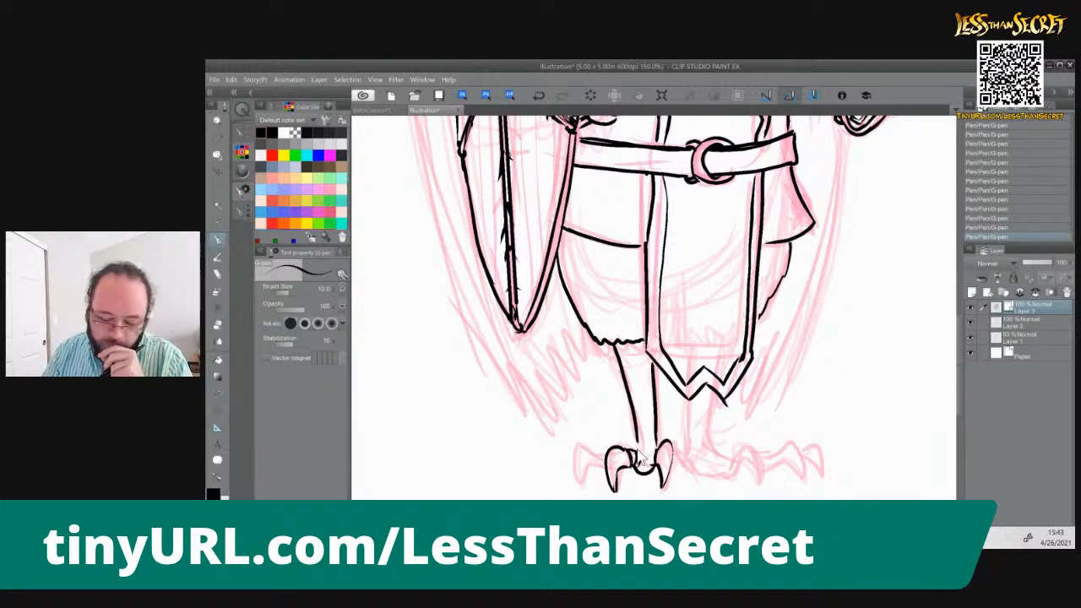
key("ctrl+z")
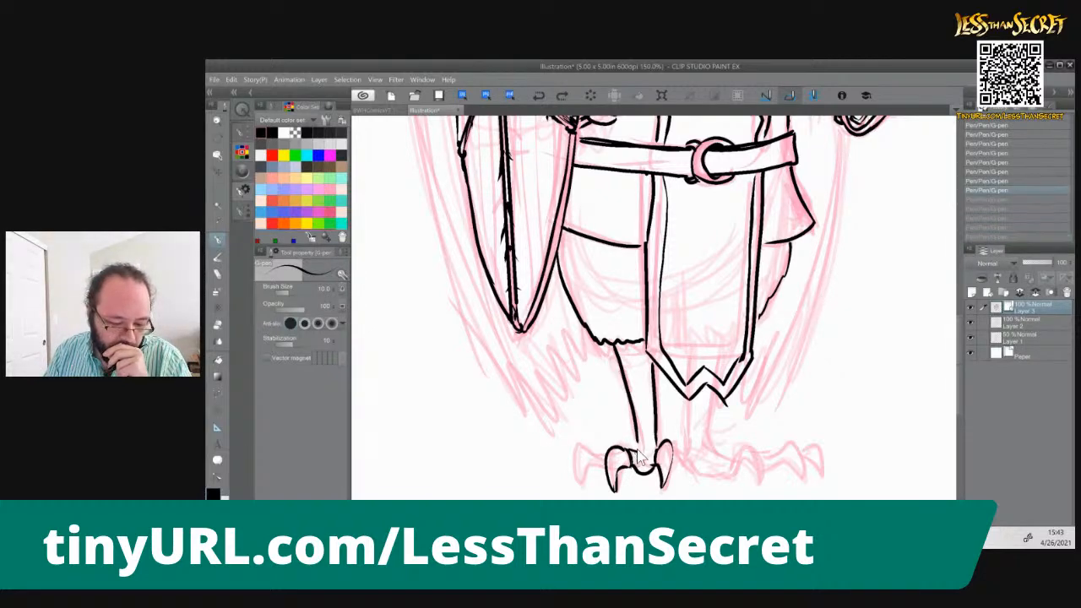
mouse_move(607, 453)
left_mouse_down()
mouse_move(573, 469)
mouse_move(581, 484)
mouse_move(597, 462)
mouse_move(640, 444)
left_mouse_up()
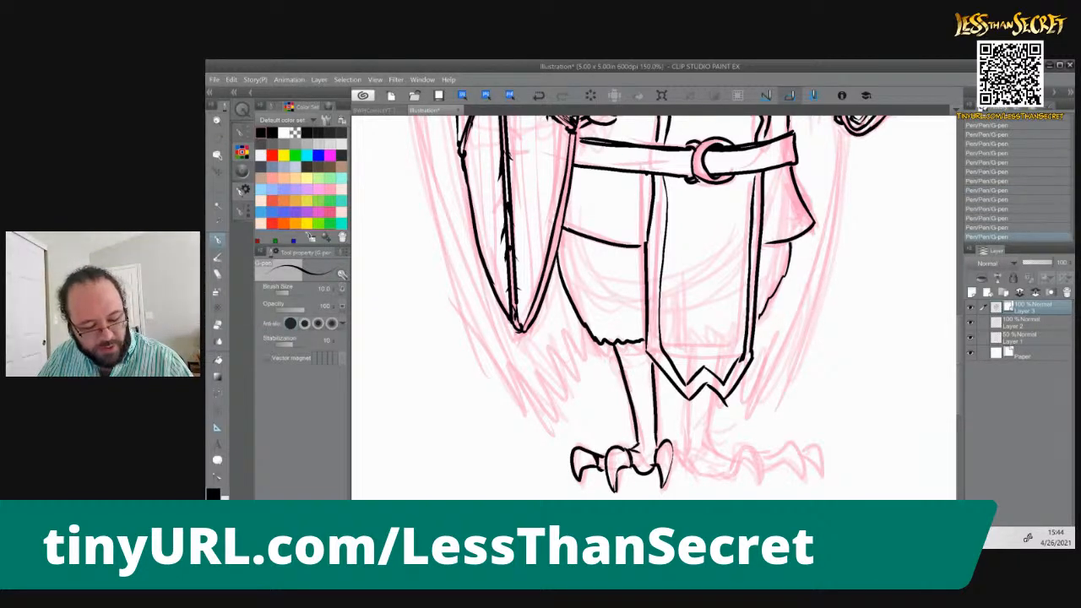
Ink the right foot's toes and hooked talons, plus both side lines of the right leg below the tabard hem
mouse_move(730, 461)
left_mouse_down()
mouse_move(750, 447)
mouse_move(761, 479)
left_mouse_up()
mouse_move(742, 463)
left_mouse_down()
mouse_move(730, 479)
mouse_move(673, 460)
mouse_move(732, 469)
mouse_move(723, 473)
mouse_move(732, 457)
mouse_move(772, 455)
mouse_move(798, 473)
mouse_move(763, 470)
mouse_move(821, 448)
mouse_move(825, 475)
left_mouse_up()
left_click_drag(823, 471, 802, 466)
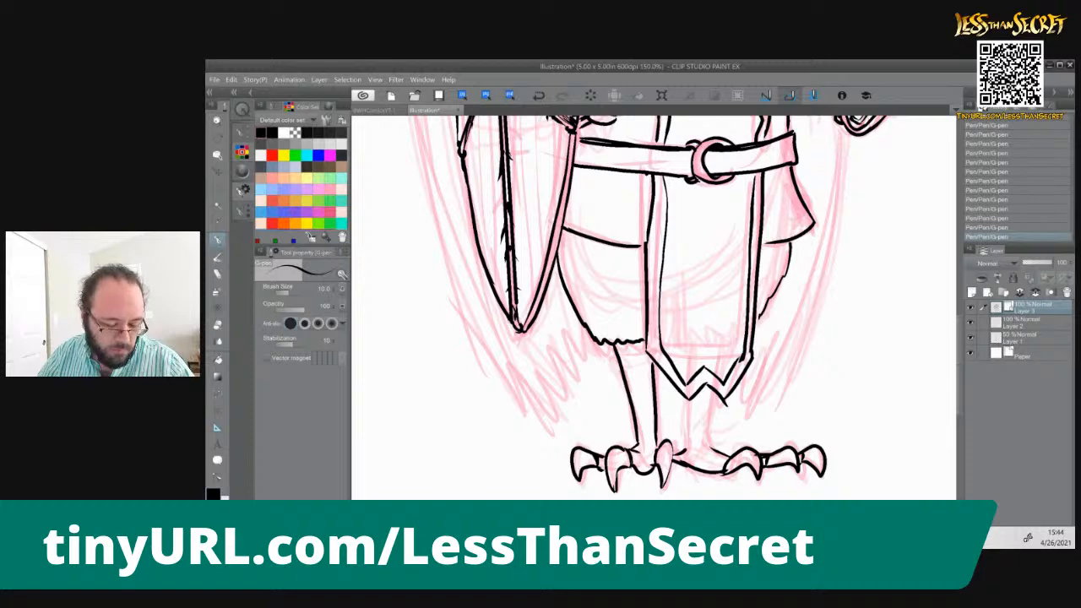
left_click_drag(715, 394, 706, 448)
left_click_drag(686, 393, 685, 447)
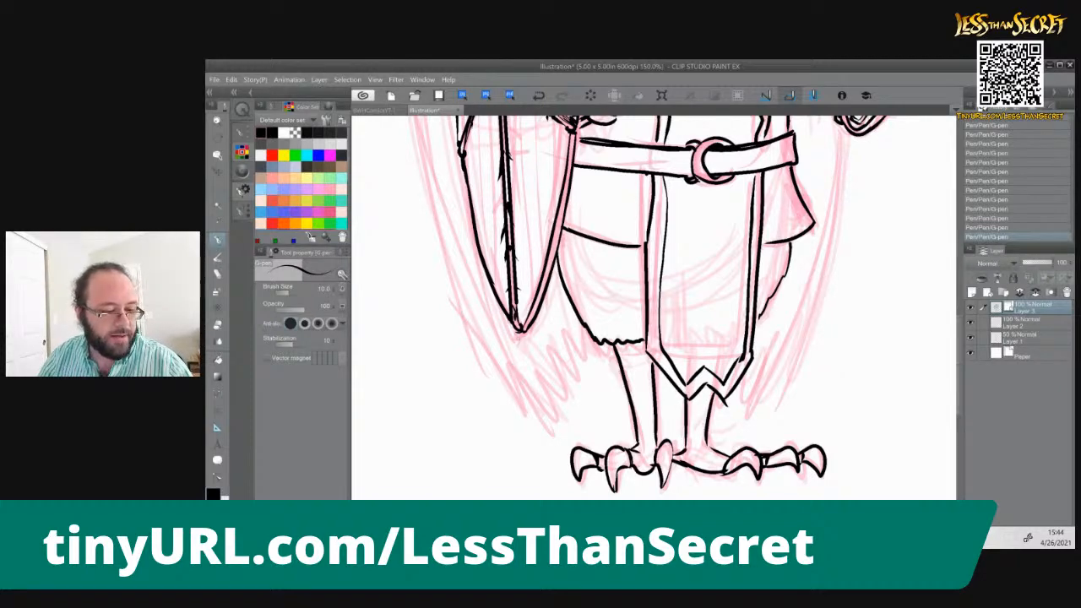
Ink the outer outline of the wing behind the shield, from the shoulder arch to the pointed lower tip
left_click_drag(512, 347, 501, 430)
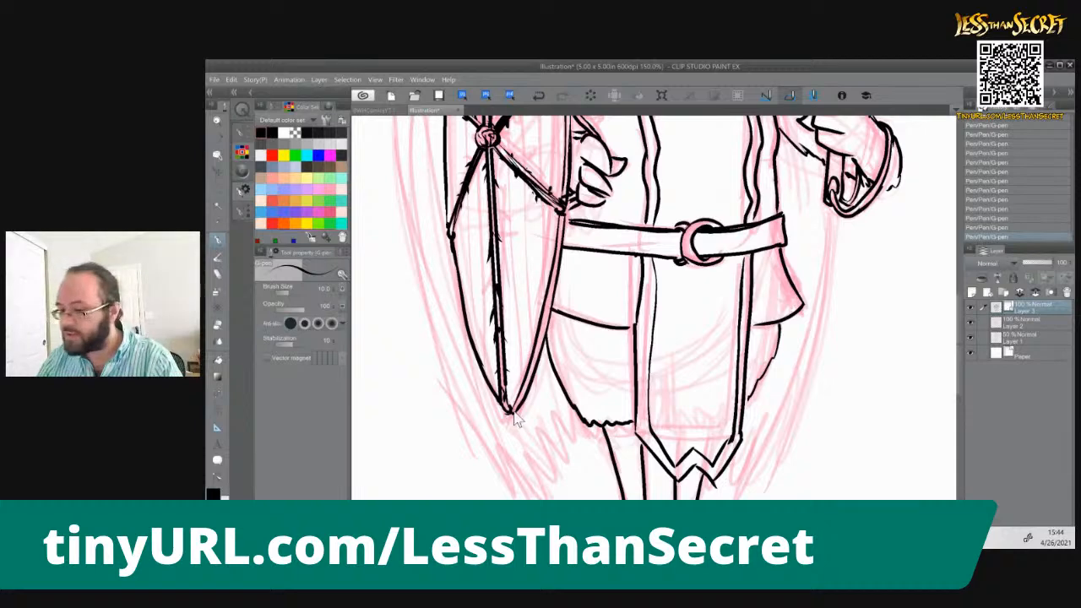
scroll(513, 411, "down", 2)
scroll(514, 412, "up", 1)
scroll(516, 420, "down", 1)
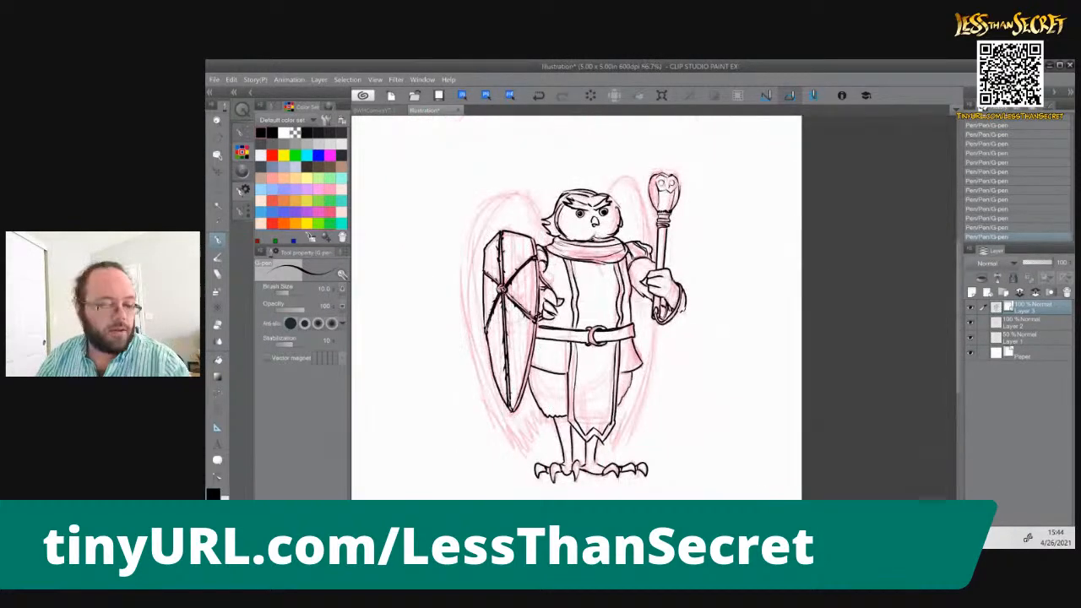
mouse_move(546, 193)
left_mouse_down()
mouse_move(534, 235)
mouse_move(461, 265)
mouse_move(528, 459)
left_mouse_up()
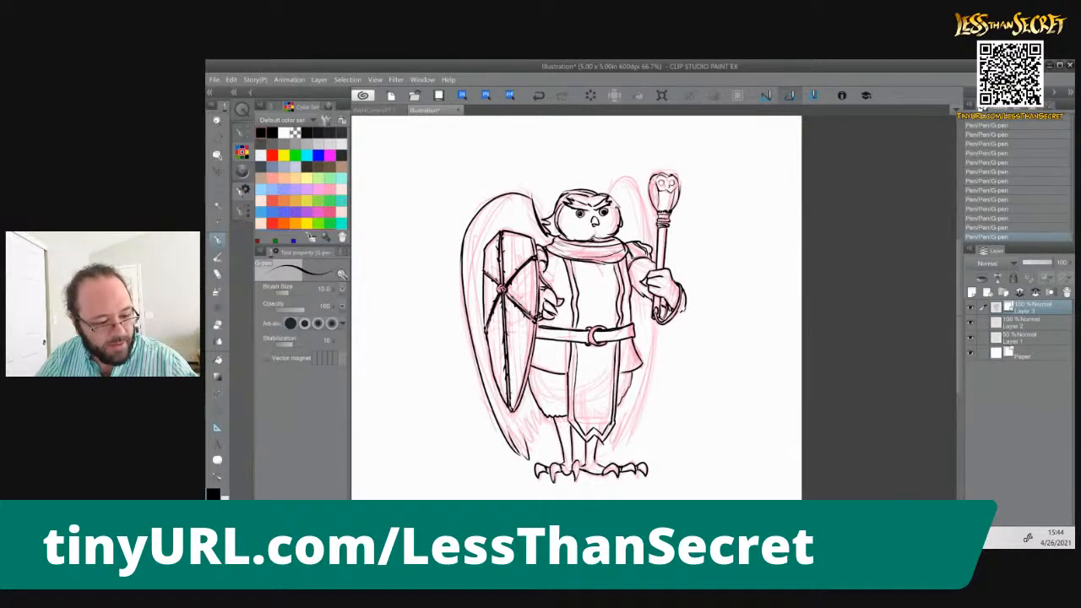
Ink long feather lines down the shield-side wing and short feather strokes around the shield's lower point
mouse_move(469, 325)
left_mouse_down()
mouse_move(511, 444)
mouse_move(526, 450)
left_mouse_up()
mouse_move(494, 393)
left_mouse_down()
mouse_move(523, 444)
mouse_move(503, 431)
left_mouse_up()
mouse_move(476, 313)
left_mouse_down()
mouse_move(498, 404)
mouse_move(527, 456)
left_mouse_up()
left_click_drag(514, 406, 533, 445)
key("ctrl+z")
key("ctrl+z")
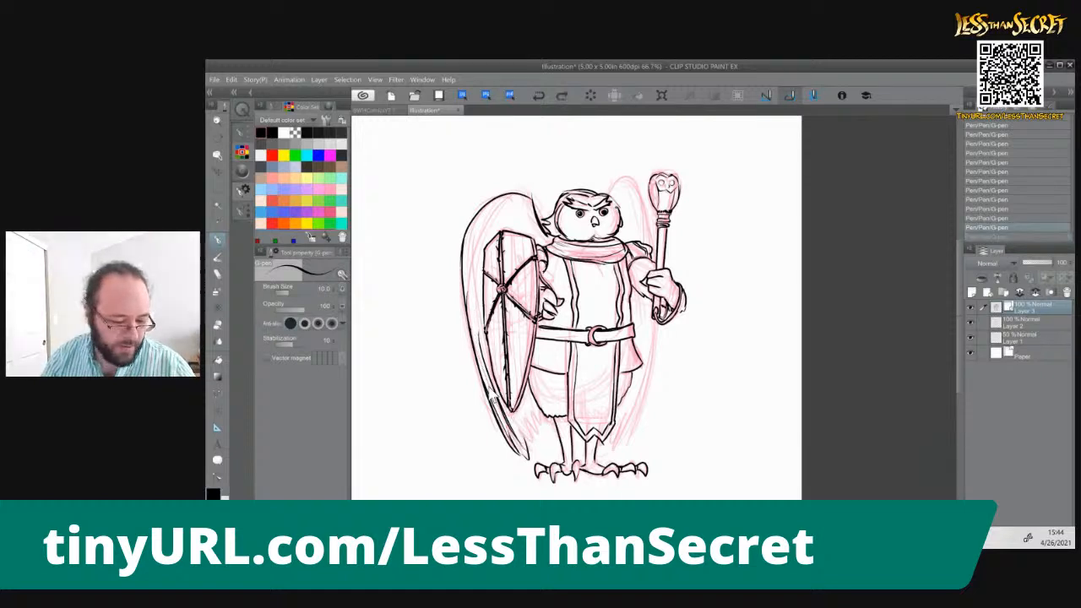
left_click_drag(471, 259, 505, 417)
left_click_drag(490, 380, 513, 443)
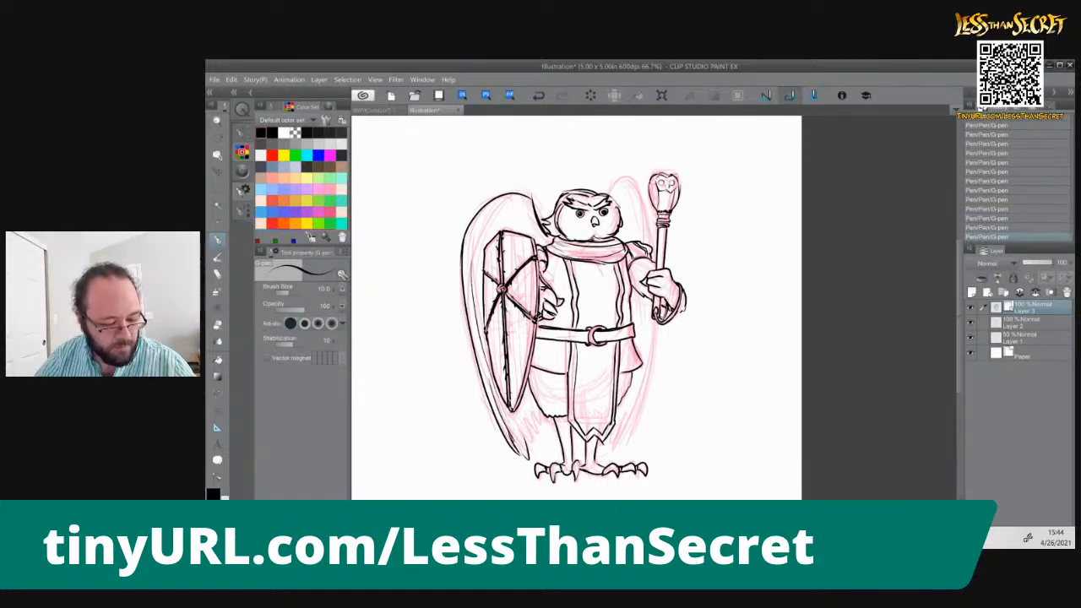
mouse_move(505, 412)
left_mouse_down()
mouse_move(532, 441)
mouse_move(527, 427)
left_mouse_up()
left_click_drag(539, 394, 529, 422)
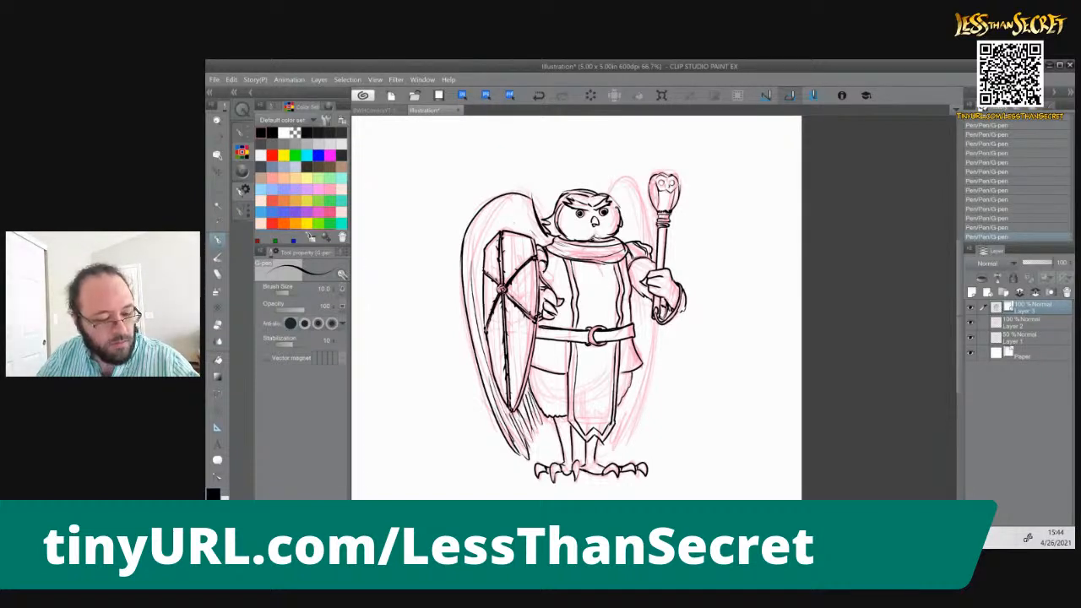
Fill the upper part of the shield-side wing with curved feather lines above and beside the shield
mouse_move(517, 203)
left_mouse_down()
mouse_move(546, 247)
mouse_move(475, 228)
mouse_move(472, 262)
left_mouse_up()
mouse_move(508, 203)
left_mouse_down()
mouse_move(478, 339)
mouse_move(482, 249)
mouse_move(501, 229)
left_mouse_up()
mouse_move(520, 221)
left_mouse_down()
mouse_move(504, 235)
mouse_move(519, 237)
left_mouse_up()
mouse_move(530, 231)
left_mouse_down()
mouse_move(477, 239)
mouse_move(478, 342)
left_mouse_up()
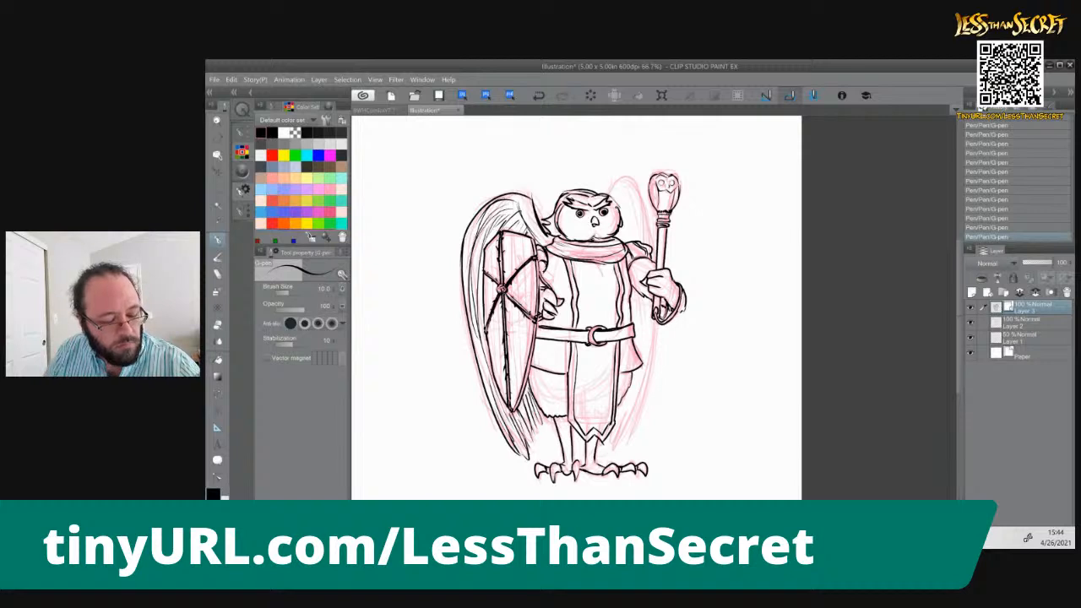
Ink the outline of the staff-side wing, arching beside the head and continuing below the hand to the tip
mouse_move(610, 197)
left_mouse_down()
mouse_move(646, 229)
mouse_move(649, 243)
mouse_move(638, 225)
mouse_move(636, 238)
left_mouse_up()
left_click_drag(650, 299, 623, 441)
left_click_drag(654, 317, 630, 423)
Ink feather lines inside the staff-side wing, from its tip up to the arm and beside the head
left_click_drag(637, 416, 622, 451)
left_click_drag(647, 377, 615, 454)
left_click_drag(640, 380, 617, 445)
left_click_drag(627, 408, 614, 444)
left_click_drag(642, 303, 640, 348)
left_click_drag(644, 301, 639, 361)
left_click_drag(638, 294, 636, 342)
left_click_drag(639, 301, 636, 331)
mouse_move(628, 196)
left_mouse_down()
mouse_move(637, 236)
mouse_move(627, 228)
left_mouse_up()
mouse_move(647, 309)
left_mouse_down()
mouse_move(645, 327)
mouse_move(630, 321)
left_mouse_up()
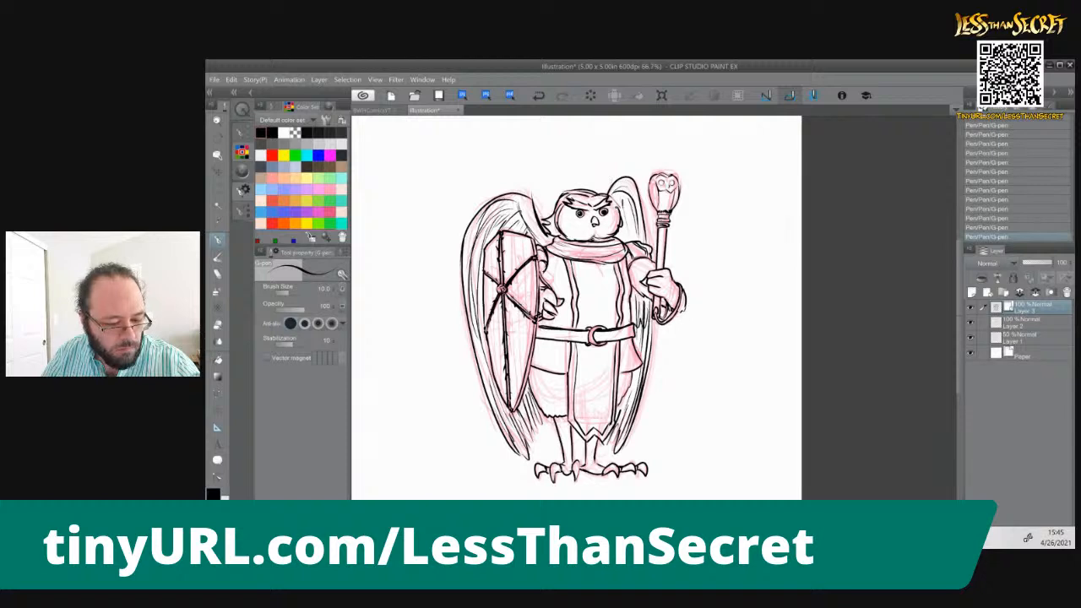
Add a few extra feather strokes to both wings, and make Layer 2 the active layer
left_click_drag(623, 205, 626, 236)
left_click_drag(484, 328, 482, 350)
left_click_drag(471, 272, 473, 322)
left_click_drag(647, 200, 642, 229)
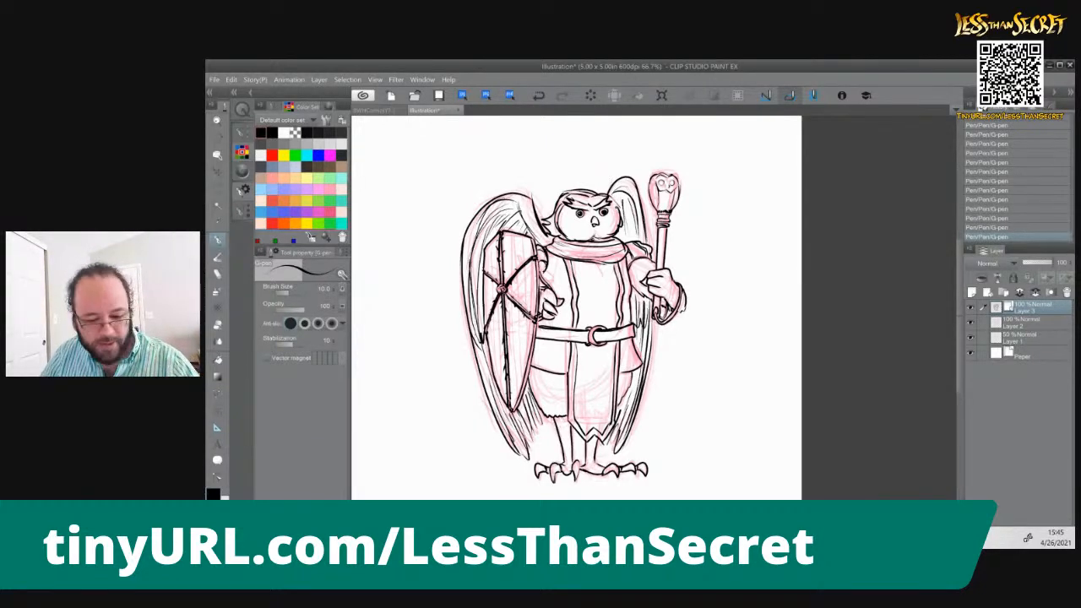
left_click(1015, 324)
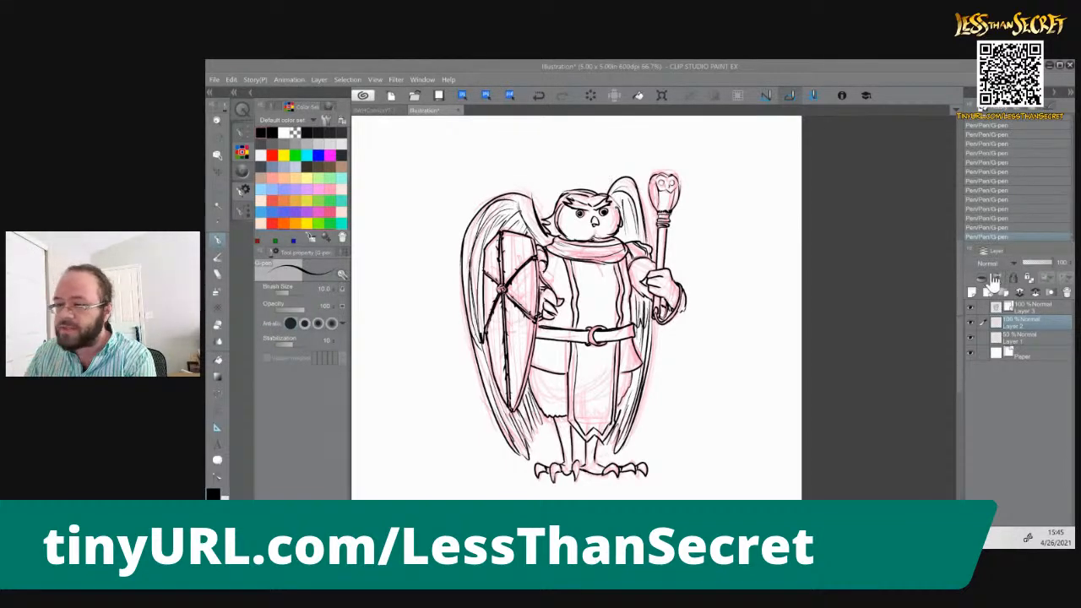
Switch to the web browser and search Google for "random letter" in place of the dice roll query
key("alt+Tab")
left_click(703, 78)
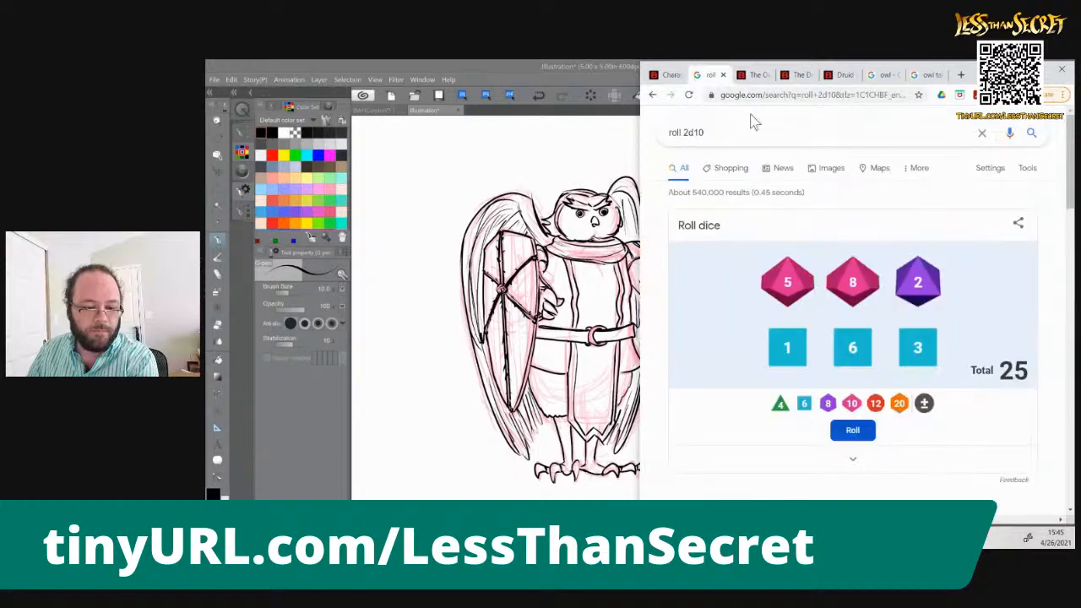
left_click(770, 129)
key("BackSpace")
key("BackSpace")
key("BackSpace")
key("BackSpace")
key("BackSpace")
key("BackSpace")
key("BackSpace")
key("BackSpace")
key("BackSpace")
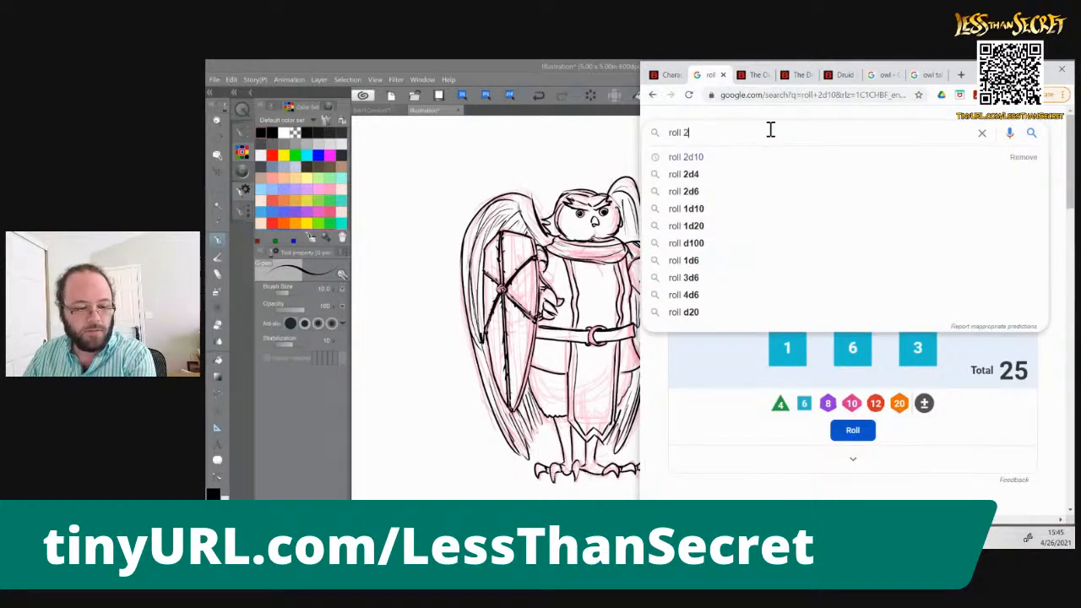
type("random letter")
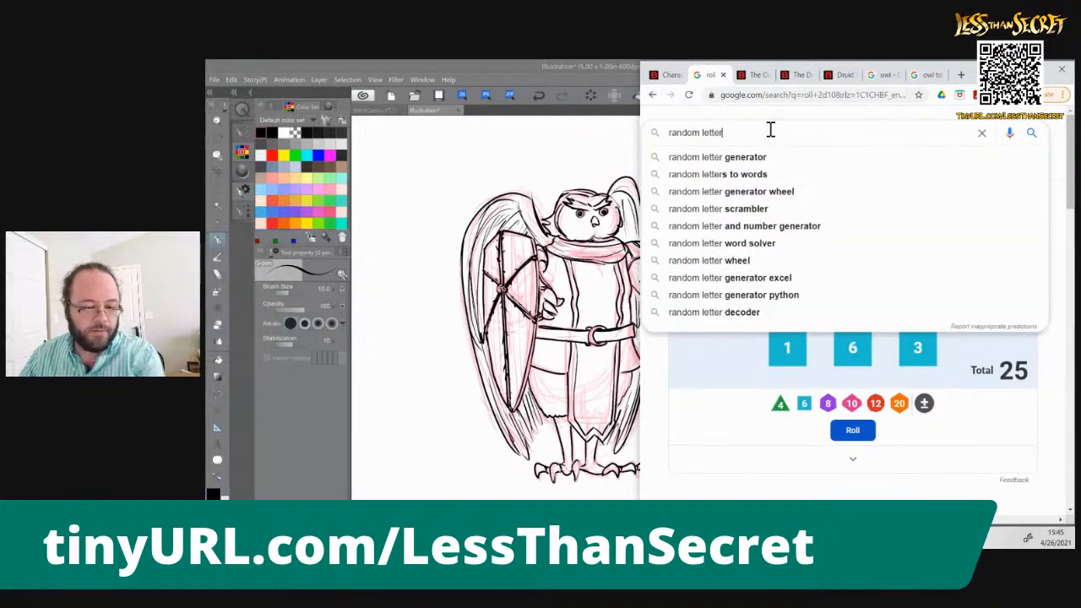
key("Return")
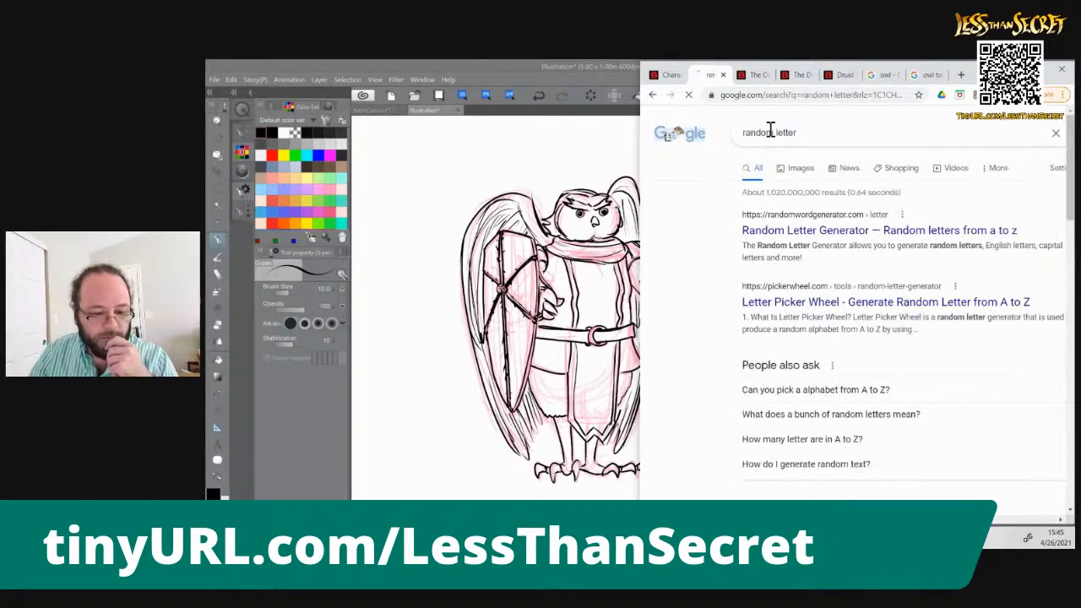
Replace the Google query with "random number 1 to 26" and run the search
left_click(812, 133)
key("BackSpace")
key("BackSpace")
key("BackSpace")
key("BackSpace")
key("BackSpace")
key("BackSpace")
key("BackSpace")
key("BackSpace")
key("BackSpace")
key("BackSpace")
key("BackSpace")
key("BackSpace")
key("BackSpace")
type("random ")
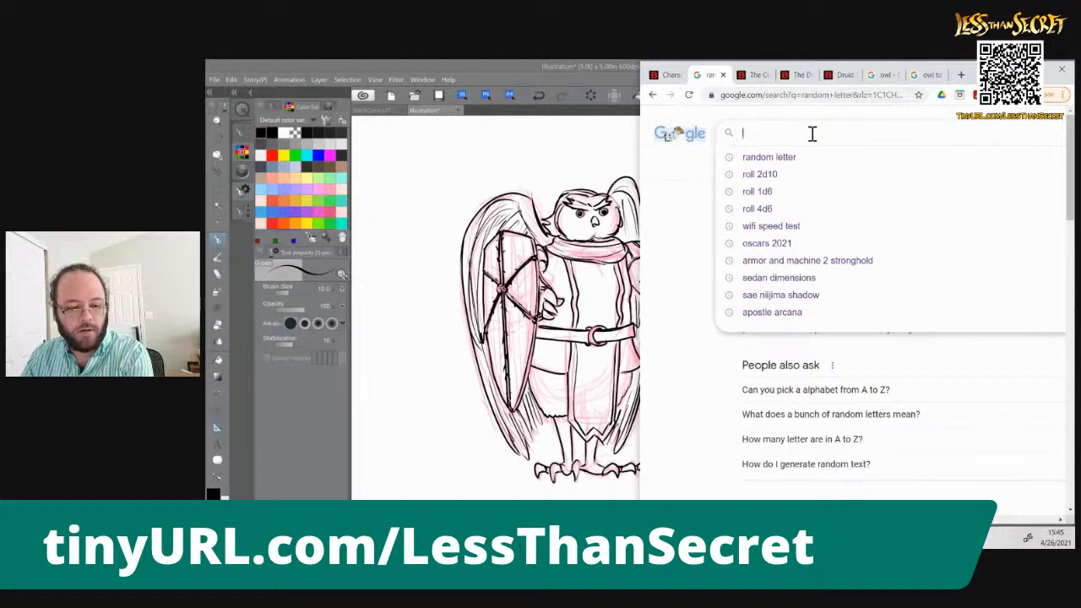
type("nu")
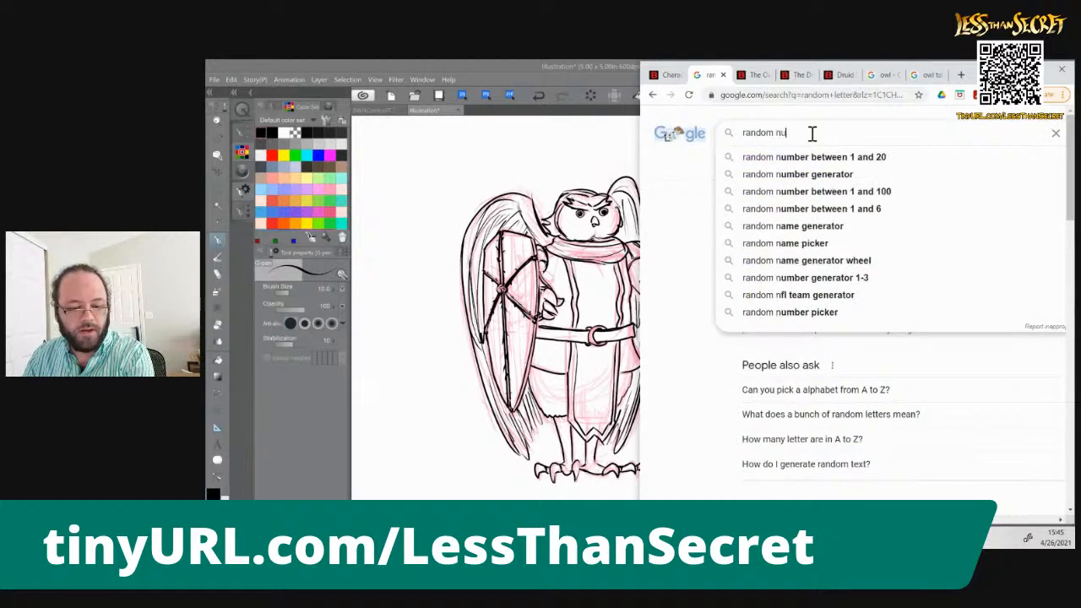
type("mber 1 ")
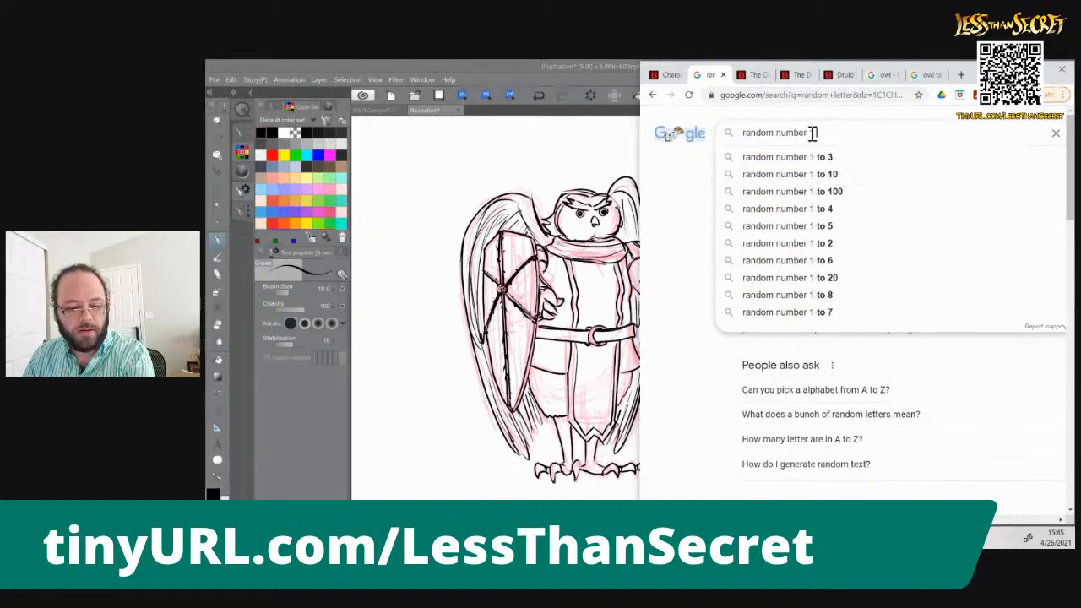
type("to 26")
key("Return")
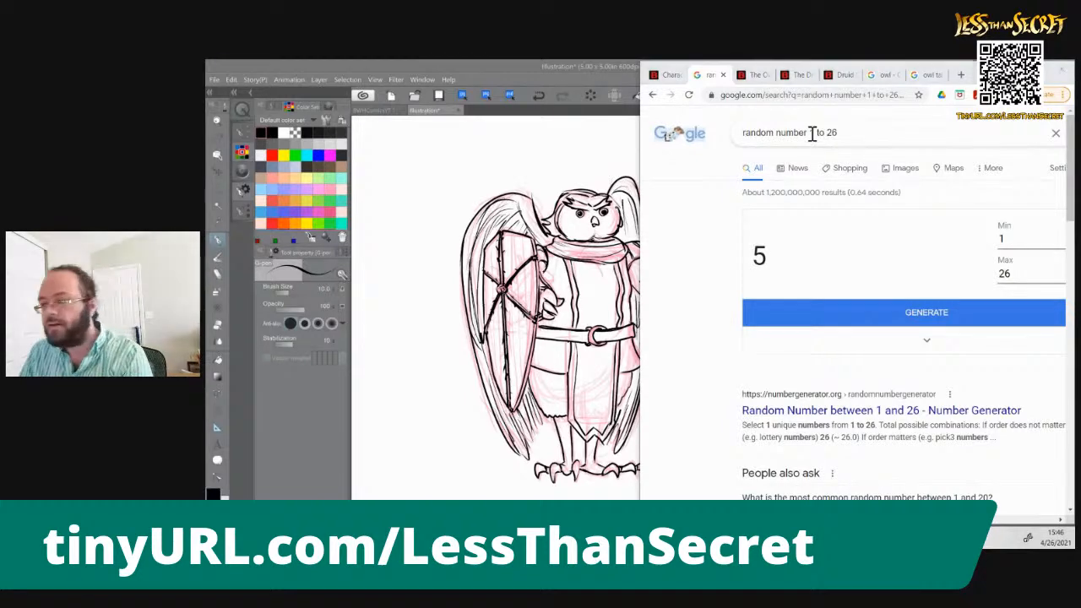
Switch to the PDF character sheet and enter Eluarai as the character name
key("alt+Tab")
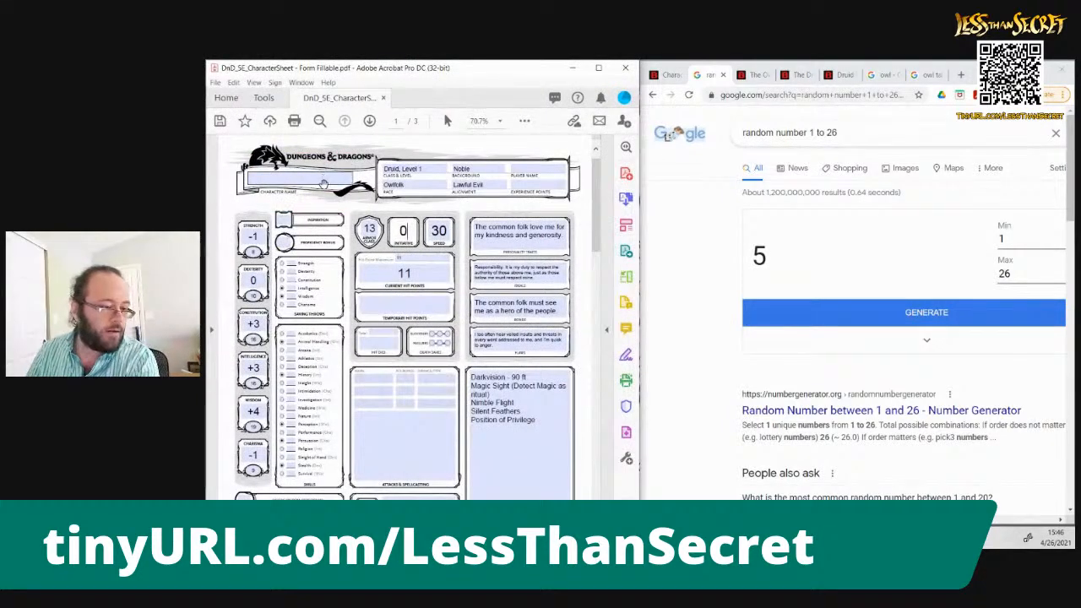
left_click(323, 174)
type("E")
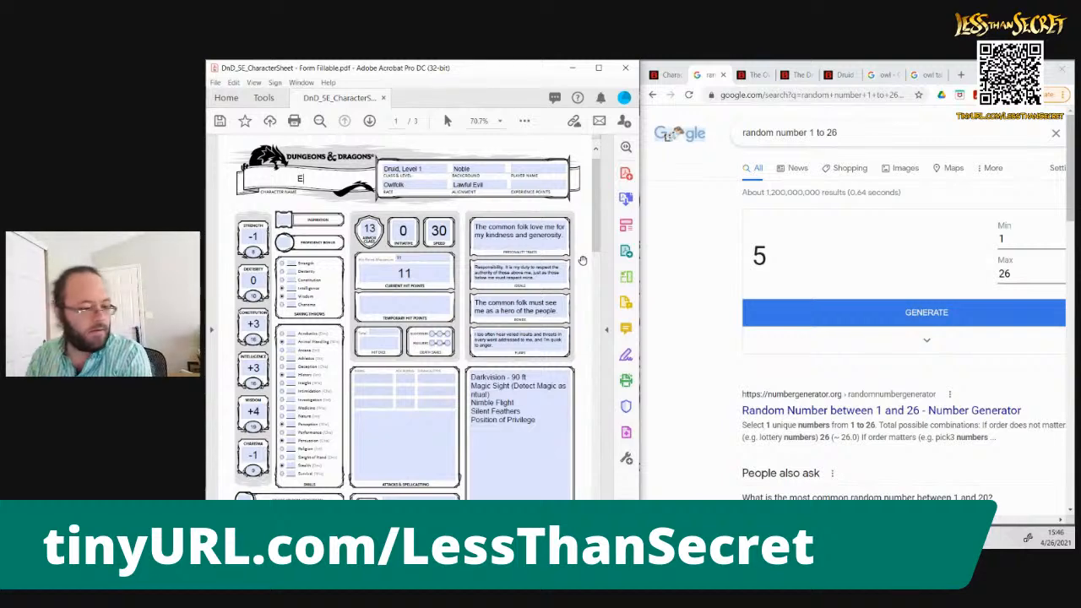
type("era")
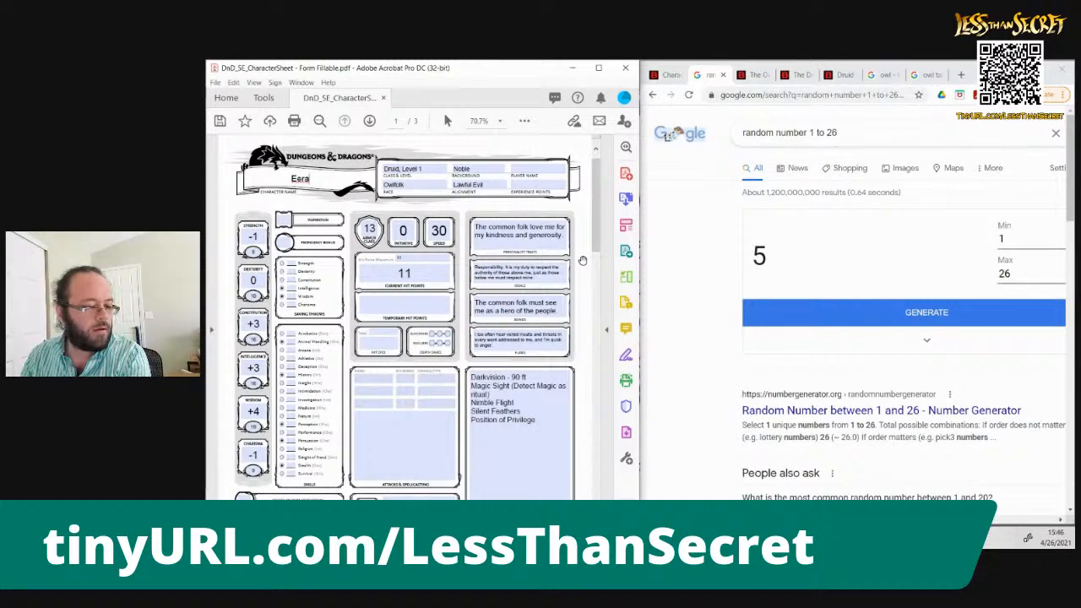
key("BackSpace")
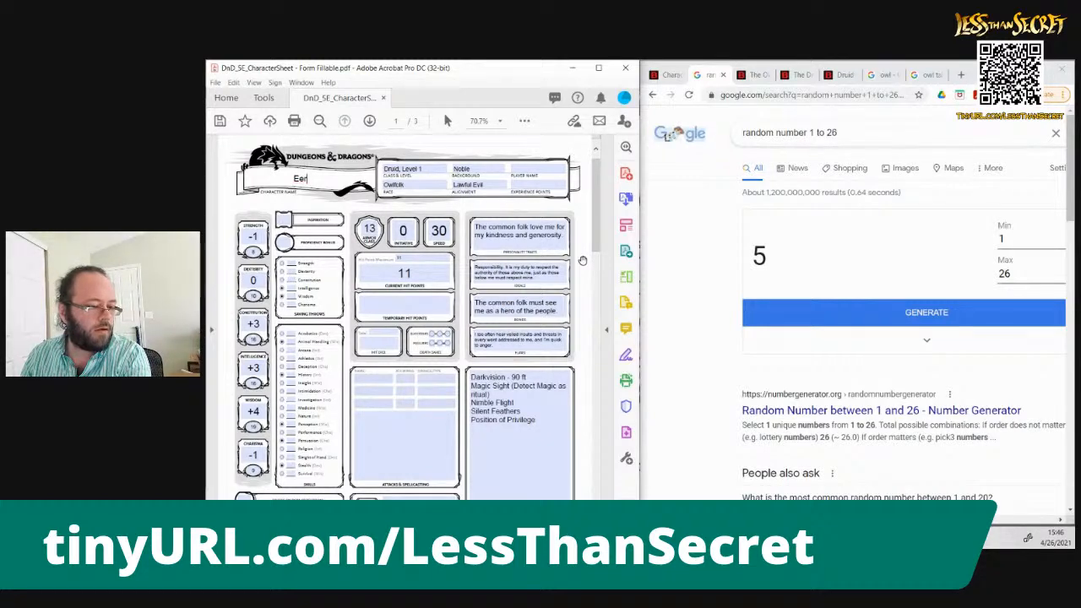
type("ro")
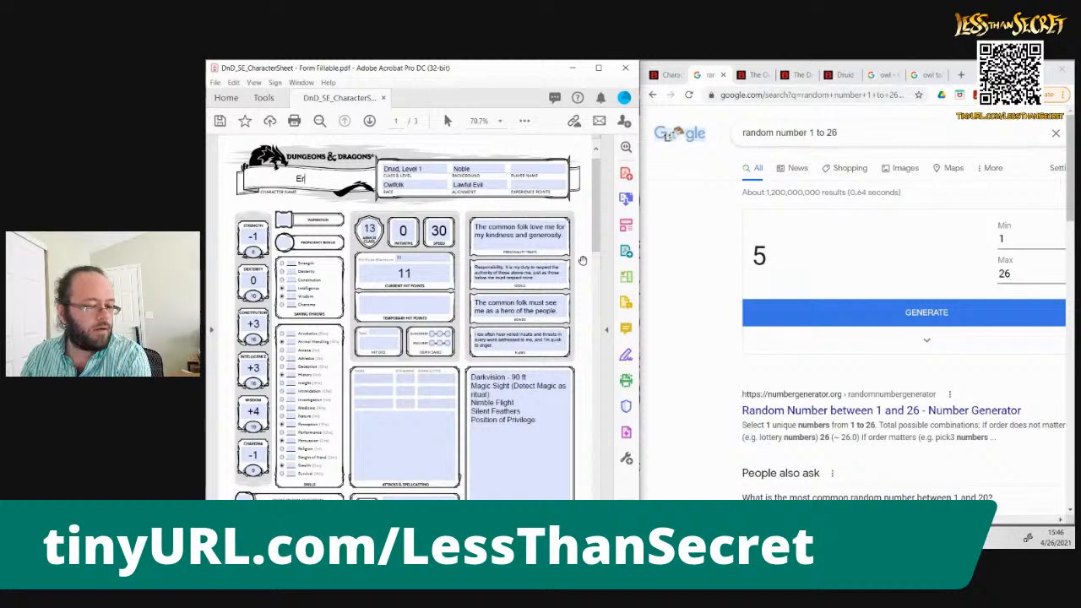
key("BackSpace")
key("BackSpace")
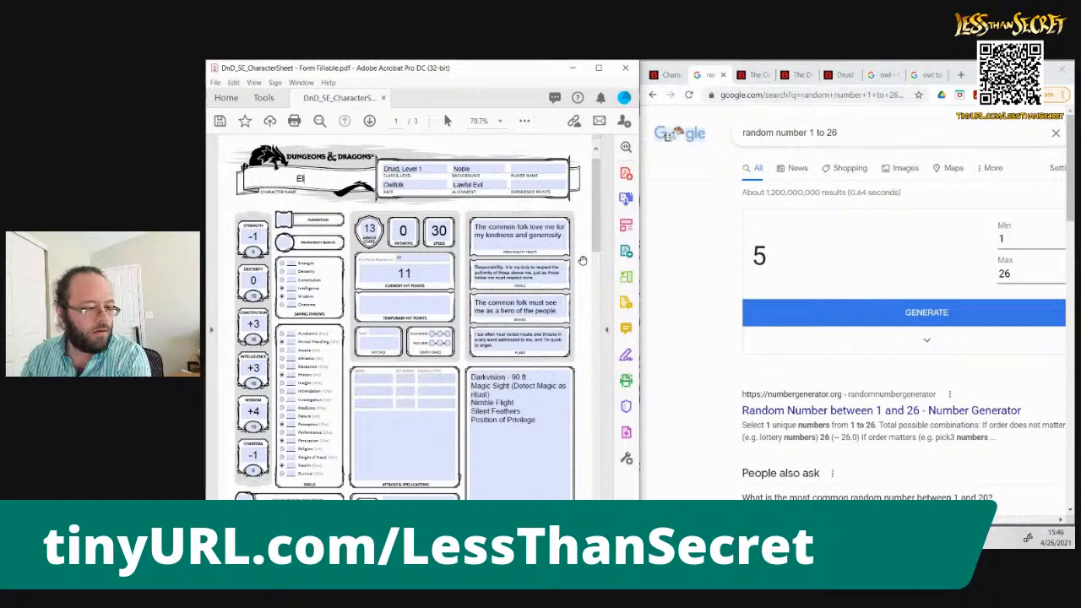
type("e")
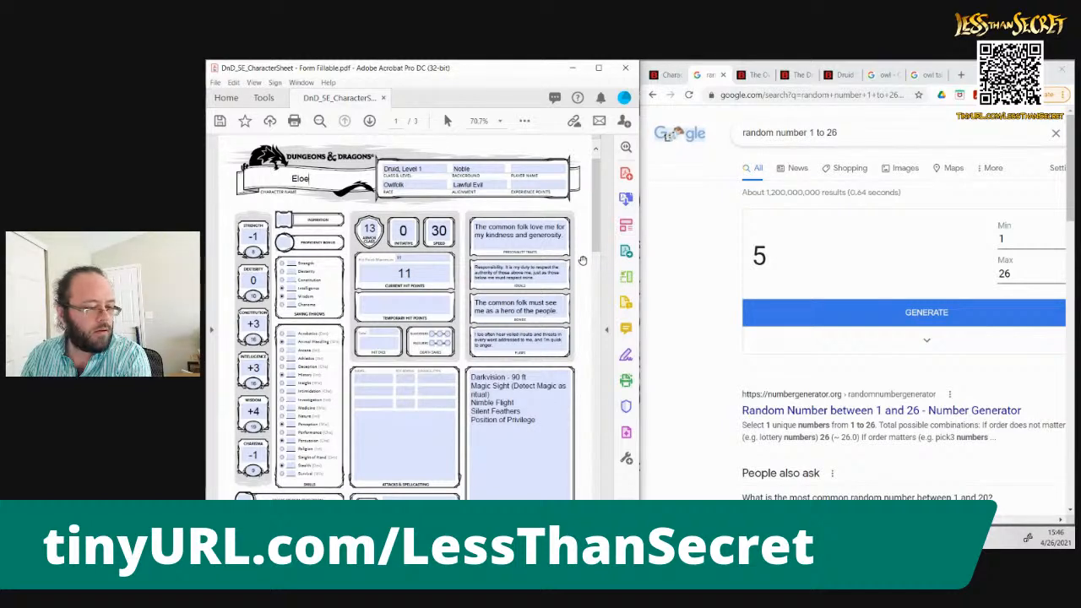
key("BackSpace")
type("uara")
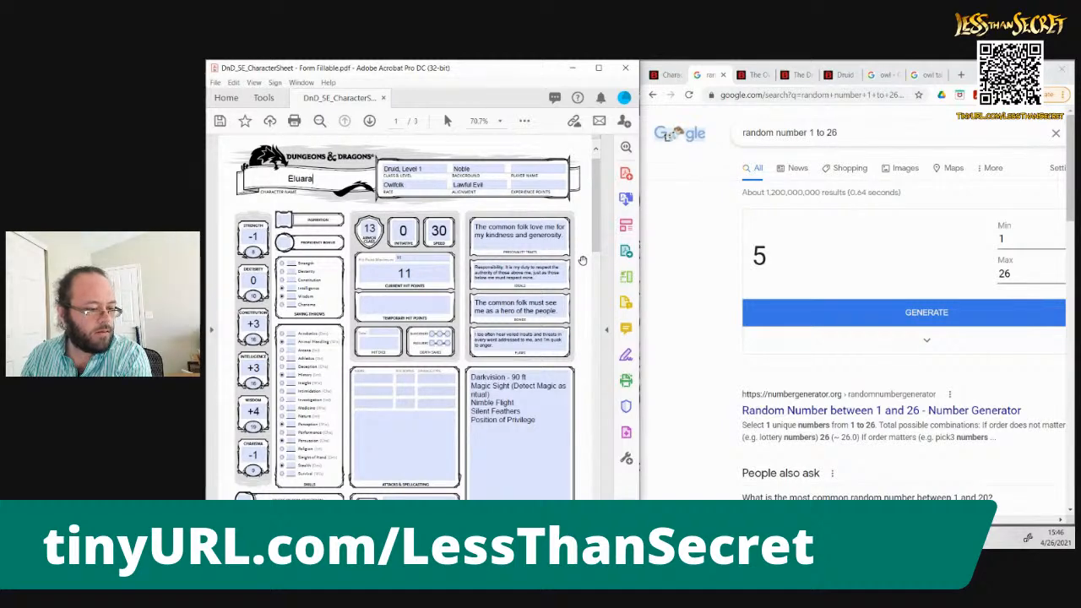
key("Return")
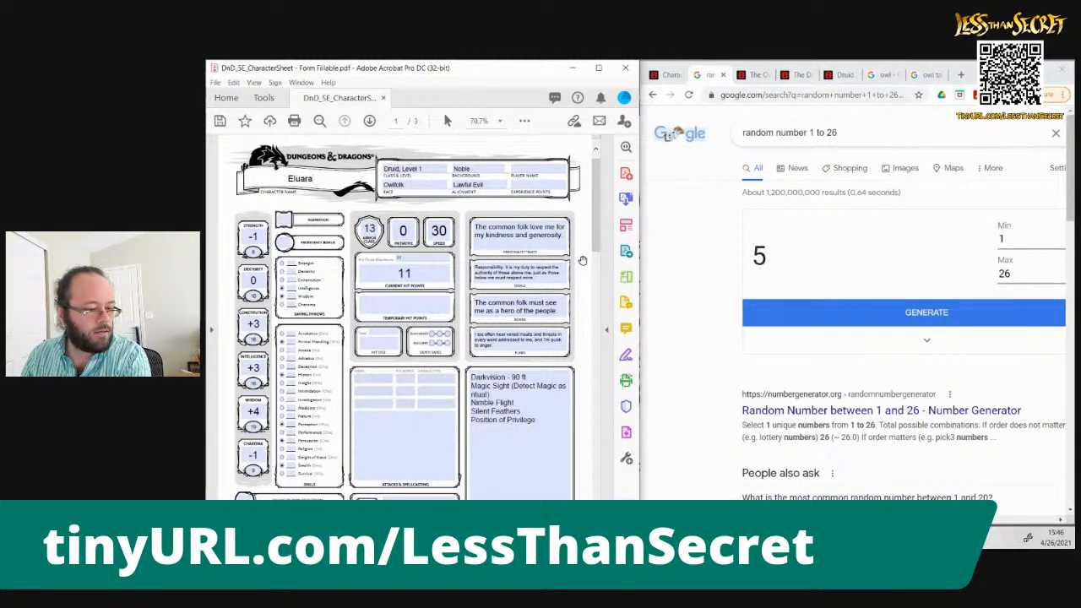
type("i")
key("Return")
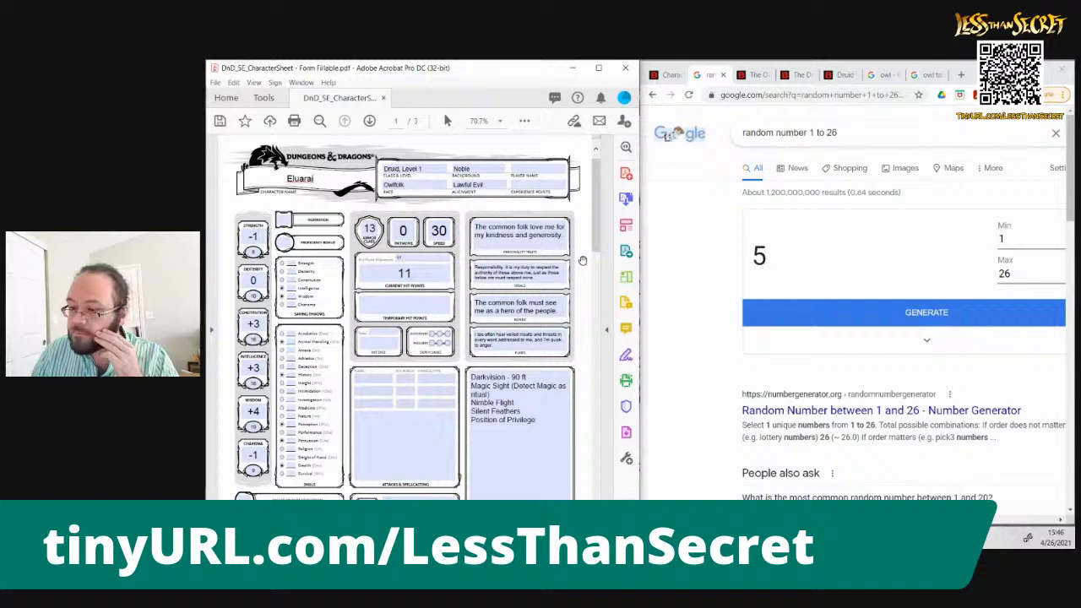
key("Return")
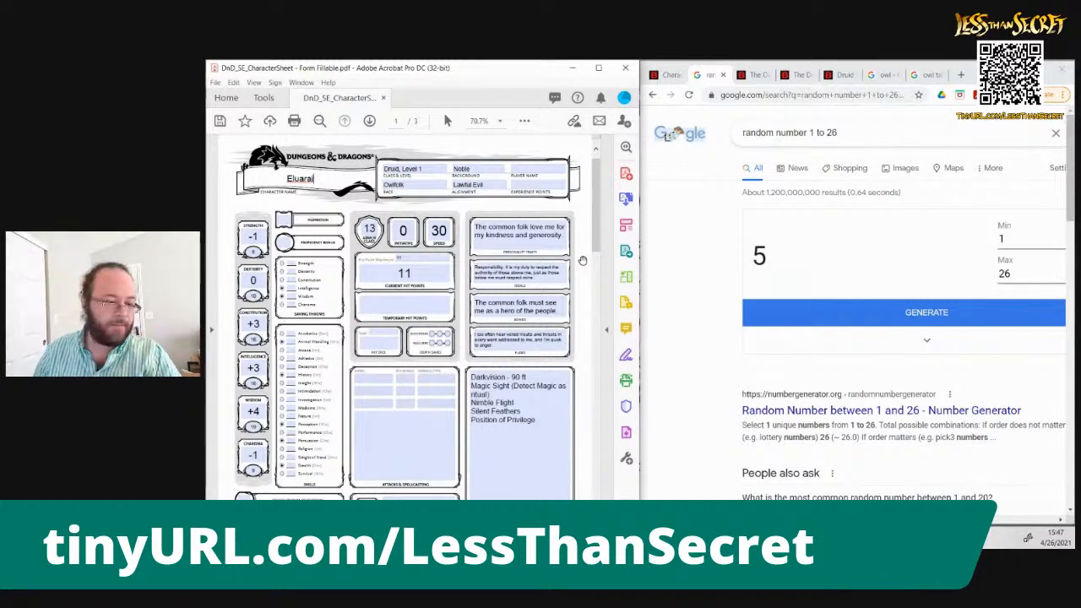
Switch to Clip Studio Paint and start saving the drawing under a new file name, Eluarai
key("alt+Tab")
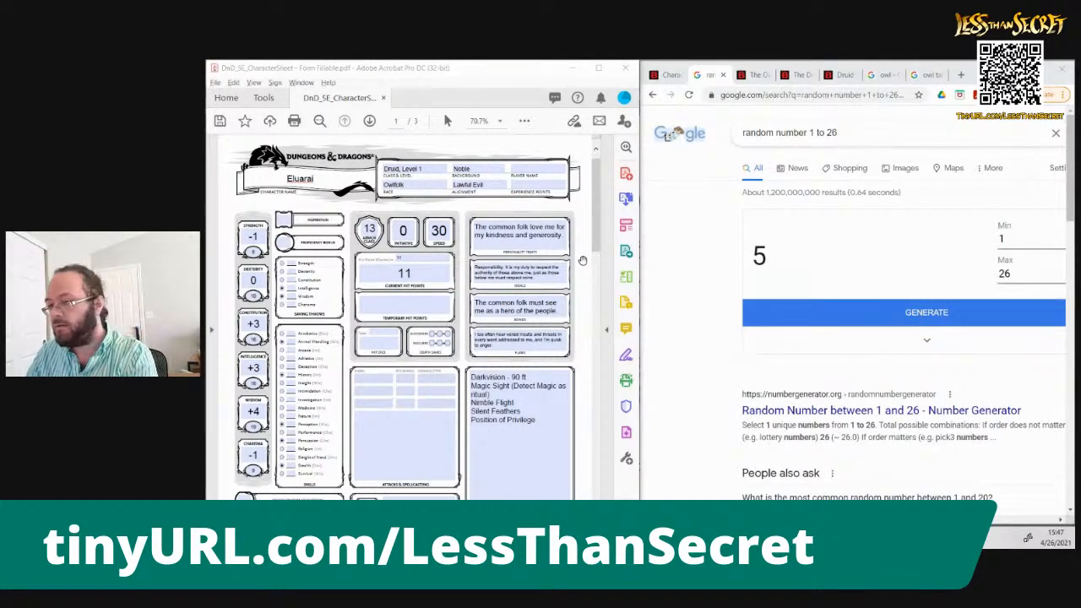
key("alt+Tab")
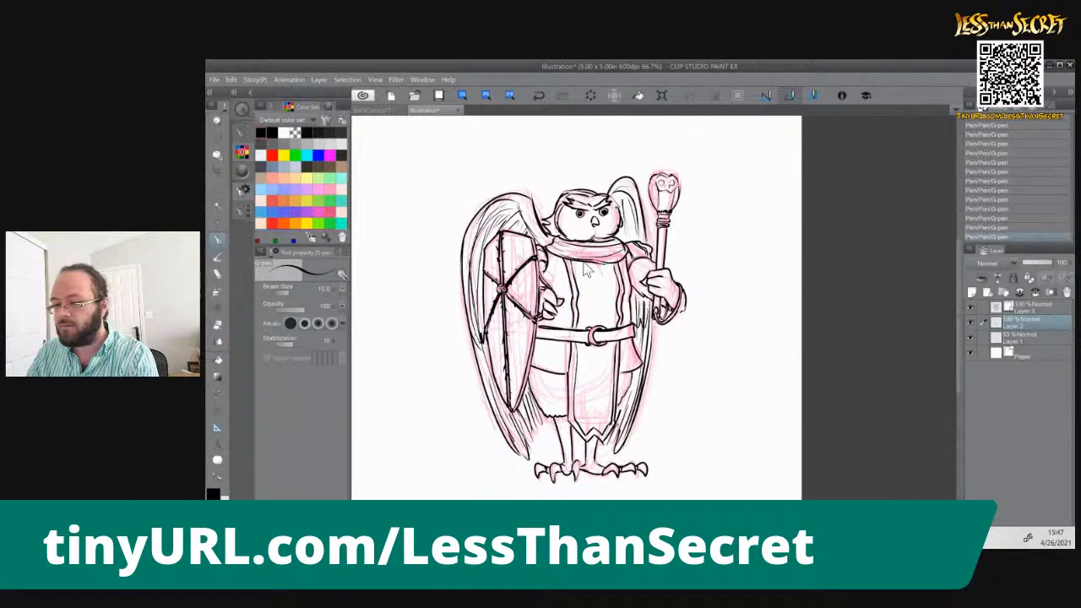
key("ctrl+shift+s")
type("Eluarai")
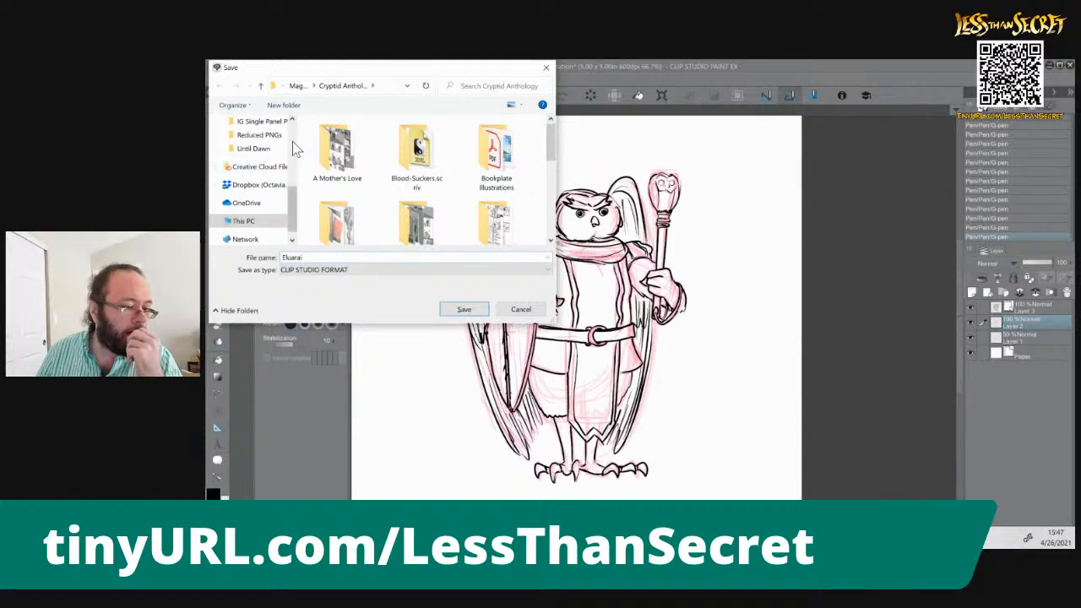
Save the file to the Characters folder inside Sketches > Roleplaying Game Art
scroll(262, 169, "up", 3)
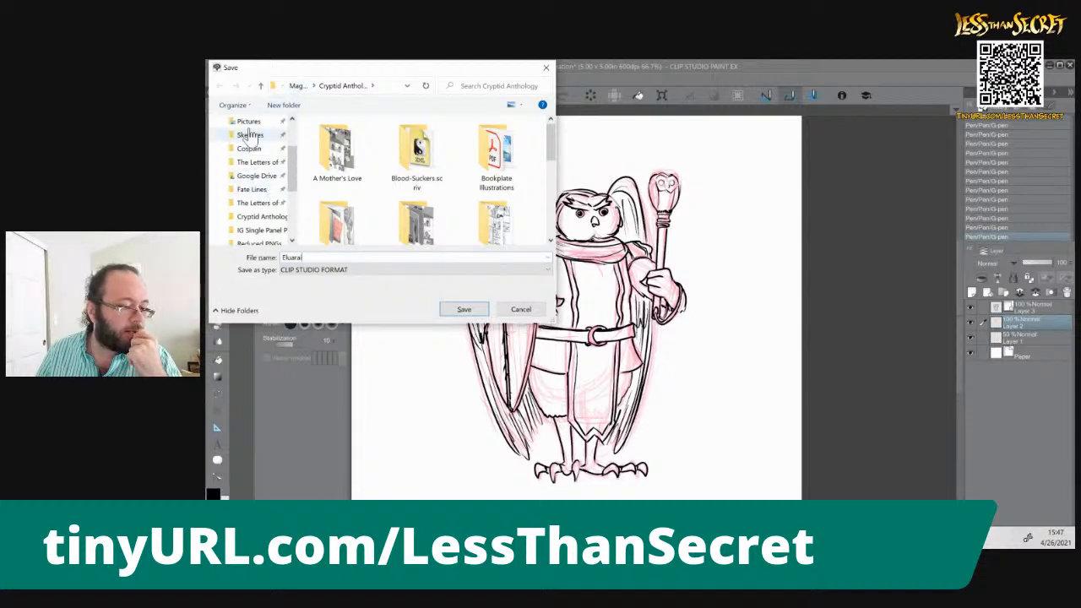
left_click(249, 137)
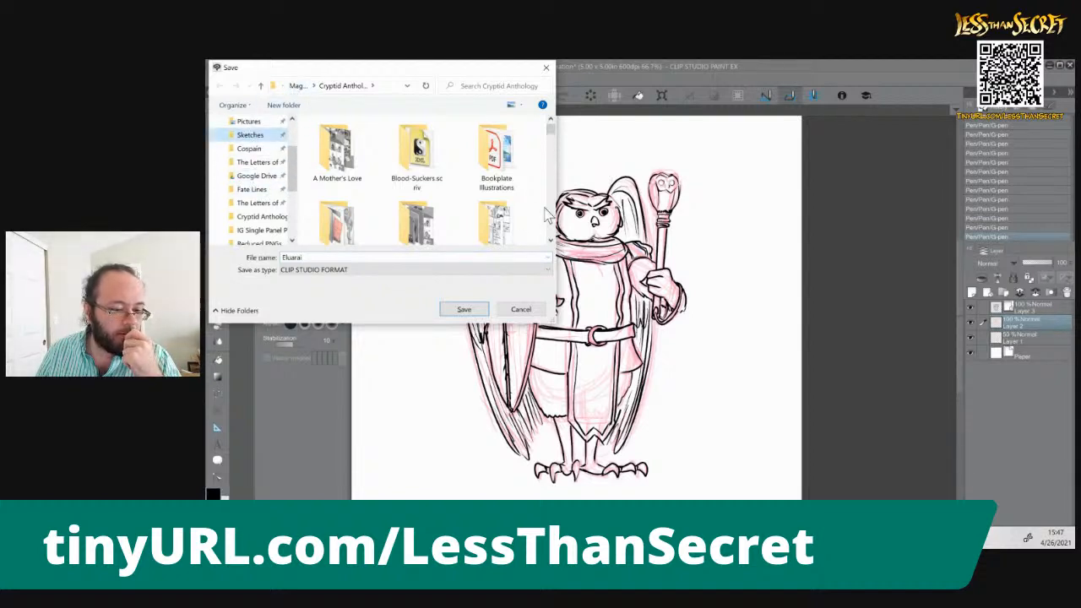
scroll(553, 216, "down", 5)
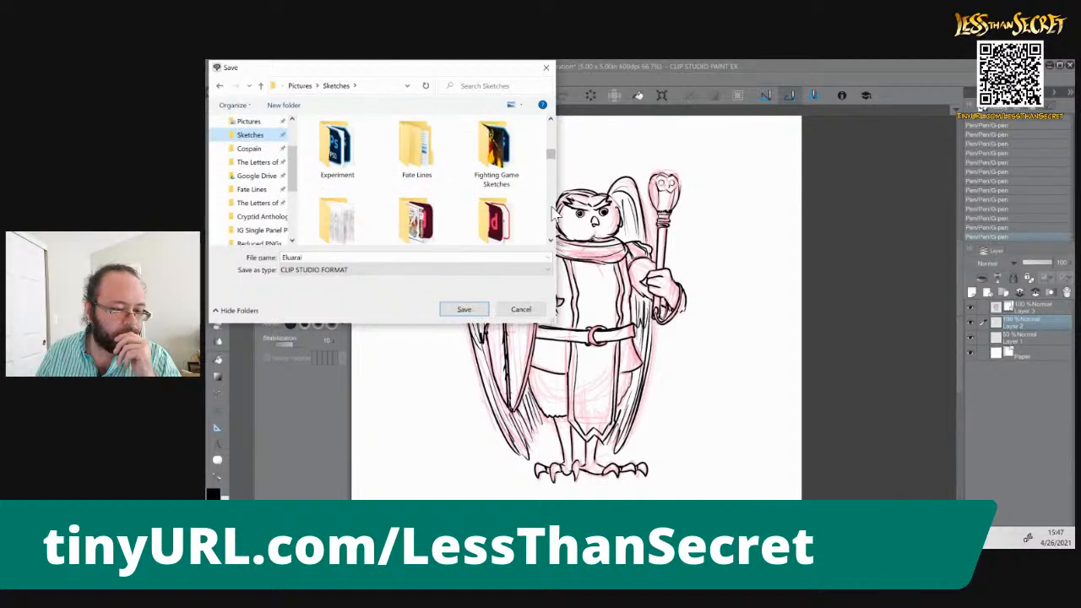
scroll(554, 215, "down", 5)
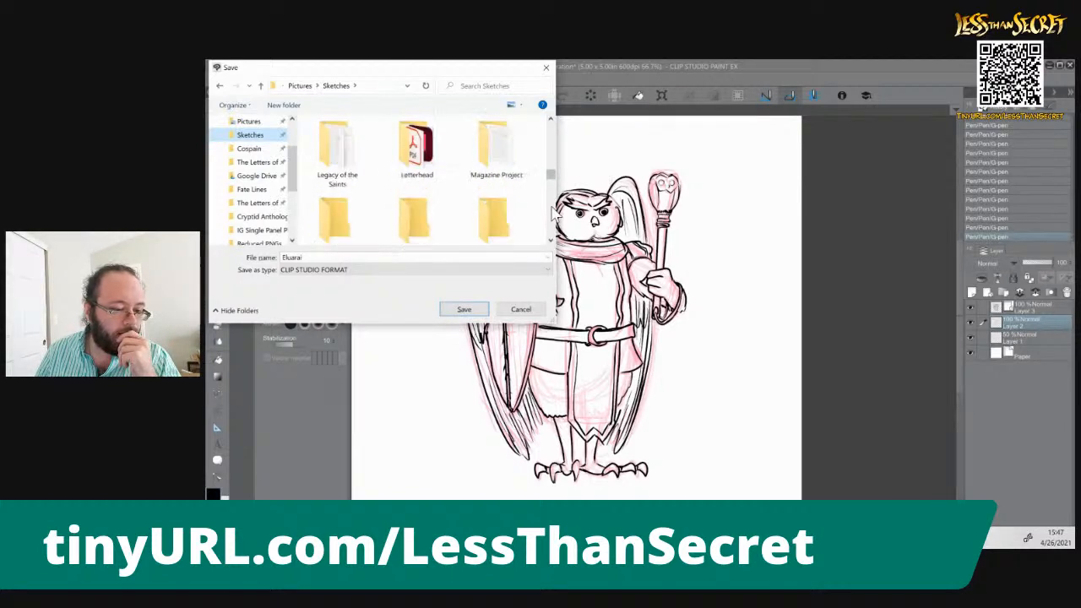
scroll(554, 215, "down", 2)
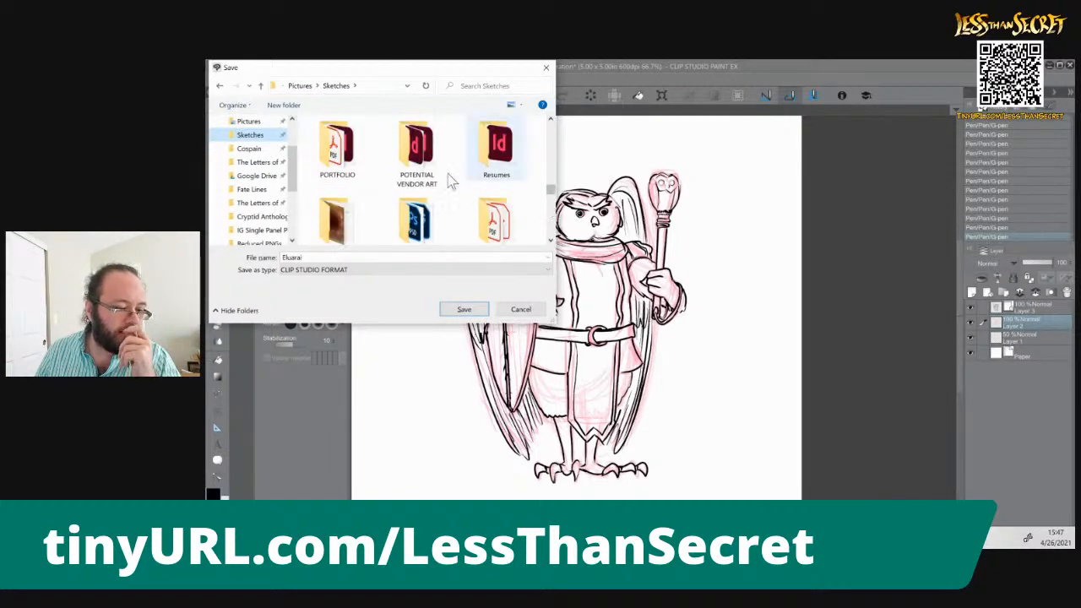
left_click(340, 221)
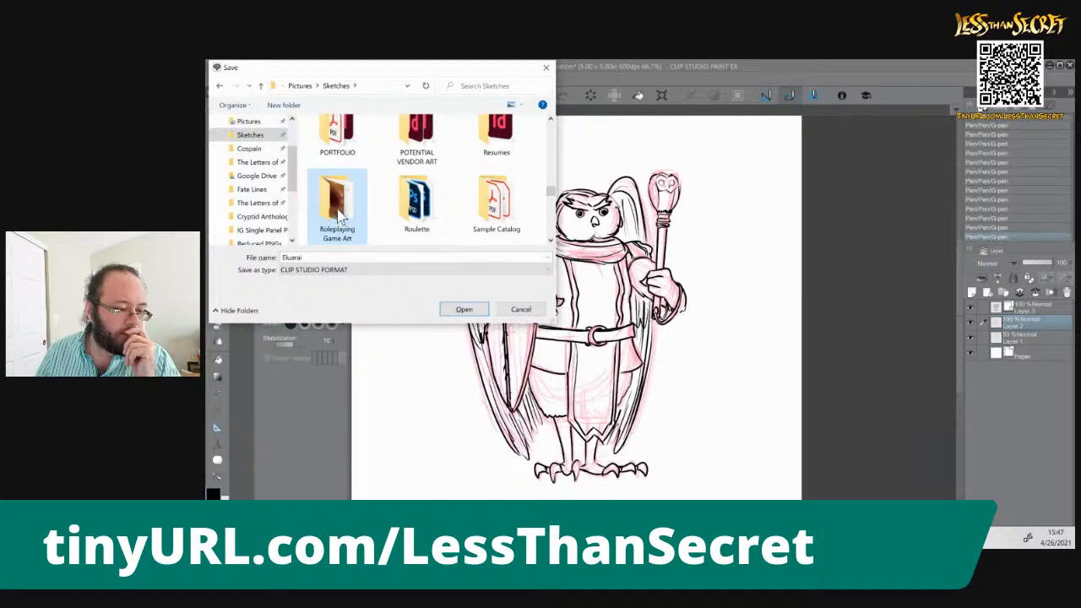
double_click(339, 221)
double_click(349, 173)
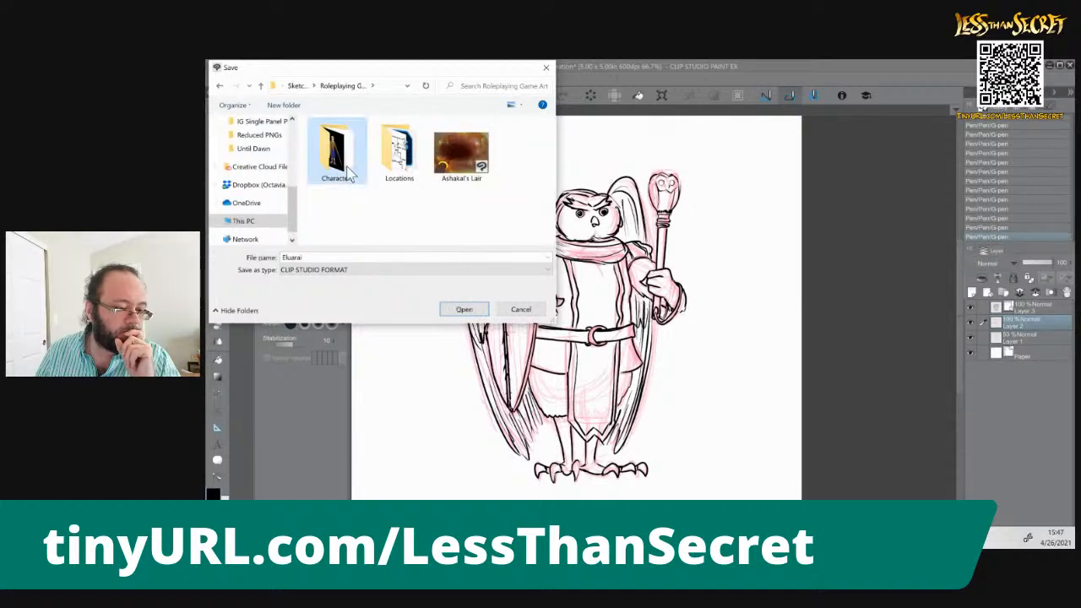
left_click(465, 310)
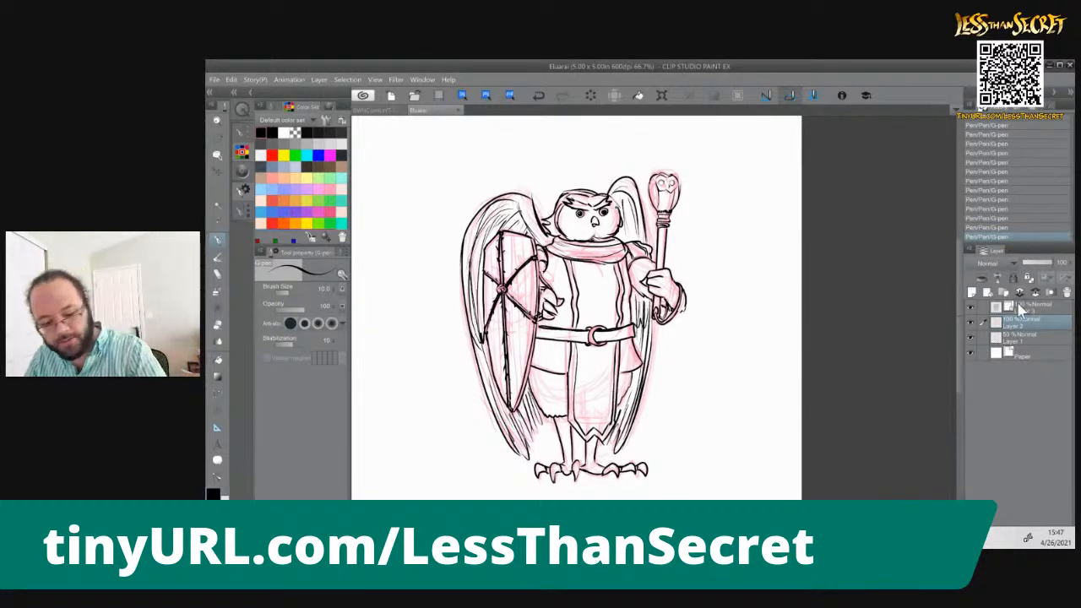
Add a new raster layer above Layer 2 for colour, and hide Layer 2 and Layer 1
left_click(972, 293)
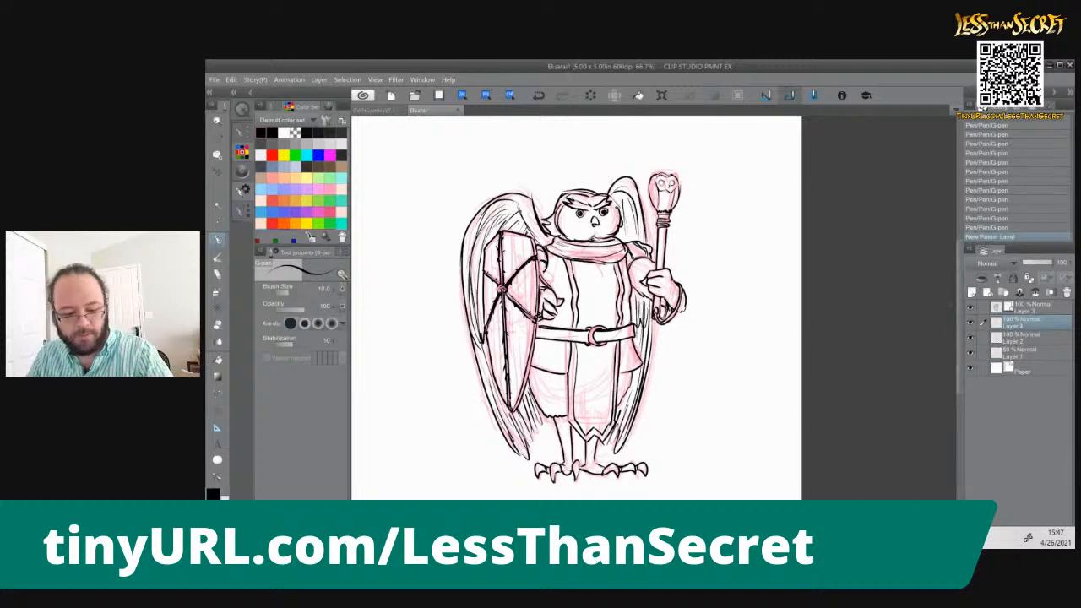
left_click(970, 339)
left_click(970, 353)
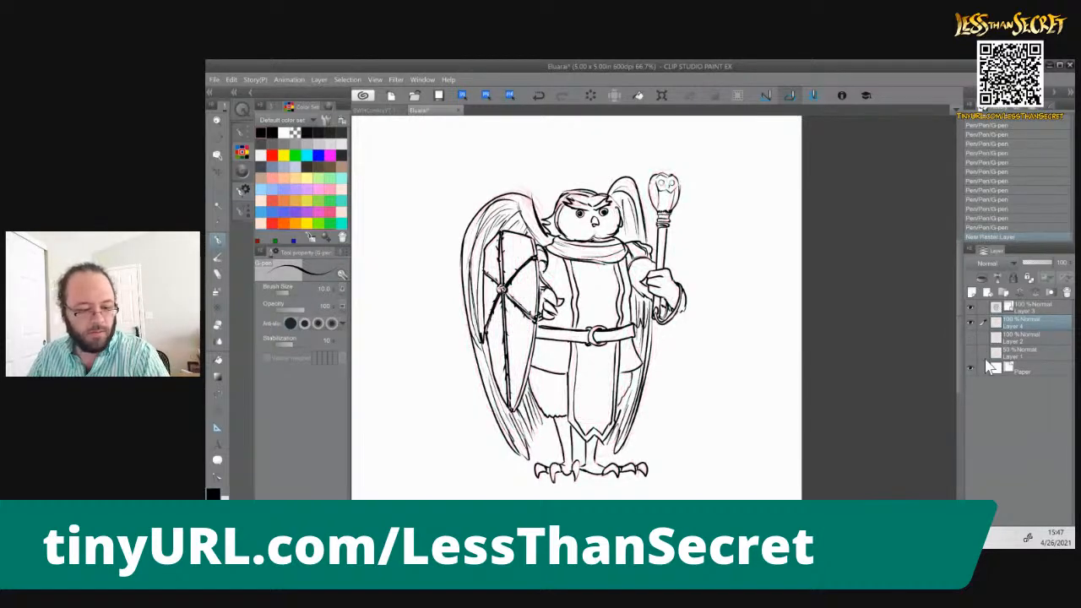
Switch to the browser to view the owl reference photo for its colours, and return to Clip Studio Paint
key("ctrl+plus")
key("ctrl+plus")
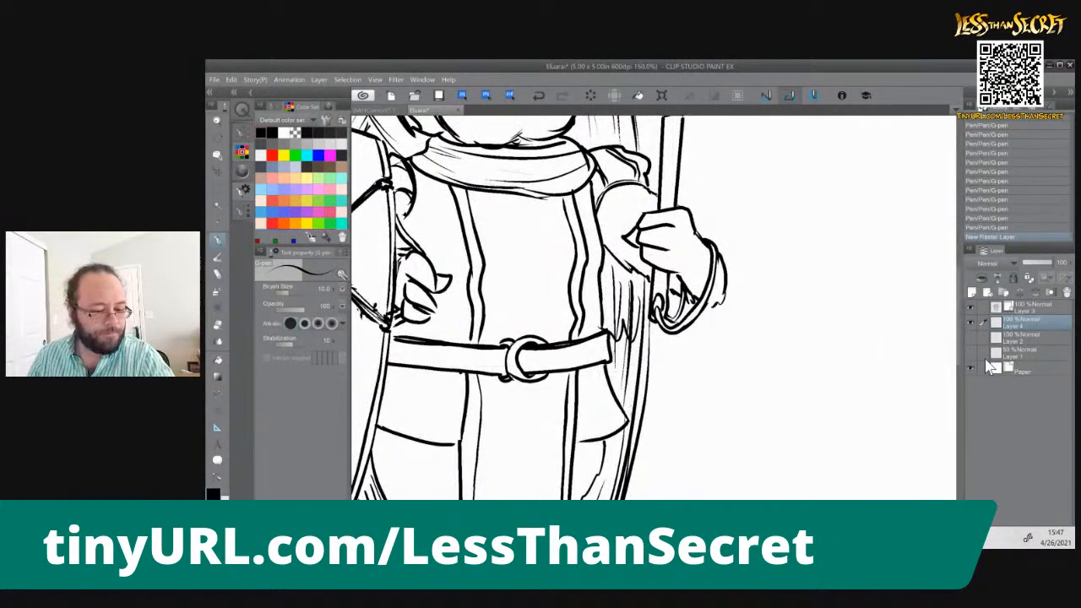
left_click_drag(606, 358, 737, 518)
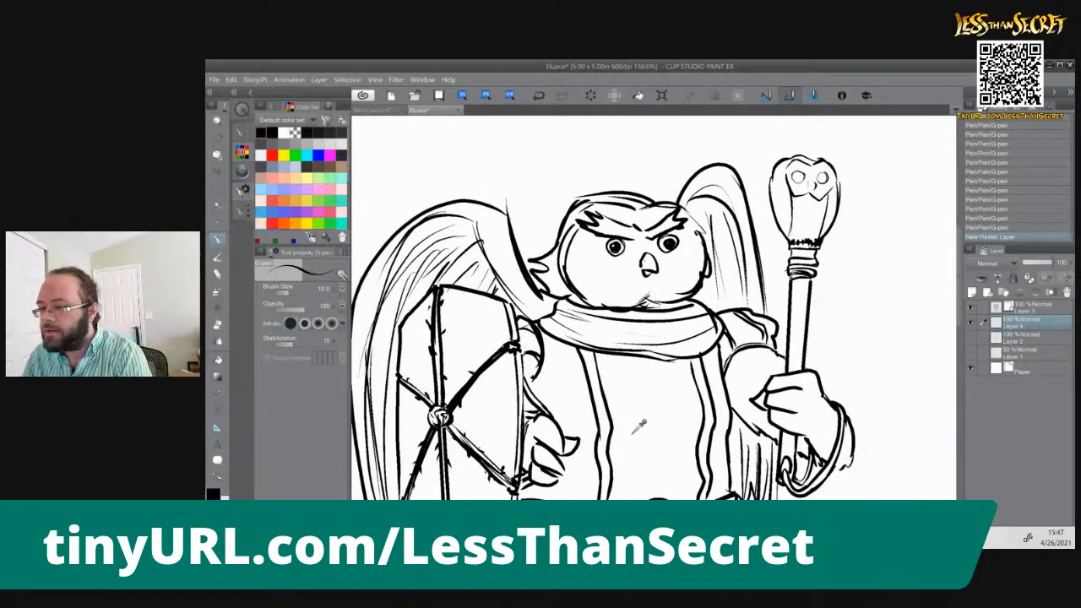
key("alt+Tab")
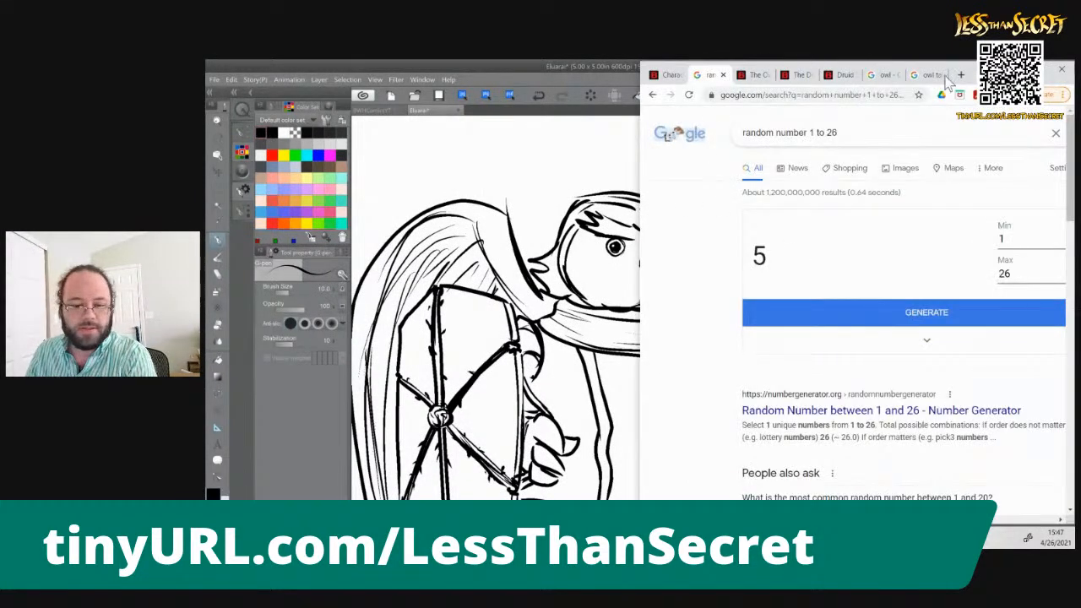
left_click(883, 74)
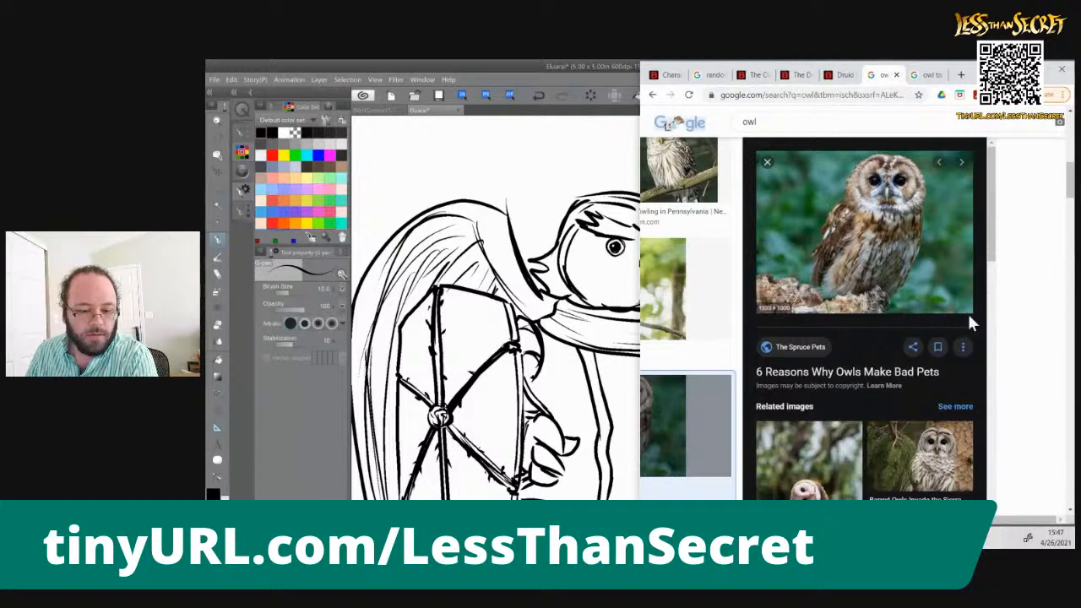
left_click(564, 64)
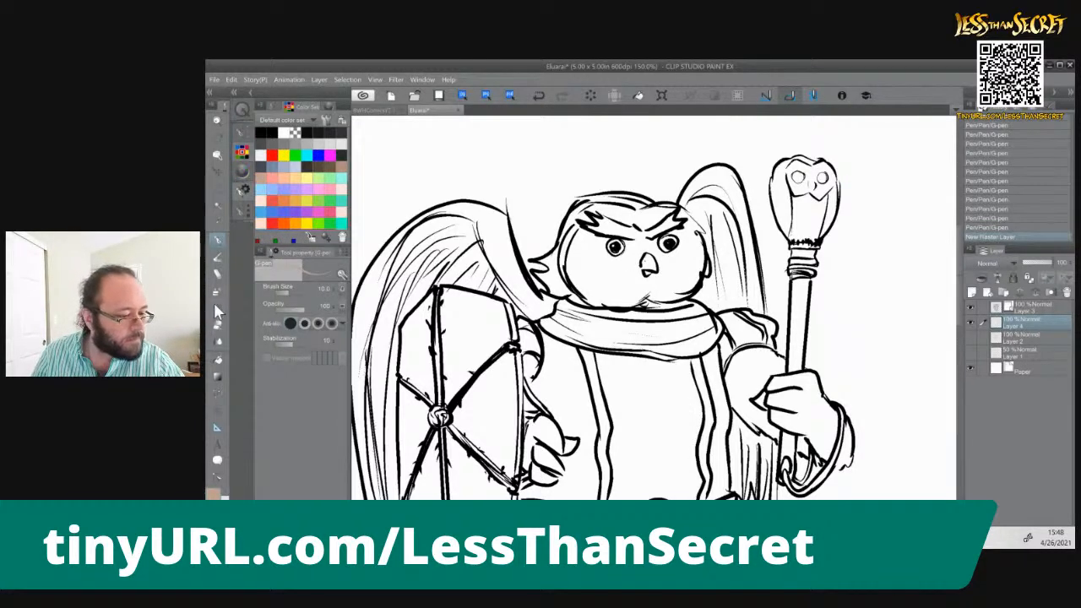
Paint the owl's face tan with the Uneven layering brush, leaving white around the eyes and beak
left_click(217, 258)
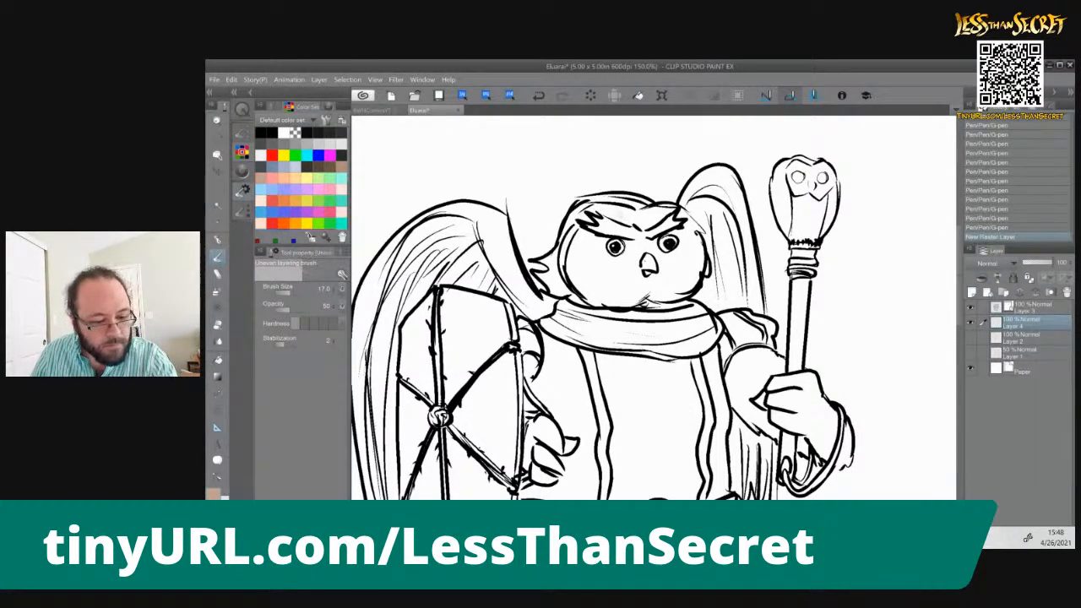
mouse_move(607, 211)
left_mouse_down()
mouse_move(638, 223)
mouse_move(671, 210)
mouse_move(695, 247)
mouse_move(696, 212)
left_mouse_up()
mouse_move(699, 250)
left_mouse_down()
mouse_move(688, 287)
mouse_move(676, 268)
mouse_move(667, 283)
mouse_move(679, 288)
mouse_move(639, 296)
mouse_move(652, 306)
mouse_move(620, 304)
mouse_move(620, 279)
mouse_move(569, 248)
left_mouse_up()
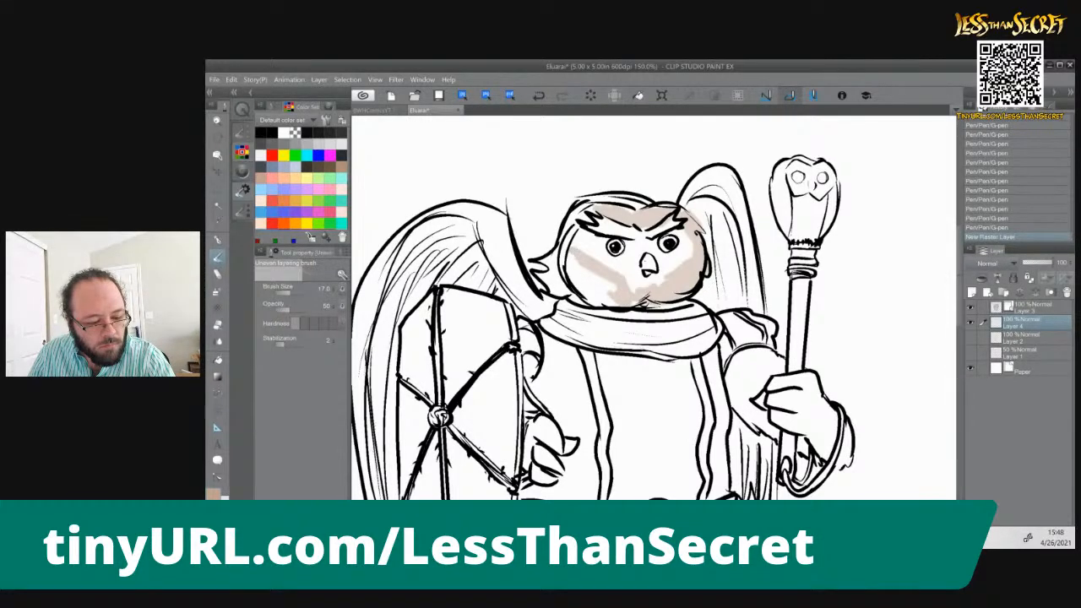
left_click_drag(595, 206, 572, 220)
mouse_move(581, 287)
left_mouse_down()
mouse_move(562, 252)
mouse_move(581, 265)
left_mouse_up()
left_click_drag(612, 303, 593, 272)
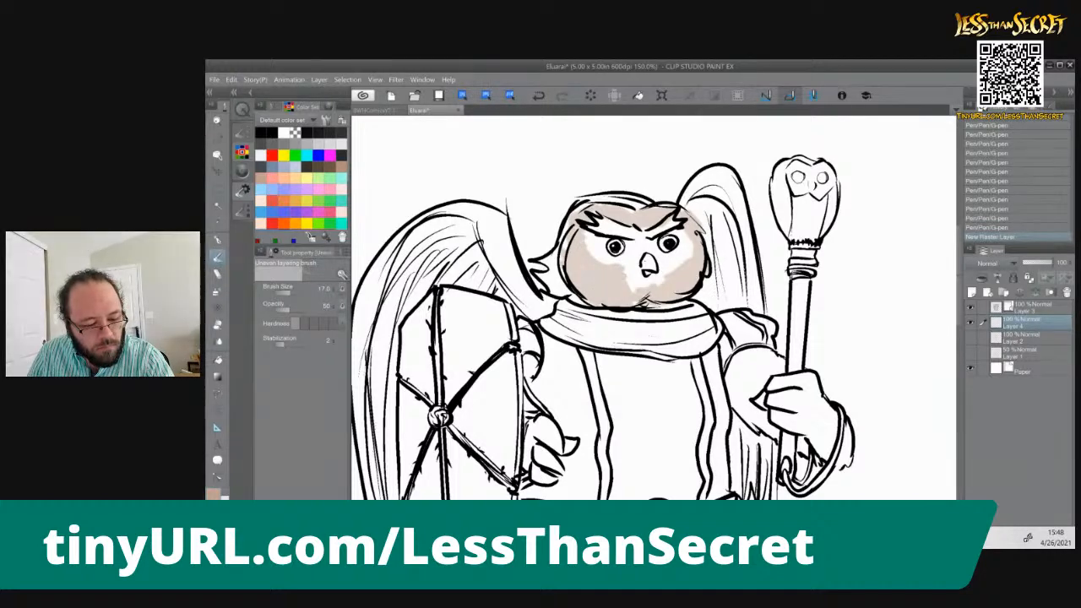
left_click_drag(664, 269, 682, 270)
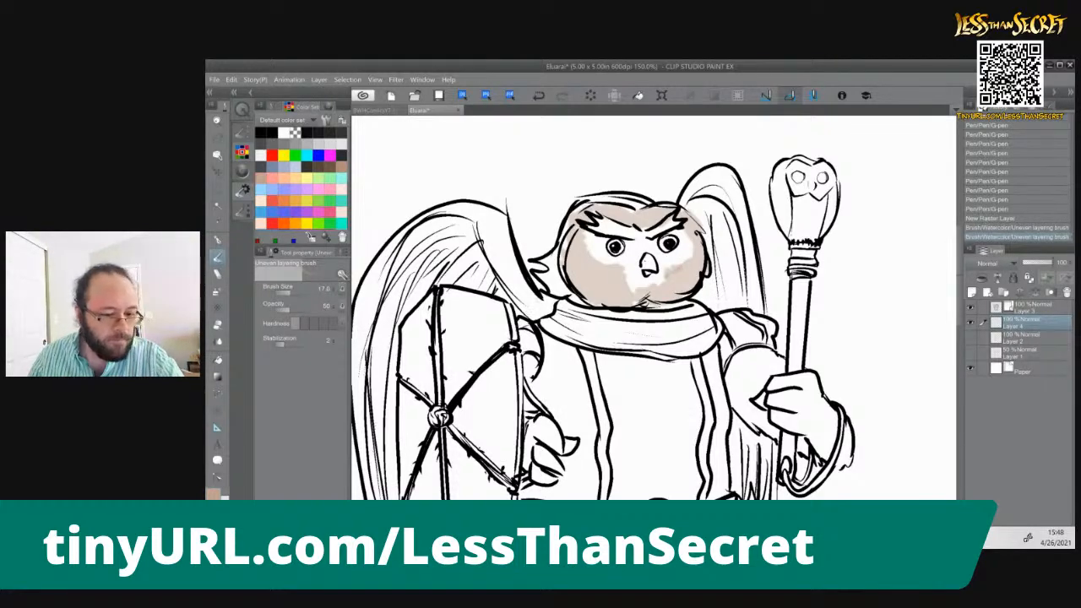
Layer more tan along the top and shield-side edge of the head, and colour the feather tuft beside it
left_click_drag(596, 206, 633, 197)
mouse_move(593, 201)
left_mouse_down()
mouse_move(647, 196)
mouse_move(575, 215)
mouse_move(543, 266)
mouse_move(544, 278)
mouse_move(578, 285)
mouse_move(581, 300)
left_mouse_up()
mouse_move(564, 274)
left_mouse_down()
mouse_move(545, 289)
mouse_move(551, 277)
left_mouse_up()
left_click_drag(561, 261, 542, 277)
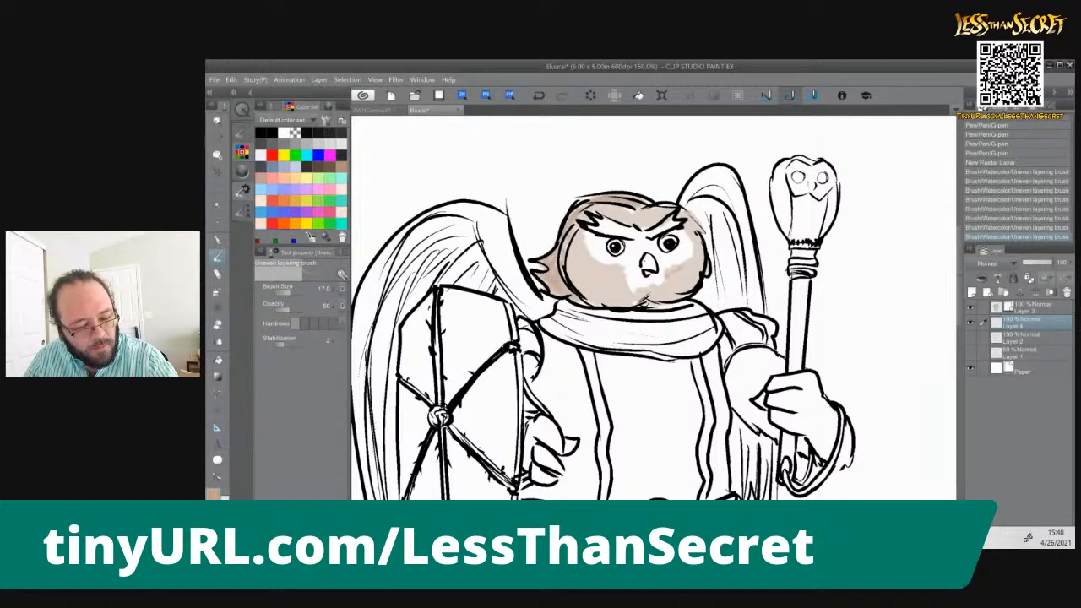
left_click_drag(558, 272, 549, 289)
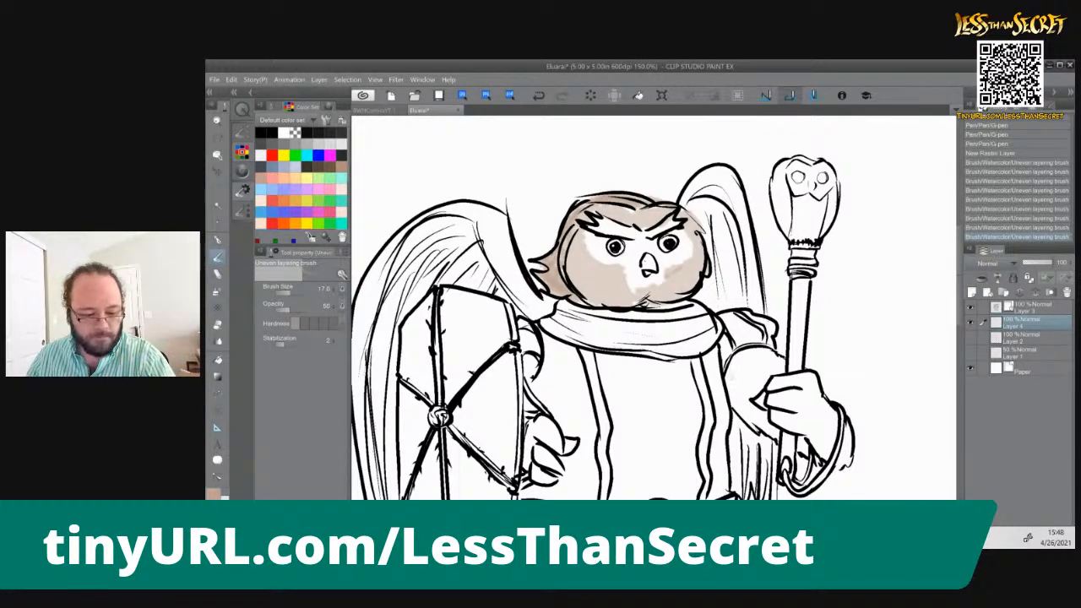
Paint the staff-holding arm and hand tan with the Uneven layering brush at size 30, including the cuff edge below the wrist
key("bracketright")
mouse_move(751, 358)
left_mouse_down()
mouse_move(777, 364)
mouse_move(753, 387)
mouse_move(759, 417)
mouse_move(732, 411)
mouse_move(774, 431)
mouse_move(775, 398)
mouse_move(786, 422)
mouse_move(801, 381)
mouse_move(814, 439)
mouse_move(824, 423)
mouse_move(831, 447)
mouse_move(813, 380)
left_mouse_up()
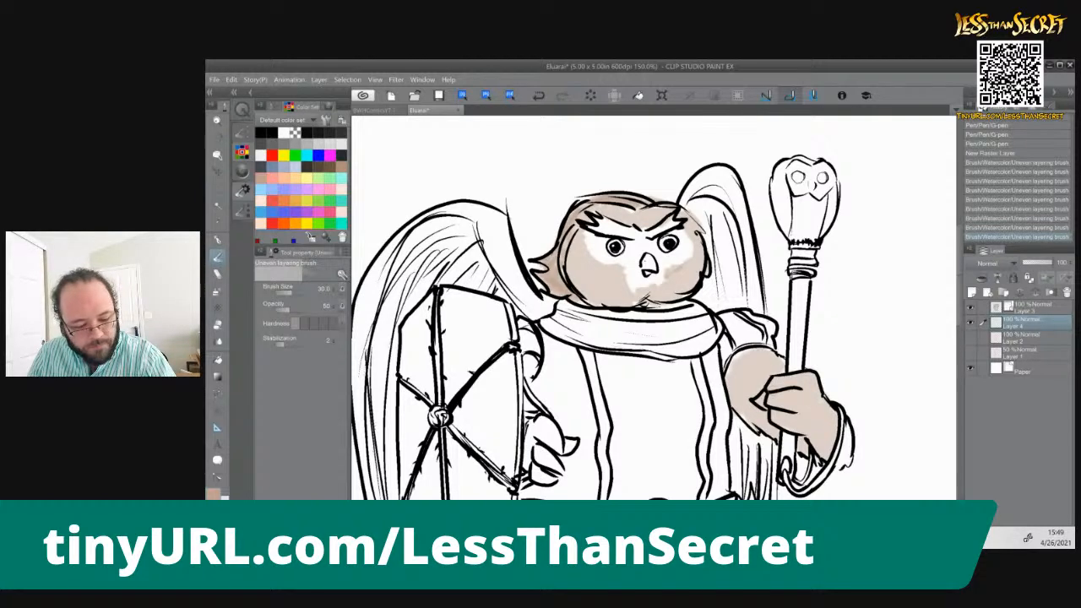
left_click_drag(844, 464, 825, 430)
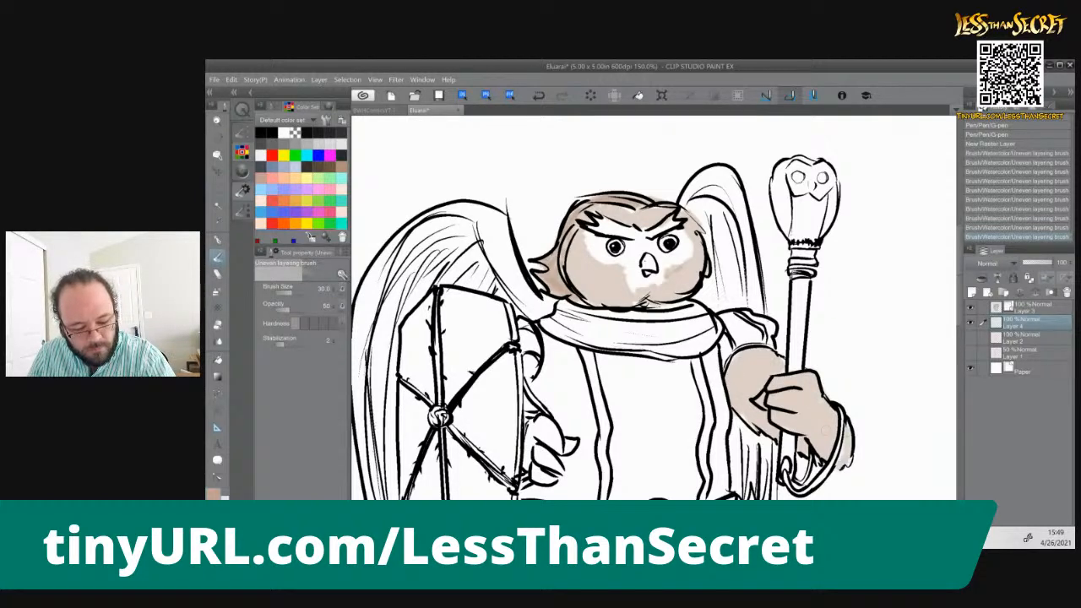
mouse_move(812, 389)
left_mouse_down()
mouse_move(829, 454)
mouse_move(814, 442)
mouse_move(808, 380)
mouse_move(794, 413)
mouse_move(779, 392)
mouse_move(767, 402)
mouse_move(807, 455)
left_mouse_up()
mouse_move(777, 377)
left_mouse_down()
mouse_move(749, 392)
mouse_move(759, 422)
mouse_move(742, 409)
mouse_move(748, 373)
mouse_move(779, 365)
left_mouse_up()
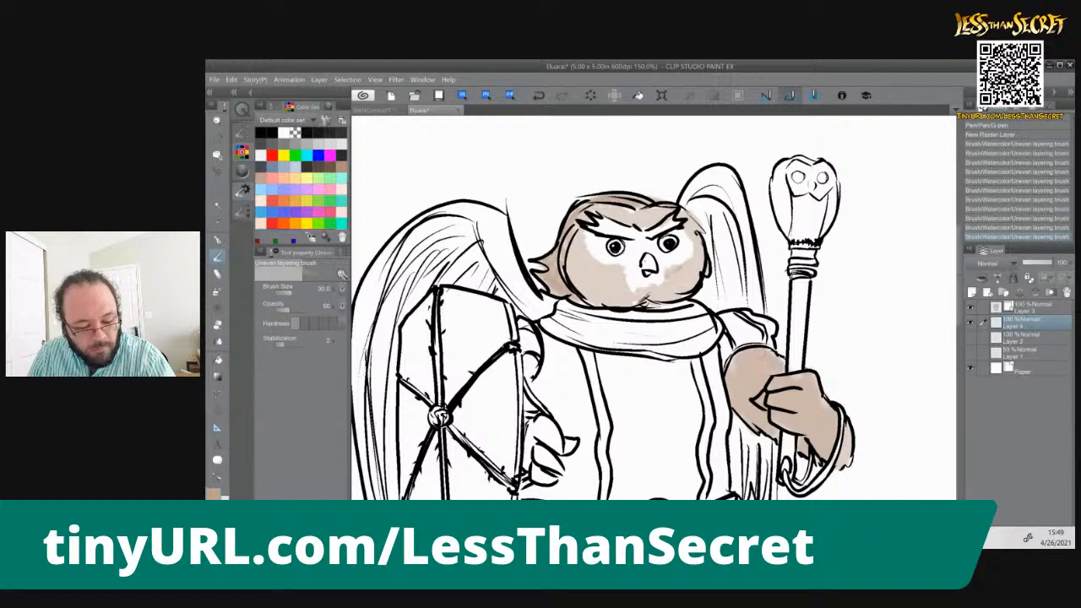
left_click_drag(843, 466, 848, 437)
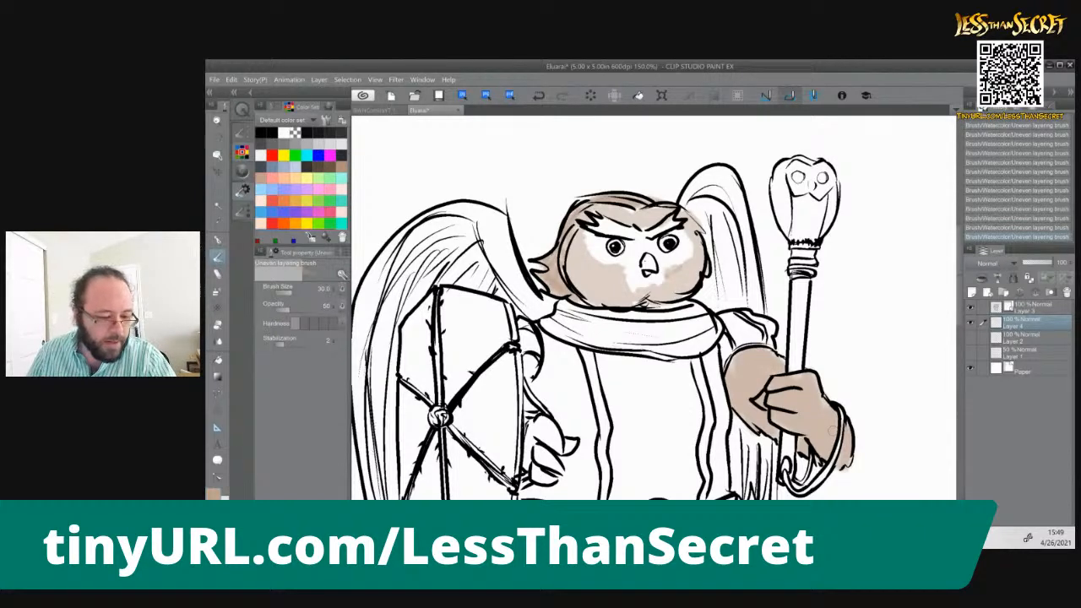
Paint the hand behind the shield tan, covering the palm and fingers
mouse_move(549, 418)
left_mouse_down()
mouse_move(553, 447)
mouse_move(537, 460)
mouse_move(545, 485)
left_mouse_up()
left_click_drag(528, 448, 526, 472)
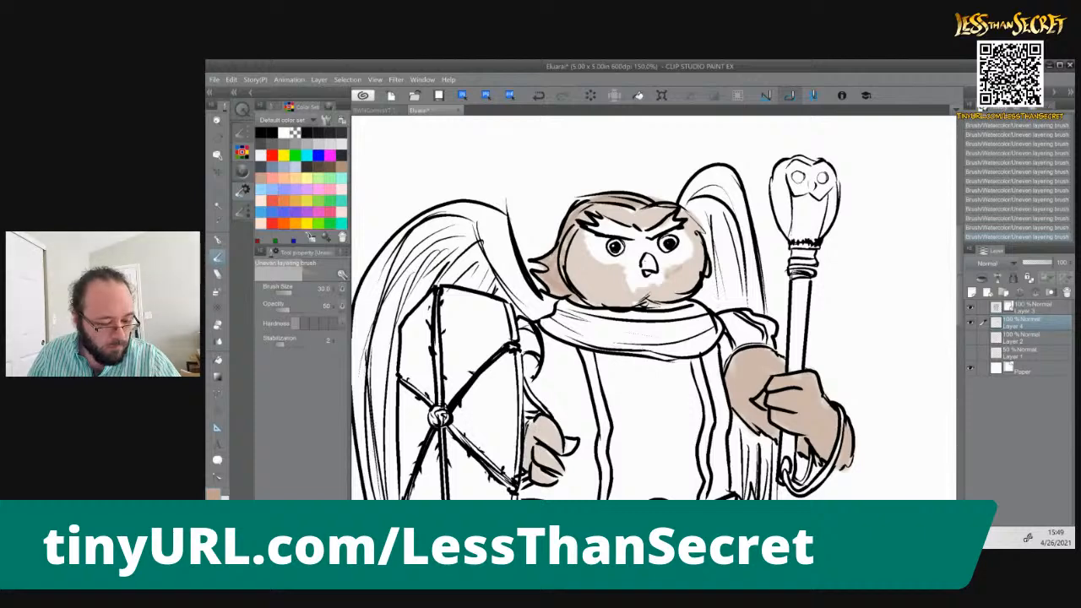
mouse_move(536, 429)
left_mouse_down()
mouse_move(547, 460)
mouse_move(553, 449)
left_mouse_up()
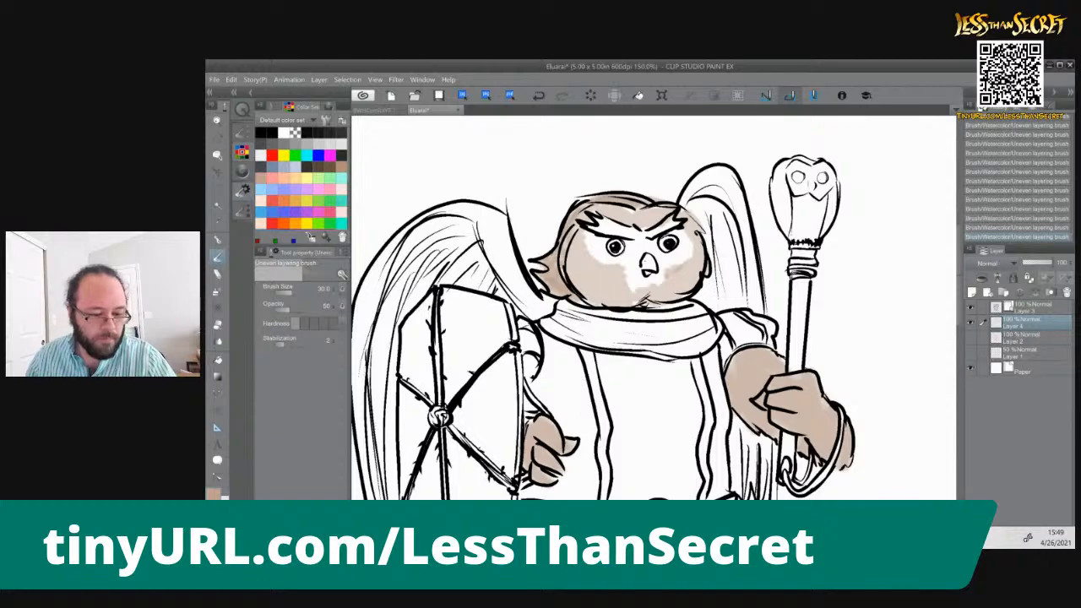
Paint the feathered thighs on both sides of the tabard tan with the brush at size 70
left_click_drag(621, 402, 623, 124)
mouse_move(593, 412)
left_mouse_down()
mouse_move(622, 350)
mouse_move(594, 319)
mouse_move(596, 334)
mouse_move(583, 320)
mouse_move(557, 338)
mouse_move(549, 295)
mouse_move(574, 355)
mouse_move(591, 279)
mouse_move(608, 338)
mouse_move(615, 283)
mouse_move(541, 263)
left_mouse_up()
mouse_move(749, 292)
left_mouse_down()
mouse_move(741, 339)
mouse_move(759, 281)
left_mouse_up()
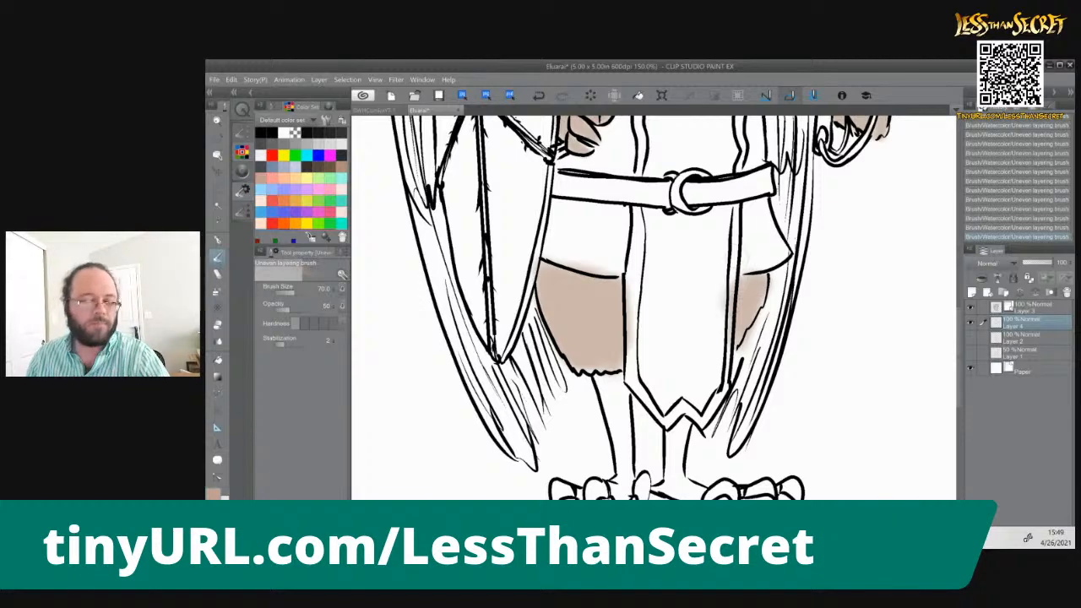
Try to erase the tan patches on the staff-side cheek beside the beak, and undo the erasing
left_click_drag(583, 228, 610, 454)
left_click_drag(690, 384, 670, 508)
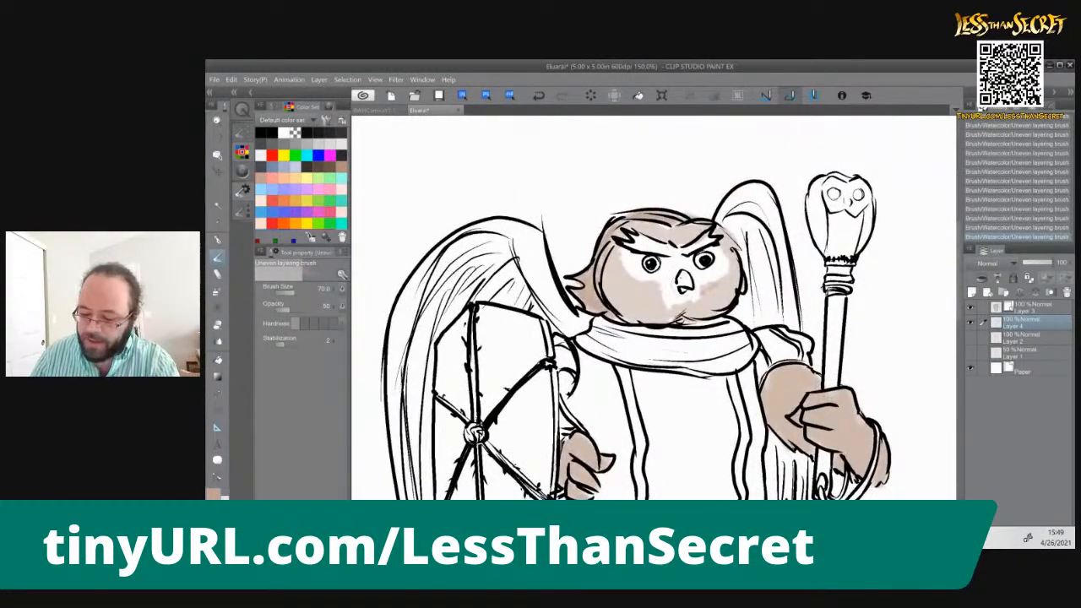
key("e")
left_click_drag(701, 292, 718, 282)
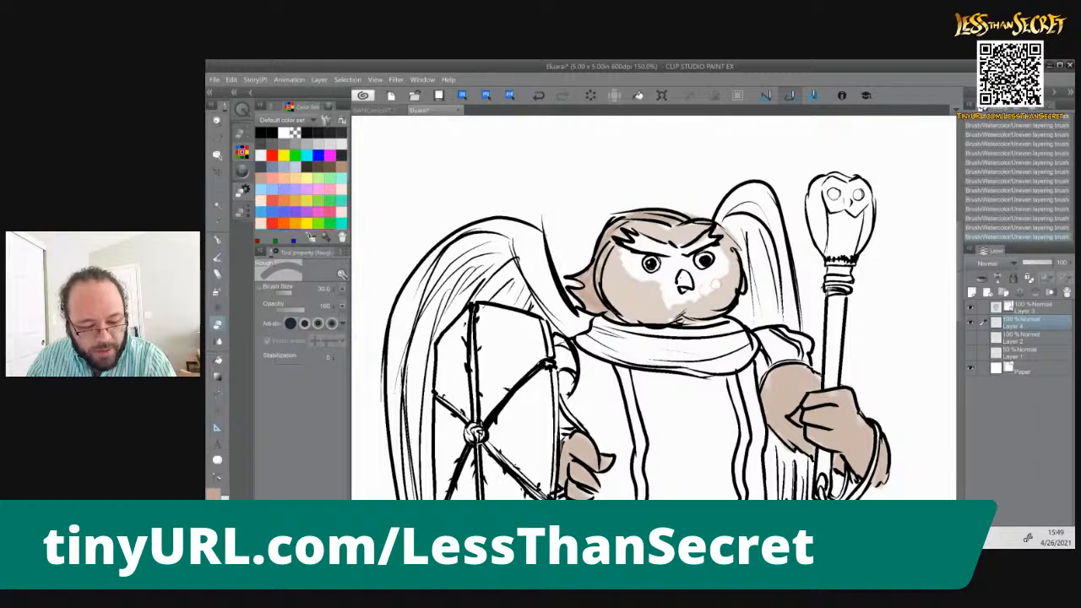
key("ctrl+z")
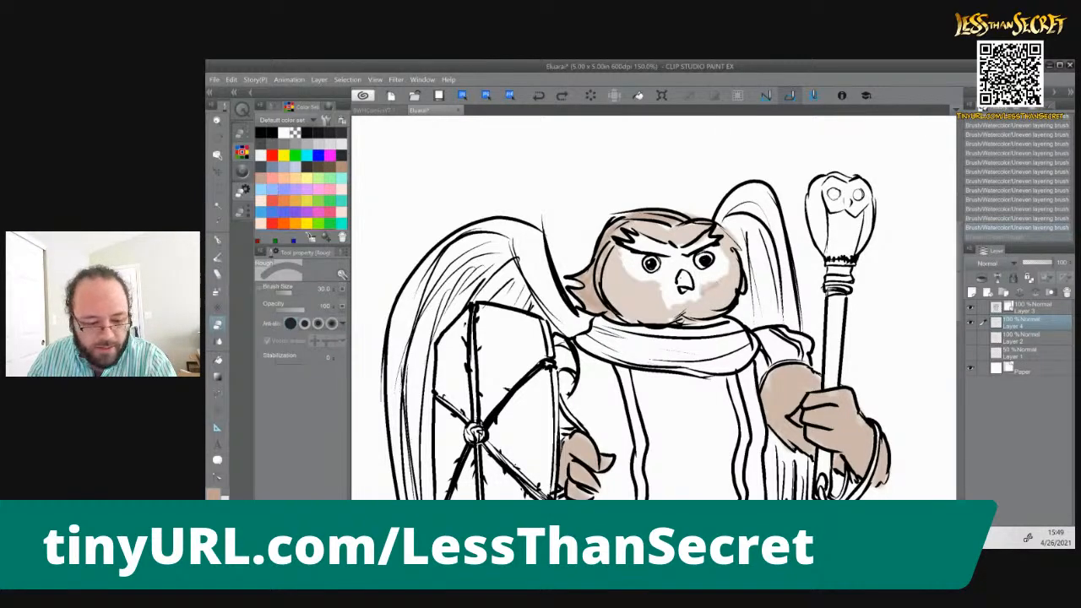
Soften the tan edges around the beak and cheeks with the Blur blending tool, enlarging its brush size to 30
left_click(216, 340)
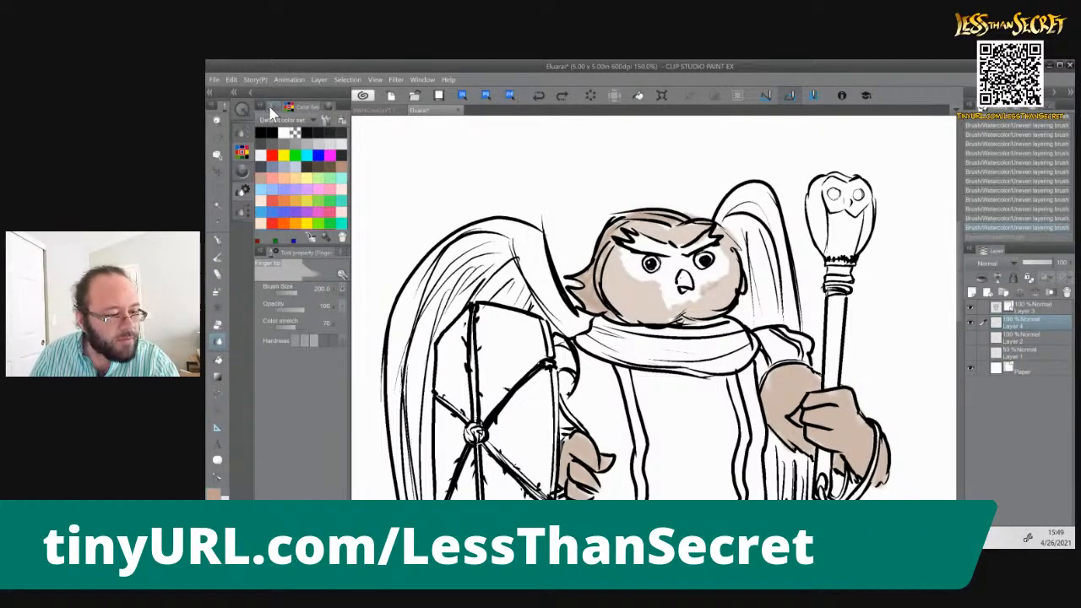
left_click(272, 107)
left_click(270, 158)
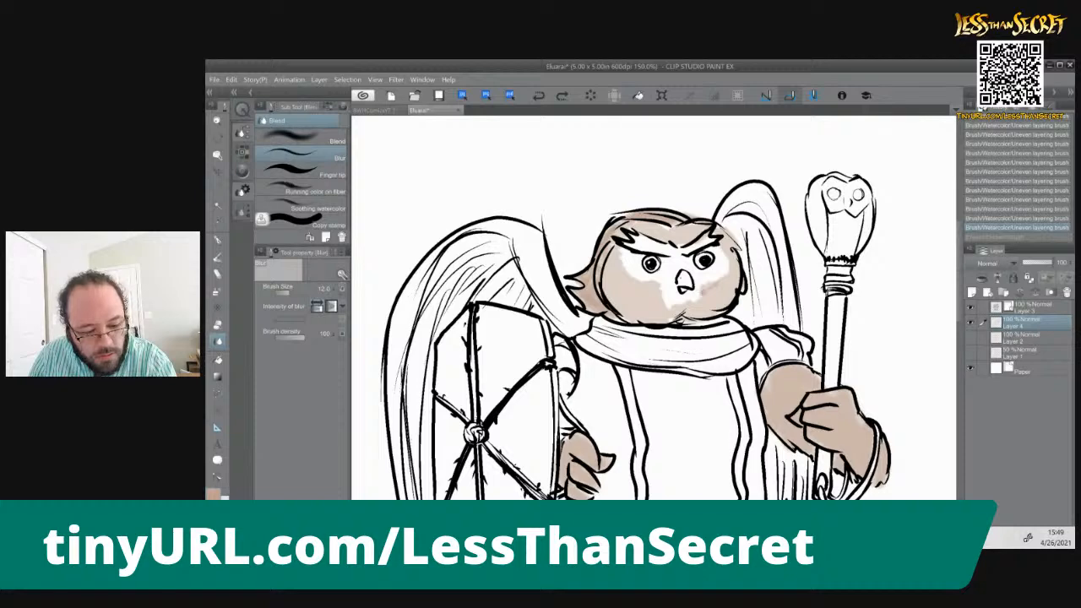
mouse_move(663, 298)
left_mouse_down()
mouse_move(676, 307)
mouse_move(711, 292)
left_mouse_up()
key("bracketright")
key("bracketright")
key("bracketright")
key("bracketright")
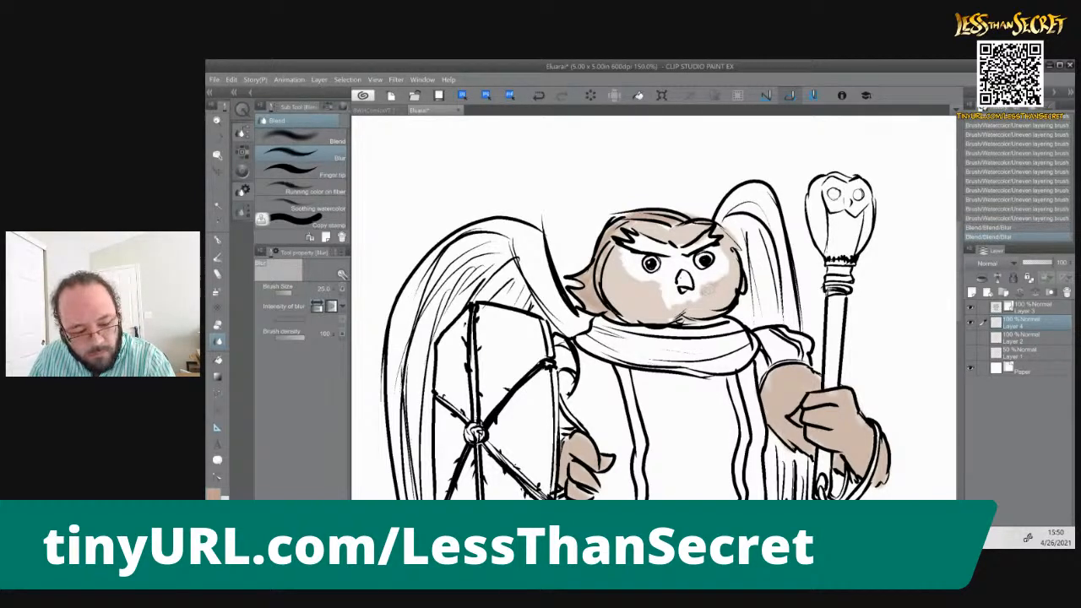
key("bracketright")
mouse_move(664, 292)
left_mouse_down()
mouse_move(670, 305)
mouse_move(693, 302)
mouse_move(724, 282)
left_mouse_up()
mouse_move(660, 305)
left_mouse_down()
mouse_move(664, 294)
mouse_move(668, 309)
left_mouse_up()
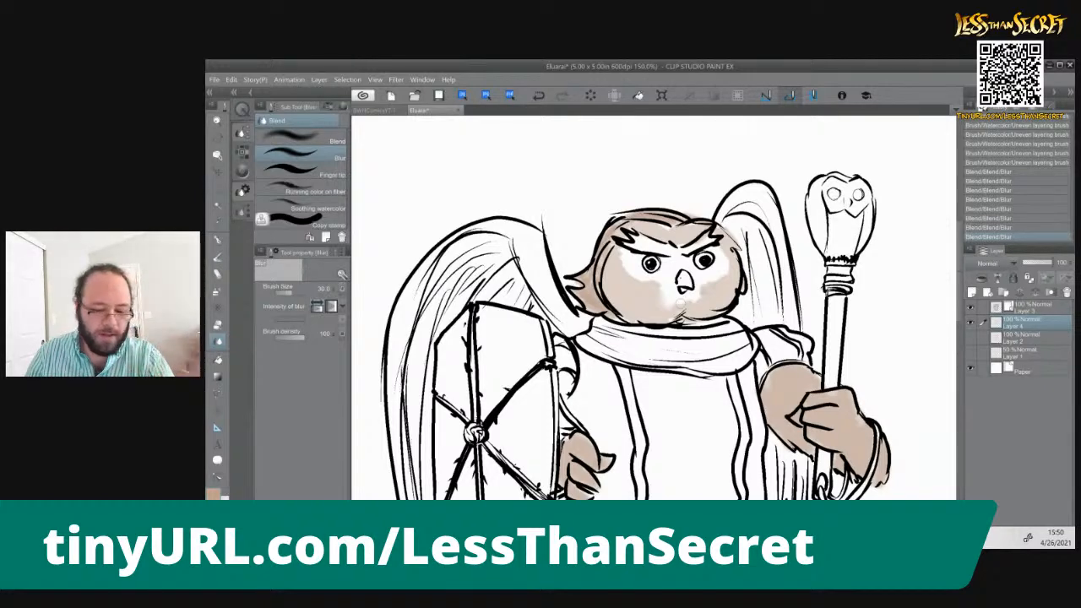
Paint the upper arch of the shield-side wing tan with the Uneven layering brush at size 70
left_click(219, 257)
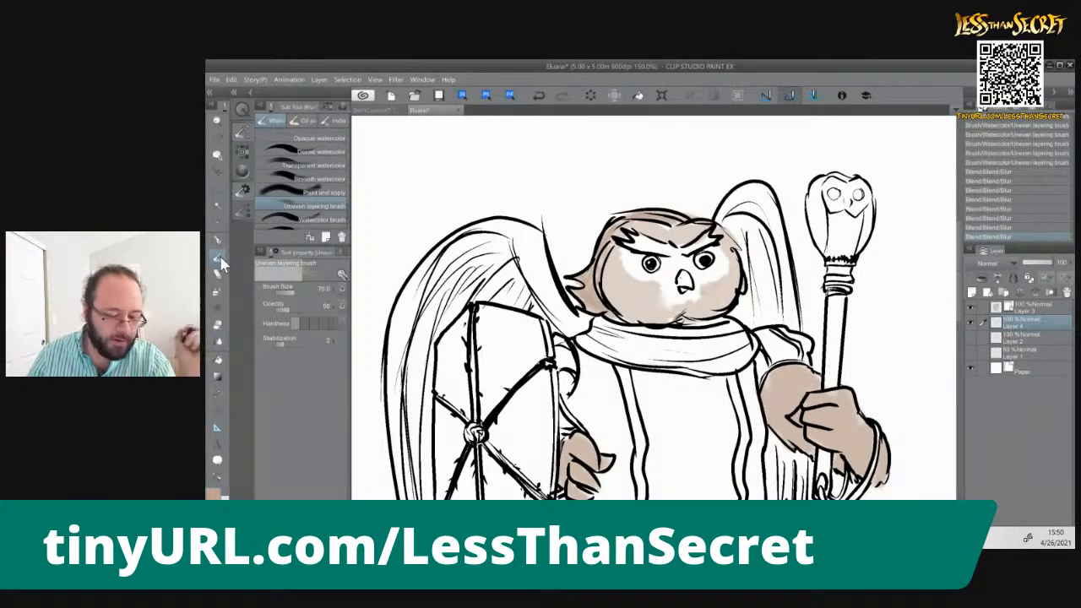
left_click_drag(571, 328, 519, 250)
mouse_move(575, 300)
left_mouse_down()
mouse_move(516, 236)
mouse_move(447, 254)
mouse_move(505, 247)
mouse_move(531, 297)
mouse_move(517, 302)
mouse_move(576, 324)
left_mouse_up()
left_click_drag(510, 254, 471, 275)
left_click_drag(540, 223, 498, 240)
left_click_drag(465, 287, 434, 329)
left_click_drag(431, 291, 407, 388)
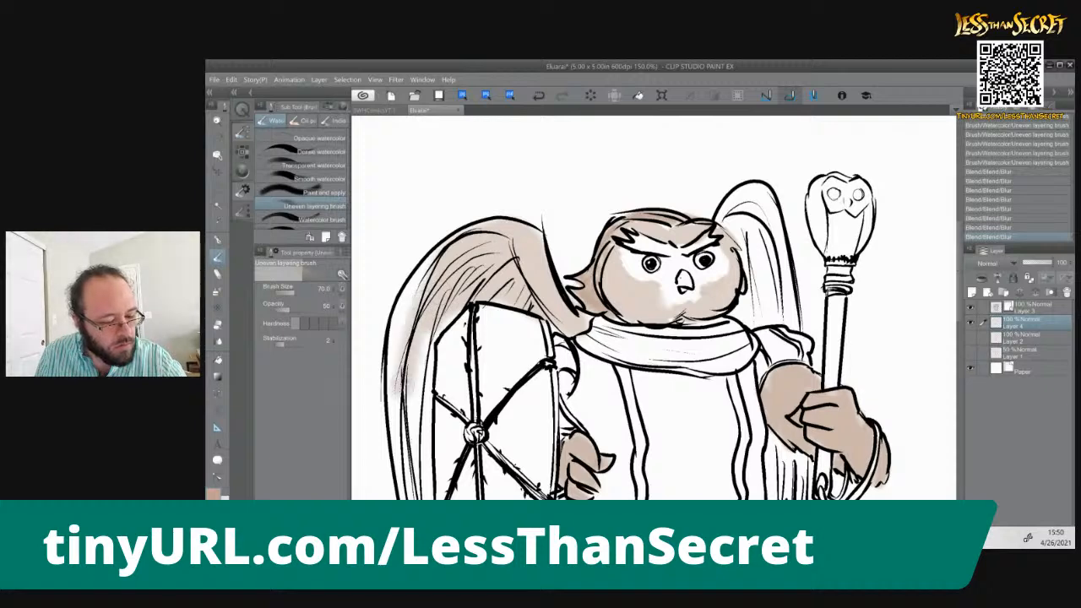
Fill the outer feathers of the shield-side wing beside the shield with tan, and touch up along the shield's upper edge
left_click_drag(422, 333, 426, 397)
left_click_drag(429, 253, 414, 334)
left_click_drag(402, 397, 423, 496)
left_click_drag(397, 321, 419, 447)
mouse_move(427, 361)
left_mouse_down()
mouse_move(429, 469)
mouse_move(428, 456)
left_mouse_up()
left_click_drag(404, 288, 394, 323)
left_click_drag(392, 374, 405, 497)
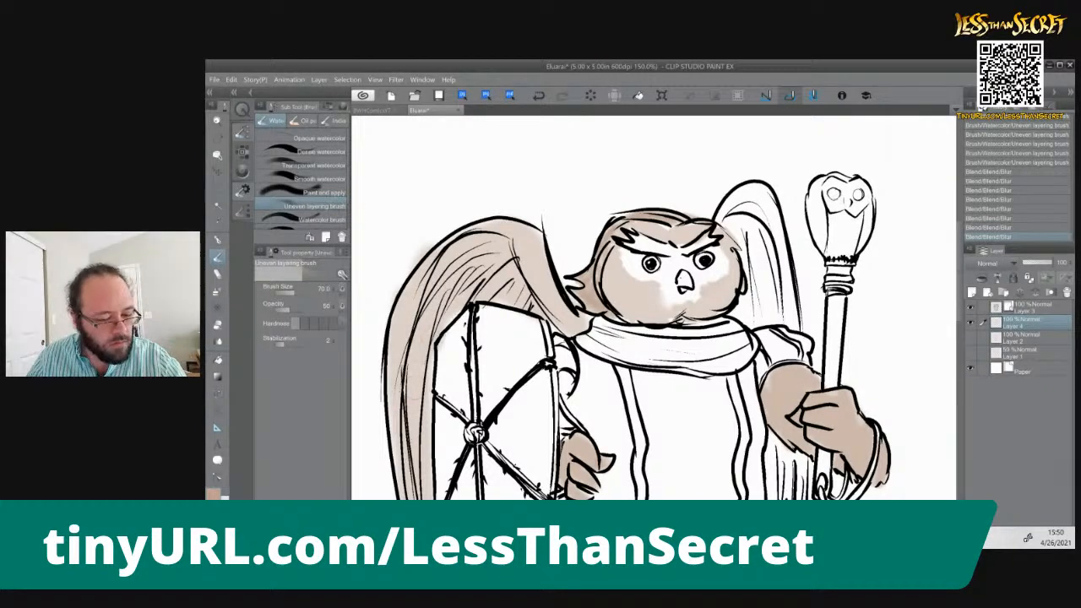
left_click_drag(520, 319, 565, 330)
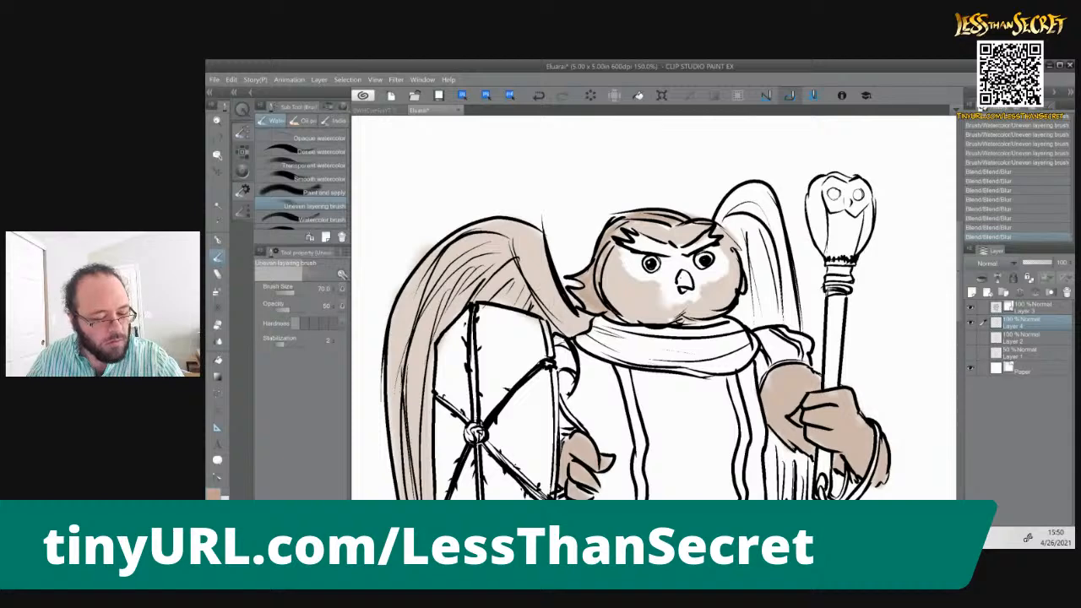
Paint the lower part of the shield-side wing tan, down to the feather tips below the shield
left_click_drag(439, 413, 504, 171)
left_click_drag(493, 361, 468, 240)
mouse_move(456, 173)
left_mouse_down()
mouse_move(523, 372)
mouse_move(564, 443)
left_mouse_up()
mouse_move(571, 350)
left_mouse_down()
mouse_move(533, 416)
mouse_move(550, 414)
left_mouse_up()
mouse_move(592, 307)
left_mouse_down()
mouse_move(558, 375)
mouse_move(583, 380)
left_mouse_up()
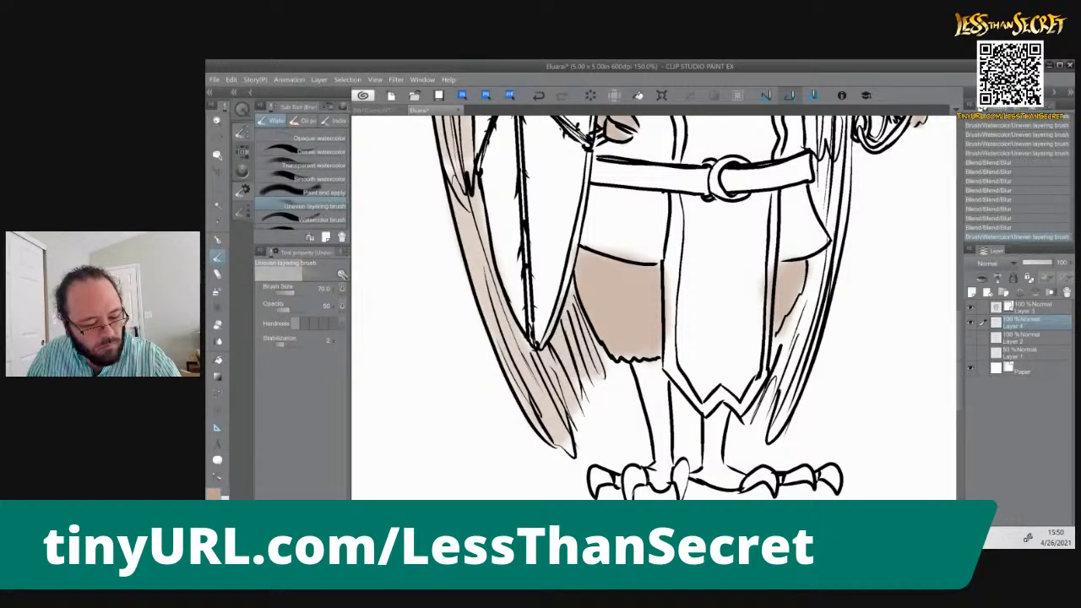
left_click_drag(524, 375, 505, 421)
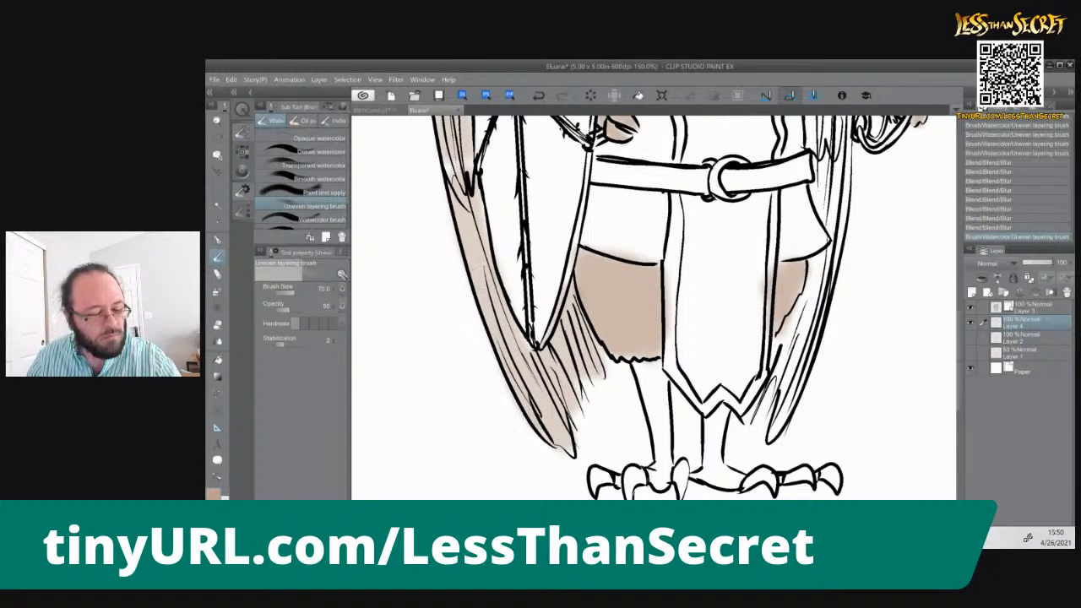
Paint the staff-side wing tan from its top arch behind the head down to the feather tips beside the tabard
scroll(456, 210, "down", 1)
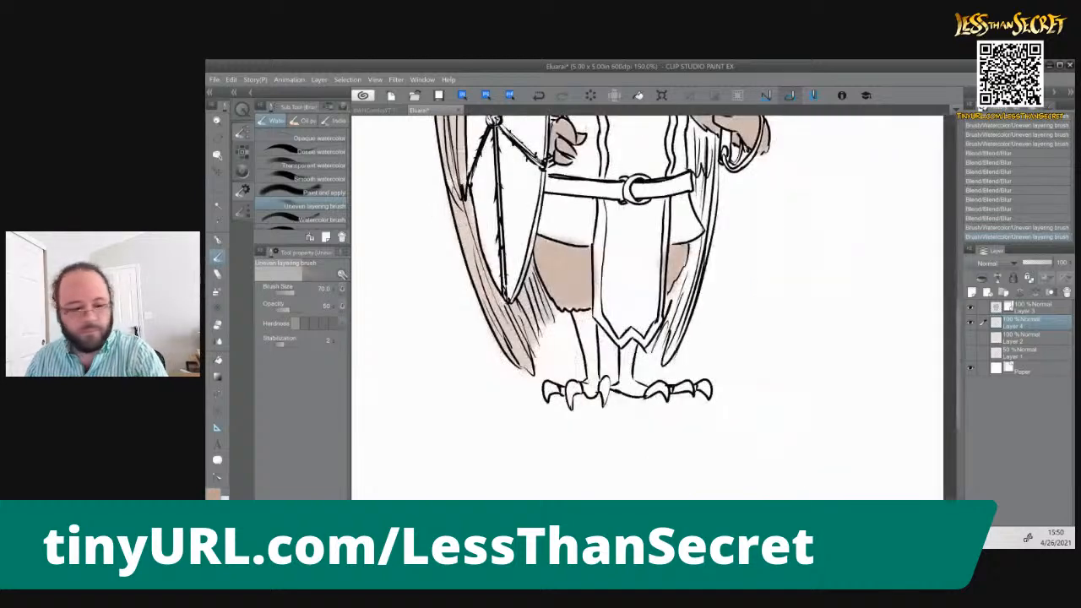
left_click_drag(458, 212, 556, 379)
mouse_move(664, 209)
left_mouse_down()
mouse_move(589, 154)
mouse_move(561, 179)
mouse_move(548, 225)
mouse_move(578, 435)
mouse_move(605, 497)
mouse_move(550, 365)
mouse_move(547, 326)
left_mouse_up()
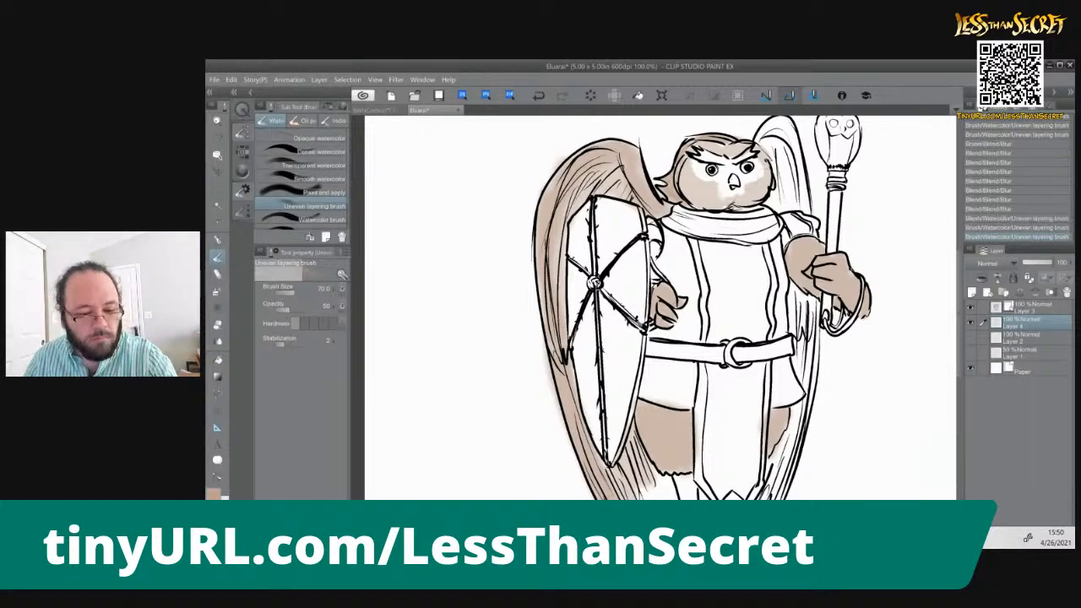
mouse_move(782, 125)
left_mouse_down()
mouse_move(791, 207)
mouse_move(801, 209)
mouse_move(777, 181)
mouse_move(773, 135)
mouse_move(774, 202)
mouse_move(797, 161)
left_mouse_up()
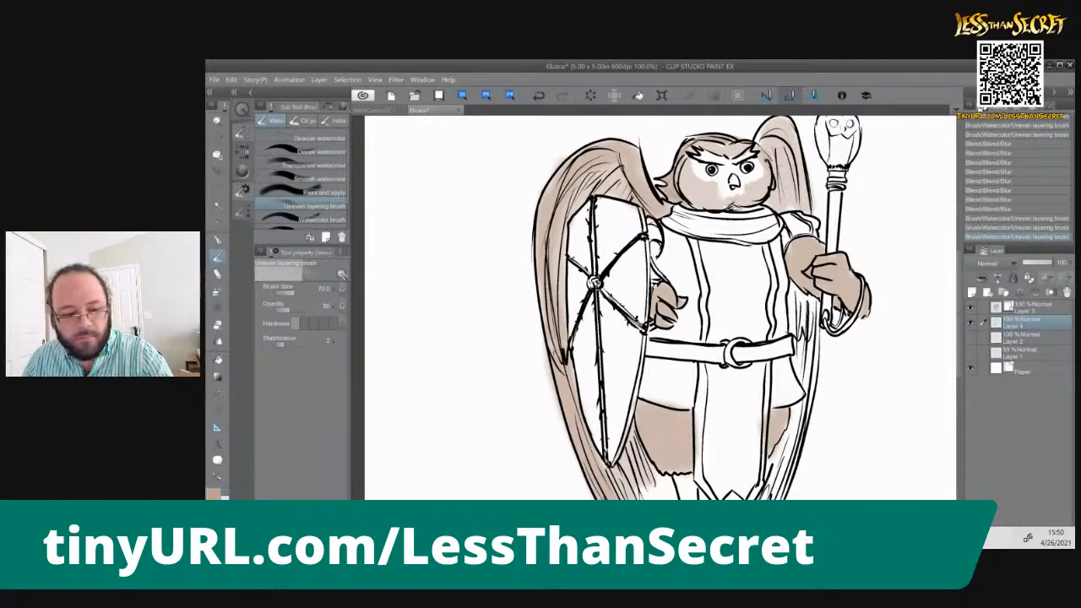
left_click_drag(759, 126, 804, 218)
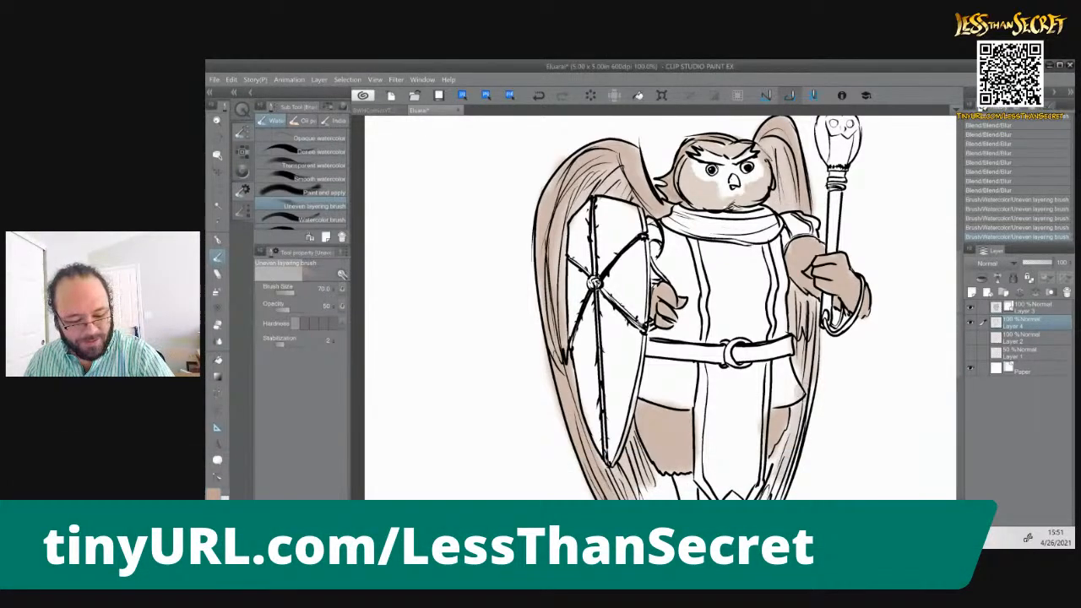
left_click_drag(675, 380, 673, 299)
left_click_drag(779, 336, 767, 370)
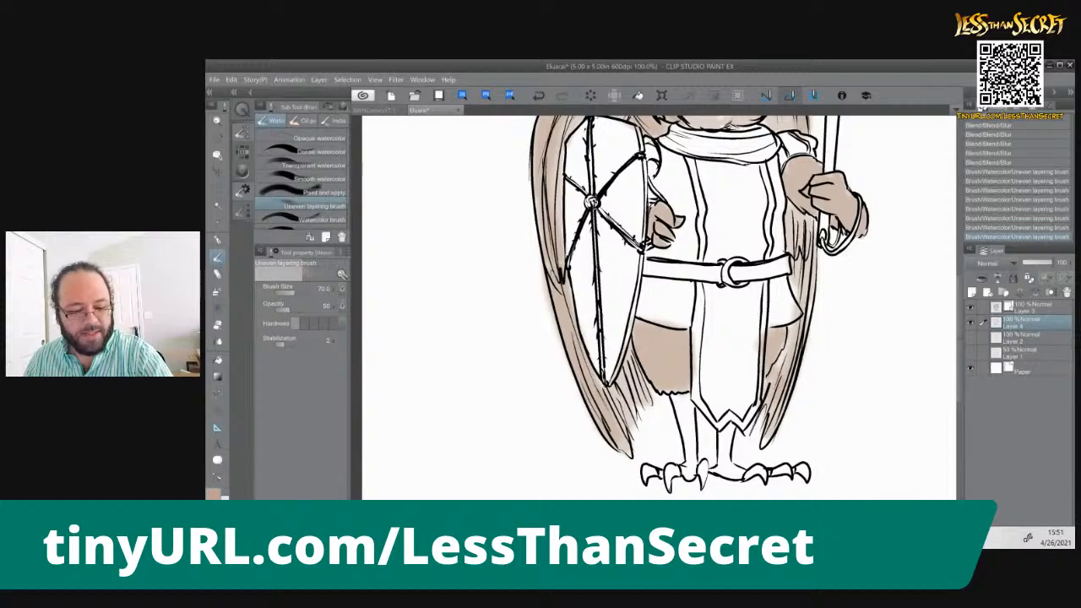
mouse_move(811, 223)
left_mouse_down()
mouse_move(802, 335)
mouse_move(766, 448)
left_mouse_up()
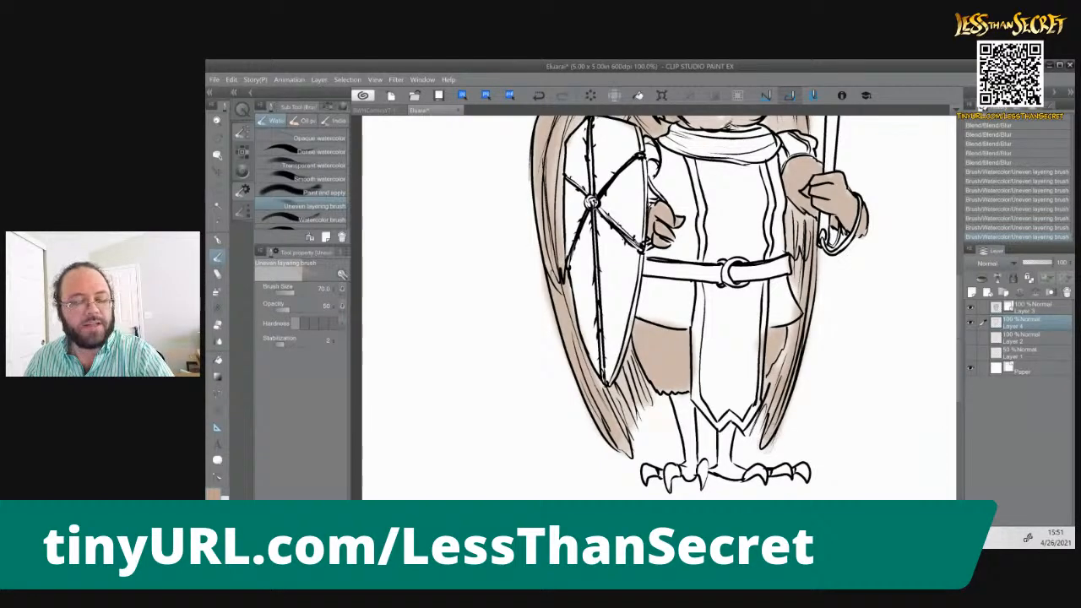
Choose a darker brown from the default color set and paint both lower legs with it
left_click_drag(741, 246, 751, 472)
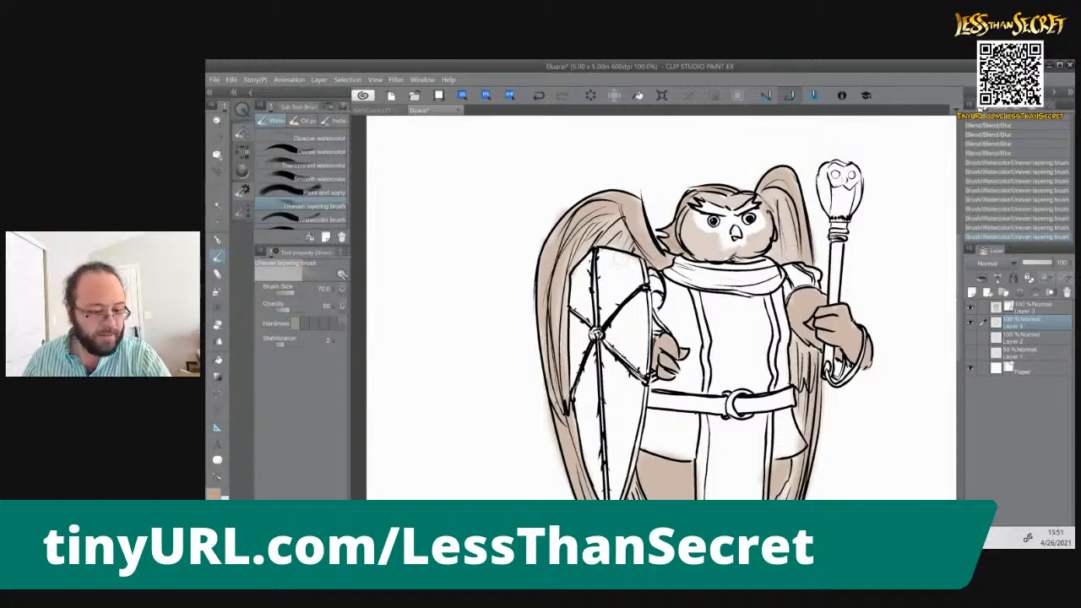
mouse_move(608, 431)
left_mouse_down()
mouse_move(565, 327)
mouse_move(565, 304)
mouse_move(585, 312)
left_mouse_up()
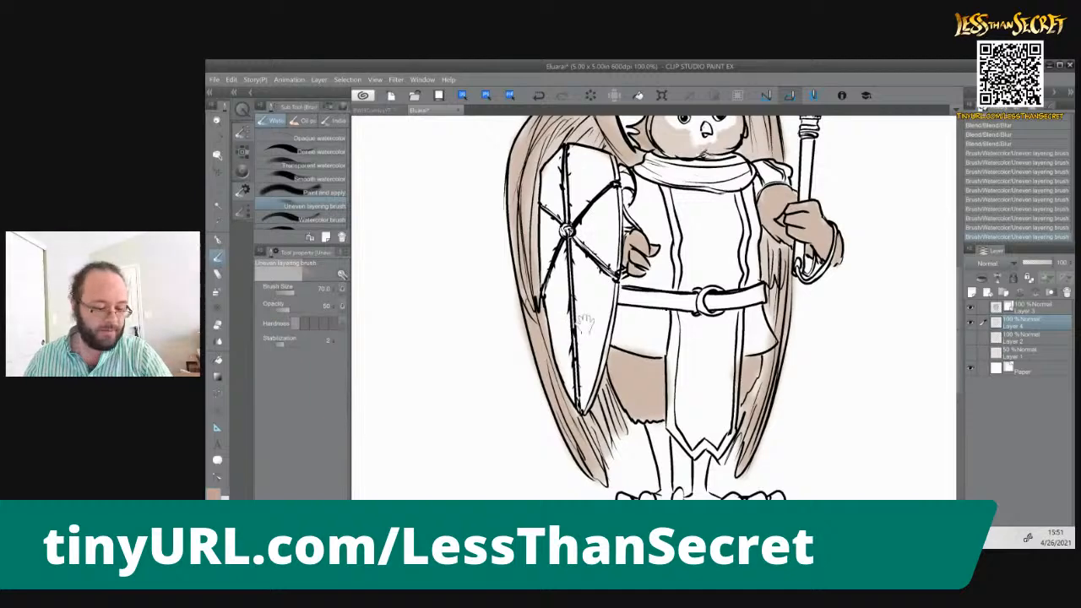
left_click_drag(575, 329, 574, 290)
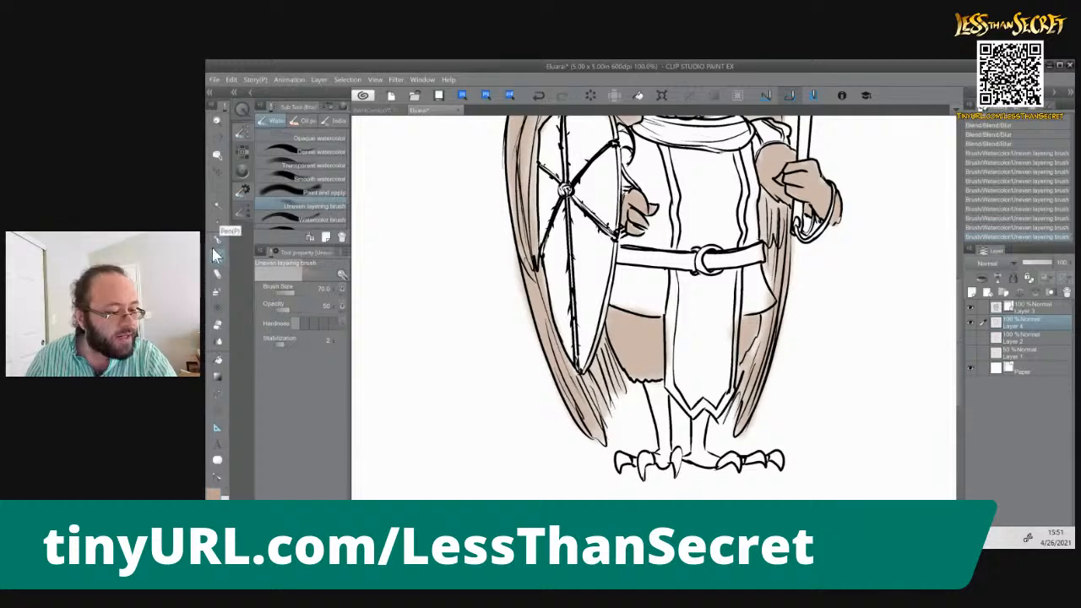
left_click(329, 108)
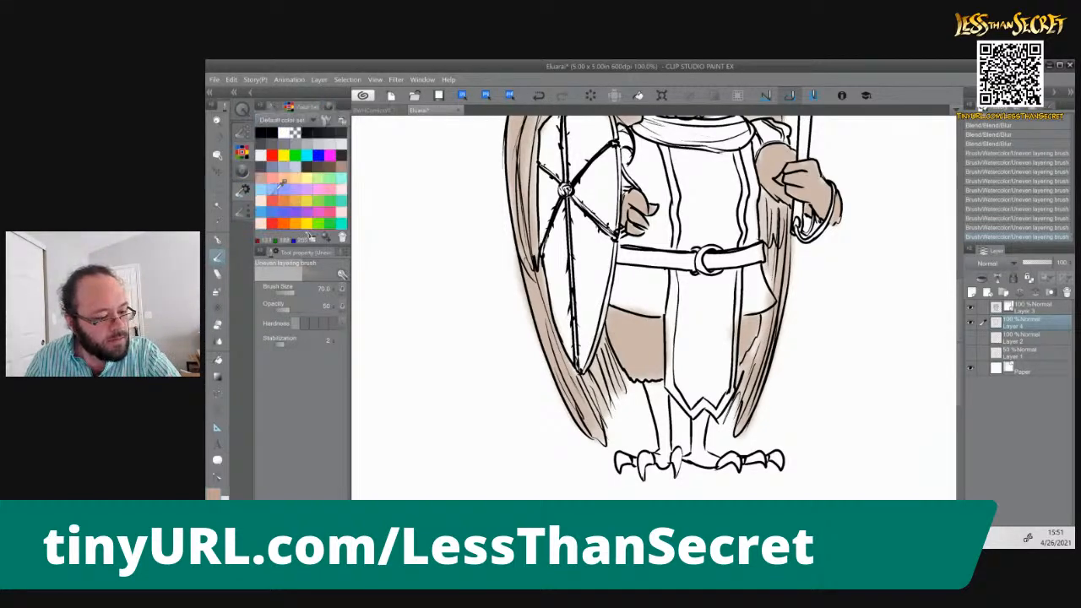
left_click(330, 167)
mouse_move(655, 388)
left_mouse_down()
mouse_move(664, 463)
mouse_move(653, 386)
mouse_move(701, 461)
mouse_move(697, 407)
mouse_move(700, 463)
mouse_move(715, 456)
left_mouse_up()
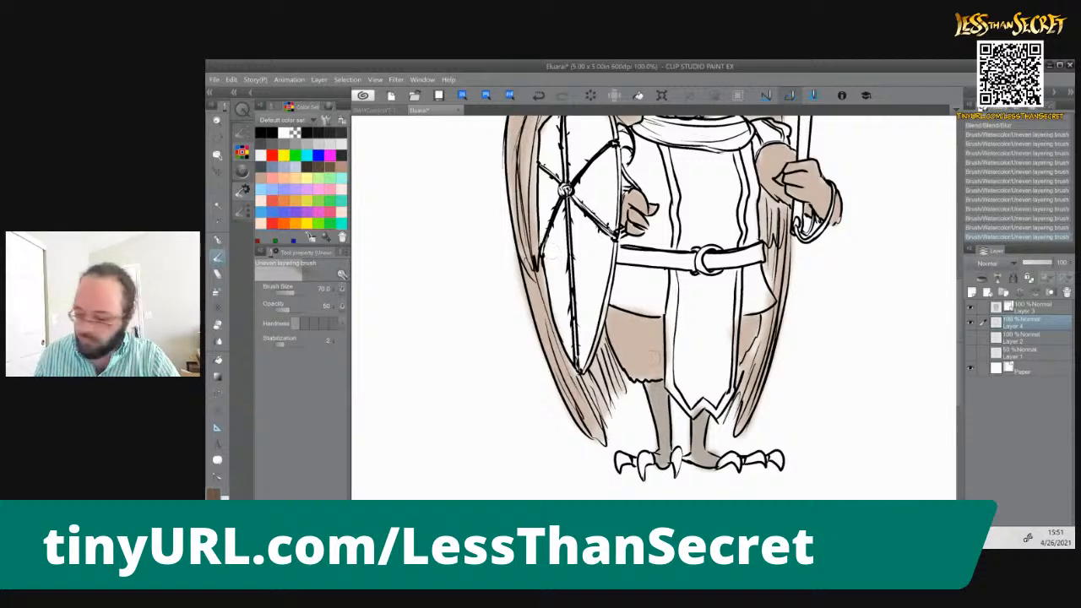
Colour the toes and talons of both feet with the same brown, using the brush at size 25
key("bracketleft")
key("bracketleft")
key("bracketleft")
key("bracketleft")
key("bracketleft")
key("bracketright")
mouse_move(678, 452)
left_mouse_down()
mouse_move(677, 469)
mouse_move(679, 452)
mouse_move(643, 466)
mouse_move(643, 476)
mouse_move(646, 459)
left_mouse_up()
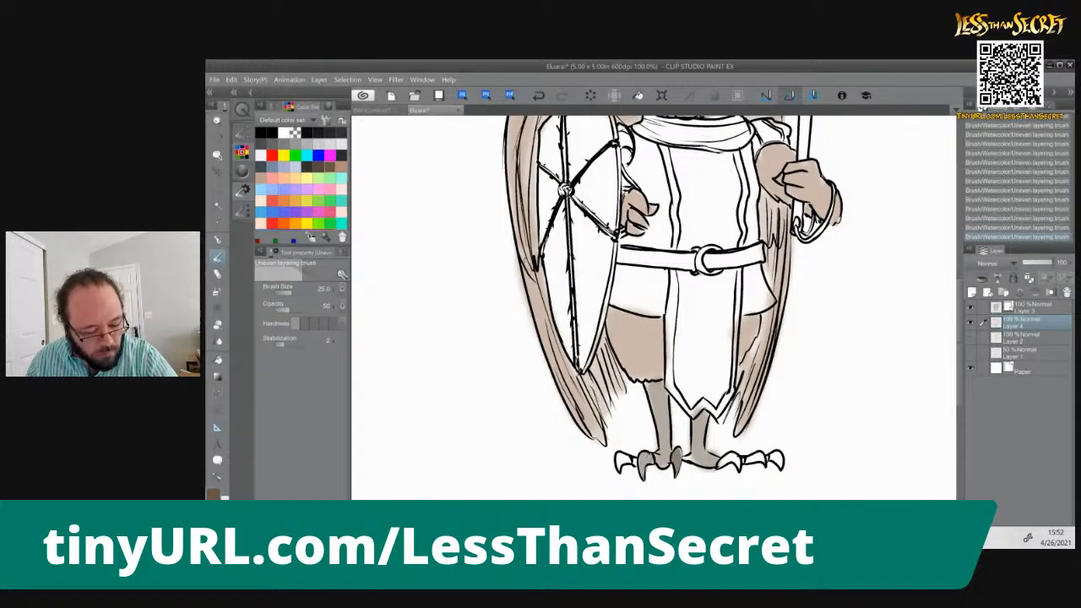
left_click_drag(630, 459, 624, 460)
mouse_move(731, 457)
left_mouse_down()
mouse_move(721, 464)
mouse_move(781, 459)
left_mouse_up()
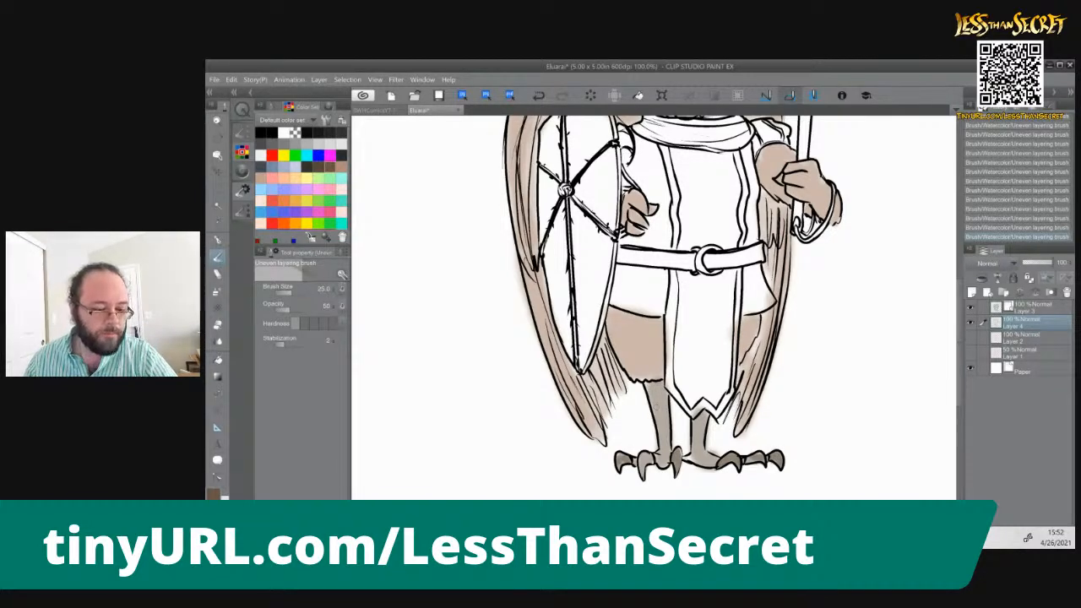
Choose a light yellow-orange from the default color set and paint the staff's shaft and its owl-faced head with it
left_click_drag(573, 342, 577, 473)
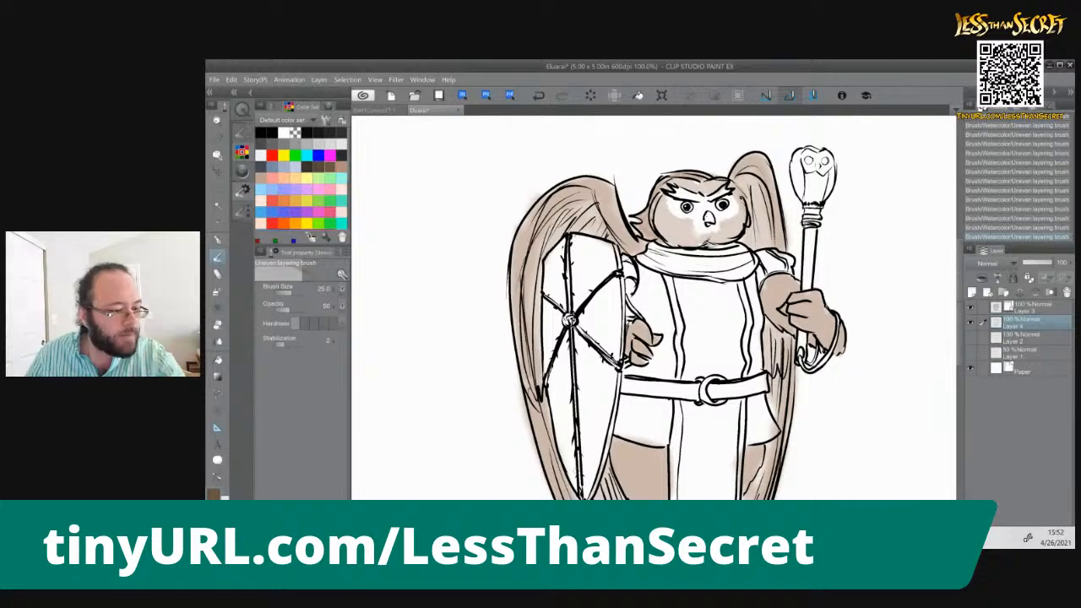
left_click(287, 164)
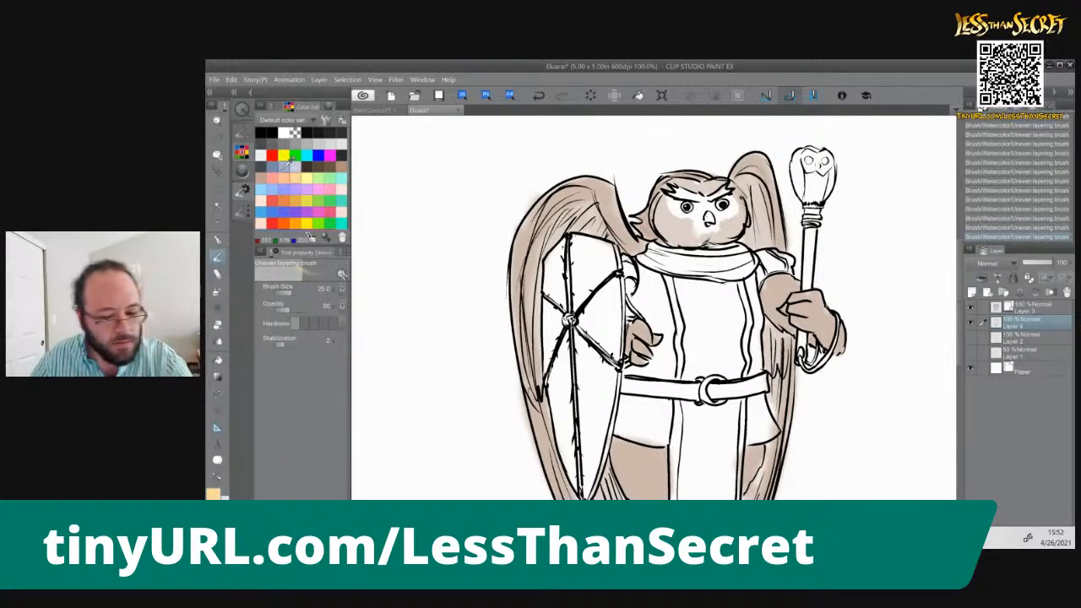
left_click_drag(810, 260, 811, 234)
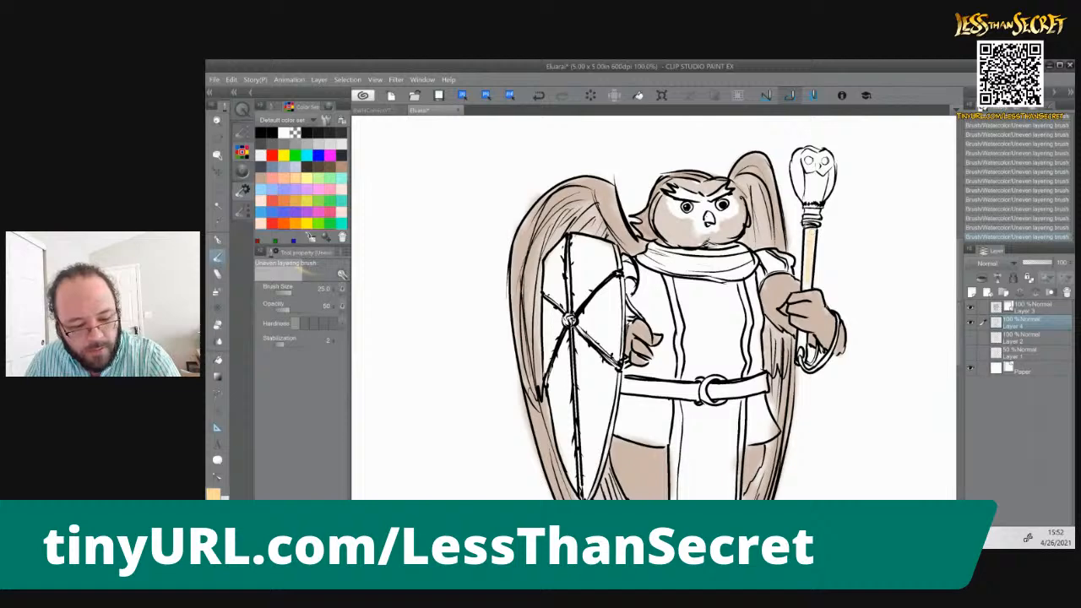
left_click_drag(806, 331, 804, 347)
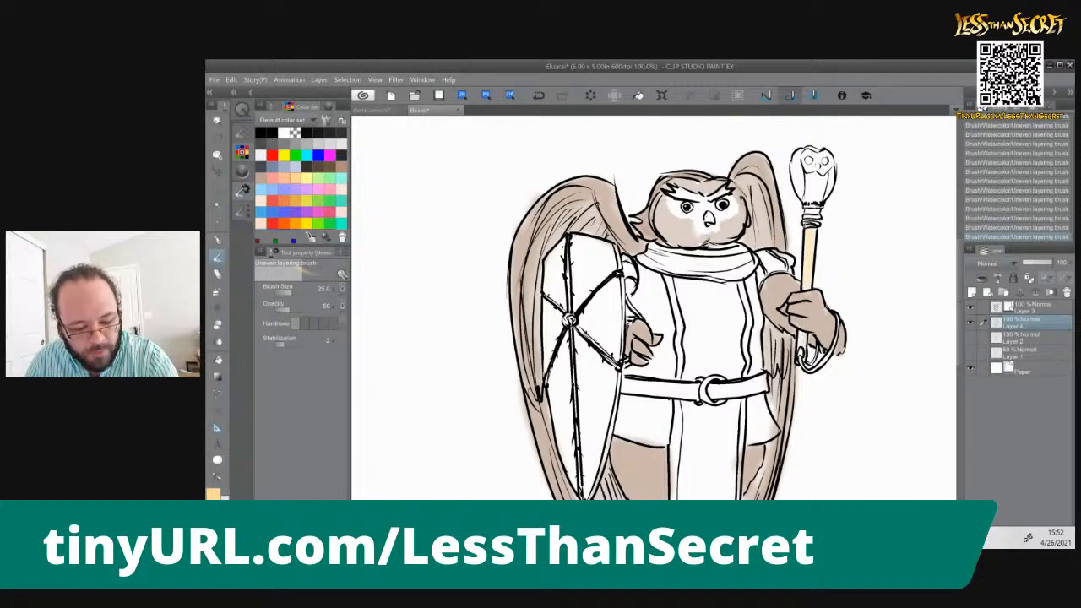
mouse_move(819, 181)
left_mouse_down()
mouse_move(813, 216)
mouse_move(800, 158)
mouse_move(813, 180)
mouse_move(815, 158)
mouse_move(827, 187)
mouse_move(829, 179)
left_mouse_up()
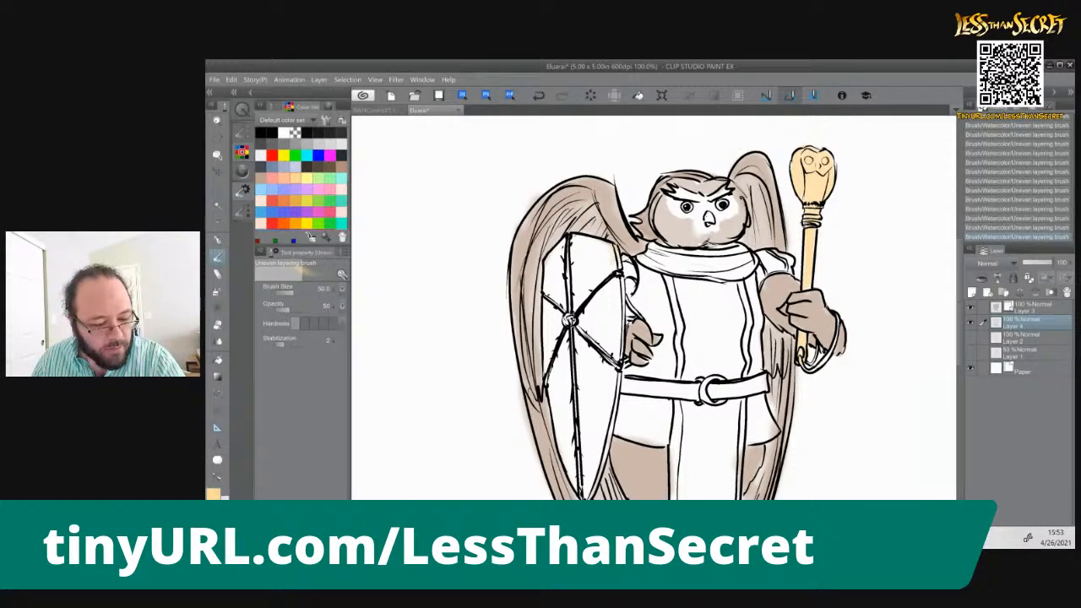
Paint the lower part of the shield light yellow-orange down to its point, using the brush at size 50
left_click_drag(623, 279, 606, 421)
mouse_move(600, 354)
left_mouse_down()
mouse_move(589, 495)
mouse_move(582, 458)
left_mouse_up()
mouse_move(568, 351)
left_mouse_down()
mouse_move(568, 478)
mouse_move(562, 451)
left_mouse_up()
left_click_drag(555, 383, 561, 439)
left_click_drag(564, 341, 574, 490)
left_click_drag(593, 360, 601, 439)
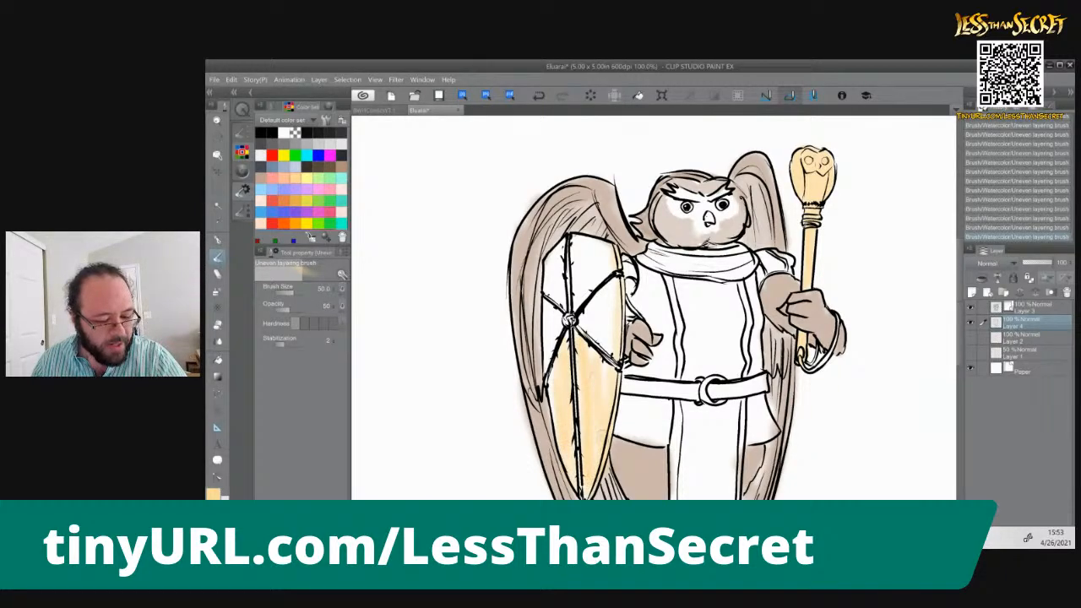
Paint the upper part and side edges of the shield light yellow-orange, layering vertical strokes for a wooden look
mouse_move(605, 291)
left_mouse_down()
mouse_move(605, 355)
mouse_move(590, 331)
left_mouse_up()
left_click_drag(607, 246, 606, 287)
left_click_drag(595, 271, 596, 291)
mouse_move(588, 248)
left_mouse_down()
mouse_move(577, 312)
mouse_move(599, 284)
mouse_move(615, 343)
left_mouse_up()
left_click_drag(561, 267, 551, 404)
left_click_drag(605, 368, 605, 394)
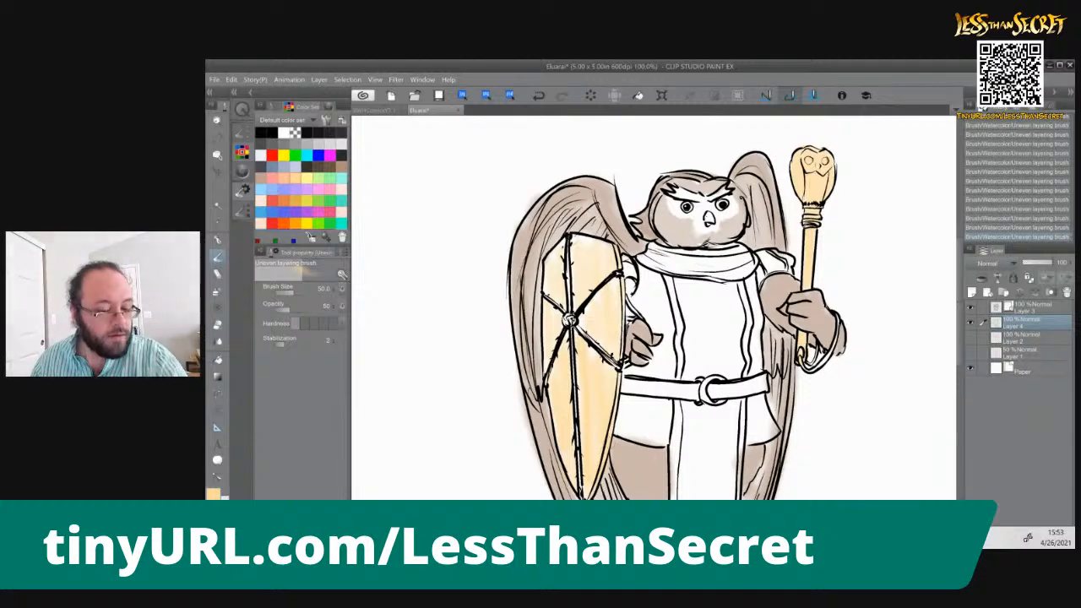
left_click_drag(616, 283, 616, 290)
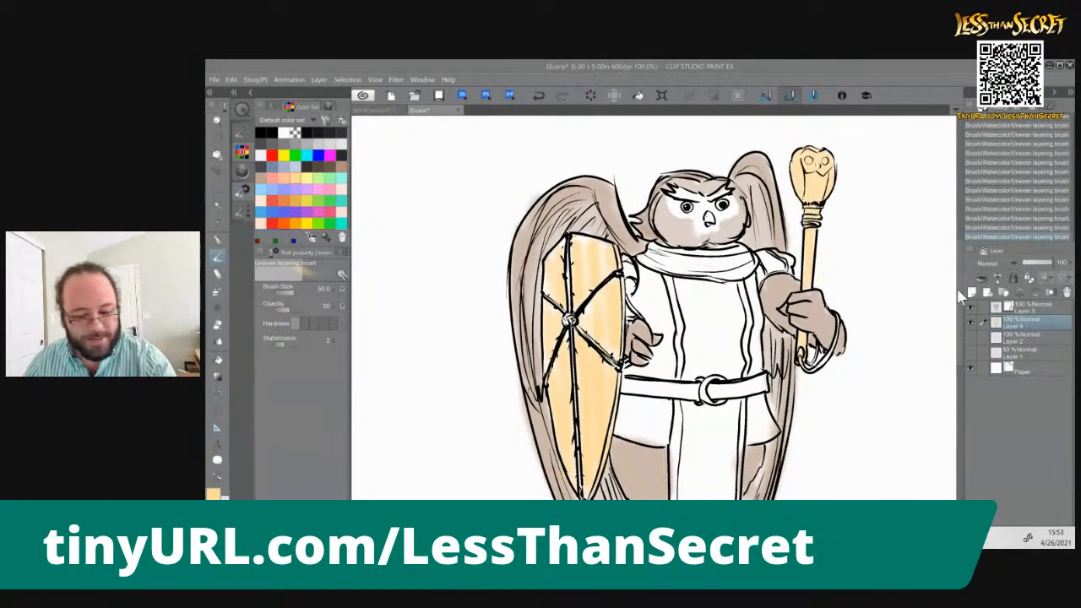
Draw thin black vertical plank lines across the whole shield with the Uneven layering brush at size 10
left_click(262, 134)
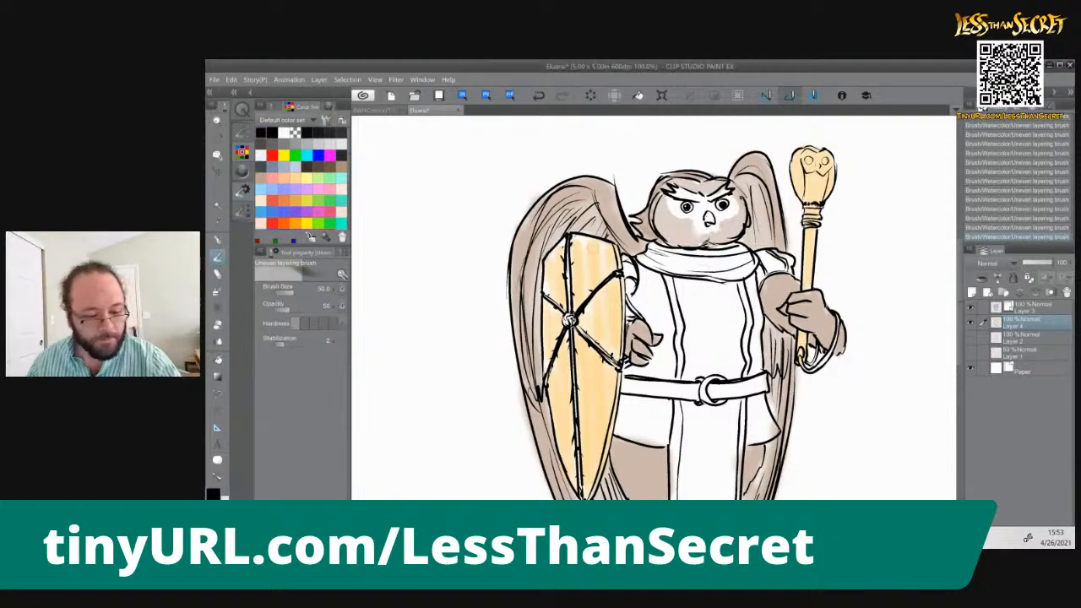
key("p")
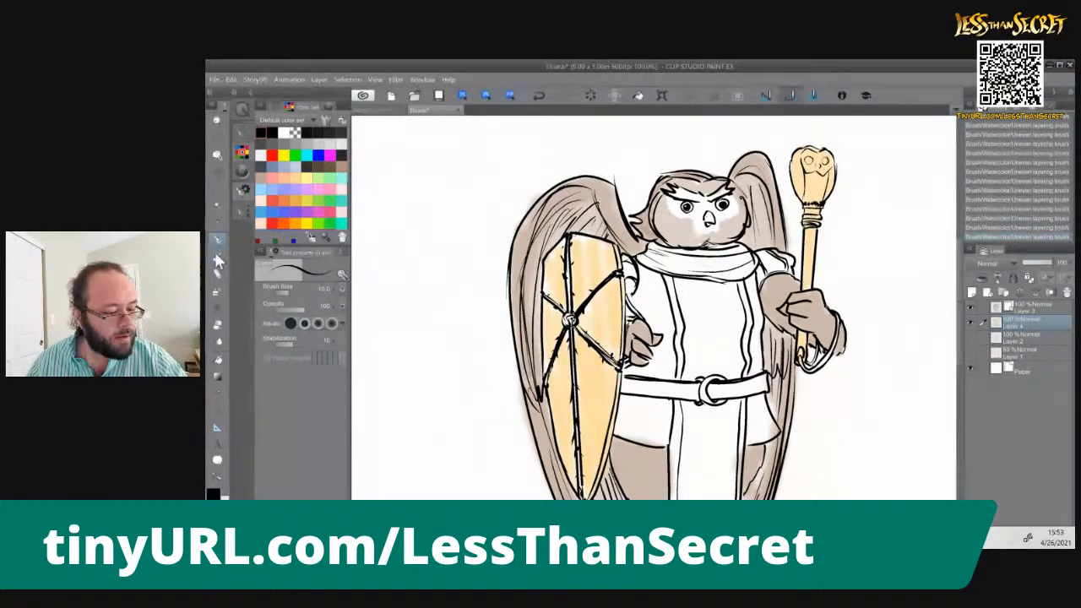
key("b")
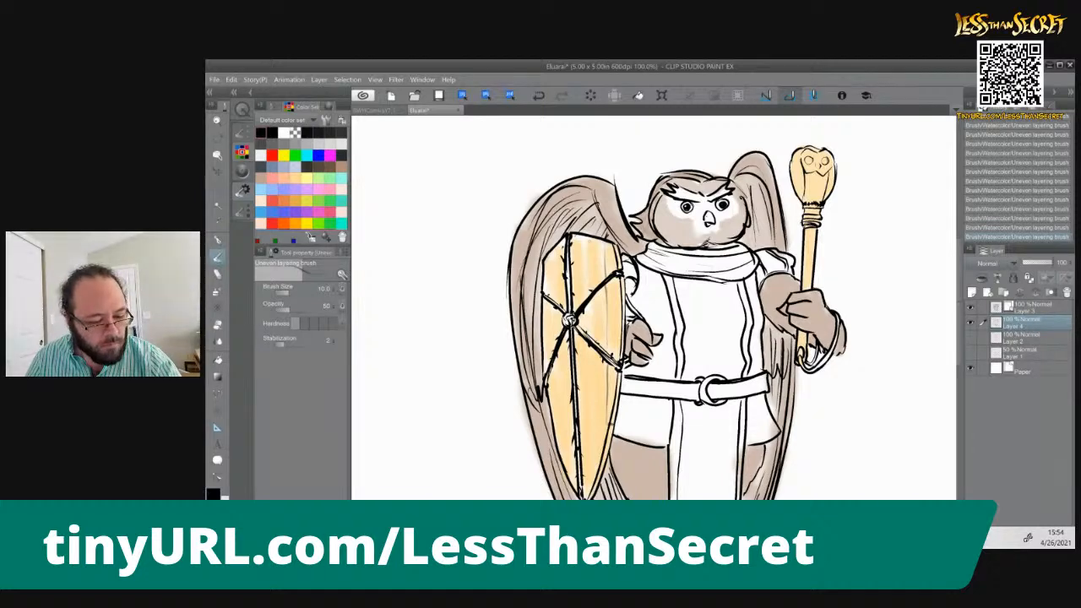
left_click_drag(593, 352, 600, 471)
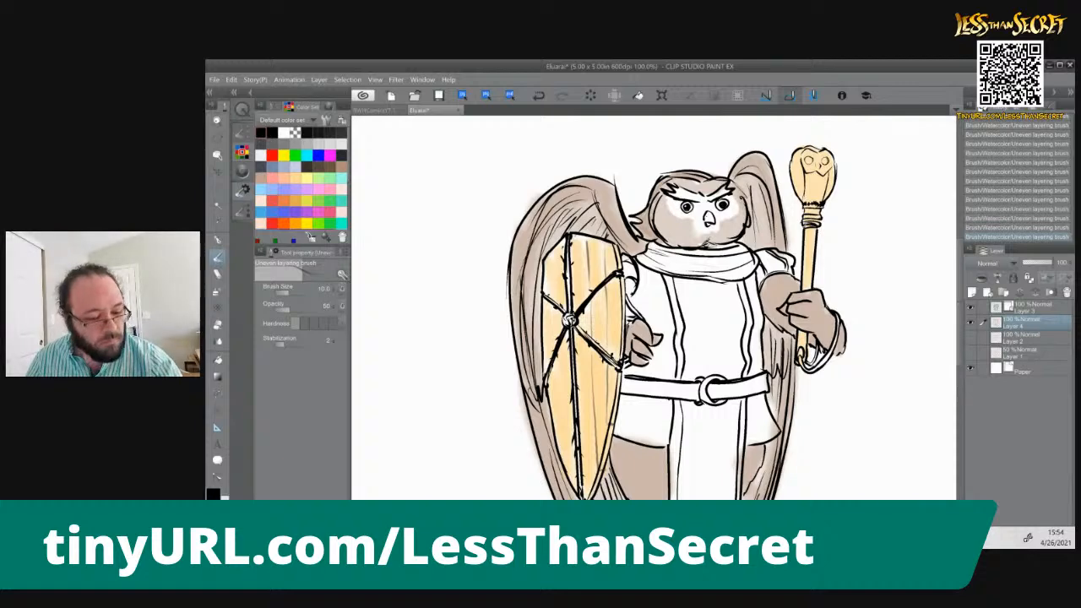
left_click_drag(575, 236, 589, 489)
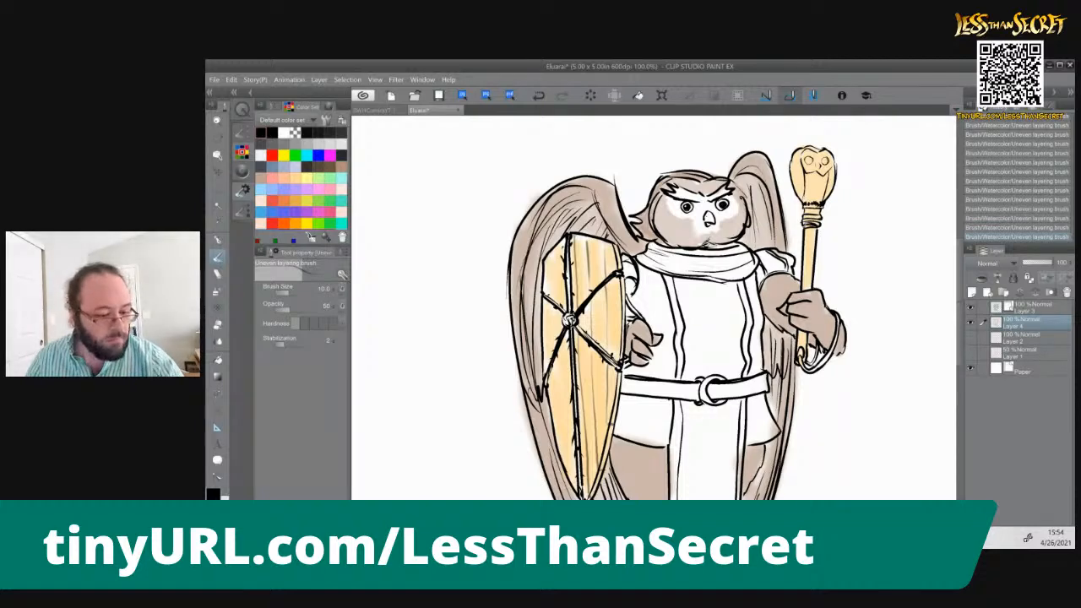
left_click_drag(560, 243, 562, 304)
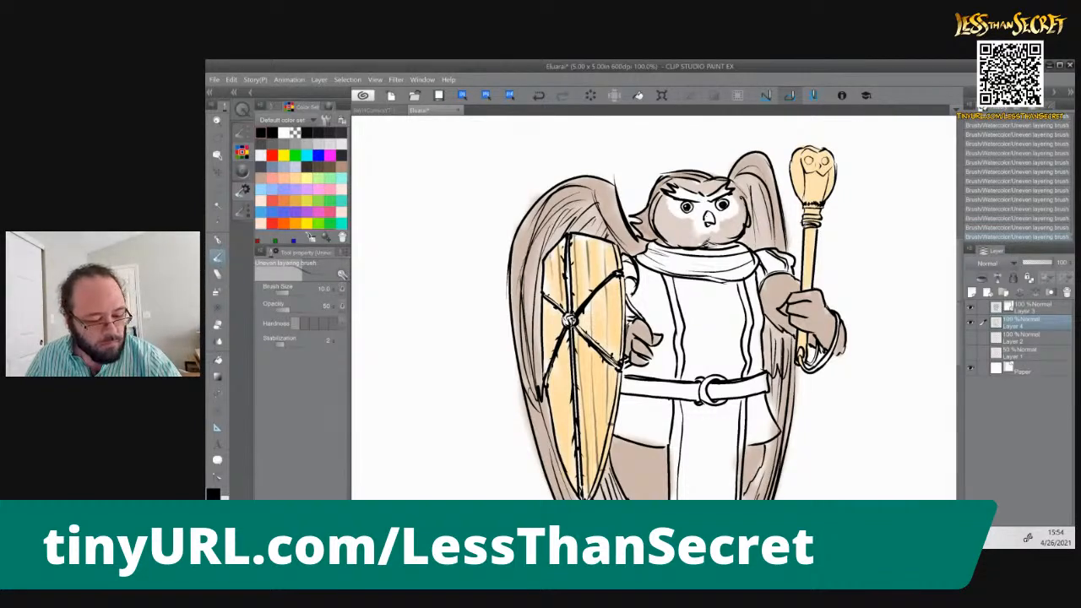
left_click_drag(551, 309, 574, 483)
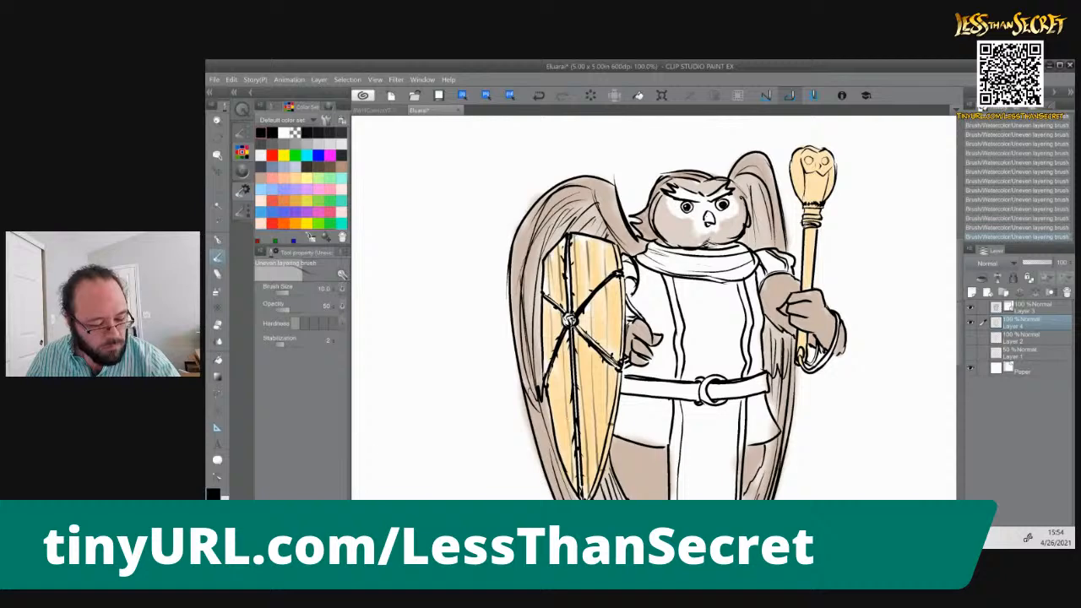
left_click_drag(557, 379, 559, 400)
left_click_drag(543, 311, 545, 335)
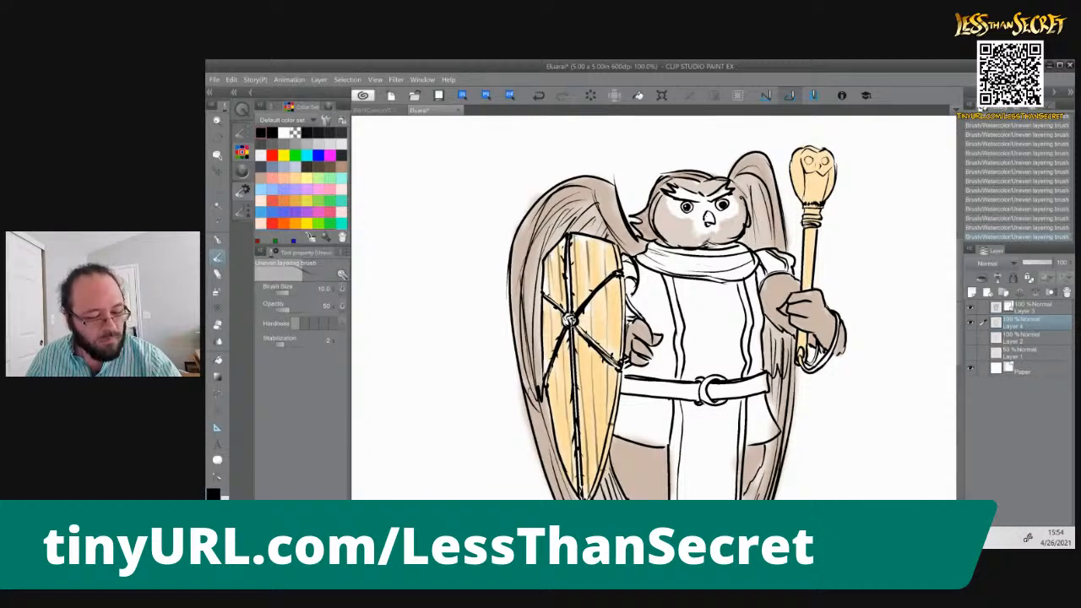
Choose green from the default color set and paint the vertical thorny vine down the middle of the shield
left_click(336, 213)
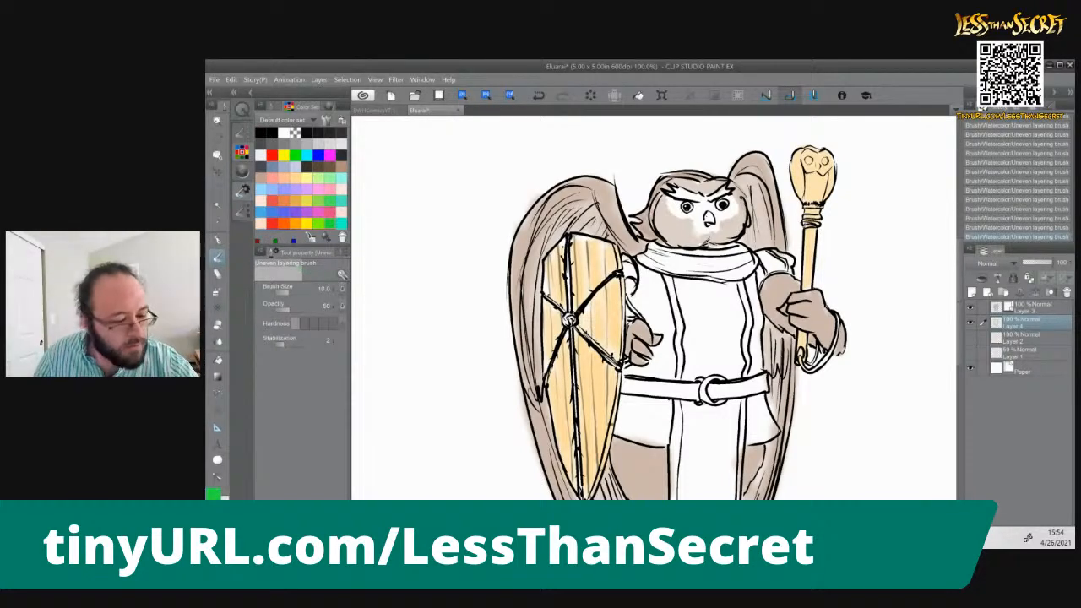
left_click_drag(568, 260, 568, 304)
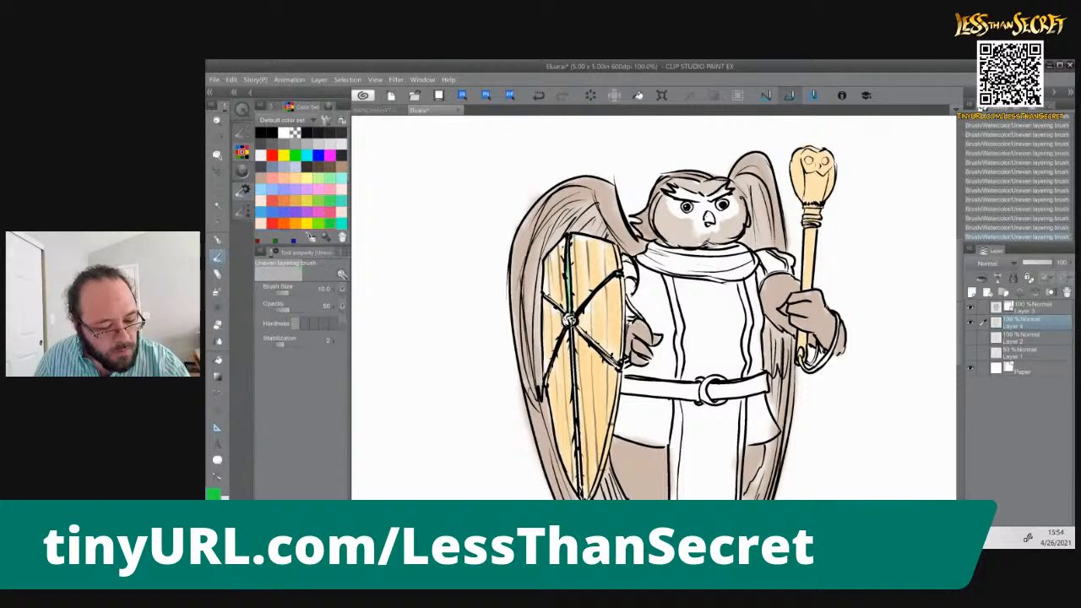
left_click_drag(572, 333, 574, 373)
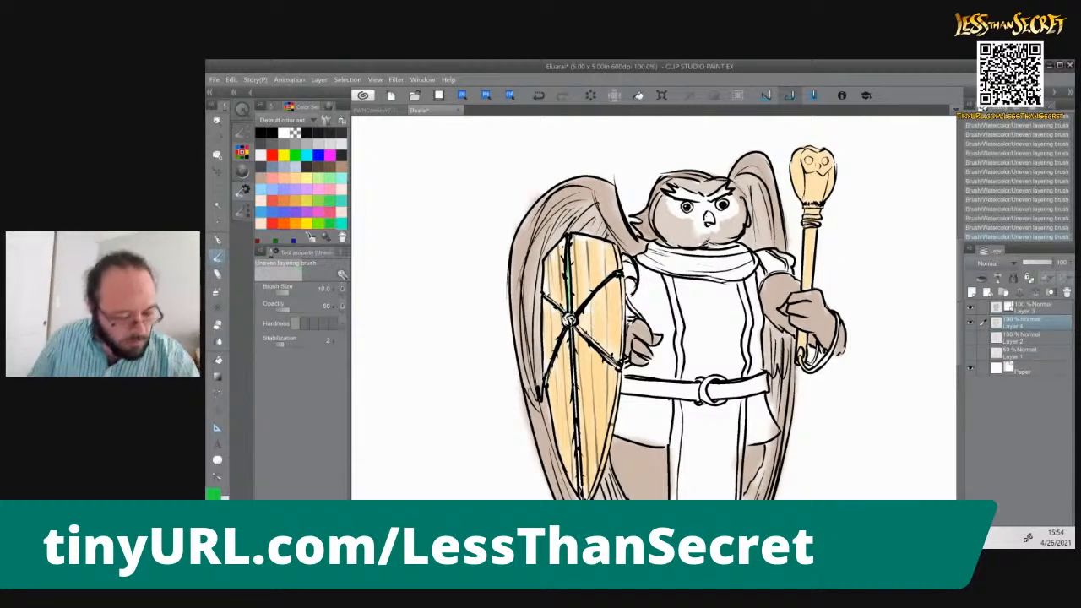
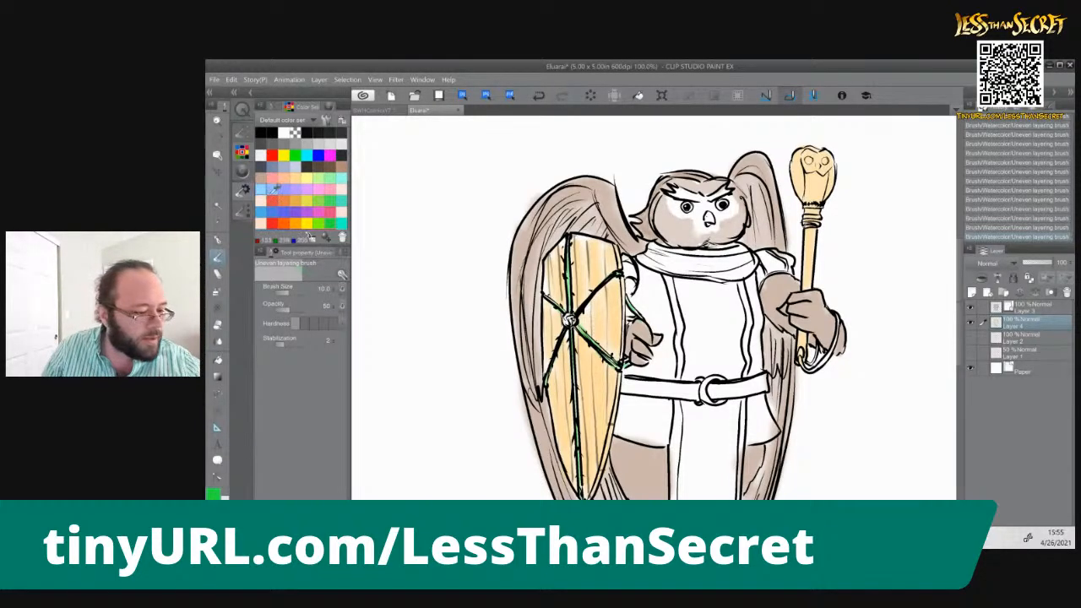
Paint the flower at the centre of the shield red
left_click(282, 185)
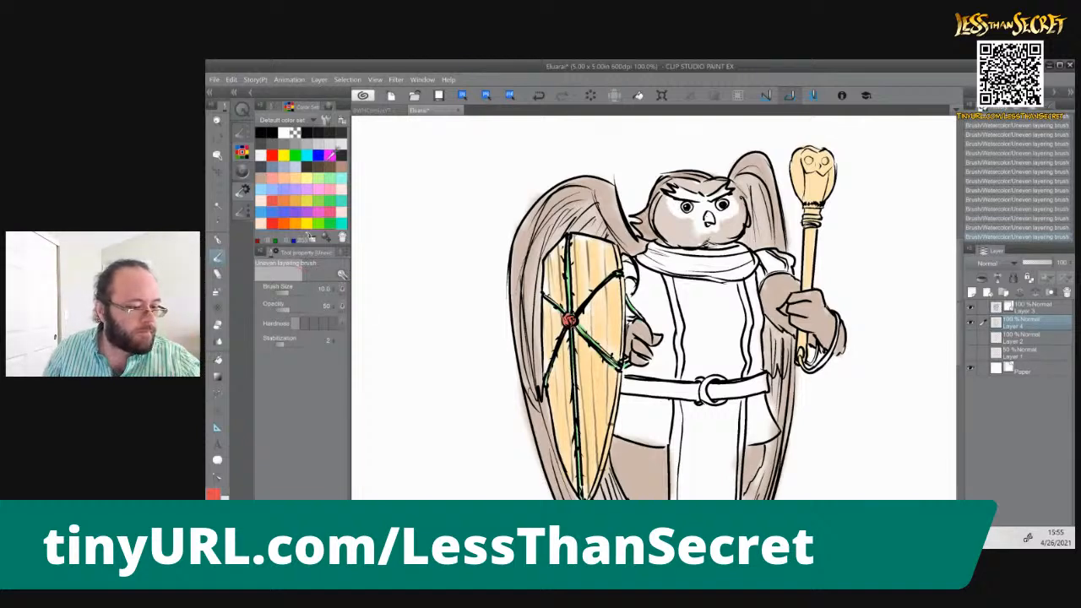
Choose dark brown, enlarge the brush and paint the tunic's side panel and skirt on the staff-arm side
left_click(339, 169)
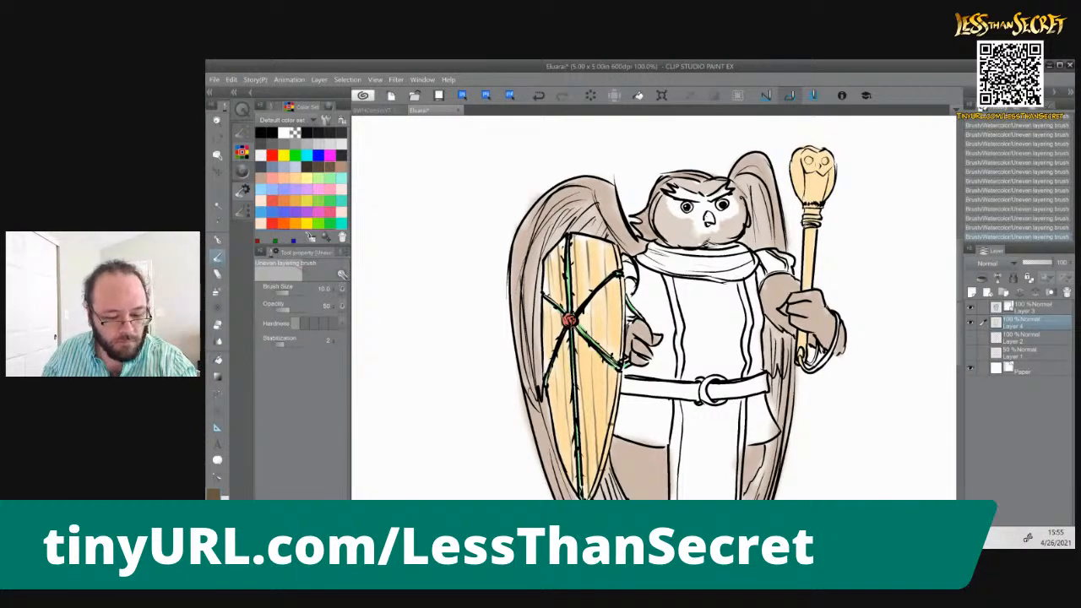
key("bracketleft")
key("bracketright")
key("bracketright")
key("bracketright")
key("bracketright")
key("bracketright")
mouse_move(749, 279)
left_mouse_down()
mouse_move(760, 330)
mouse_move(756, 296)
mouse_move(751, 443)
mouse_move(758, 408)
mouse_move(776, 436)
mouse_move(763, 397)
mouse_move(774, 440)
mouse_move(752, 444)
mouse_move(750, 397)
mouse_move(761, 441)
left_mouse_up()
left_click_drag(766, 402, 774, 444)
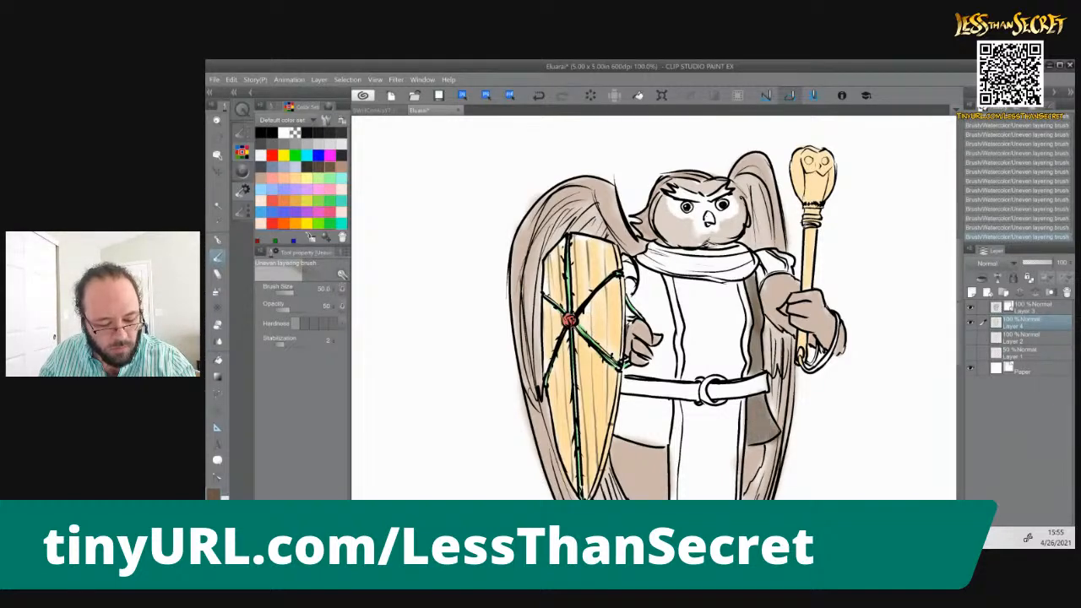
Paint the tunic's side panel and skirt on the shield side dark brown
mouse_move(656, 284)
left_mouse_down()
mouse_move(658, 294)
mouse_move(661, 275)
mouse_move(662, 319)
mouse_move(655, 284)
mouse_move(643, 309)
mouse_move(636, 301)
mouse_move(674, 341)
mouse_move(669, 371)
mouse_move(652, 349)
mouse_move(627, 372)
mouse_move(656, 377)
mouse_move(673, 343)
mouse_move(655, 355)
mouse_move(667, 345)
mouse_move(672, 293)
mouse_move(657, 281)
mouse_move(661, 329)
mouse_move(644, 321)
mouse_move(638, 292)
mouse_move(633, 321)
mouse_move(630, 305)
left_mouse_up()
key("bracketleft")
key("bracketleft")
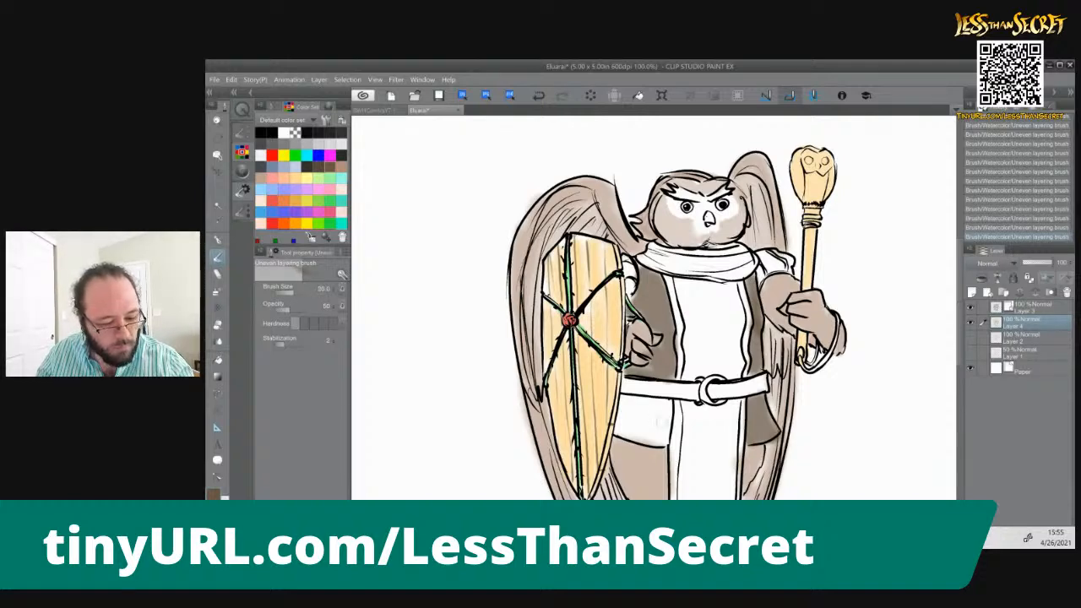
mouse_move(666, 407)
left_mouse_down()
mouse_move(660, 433)
mouse_move(650, 406)
mouse_move(627, 414)
mouse_move(657, 437)
mouse_move(630, 417)
mouse_move(619, 427)
mouse_move(642, 419)
mouse_move(656, 430)
mouse_move(659, 412)
mouse_move(633, 394)
mouse_move(647, 393)
left_mouse_up()
left_click_drag(574, 391, 534, 302)
left_click_drag(572, 338, 579, 385)
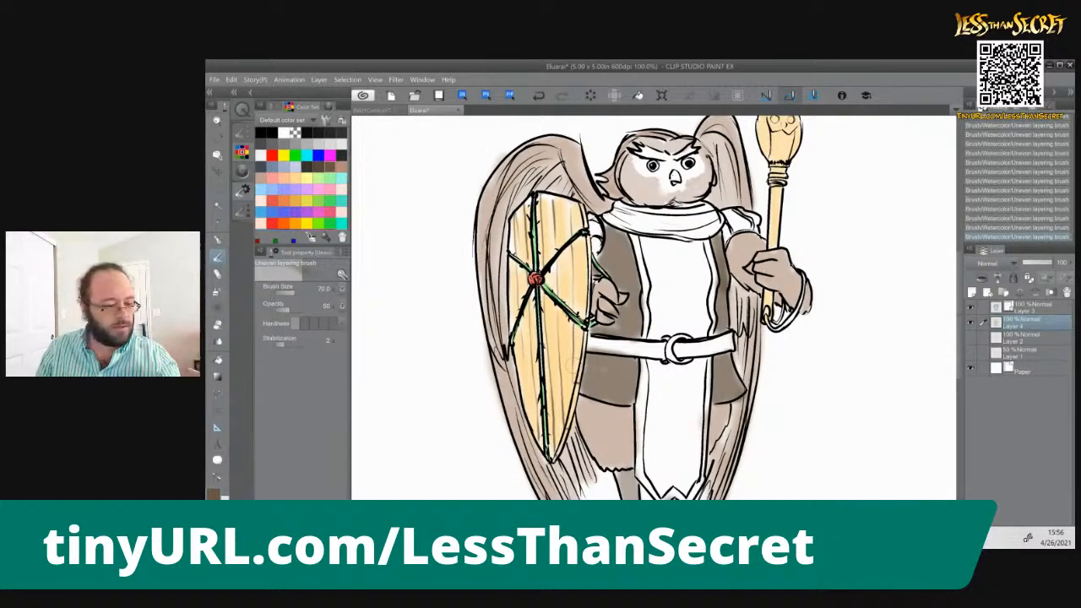
Choose a medium green and lay a base coat over the chest part of the tabard at brush size 70
left_click(331, 224)
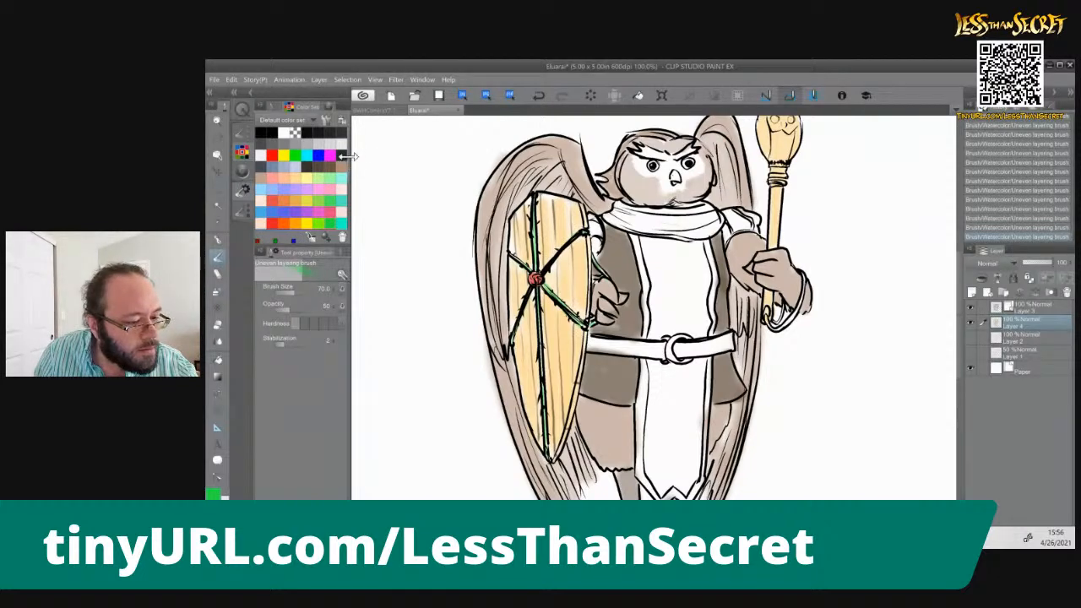
scroll(348, 175, "down", 2)
scroll(348, 179, "down", 2)
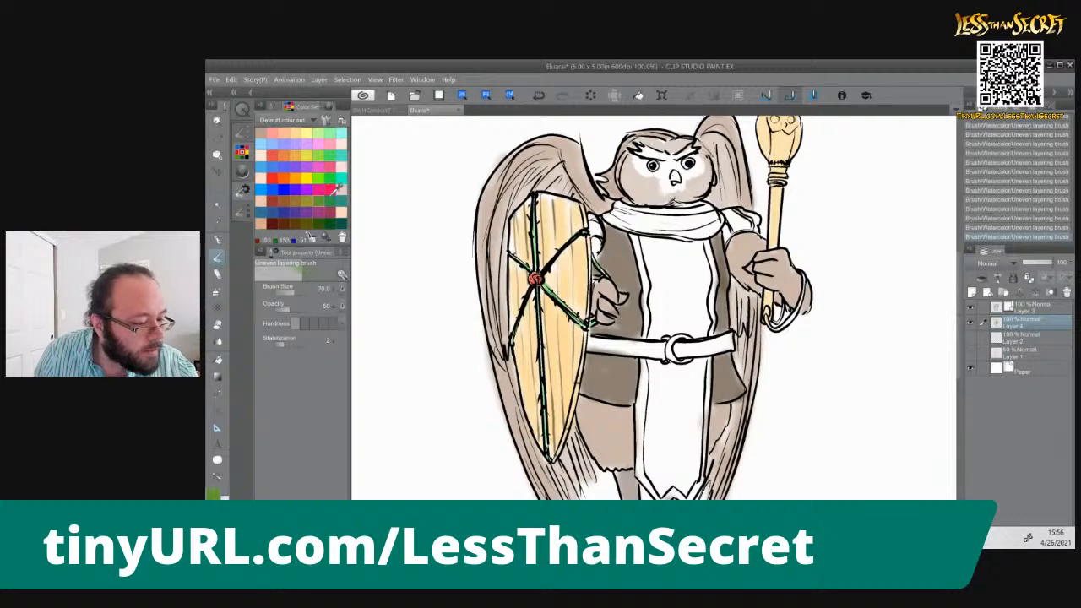
left_click(328, 156)
left_click_drag(655, 245, 655, 337)
left_click_drag(663, 271, 659, 334)
mouse_move(663, 249)
left_mouse_down()
mouse_move(668, 338)
mouse_move(694, 245)
mouse_move(701, 330)
left_mouse_up()
left_click_drag(708, 249, 699, 337)
left_click_drag(682, 279, 688, 338)
left_click_drag(676, 259, 670, 340)
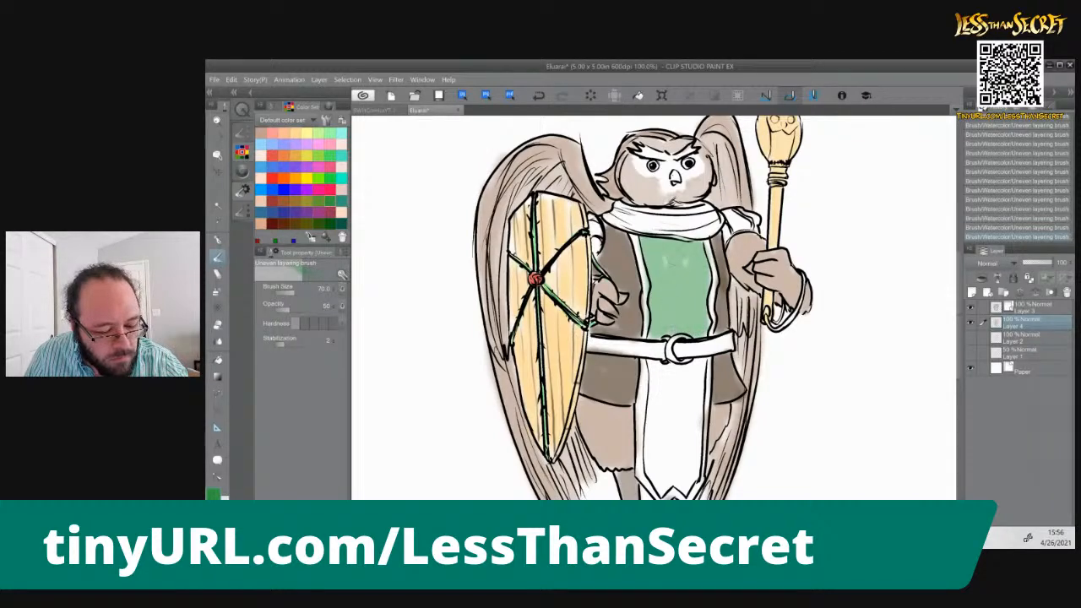
Layer a second coat of the same green over the chest part of the tabard to deepen it
mouse_move(651, 253)
left_mouse_down()
mouse_move(657, 338)
mouse_move(669, 338)
left_mouse_up()
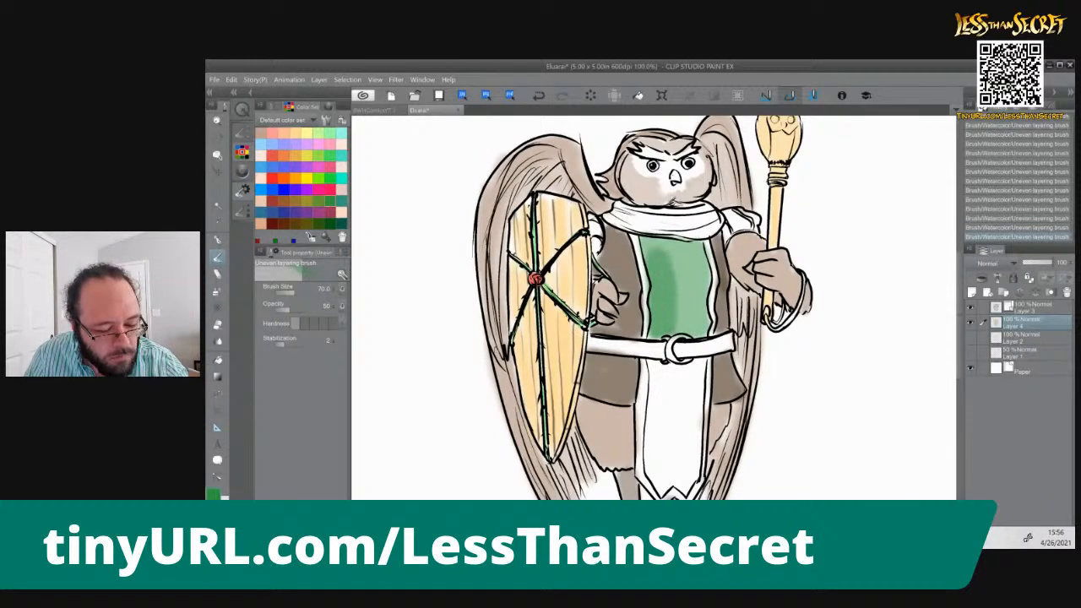
left_click_drag(680, 245, 684, 336)
mouse_move(696, 262)
left_mouse_down()
mouse_move(703, 332)
mouse_move(686, 247)
mouse_move(646, 244)
mouse_move(644, 265)
left_mouse_up()
left_click_drag(698, 237, 689, 262)
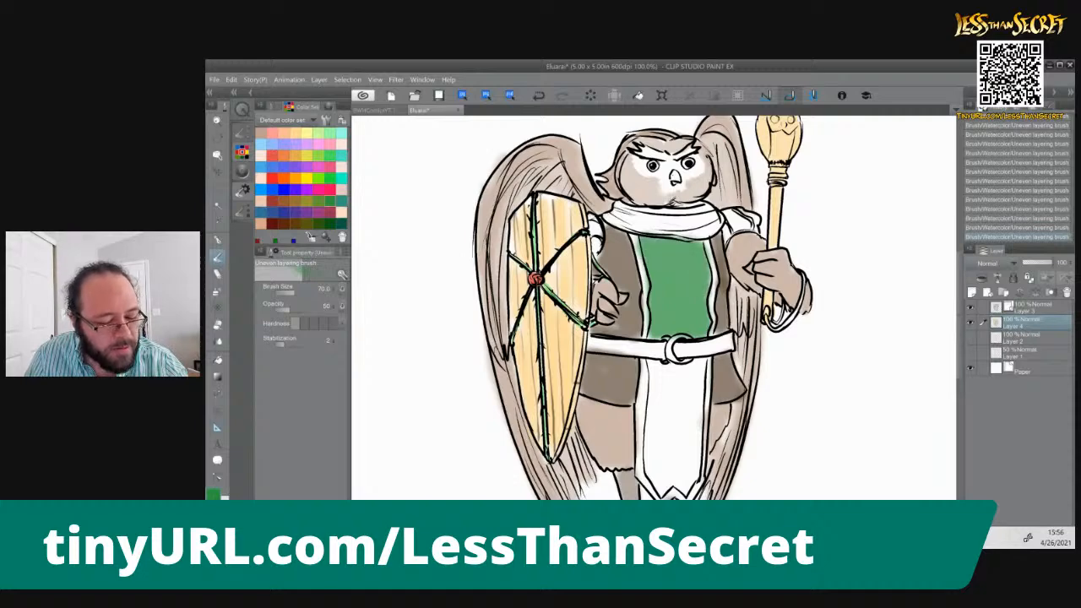
Paint the tabard below the belt medium green down to its pointed hem, leaving the border strips unpainted
left_click_drag(695, 378, 691, 397)
left_click_drag(701, 358, 686, 470)
mouse_move(685, 397)
left_mouse_down()
mouse_move(696, 477)
mouse_move(681, 488)
left_mouse_up()
mouse_move(683, 370)
left_mouse_down()
mouse_move(664, 377)
mouse_move(656, 366)
mouse_move(655, 492)
mouse_move(668, 482)
mouse_move(665, 499)
mouse_move(675, 401)
mouse_move(698, 459)
mouse_move(691, 479)
mouse_move(663, 374)
mouse_move(649, 366)
mouse_move(655, 476)
left_mouse_up()
mouse_move(650, 370)
left_mouse_down()
mouse_move(645, 470)
mouse_move(664, 494)
left_mouse_up()
left_click_drag(670, 442, 670, 484)
left_click_drag(675, 383, 676, 480)
left_click_drag(684, 410, 682, 488)
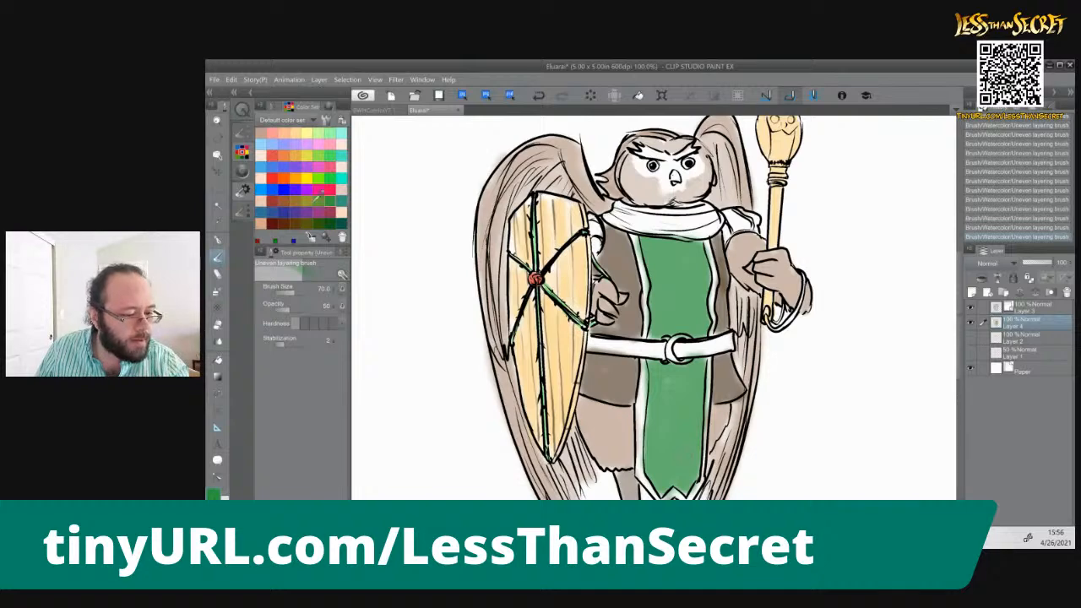
Choose dark green and paint the scarf around the neck in layered strokes
left_click(338, 221)
mouse_move(627, 212)
left_mouse_down()
mouse_move(708, 217)
mouse_move(629, 209)
mouse_move(652, 229)
mouse_move(715, 227)
left_mouse_up()
mouse_move(646, 221)
left_mouse_down()
mouse_move(617, 209)
mouse_move(709, 231)
mouse_move(622, 223)
mouse_move(612, 208)
mouse_move(703, 231)
mouse_move(656, 211)
mouse_move(711, 213)
mouse_move(718, 225)
mouse_move(629, 203)
mouse_move(715, 238)
left_mouse_up()
mouse_move(628, 200)
left_mouse_down()
mouse_move(610, 206)
mouse_move(615, 226)
mouse_move(709, 226)
left_mouse_up()
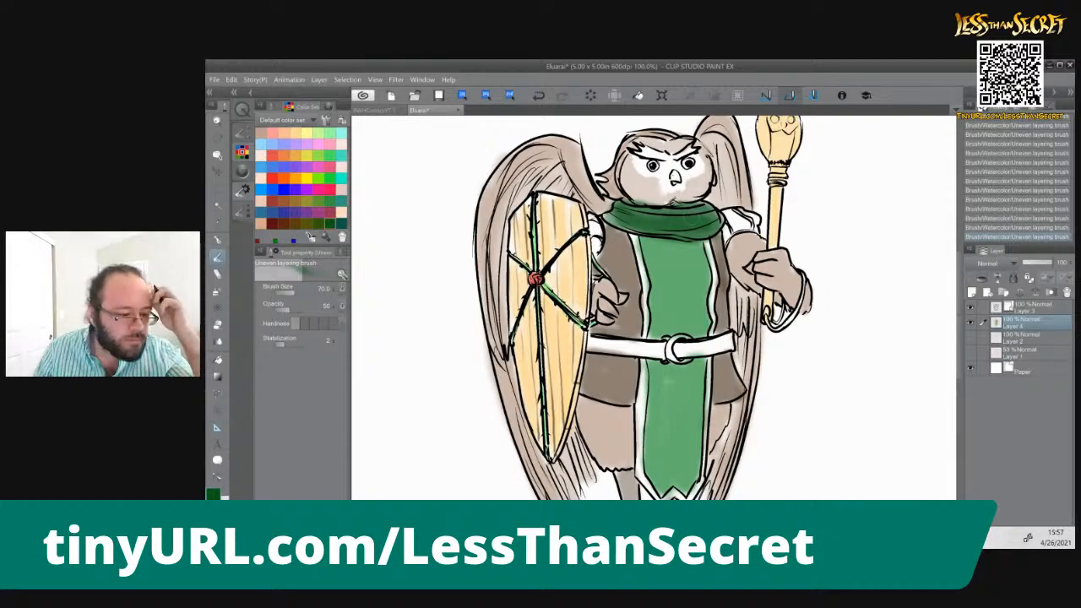
left_click(330, 179)
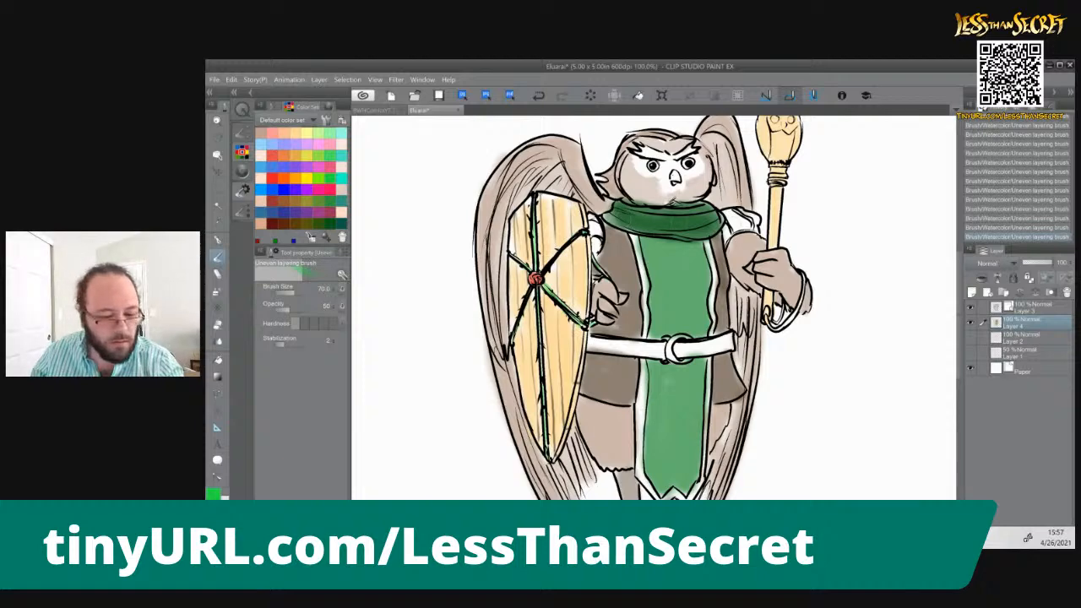
mouse_move(733, 223)
left_mouse_down()
mouse_move(728, 213)
mouse_move(750, 224)
left_mouse_up()
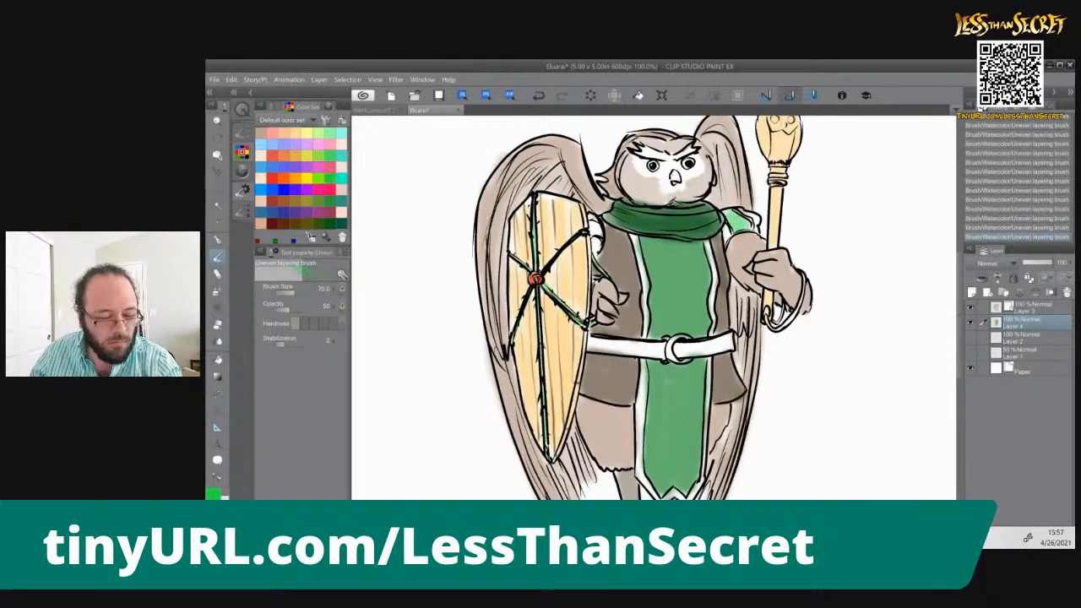
key("ctrl+z")
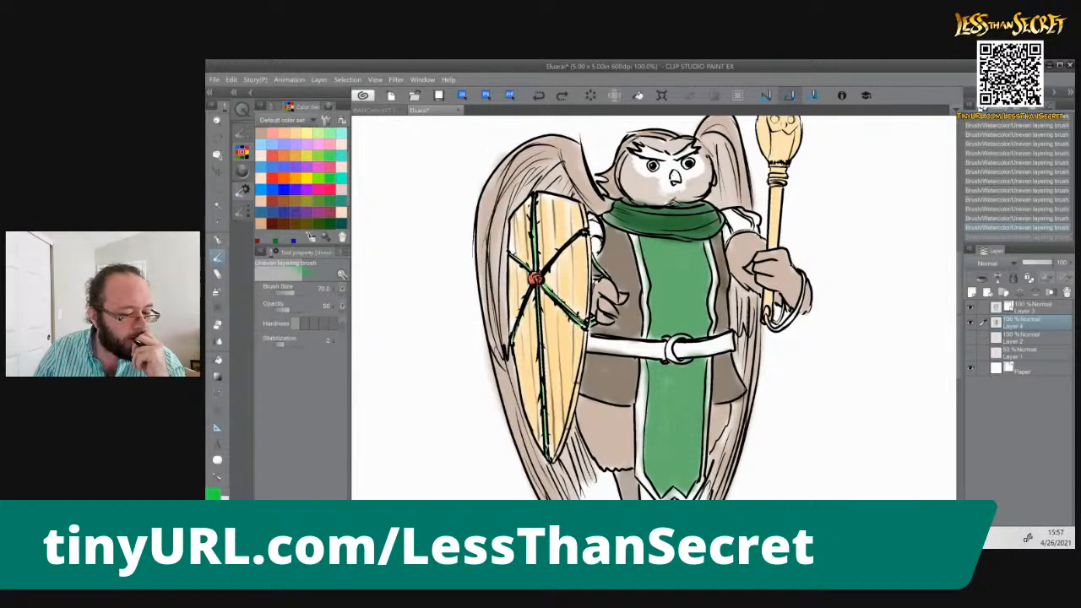
Paint the belt dark reddish brown and its ring buckle light orange, reducing the brush to size 25 for the buckle
left_click(273, 223)
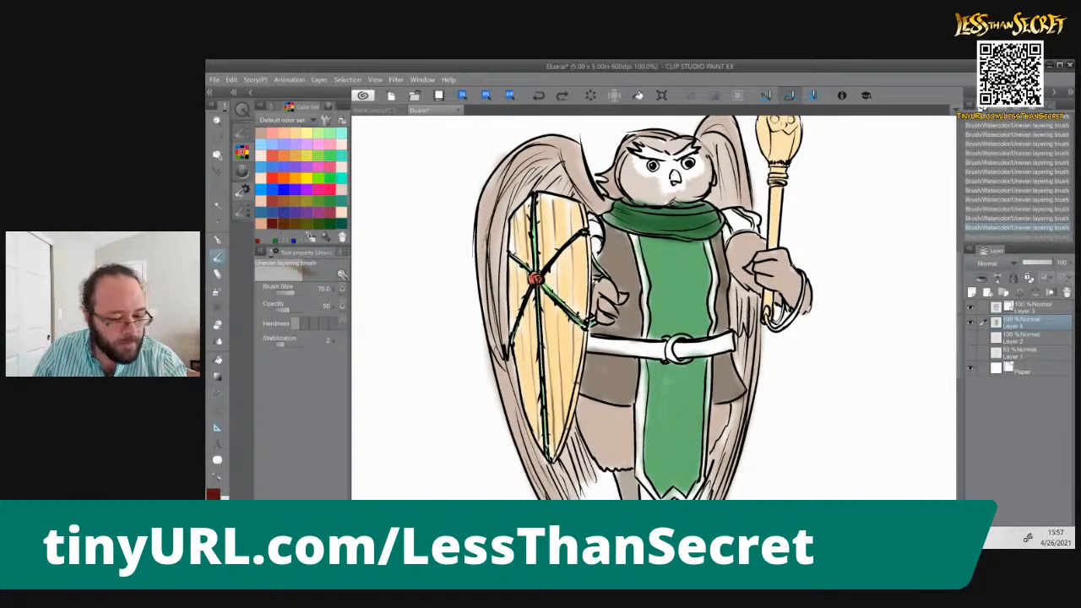
mouse_move(603, 348)
left_mouse_down()
mouse_move(667, 353)
mouse_move(584, 342)
mouse_move(666, 358)
mouse_move(730, 341)
mouse_move(734, 351)
left_mouse_up()
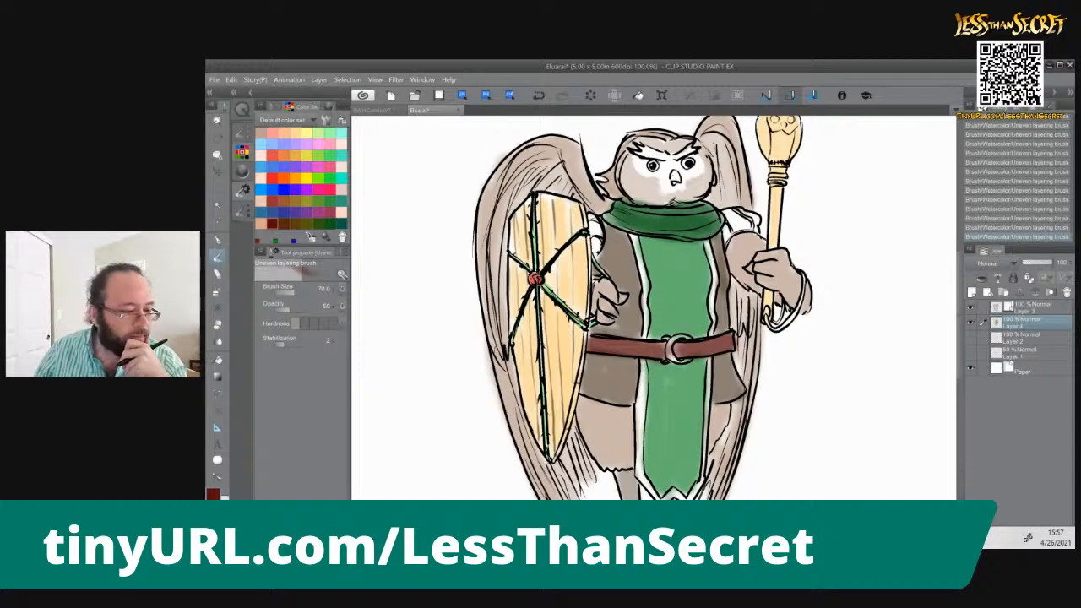
left_click(286, 131)
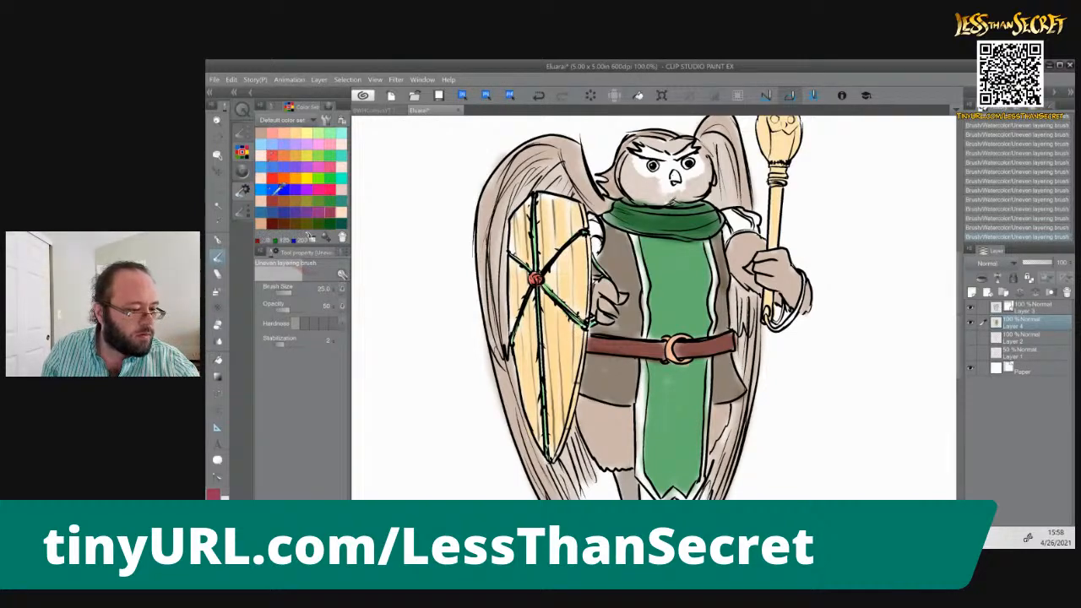
Choose a crimson red and paint the border strips along both edges and the hem of the tabard at brush size 25
left_click(283, 191)
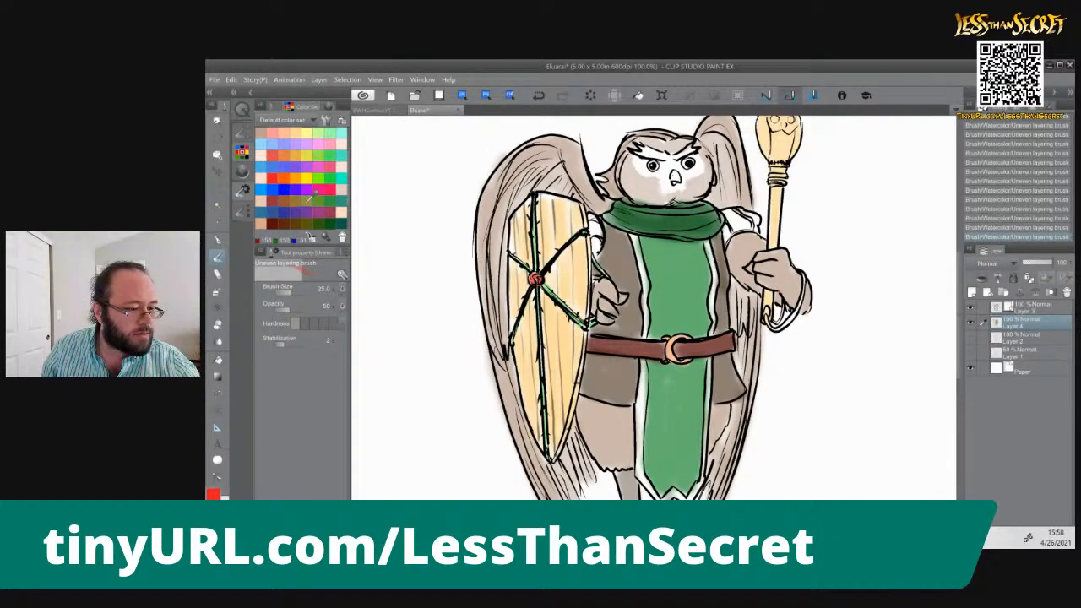
left_click(274, 194)
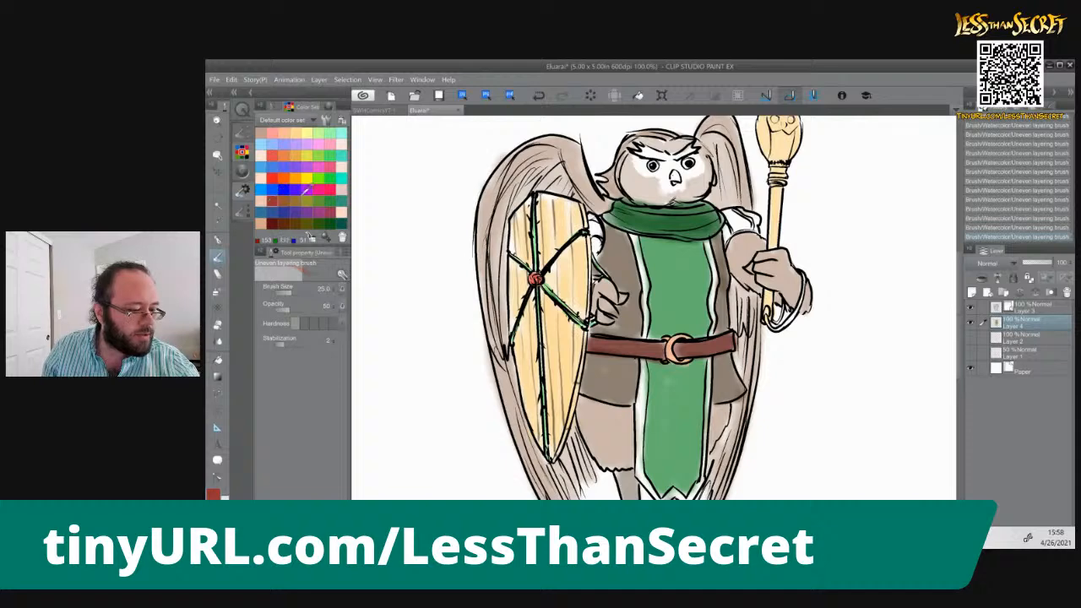
left_click(335, 202)
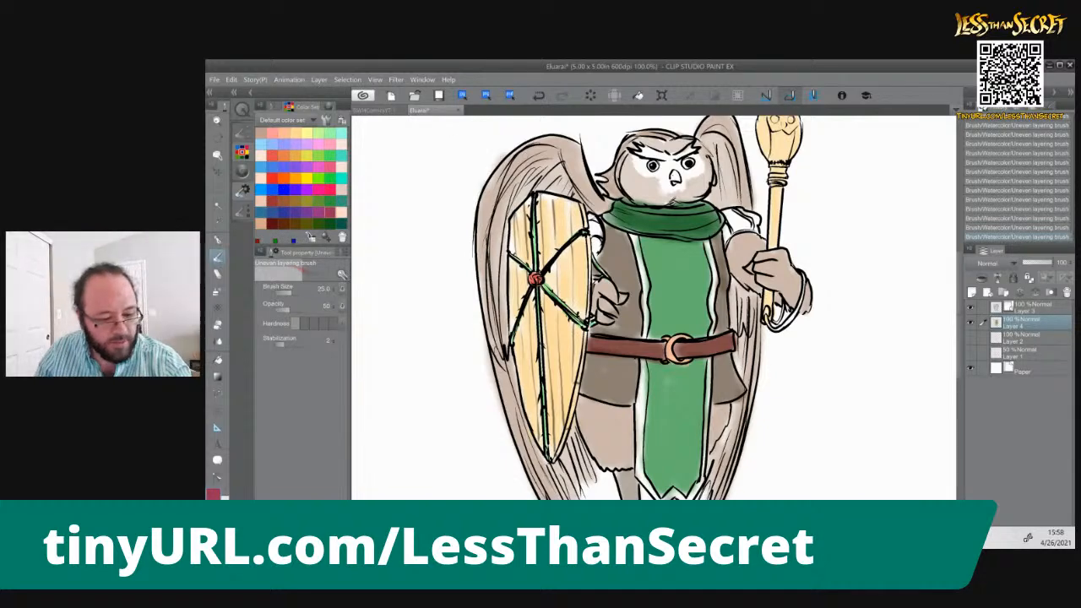
mouse_move(645, 290)
left_mouse_down()
mouse_move(641, 478)
mouse_move(657, 498)
mouse_move(687, 497)
mouse_move(703, 477)
left_mouse_up()
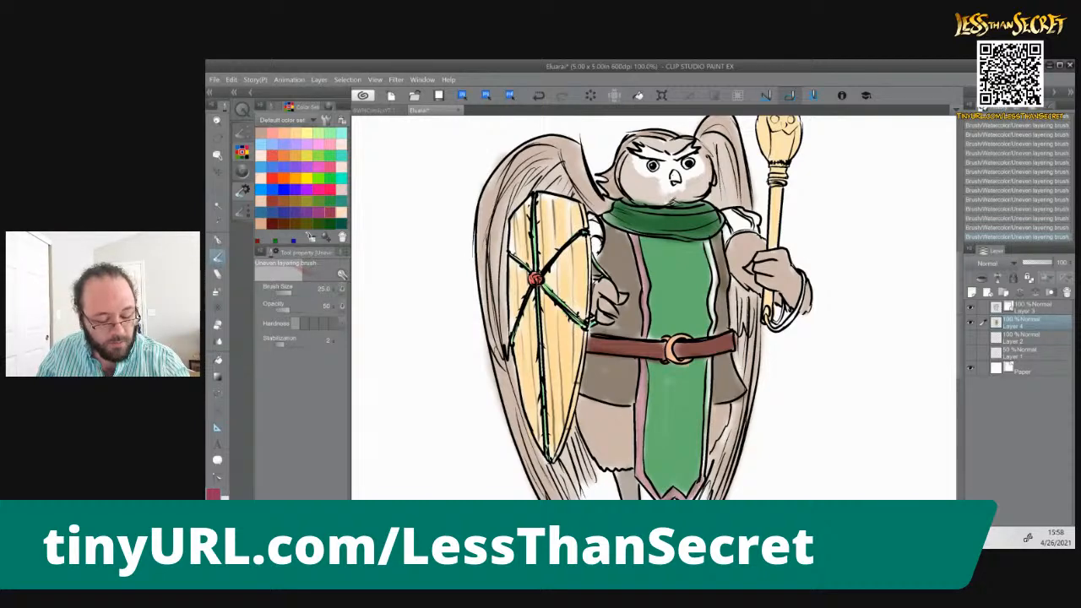
left_click_drag(707, 416, 709, 384)
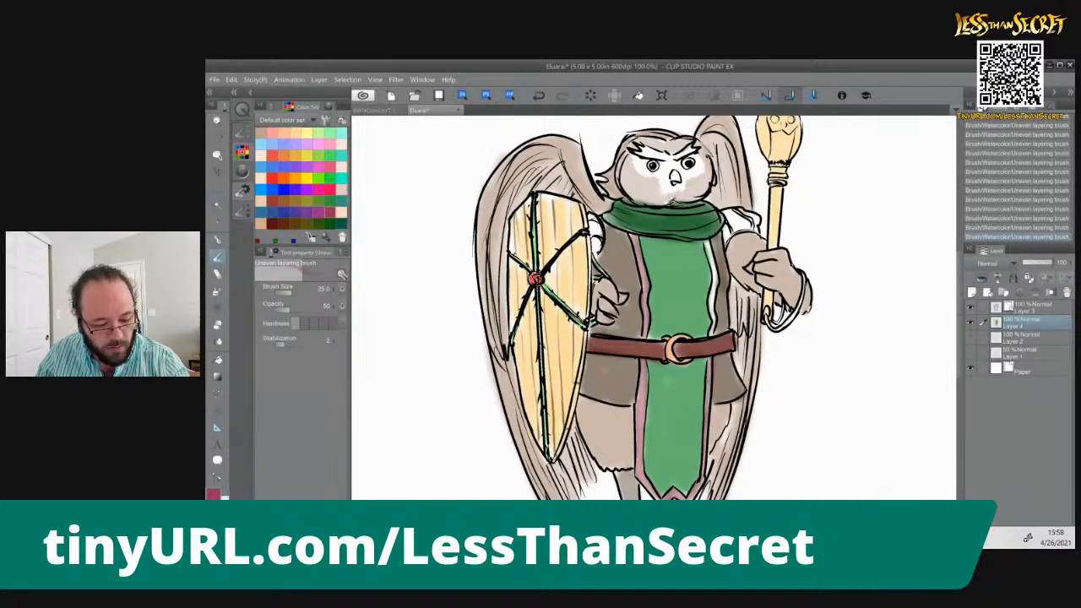
left_click_drag(707, 243, 712, 340)
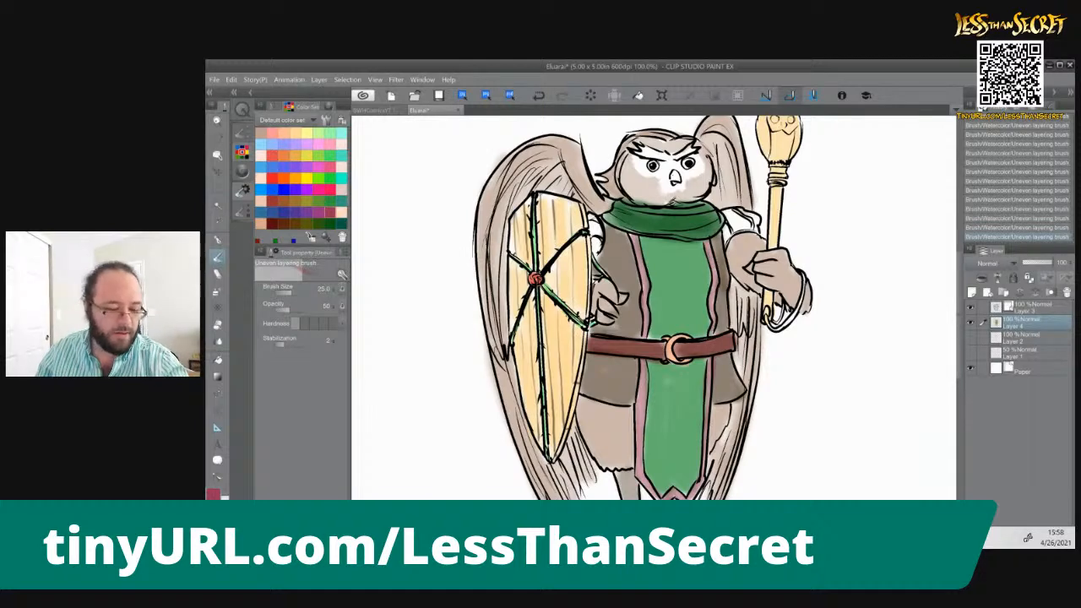
Paint both short sleeves crimson and their trim bands light green
mouse_move(725, 211)
left_mouse_down()
mouse_move(736, 235)
mouse_move(753, 229)
mouse_move(731, 245)
left_mouse_up()
mouse_move(745, 211)
left_mouse_down()
mouse_move(756, 234)
mouse_move(760, 222)
left_mouse_up()
left_click_drag(590, 226, 592, 236)
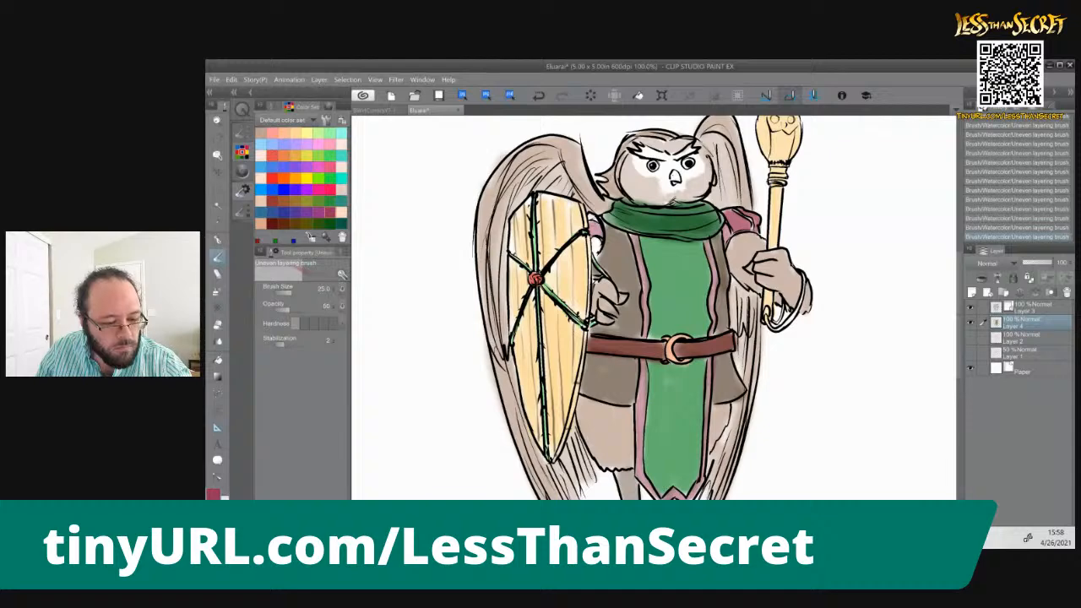
left_click_drag(599, 241, 596, 254)
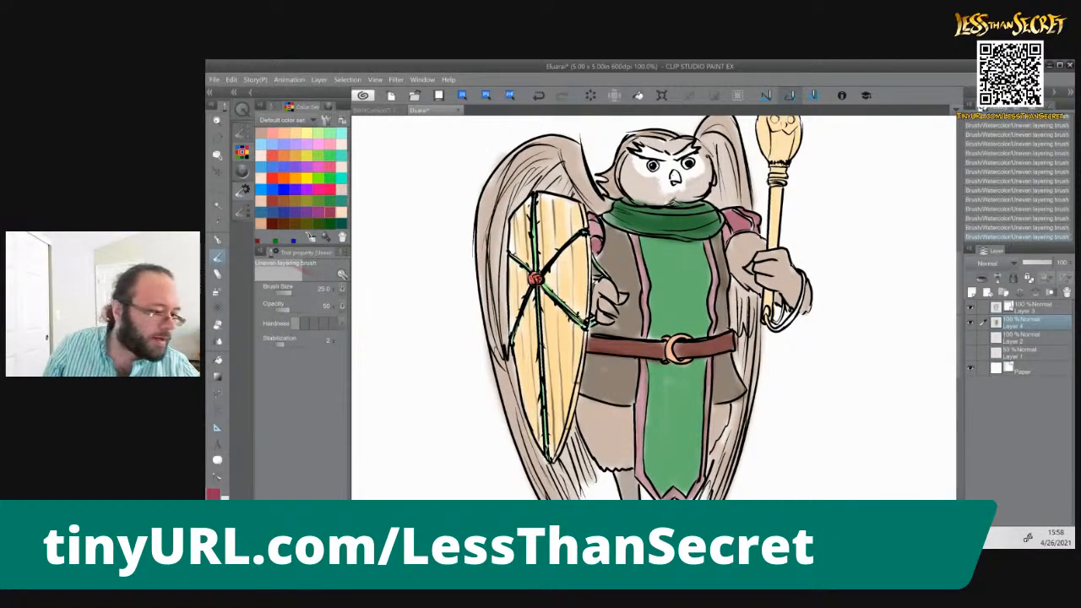
left_click(307, 178)
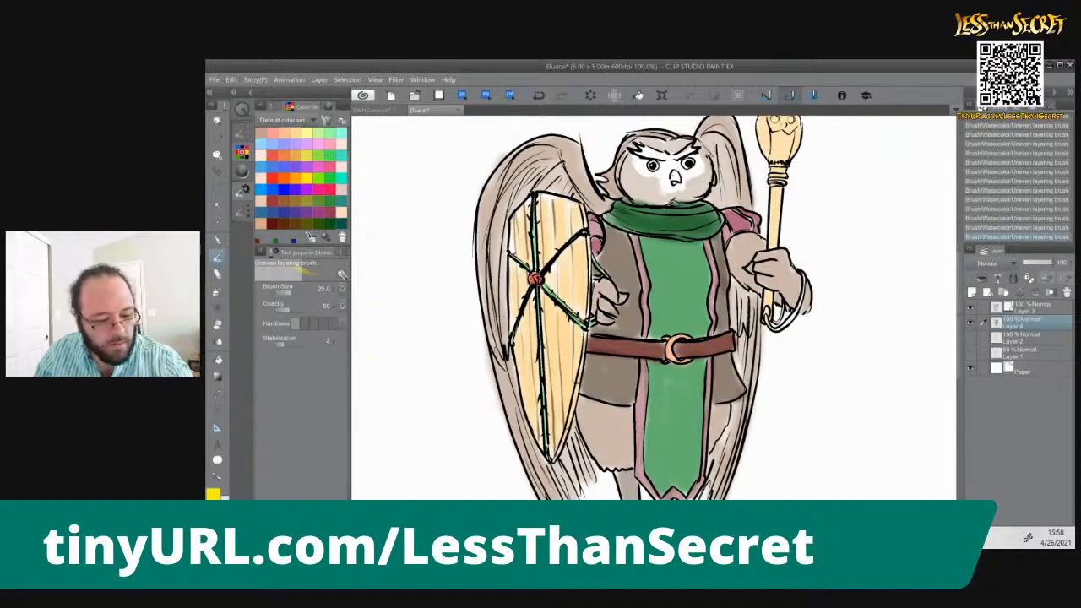
left_click(327, 153)
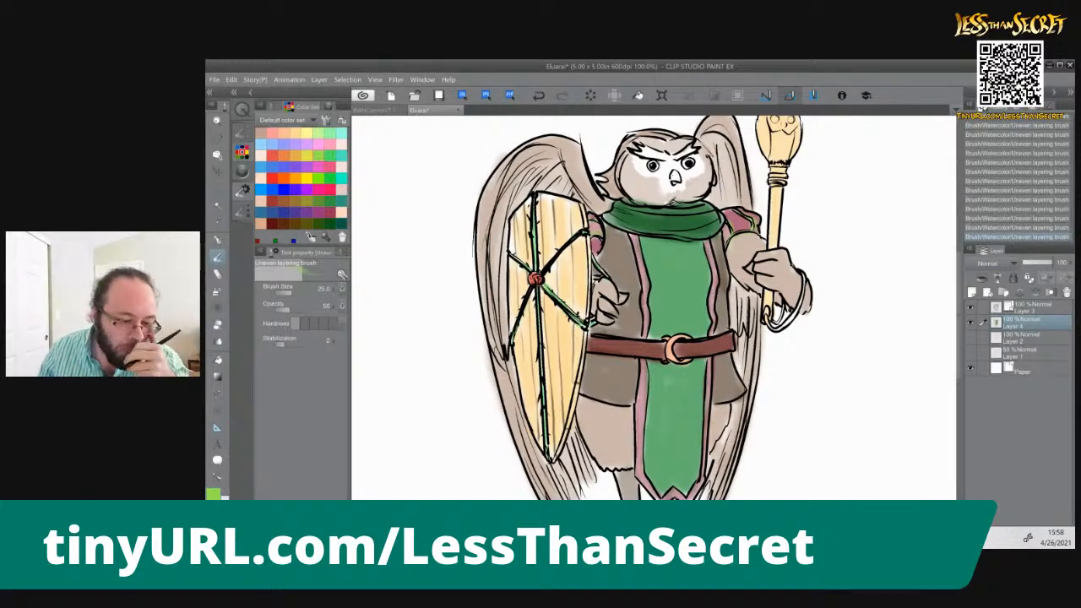
Paint the owl's eyes yellow and its beak orange
left_click(297, 155)
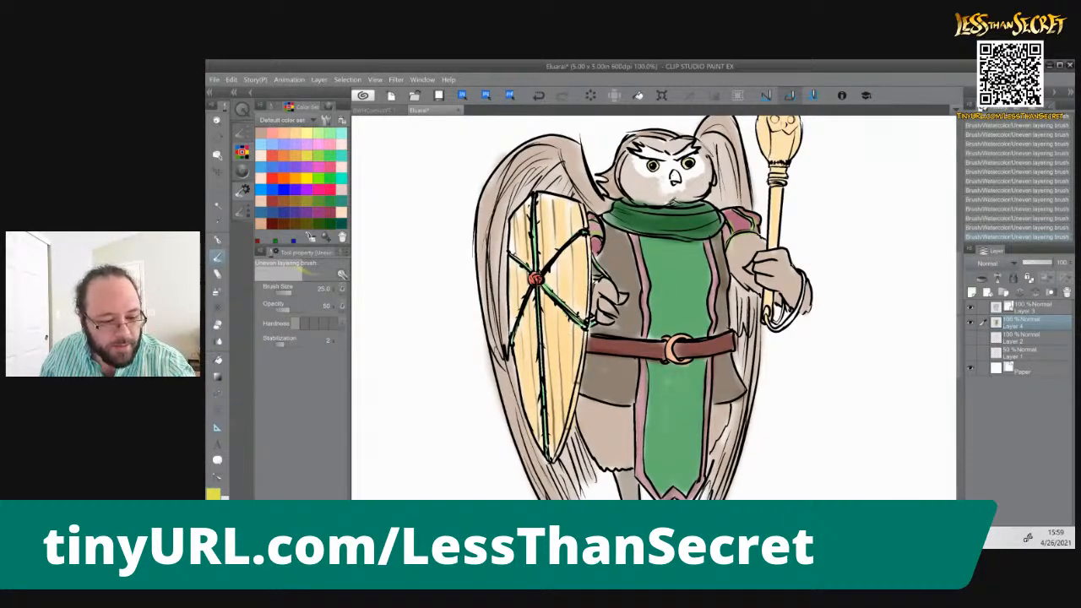
left_click(305, 167)
left_click_drag(674, 174, 676, 181)
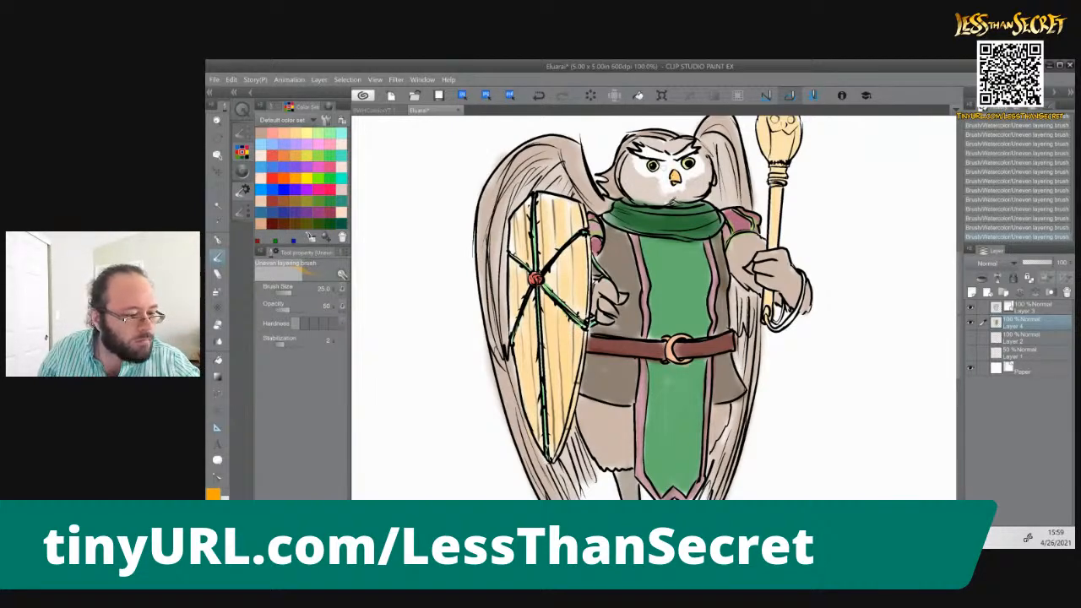
Choose a light tan brown and paint over the owl's brow feathers
left_click(262, 133)
mouse_move(642, 150)
left_mouse_down()
mouse_move(667, 159)
mouse_move(653, 150)
left_mouse_up()
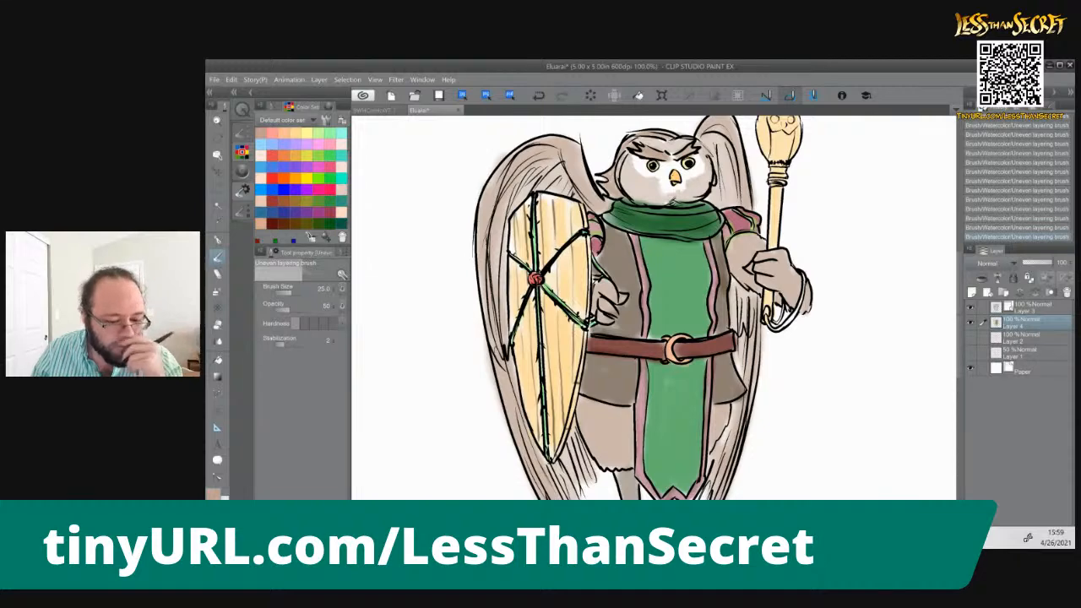
Choose dark reddish brown and paint the strap loop hanging from the lower end of the staff
left_click(272, 223)
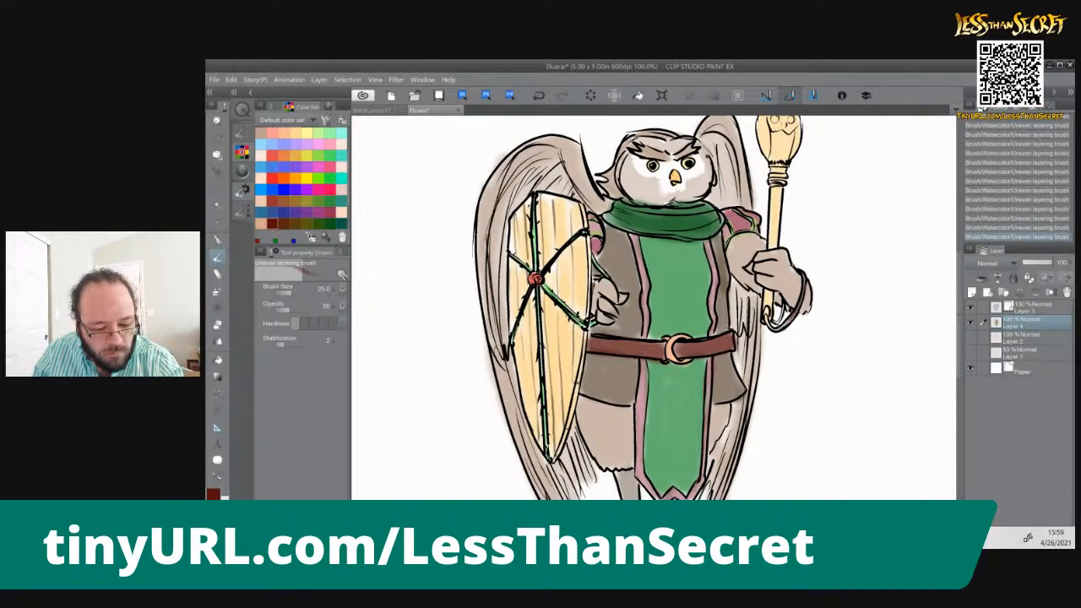
mouse_move(767, 320)
left_mouse_down()
mouse_move(777, 329)
mouse_move(787, 311)
mouse_move(786, 326)
left_mouse_up()
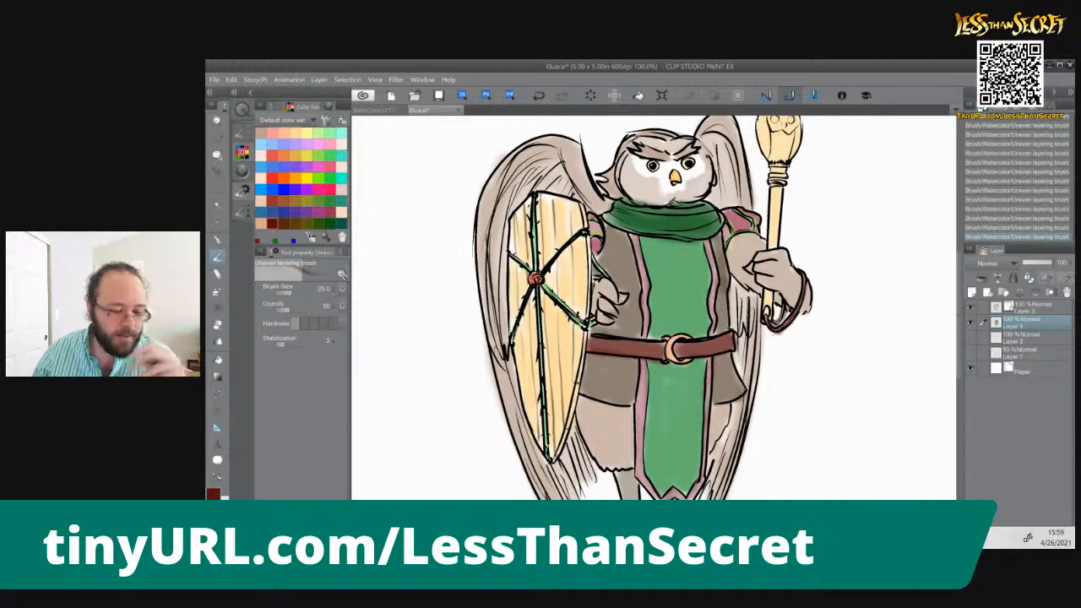
key("ctrl+0")
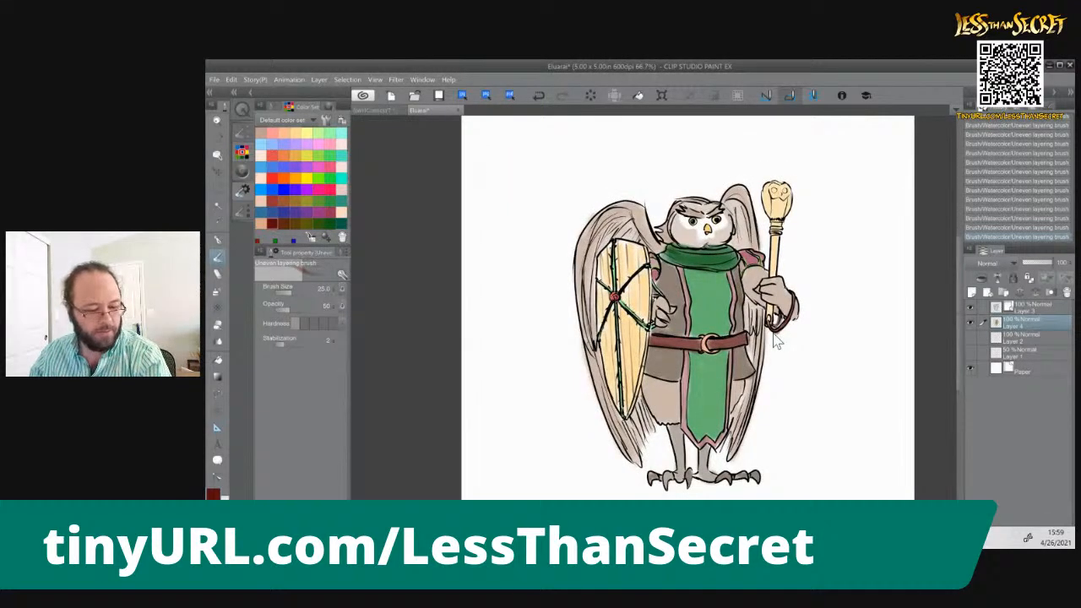
scroll(775, 339, "up", 1)
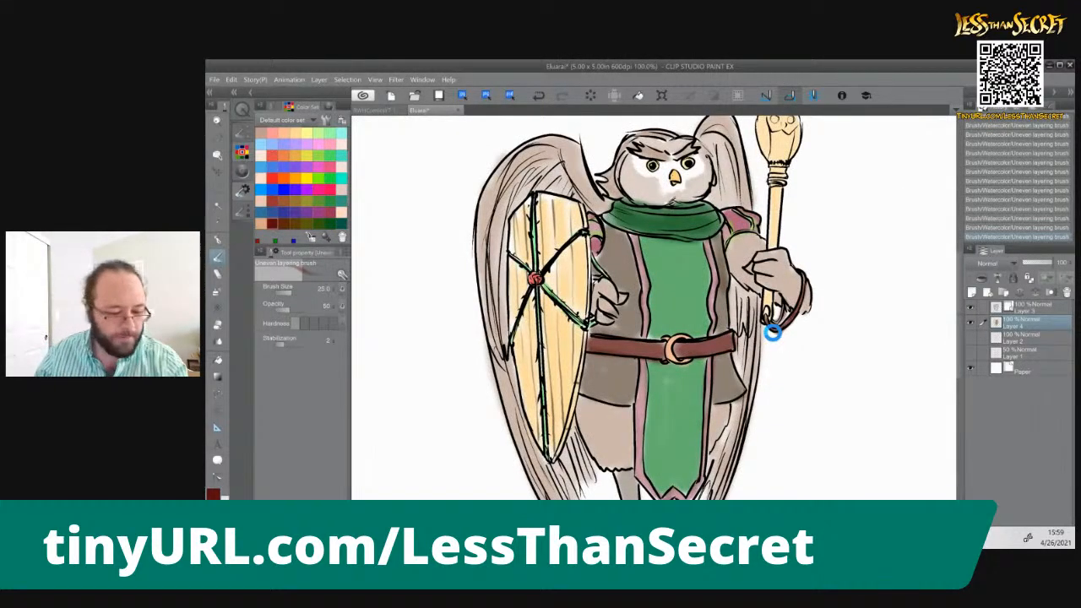
Save the drawing, add a new raster layer above the colour layer with 75% opacity, and switch to the G-pen
key("ctrl+s")
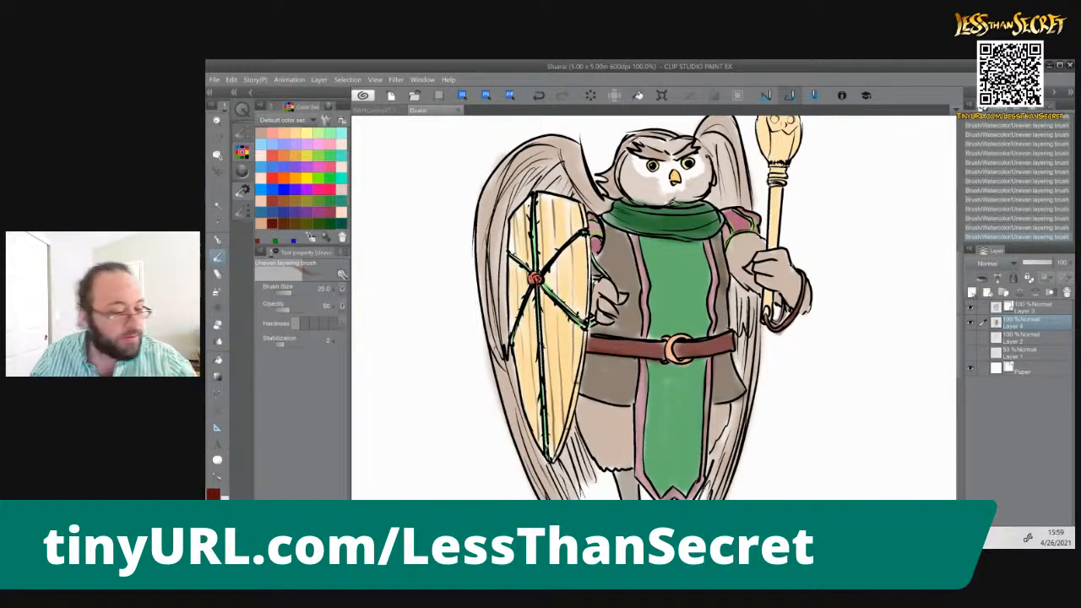
left_click(971, 292)
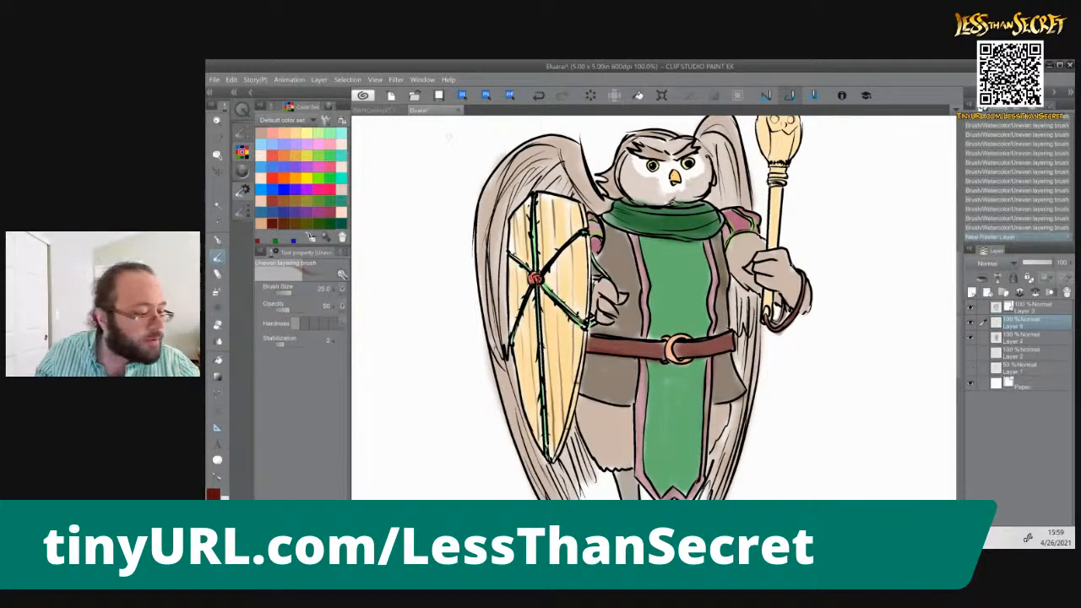
left_click(216, 241)
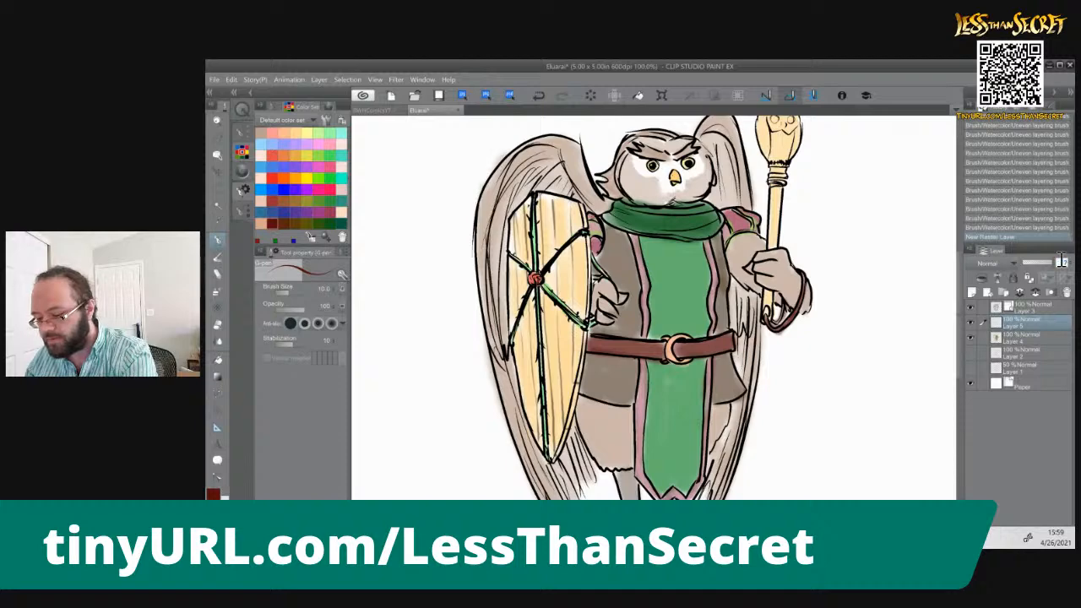
type("75")
key("Return")
Paint a solid bright red rosebud shape at brush size 25 on the tabard's chest and set the layer opacity to 50%
left_click(273, 175)
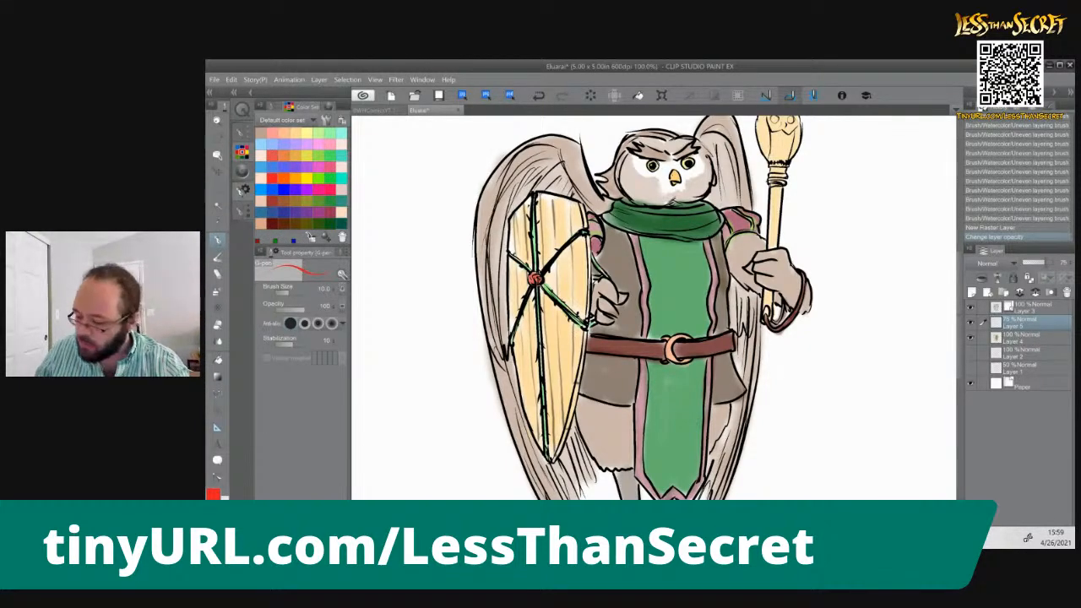
key("bracketright")
key("bracketright")
key("bracketright")
key("bracketright")
key("bracketright")
key("bracketright")
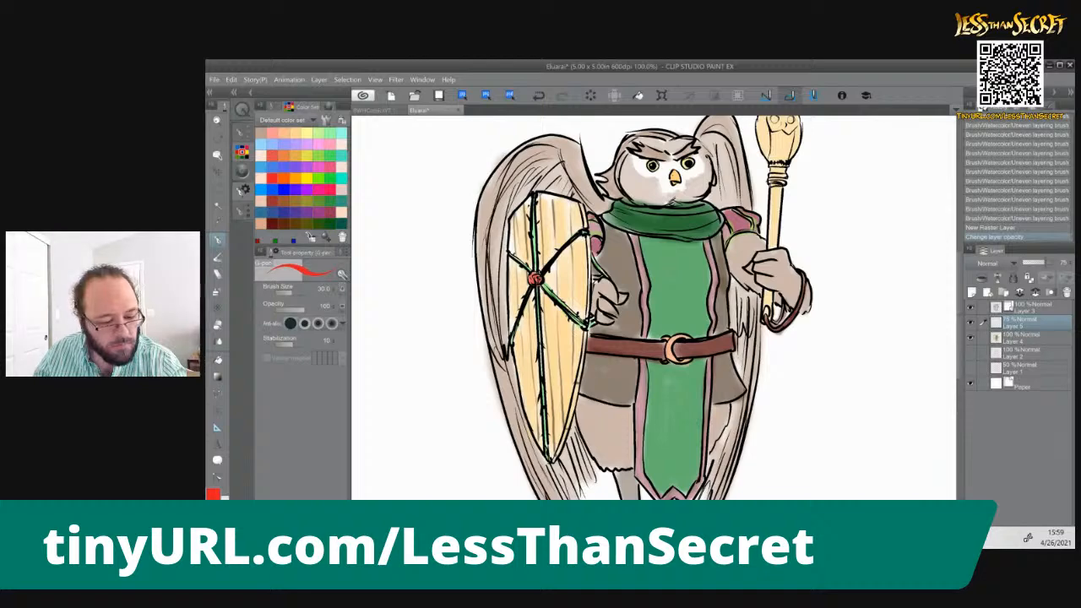
left_click_drag(667, 264, 671, 285)
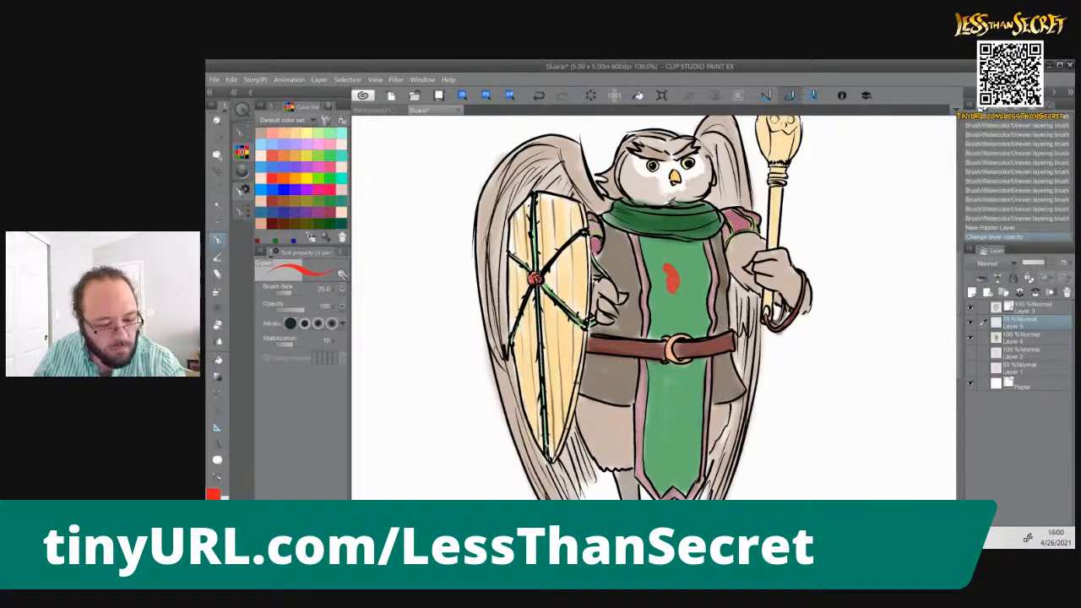
left_click_drag(680, 294, 689, 284)
left_click_drag(680, 282, 691, 268)
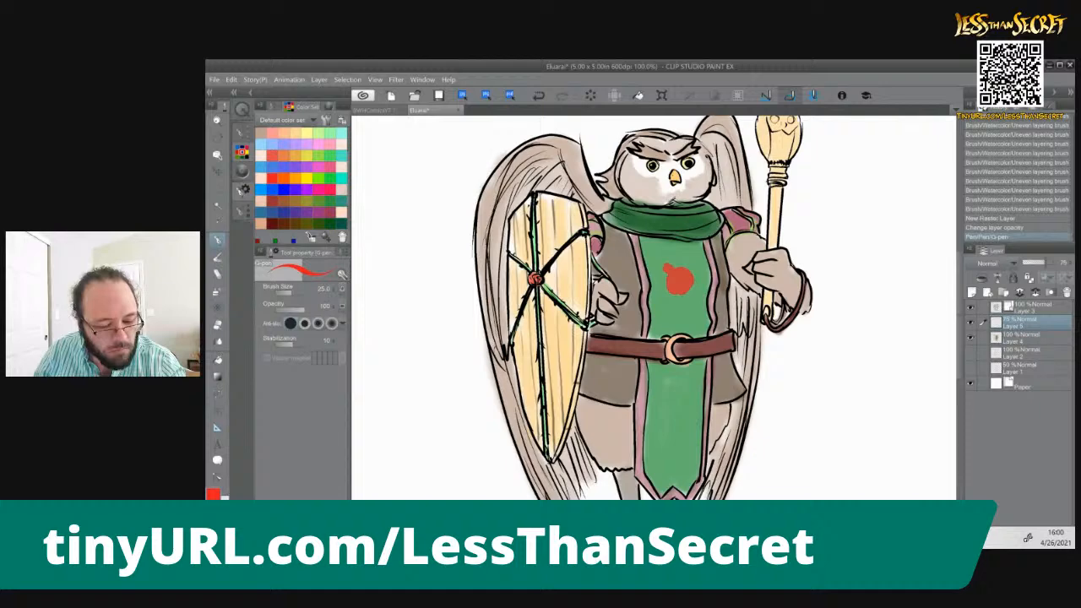
mouse_move(667, 267)
left_mouse_down()
mouse_move(666, 283)
mouse_move(693, 286)
mouse_move(684, 267)
left_mouse_up()
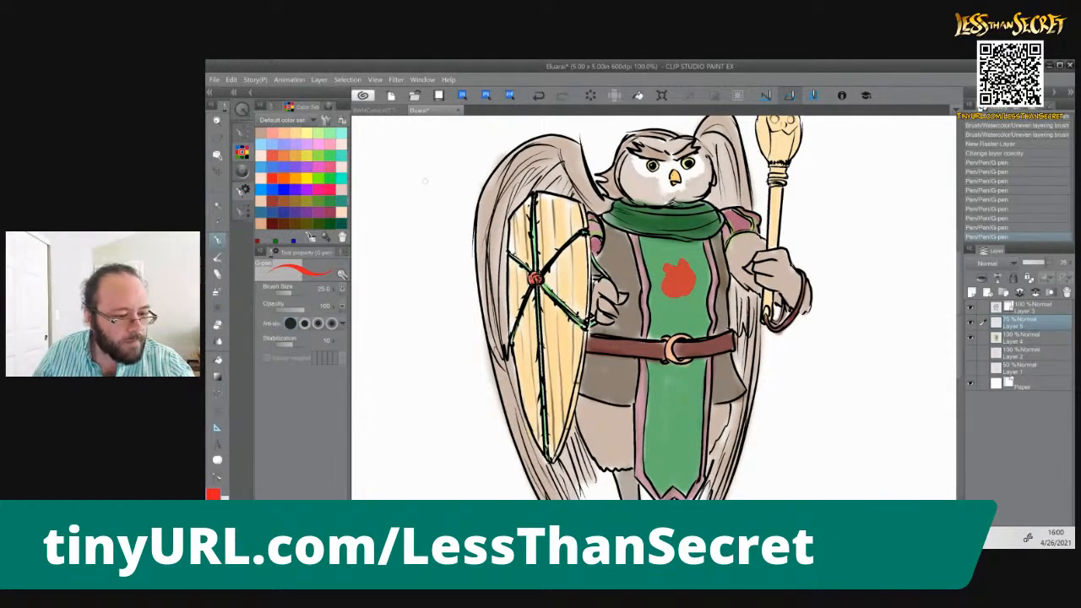
left_click(1062, 262)
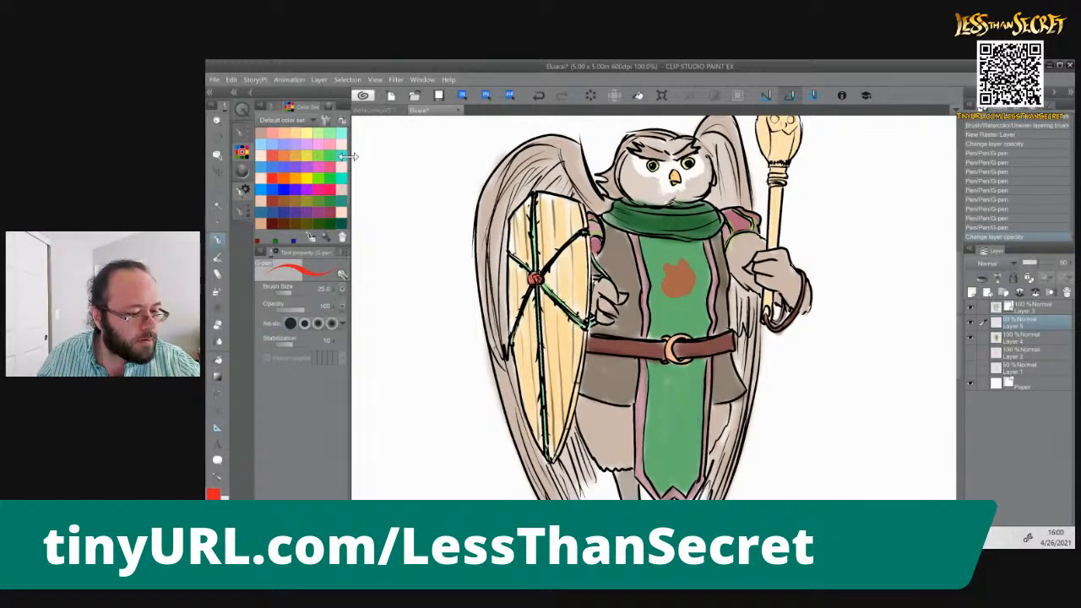
Choose black, set the brush size to 5, and outline the red rosebud on the chest
scroll(353, 167, "up", 3)
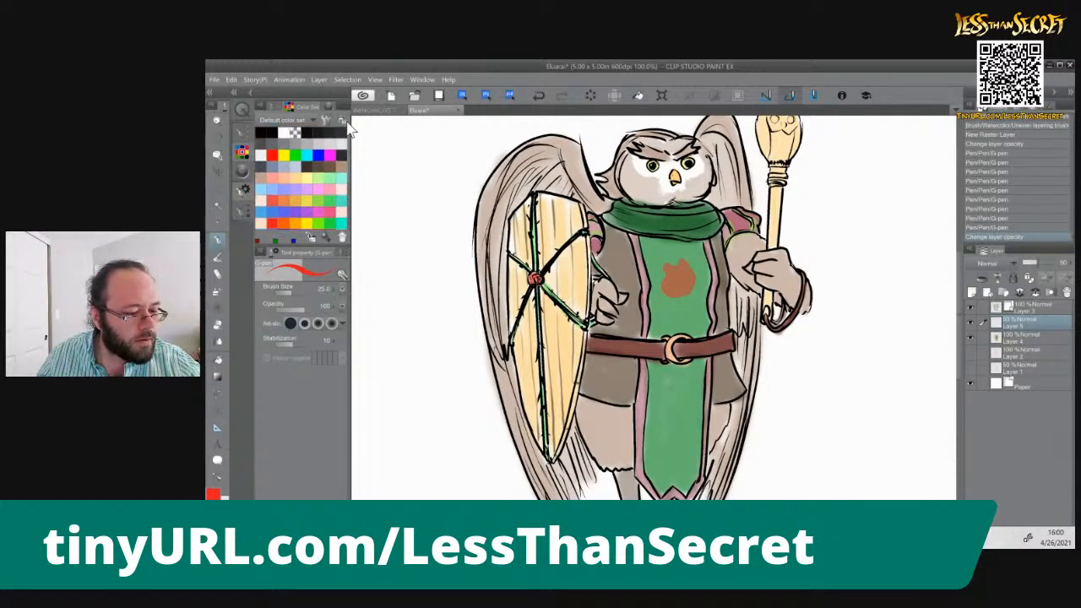
left_click(263, 129)
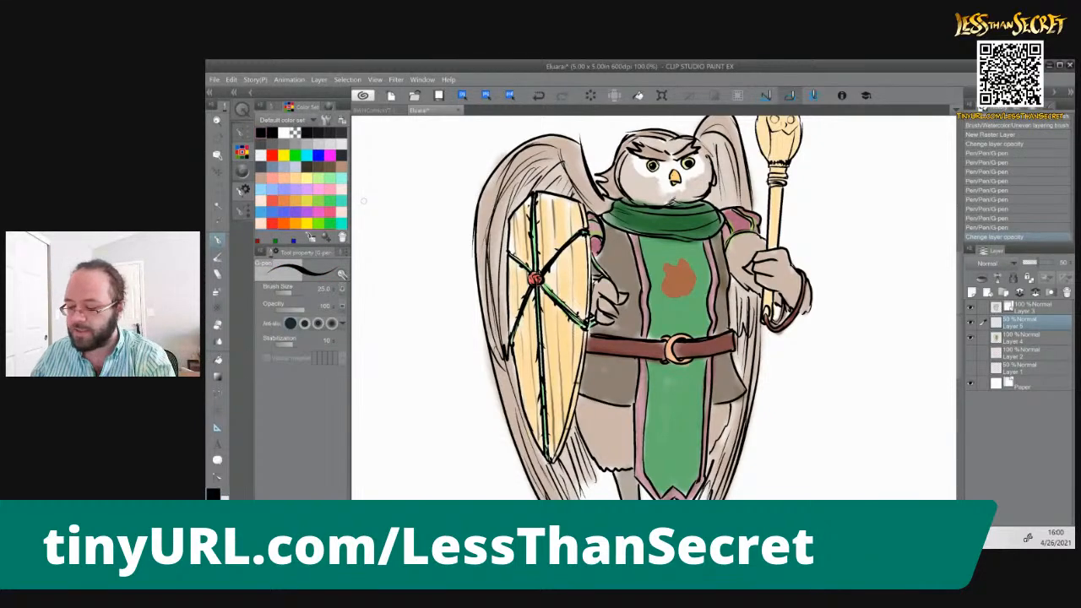
key("ctrl+plus")
key("ctrl+plus")
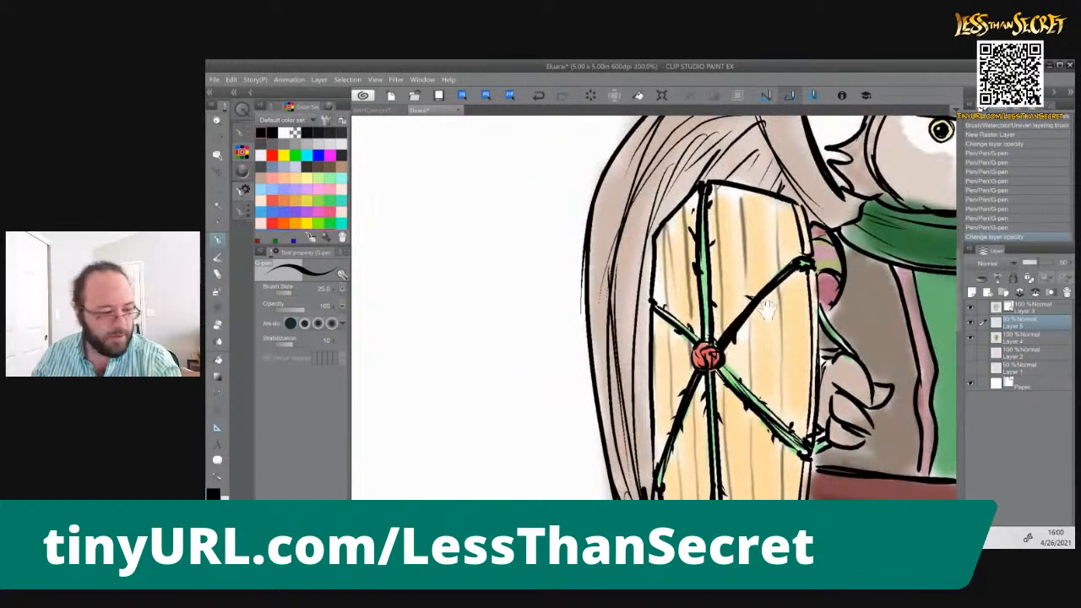
left_click_drag(764, 308, 512, 281)
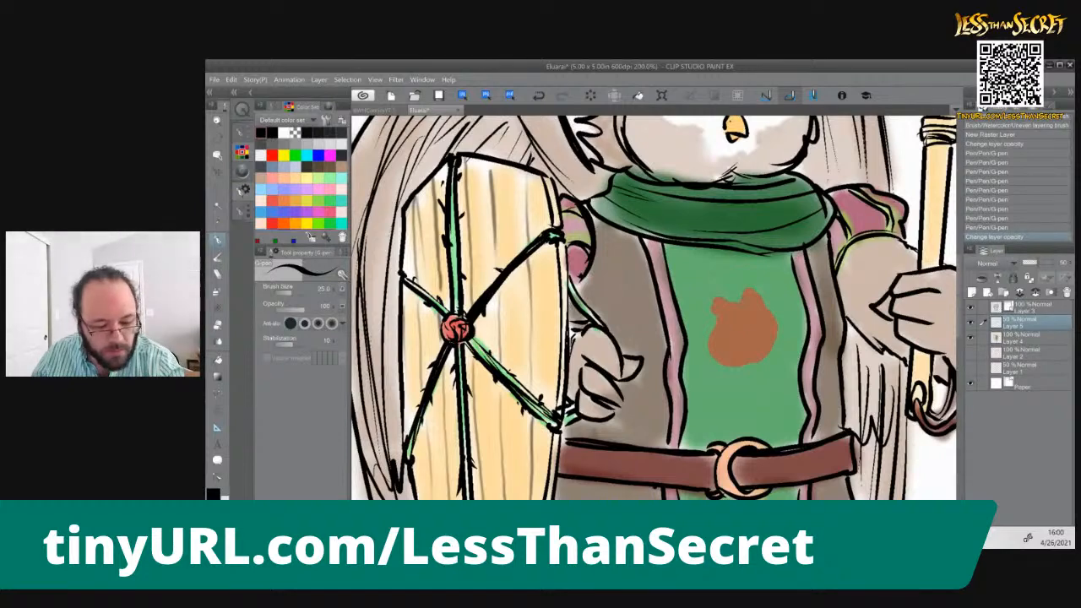
key("bracketleft")
key("bracketleft")
key("bracketleft")
key("bracketleft")
key("bracketleft")
key("bracketleft")
key("bracketleft")
key("bracketright")
mouse_move(740, 301)
left_mouse_down()
mouse_move(750, 290)
mouse_move(777, 331)
mouse_move(751, 364)
mouse_move(738, 301)
mouse_move(715, 321)
mouse_move(734, 363)
mouse_move(751, 368)
left_mouse_up()
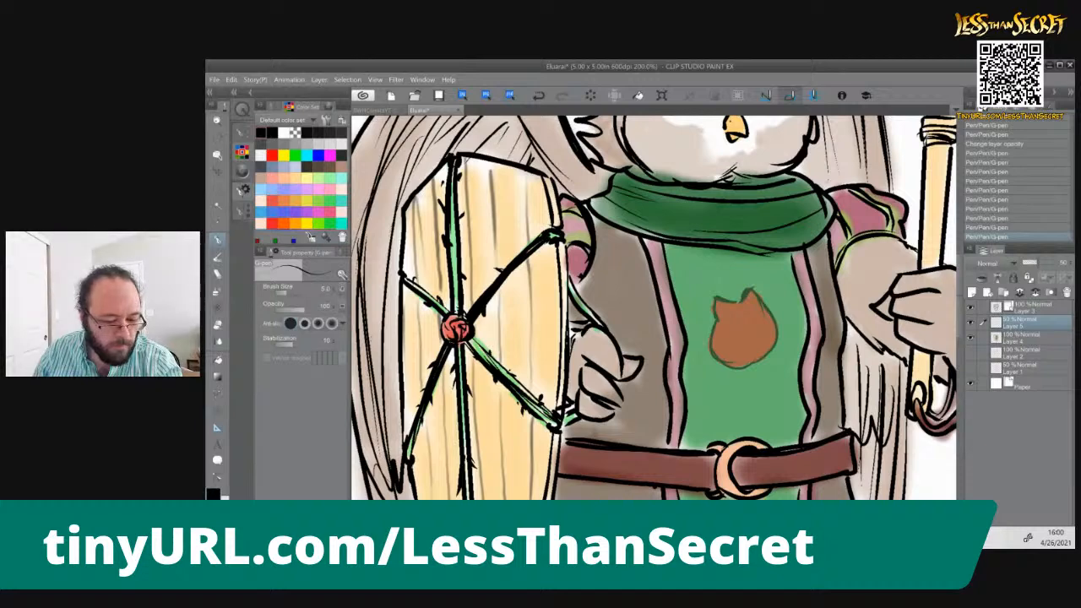
Draw the curling inner petal lines inside the rosebud outline
mouse_move(731, 321)
left_mouse_down()
mouse_move(750, 299)
mouse_move(742, 306)
left_mouse_up()
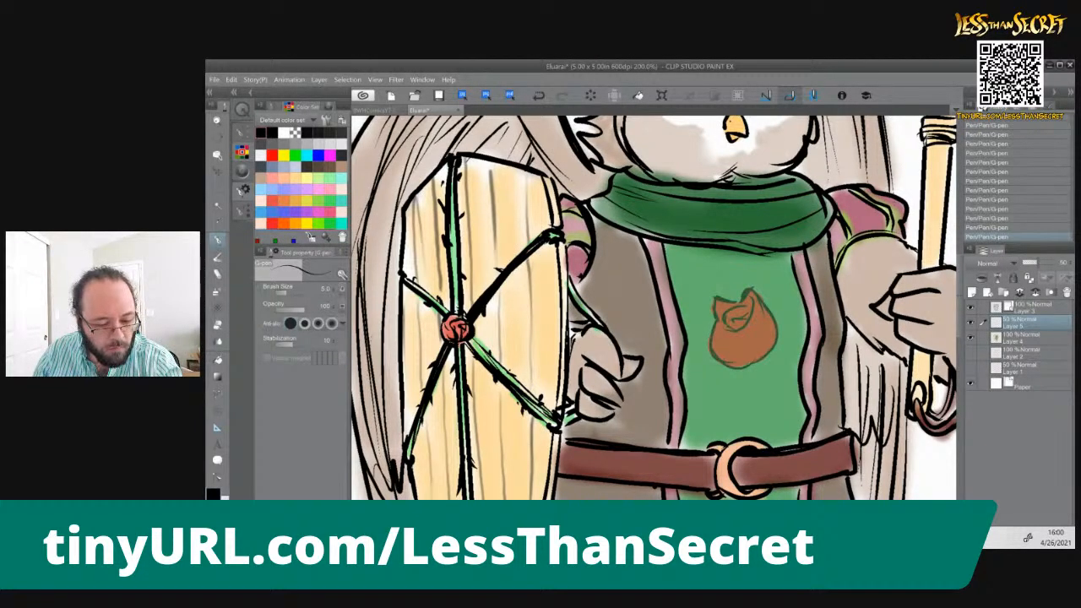
left_click_drag(738, 333, 748, 355)
mouse_move(753, 299)
left_mouse_down()
mouse_move(755, 349)
mouse_move(742, 369)
left_mouse_up()
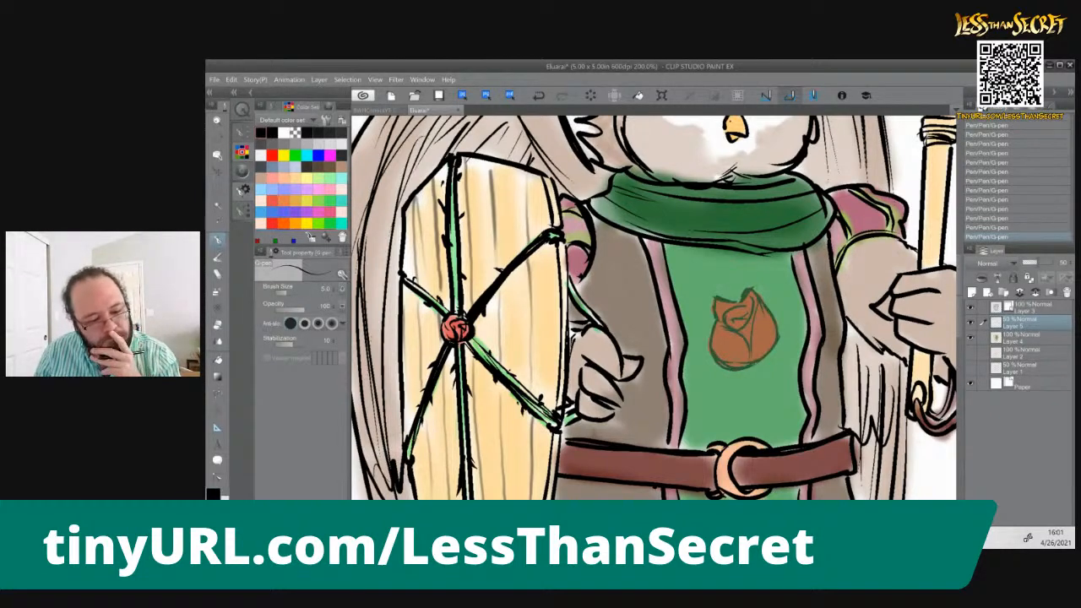
Set the rose emblem layer's opacity to 70%
left_click(1058, 264)
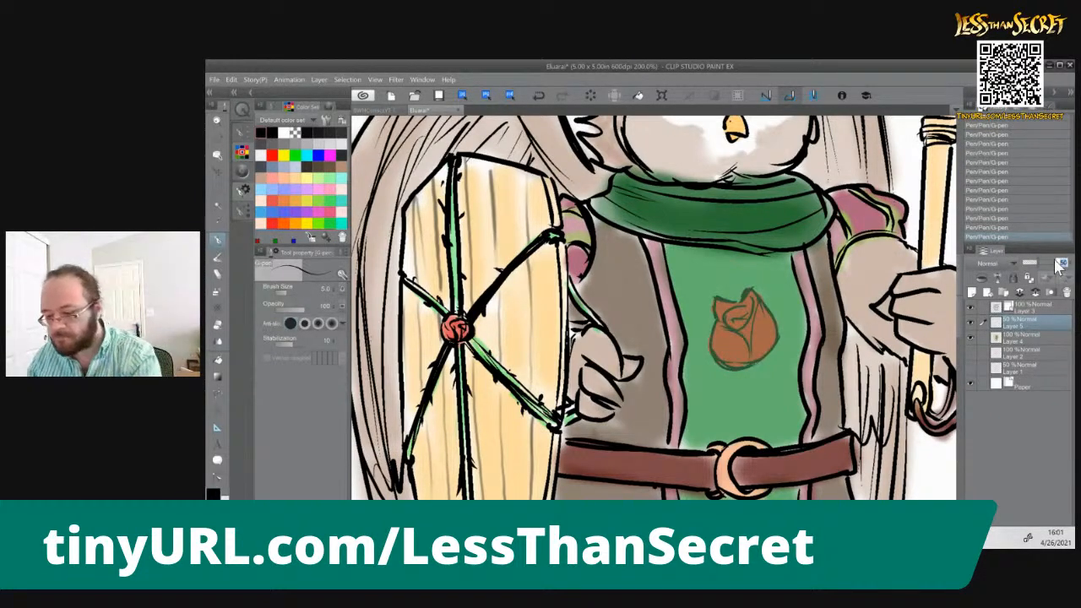
type("70")
key("Return")
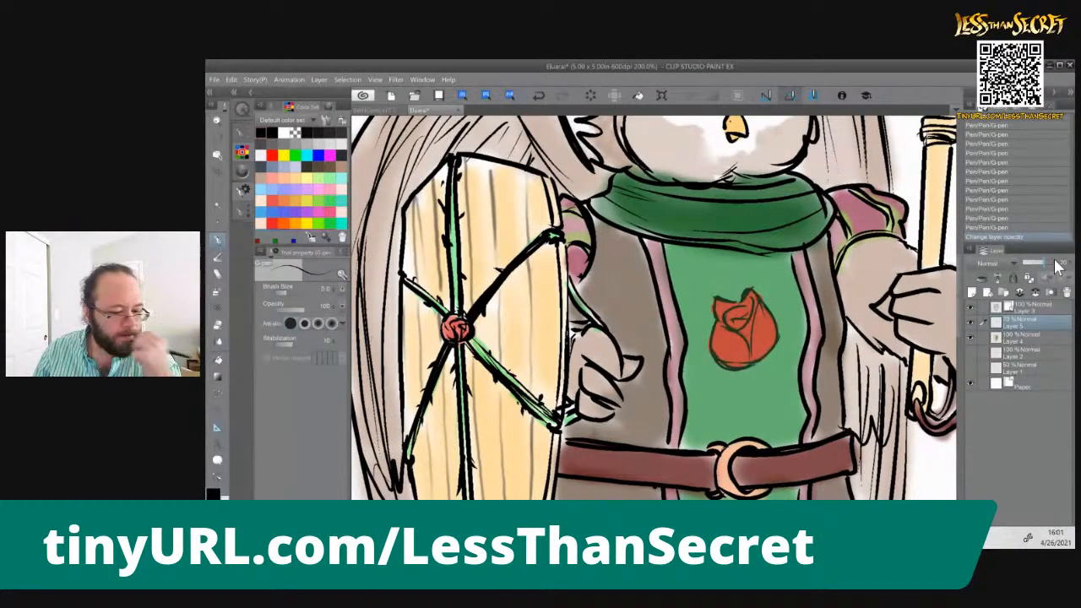
Draw curved thorny vines curling around the underside of the rose emblem with thin black lines
left_click_drag(736, 167, 718, 178)
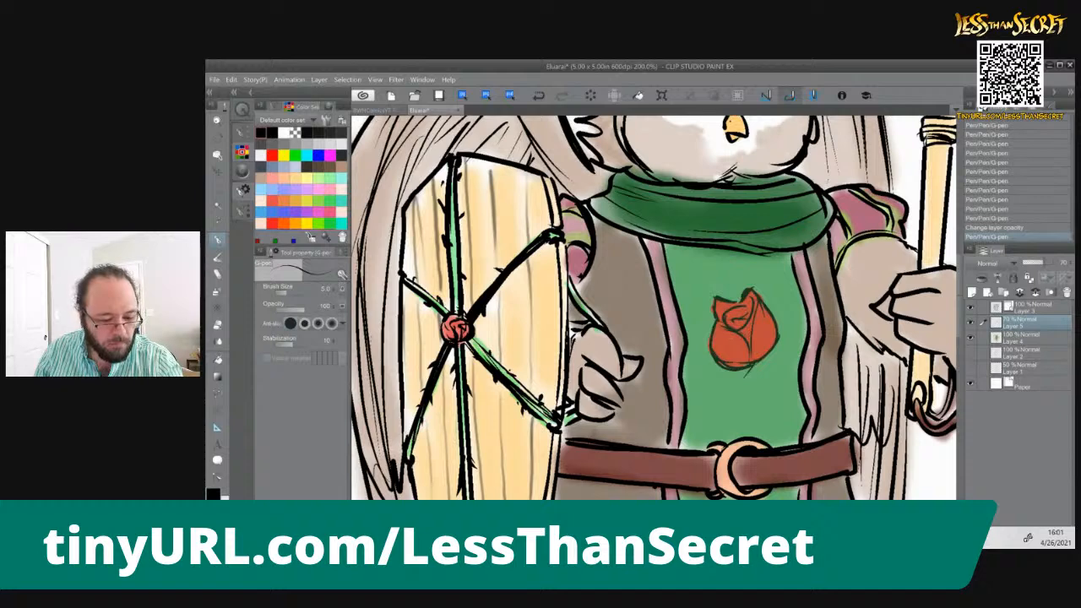
left_click_drag(746, 369, 710, 377)
mouse_move(711, 333)
left_mouse_down()
mouse_move(701, 357)
mouse_move(728, 382)
left_mouse_up()
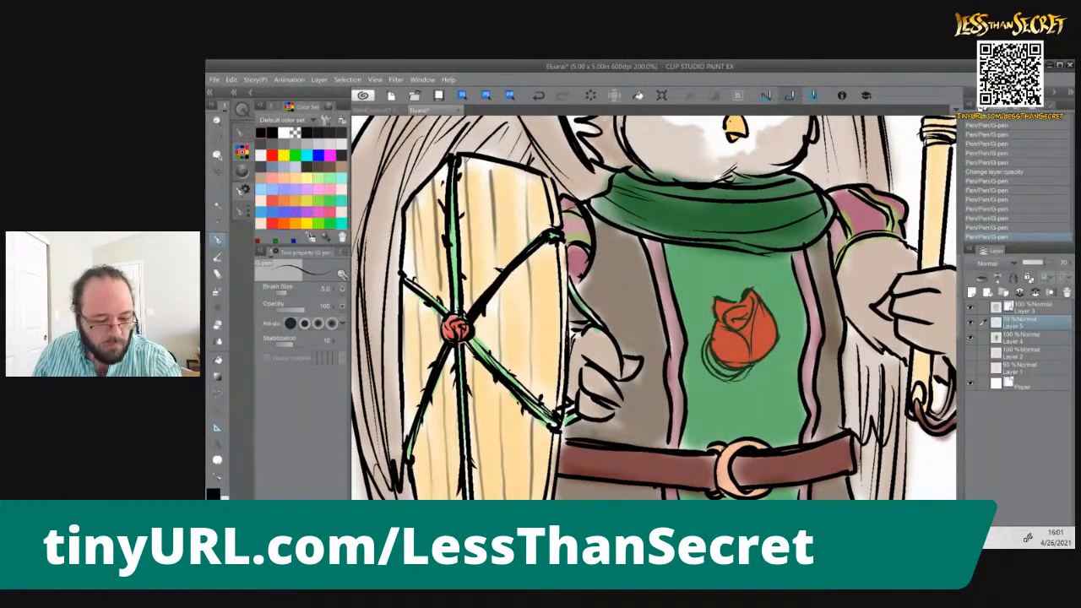
mouse_move(776, 363)
left_mouse_down()
mouse_move(733, 394)
mouse_move(762, 388)
mouse_move(746, 388)
left_mouse_up()
left_click_drag(414, 280, 434, 302)
mouse_move(705, 380)
left_mouse_down()
mouse_move(730, 396)
mouse_move(716, 385)
left_mouse_up()
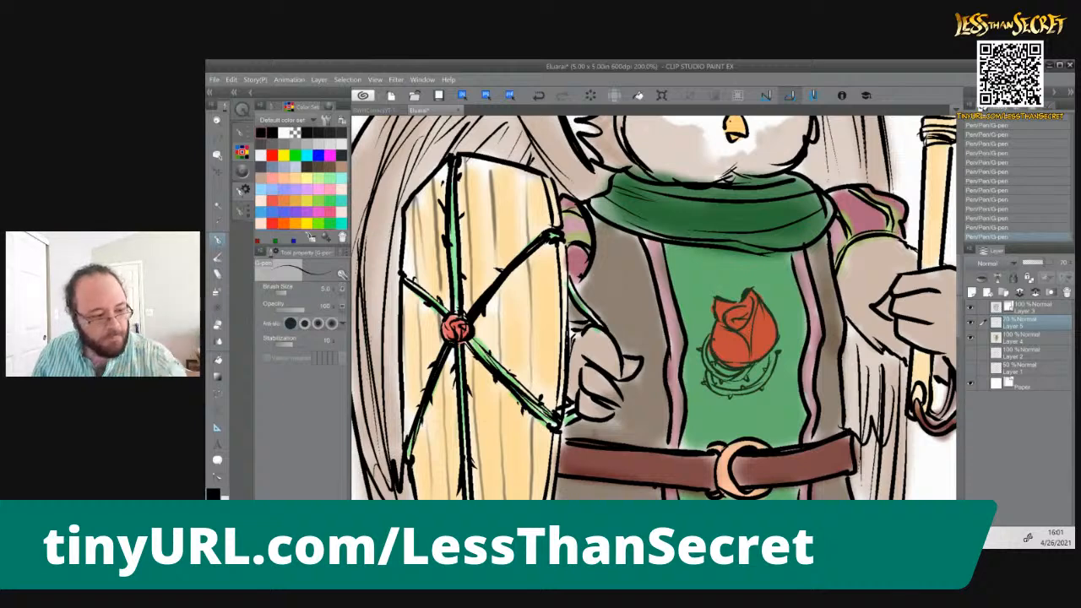
Move the rose emblem layer slightly to the right on the tabard's chest
left_click(216, 169)
left_click_drag(742, 341, 754, 339)
scroll(755, 336, "down", 1)
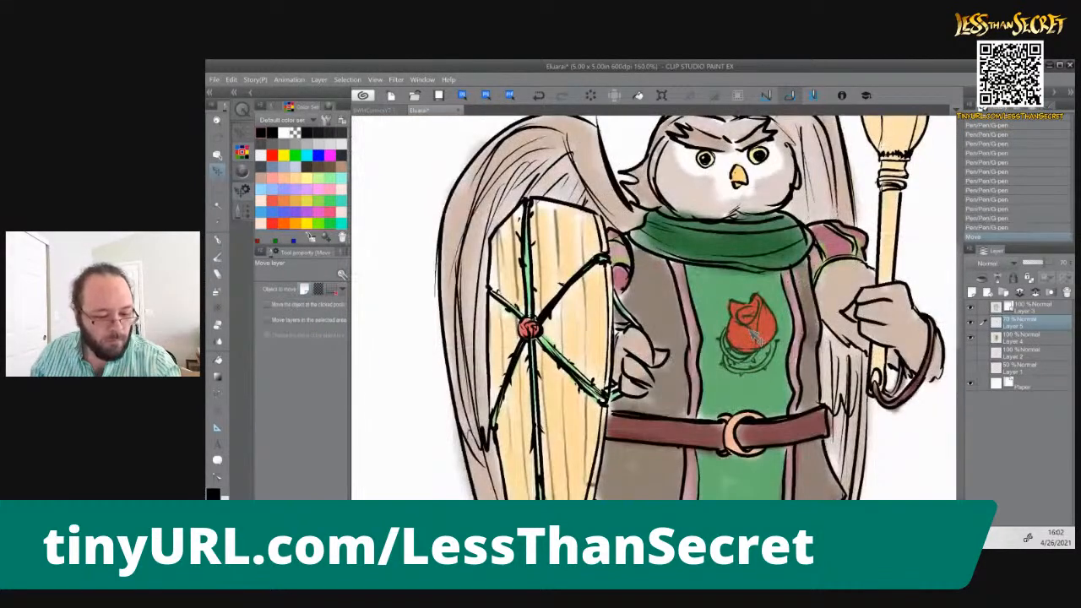
Draw black zigzag stitching with the G-pen along the tabard's left inner trim from the scarf down to the belt
left_click(218, 240)
left_click_drag(748, 311, 753, 320)
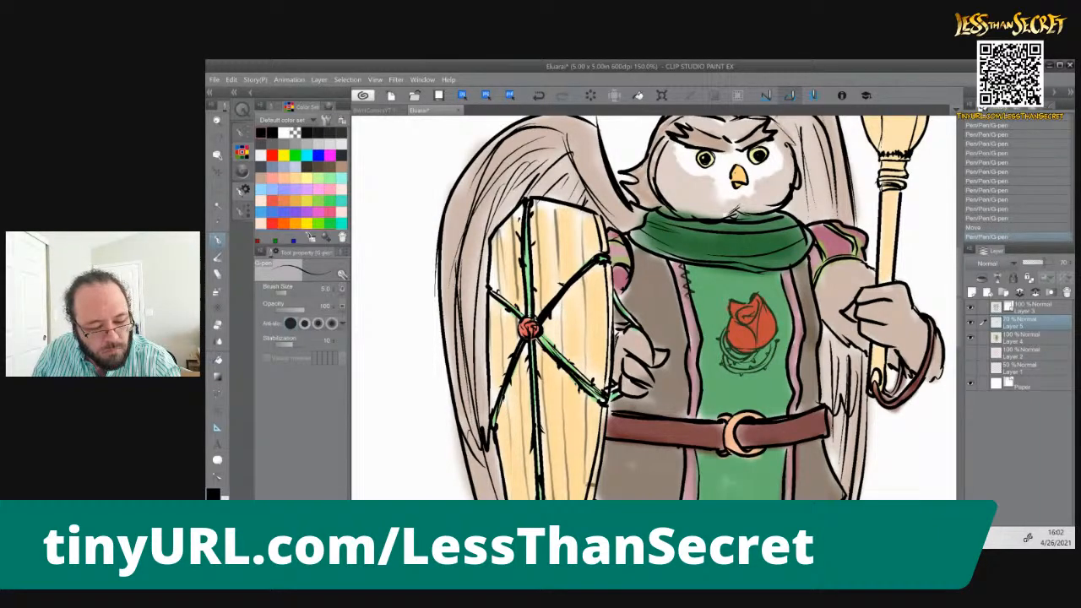
mouse_move(690, 316)
left_mouse_down()
mouse_move(699, 310)
mouse_move(701, 325)
left_mouse_up()
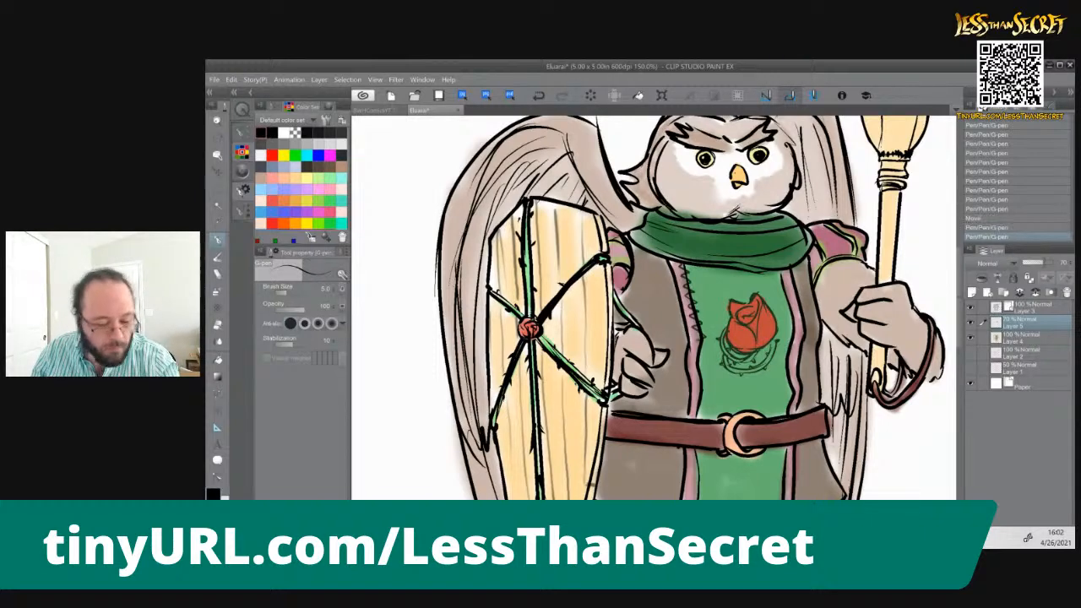
left_click_drag(697, 358, 703, 369)
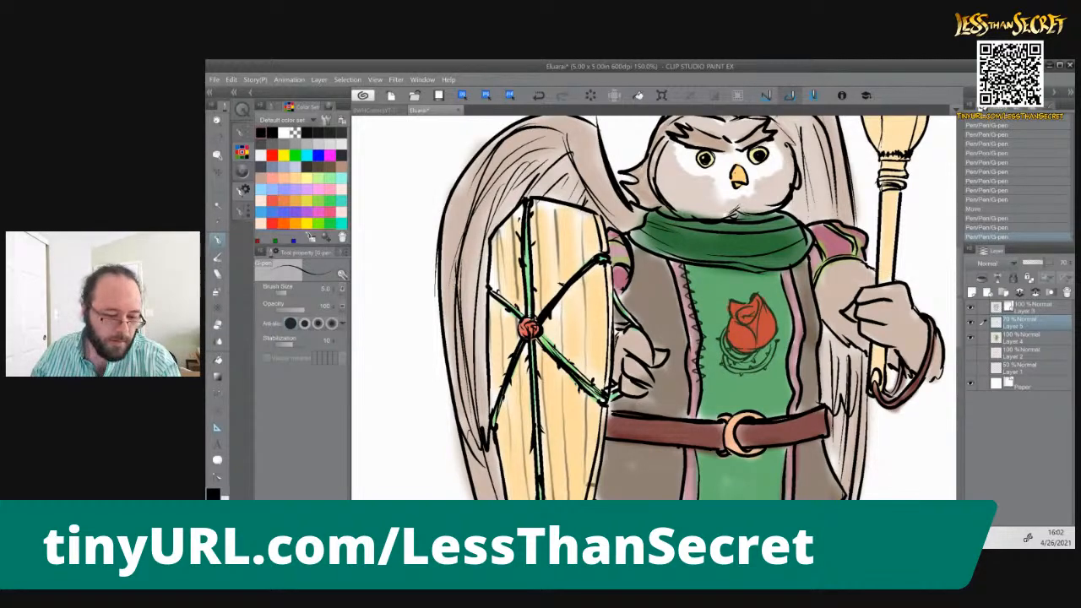
left_click_drag(671, 381, 620, 257)
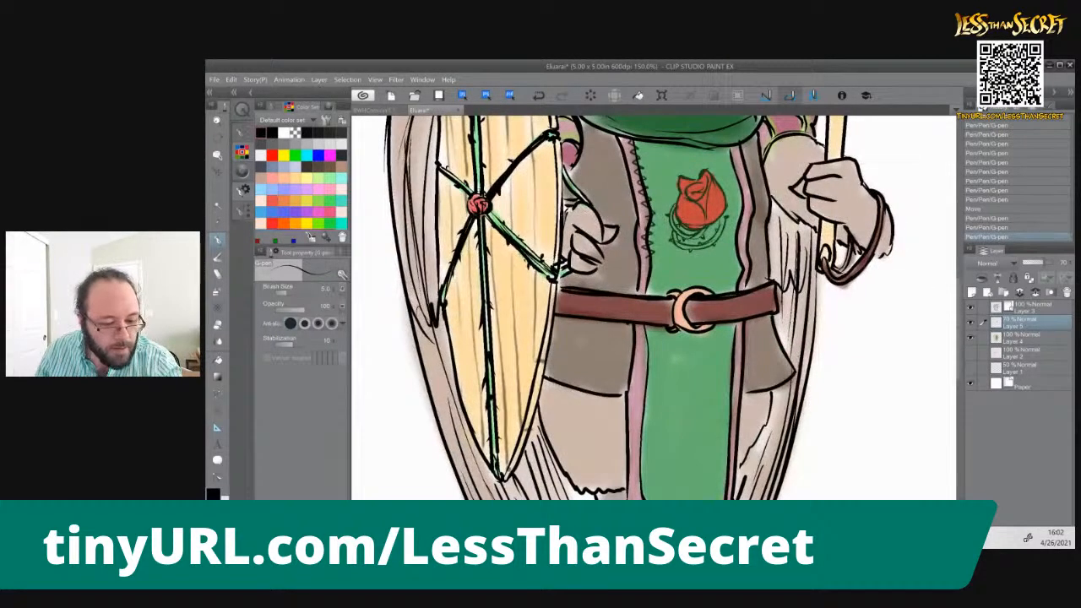
left_click_drag(645, 272, 652, 268)
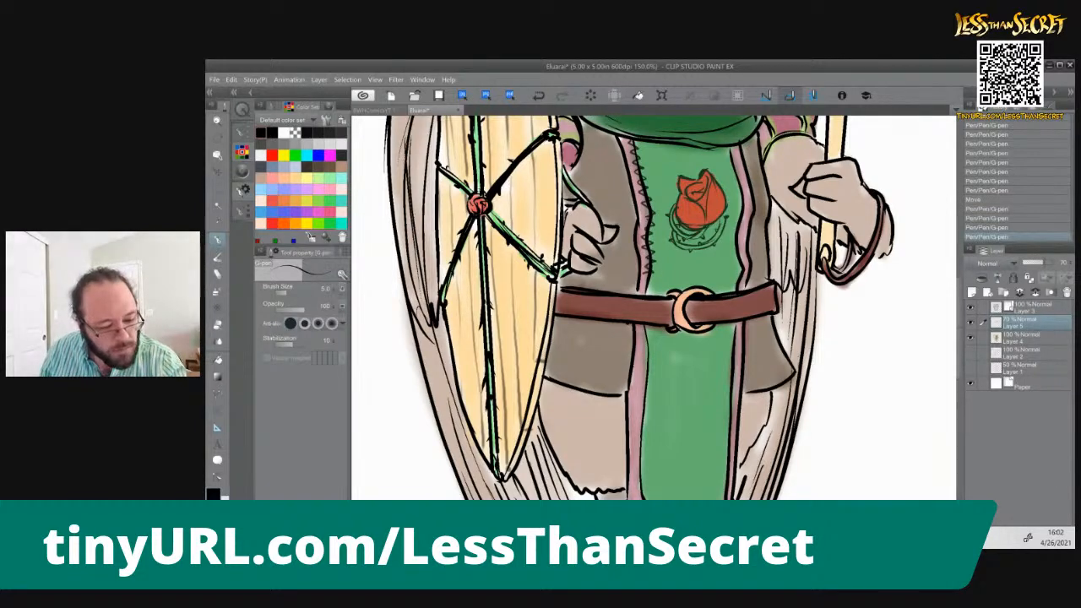
key("ctrl+z")
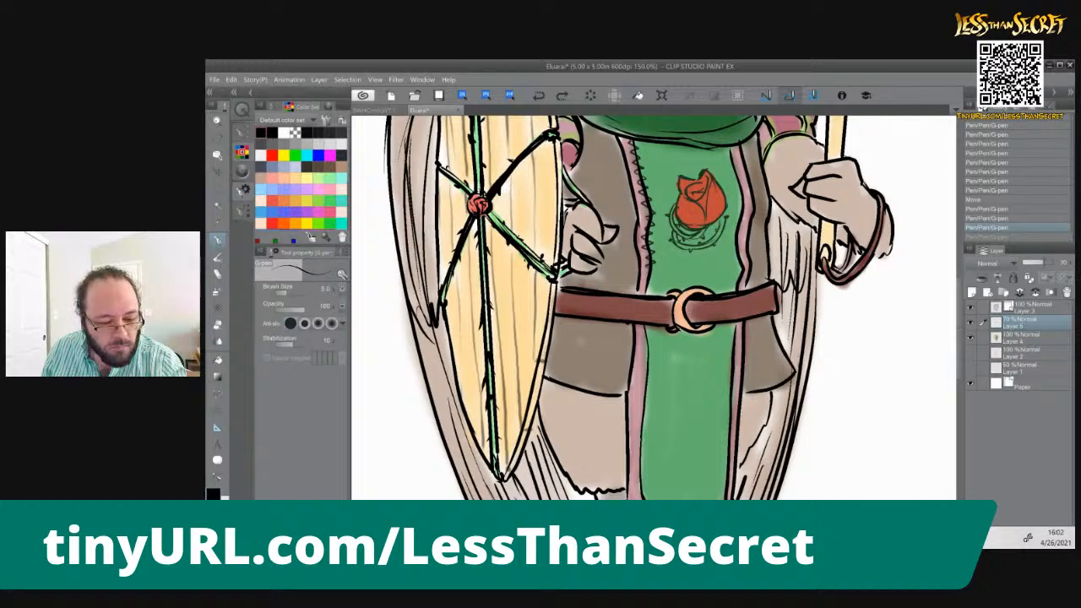
key("ctrl+y")
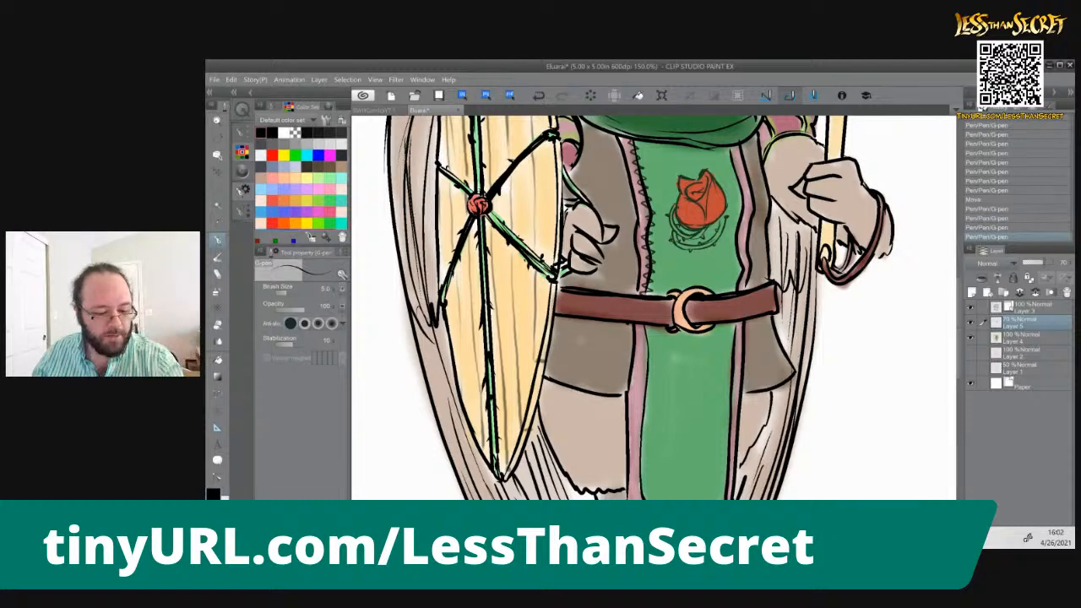
Draw matching zigzag stitching along both trim edges and the pointed hem of the tabard below the belt
left_click_drag(623, 341, 617, 258)
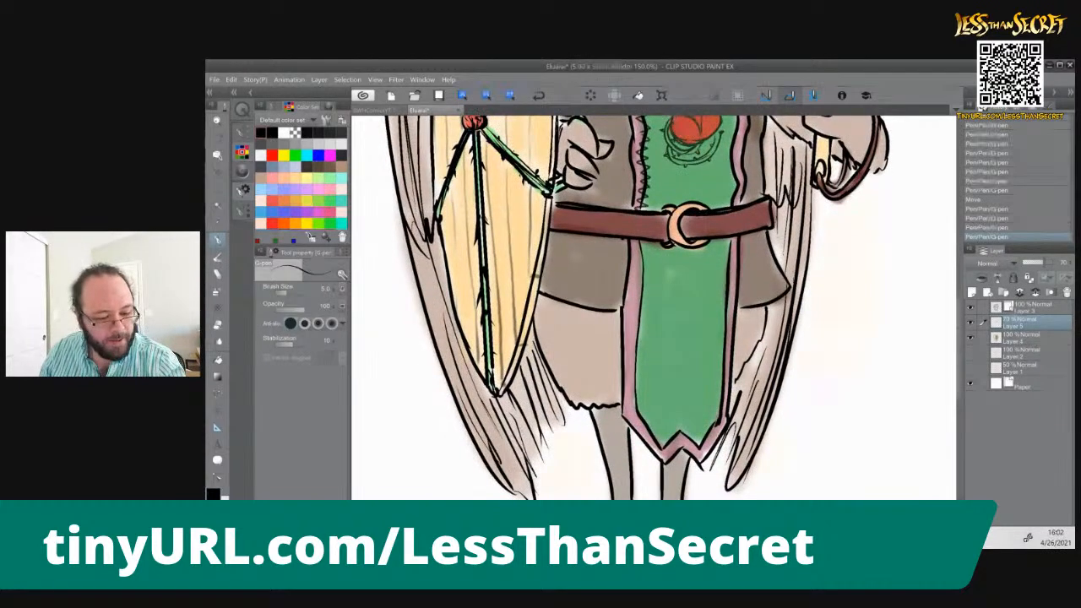
left_click_drag(640, 242, 636, 402)
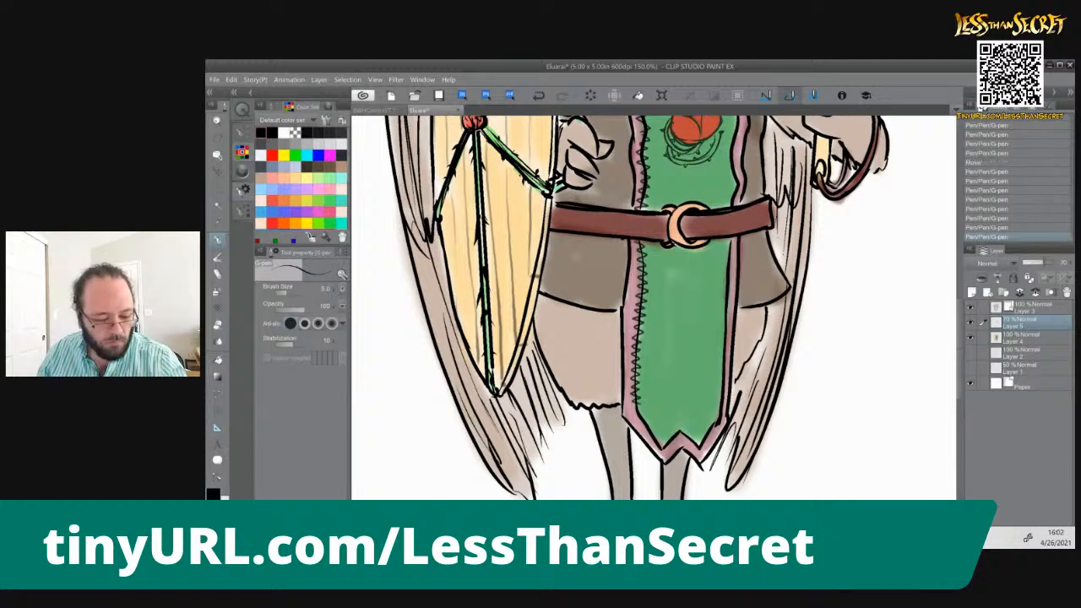
mouse_move(635, 402)
left_mouse_down()
mouse_move(663, 448)
mouse_move(679, 435)
mouse_move(698, 448)
mouse_move(715, 423)
mouse_move(730, 242)
left_mouse_up()
Draw zigzag stitching along the tabard's right inner trim above the belt and save the drawing
left_click_drag(671, 176, 658, 359)
mouse_move(708, 240)
left_mouse_down()
mouse_move(725, 289)
mouse_move(722, 372)
left_mouse_up()
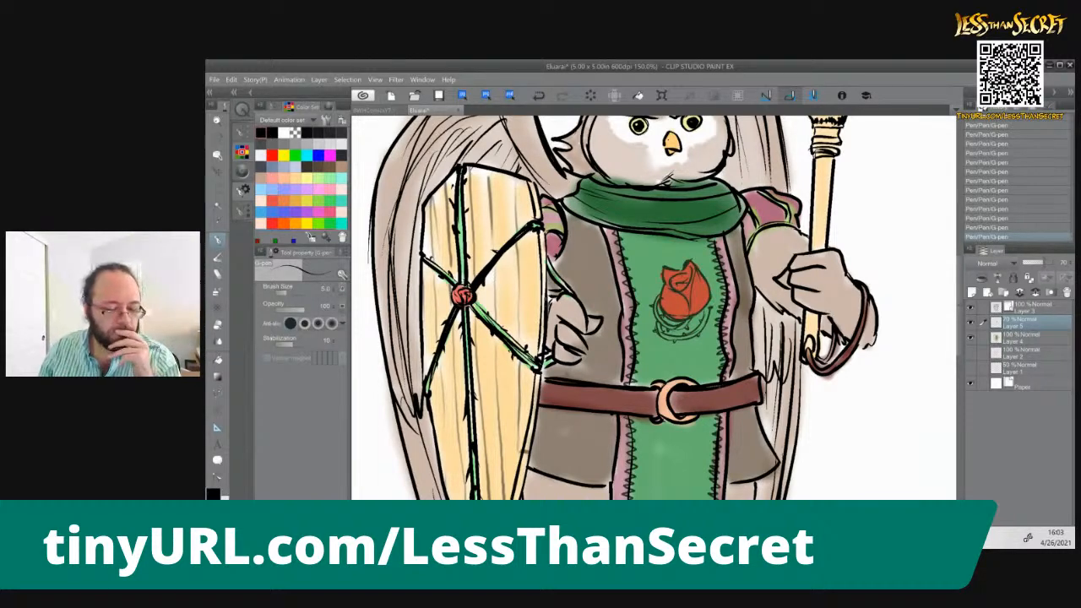
scroll(718, 383, "down", 4)
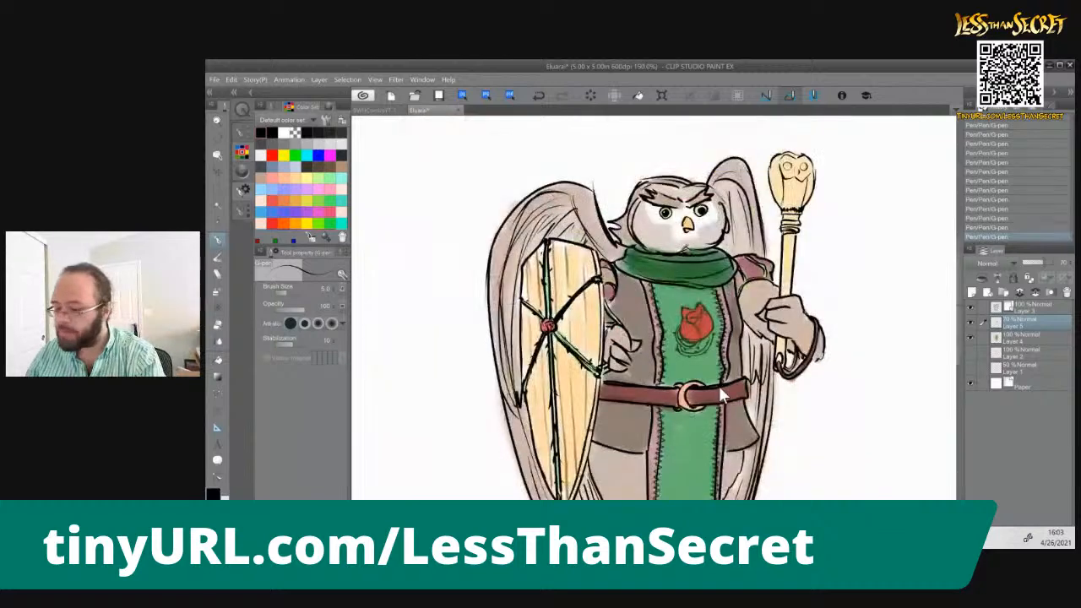
left_click_drag(598, 351, 581, 250)
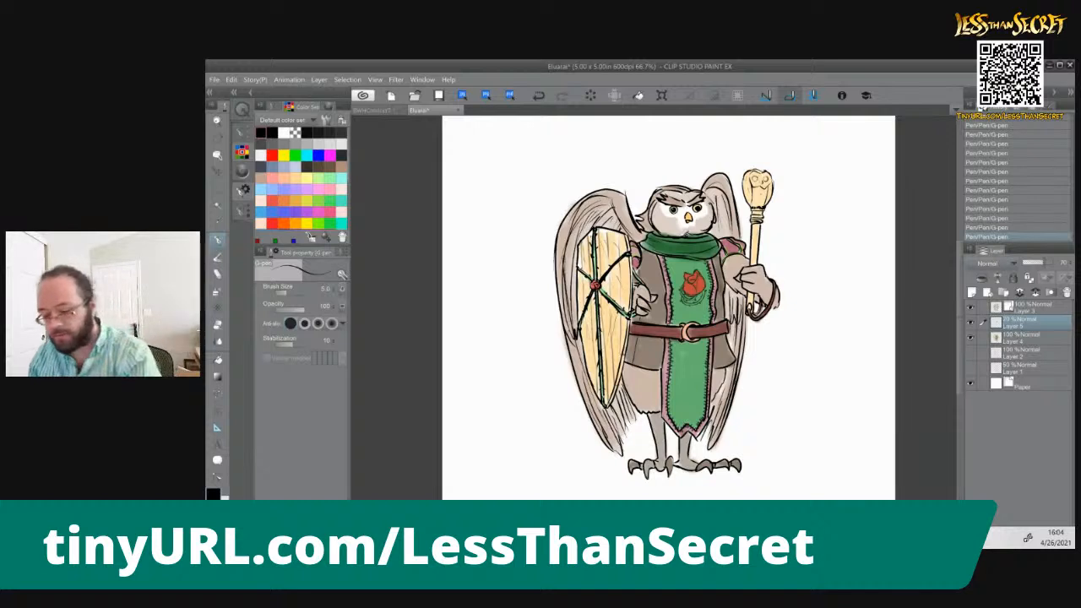
key("ctrl+s")
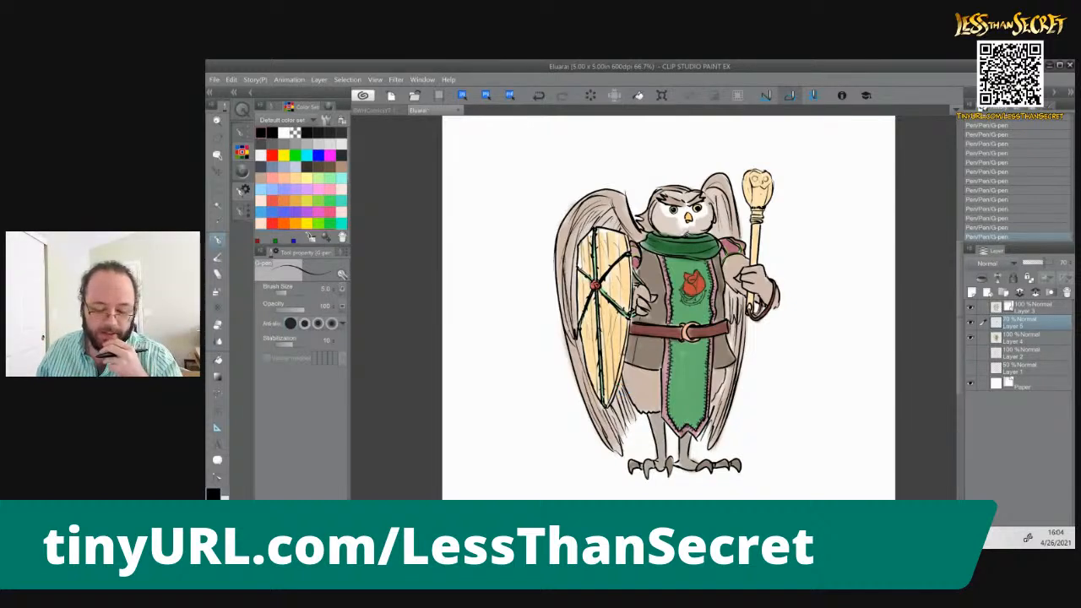
Add a new raster layer above Layer 5 and set it to Multiply blending at 50% opacity
left_click(972, 293)
left_click(985, 264)
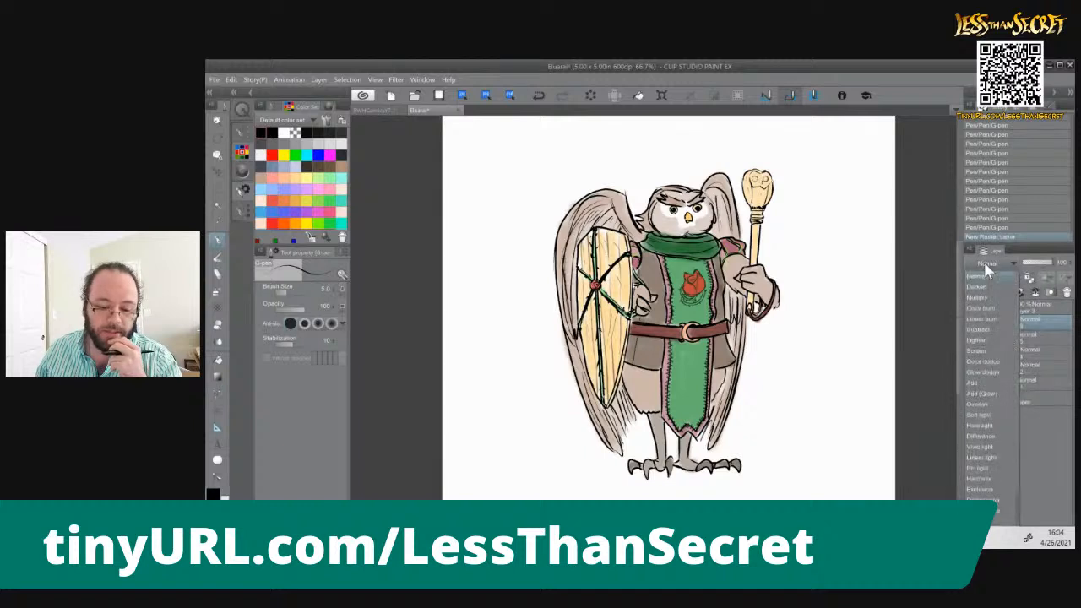
left_click(1017, 280)
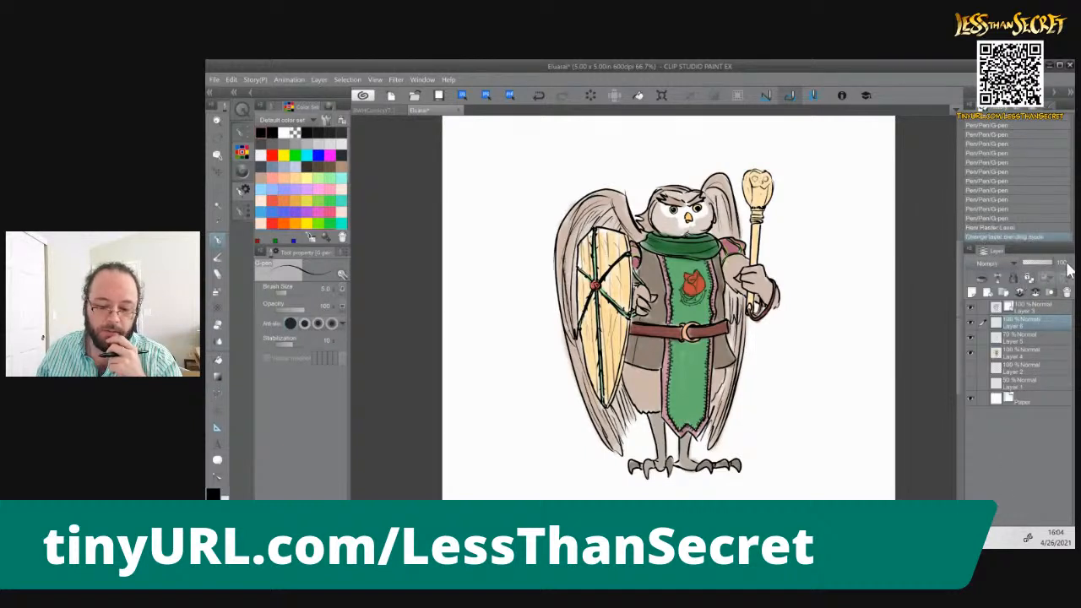
type("50")
key("Return")
Shade the owl's face, head and staff-side wing in purple with the Uneven layering watercolor brush at sizes 20 and 30
left_click(305, 211)
double_click(212, 496)
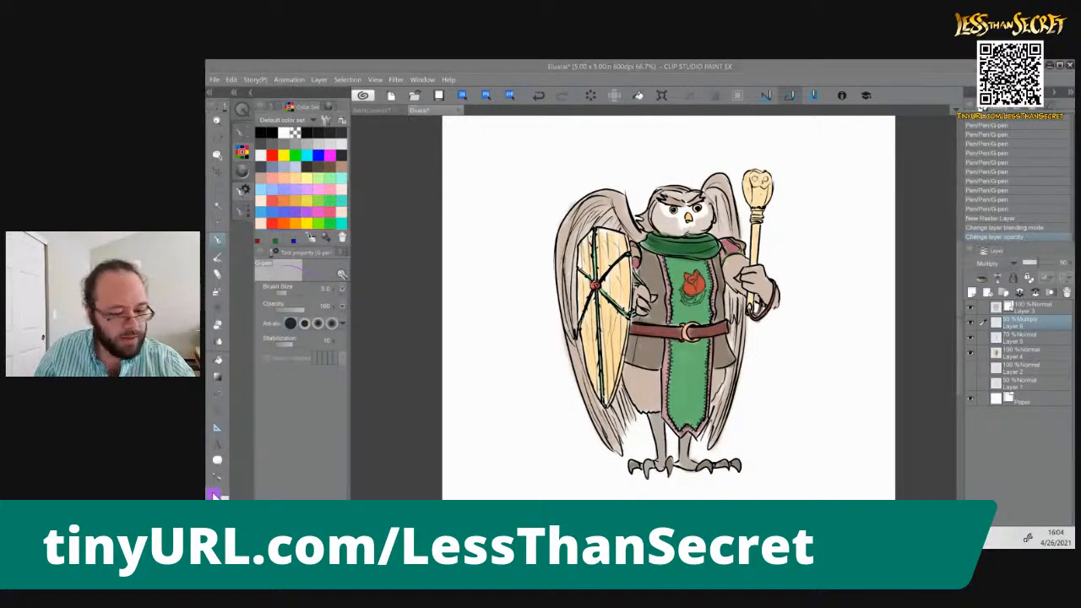
left_click(1029, 252)
key("ctrl+plus")
key("ctrl+plus")
key("ctrl+minus")
left_click(218, 256)
key("ctrl+minus")
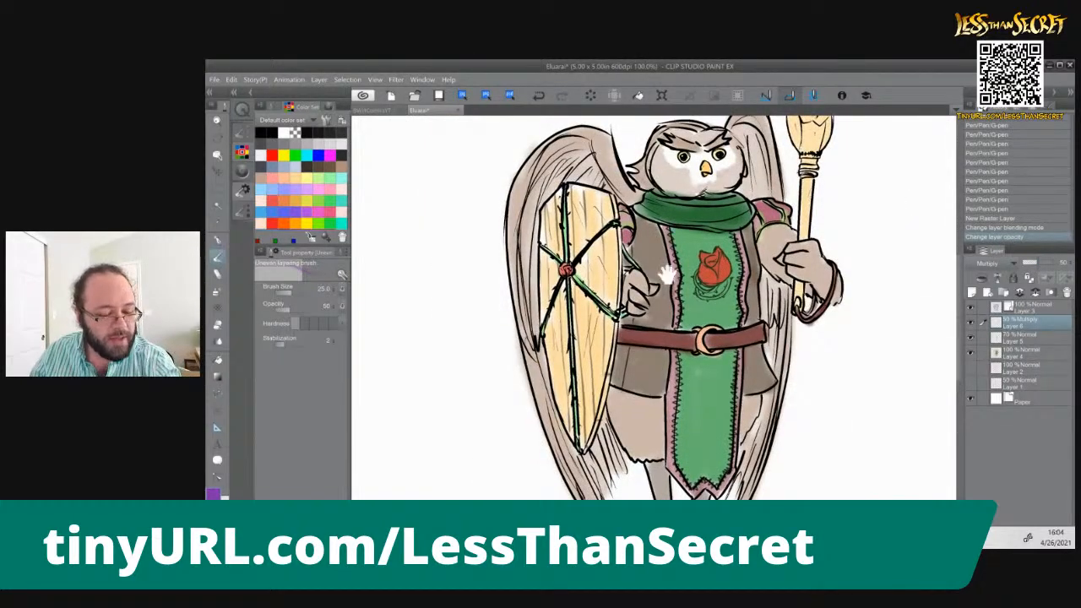
key("bracketleft")
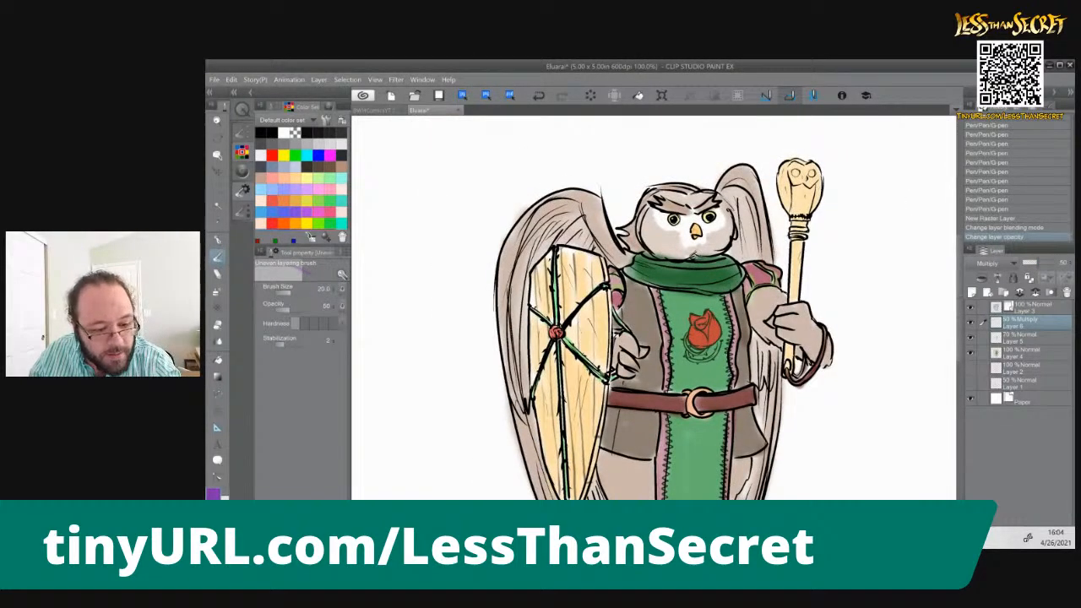
left_click_drag(652, 265, 724, 266)
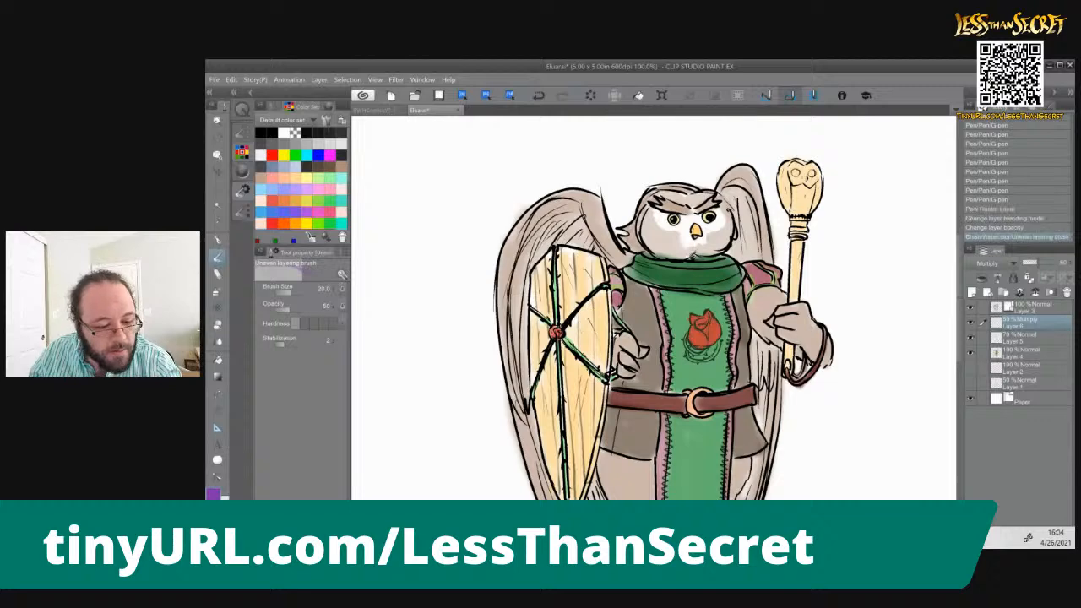
mouse_move(647, 239)
left_mouse_down()
mouse_move(677, 257)
mouse_move(653, 247)
mouse_move(723, 249)
left_mouse_up()
mouse_move(642, 240)
left_mouse_down()
mouse_move(634, 248)
mouse_move(640, 225)
mouse_move(648, 238)
mouse_move(699, 235)
left_mouse_up()
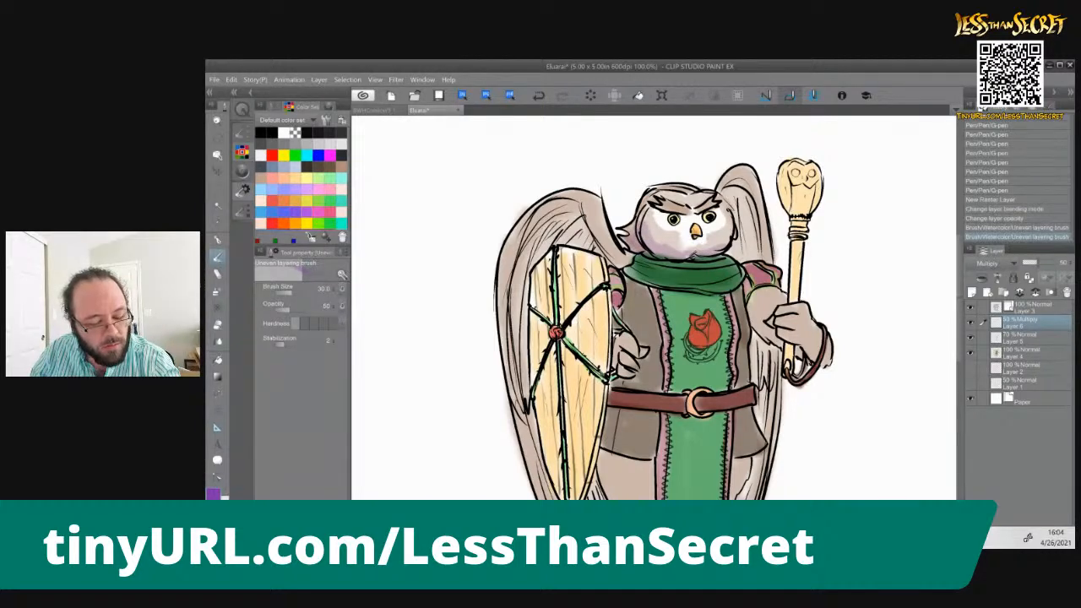
mouse_move(658, 205)
left_mouse_down()
mouse_move(692, 216)
mouse_move(733, 187)
mouse_move(766, 254)
mouse_move(745, 242)
mouse_move(749, 258)
mouse_move(734, 246)
mouse_move(729, 256)
left_mouse_up()
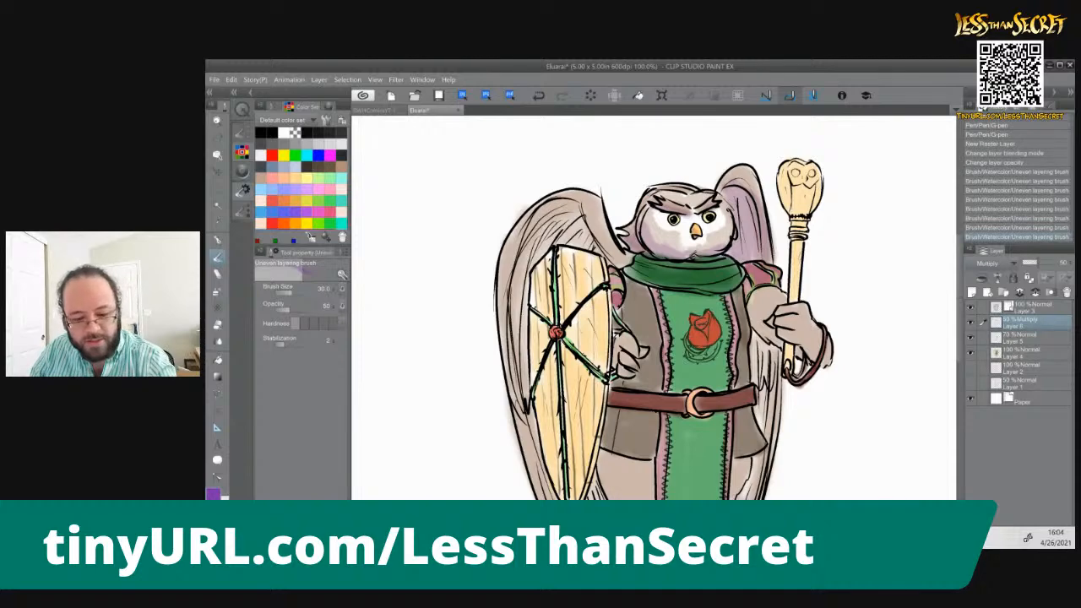
Set the Multiply layer's opacity to 40% and shade the shield-side wing in purple from its upper arch down to the feather tips
type("40")
key("Return")
mouse_move(584, 204)
left_mouse_down()
mouse_move(603, 256)
mouse_move(555, 231)
mouse_move(518, 277)
left_mouse_up()
left_click_drag(564, 250, 544, 260)
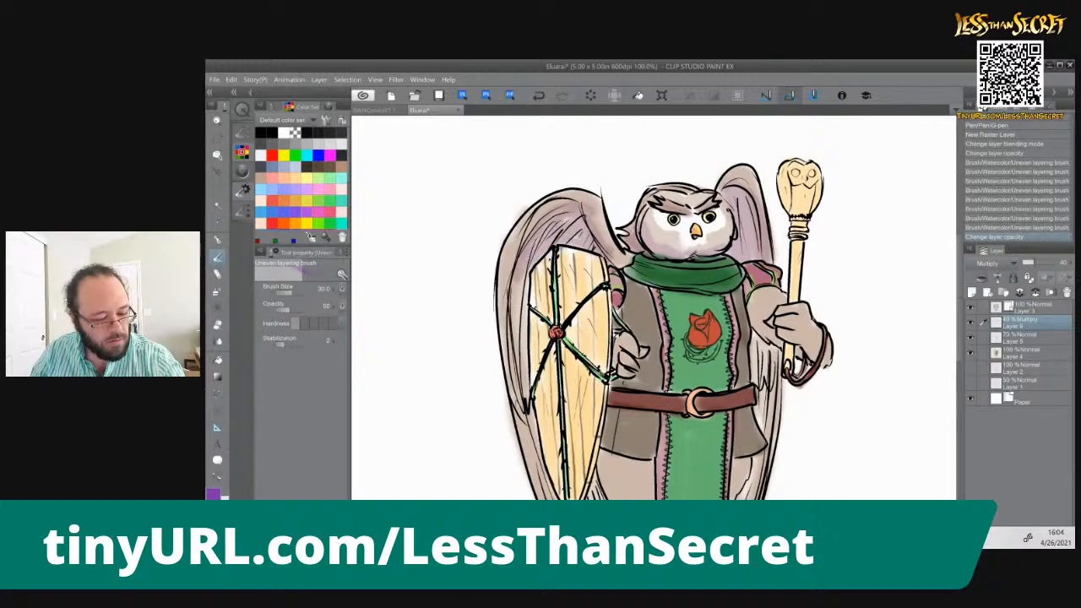
mouse_move(524, 311)
left_mouse_down()
mouse_move(525, 395)
mouse_move(521, 289)
left_mouse_up()
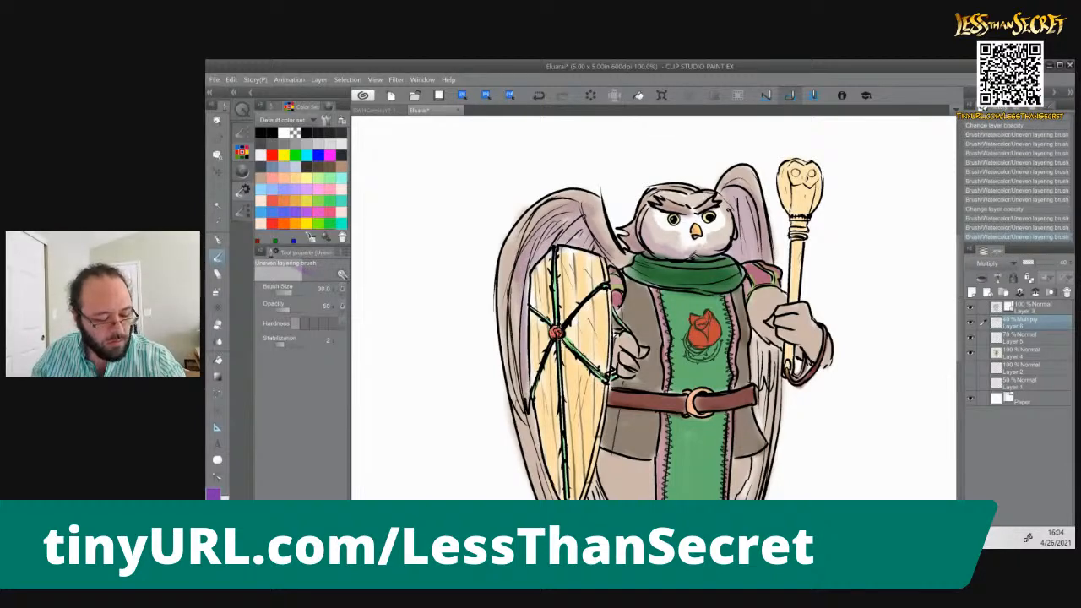
left_click_drag(602, 385, 631, 225)
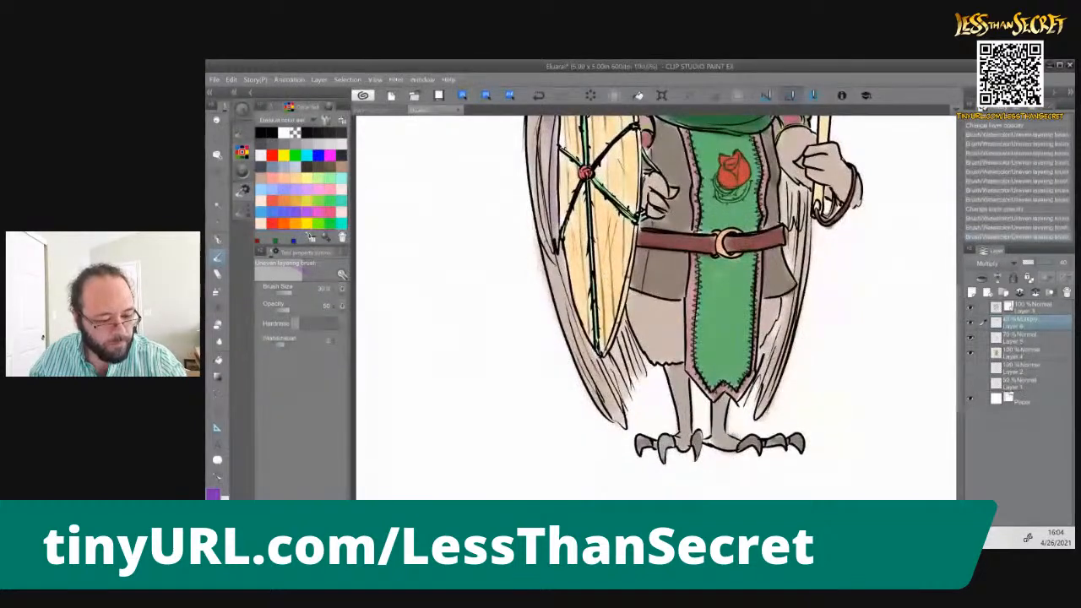
mouse_move(609, 360)
left_mouse_down()
mouse_move(619, 387)
mouse_move(627, 348)
mouse_move(631, 358)
mouse_move(618, 353)
left_mouse_up()
left_click_drag(608, 219, 594, 329)
left_click_drag(628, 244, 598, 453)
mouse_move(634, 317)
left_mouse_down()
mouse_move(641, 326)
mouse_move(649, 307)
mouse_move(625, 335)
left_mouse_up()
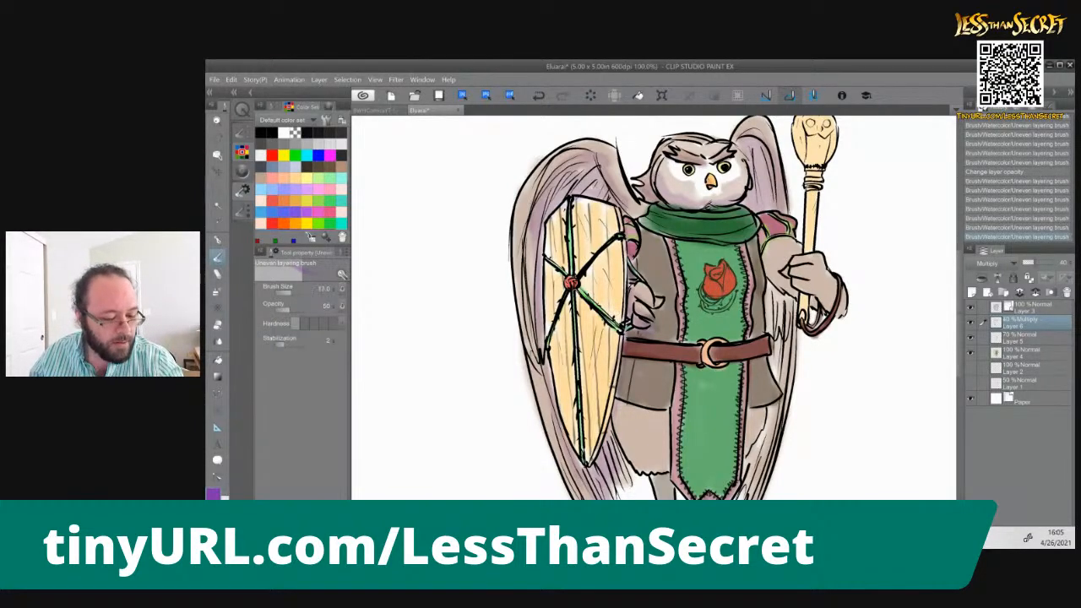
Shade the lower tunic near its hem and the leggings and legs beneath it in purple
mouse_move(625, 365)
left_mouse_down()
mouse_move(619, 415)
mouse_move(662, 416)
left_mouse_up()
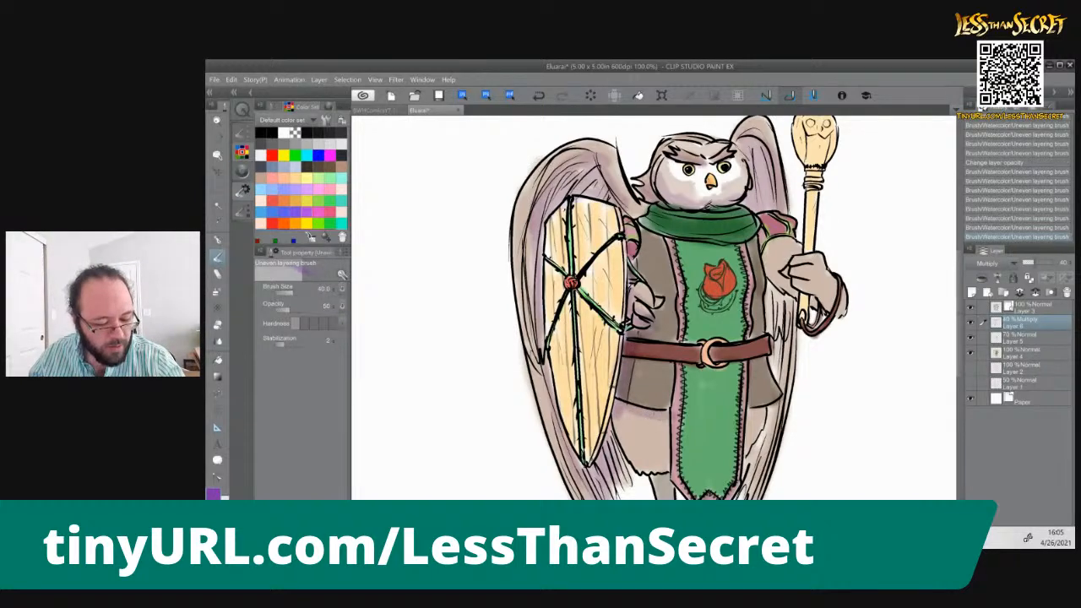
left_click_drag(765, 410, 749, 422)
left_click_drag(664, 421, 666, 471)
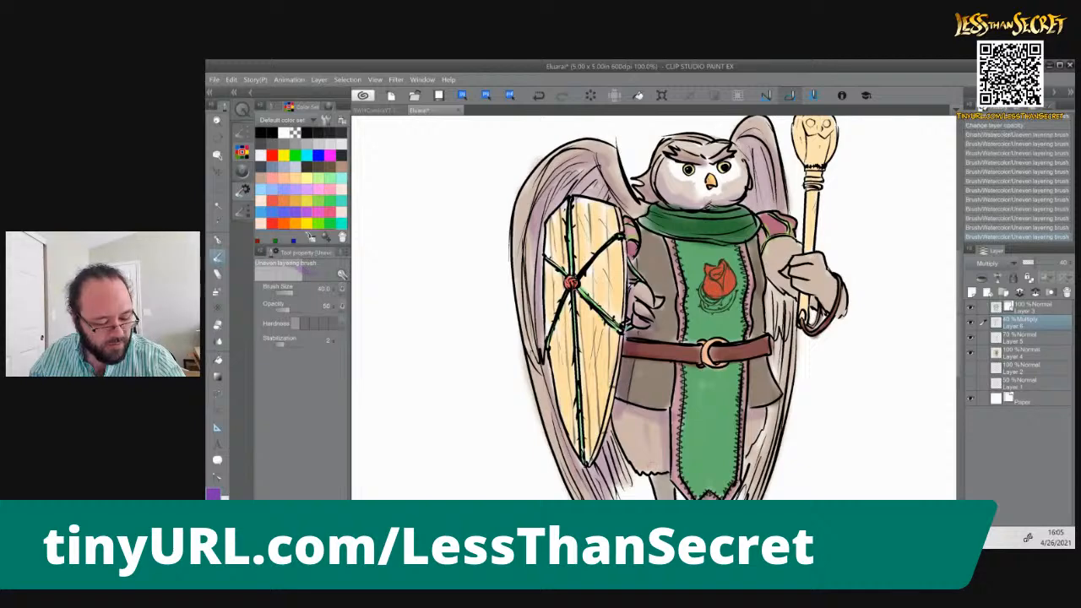
left_click_drag(648, 446, 609, 304)
left_click_drag(632, 362, 644, 436)
mouse_move(674, 399)
left_mouse_down()
mouse_move(673, 438)
mouse_move(687, 442)
left_mouse_up()
Enlarge the brush and paint a wide purple ground shadow beneath the owl's feet
key("bracketright")
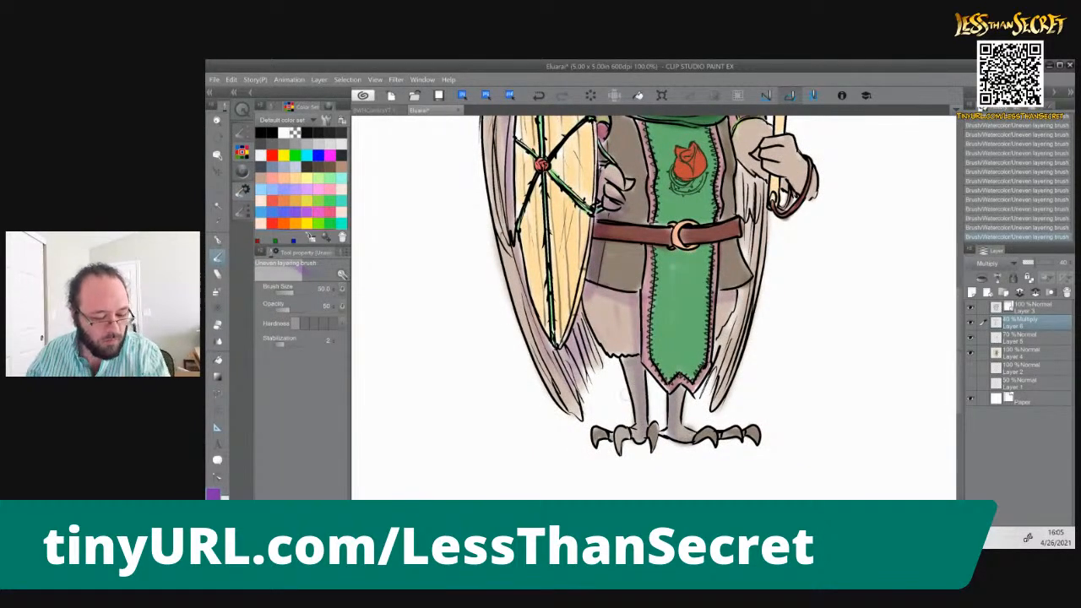
key("bracketright")
key("bracketright")
key("bracketright")
mouse_move(629, 461)
left_mouse_down()
mouse_move(658, 462)
mouse_move(638, 448)
mouse_move(515, 439)
mouse_move(616, 431)
left_mouse_up()
mouse_move(517, 435)
left_mouse_down()
mouse_move(587, 458)
mouse_move(794, 444)
mouse_move(684, 427)
left_mouse_up()
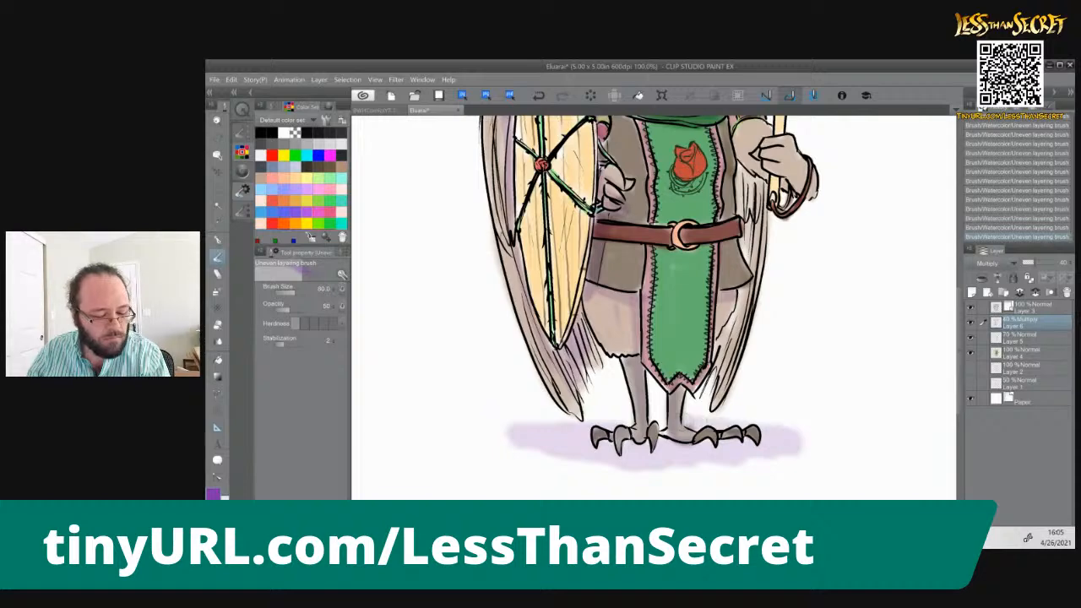
Shade the lower staff-side wing and the arm and hand holding the staff in purple
mouse_move(739, 292)
left_mouse_down()
mouse_move(725, 360)
mouse_move(745, 302)
left_mouse_up()
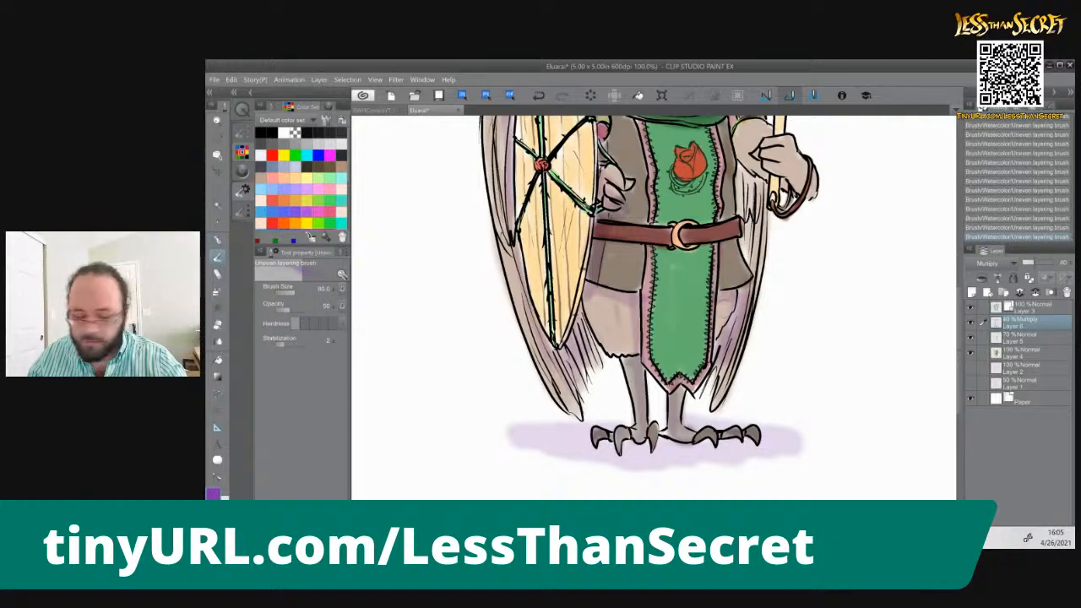
left_click_drag(695, 309, 698, 414)
mouse_move(750, 276)
left_mouse_down()
mouse_move(750, 364)
mouse_move(743, 293)
mouse_move(760, 318)
left_mouse_up()
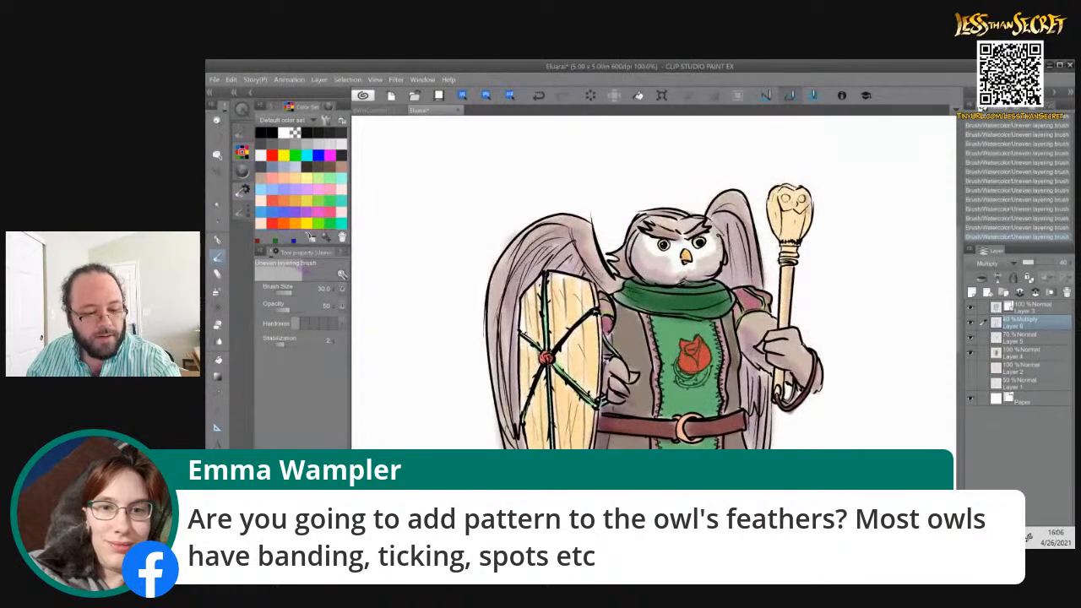
mouse_move(799, 239)
left_mouse_down()
mouse_move(807, 193)
mouse_move(794, 254)
mouse_move(773, 212)
left_mouse_up()
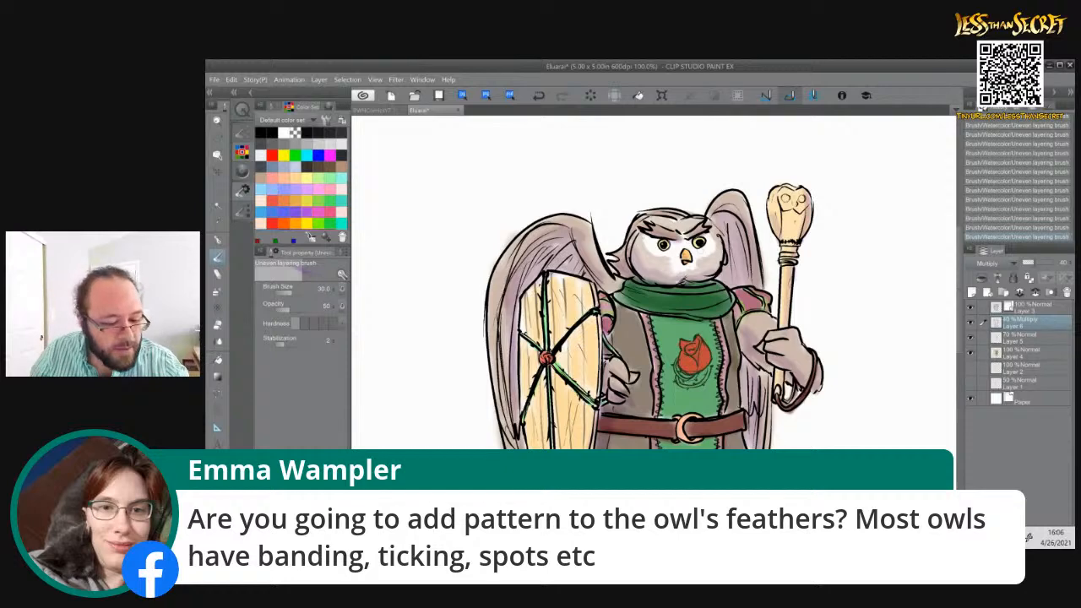
Deepen the purple shading on the side of the head, the upper wings, the scarf's underside and the staff-side sleeve with brush size 30
left_click_drag(720, 233, 716, 266)
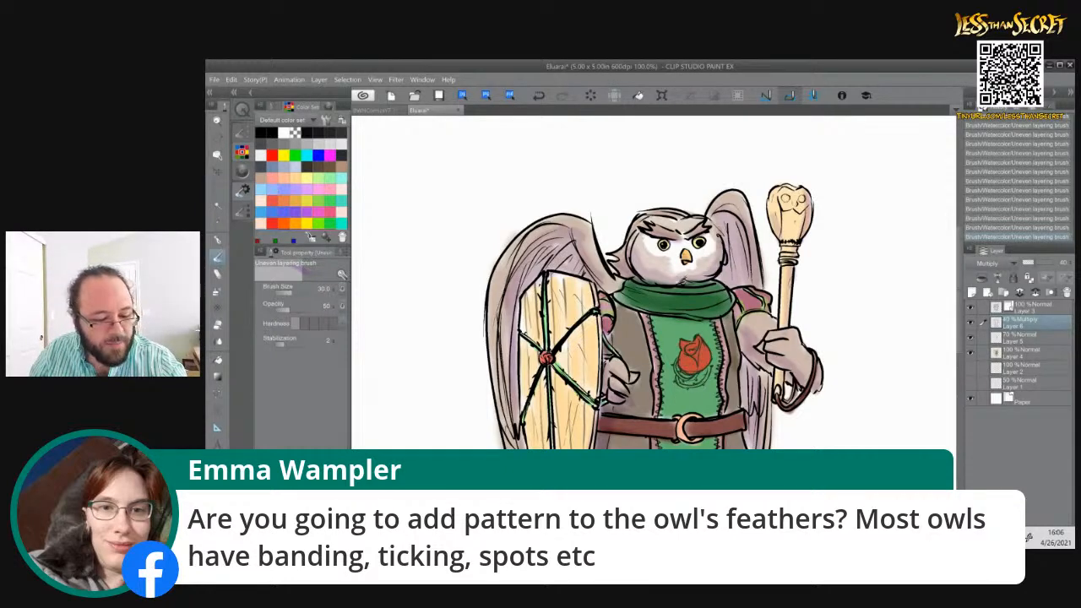
left_click_drag(732, 206, 742, 282)
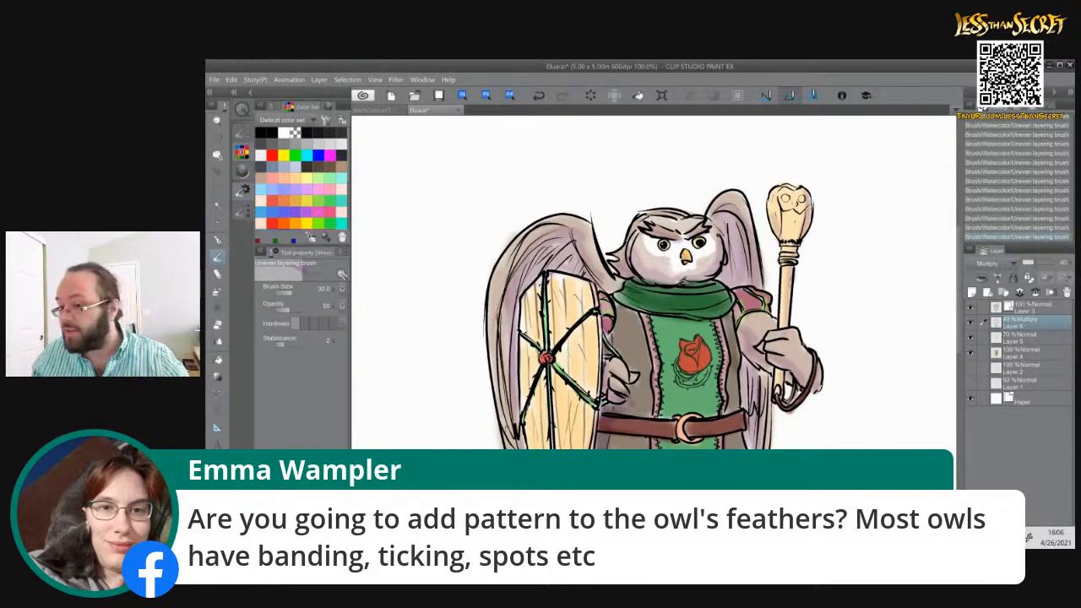
left_click_drag(595, 258, 609, 284)
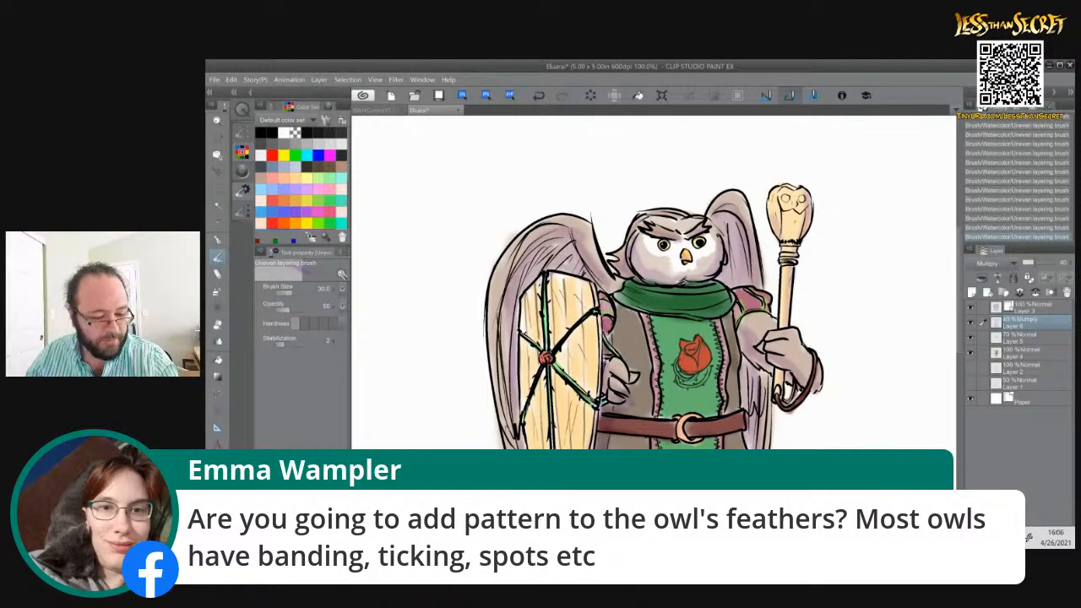
left_click_drag(642, 303, 679, 308)
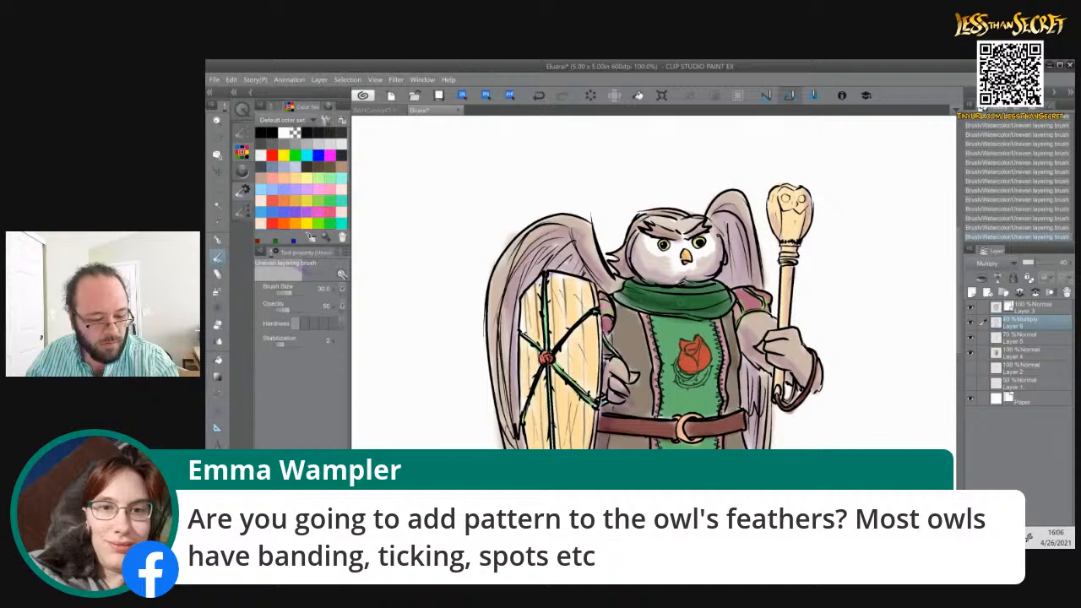
left_click_drag(738, 312, 741, 330)
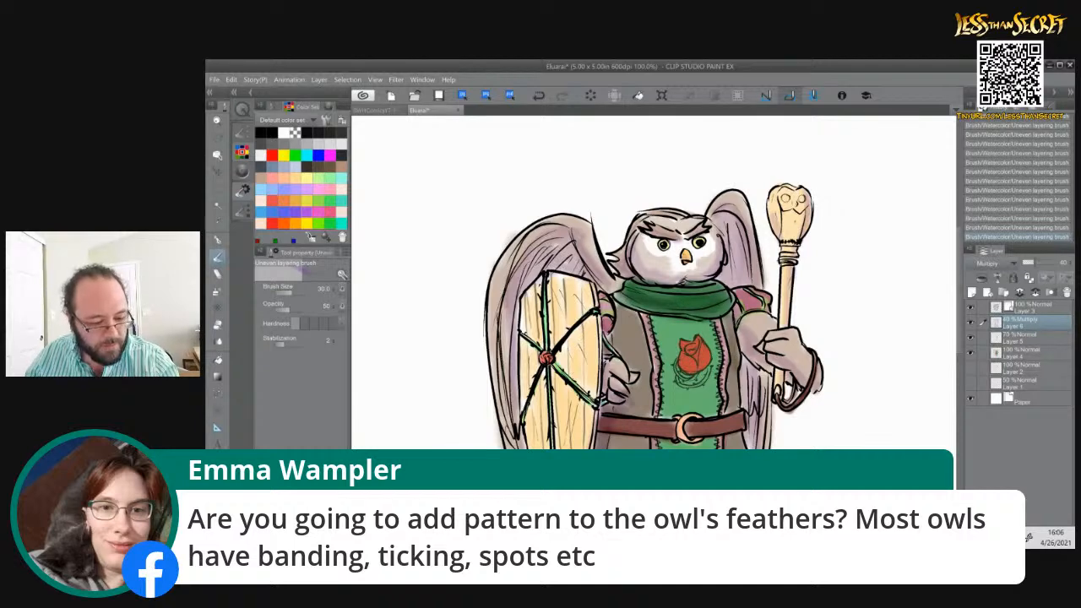
Shade the brown tunic along both sides of the tabard's chest area
mouse_move(589, 368)
left_mouse_down()
mouse_move(570, 264)
mouse_move(557, 258)
left_mouse_up()
left_click_drag(609, 207, 619, 303)
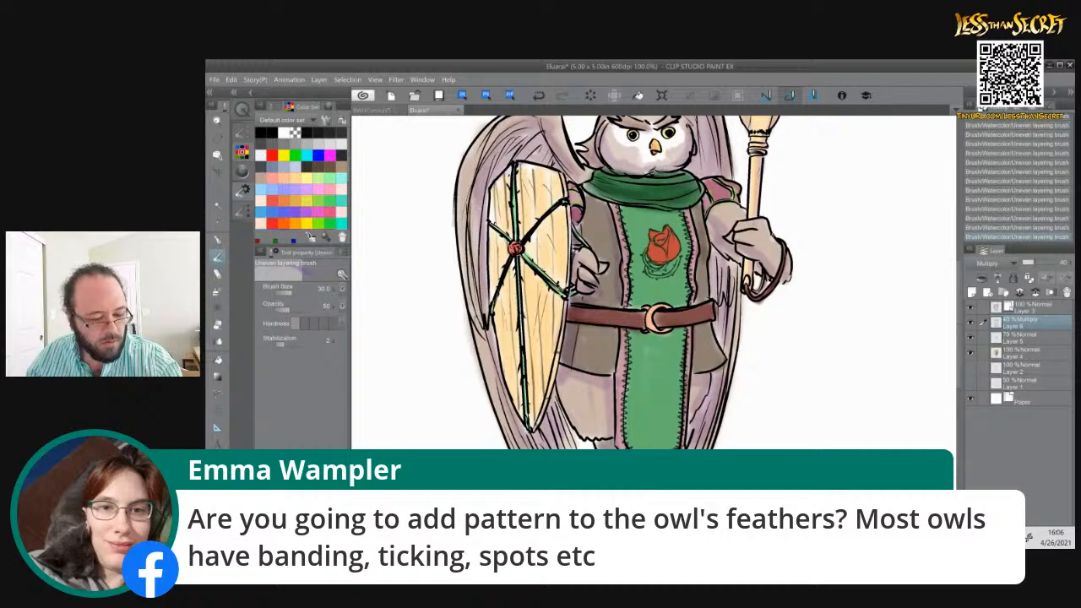
left_click_drag(693, 218, 699, 294)
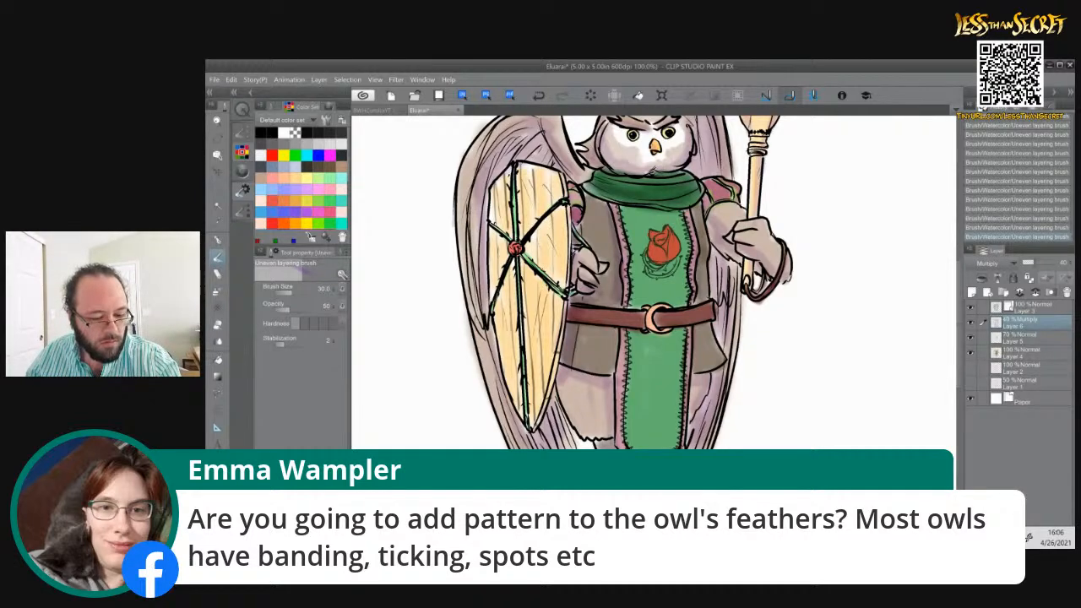
Enlarge the brush to size 100 and shade the green tabard with broad strokes above and below the belt, redoing one stroke
key("bracketright")
key("bracketright")
key("bracketright")
key("bracketright")
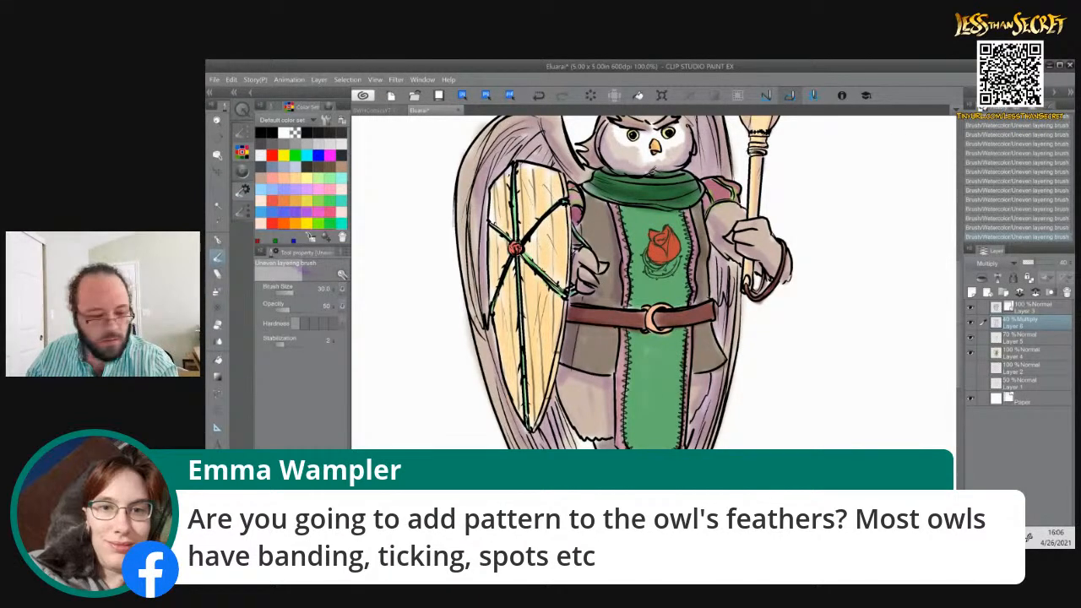
mouse_move(601, 253)
left_mouse_down()
mouse_move(657, 247)
mouse_move(682, 293)
left_mouse_up()
mouse_move(698, 223)
left_mouse_down()
mouse_move(679, 280)
mouse_move(657, 299)
left_mouse_up()
left_click_drag(680, 348, 659, 429)
left_click_drag(684, 393, 666, 441)
left_click_drag(653, 336, 641, 441)
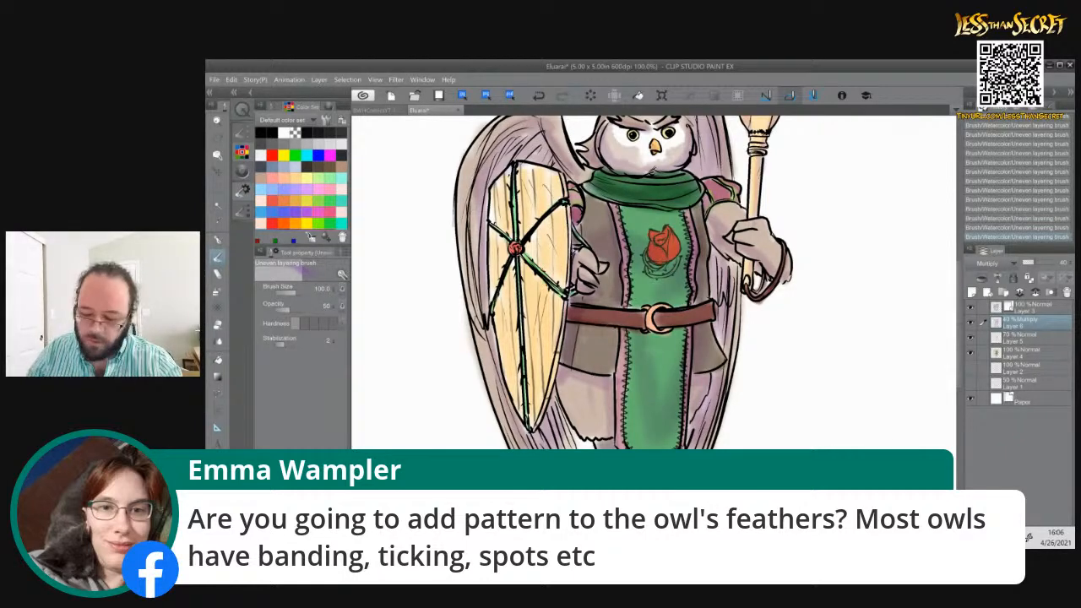
key("ctrl+z")
left_click_drag(655, 336, 628, 418)
mouse_move(638, 333)
left_mouse_down()
mouse_move(610, 428)
mouse_move(617, 443)
left_mouse_up()
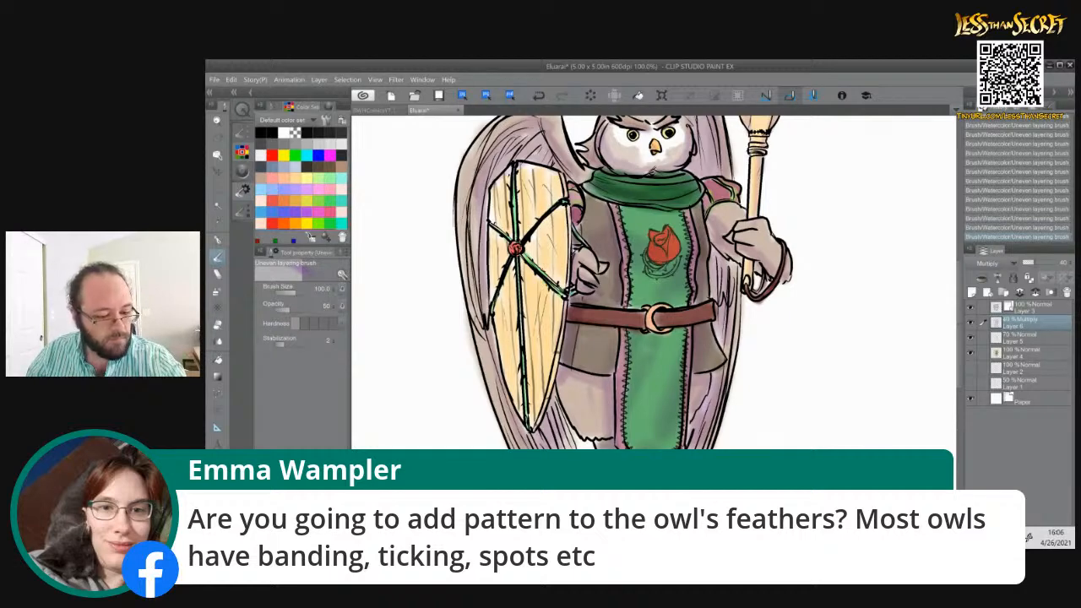
Add broad purple shading to the tunic and leggings beside the shield, the shield-side sleeve and the lower face
left_click_drag(611, 329, 599, 420)
left_click_drag(604, 217, 606, 289)
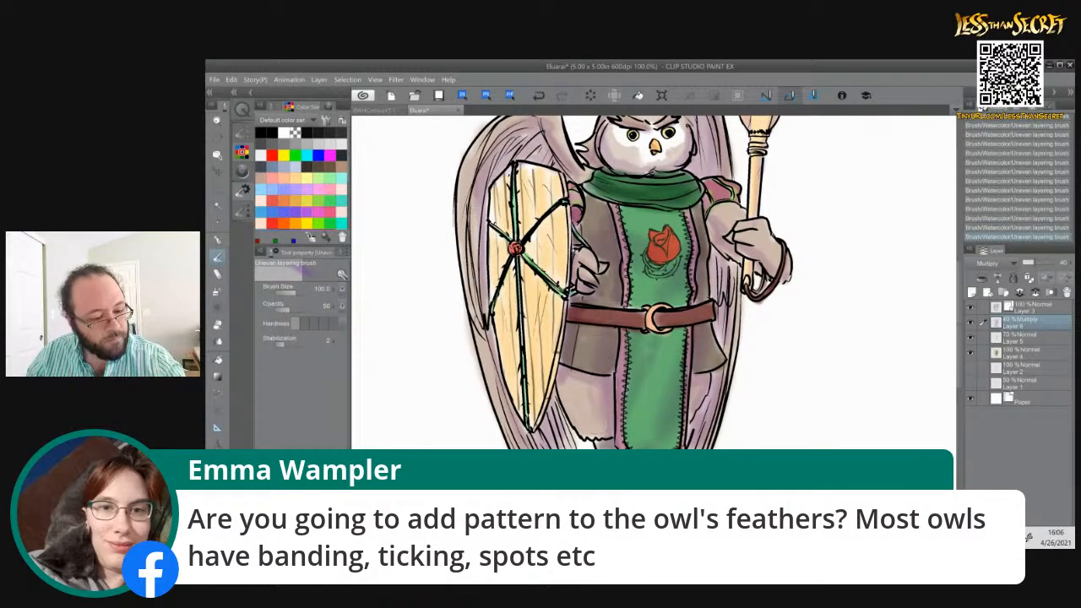
left_click_drag(573, 191, 577, 203)
mouse_move(612, 145)
left_mouse_down()
mouse_move(641, 171)
mouse_move(626, 158)
left_mouse_up()
key("ctrl+minus")
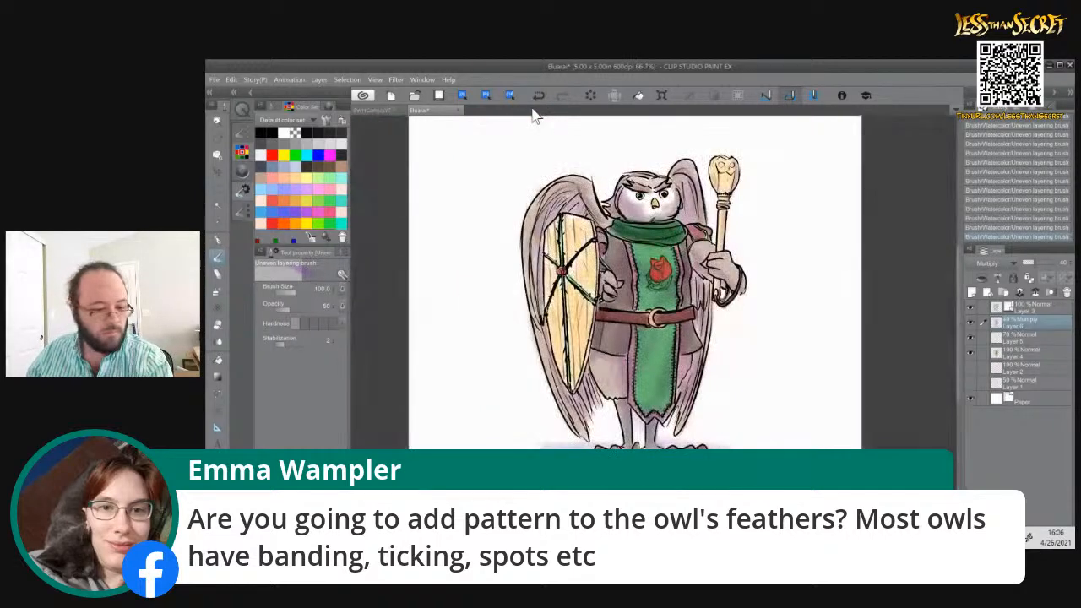
Add a new raster layer directly above Layer 2, then hide the Paper layer briefly and show it again
key("ctrl+plus")
left_click_drag(711, 288, 725, 379)
left_click(1019, 366)
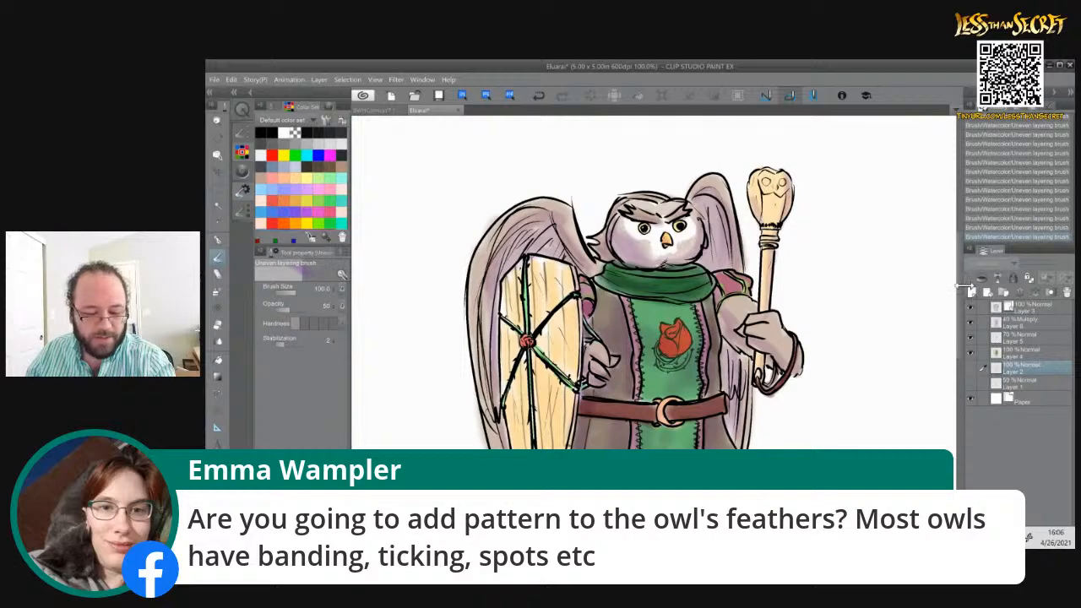
left_click(971, 292)
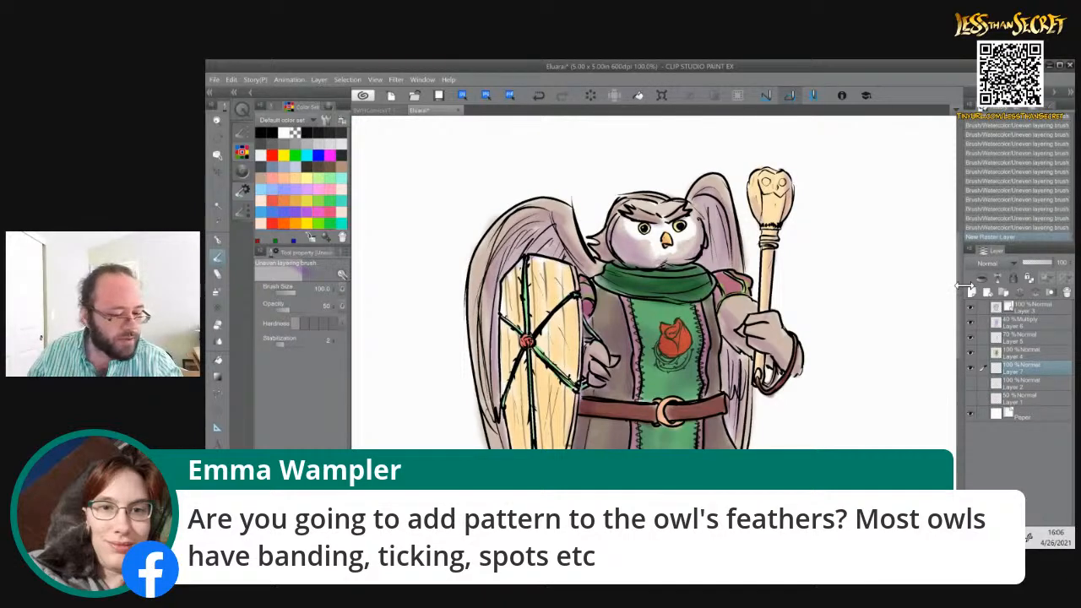
left_click(970, 413)
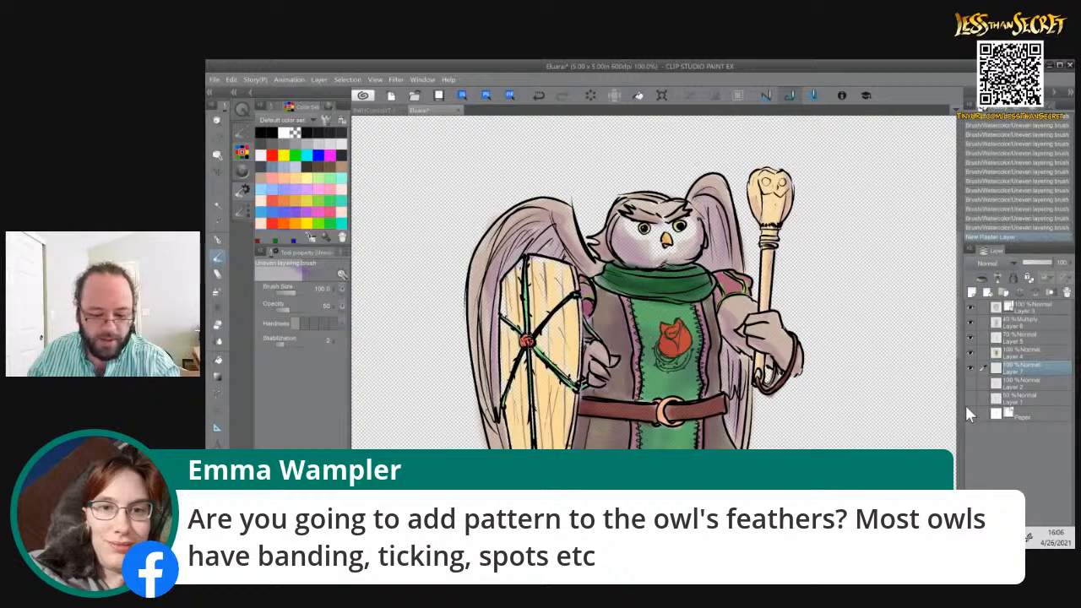
left_click(970, 412)
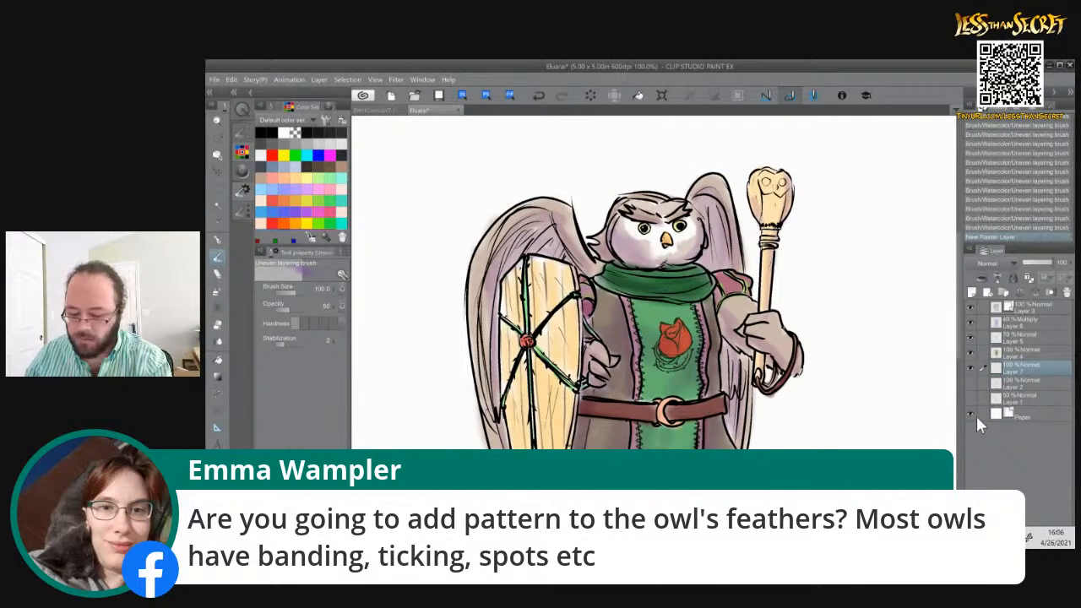
key("ctrl+0")
key("g")
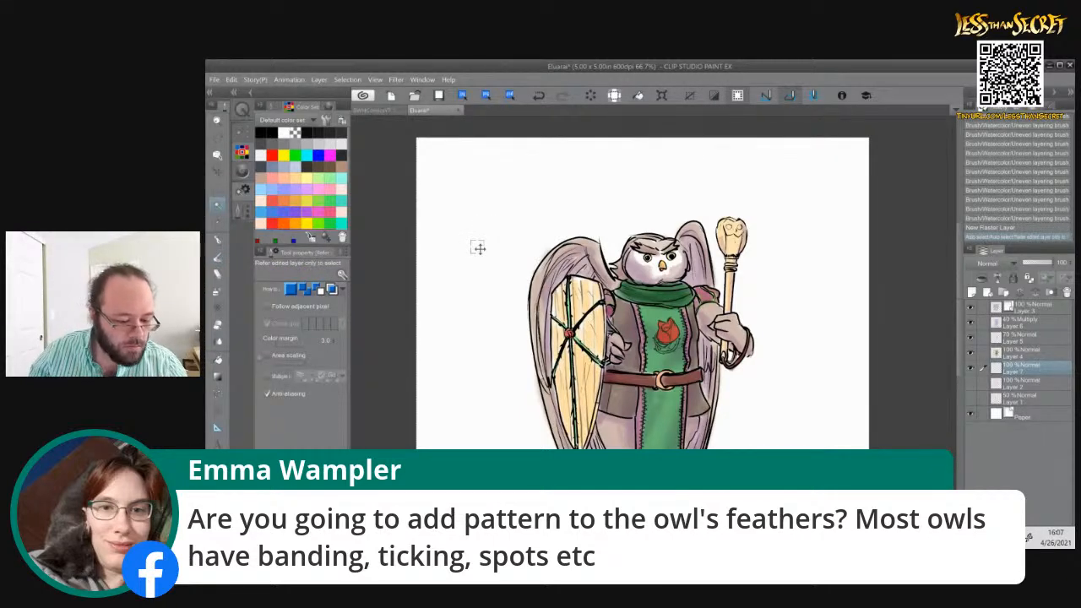
key("ctrl+d")
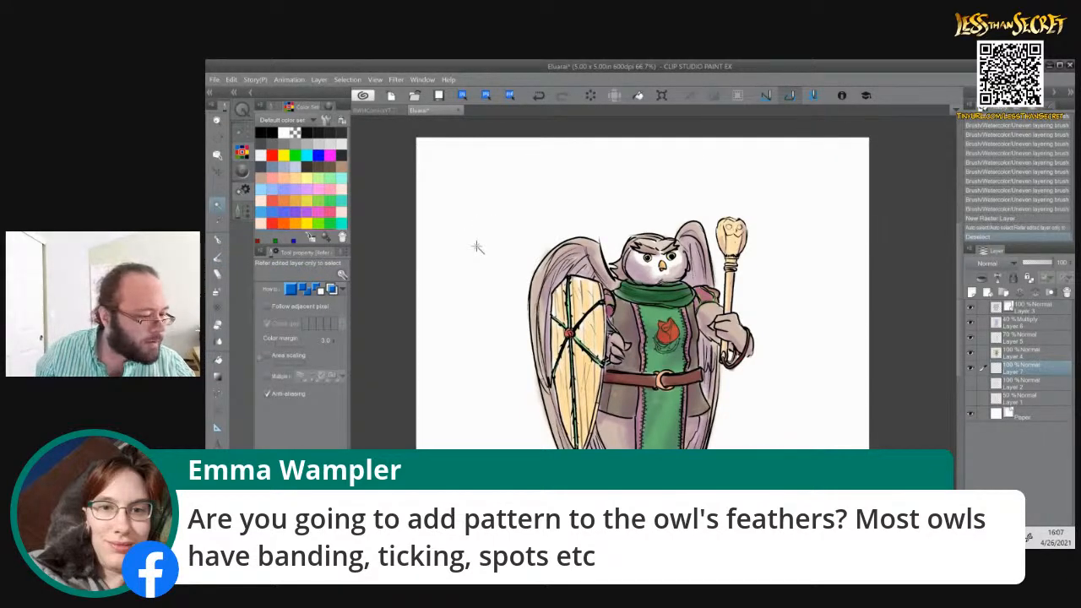
Set Auto select to refer to other layers and follow adjacent pixels, then try selecting the white background and clear that selection
left_click(256, 121)
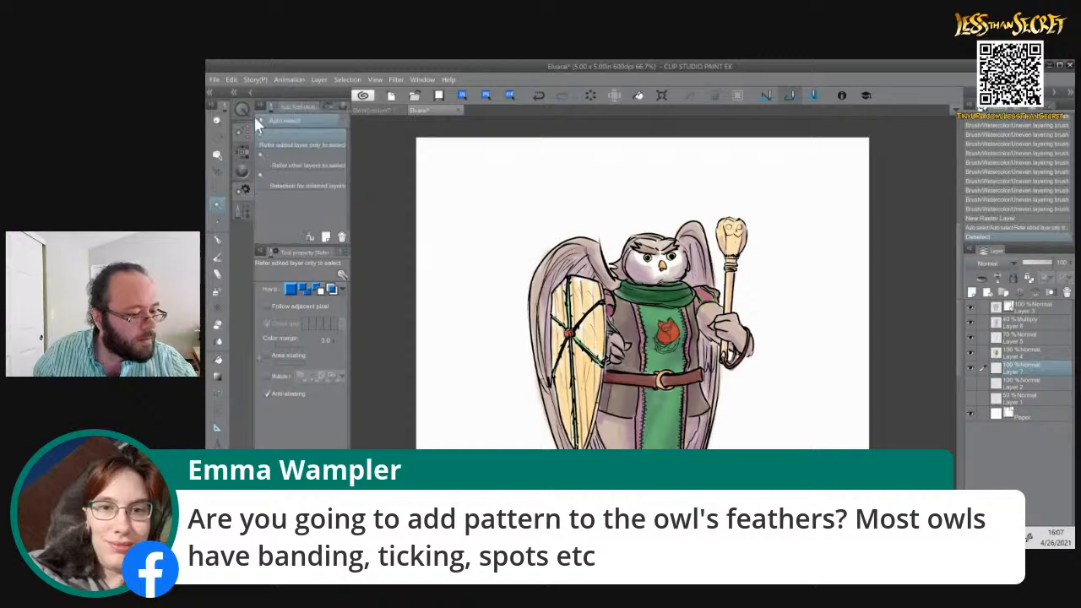
left_click(280, 153)
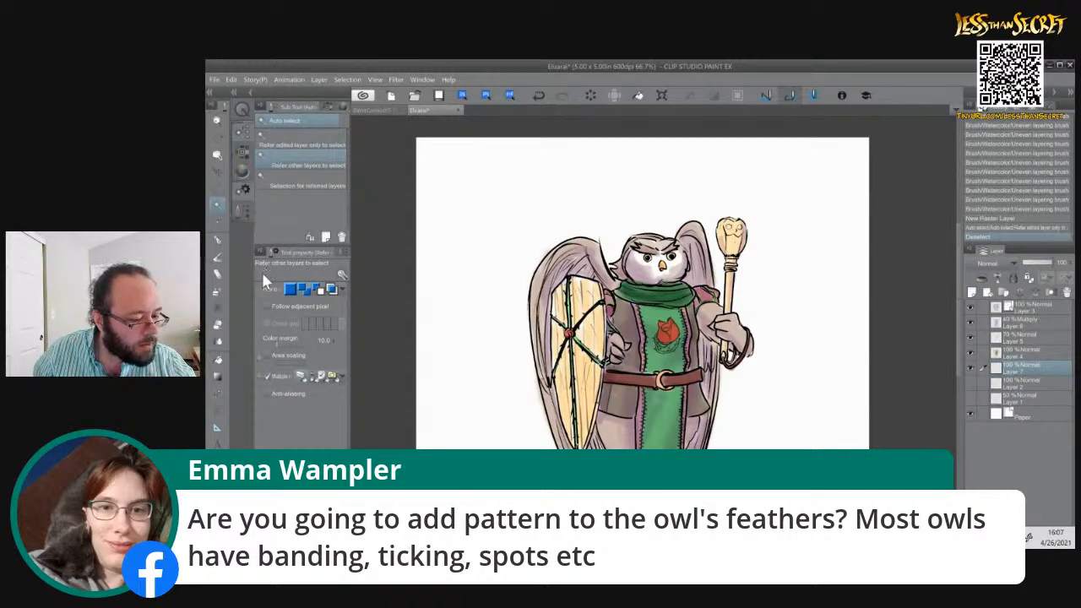
left_click(267, 306)
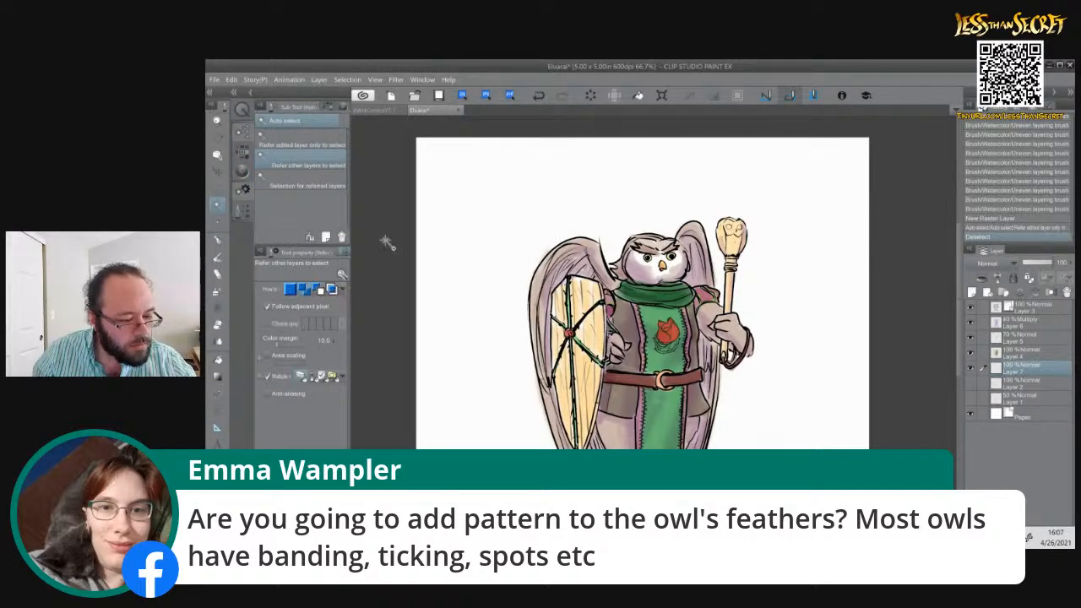
left_click(518, 224)
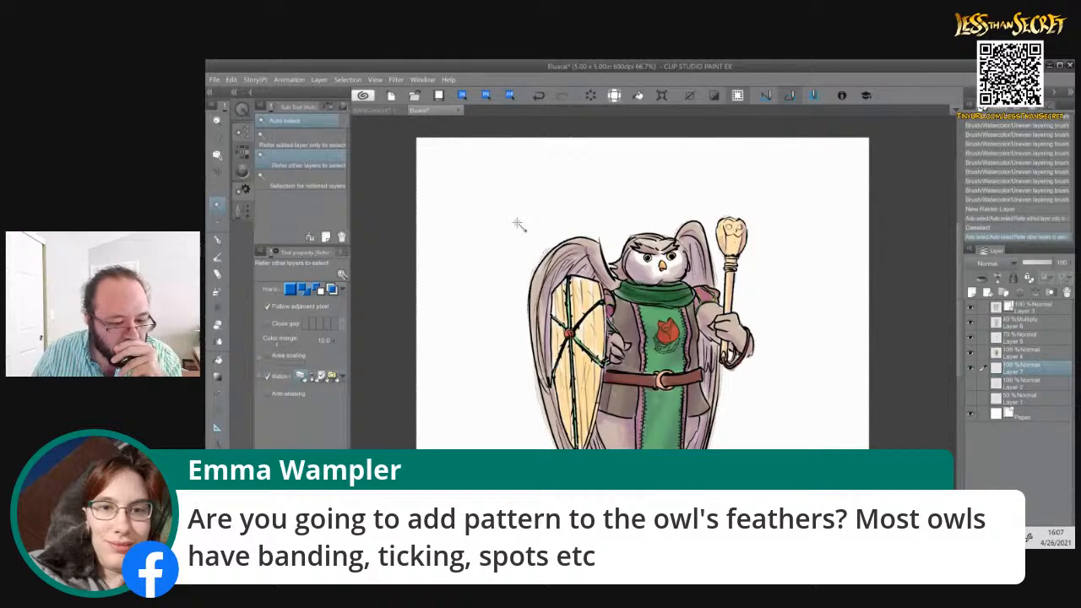
scroll(522, 384, "down", 3)
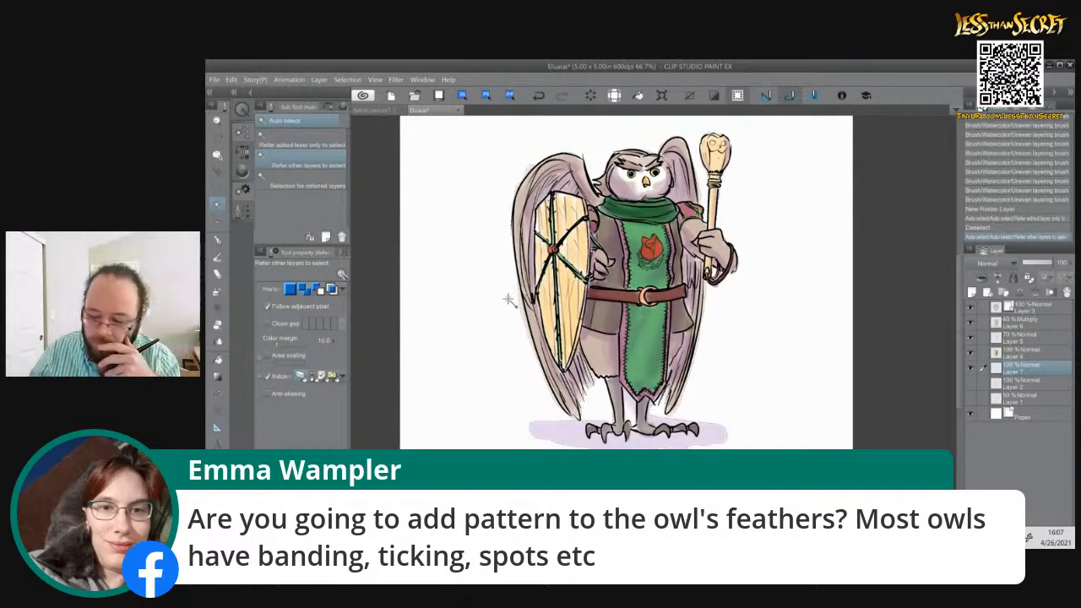
key("ctrl+d")
Hide the purple Multiply layer, select the blank background around the character, and invert the selection to the figure
left_click(970, 322)
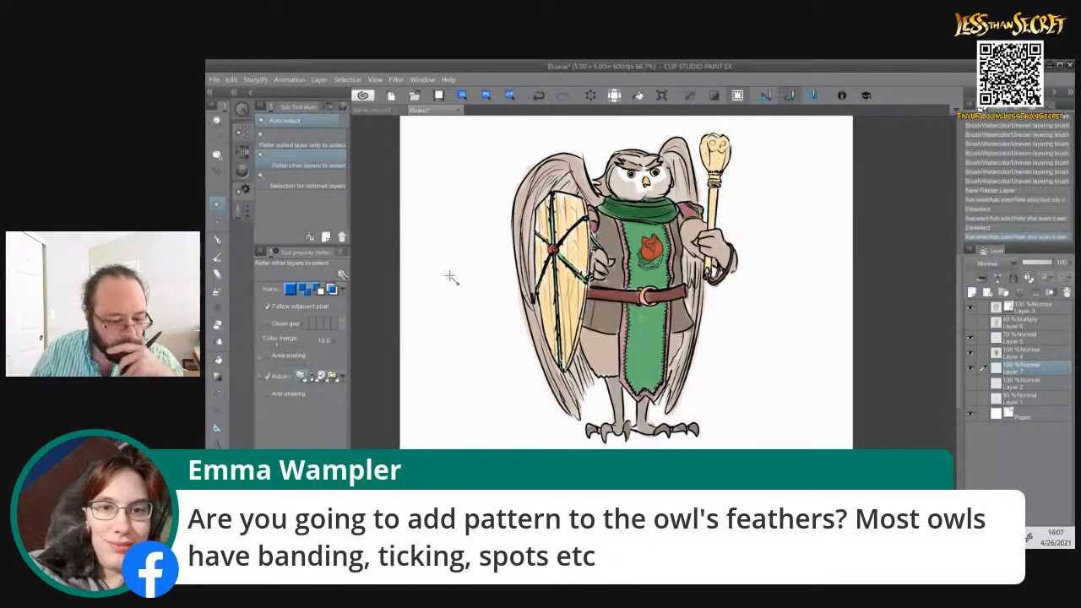
left_click(451, 278)
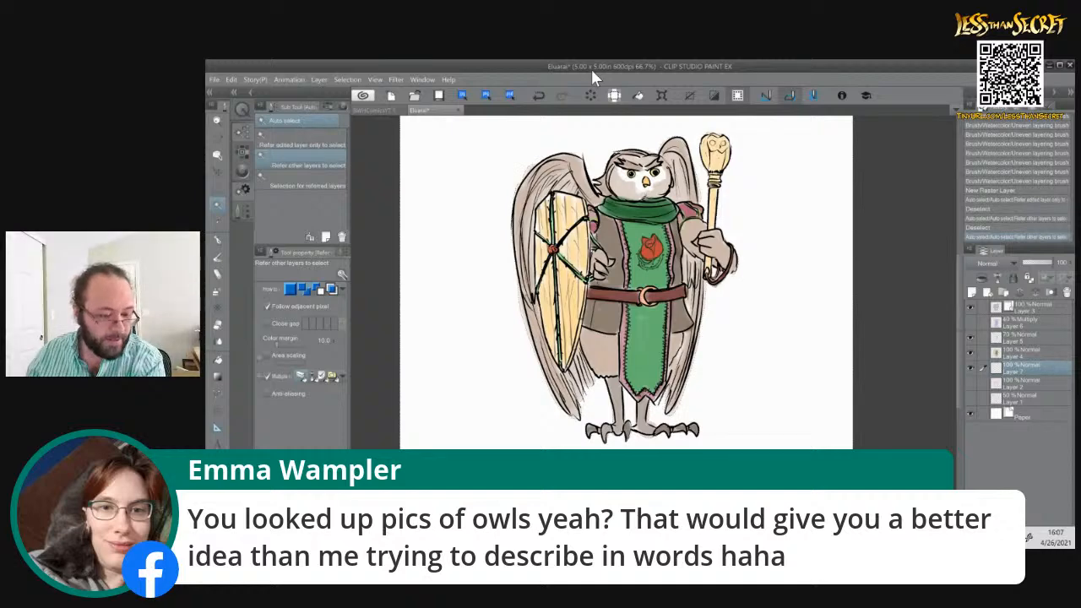
key("ctrl+shift+i")
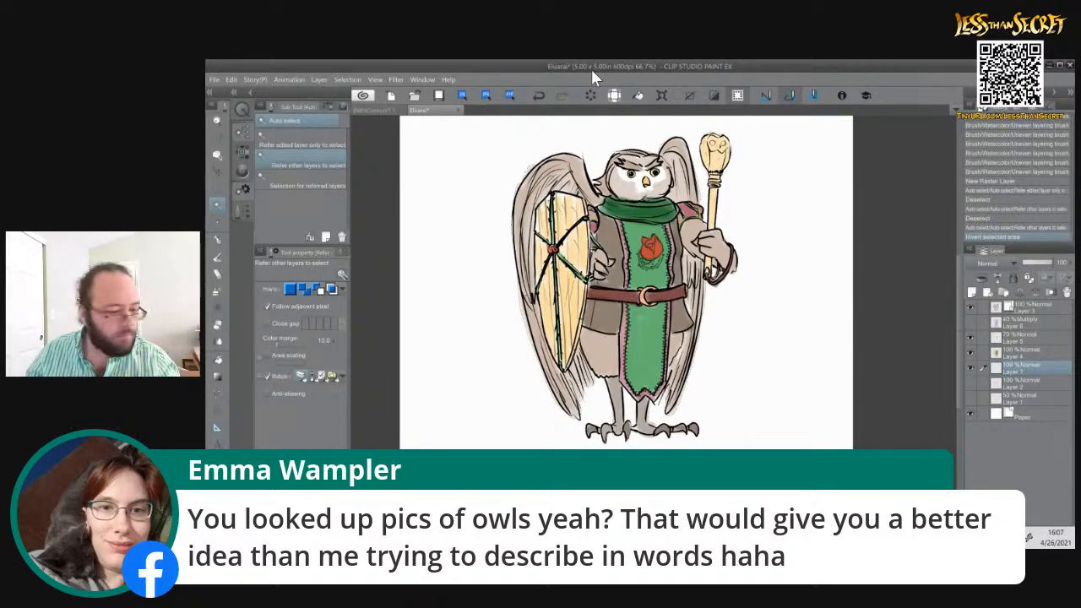
Try filling the selected figure on Layer 7 with the Fill tool twice, undoing each fill
key("g")
key("g")
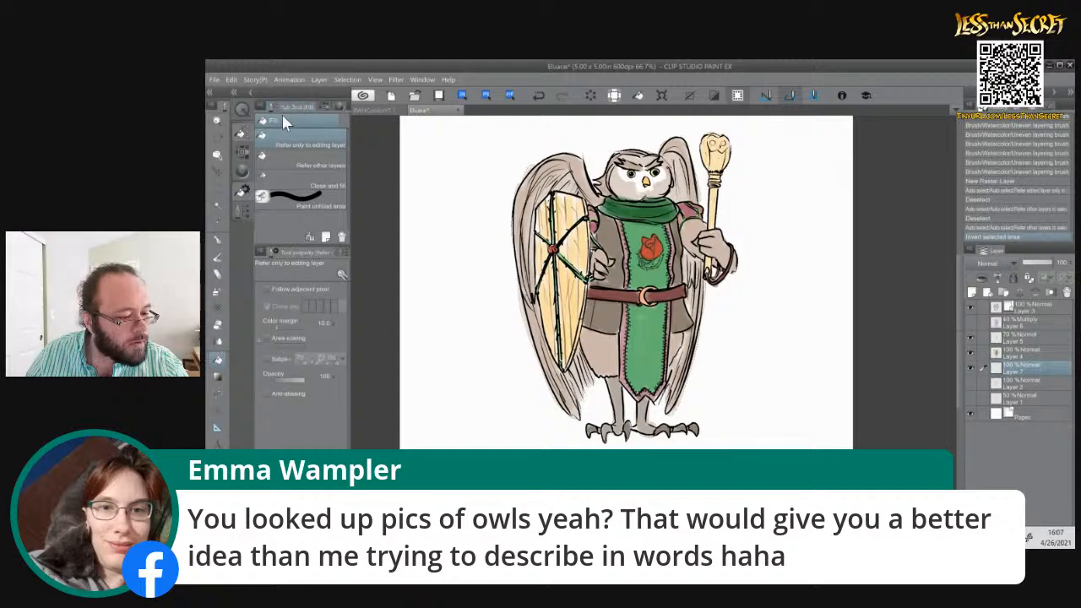
left_click(608, 297)
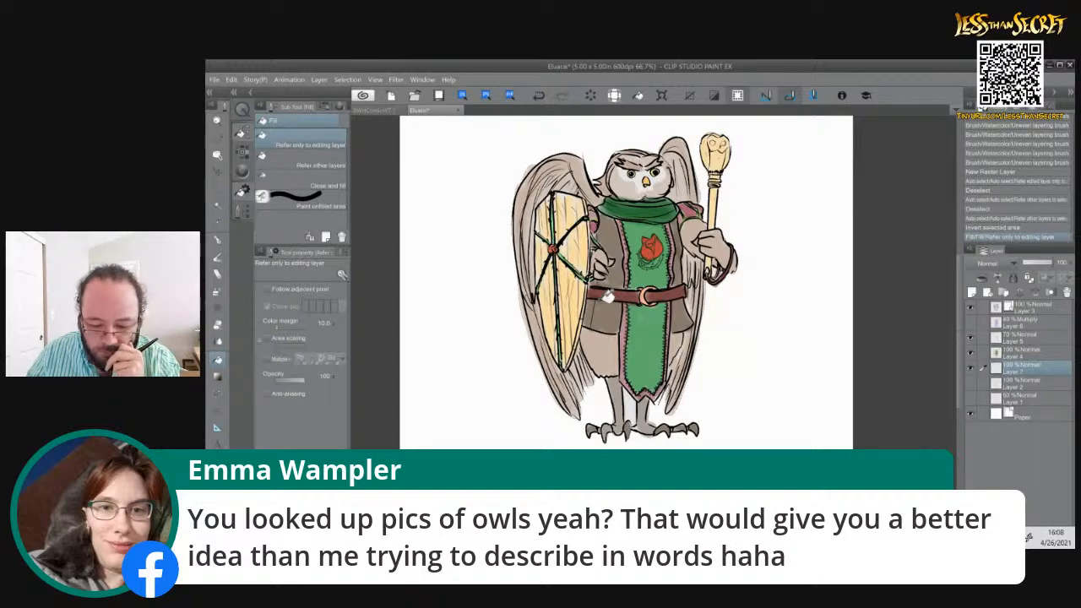
key("ctrl+z")
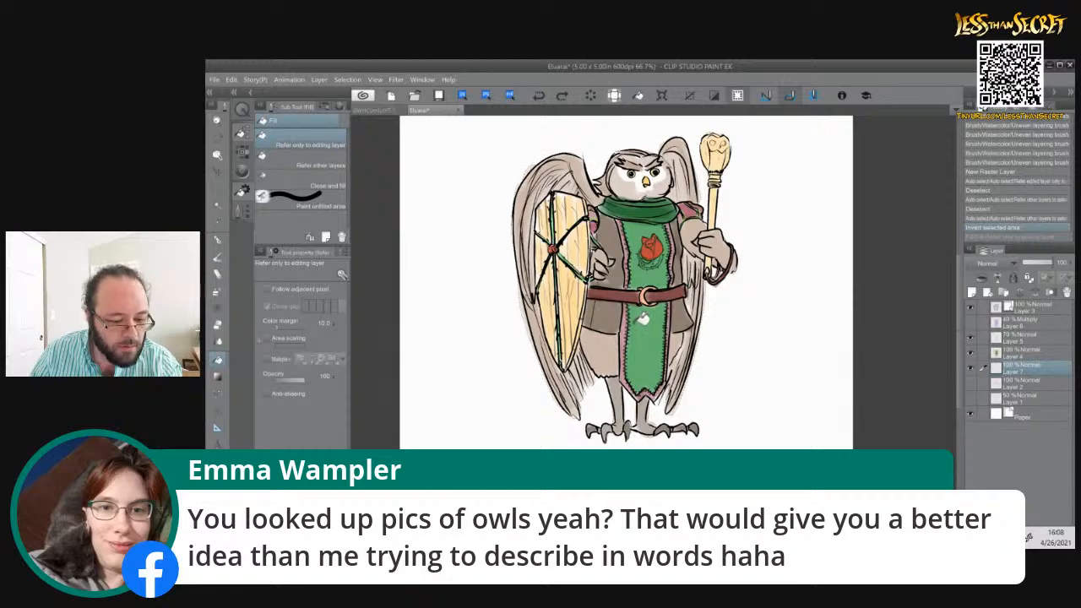
left_click(642, 317)
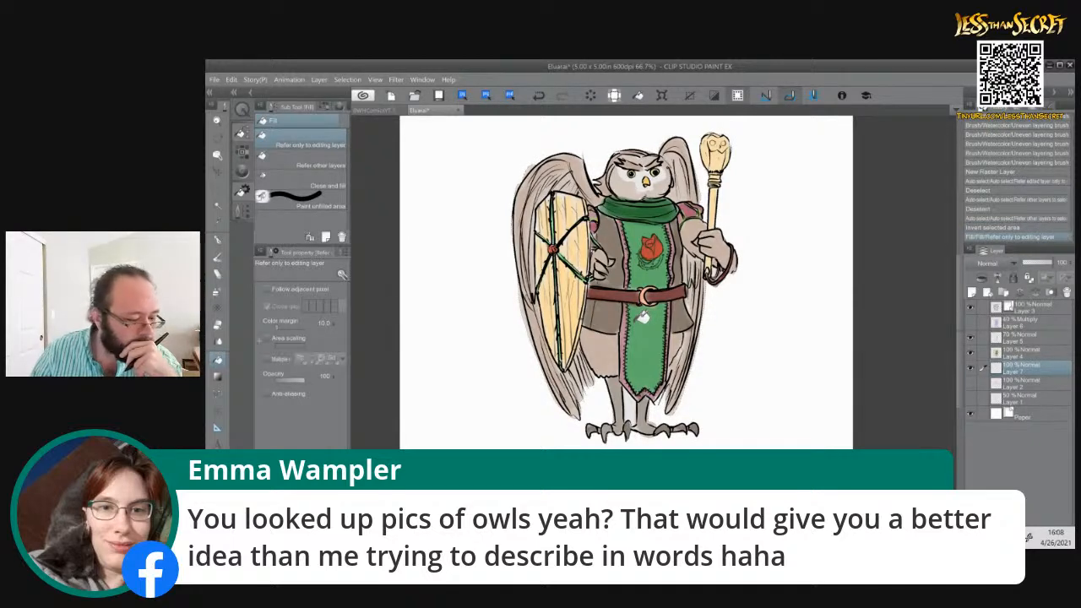
key("ctrl+z")
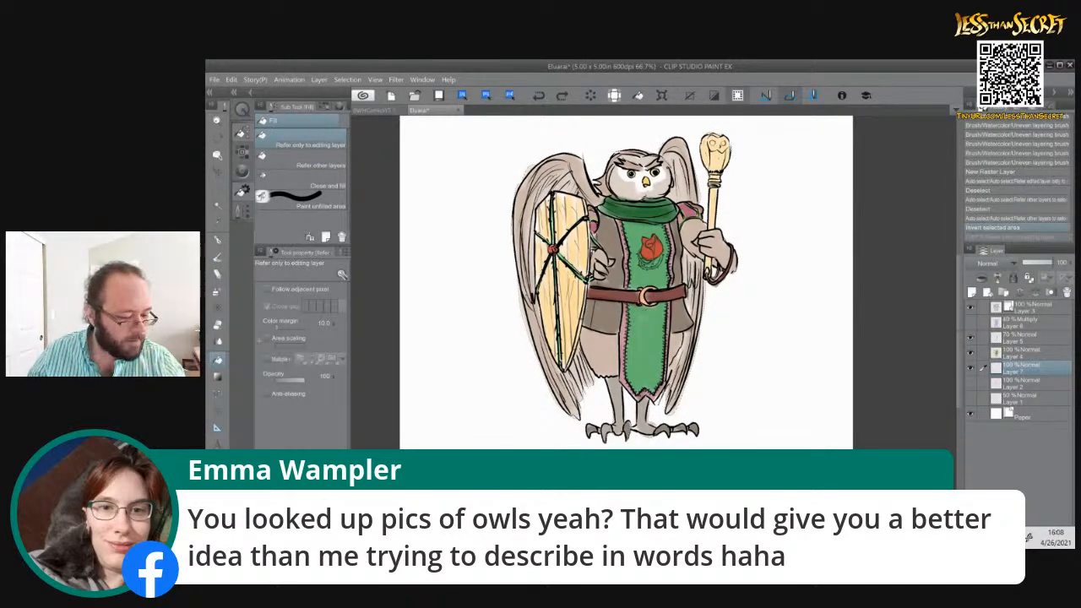
Set the drawing colour to white (FFFFFF) and fill the selected figure on Layer 7
double_click(218, 498)
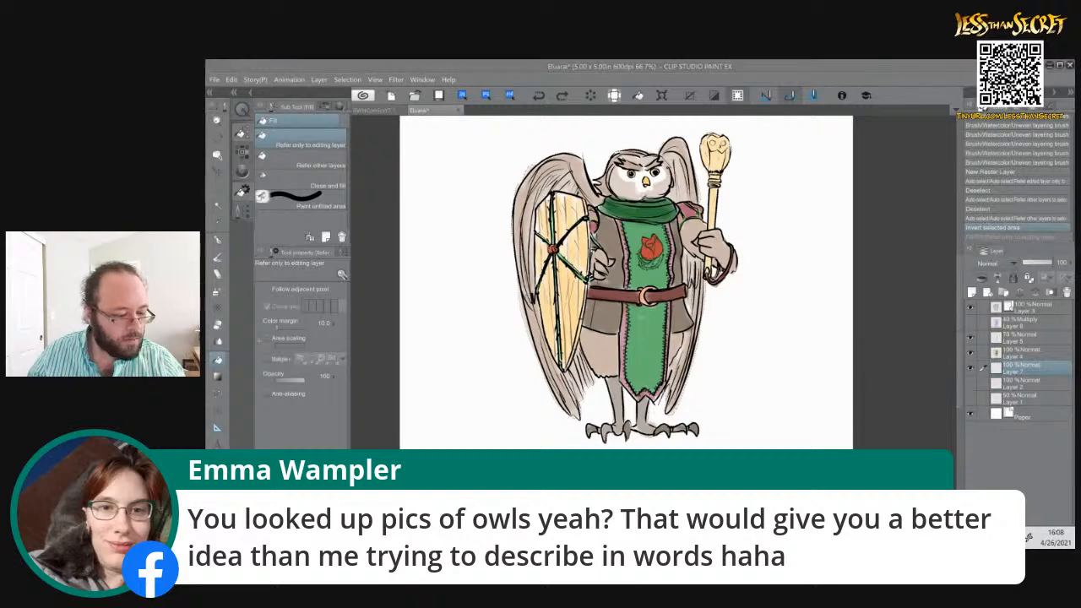
left_click(786, 272)
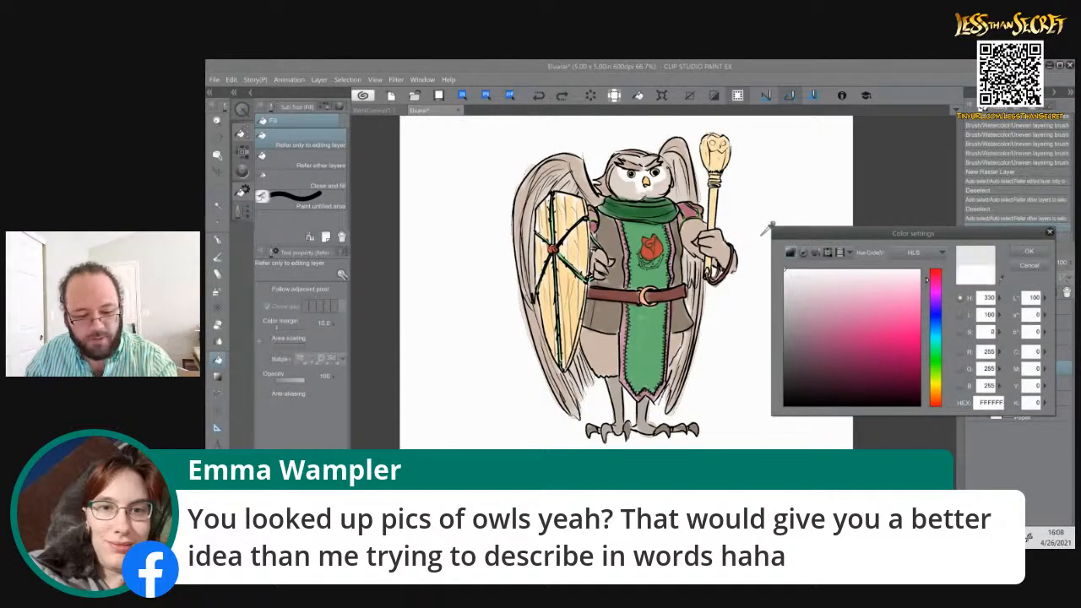
left_click(1029, 252)
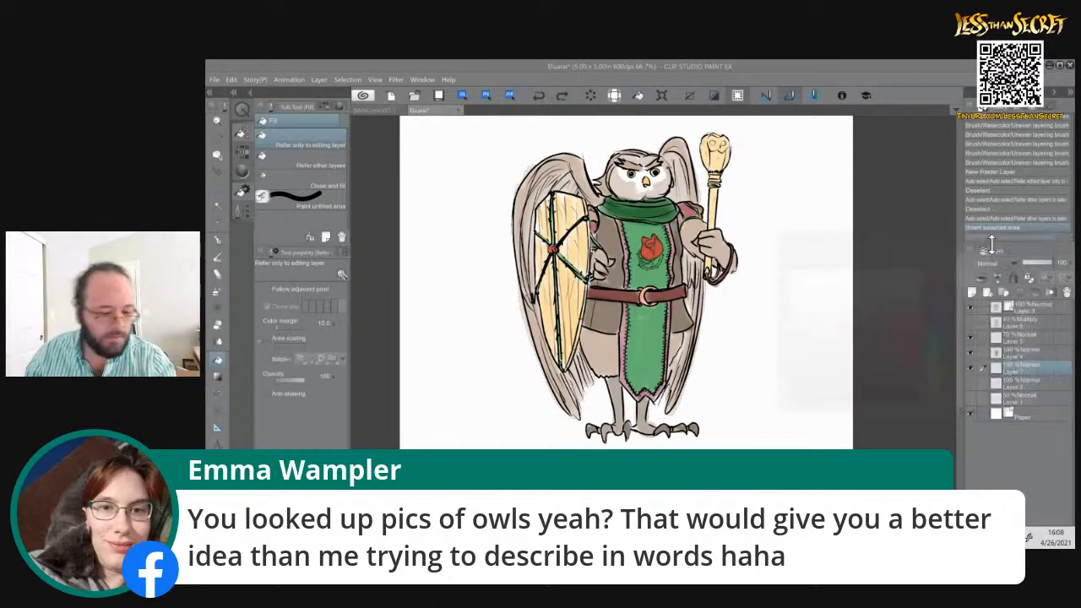
left_click(612, 334)
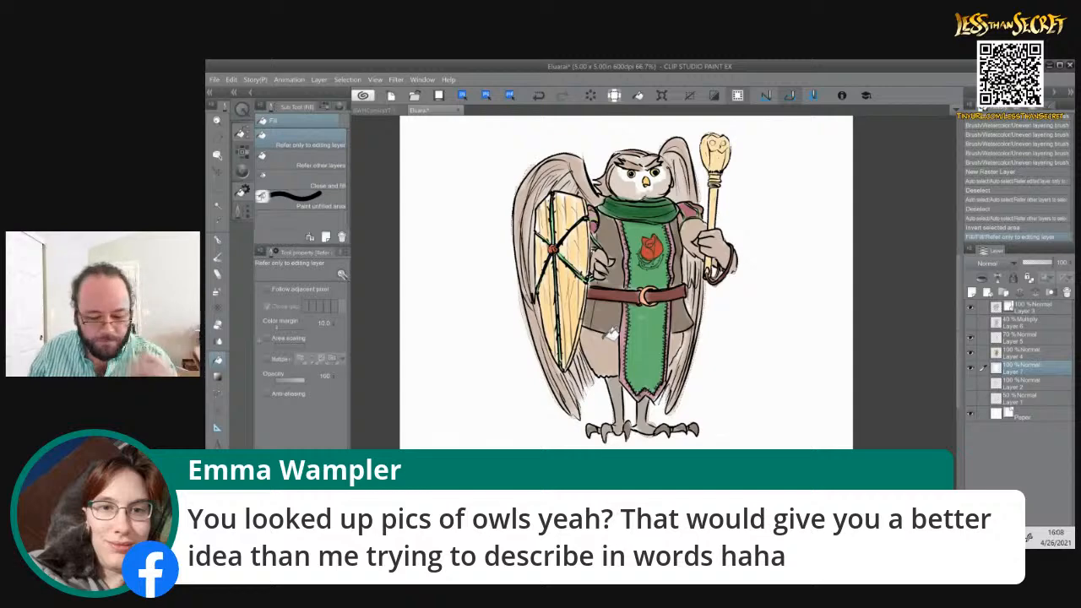
Hide the Paper layer, deselect, erase the white fill between the legs and beside the shield-side wing, then show Paper again
left_click(970, 413)
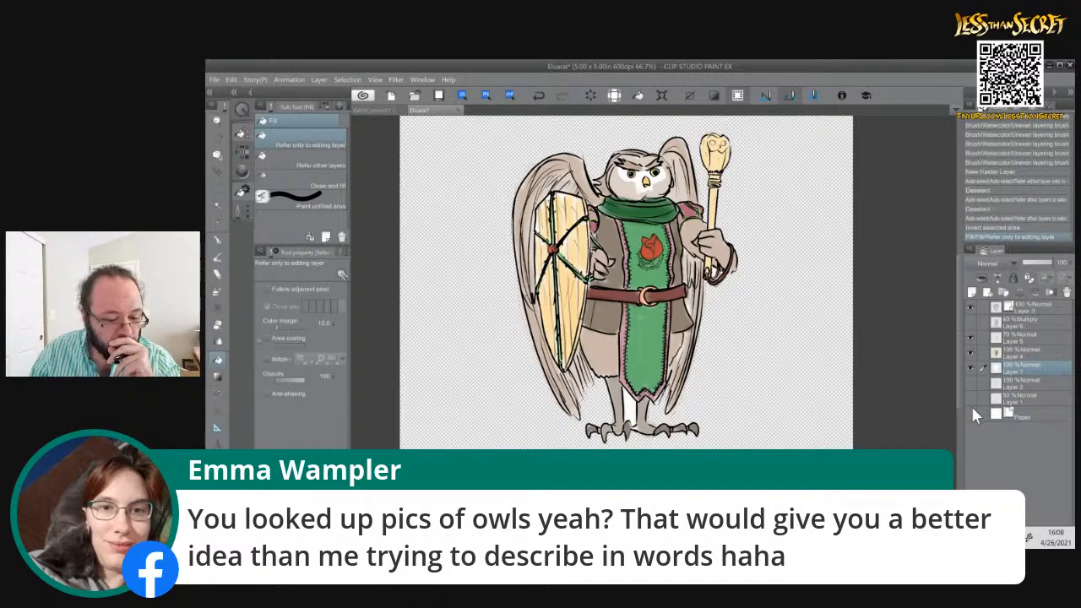
key("ctrl+d")
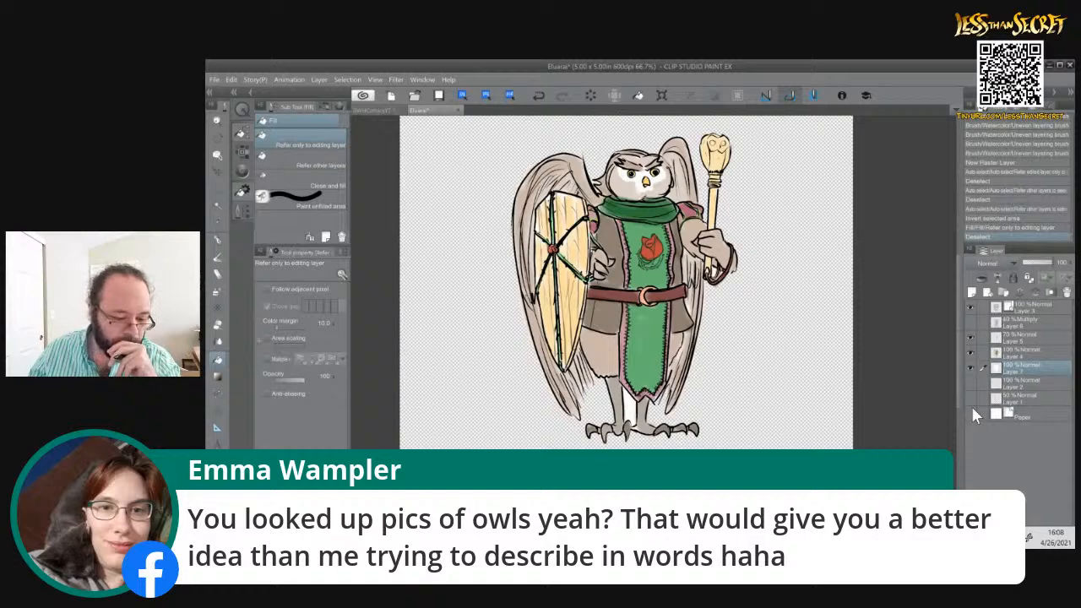
key("e")
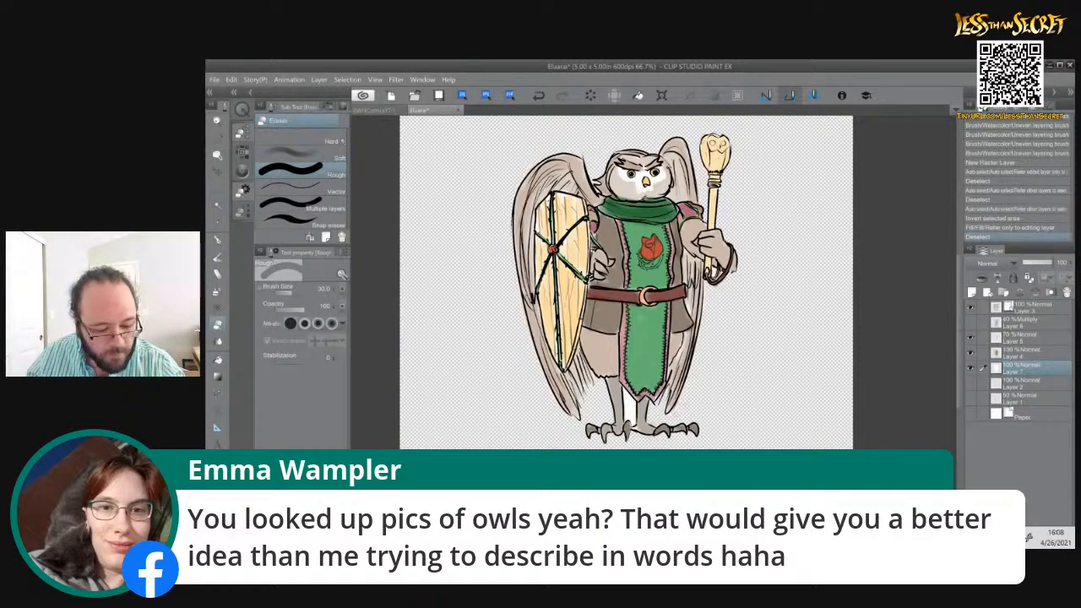
left_click_drag(631, 404, 630, 422)
left_click_drag(499, 321, 490, 333)
left_click_drag(631, 406, 631, 422)
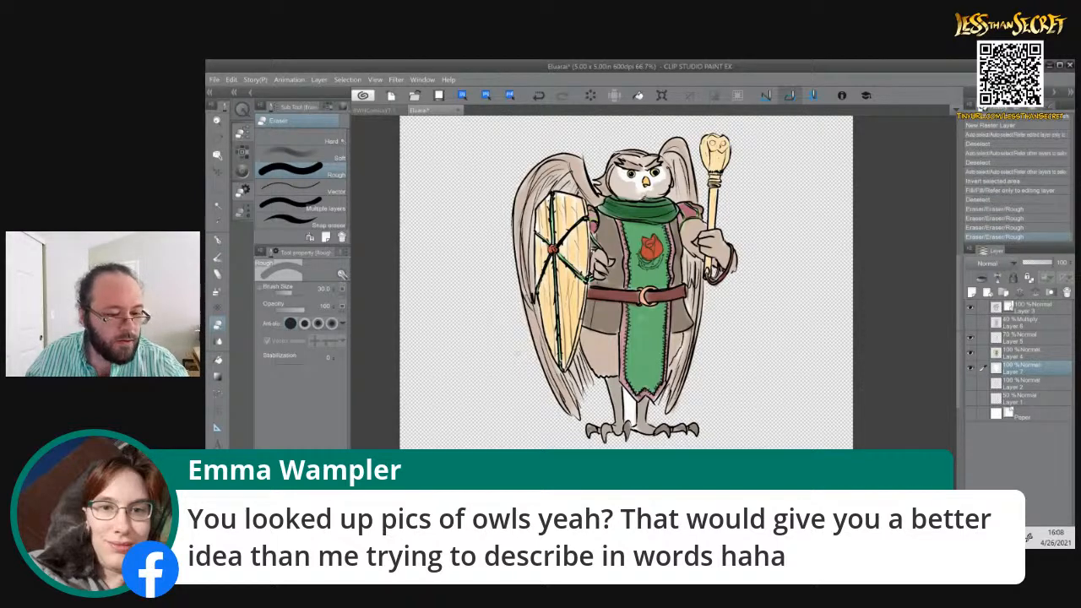
left_click_drag(517, 353, 514, 361)
mouse_move(477, 226)
left_mouse_down()
mouse_move(476, 302)
mouse_move(475, 261)
left_mouse_up()
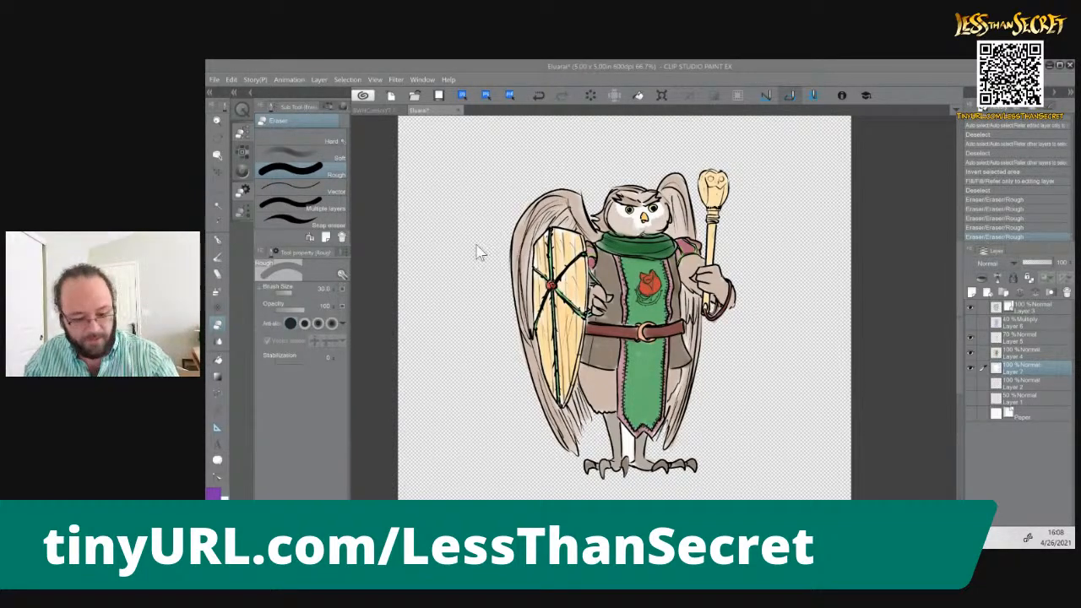
left_click(968, 409)
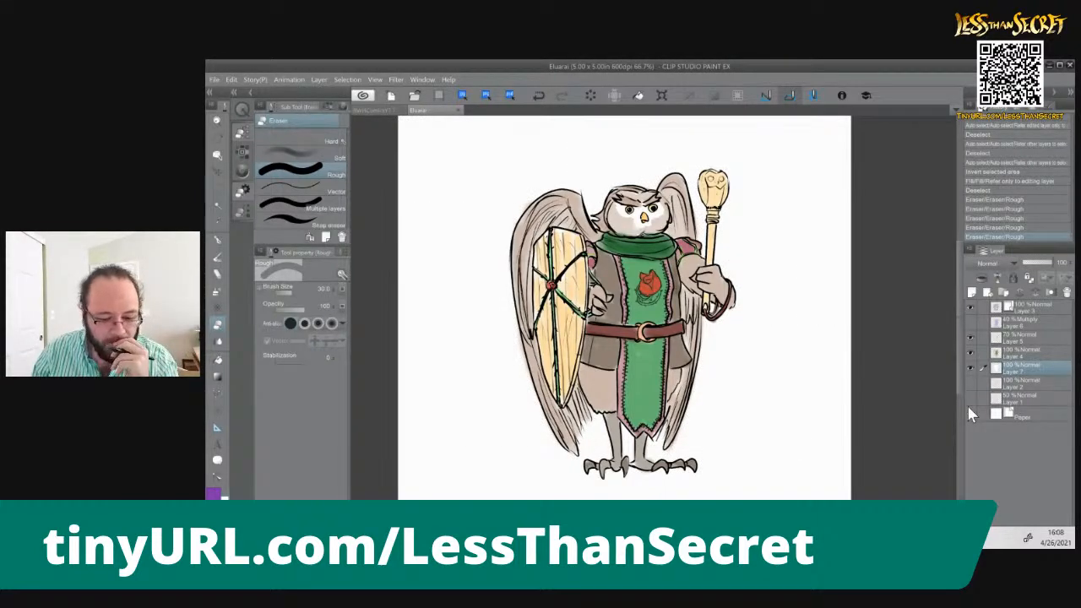
Switch to the browser to examine the owl reference photo's feather pattern, then return to Clip Studio Paint
left_click(214, 240)
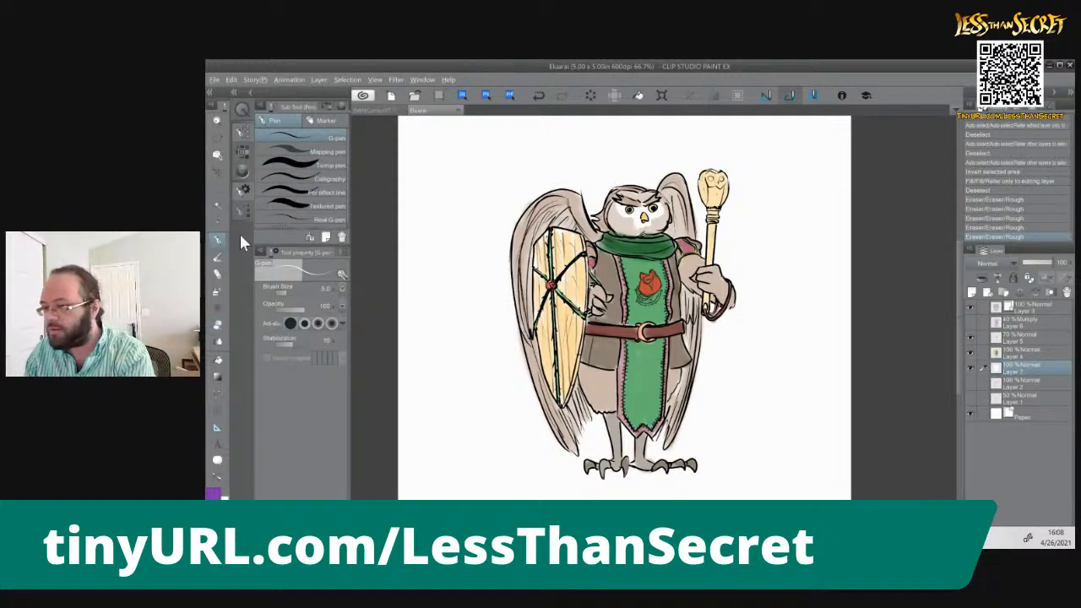
key("alt+Tab")
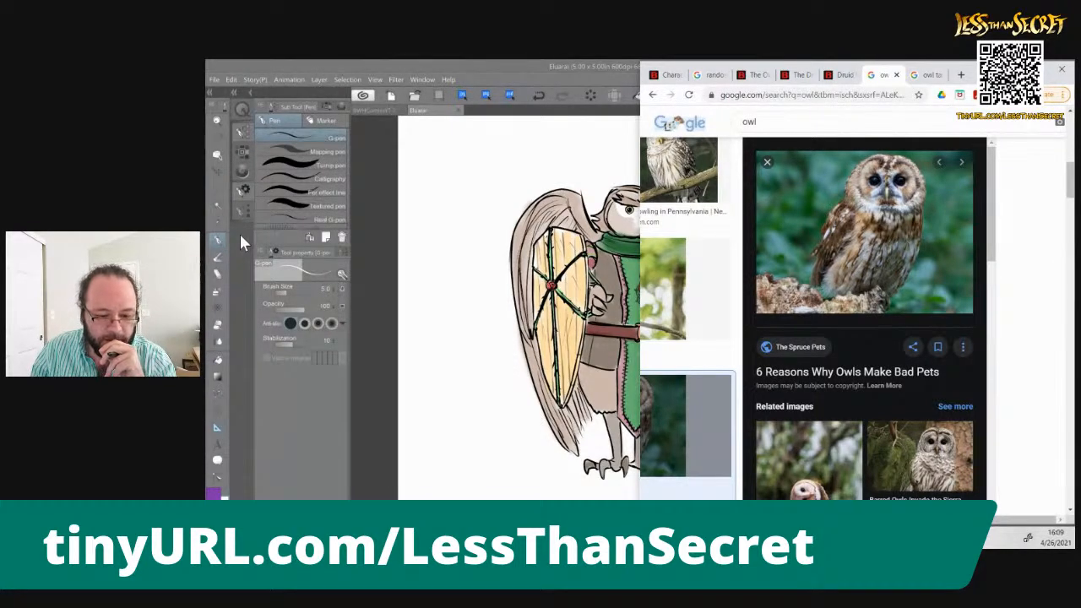
left_click(628, 69)
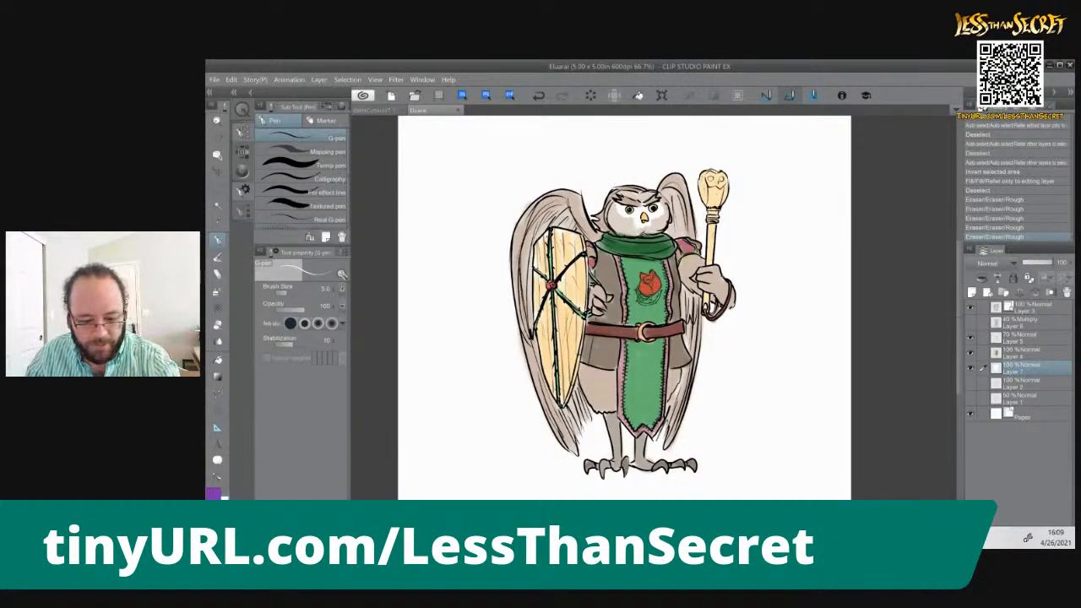
Show the purple Multiply layer again and add a new raster layer directly above Layer 5
left_click(971, 322)
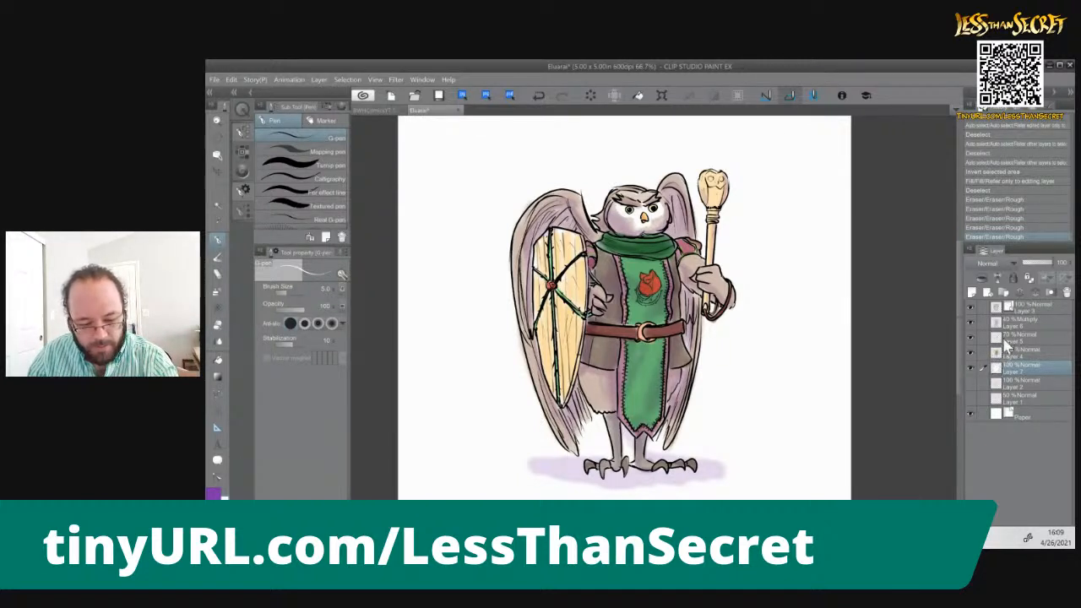
left_click(1004, 334)
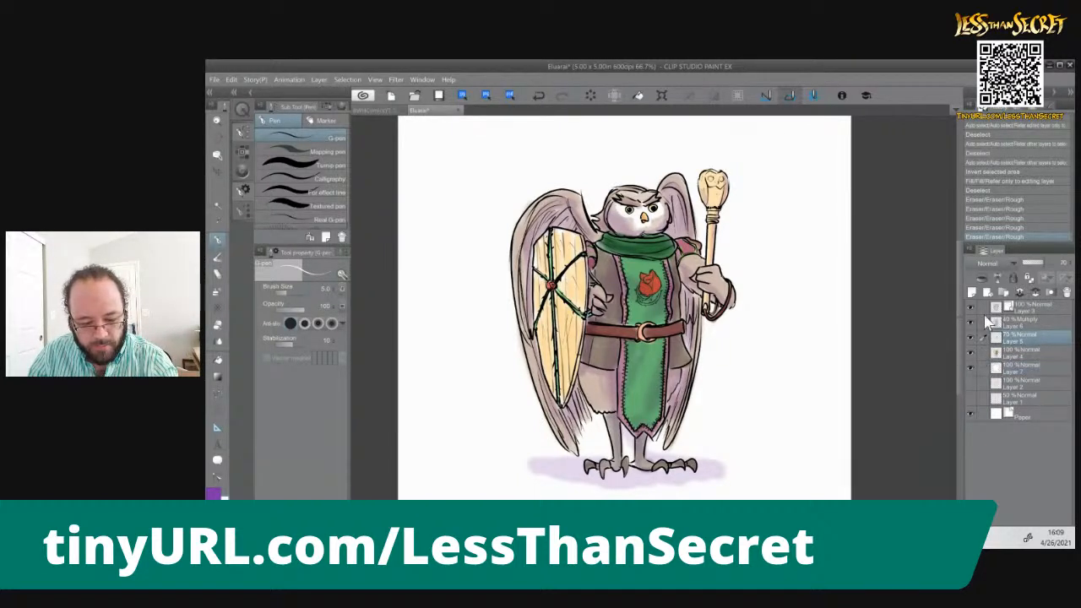
left_click(971, 293)
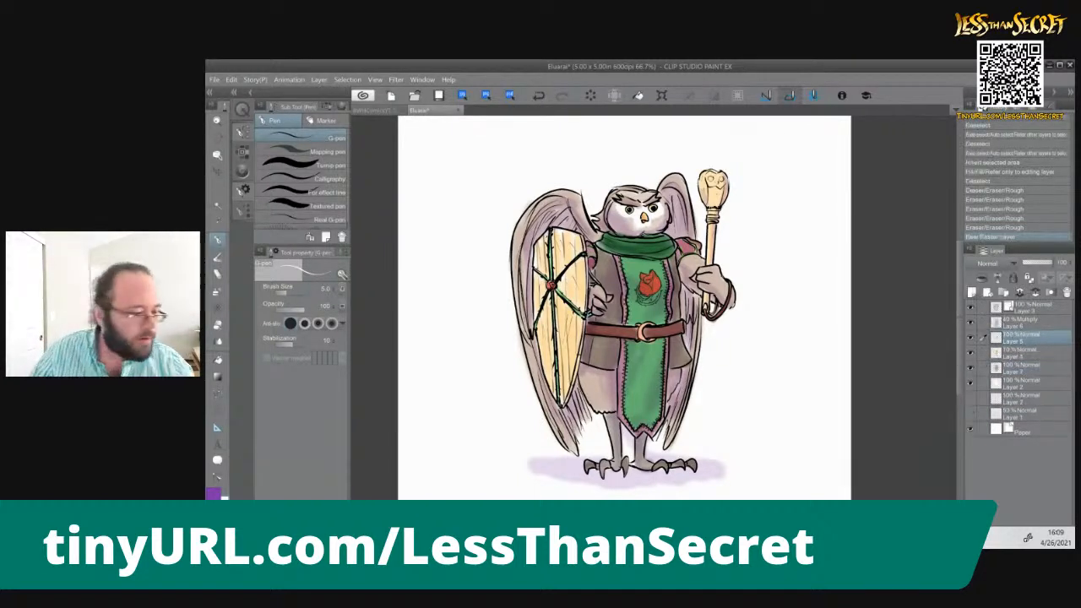
Paint purple strokes on both wings' inner feathers with the Uneven layering brush, reducing its size to 40 and then 20
left_click(218, 256)
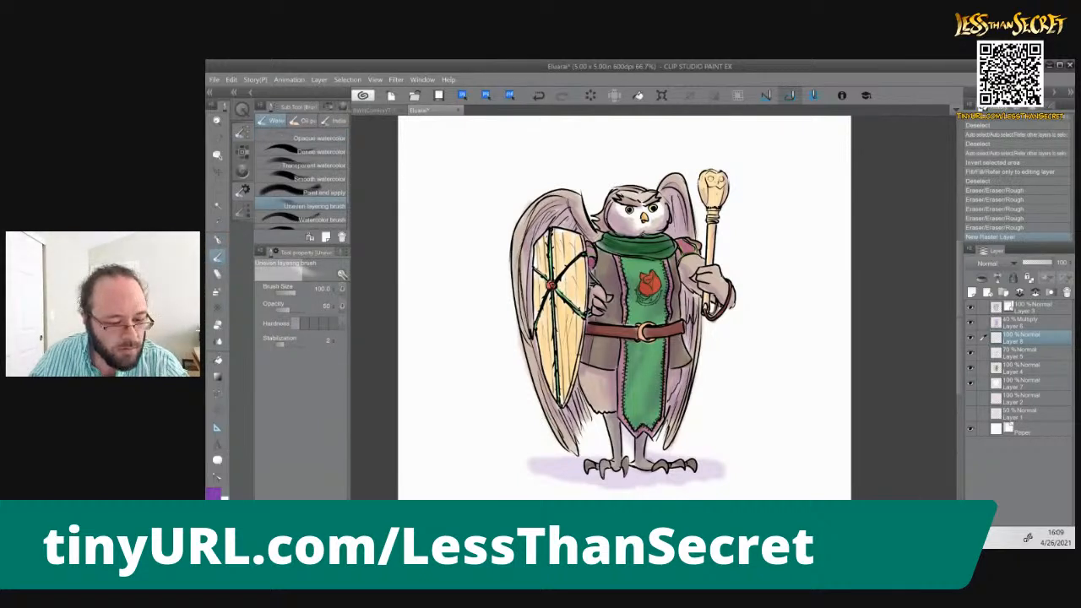
left_click_drag(664, 260, 675, 418)
left_click_drag(681, 371, 676, 405)
left_click_drag(686, 338, 681, 371)
left_click_drag(681, 201, 684, 222)
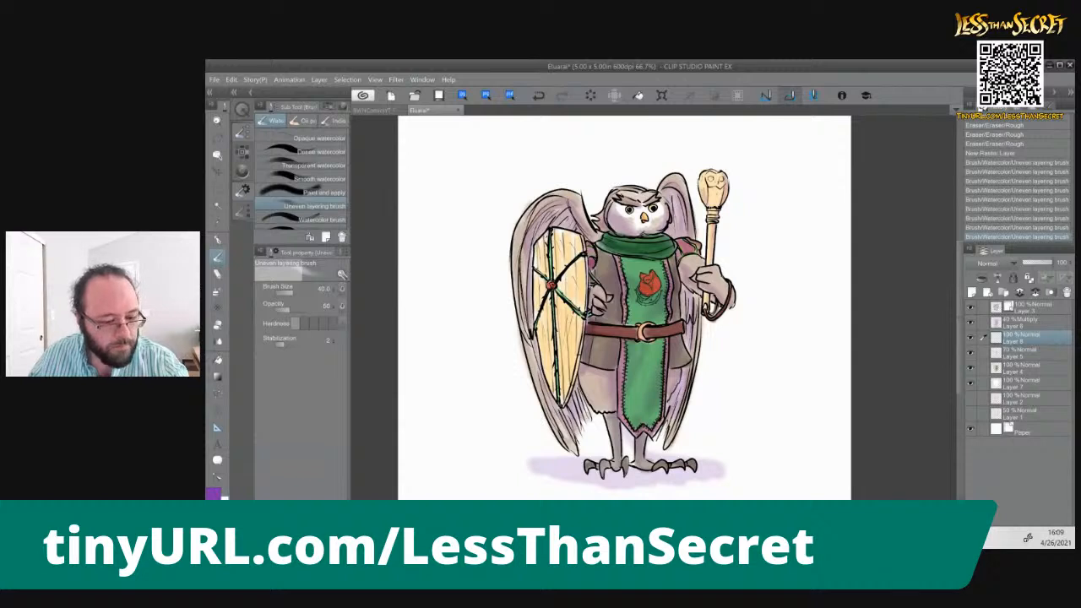
left_click_drag(679, 368, 672, 404)
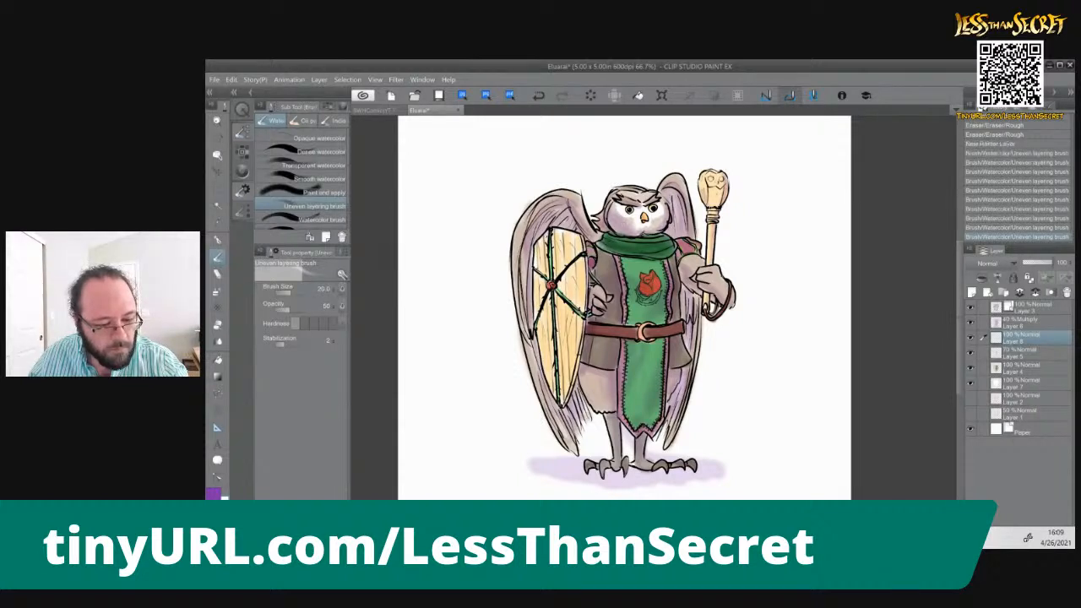
left_click_drag(593, 404, 585, 421)
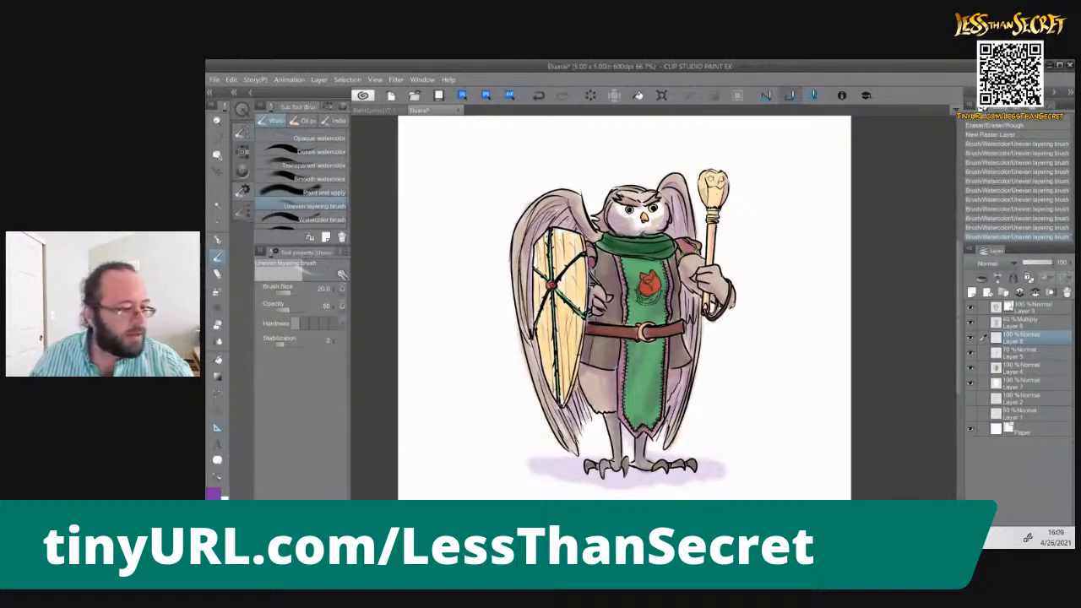
Pick a brown from the default color set and paint shading across the top of the owl's head with the Uneven layering brush
left_click(326, 107)
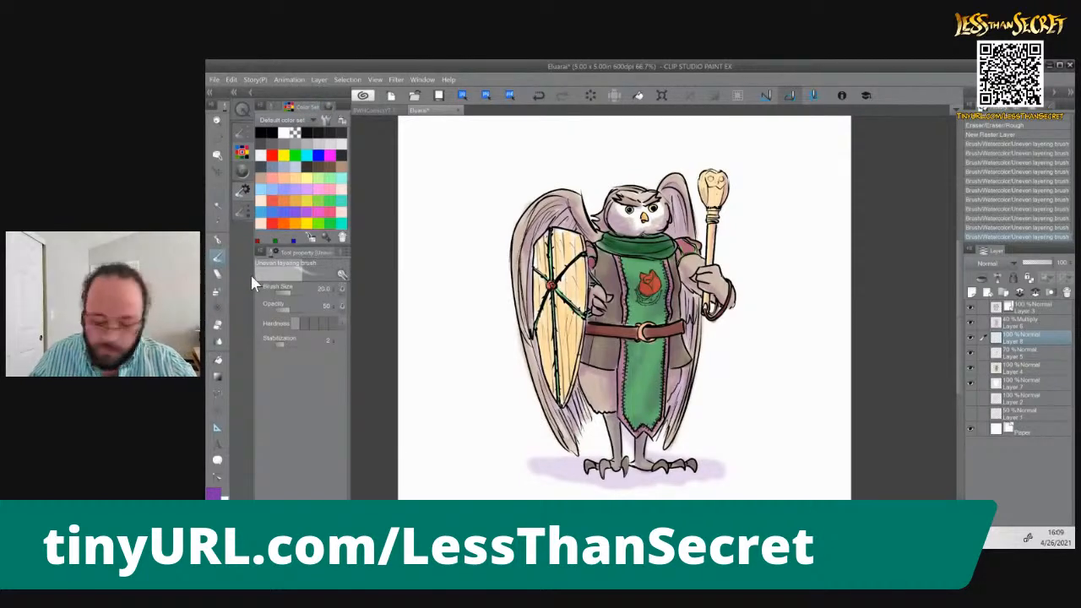
left_click(330, 167)
left_click_drag(617, 197, 641, 199)
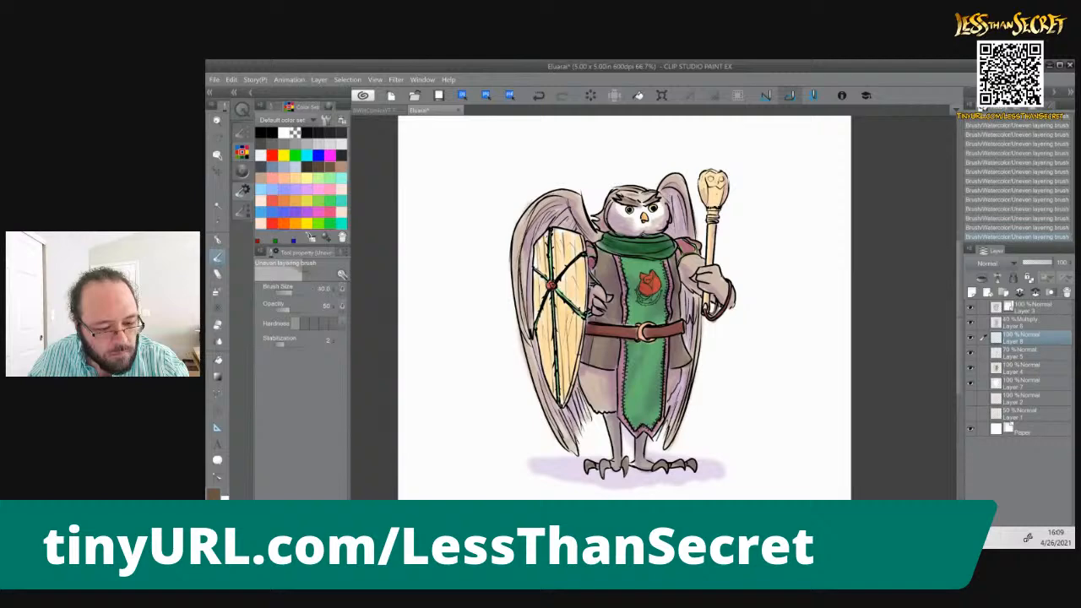
Reduce the brush size to 30 and paint brown strokes along the outer and lower feathers of both wings
key("[")
mouse_move(667, 194)
left_mouse_down()
mouse_move(685, 178)
mouse_move(696, 236)
left_mouse_up()
mouse_move(576, 198)
left_mouse_down()
mouse_move(593, 234)
mouse_move(543, 193)
mouse_move(514, 259)
left_mouse_up()
mouse_move(528, 343)
left_mouse_down()
mouse_move(551, 428)
mouse_move(551, 413)
left_mouse_up()
mouse_move(698, 353)
left_mouse_down()
mouse_move(674, 436)
mouse_move(693, 384)
left_mouse_up()
left_click_drag(688, 399, 671, 438)
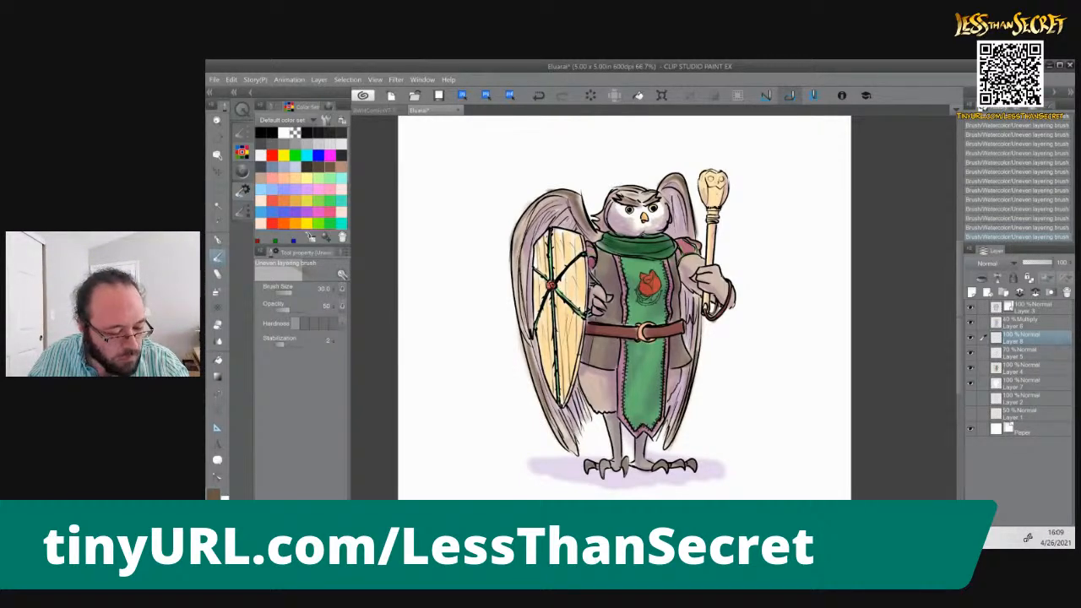
left_click_drag(564, 412, 577, 441)
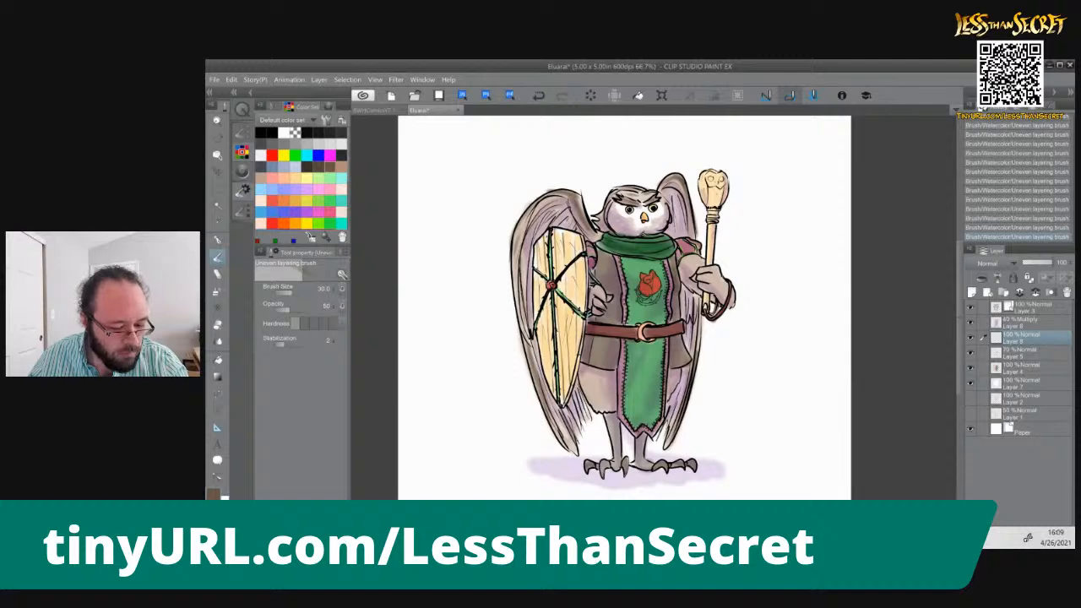
Try painting brown spots on the feathered thigh between the shield and the tabard, and undo the strokes
mouse_move(584, 374)
left_mouse_down()
mouse_move(598, 397)
mouse_move(592, 387)
left_mouse_up()
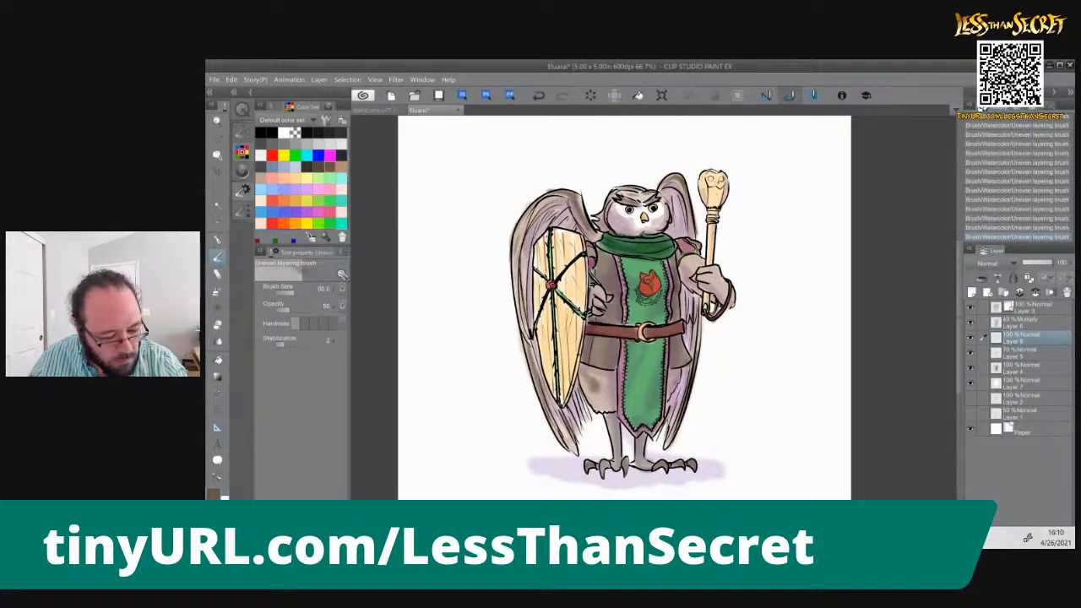
left_click_drag(598, 374, 611, 398)
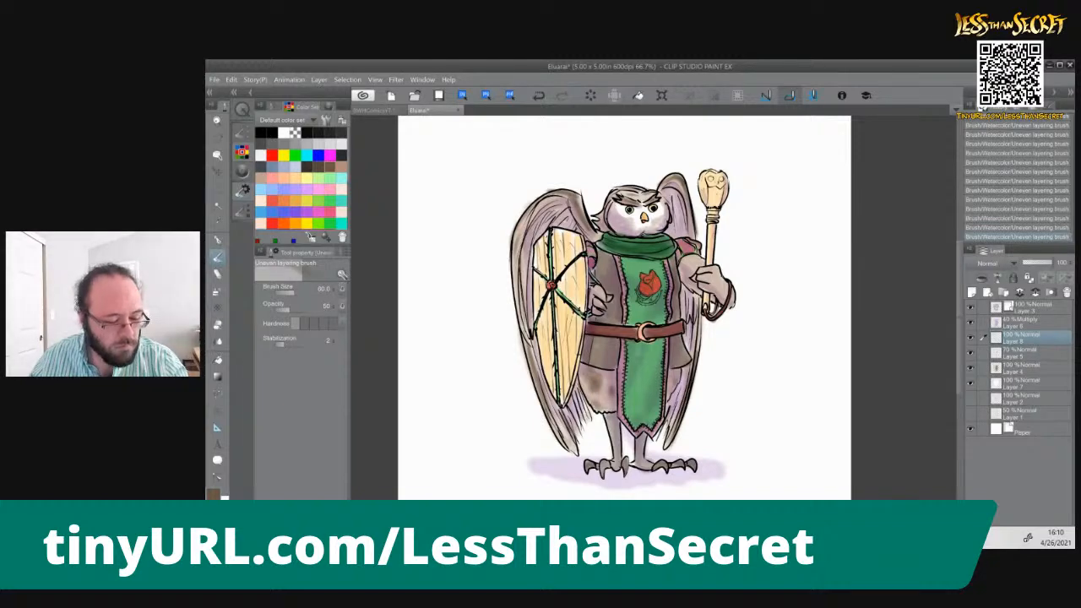
key("ctrl+z")
key("ctrl+z")
key("ctrl+z")
key("ctrl+z")
key("ctrl+z")
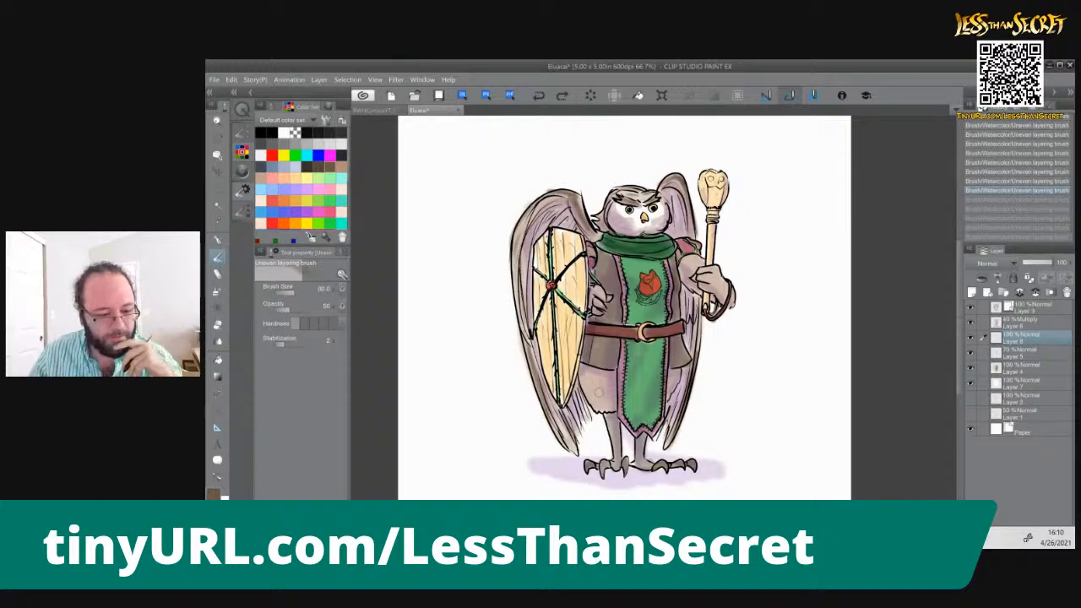
key("ctrl+y")
key("ctrl+y")
key("ctrl+y")
key("ctrl+y")
key("ctrl+y")
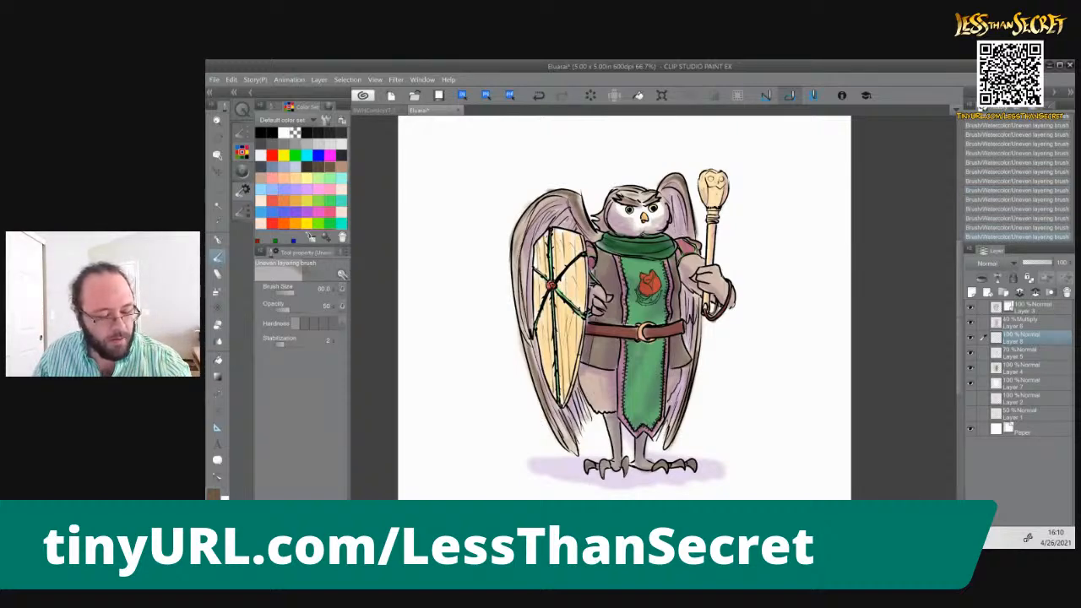
Try the Color burn blending mode on the purple shading layer, Layer 6, and return it to Multiply
left_click(1017, 322)
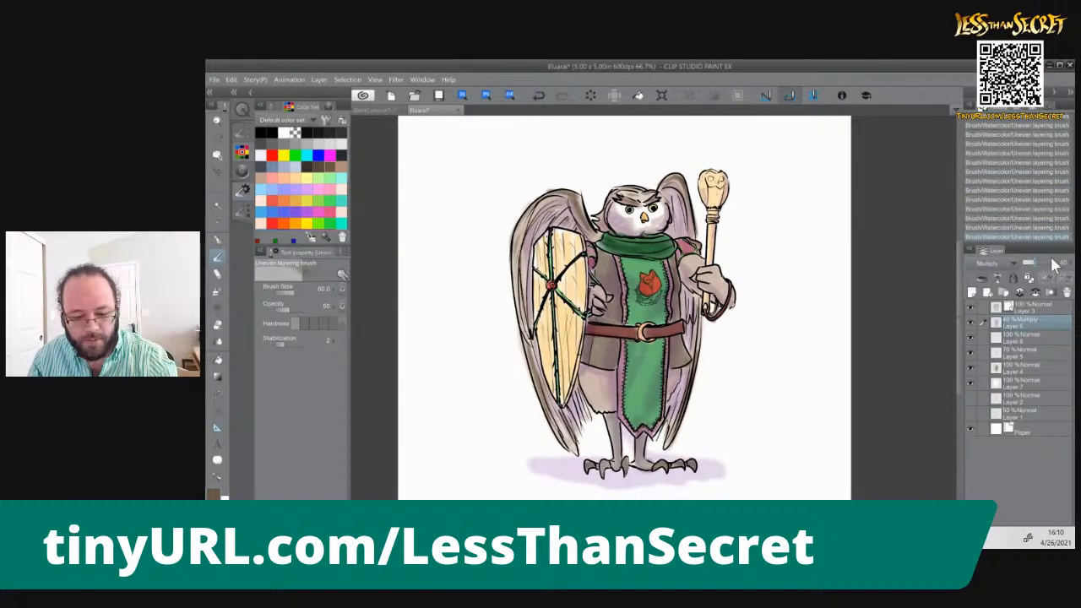
left_click(999, 264)
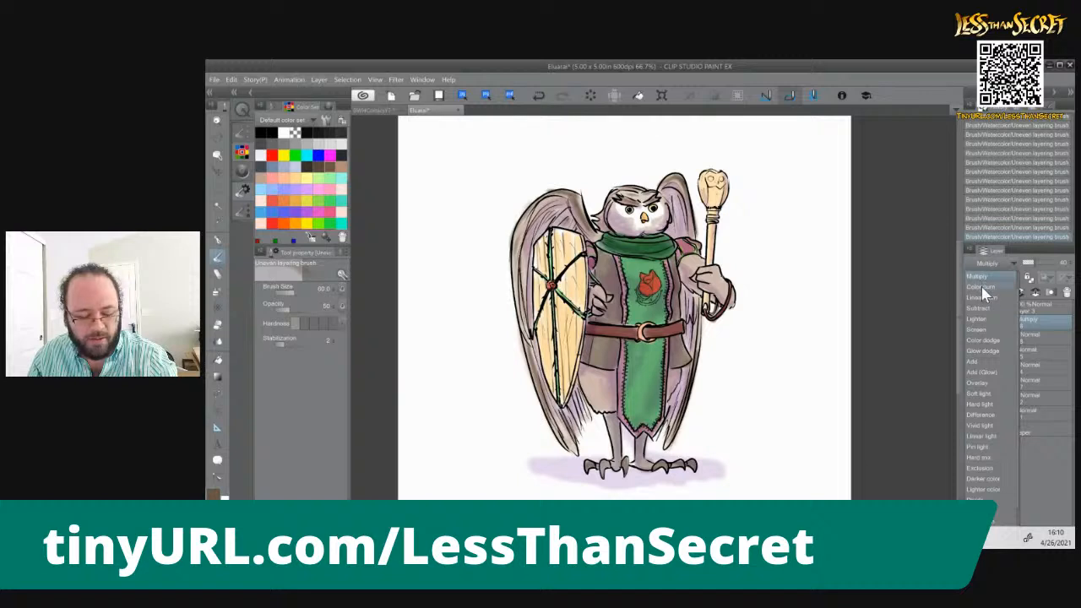
left_click(982, 287)
left_click(981, 263)
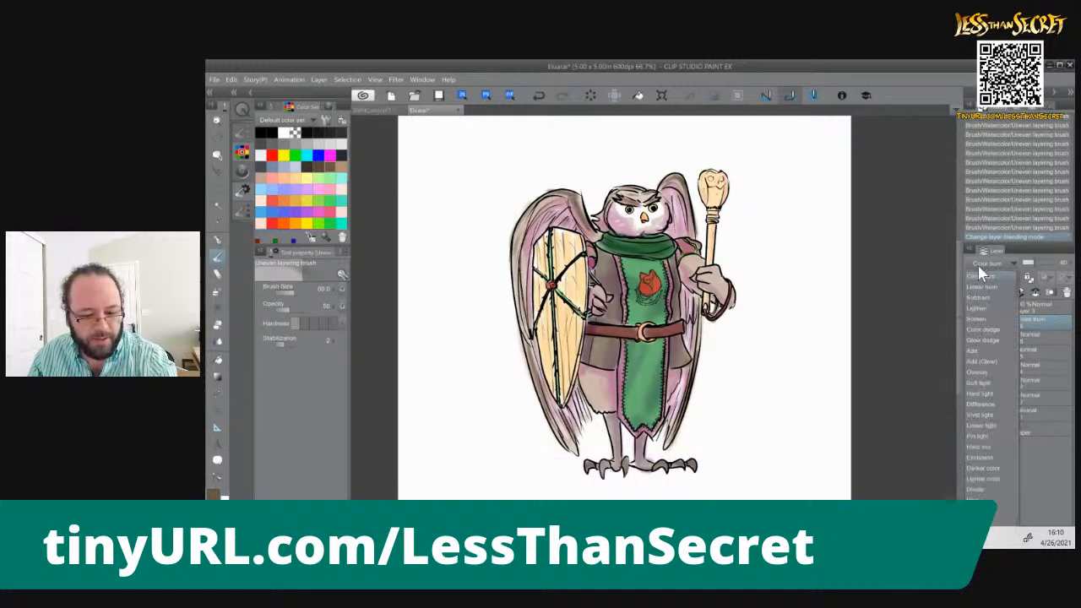
scroll(979, 292, "up", 1)
left_click(979, 298)
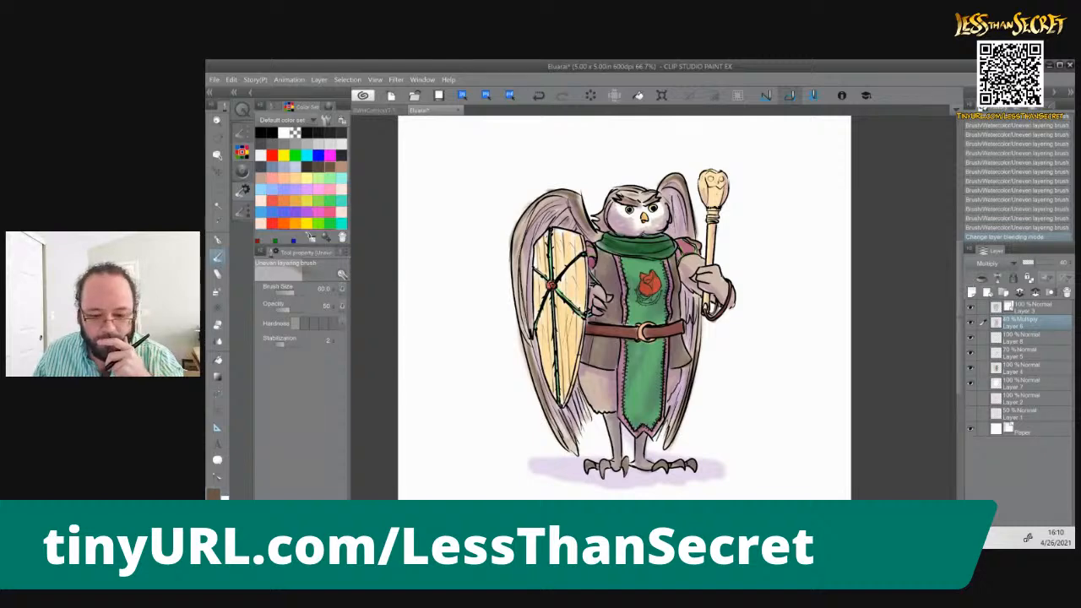
Lower the purple Multiply layer's opacity to 30% and save the illustration
left_click(1063, 263)
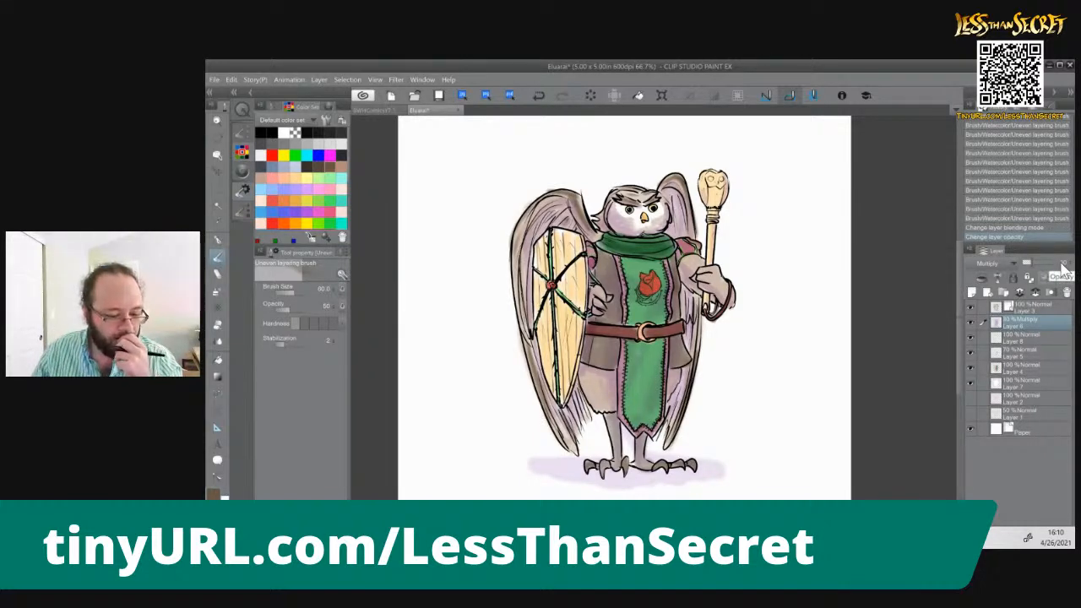
key("ctrl+minus")
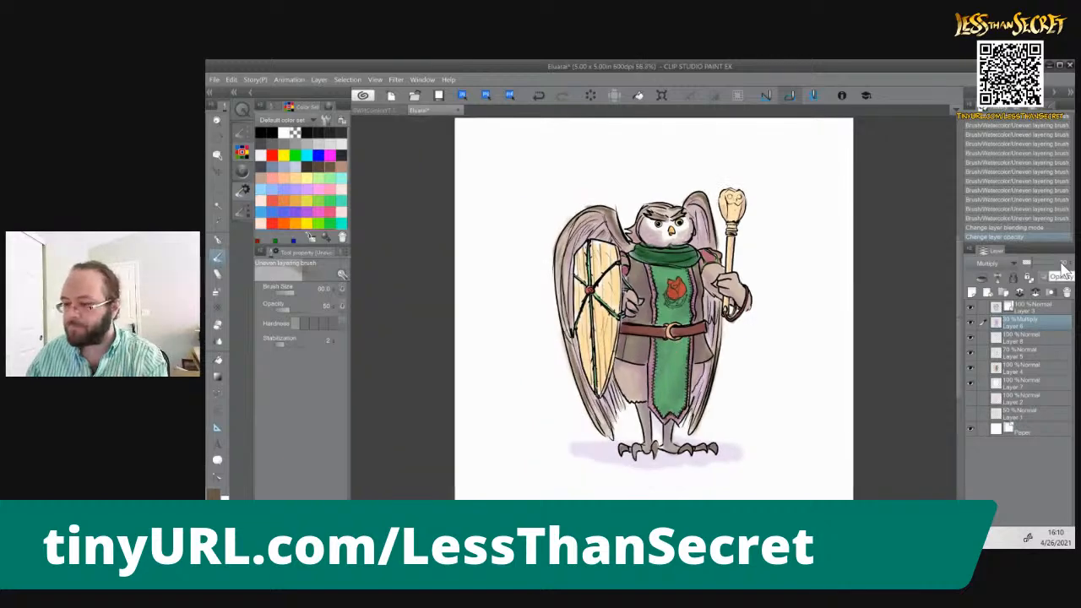
key("ctrl+s")
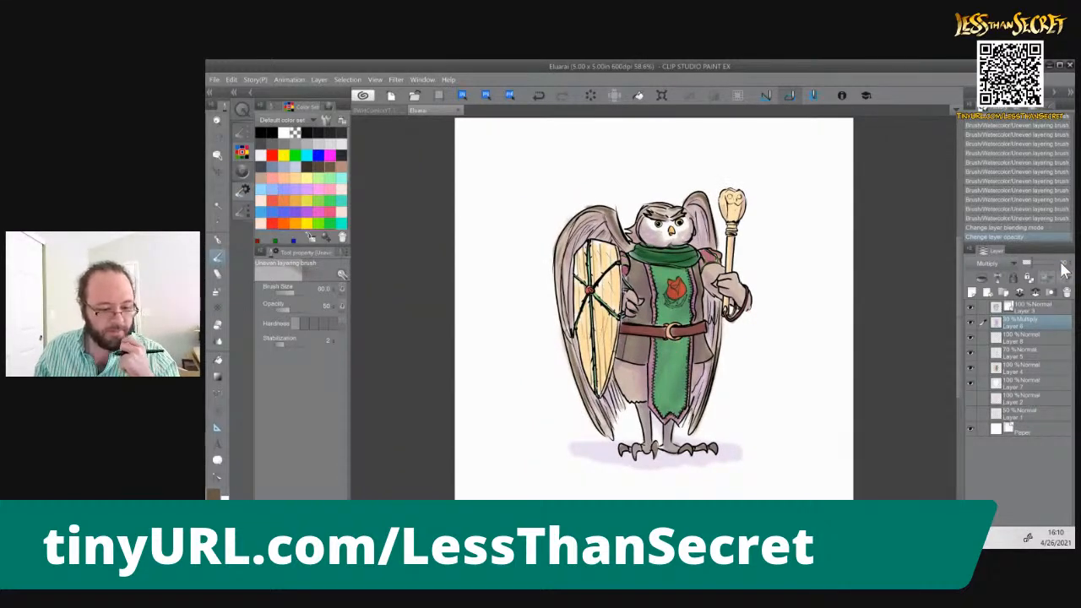